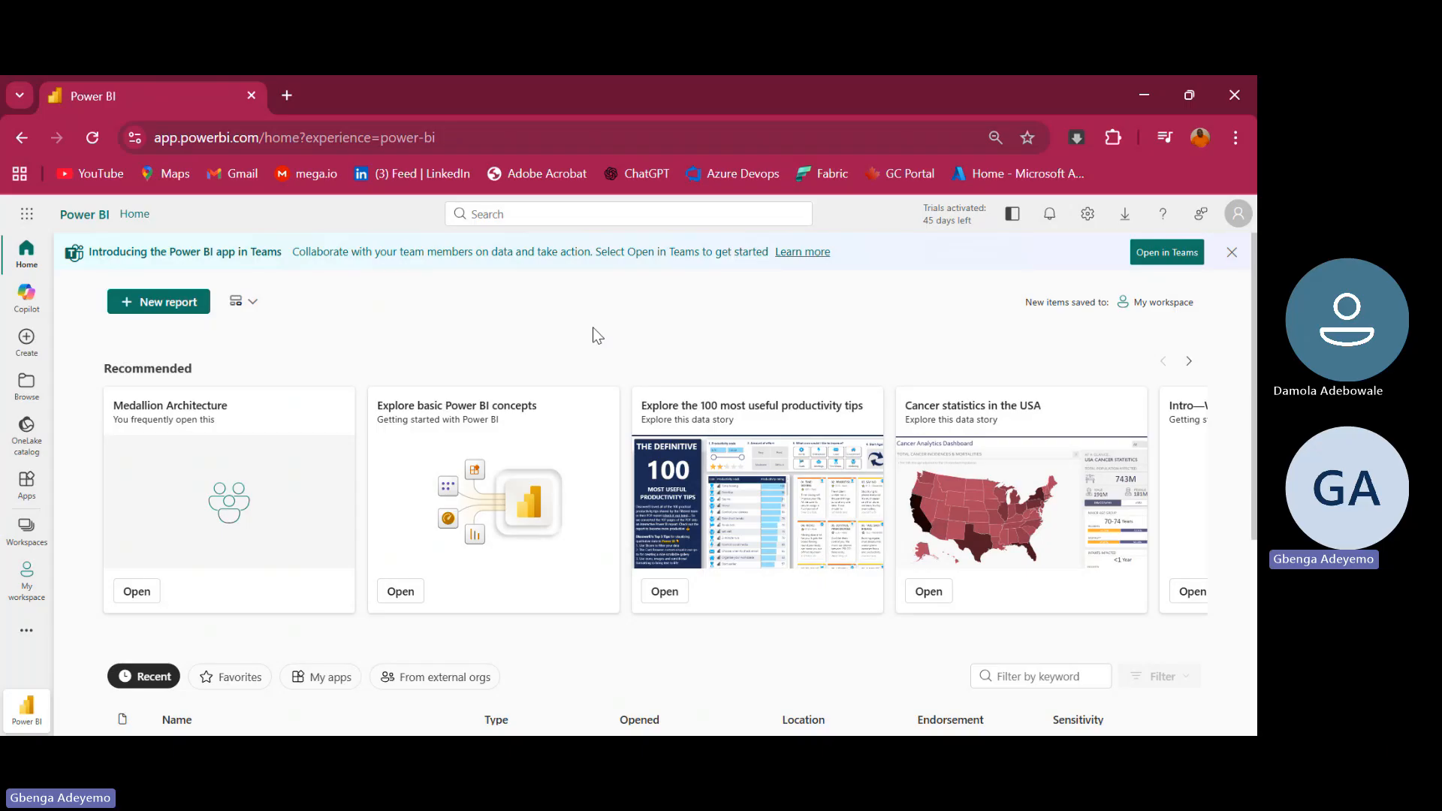
# Open the Medallion Architecture workspace and its Warehouse_gold_Layer warehouse
pyautogui.scroll(-4, 595, 333)
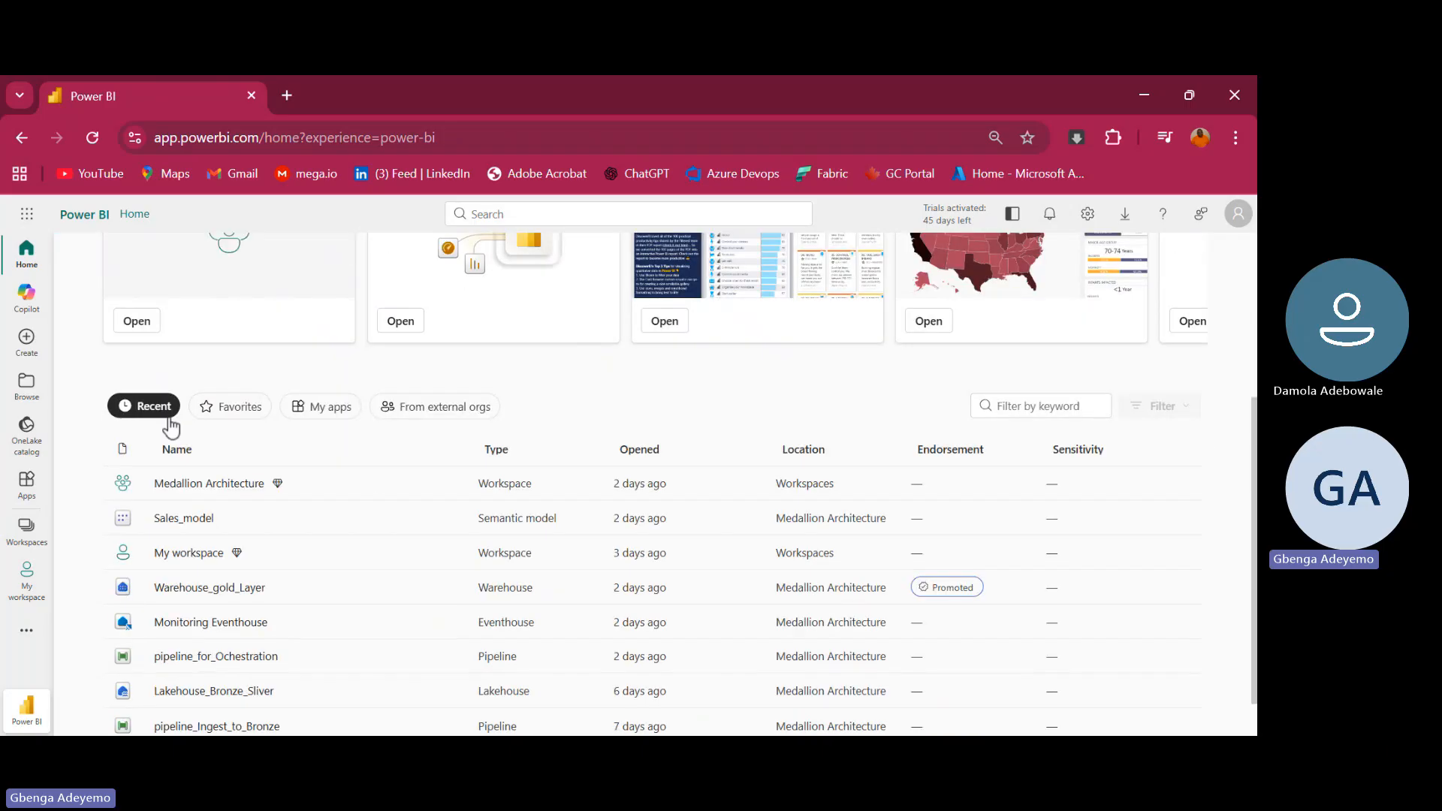
pyautogui.scroll(4, 150, 398)
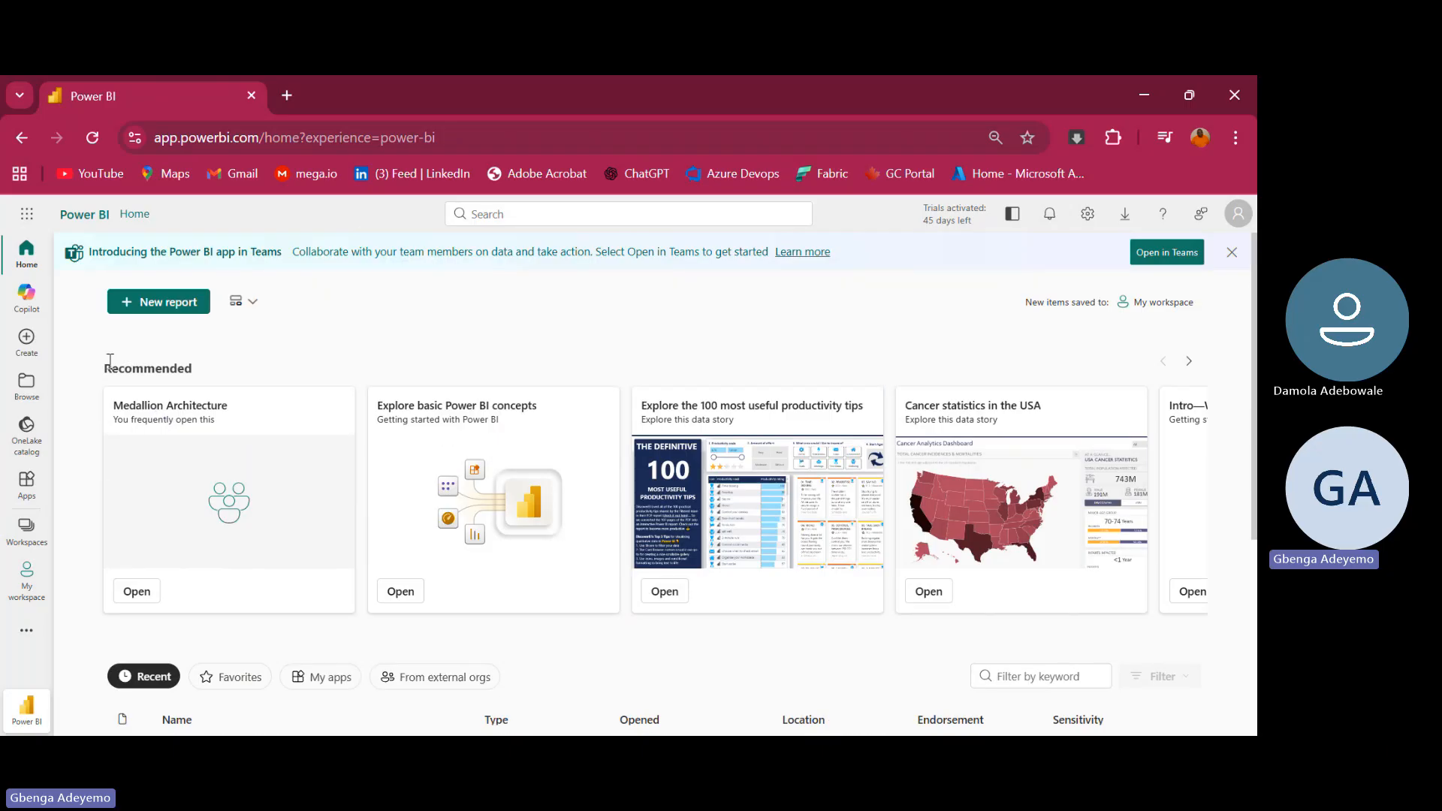
pyautogui.click(18, 554)
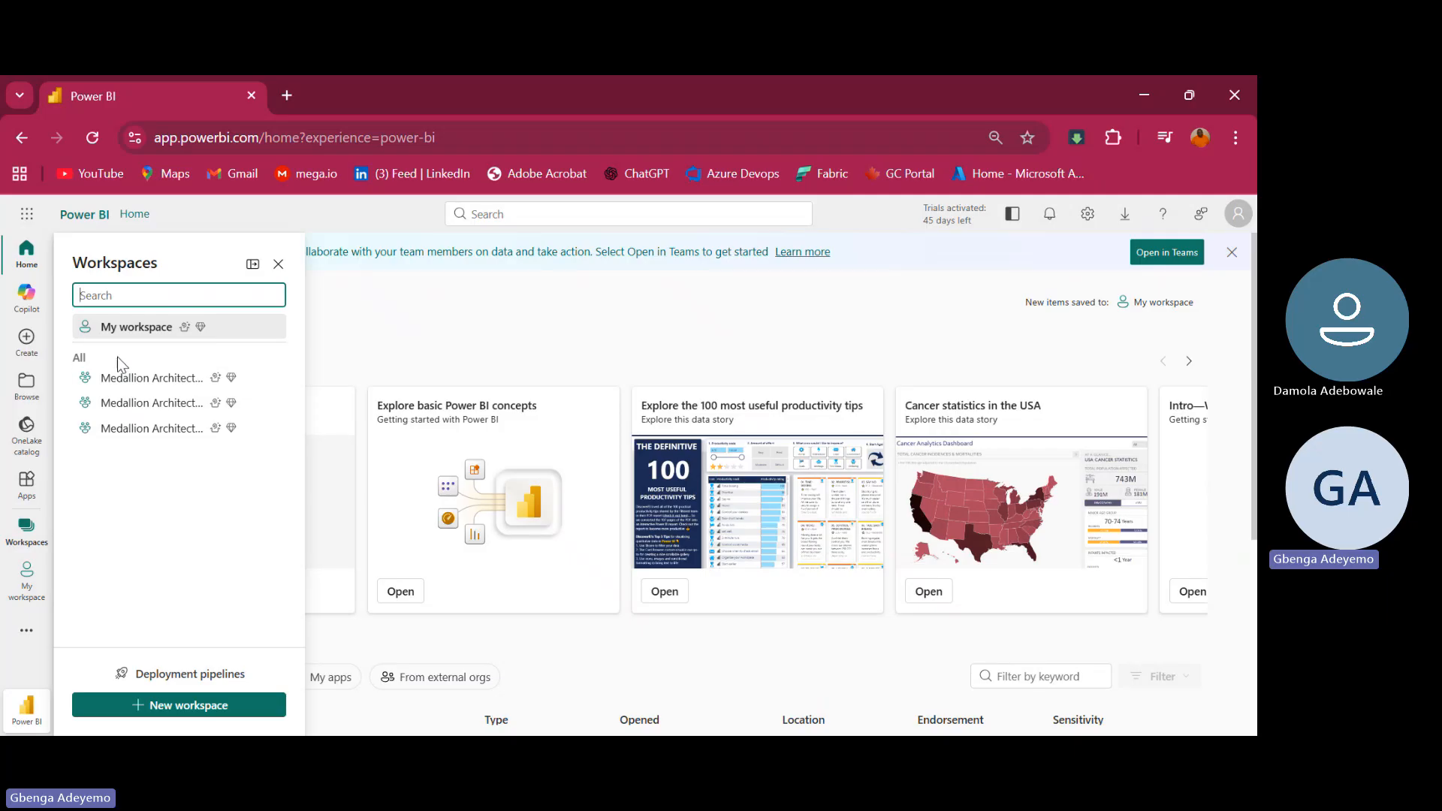
pyautogui.click(156, 378)
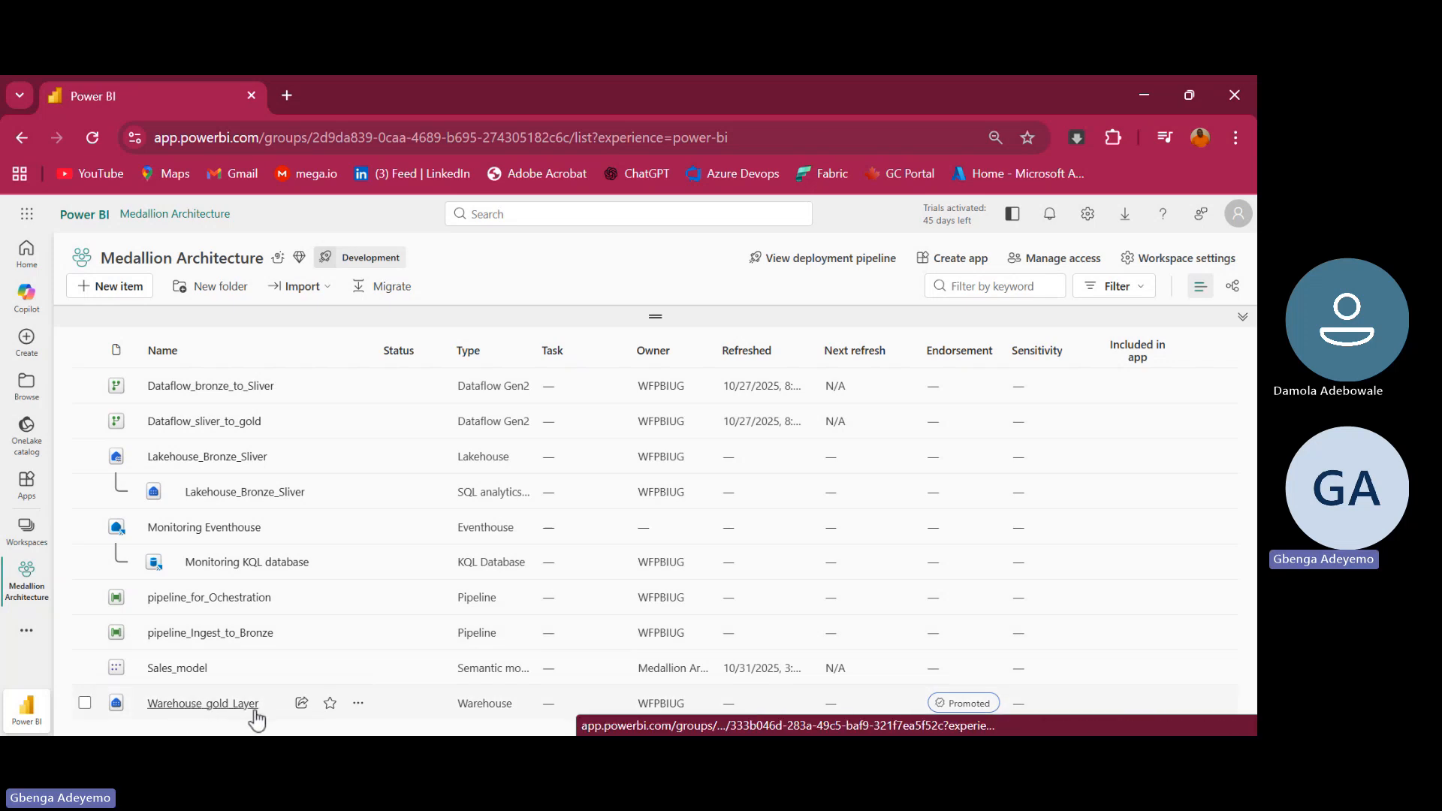
pyautogui.click(216, 706)
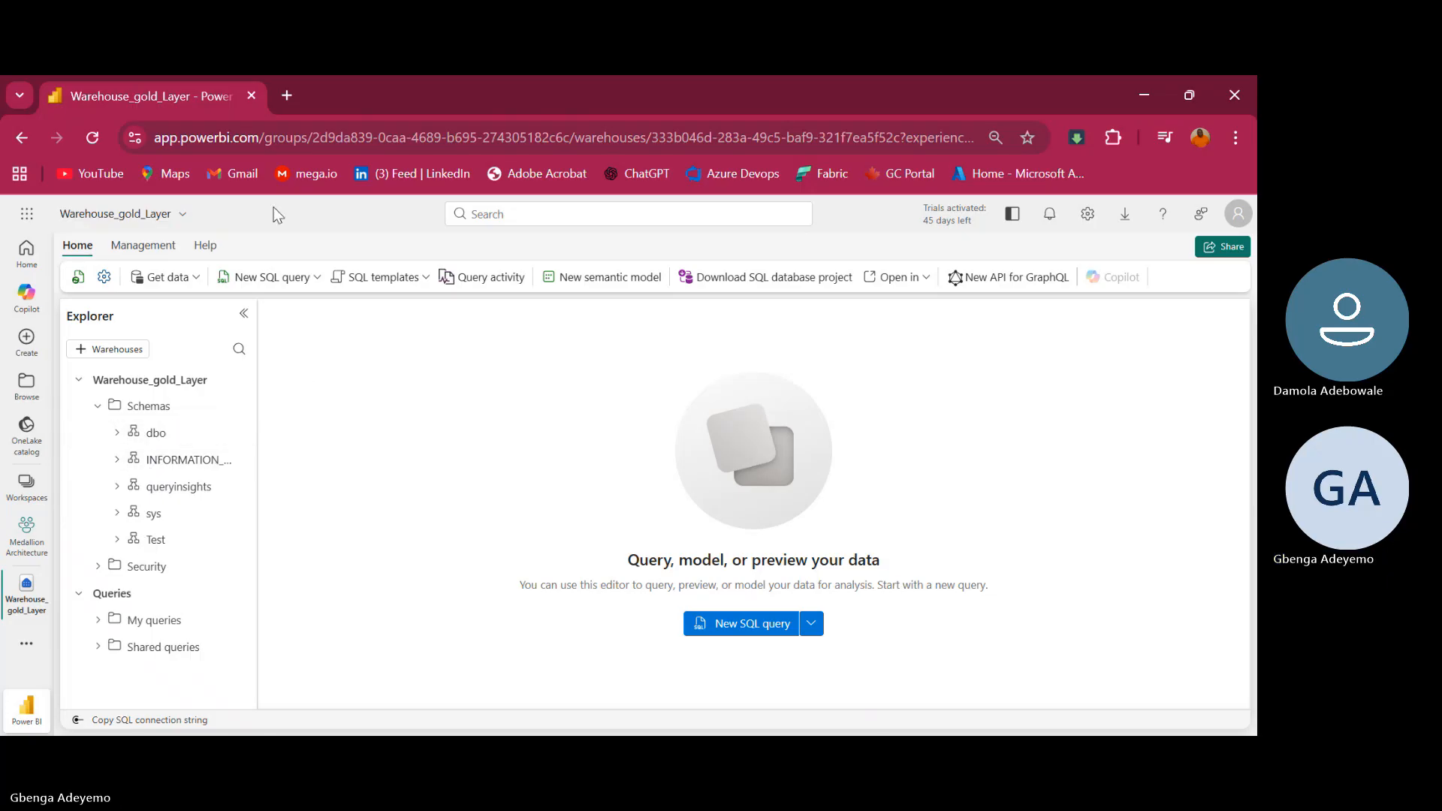
# Expand the Test schema and the dbo schema's tables, widening the Explorer pane to show the full table names
pyautogui.click(116, 434)
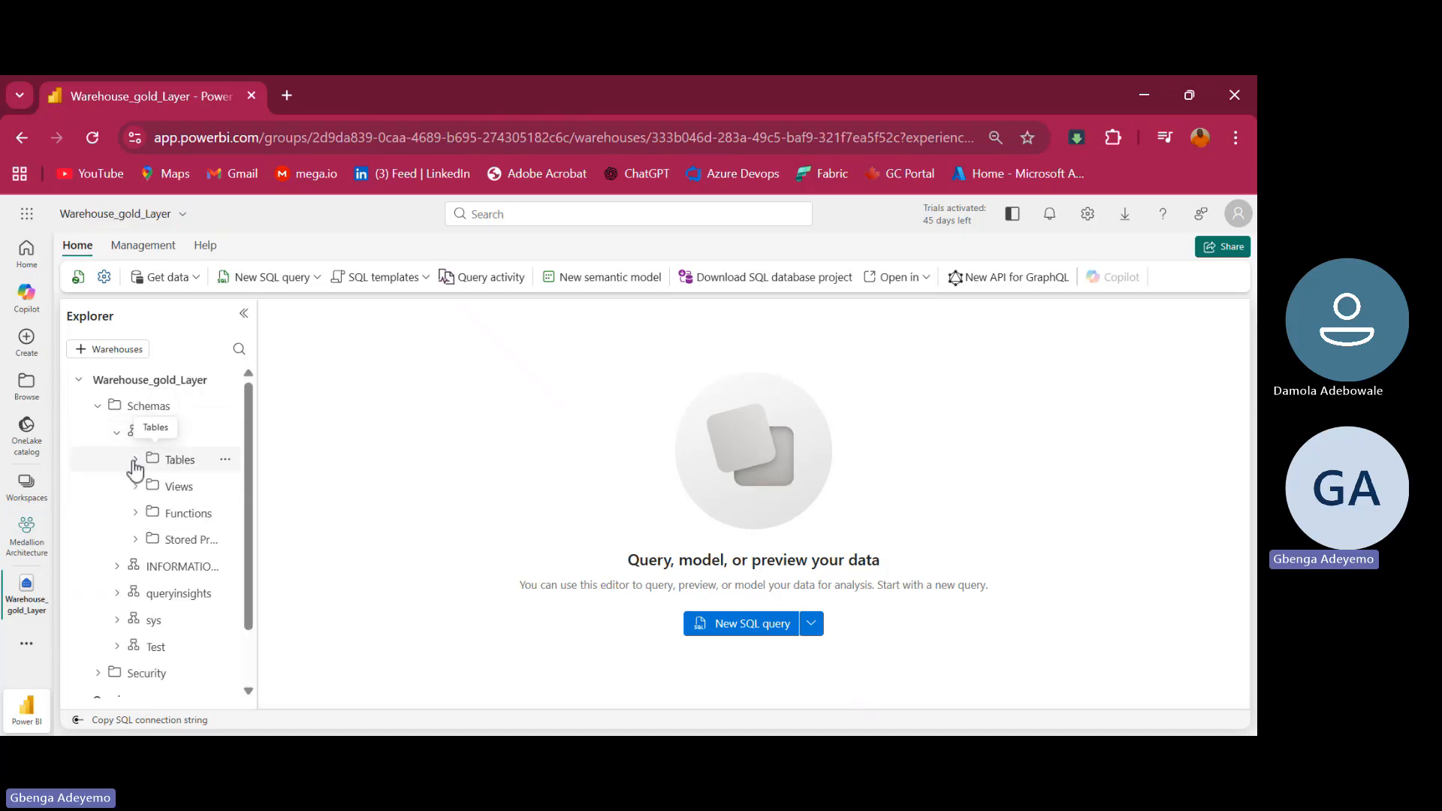
pyautogui.click(225, 647)
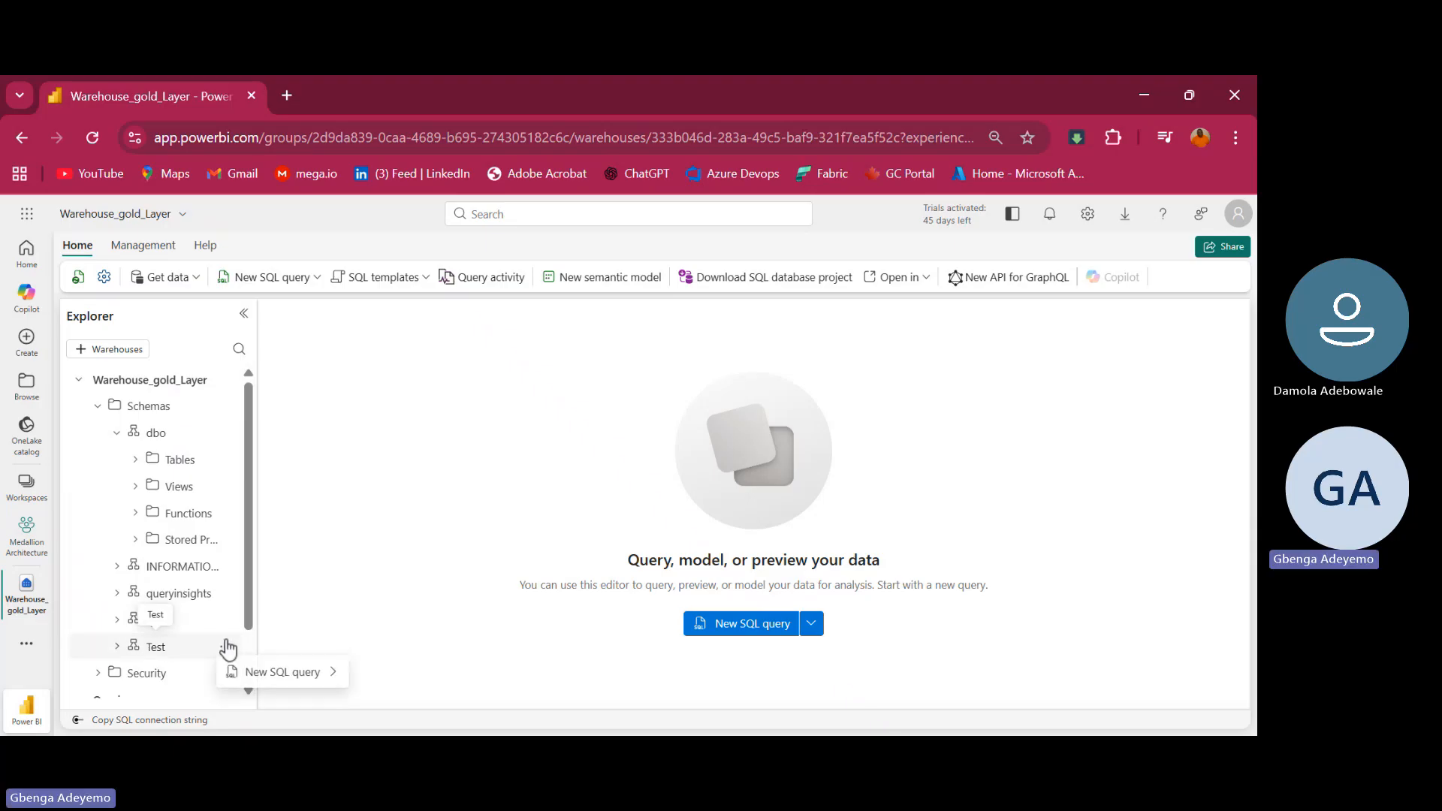
pyautogui.click(117, 647)
pyautogui.scroll(-2, 169, 661)
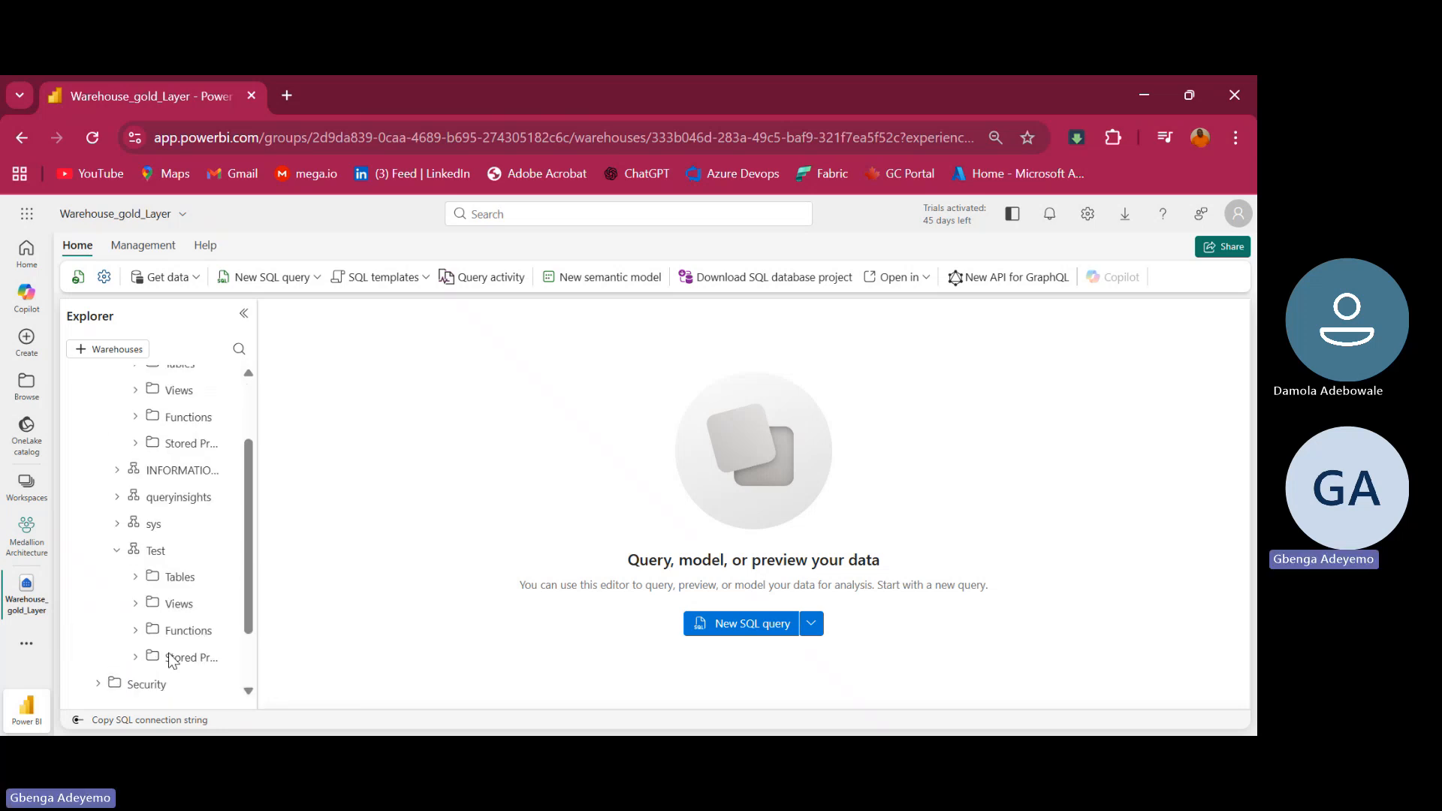
pyautogui.click(225, 545)
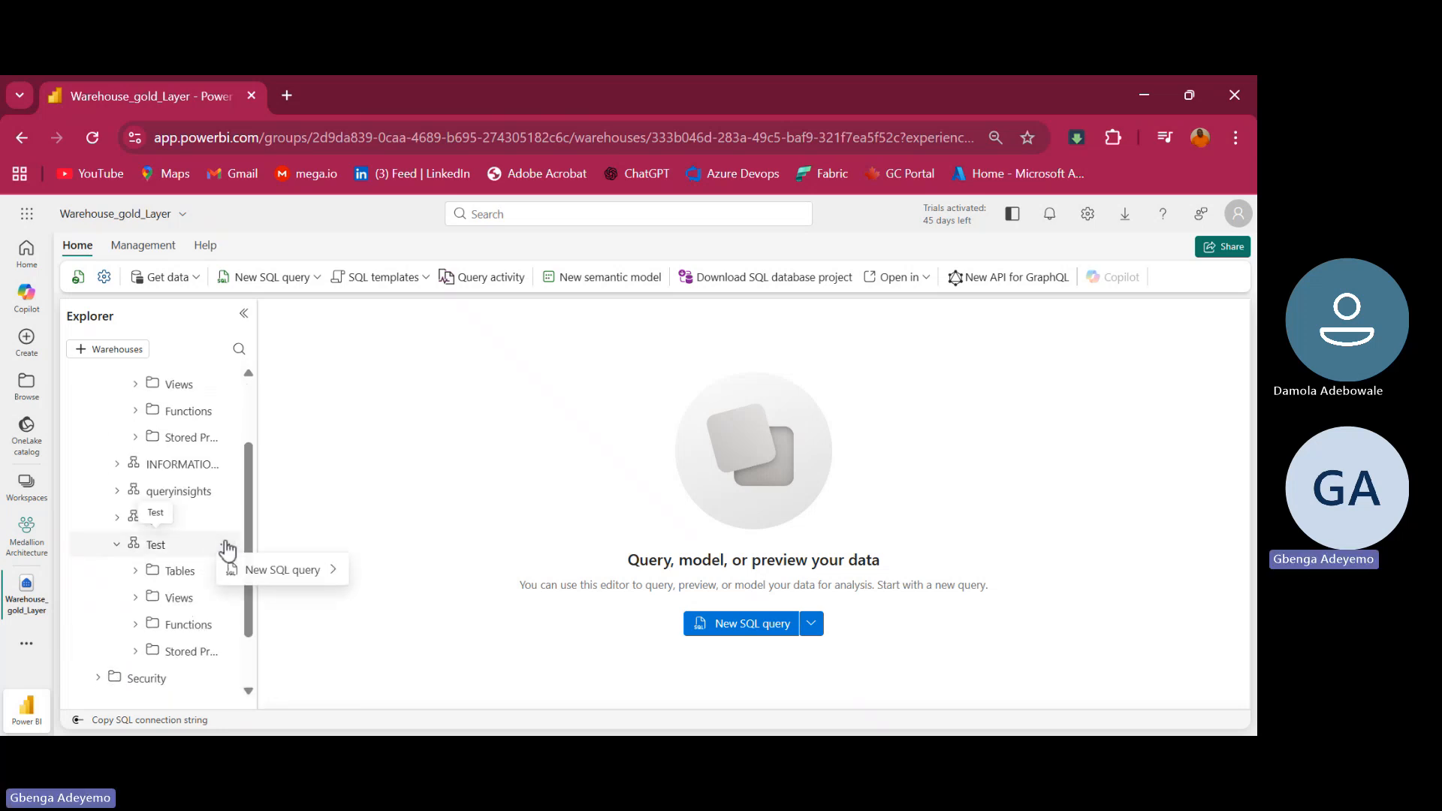
pyautogui.scroll(2, 143, 599)
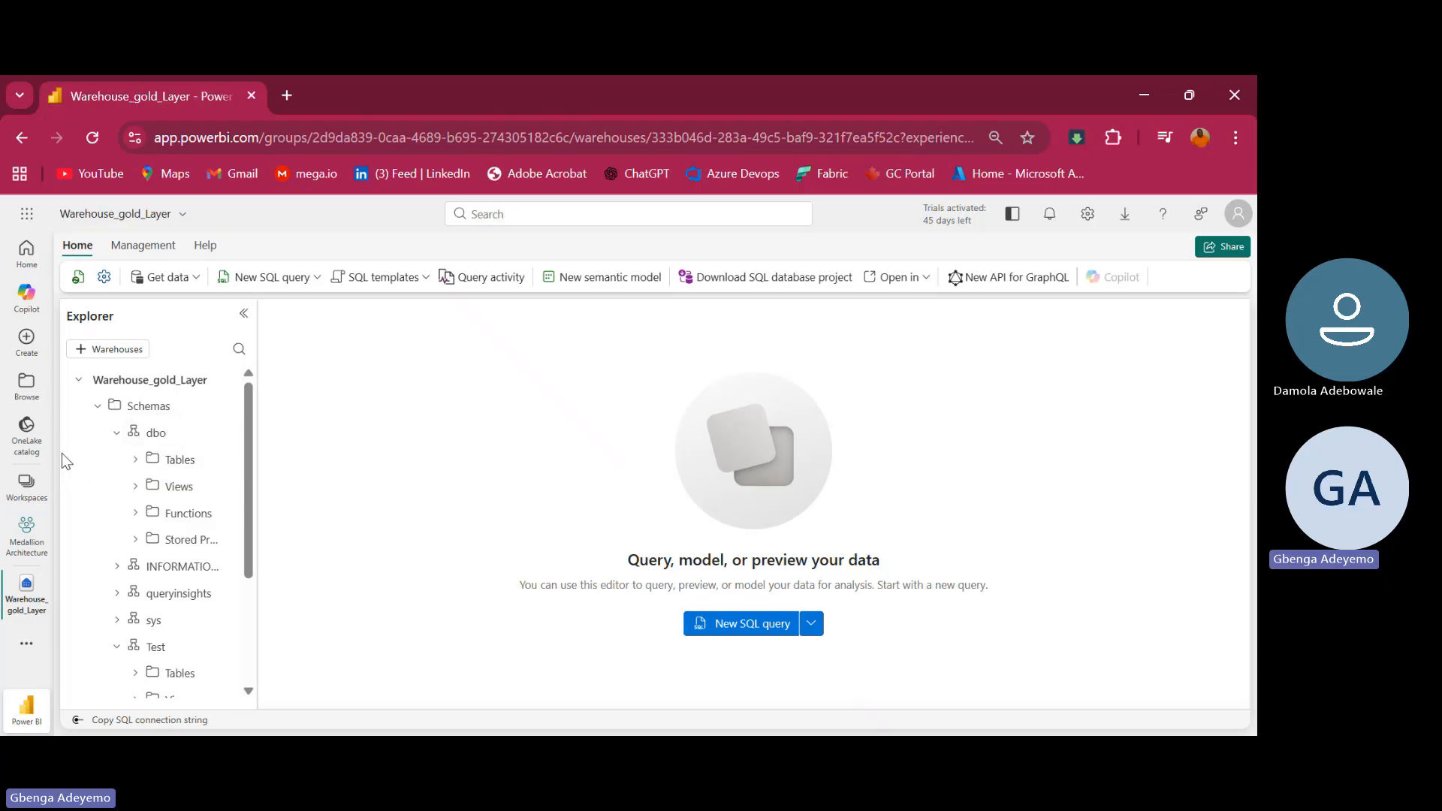
pyautogui.click(141, 464)
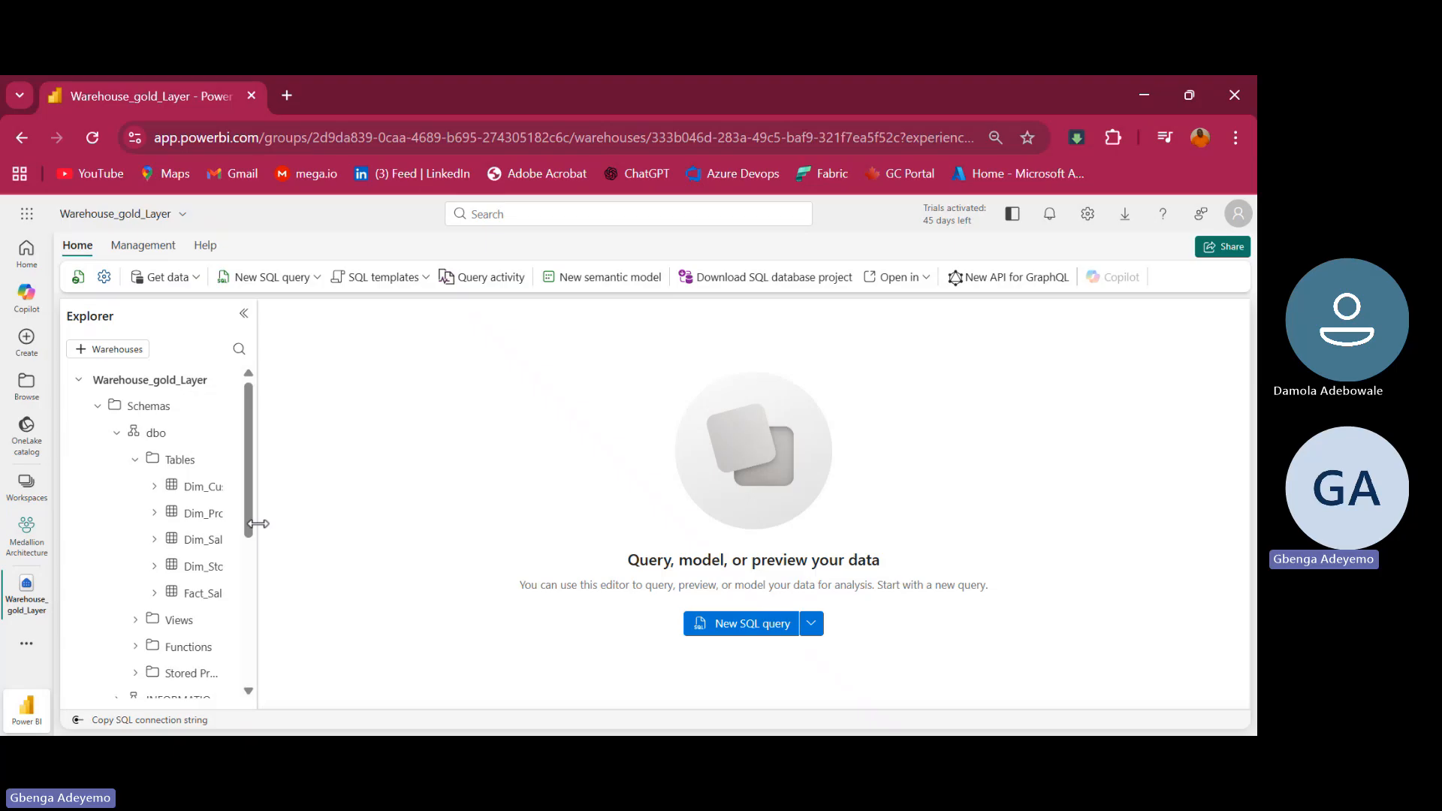
pyautogui.moveTo(258, 523); pyautogui.dragTo(326, 530)
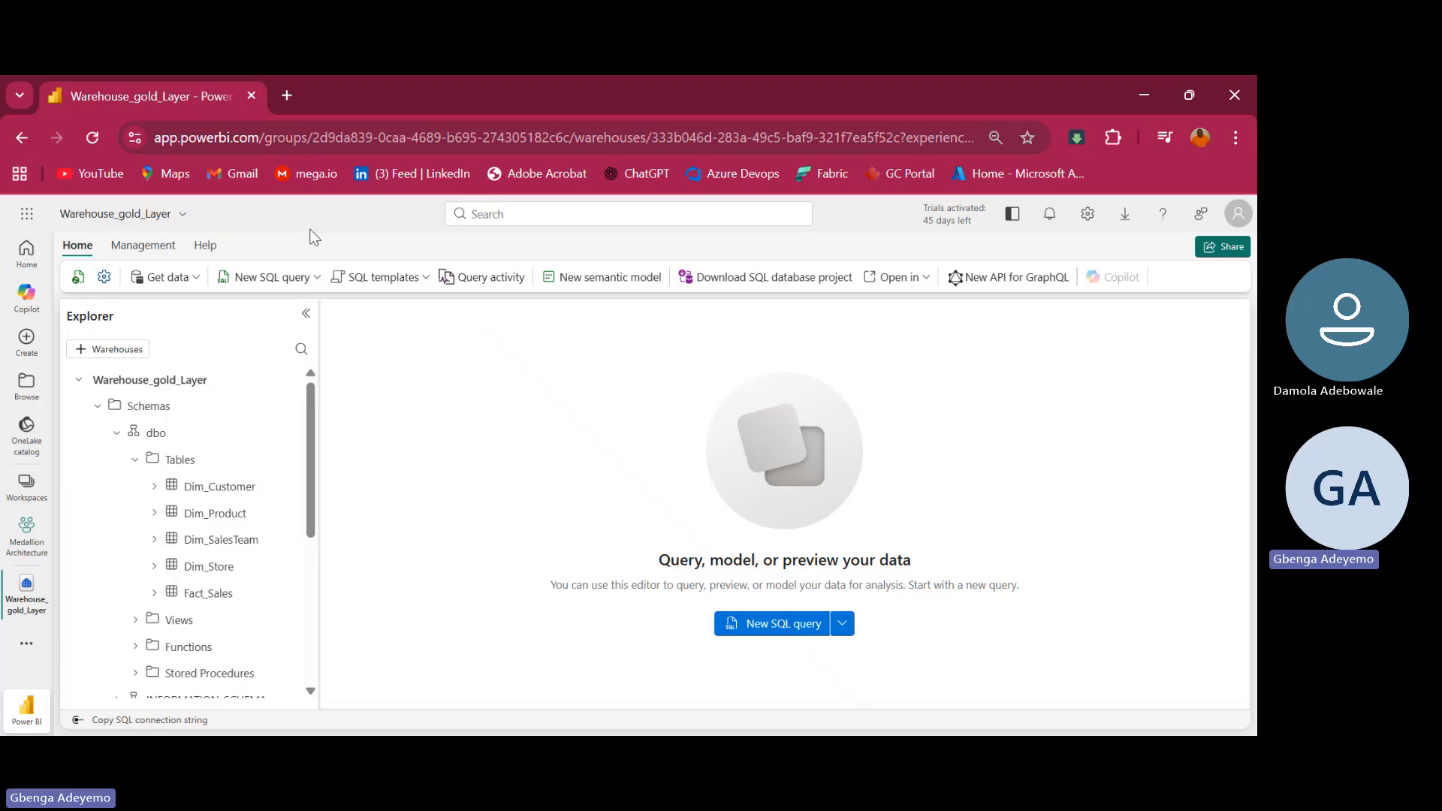
# Return to the Medallion Architecture workspace and delete the Sales_model semantic model
pyautogui.click(21, 545)
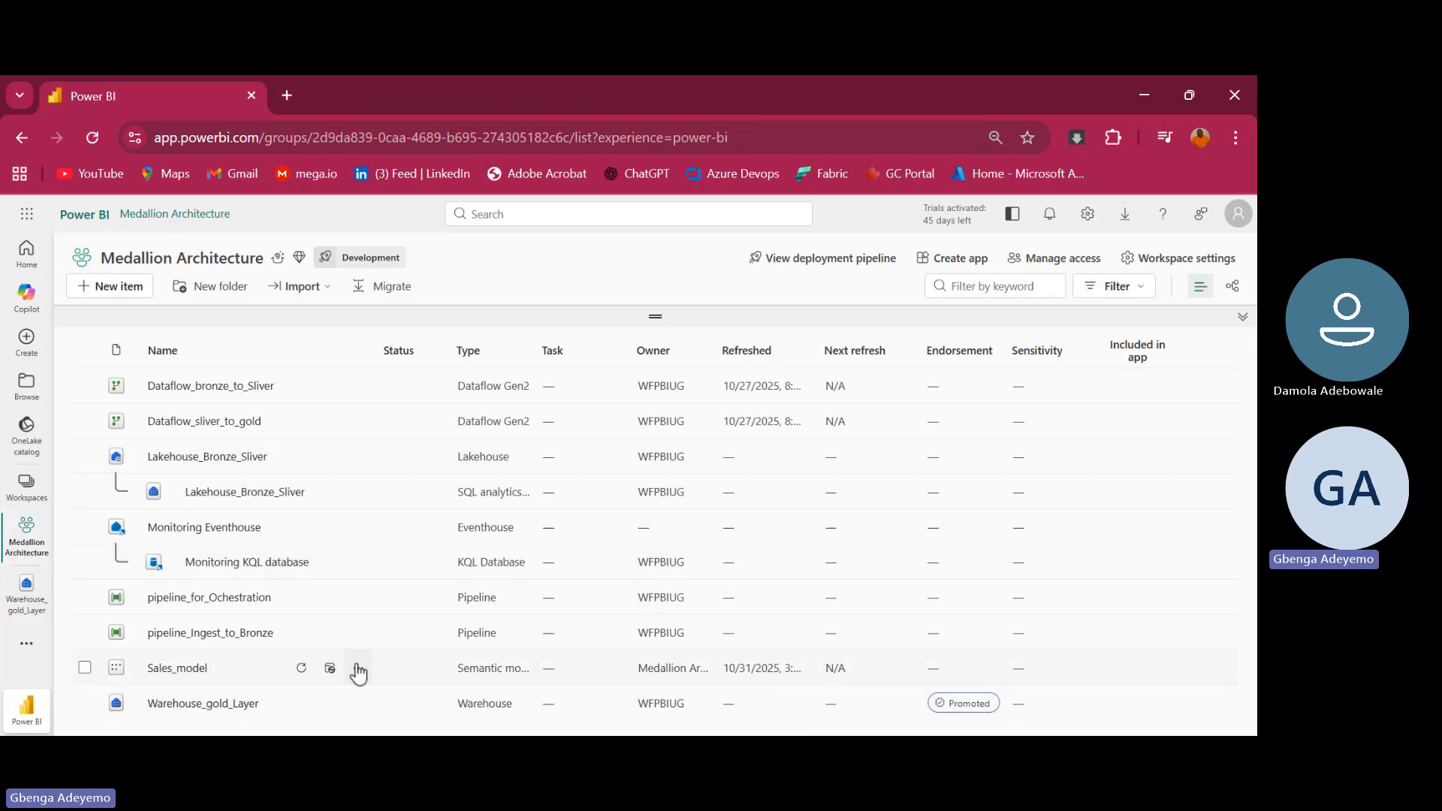
pyautogui.click(358, 669)
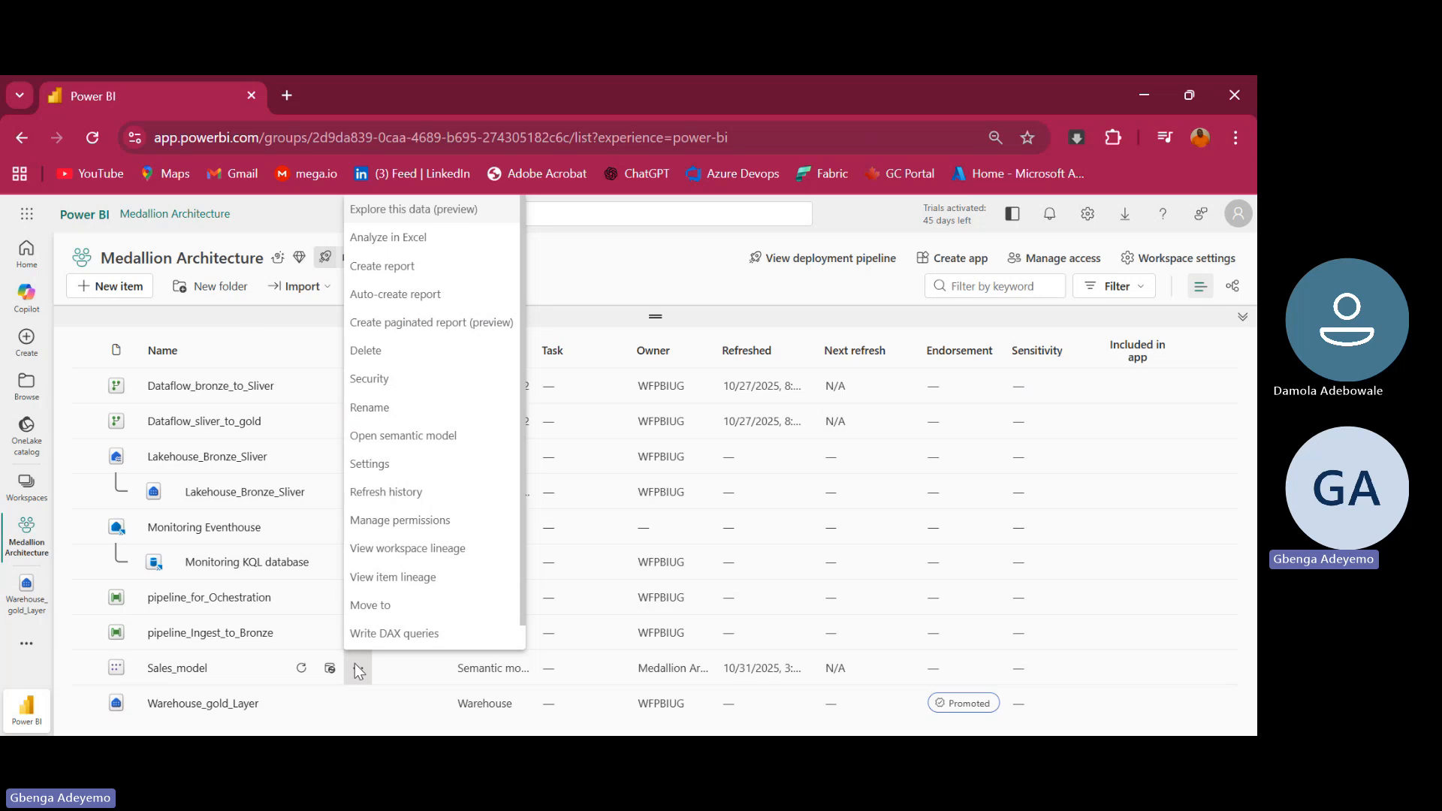
pyautogui.click(415, 355)
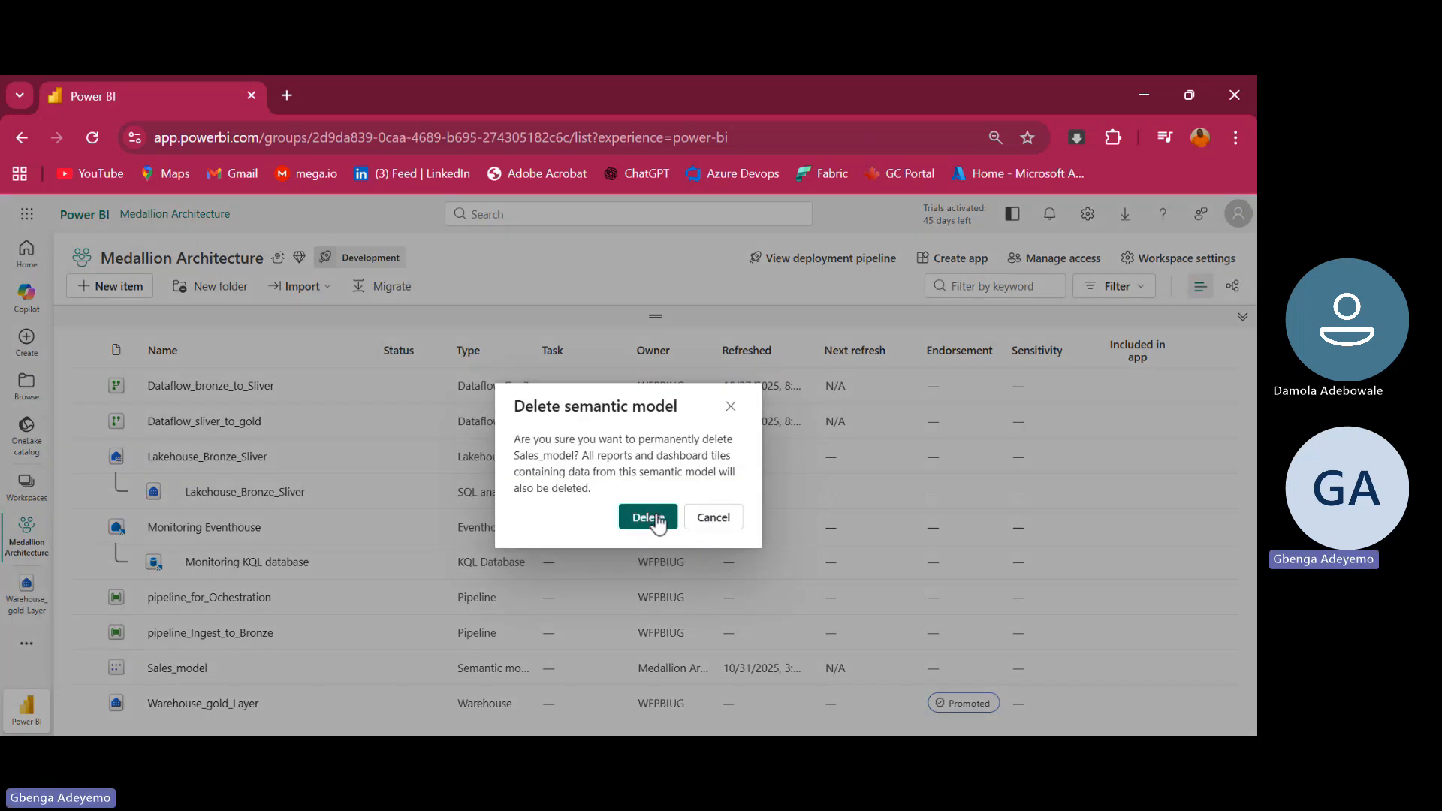
pyautogui.click(654, 514)
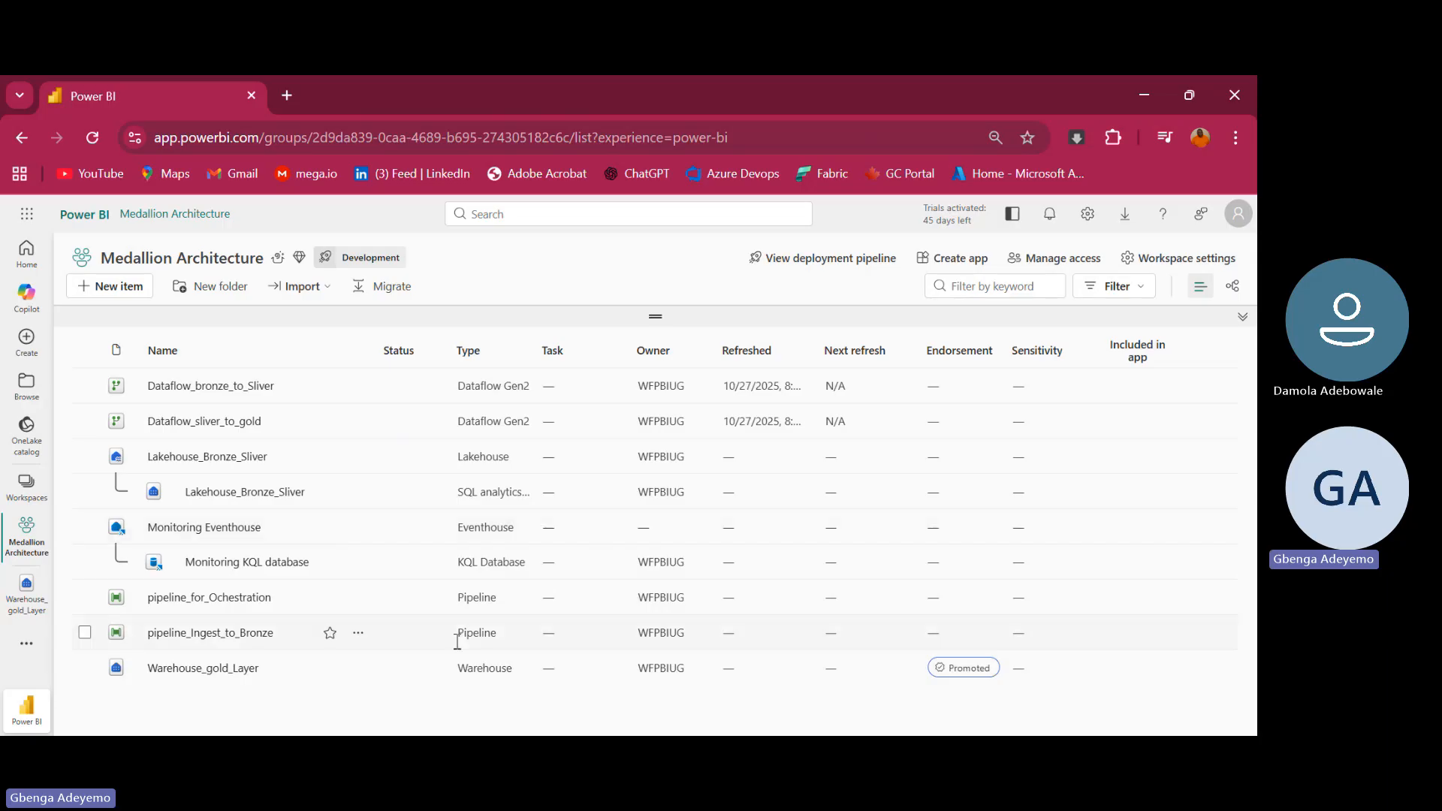
# Reopen Warehouse_gold_Layer and widen the Explorer pane so the dbo table names are fully readable
pyautogui.click(203, 669)
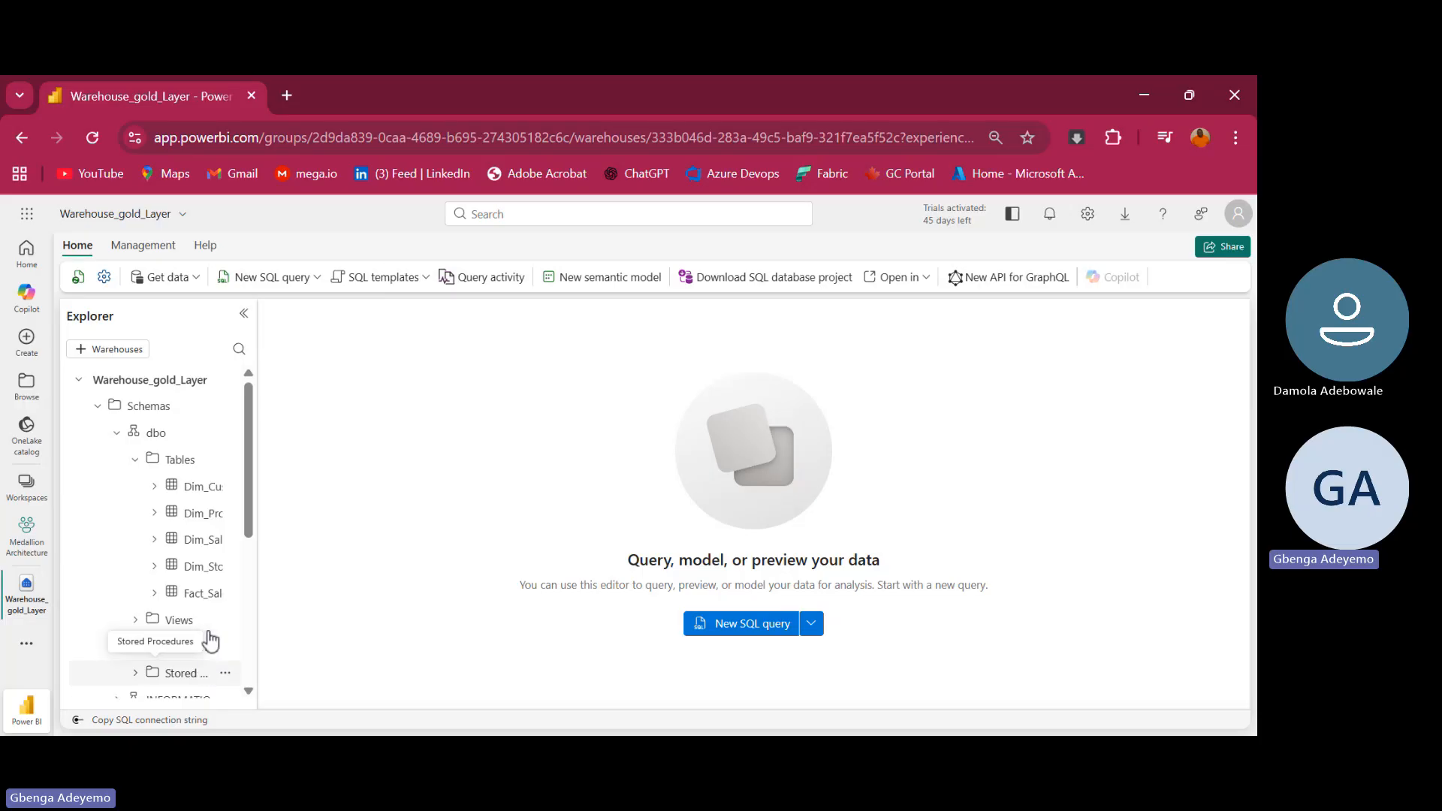
pyautogui.moveTo(258, 514); pyautogui.dragTo(307, 517)
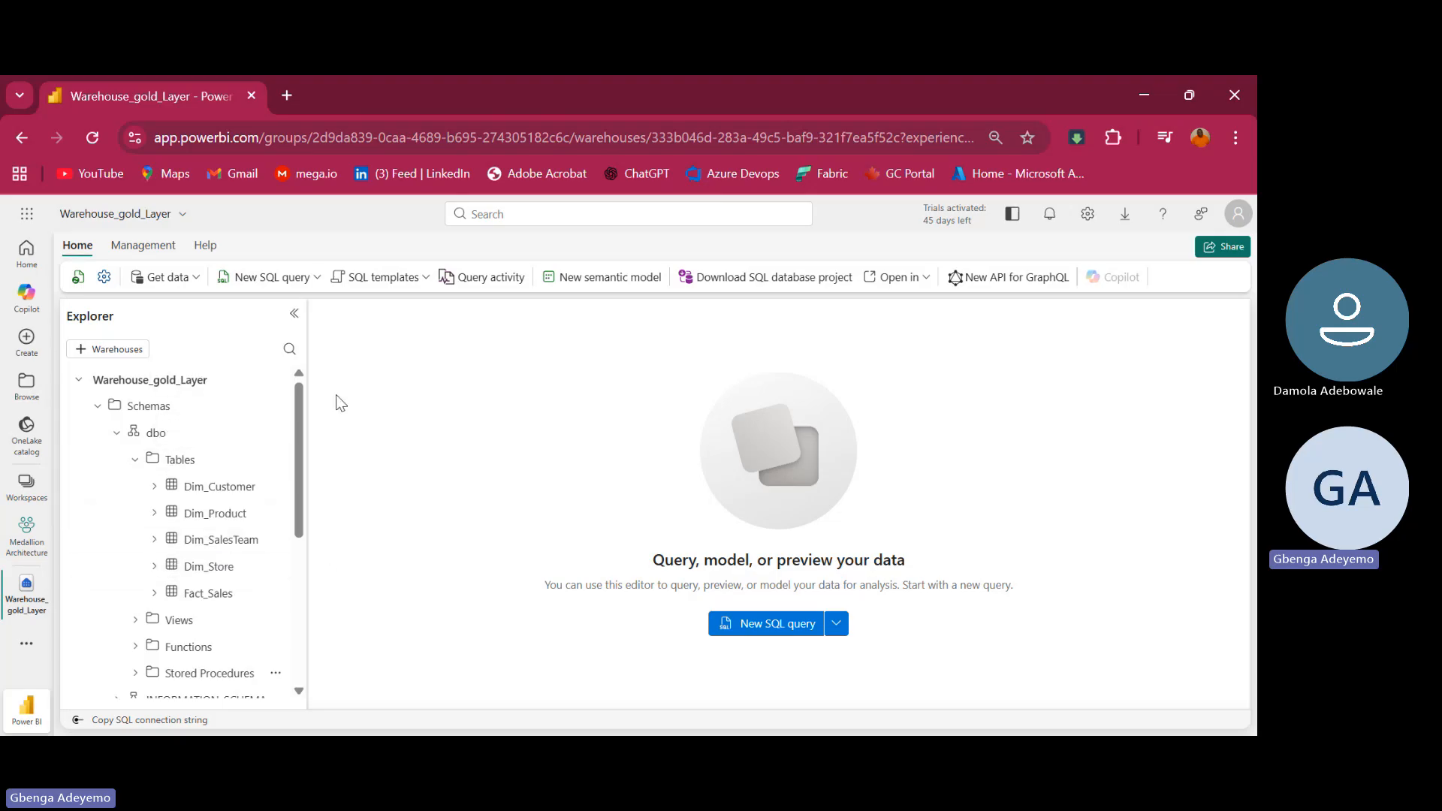
pyautogui.click(605, 285)
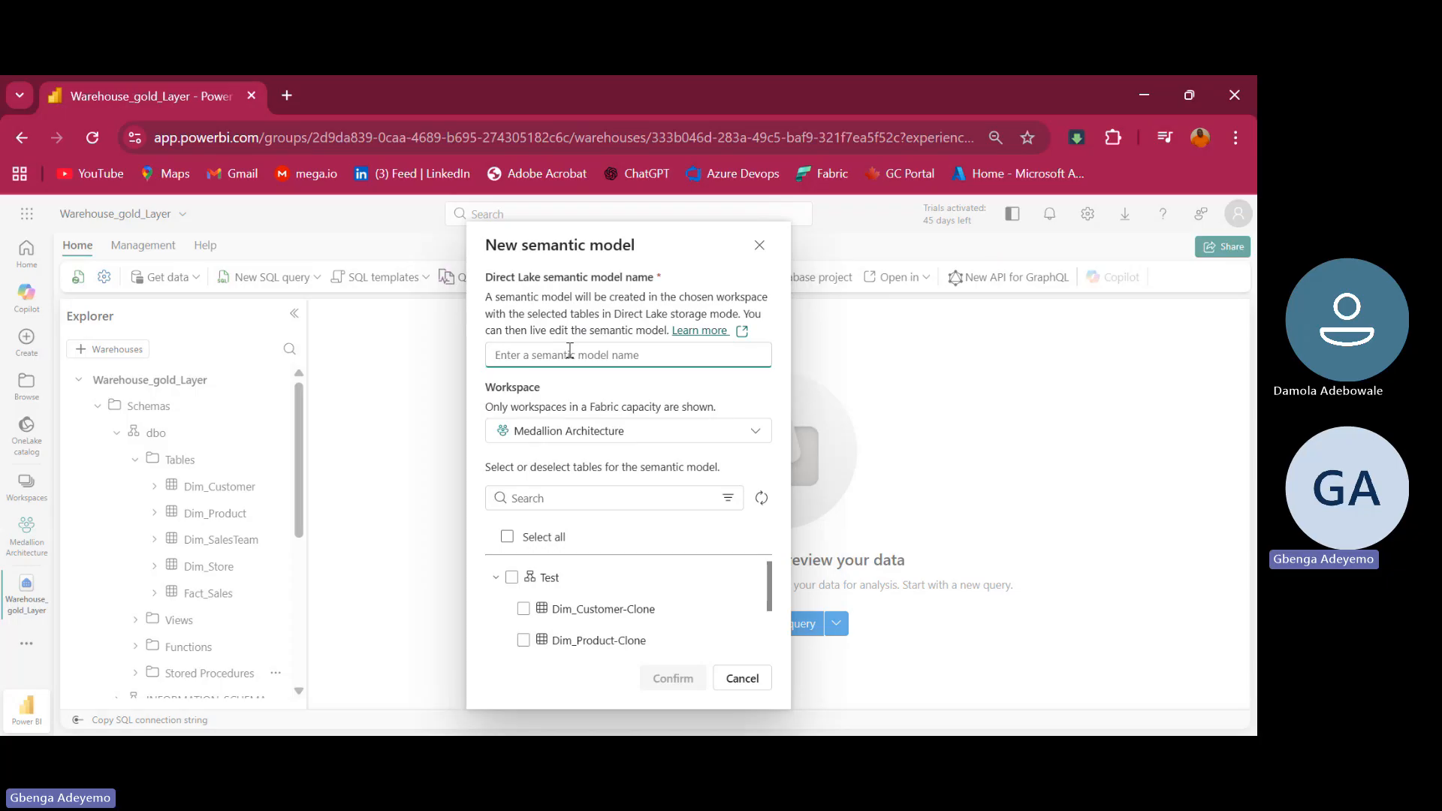
pyautogui.write('Sales_Core_Model')
pyautogui.click(692, 285)
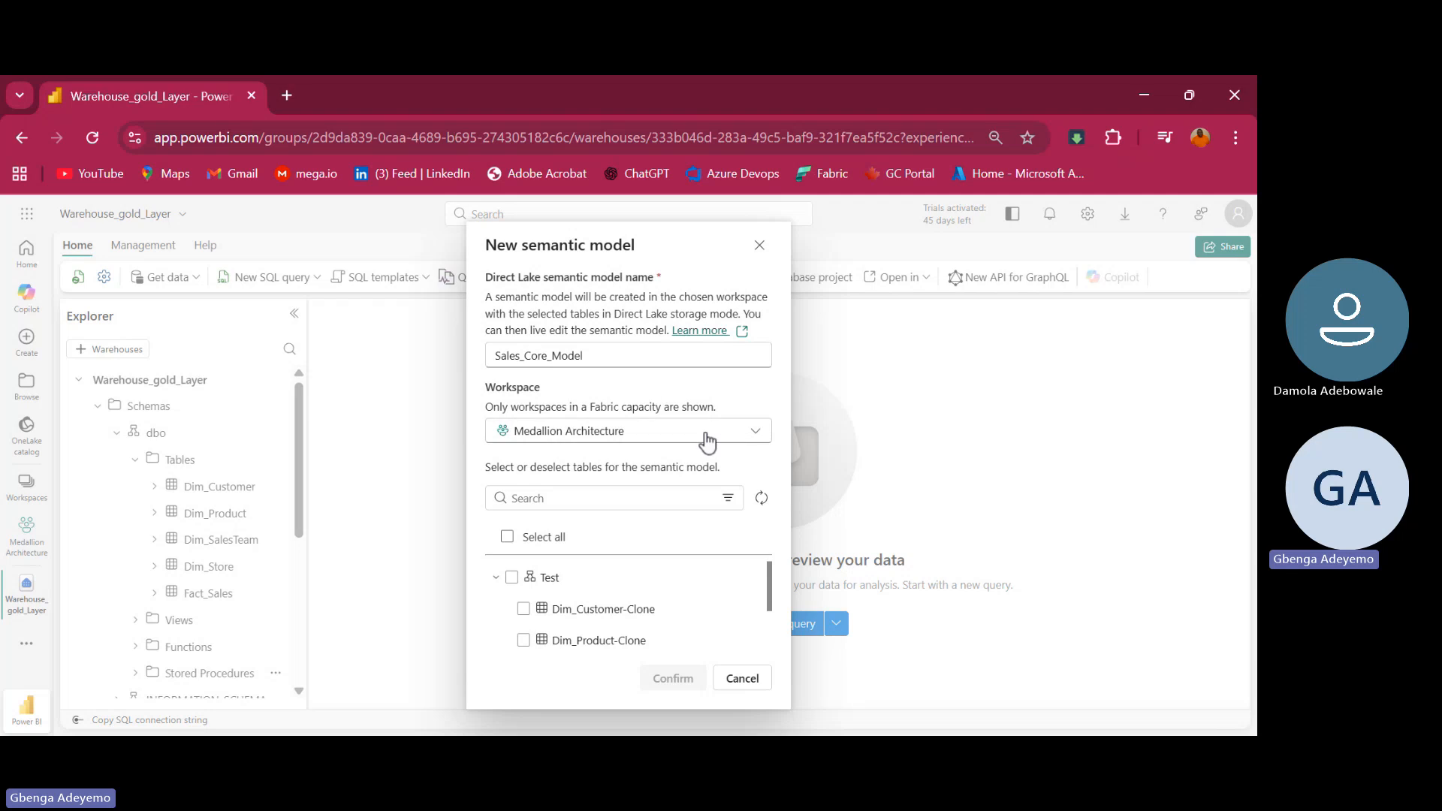
pyautogui.click(618, 435)
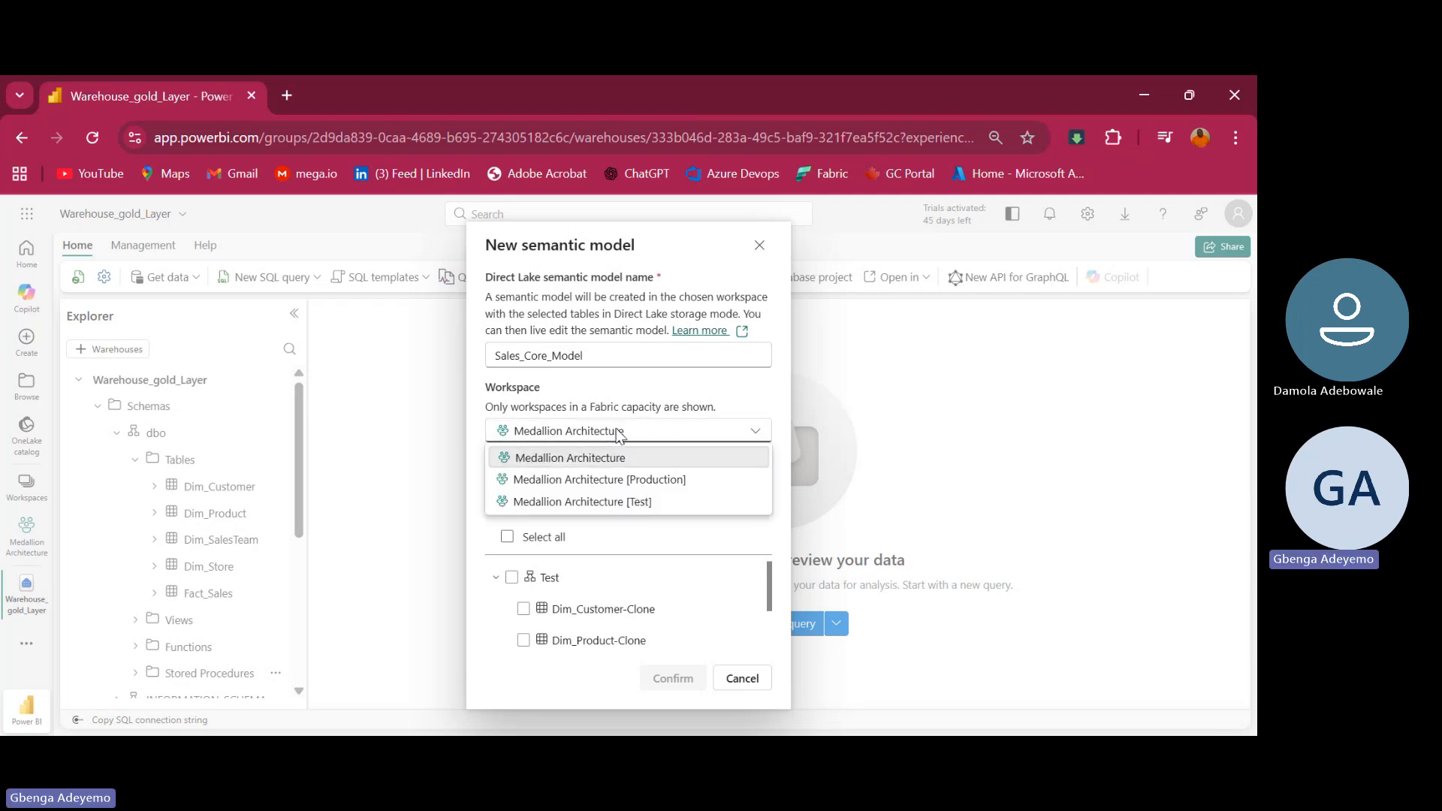
pyautogui.click(618, 435)
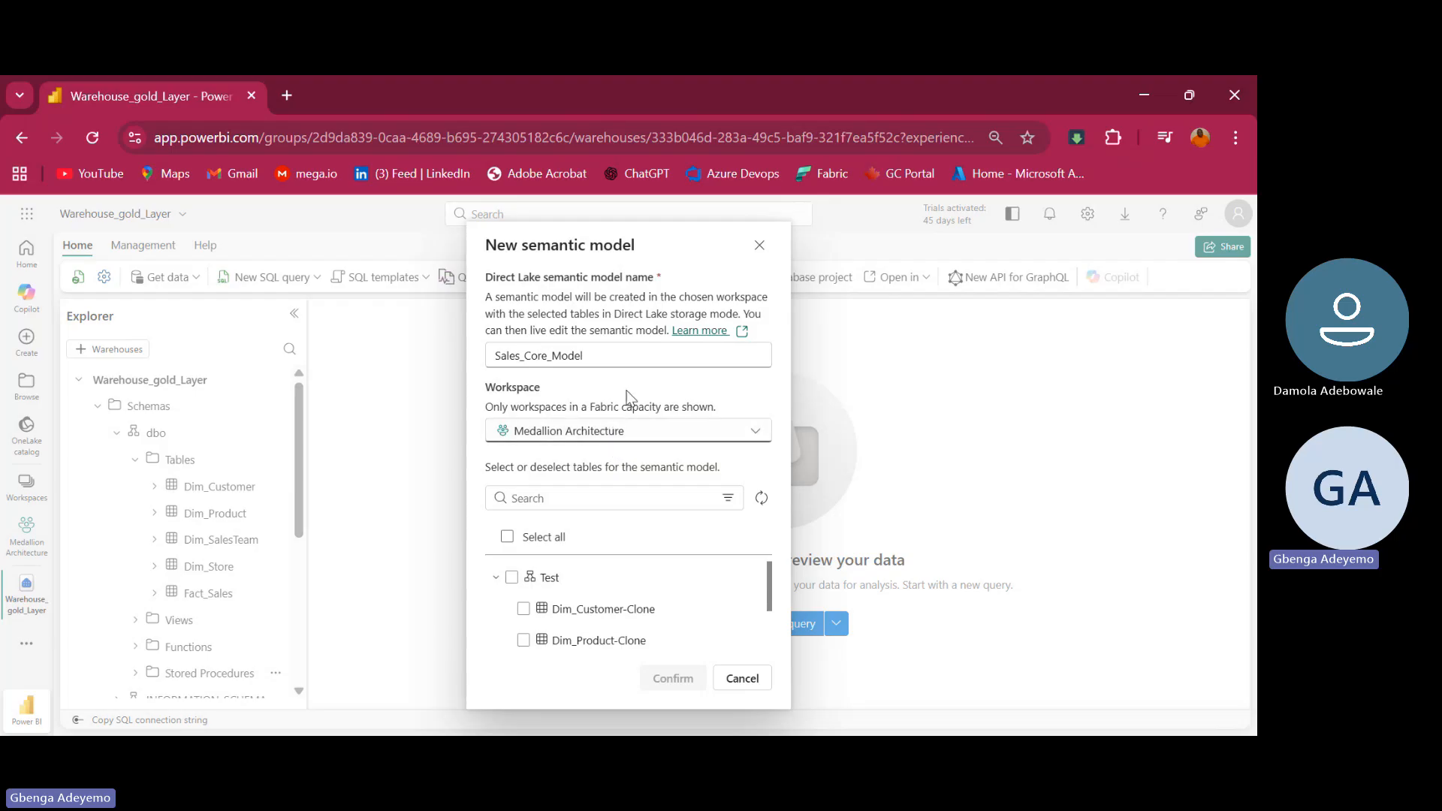
pyautogui.moveTo(618, 386); pyautogui.dragTo(578, 538)
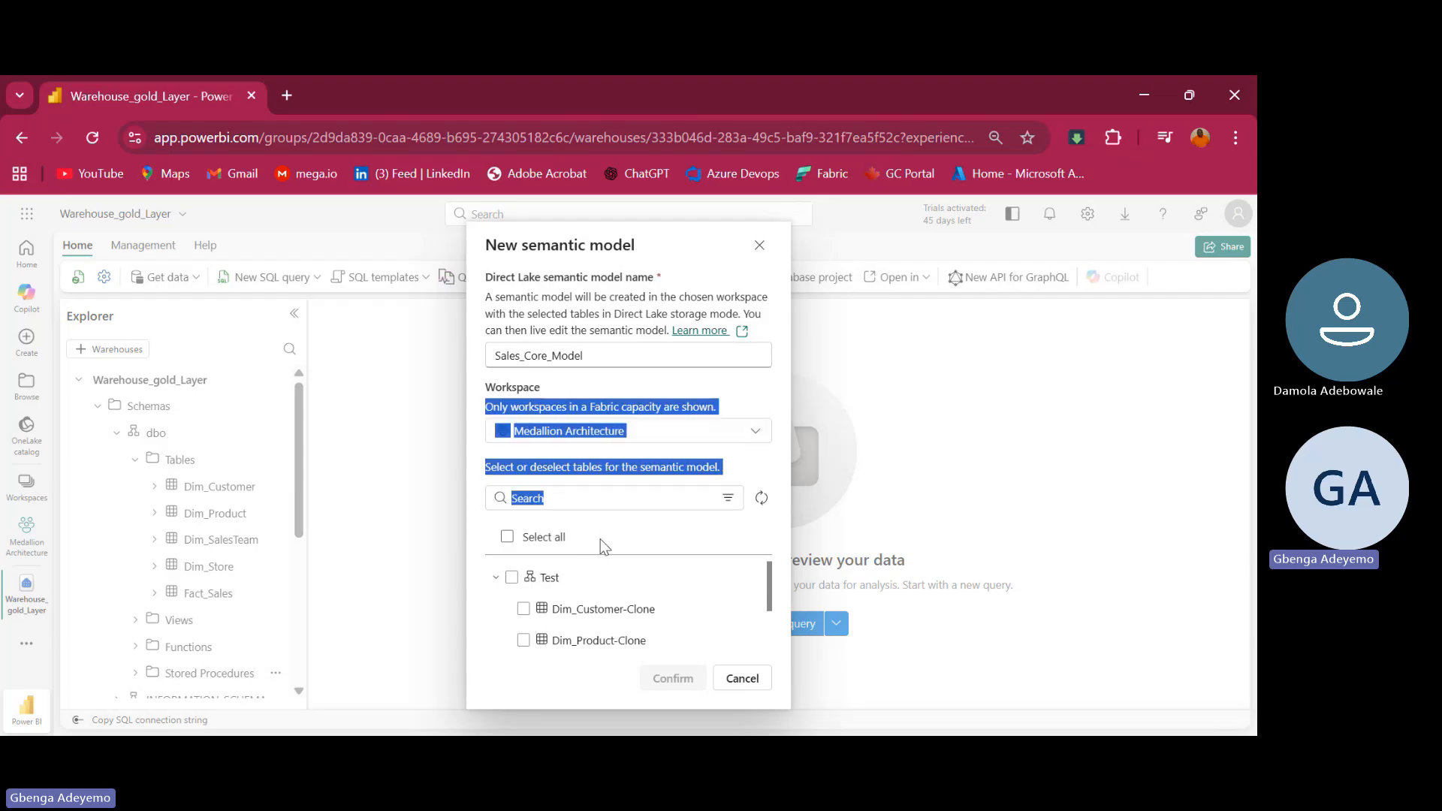
pyautogui.click(612, 523)
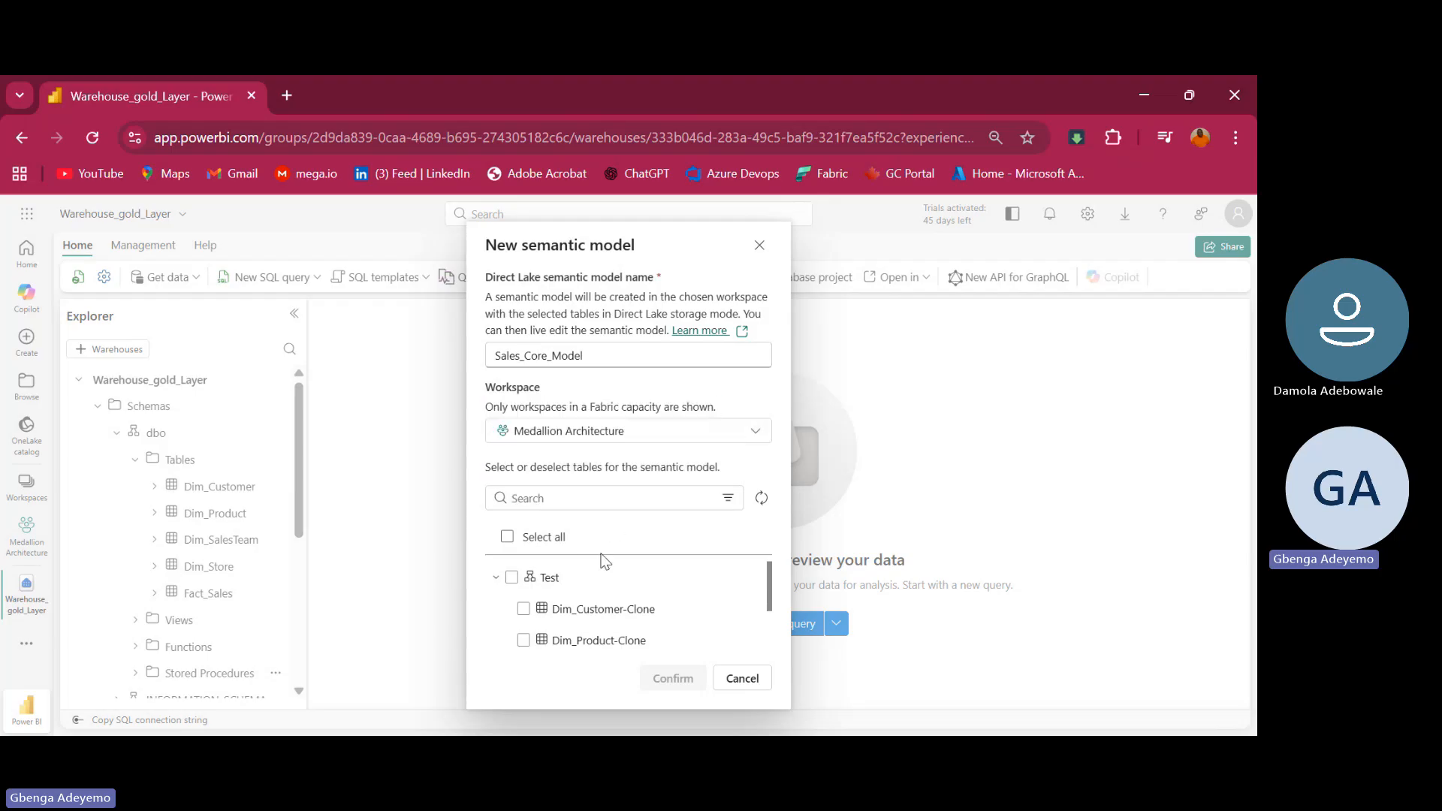
pyautogui.scroll(-3, 601, 624)
pyautogui.scroll(-3, 600, 623)
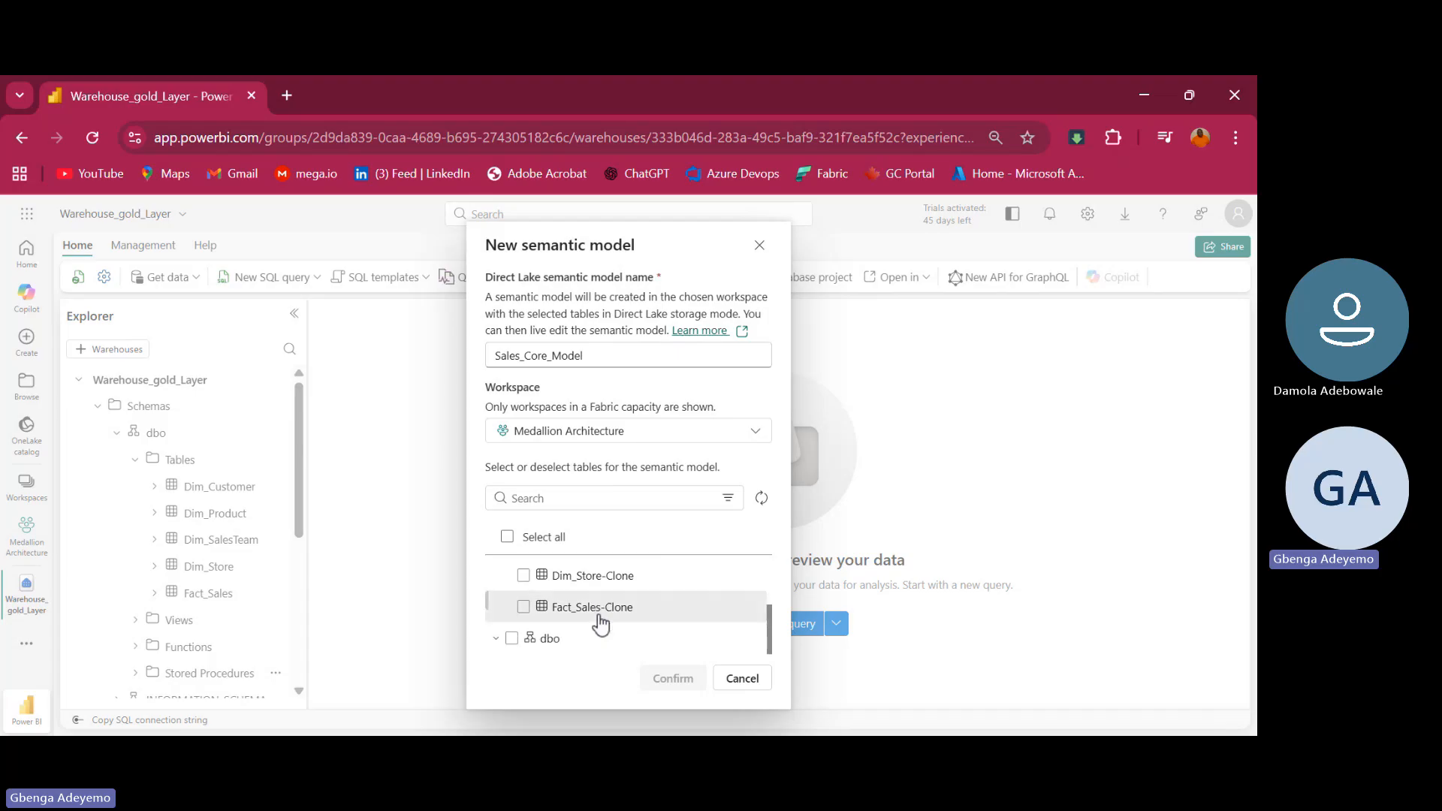
pyautogui.scroll(1, 600, 623)
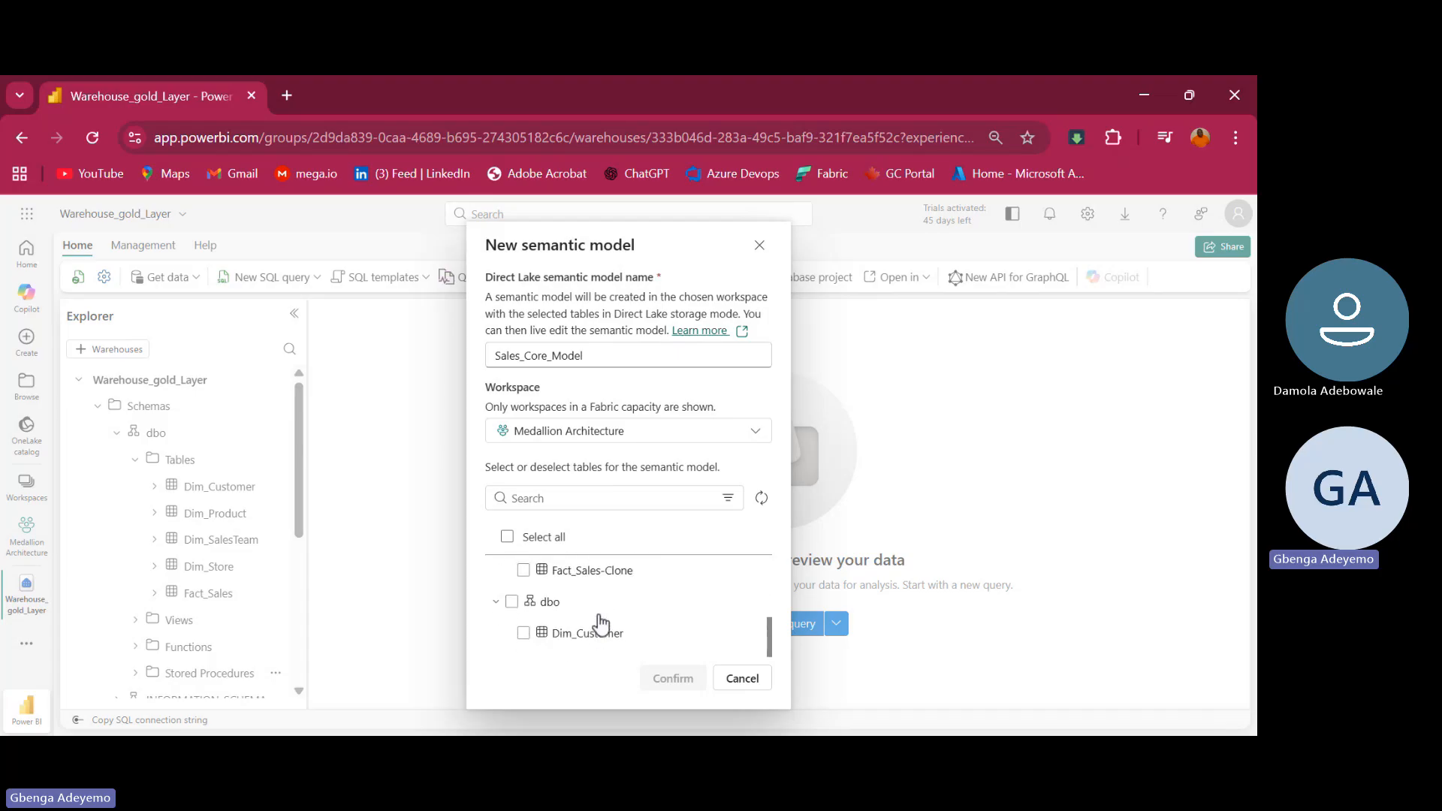
pyautogui.scroll(-2, 601, 623)
pyautogui.scroll(3, 600, 623)
pyautogui.scroll(2, 600, 623)
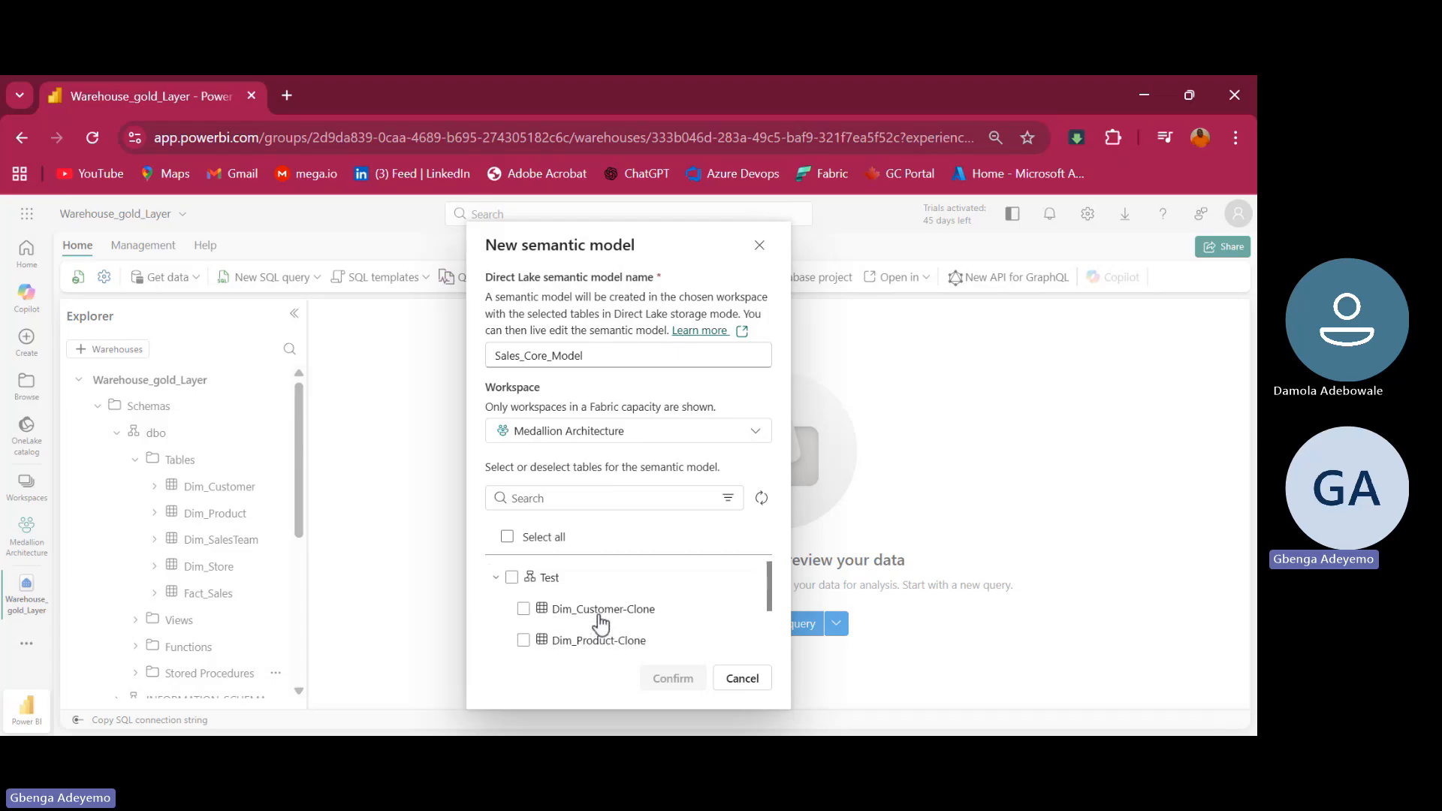
pyautogui.click(762, 243)
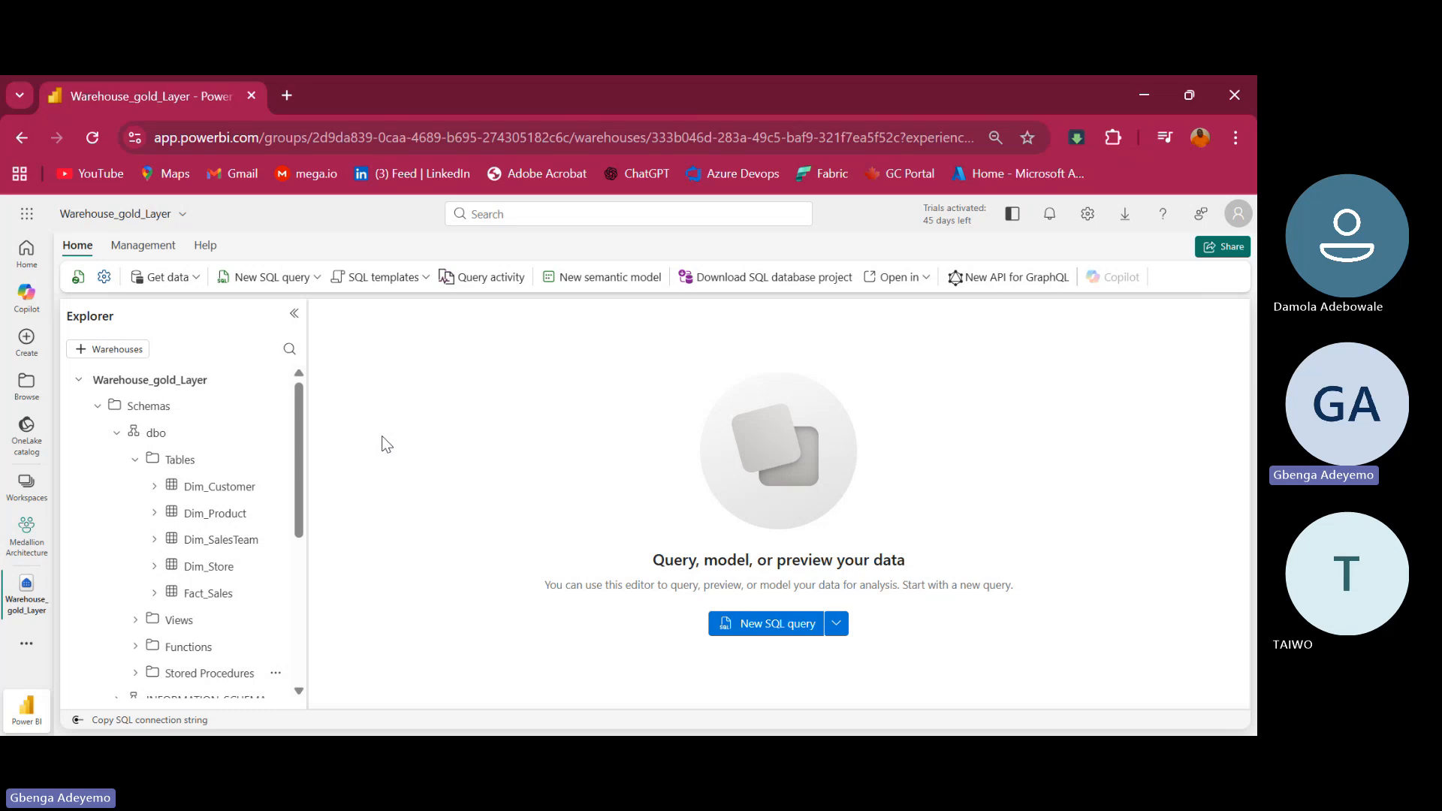
# Open SQL query 1 from My queries and review its SELECT statement on product sales
pyautogui.scroll(-5, 193, 593)
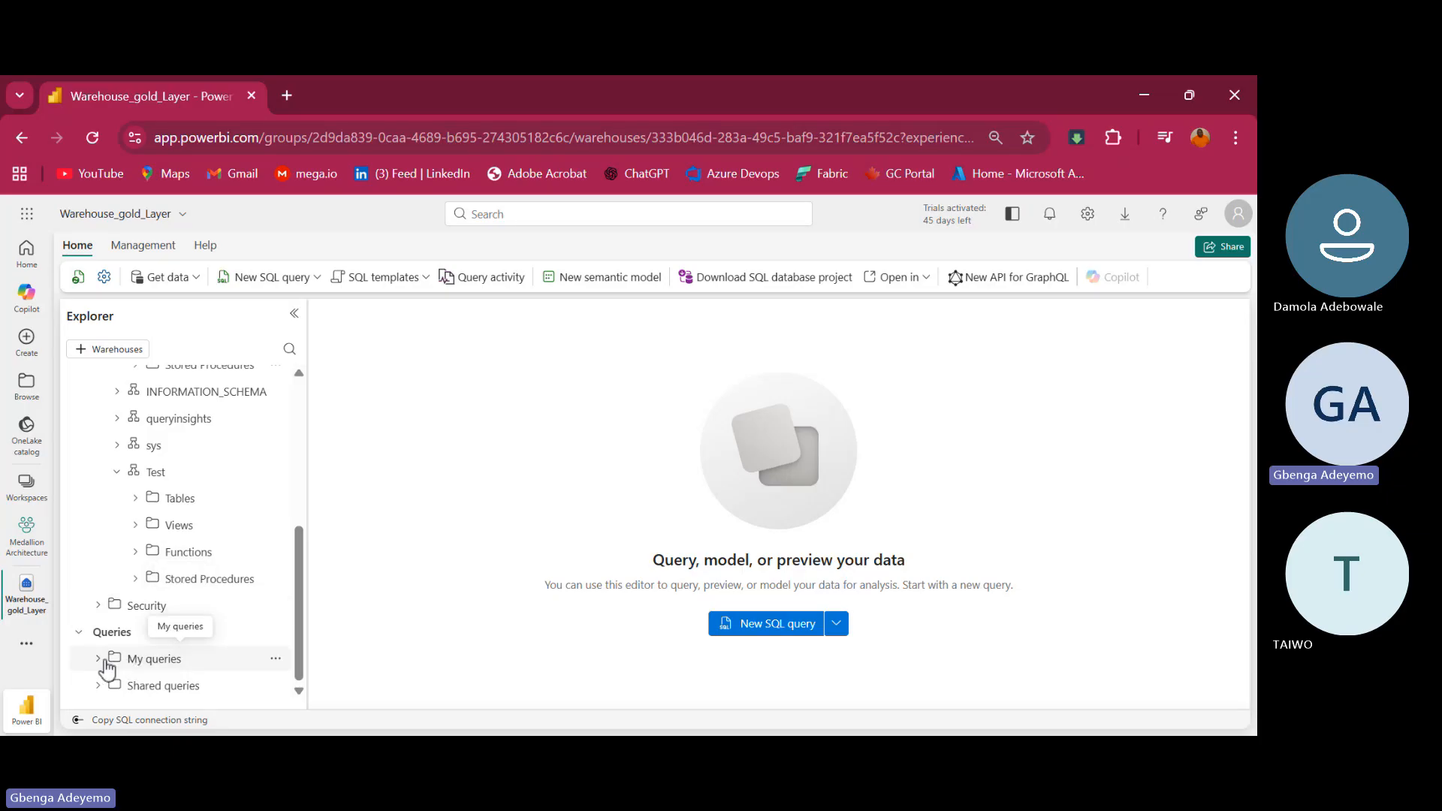
pyautogui.click(135, 664)
pyautogui.scroll(-2, 193, 674)
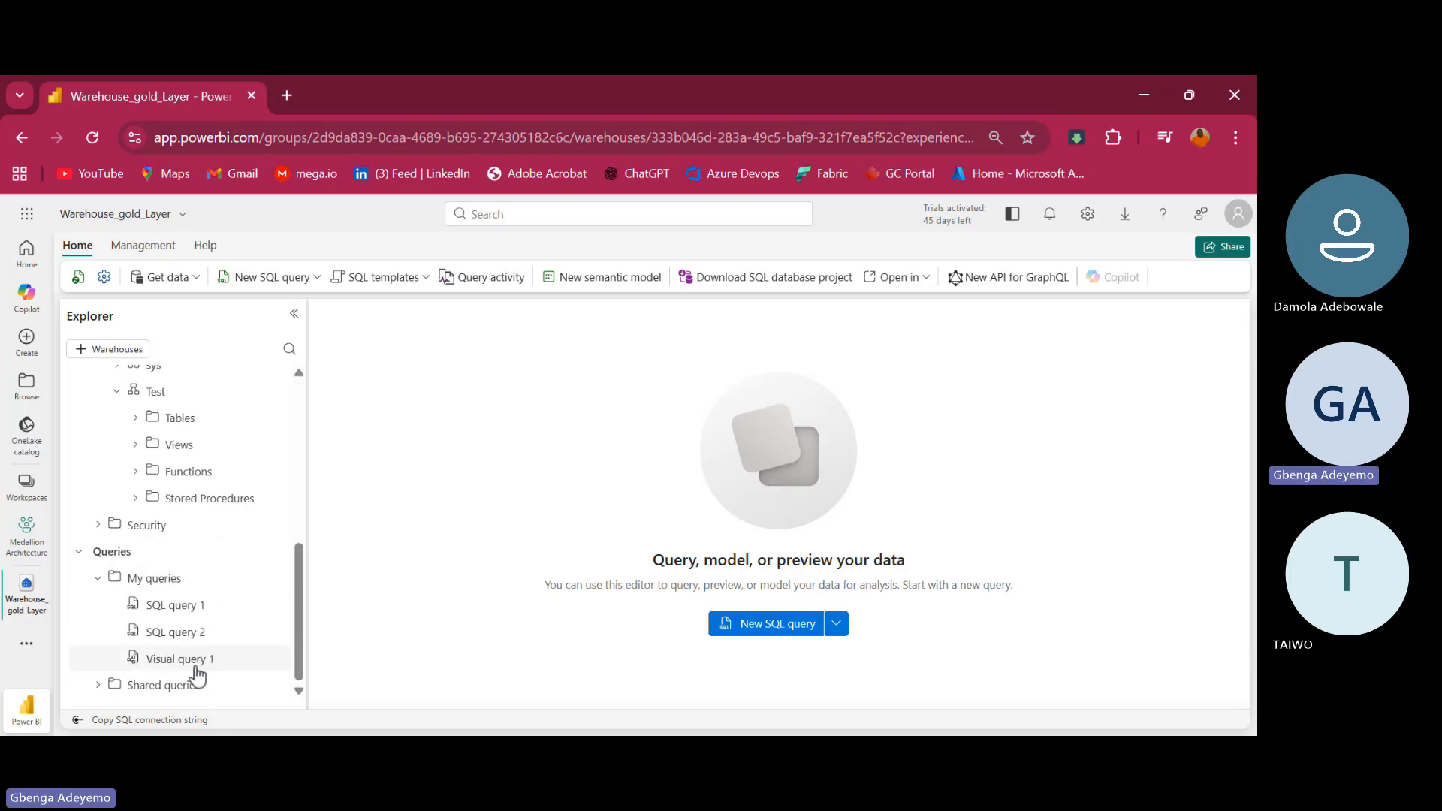
pyautogui.click(188, 612)
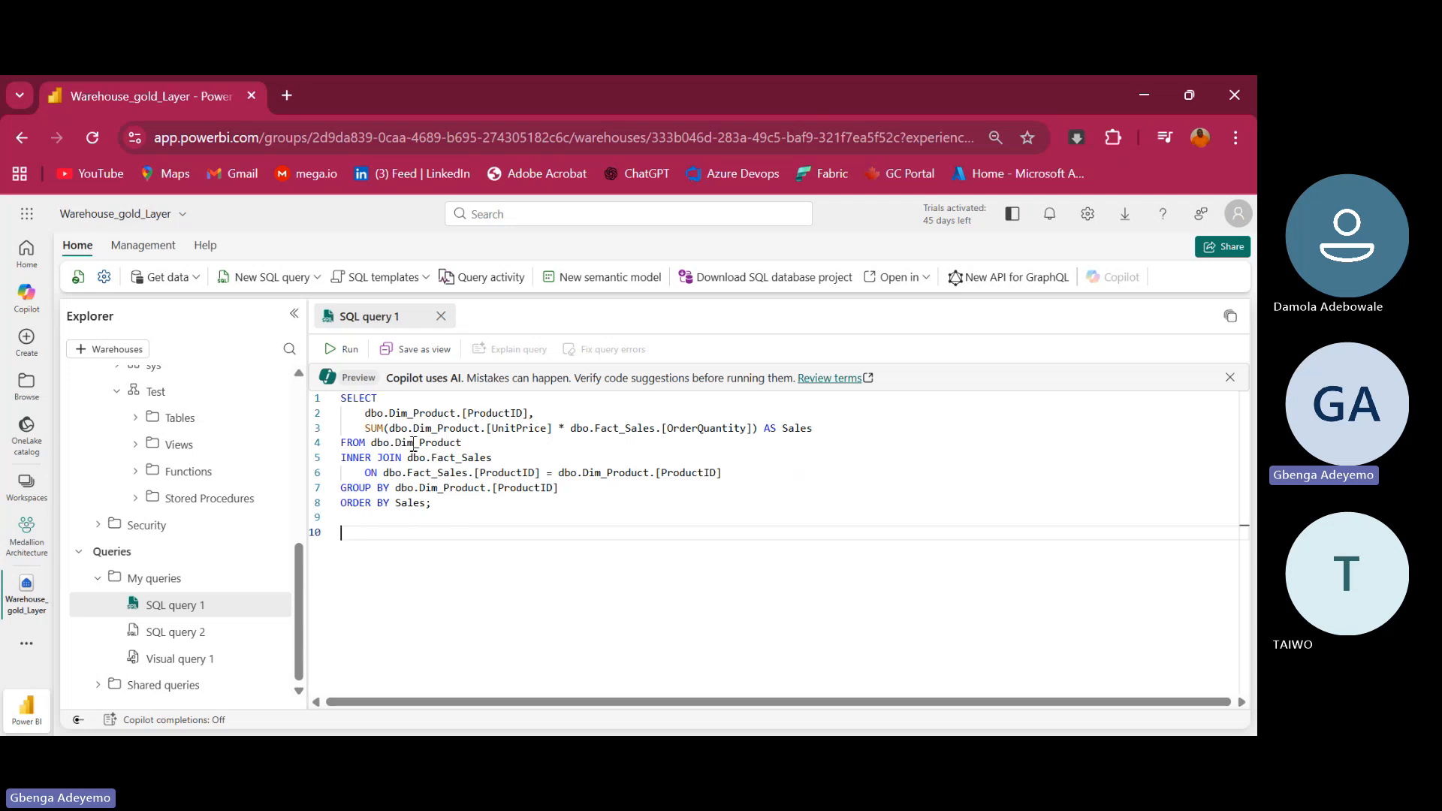
pyautogui.click(826, 429)
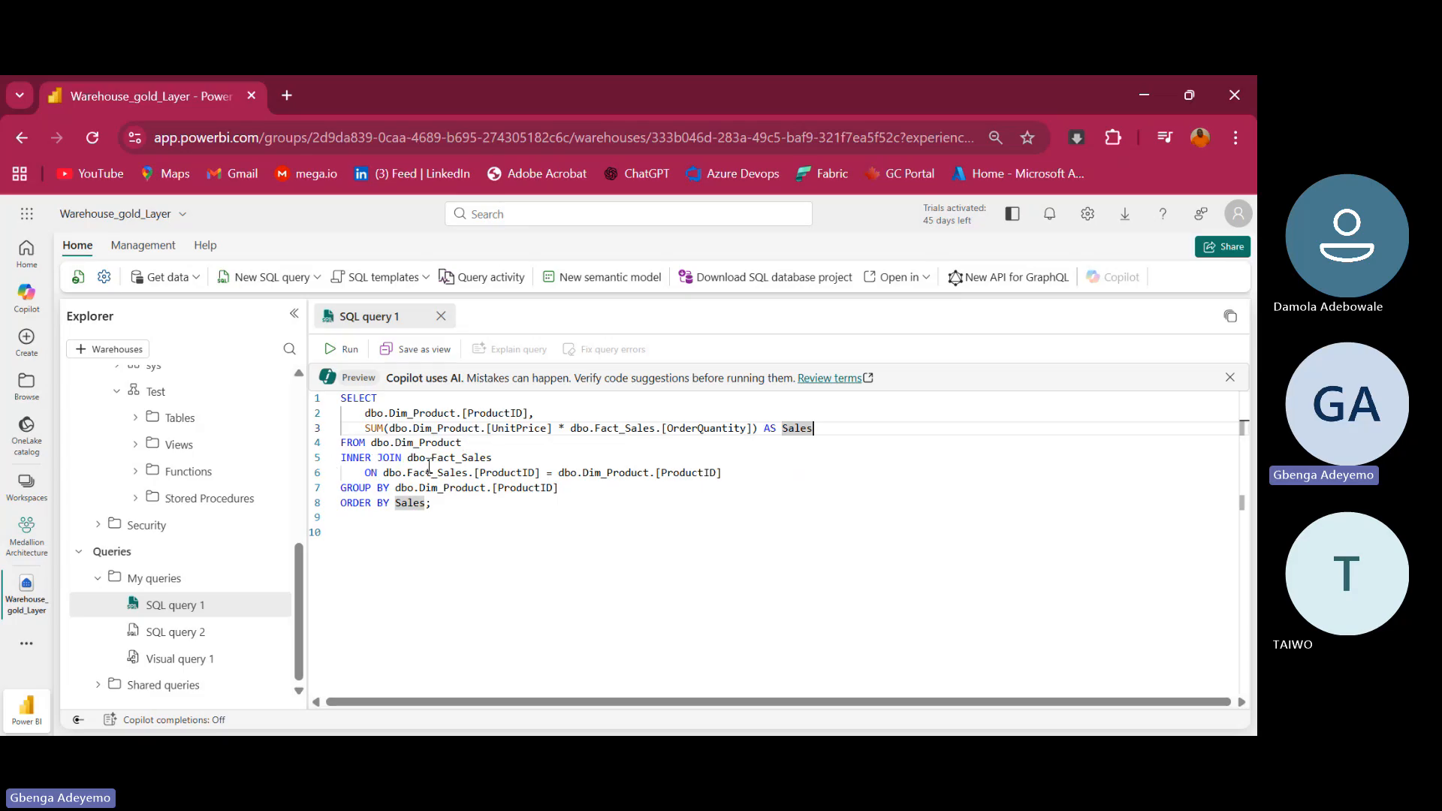
pyautogui.click(536, 457)
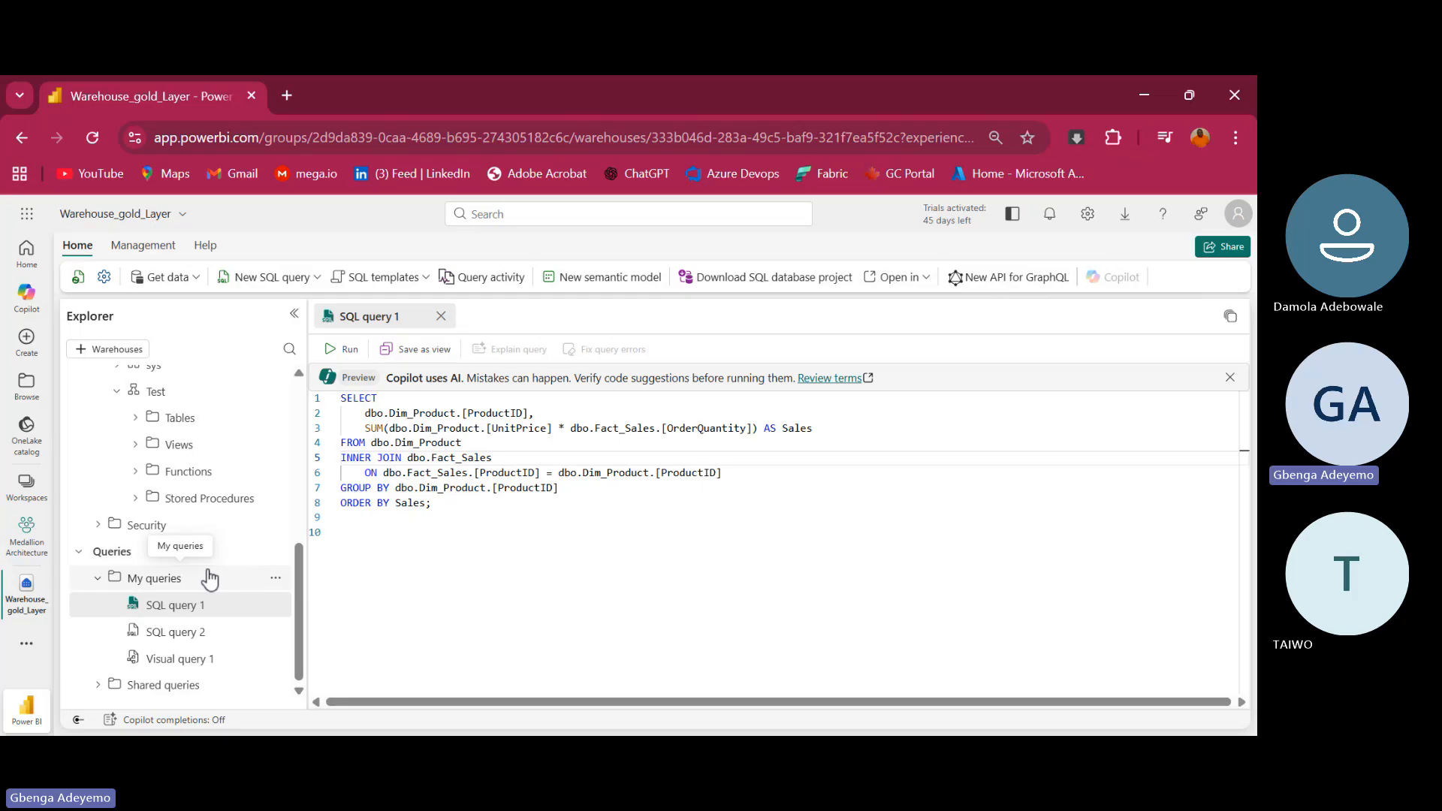
# Expand the dbo schema's Views folder and run the product sales query in SQL query 1
pyautogui.scroll(5, 210, 578)
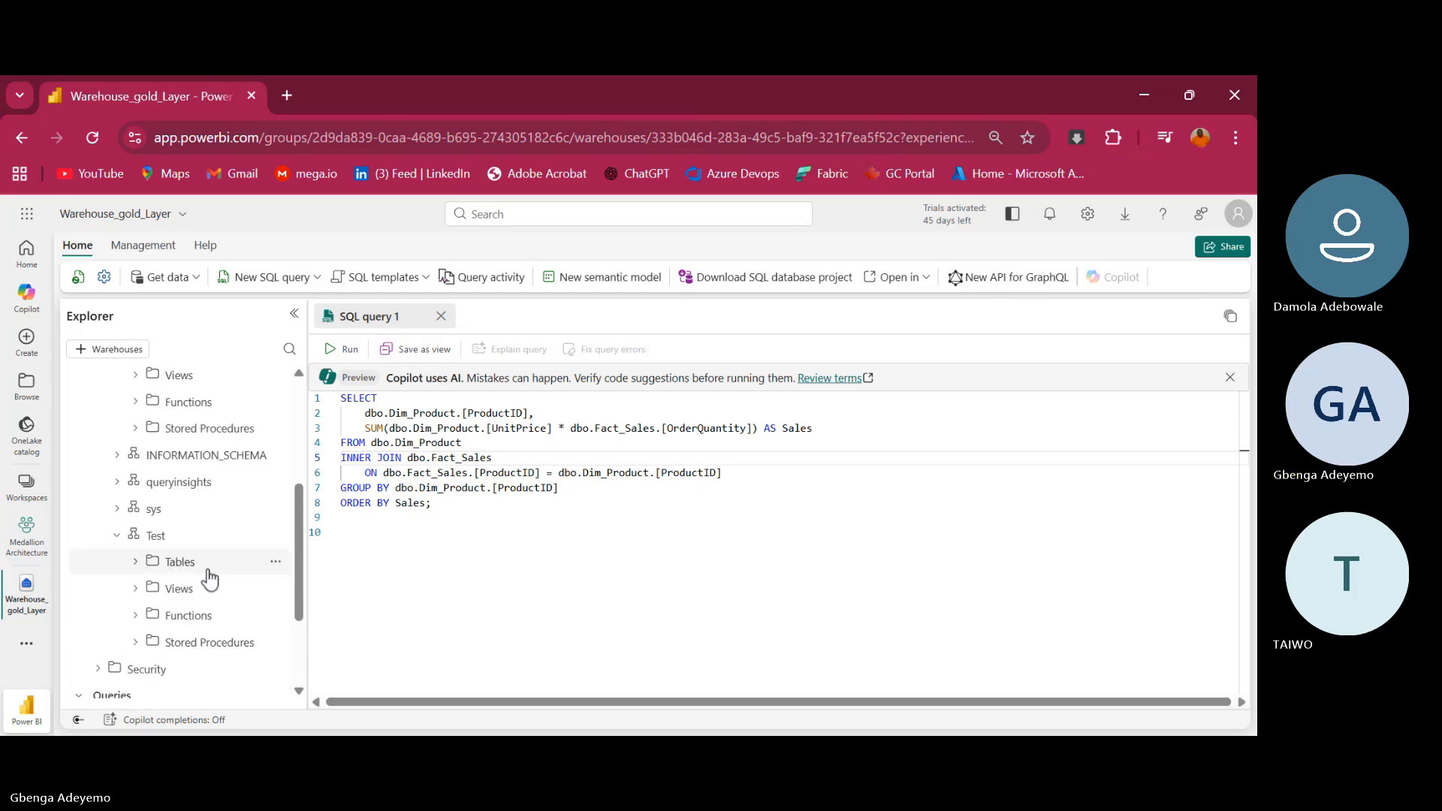
pyautogui.scroll(2, 210, 577)
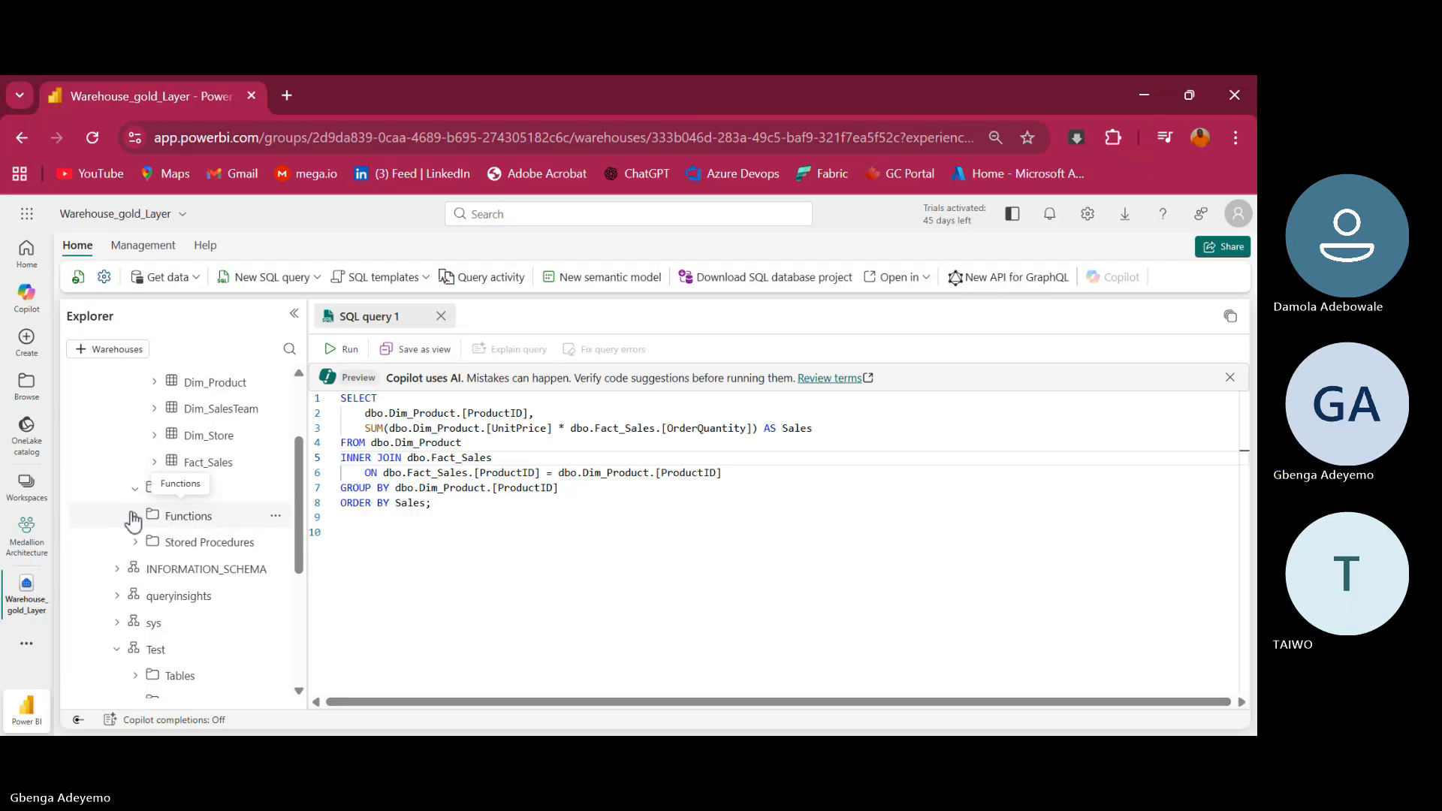
pyautogui.click(135, 489)
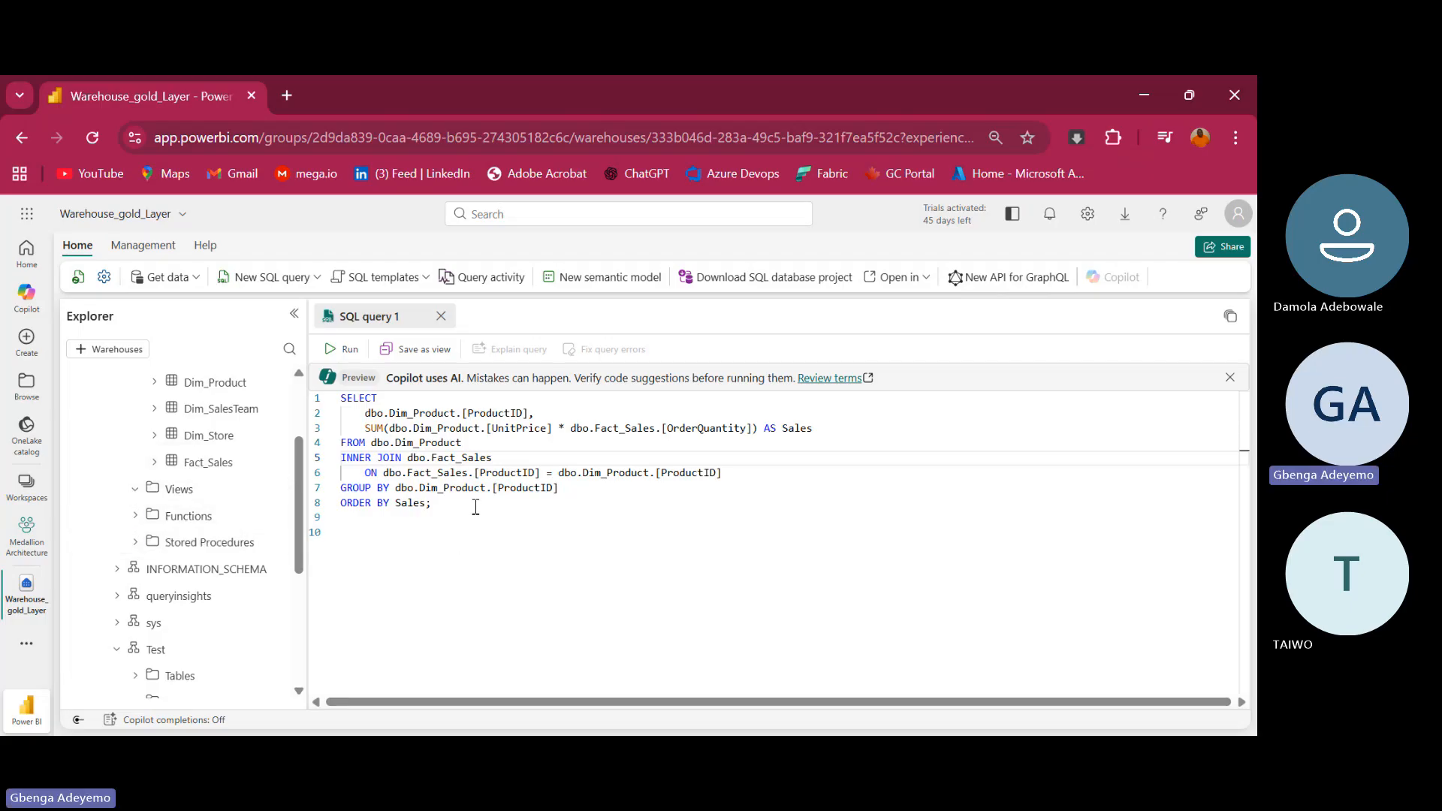
pyautogui.click(347, 349)
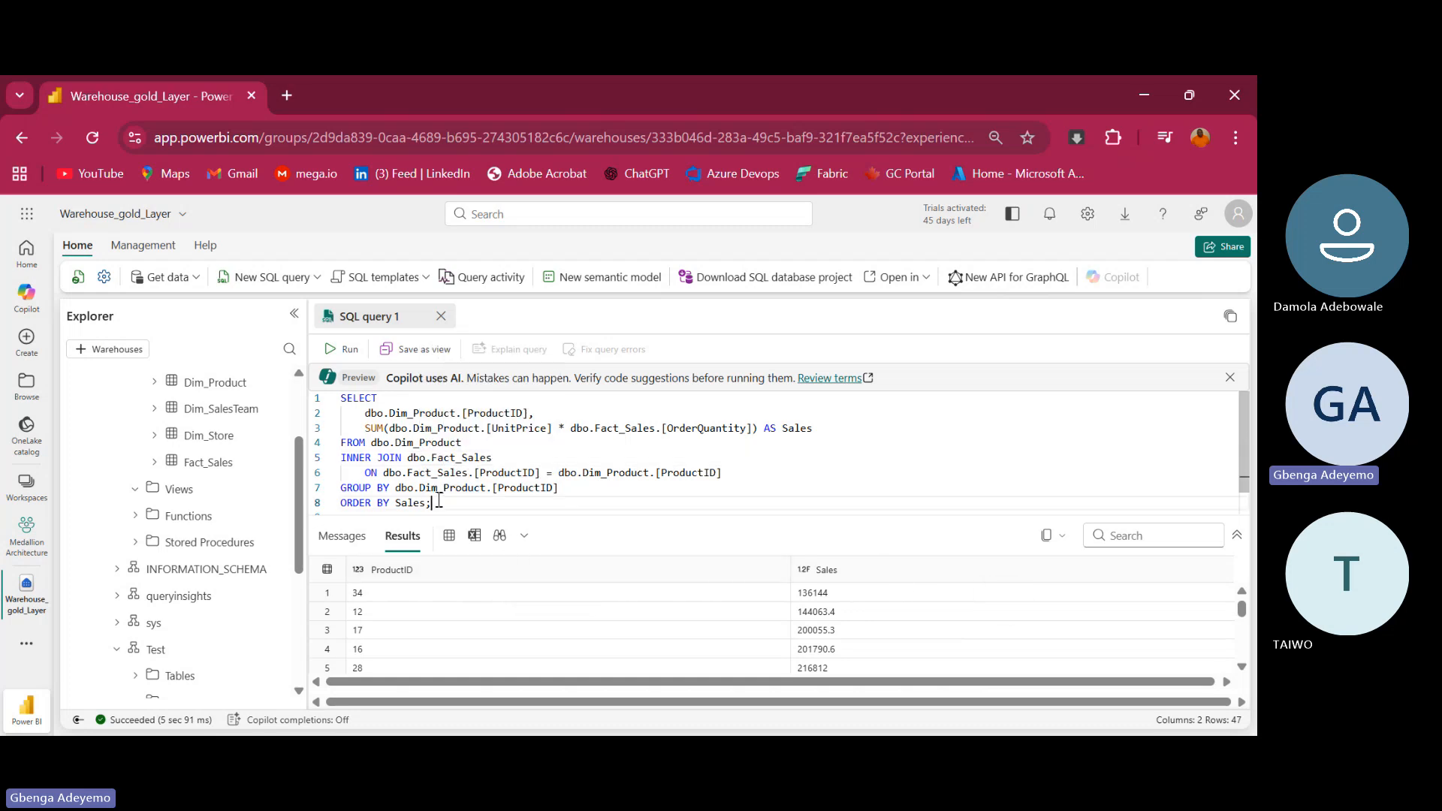
# Try to save the full SQL query 1 statement, including its ORDER BY clause, as a dbo view named Product_Sales
pyautogui.moveTo(438, 501); pyautogui.dragTo(339, 398)
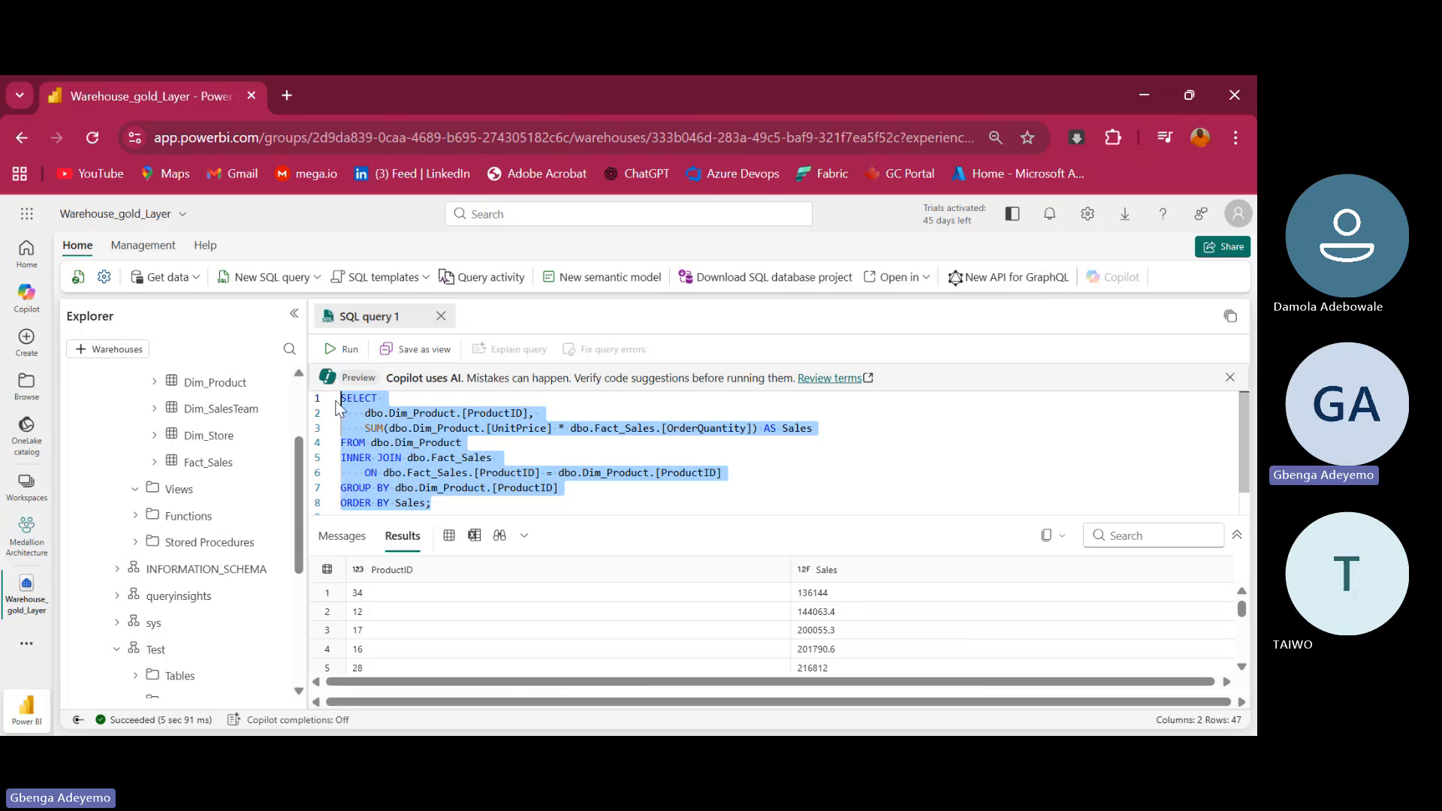
pyautogui.click(426, 349)
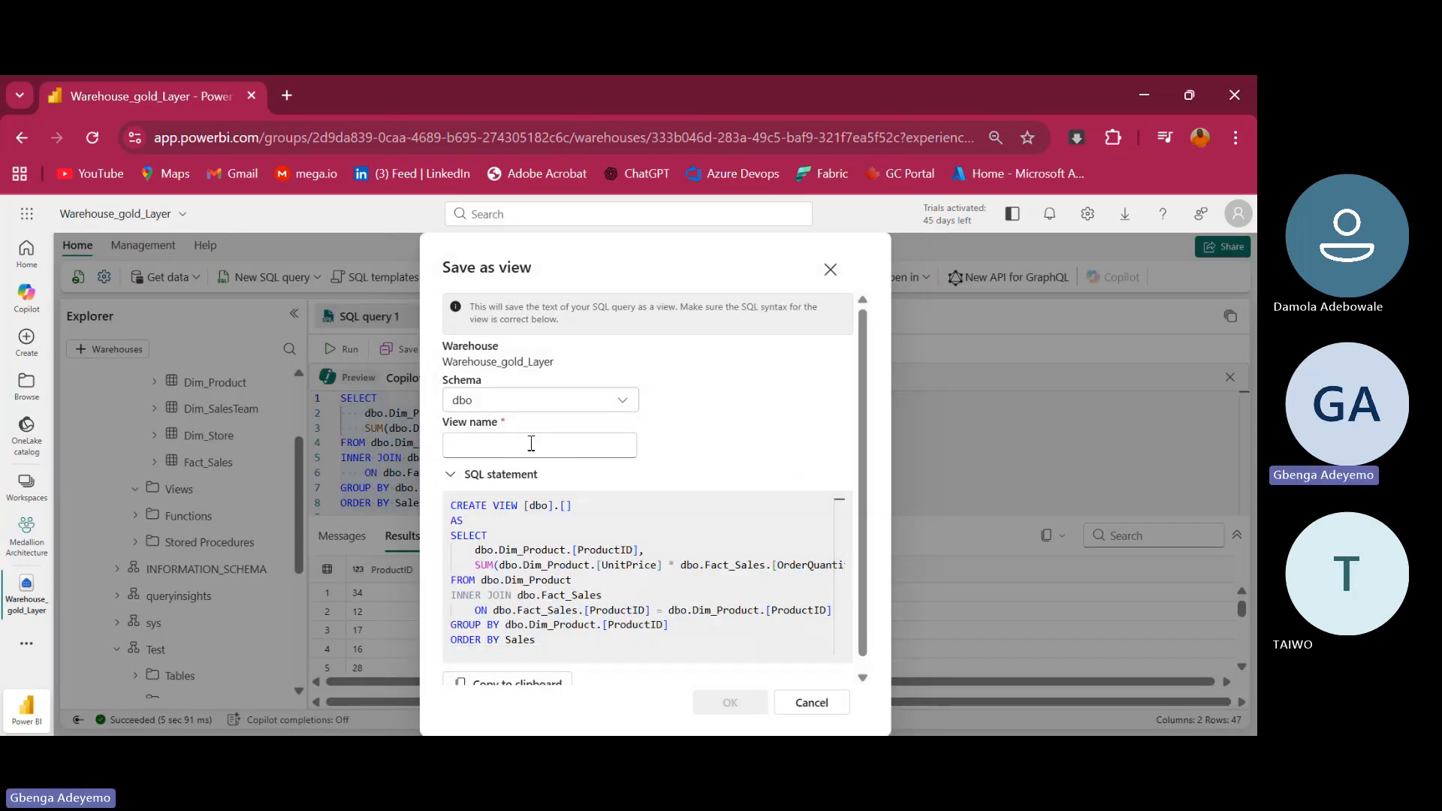
pyautogui.click(531, 444)
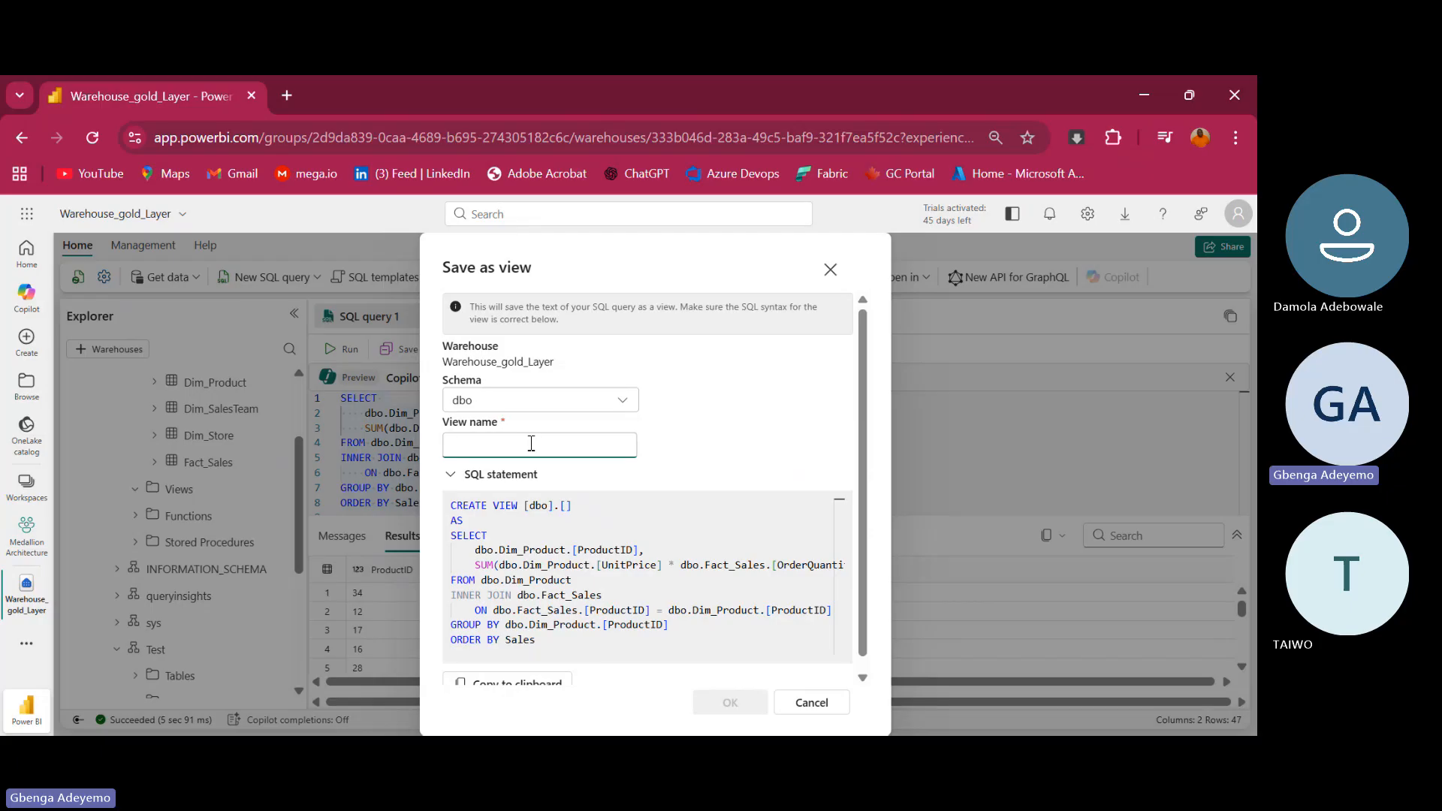
pyautogui.write('Sa')
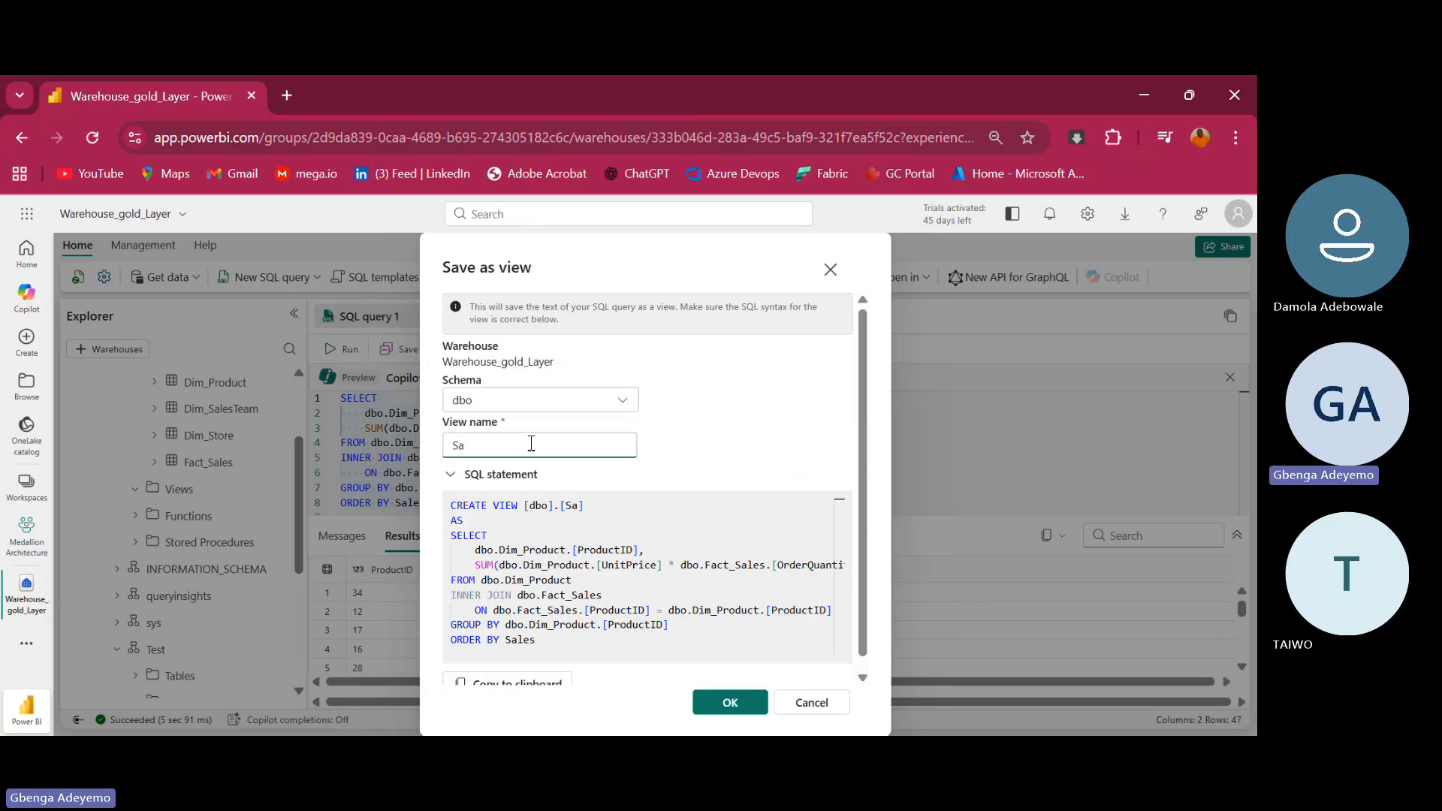
pyautogui.write('les')
pyautogui.press('BackSpace')
pyautogui.press('BackSpace')
pyautogui.press('BackSpace')
pyautogui.press('BackSpace')
pyautogui.press('BackSpace')
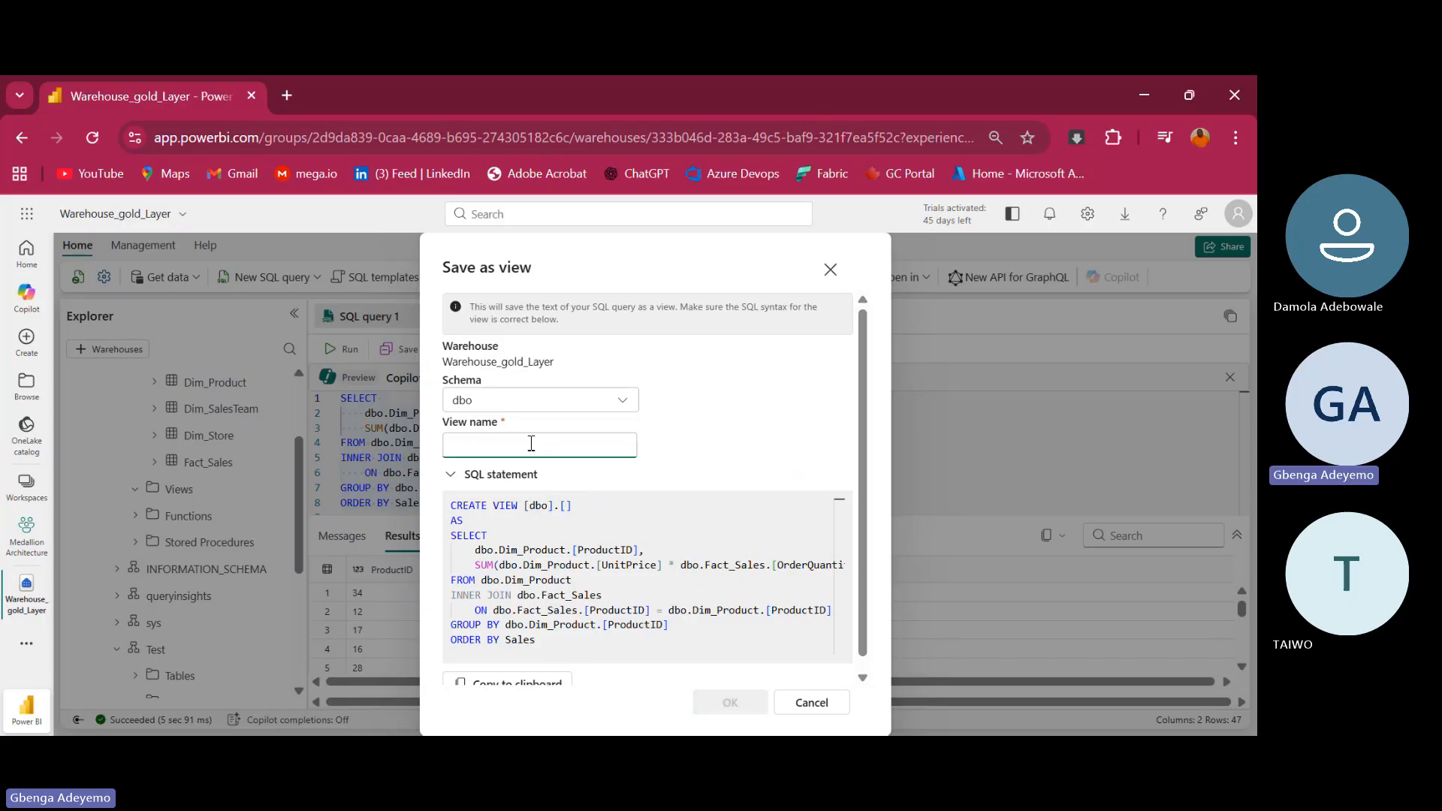
pyautogui.write('Pro')
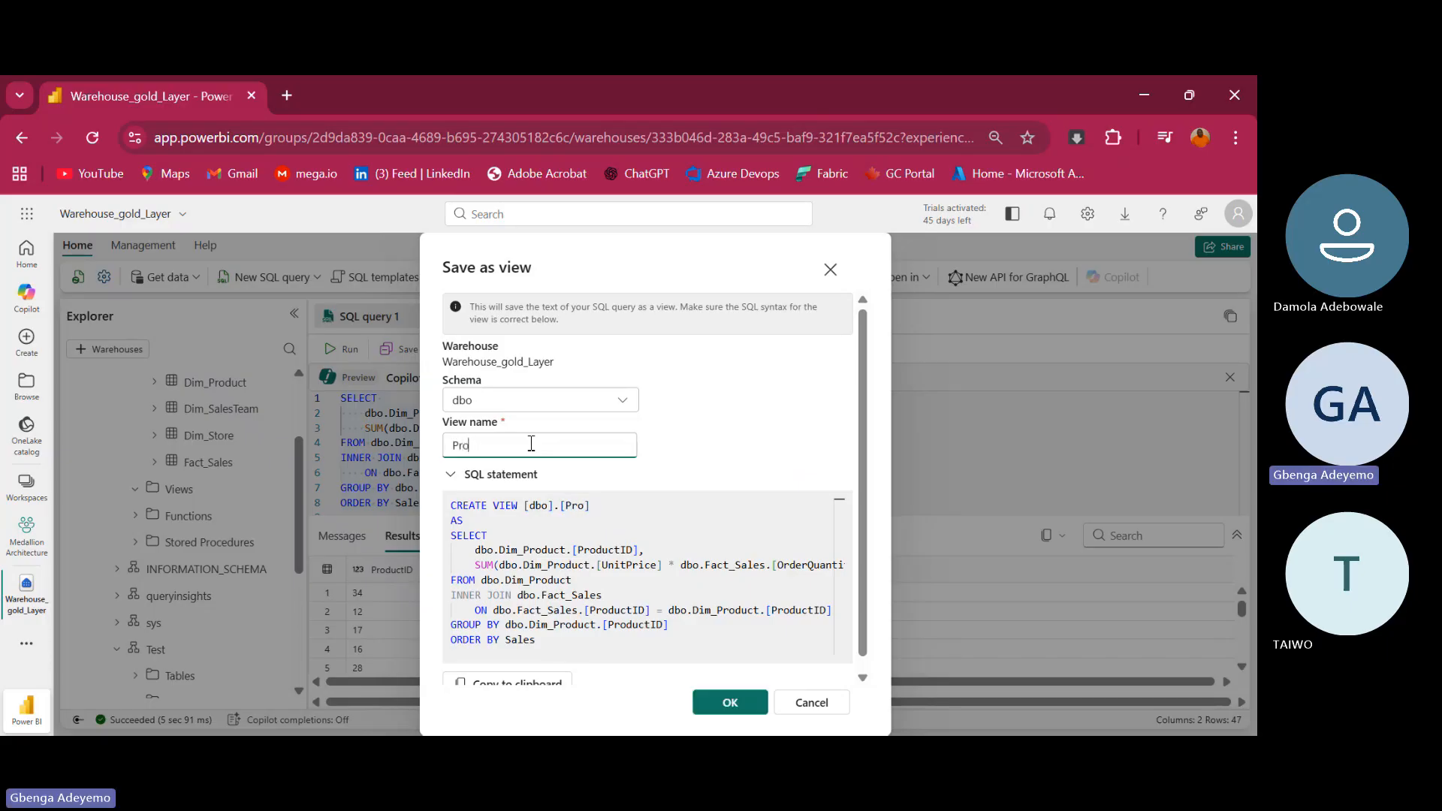
pyautogui.write('duct_')
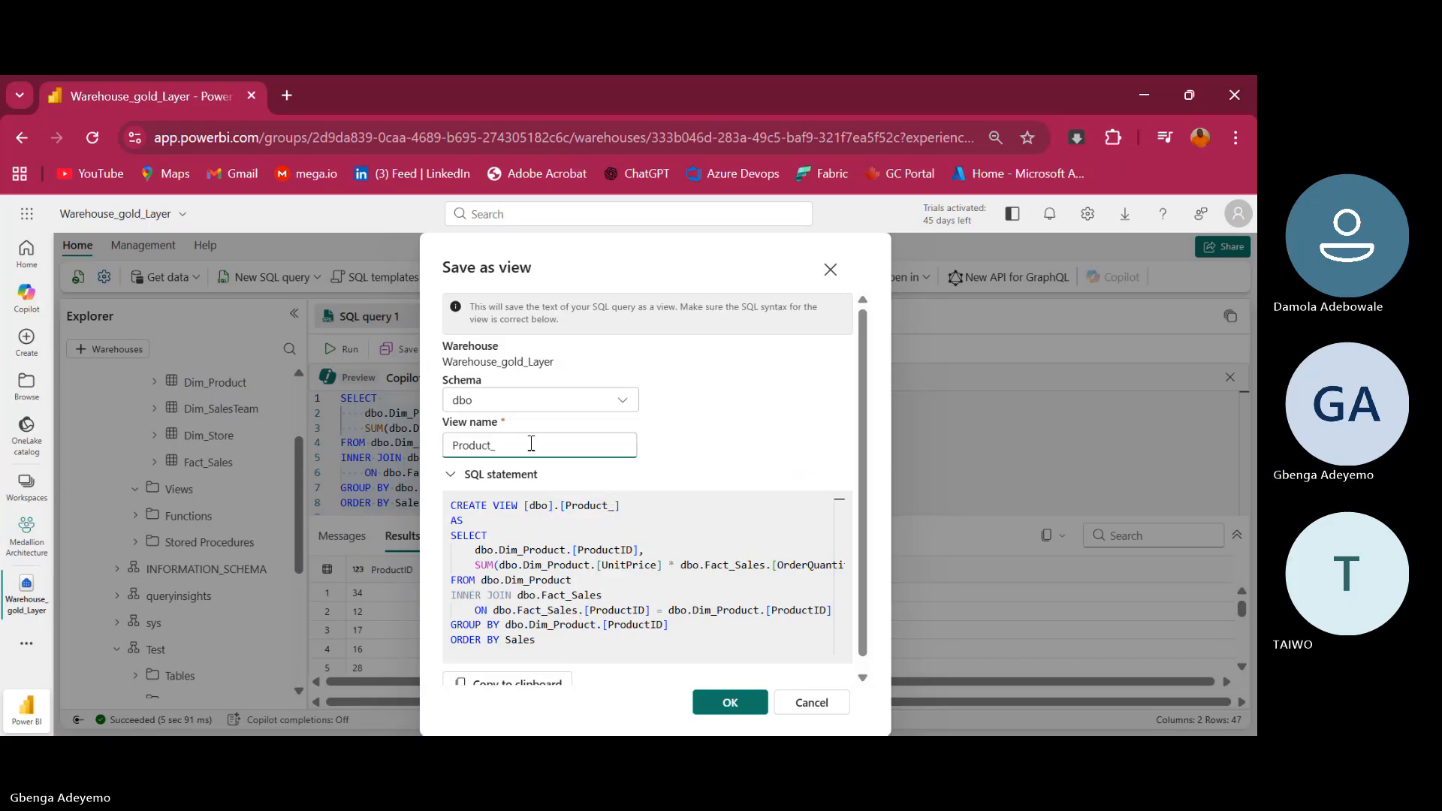
pyautogui.write('Sal')
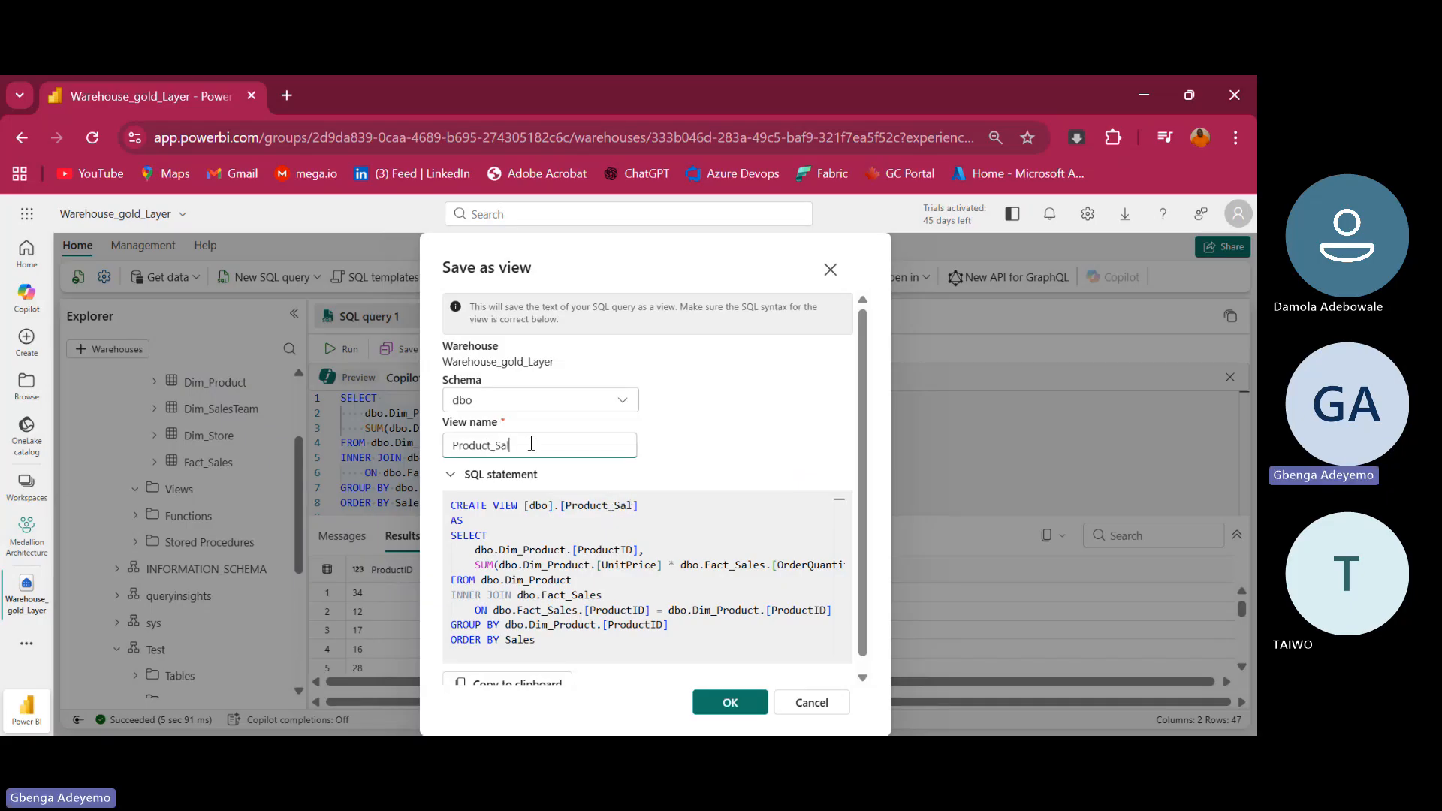
pyautogui.write('es')
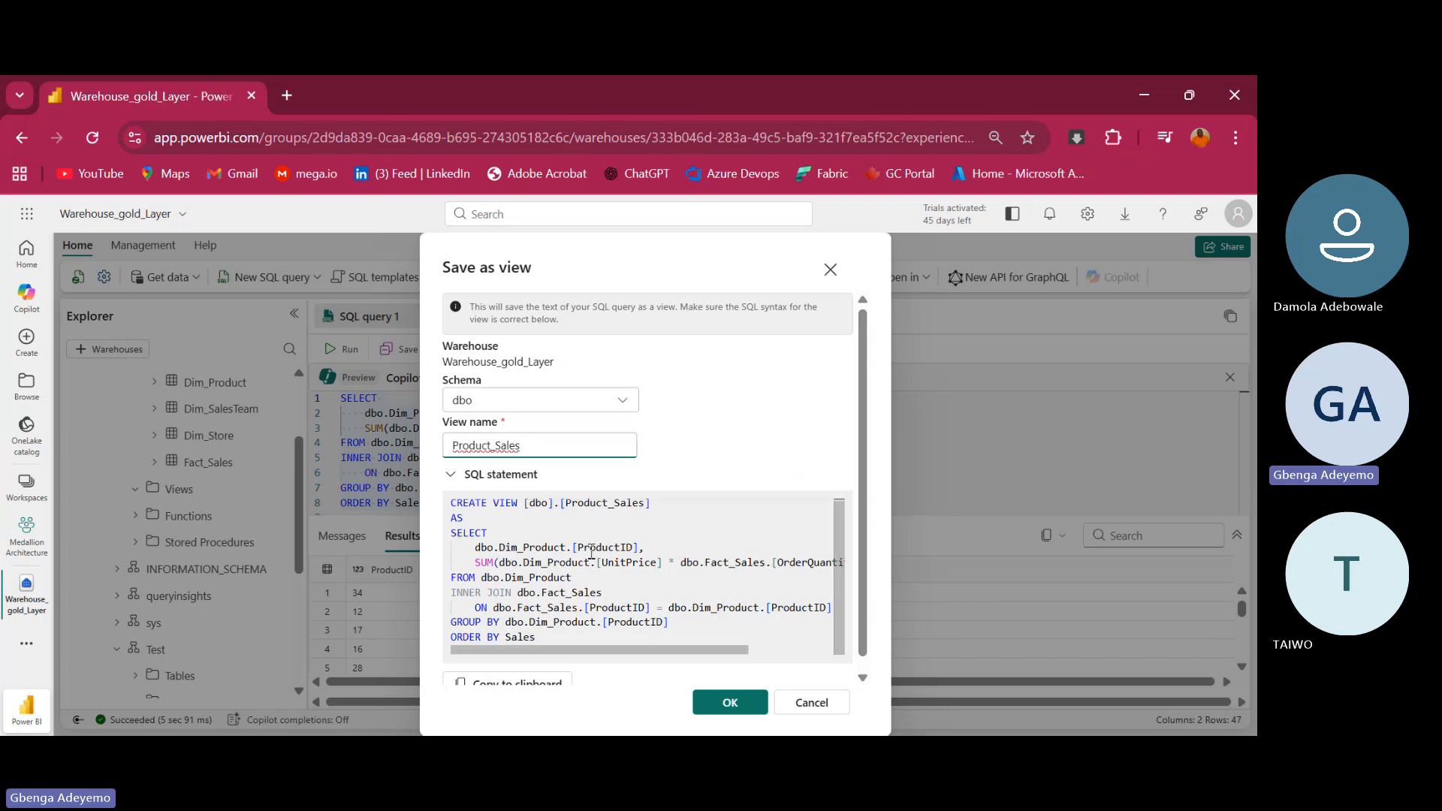
pyautogui.click(689, 240)
pyautogui.click(663, 480)
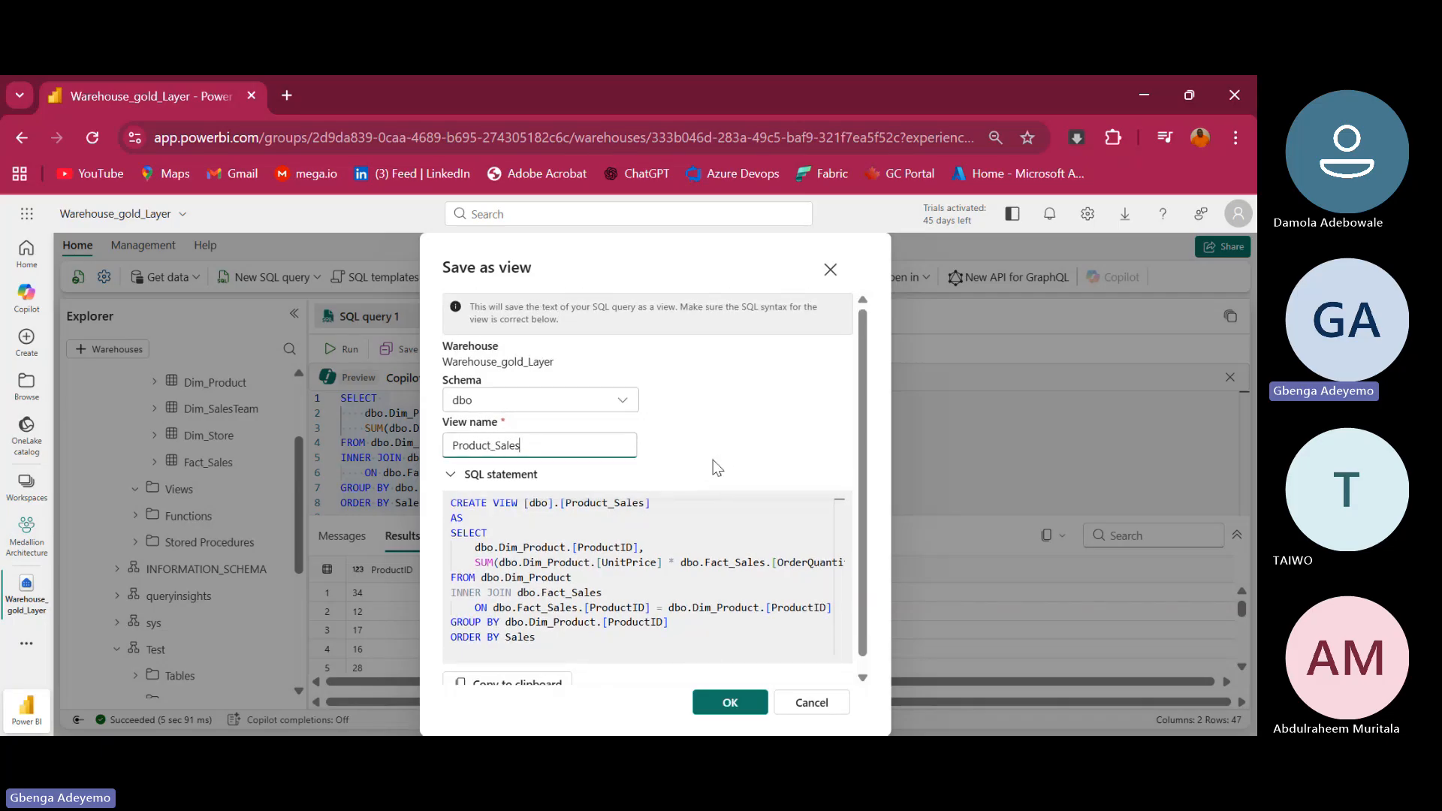
pyautogui.click(648, 254)
pyautogui.scroll(-1, 714, 459)
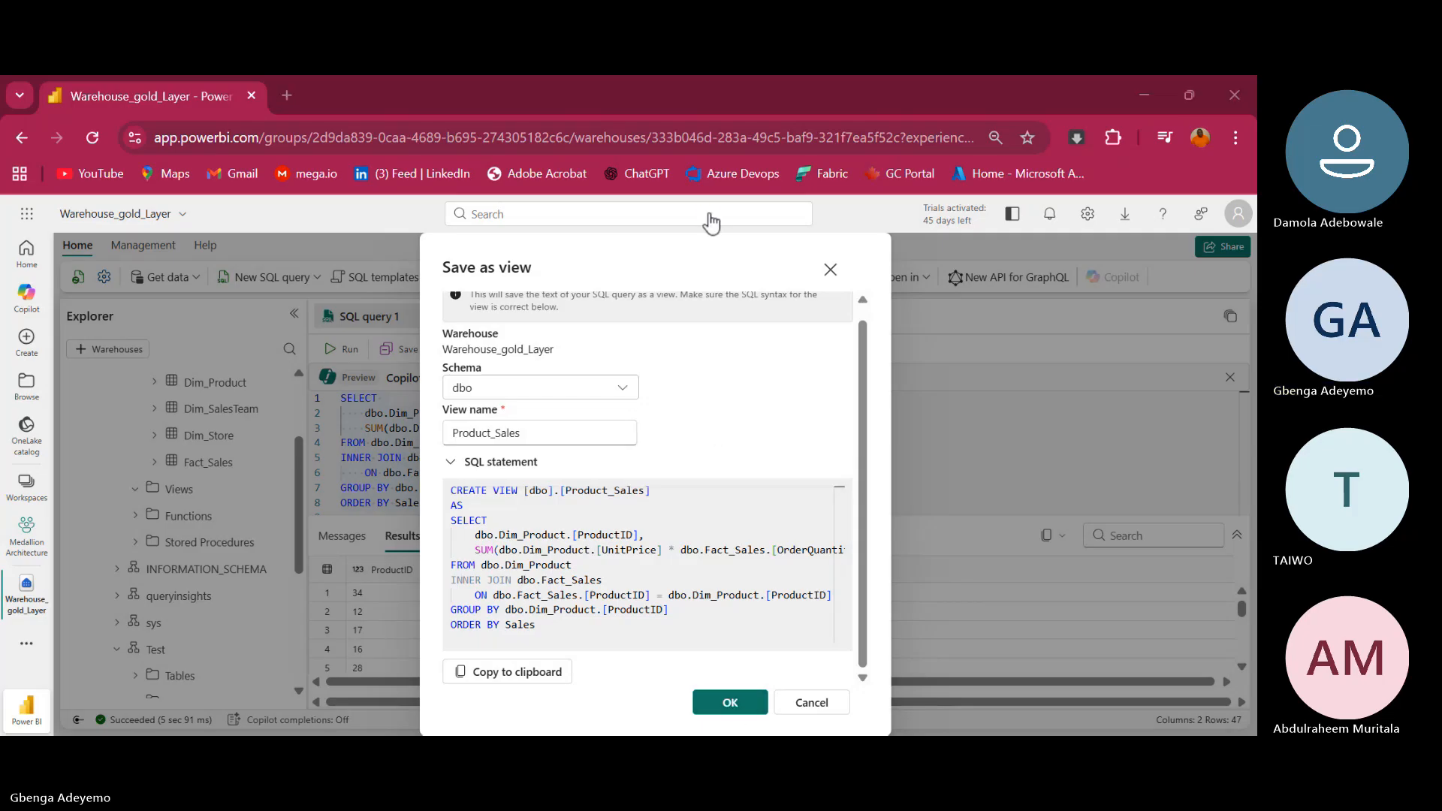
pyautogui.click(727, 709)
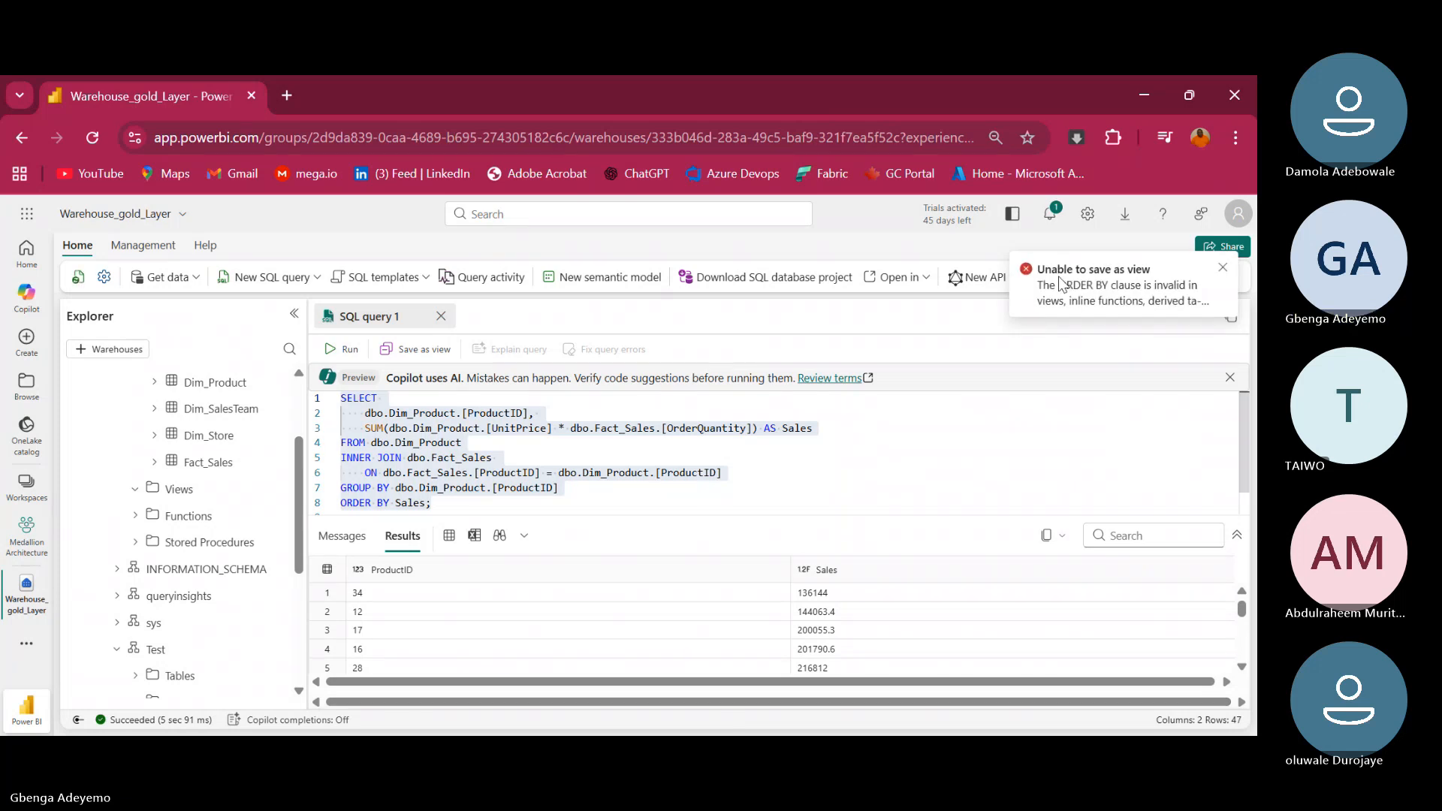
pyautogui.click(1223, 266)
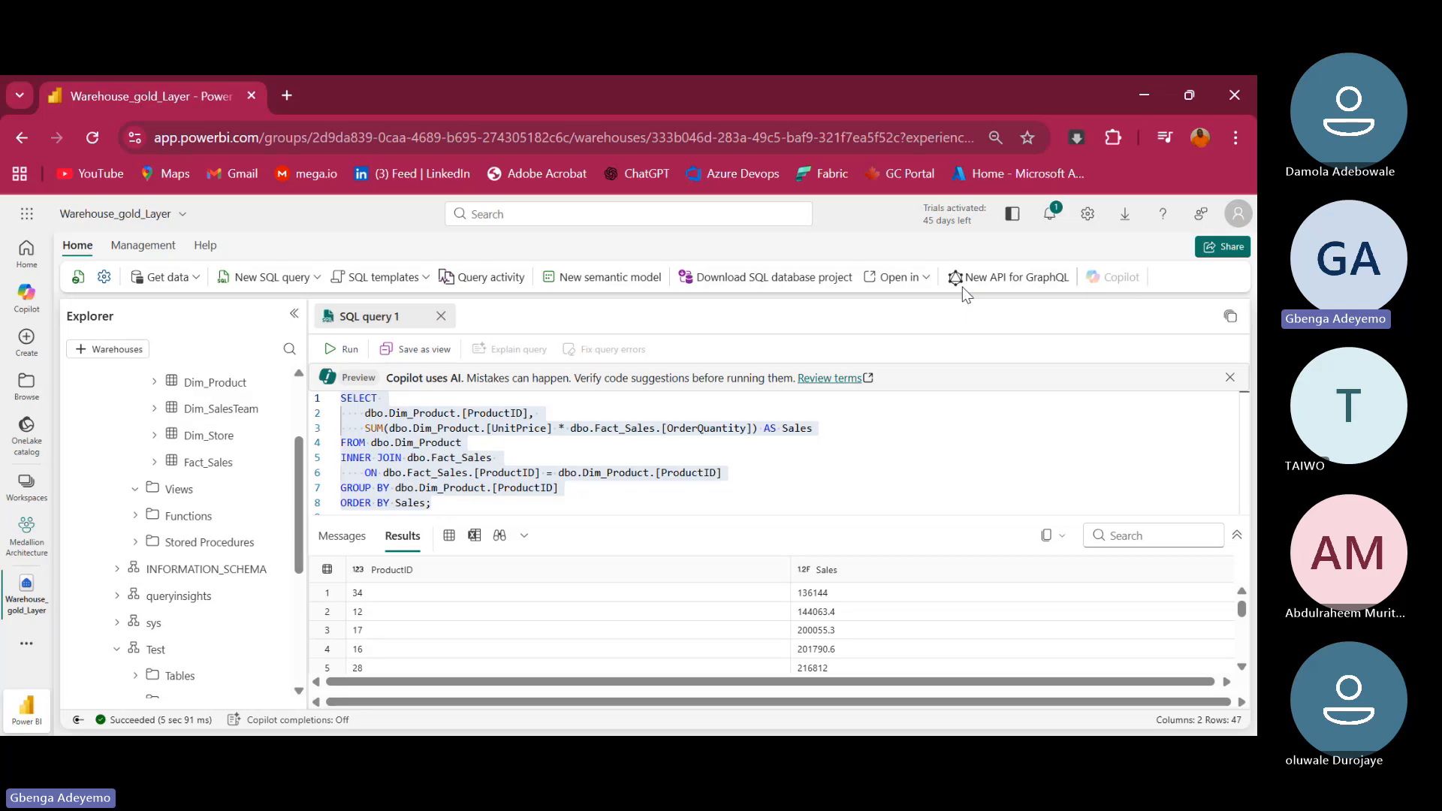
# Check the notifications for the reason the view could not be saved, and close them
pyautogui.moveTo(440, 495)
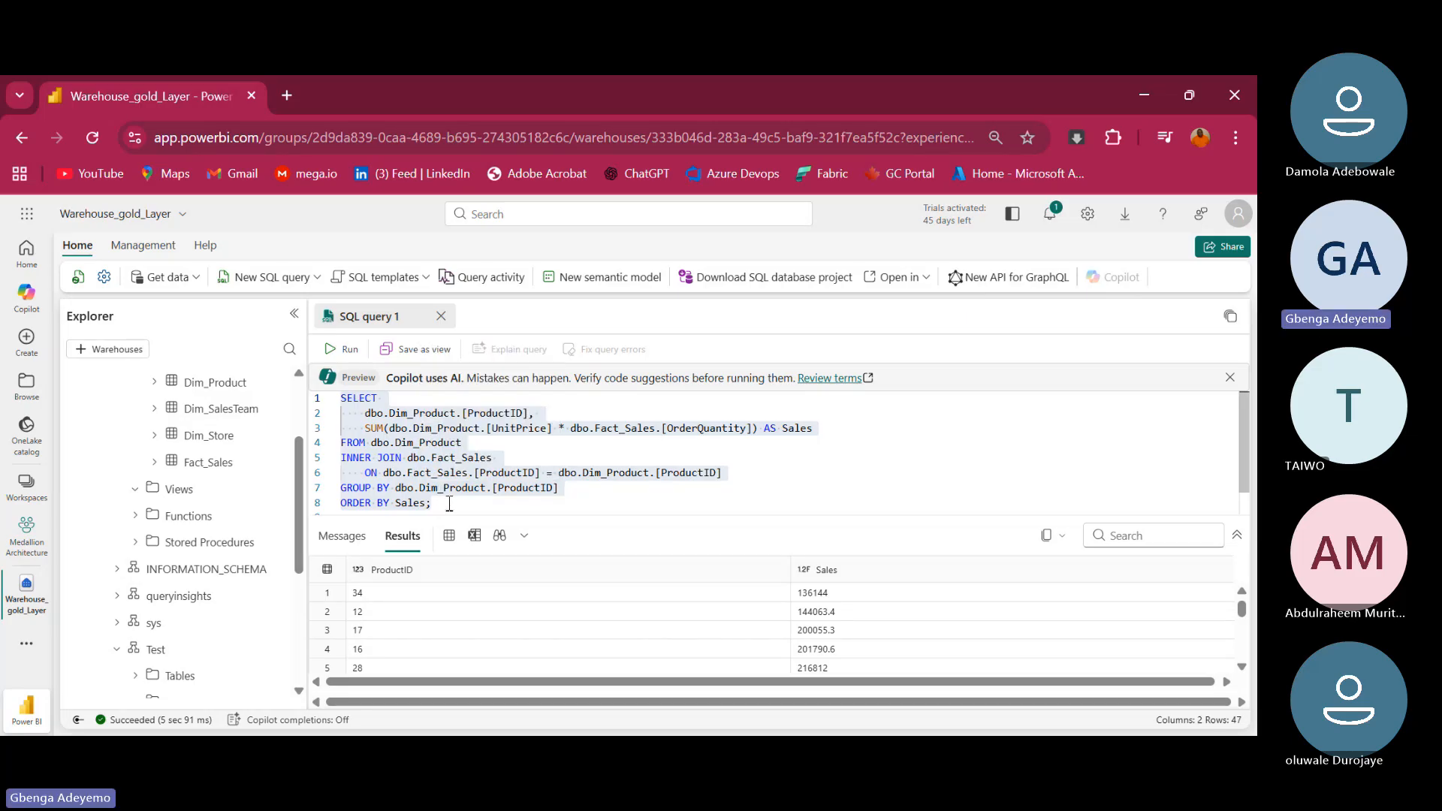
pyautogui.click(1052, 216)
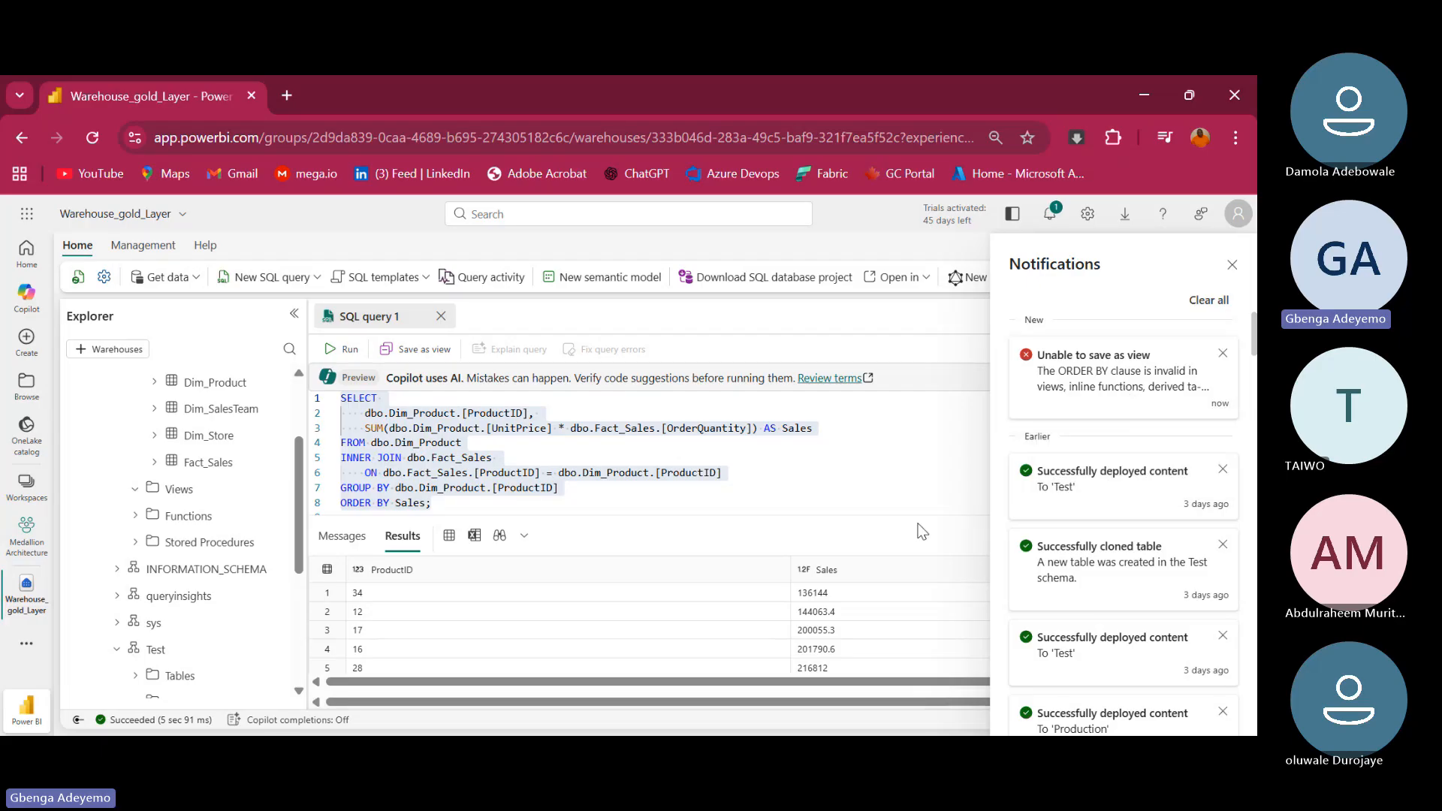
pyautogui.click(437, 502)
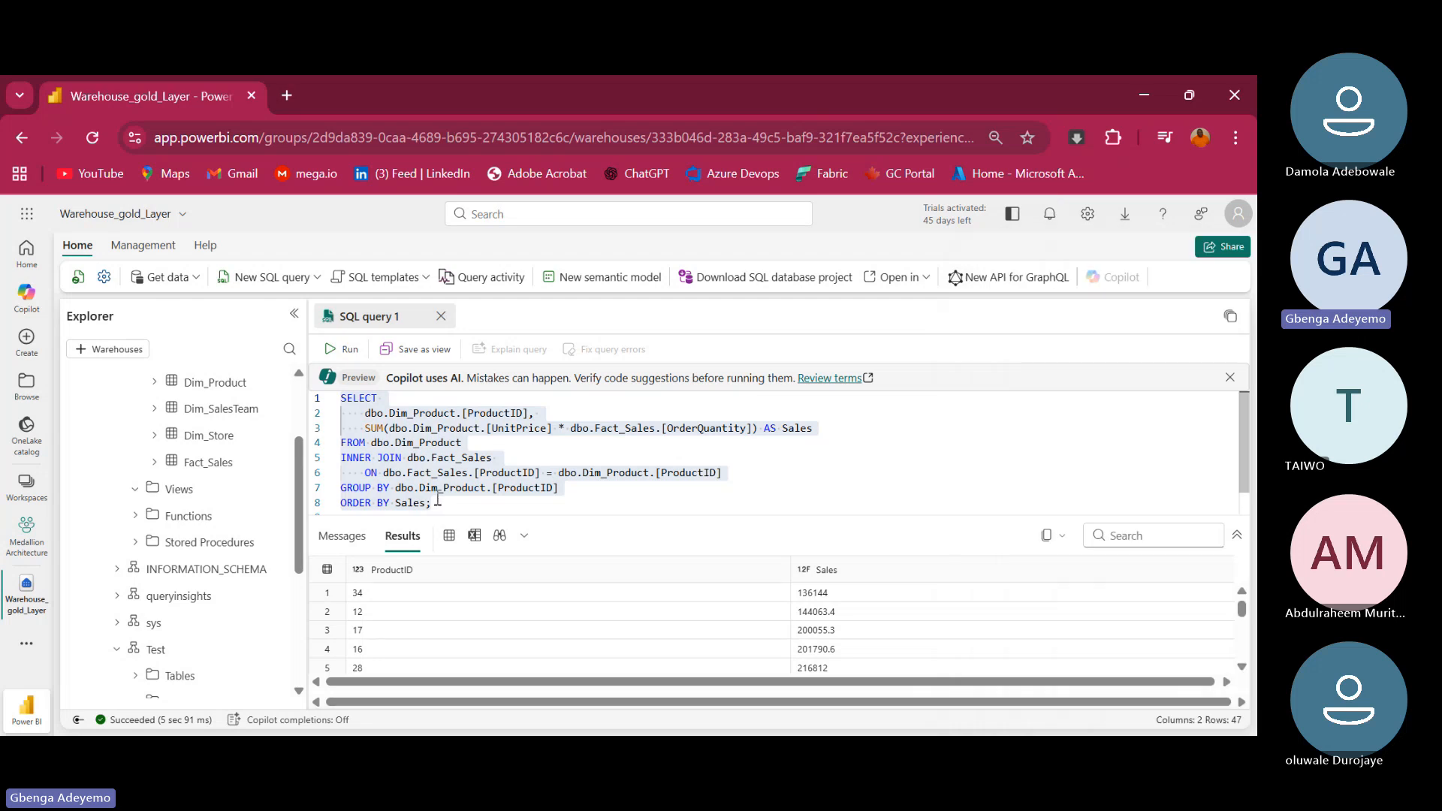
# Remove the ORDER BY Sales clause from SQL query 1 and run the query again
pyautogui.moveTo(438, 501); pyautogui.dragTo(337, 504)
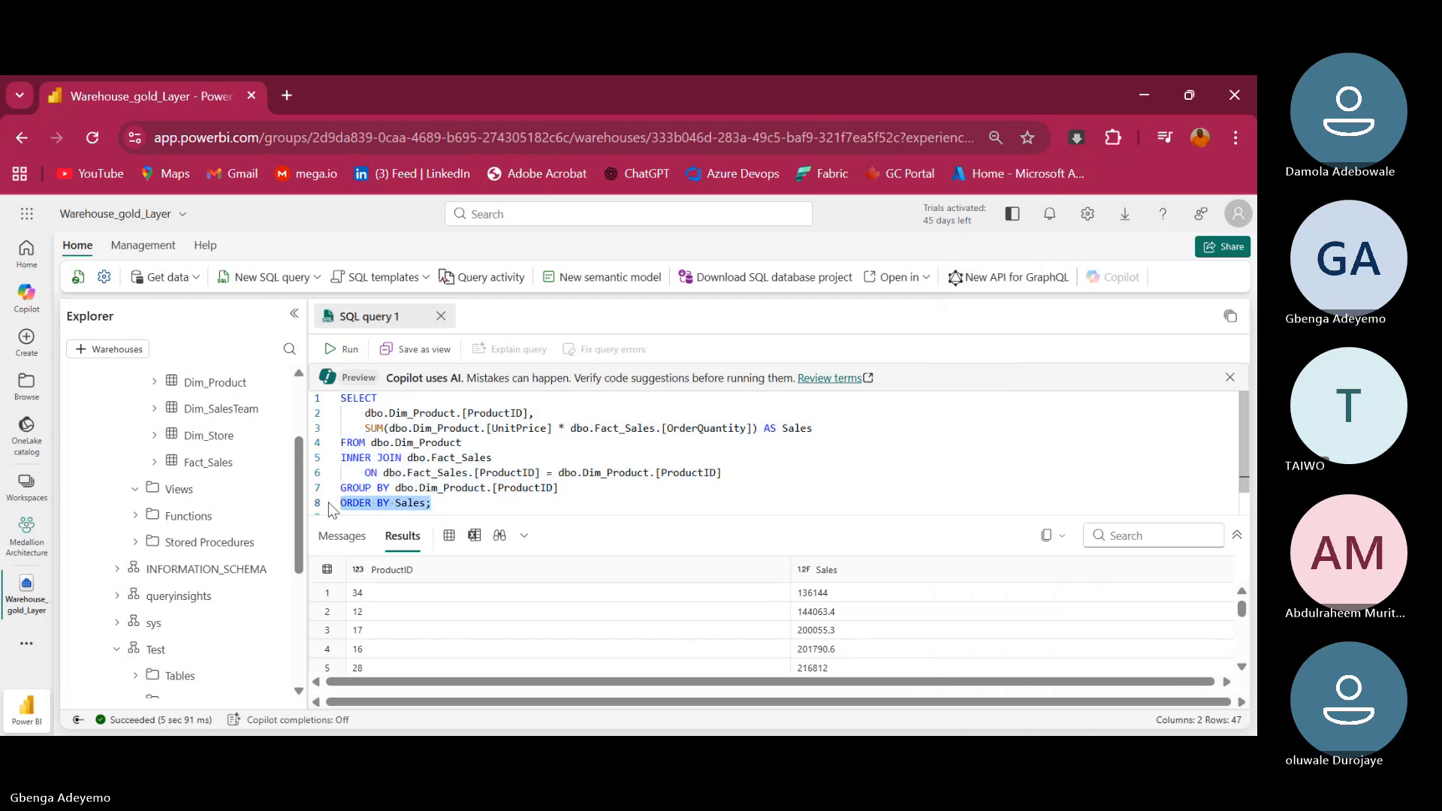
pyautogui.press('Return')
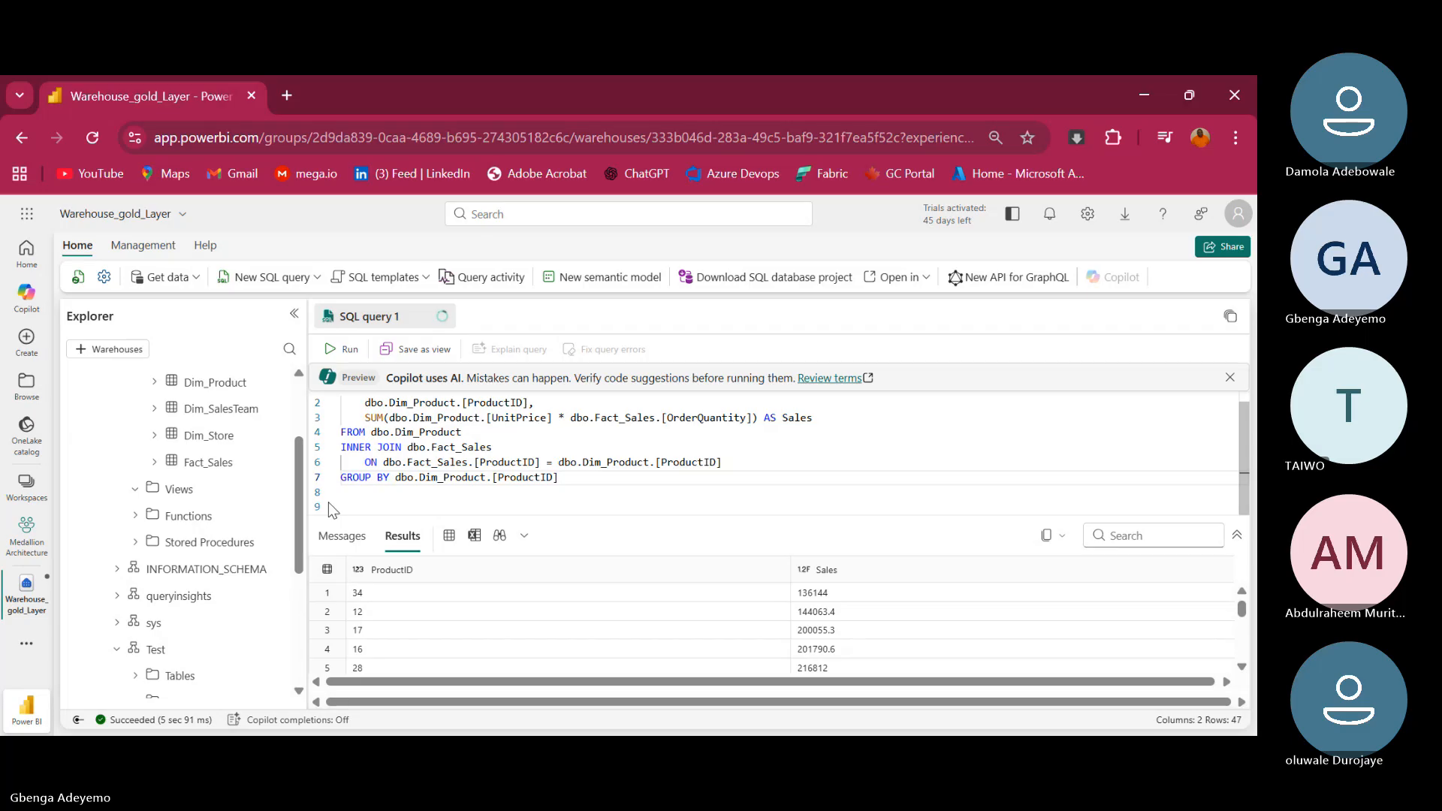
pyautogui.click(334, 350)
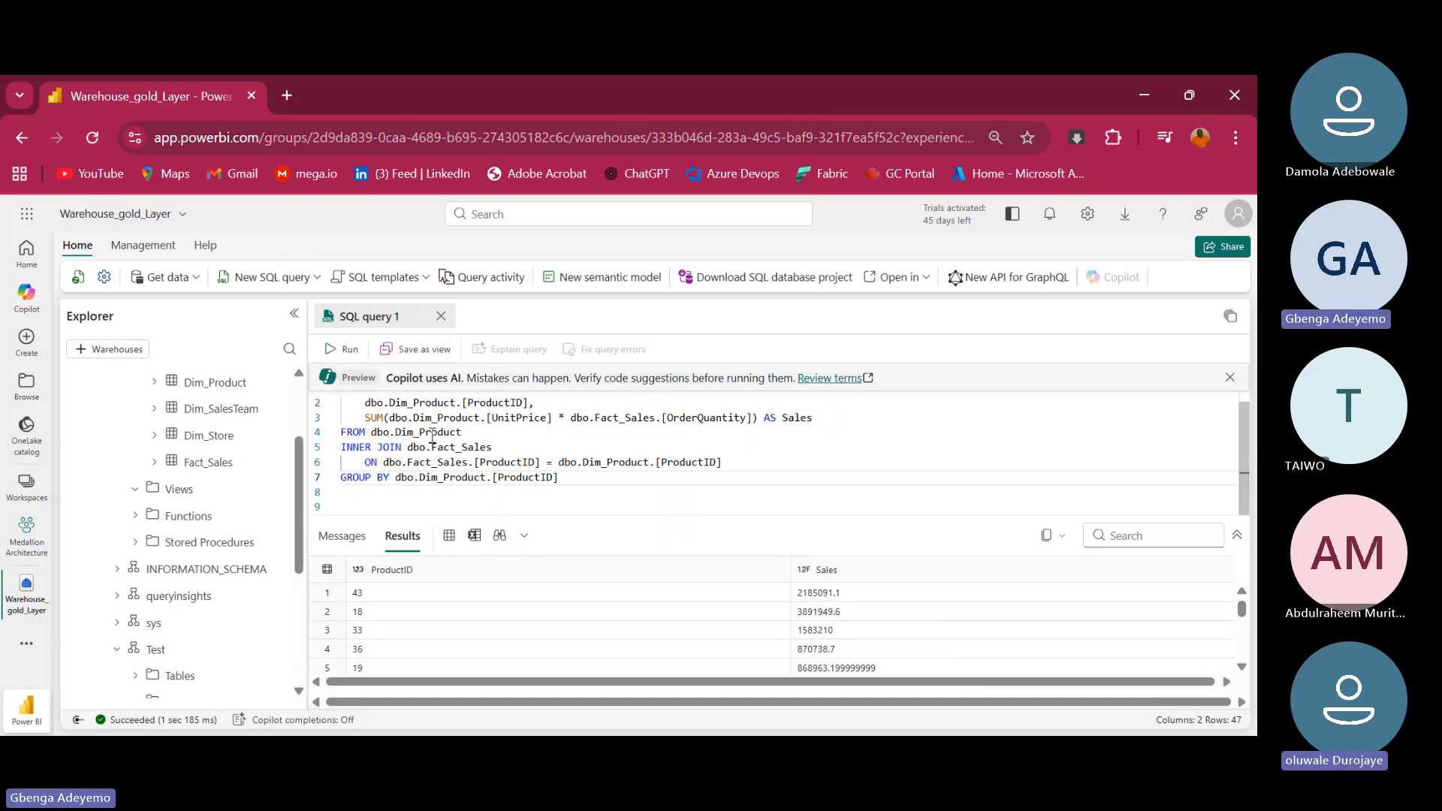
# Save the SELECT statement without sorting as a view named Product_Sales in the dbo schema
pyautogui.moveTo(579, 483); pyautogui.dragTo(335, 391)
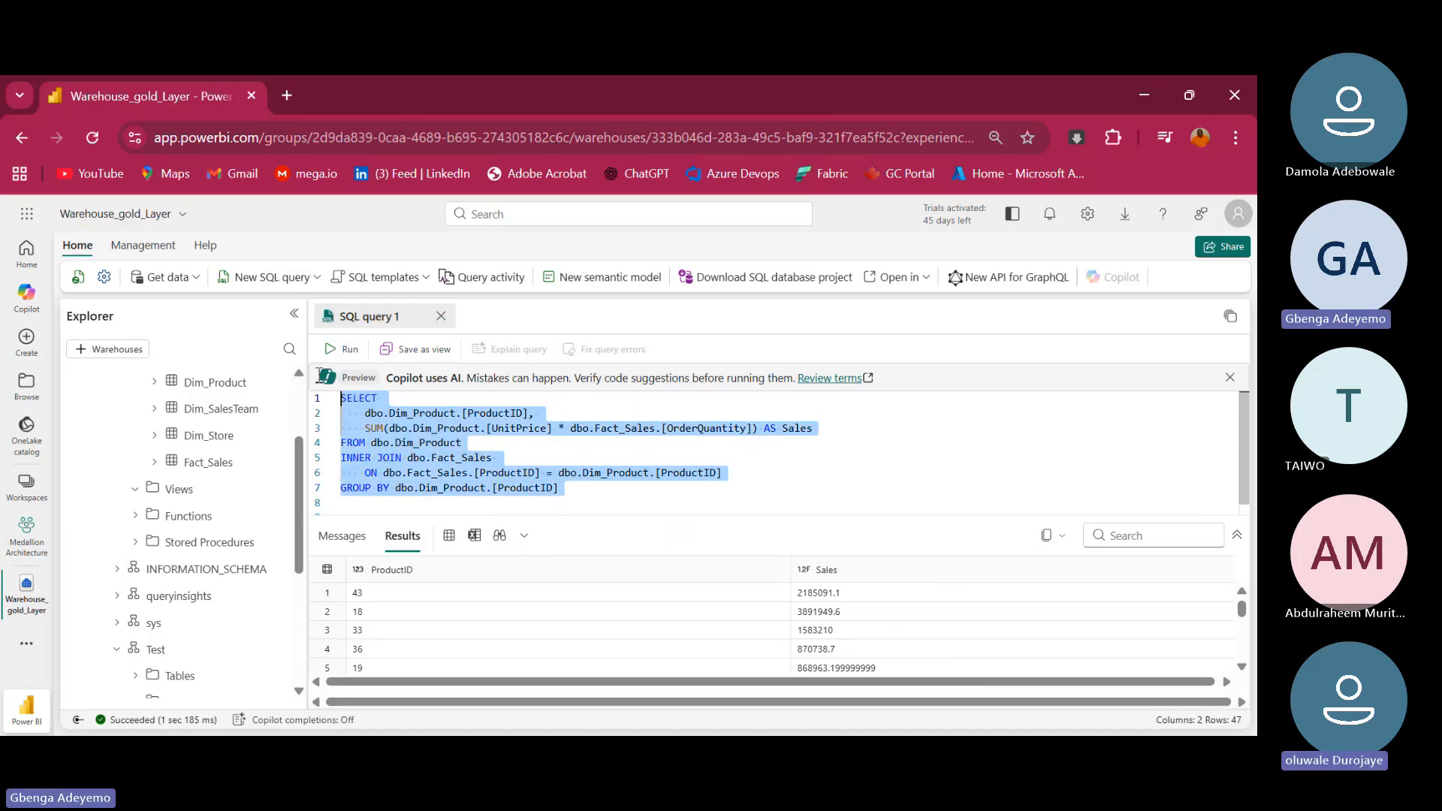
pyautogui.click(420, 350)
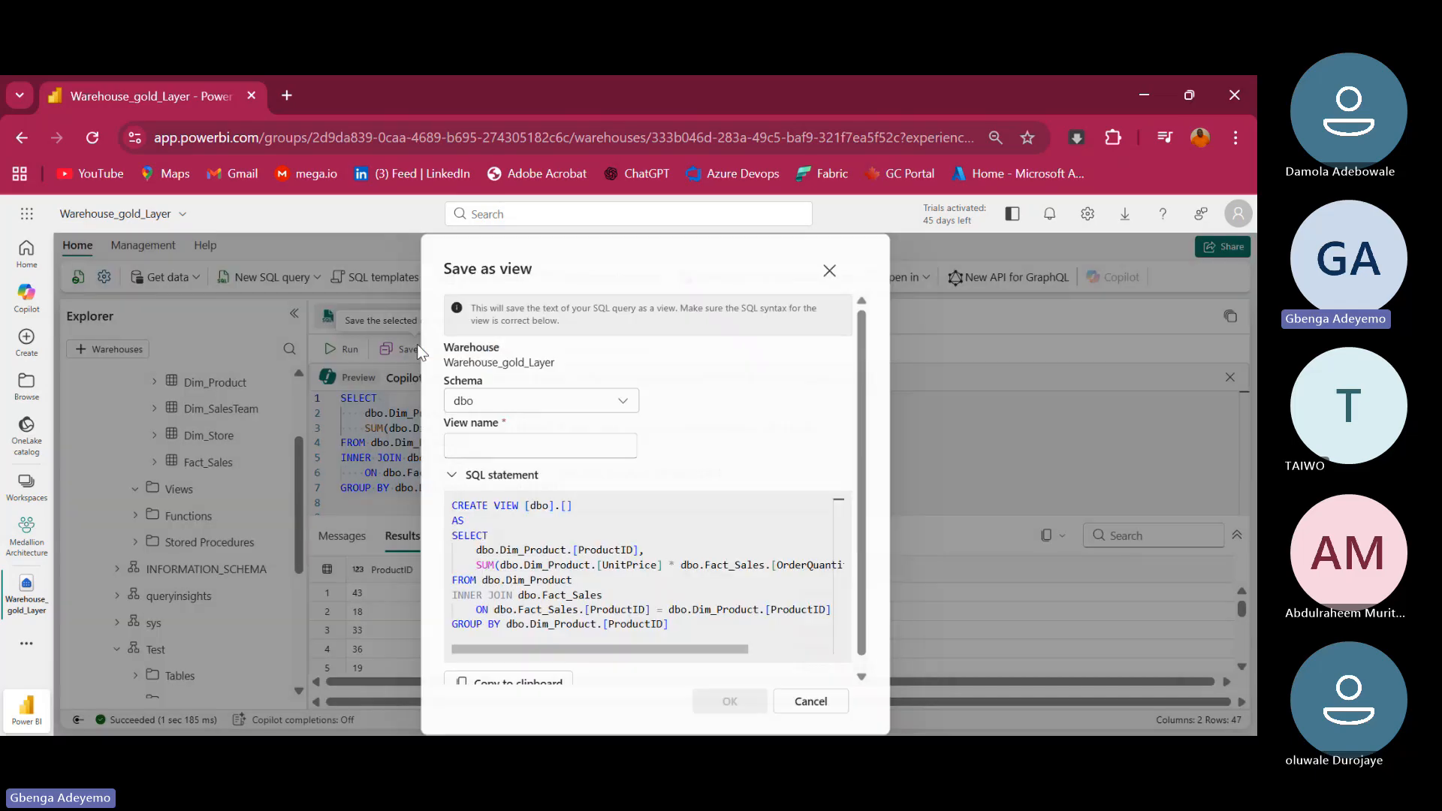
pyautogui.click(560, 447)
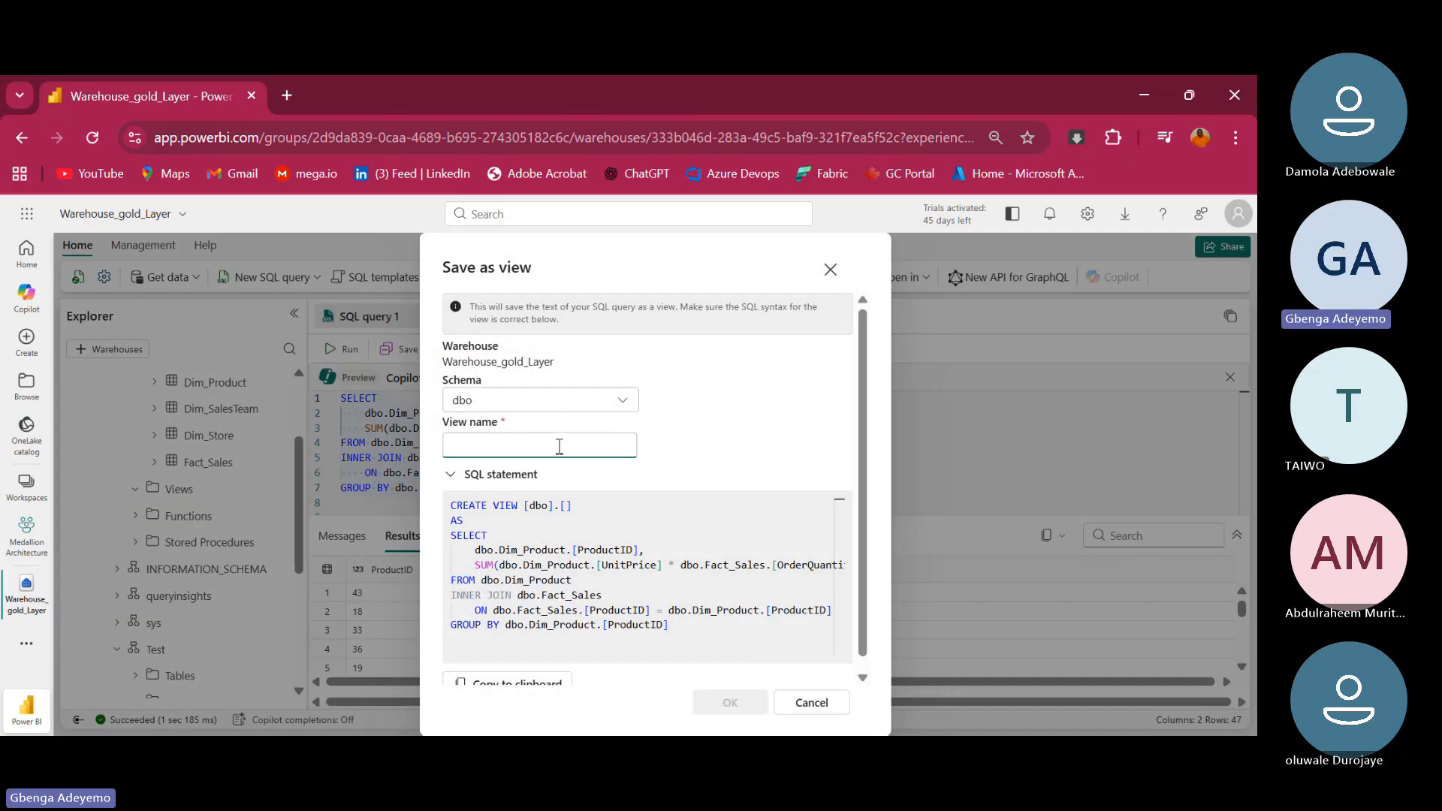
pyautogui.write('Pr')
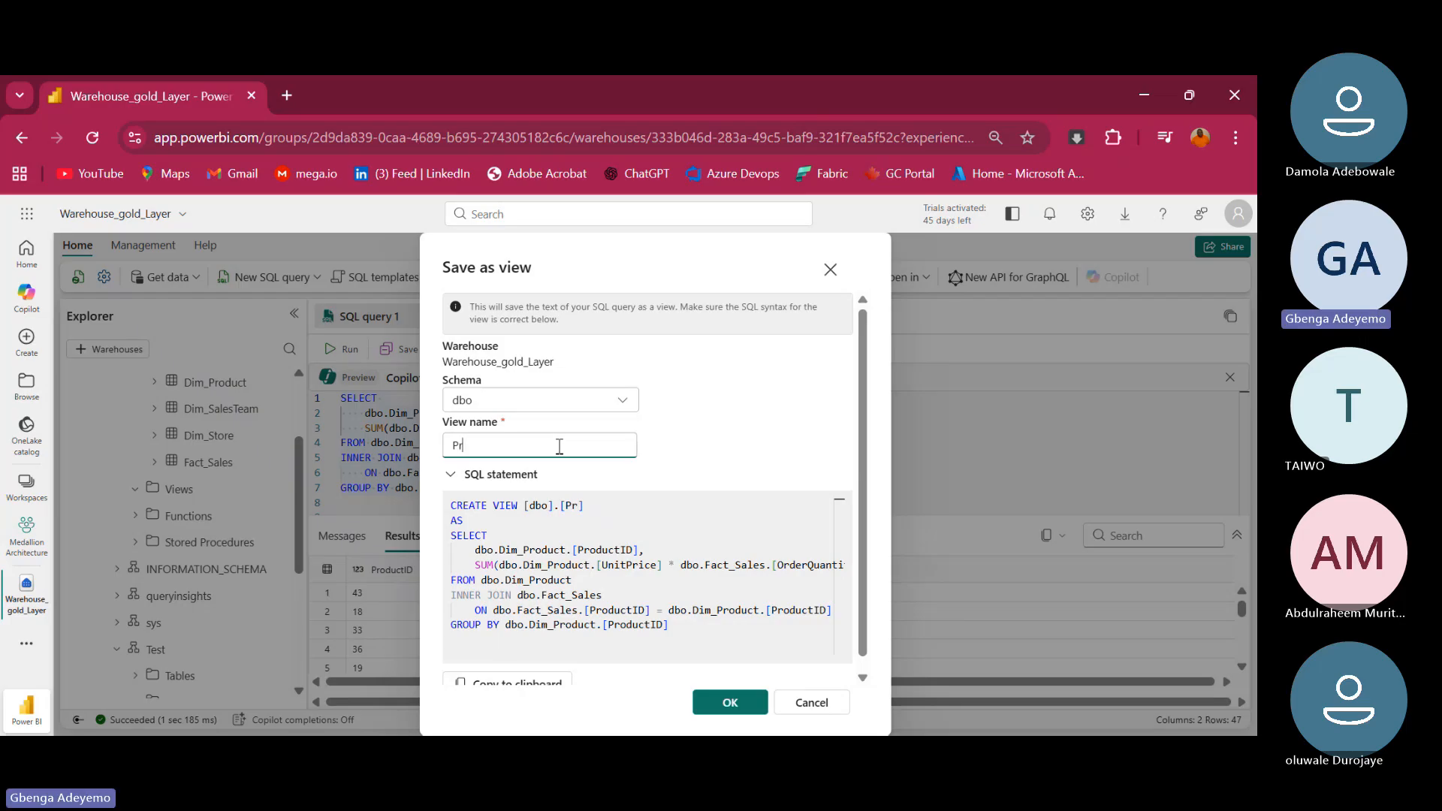
pyautogui.write('oduct')
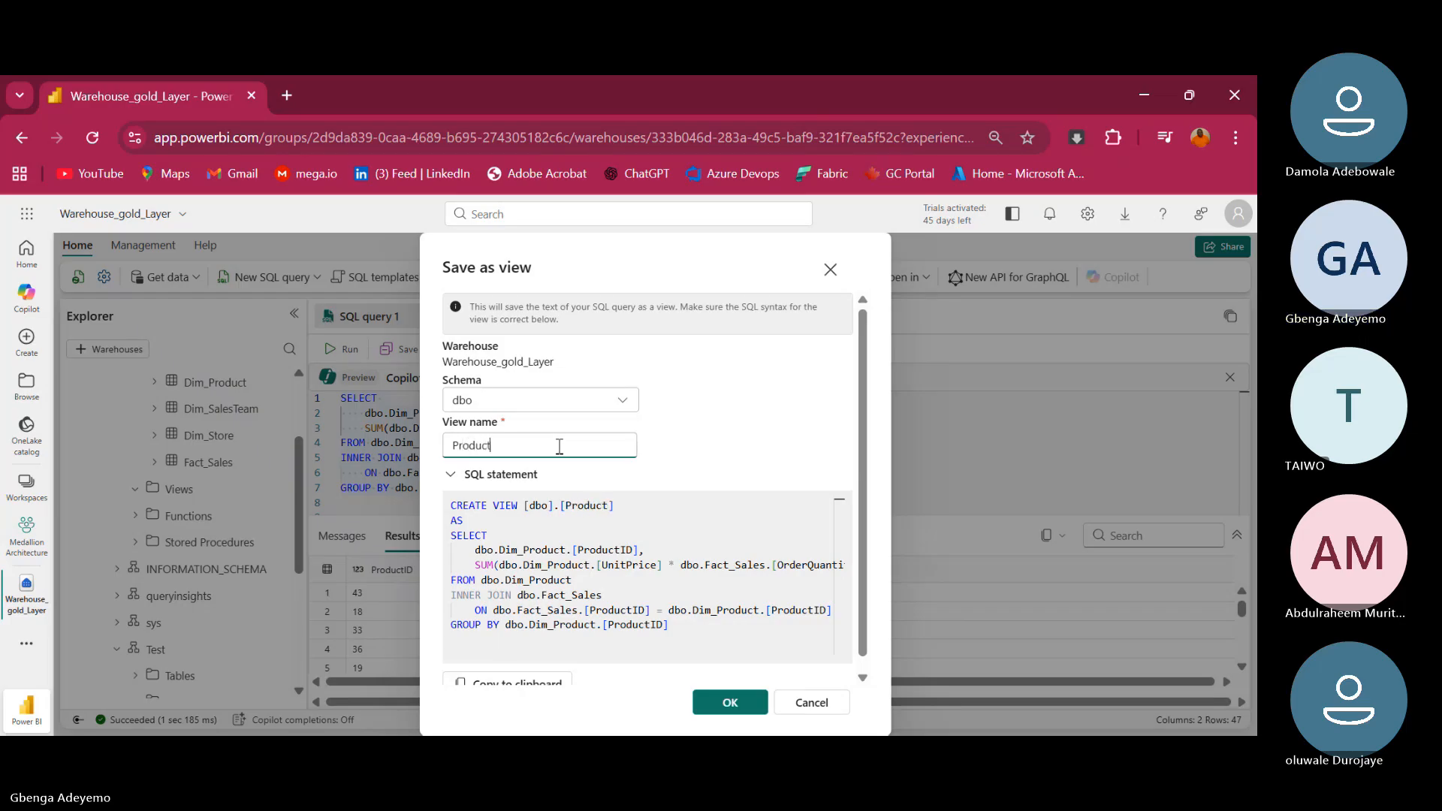
pyautogui.write('_Sales')
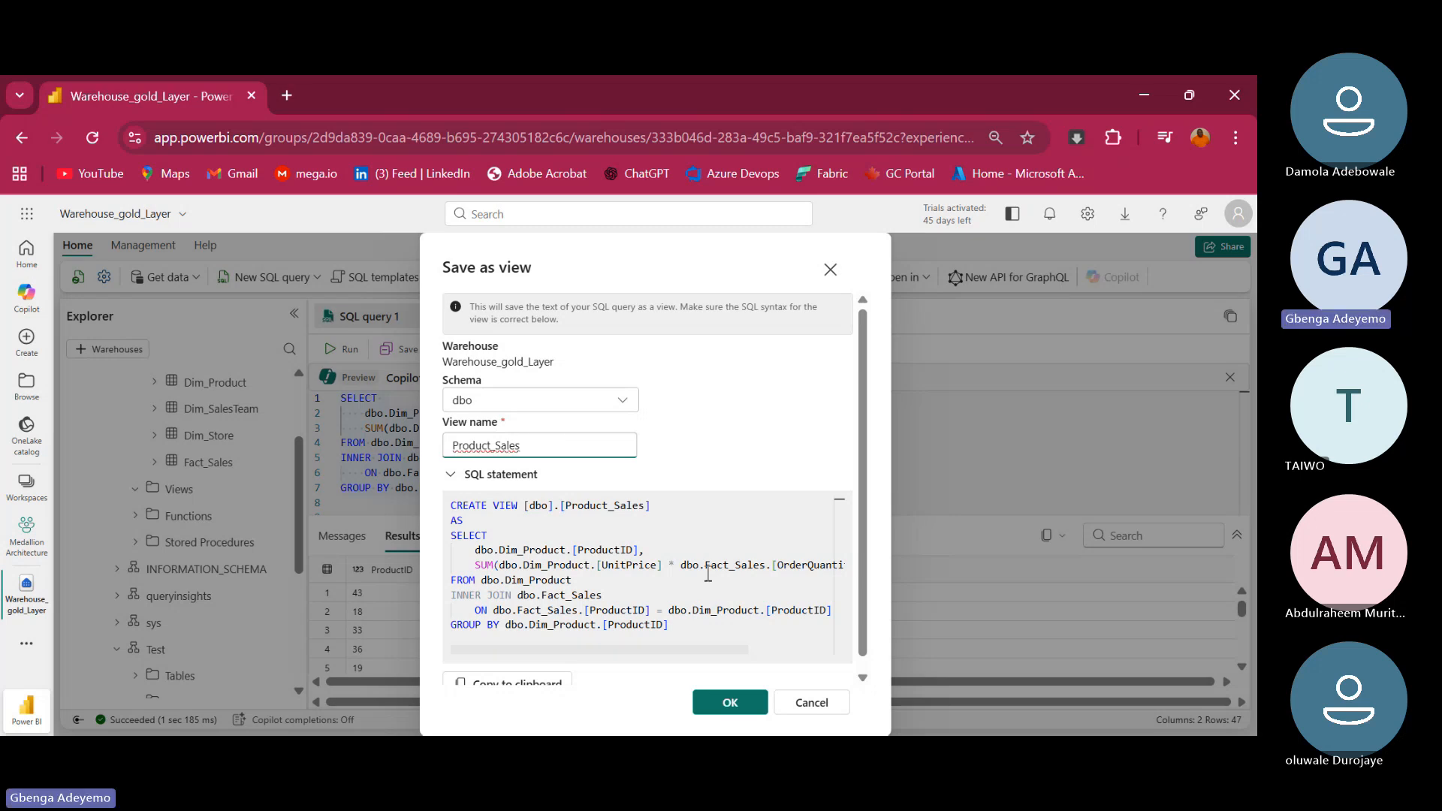
pyautogui.click(730, 704)
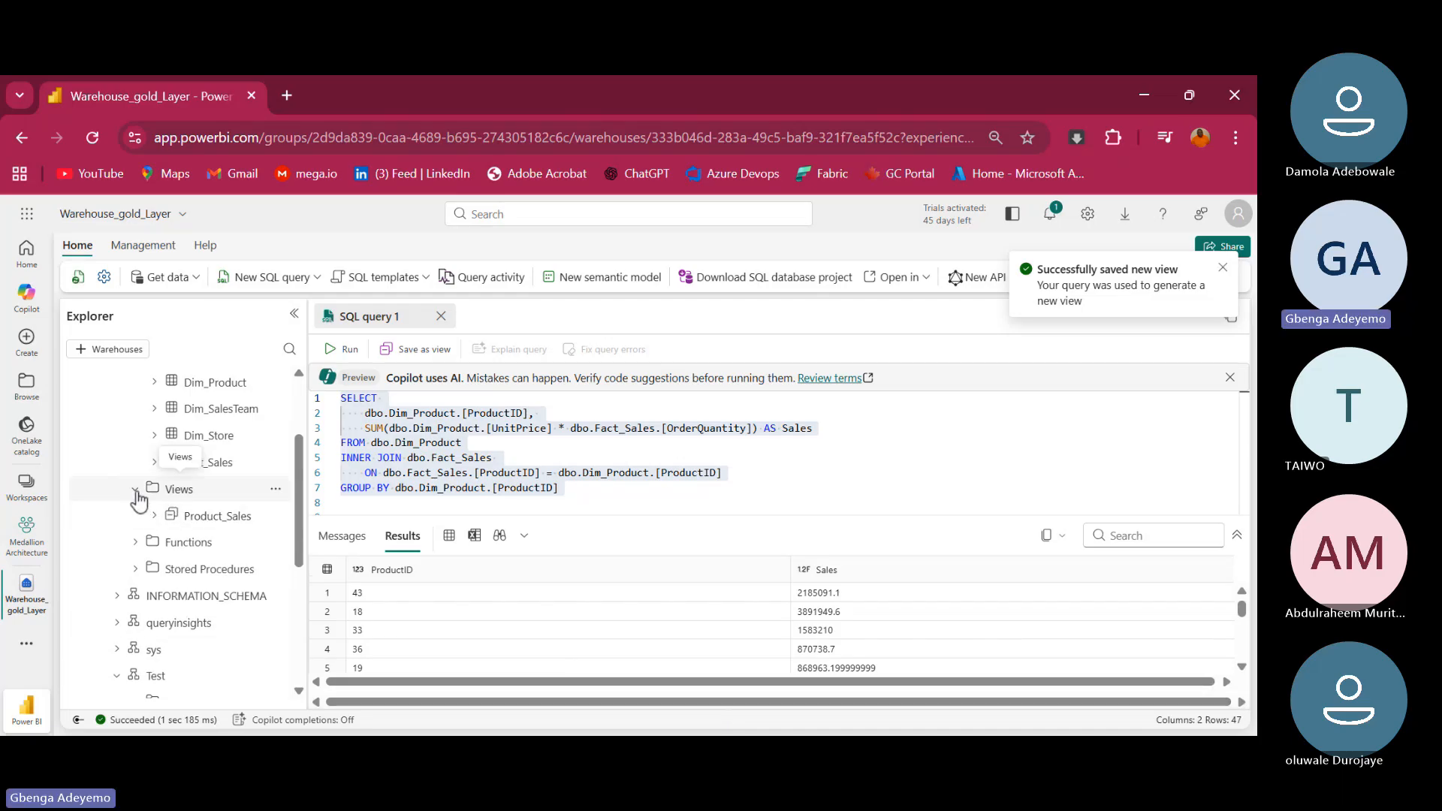
# Inspect the columns of the Product_Sales view, collapse it, and review the dbo tables and views
pyautogui.click(156, 517)
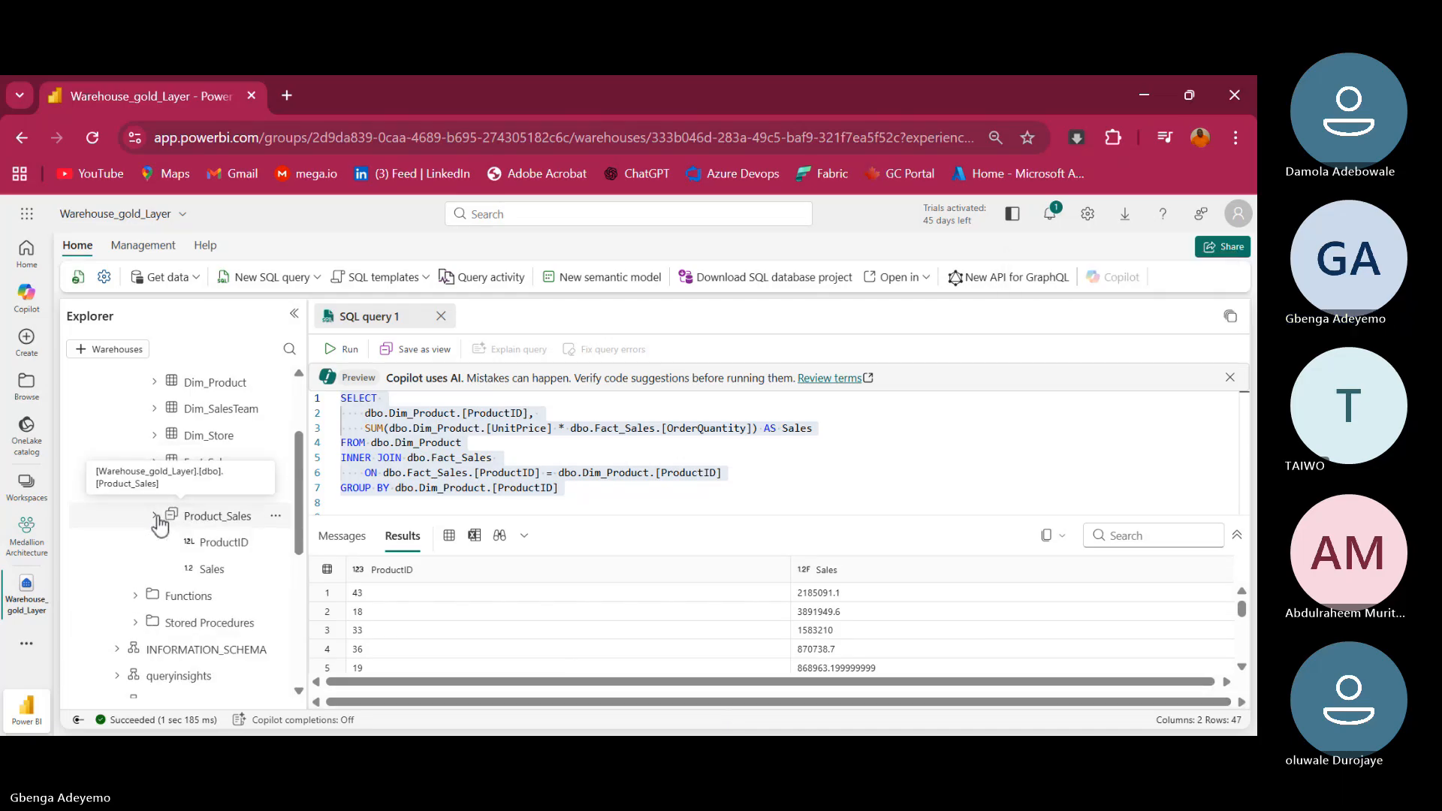
pyautogui.click(155, 516)
pyautogui.scroll(1, 194, 552)
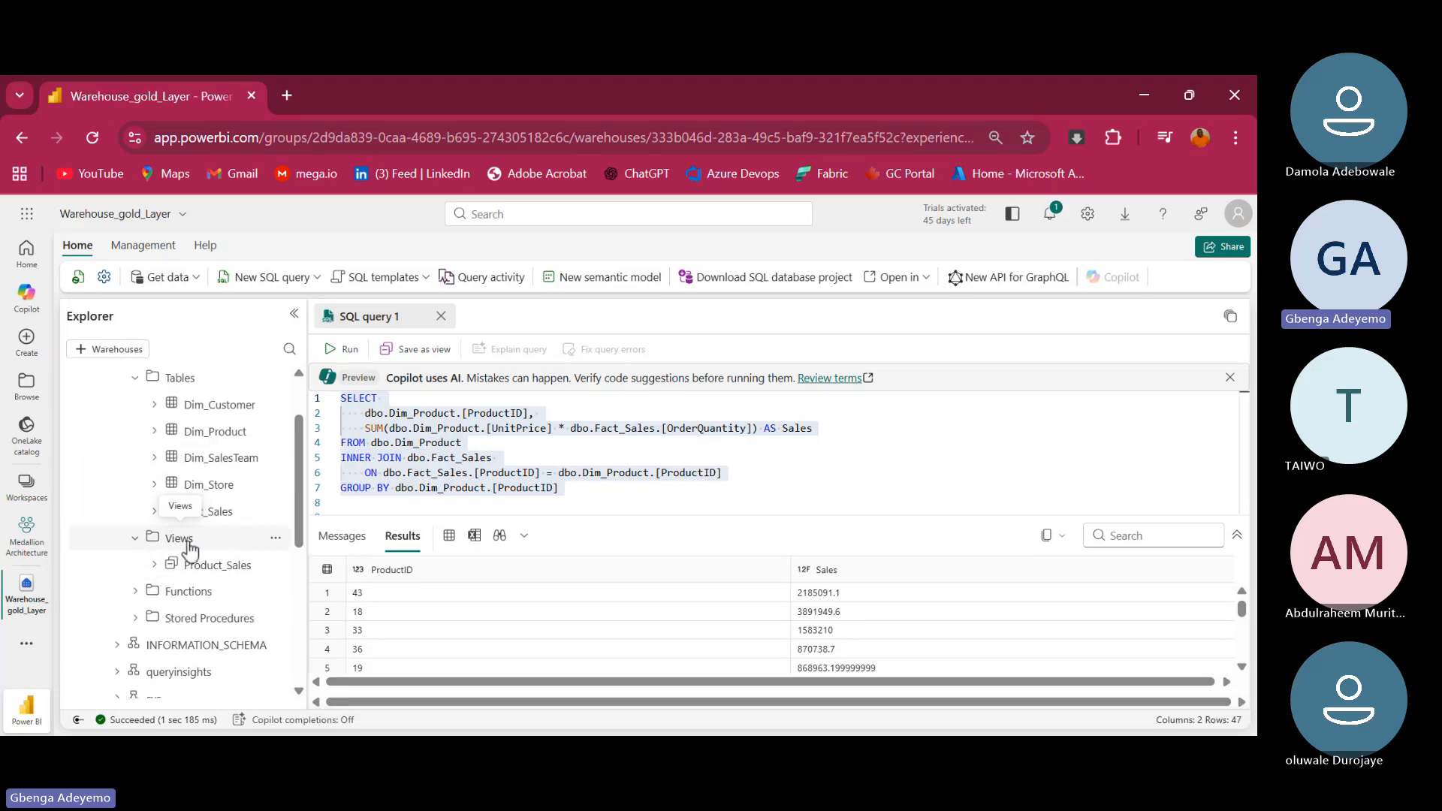
pyautogui.scroll(1, 189, 551)
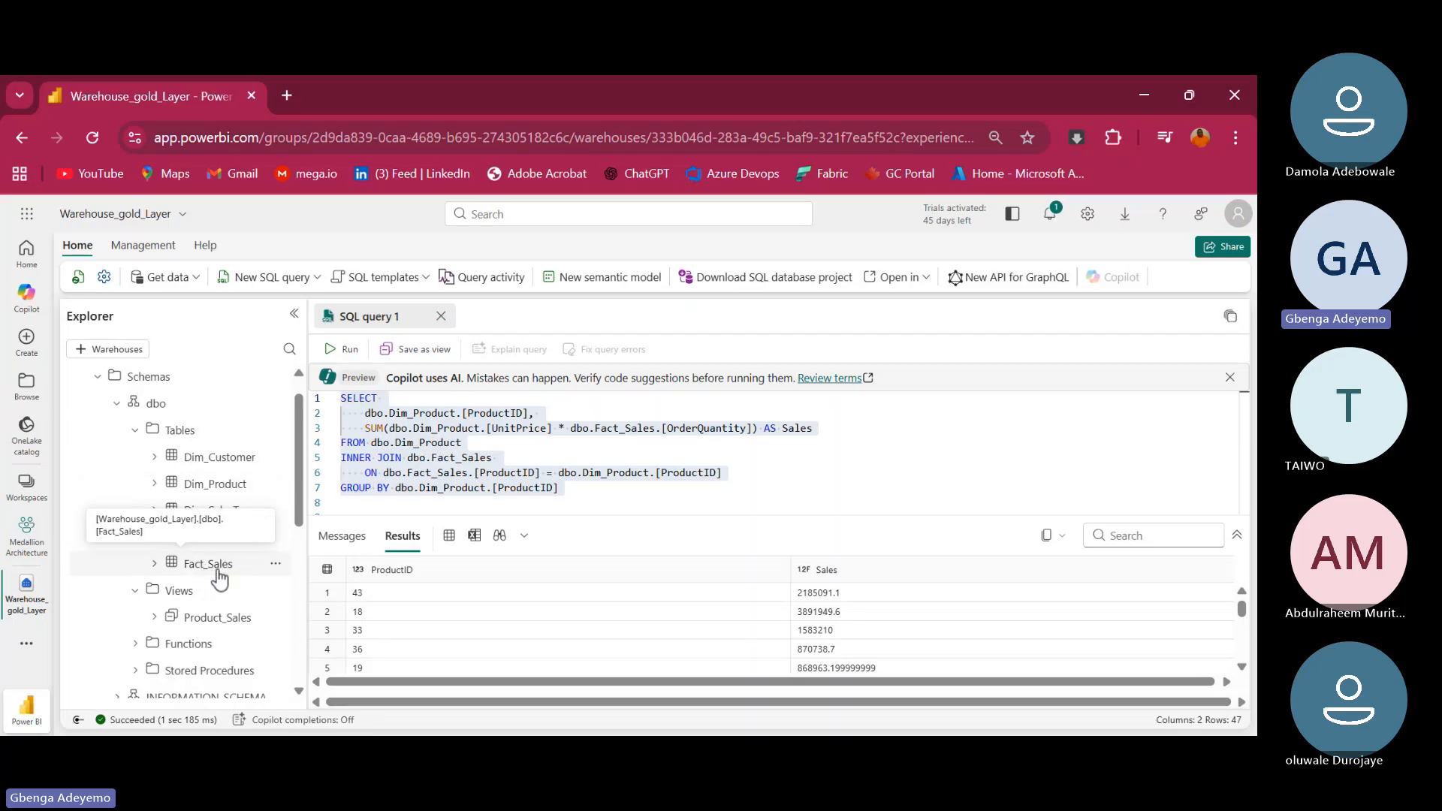
pyautogui.scroll(-1, 156, 555)
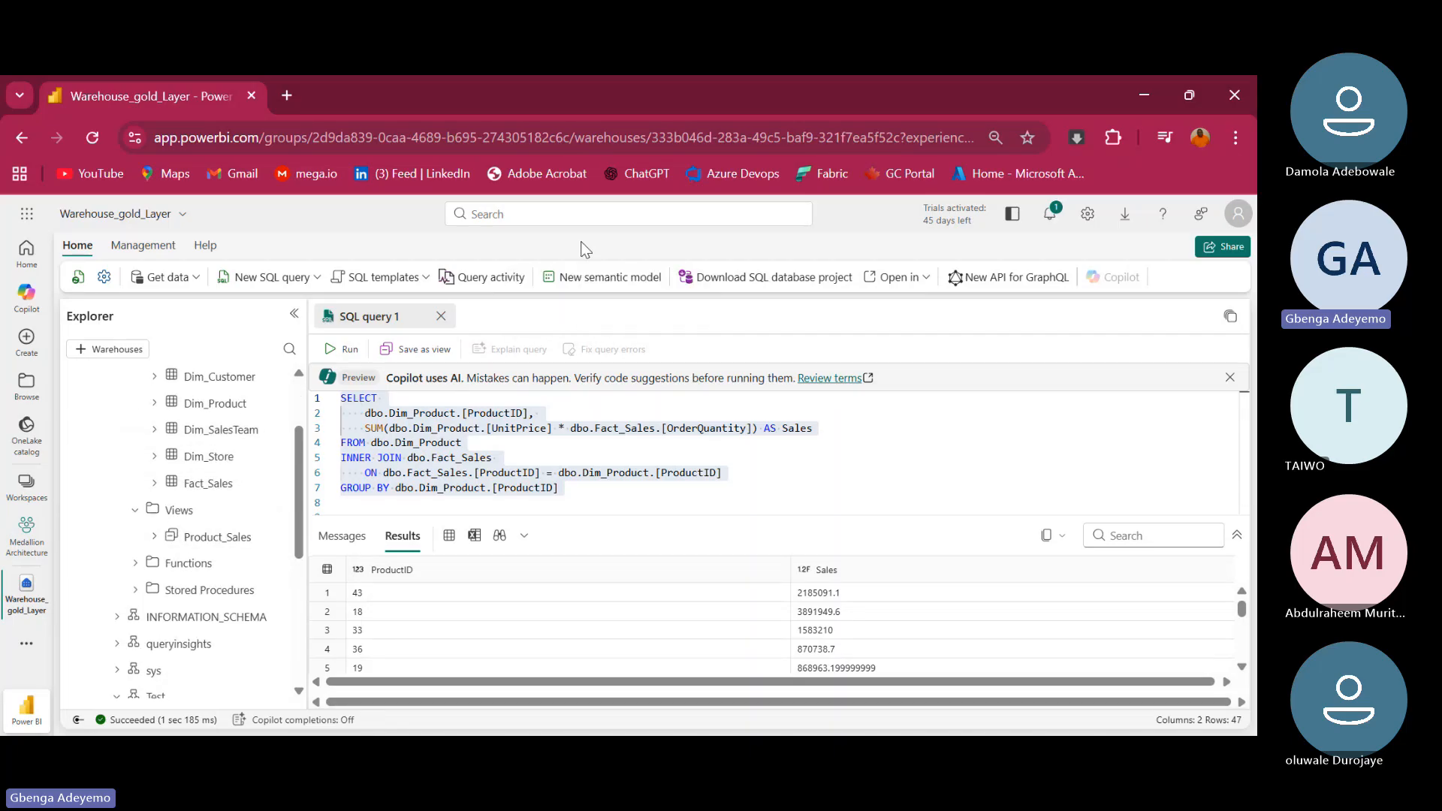
# Start a new semantic model on the warehouse in the Medallion Architecture workspace and name it Sales_Core_Model
pyautogui.click(605, 276)
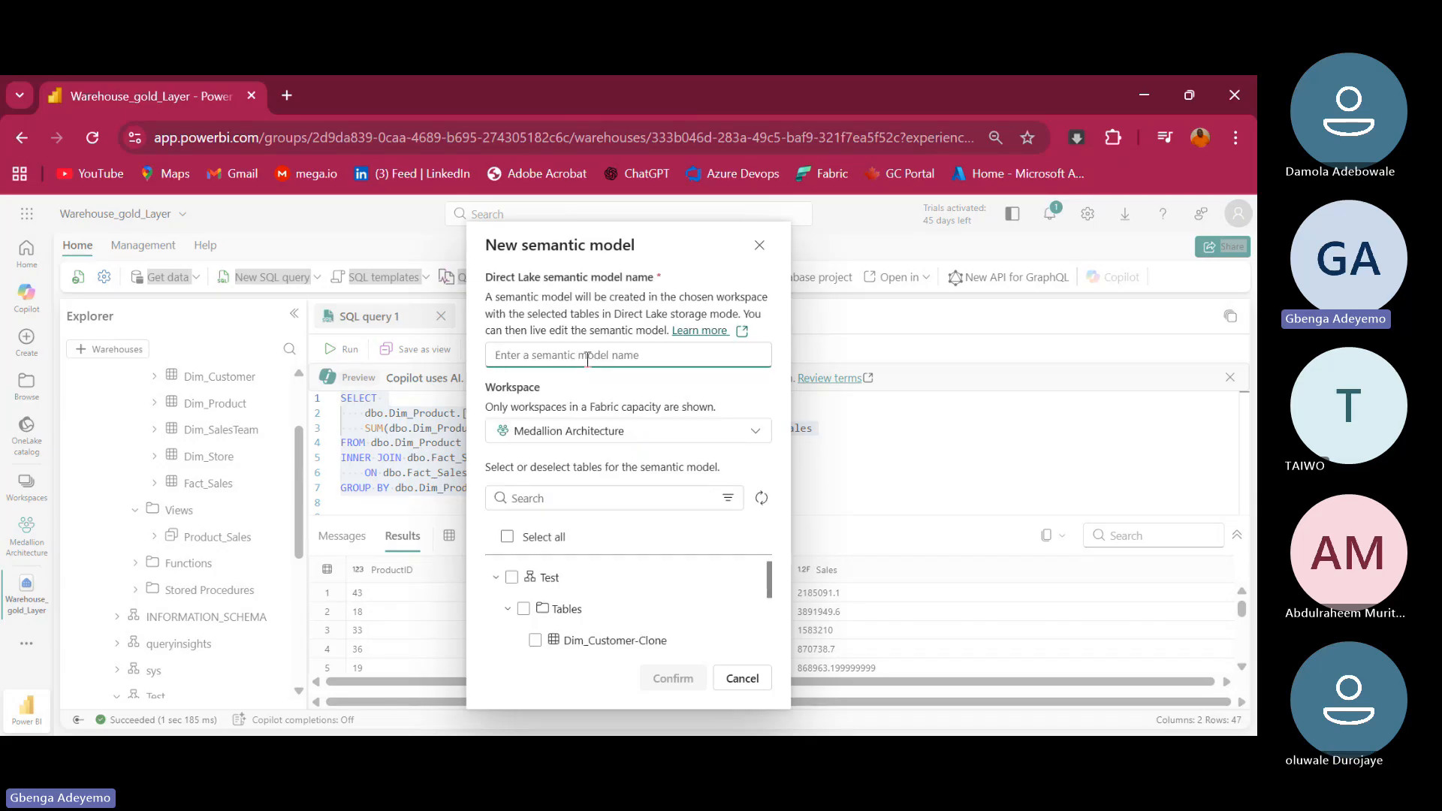
pyautogui.click(587, 355)
pyautogui.write('Sales_Core_')
pyautogui.press('Home')
pyautogui.write('M')
pyautogui.press('BackSpace')
pyautogui.write('Model')
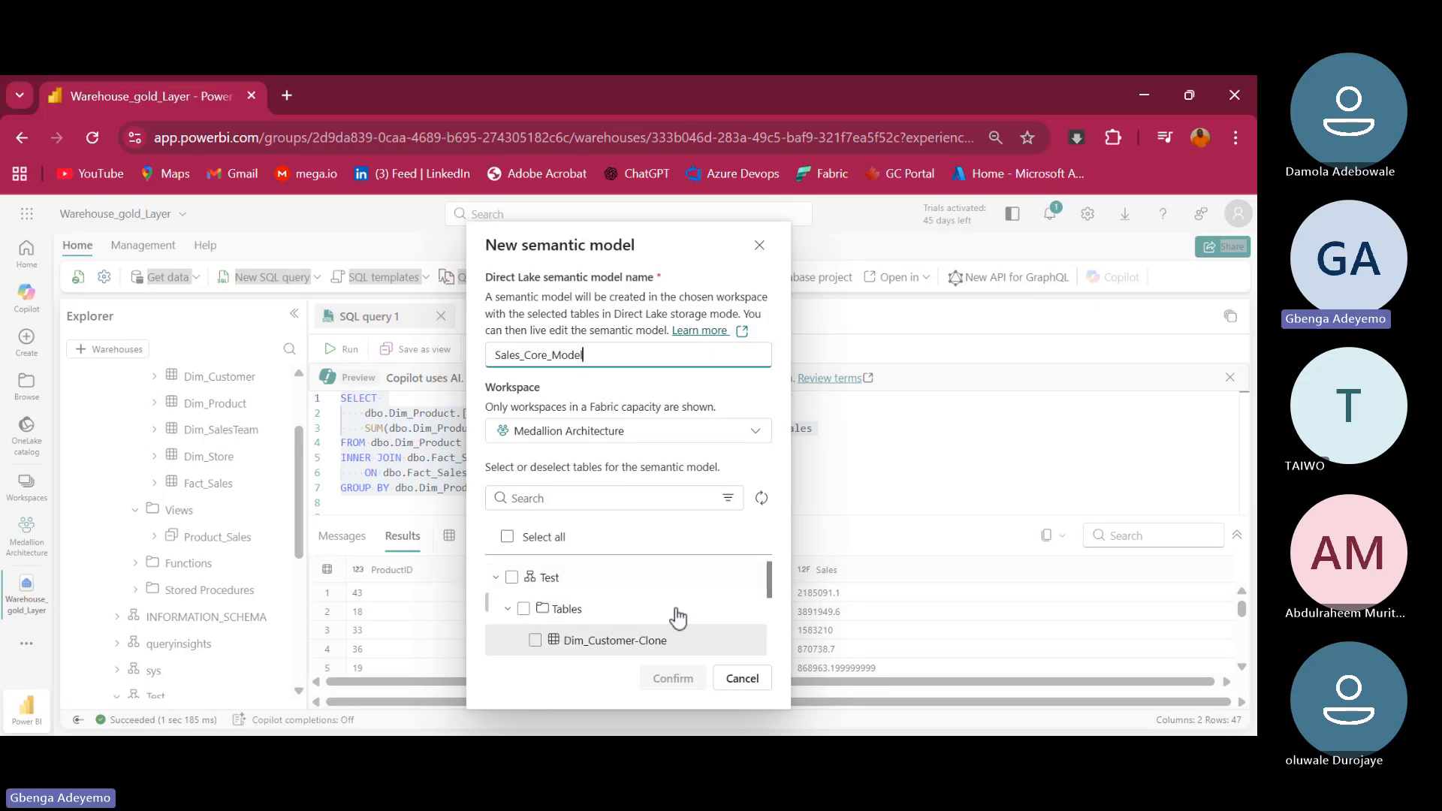
# Look through the cloned tables in the Test schema without selecting any, and collapse that schema
pyautogui.scroll(-1, 677, 615)
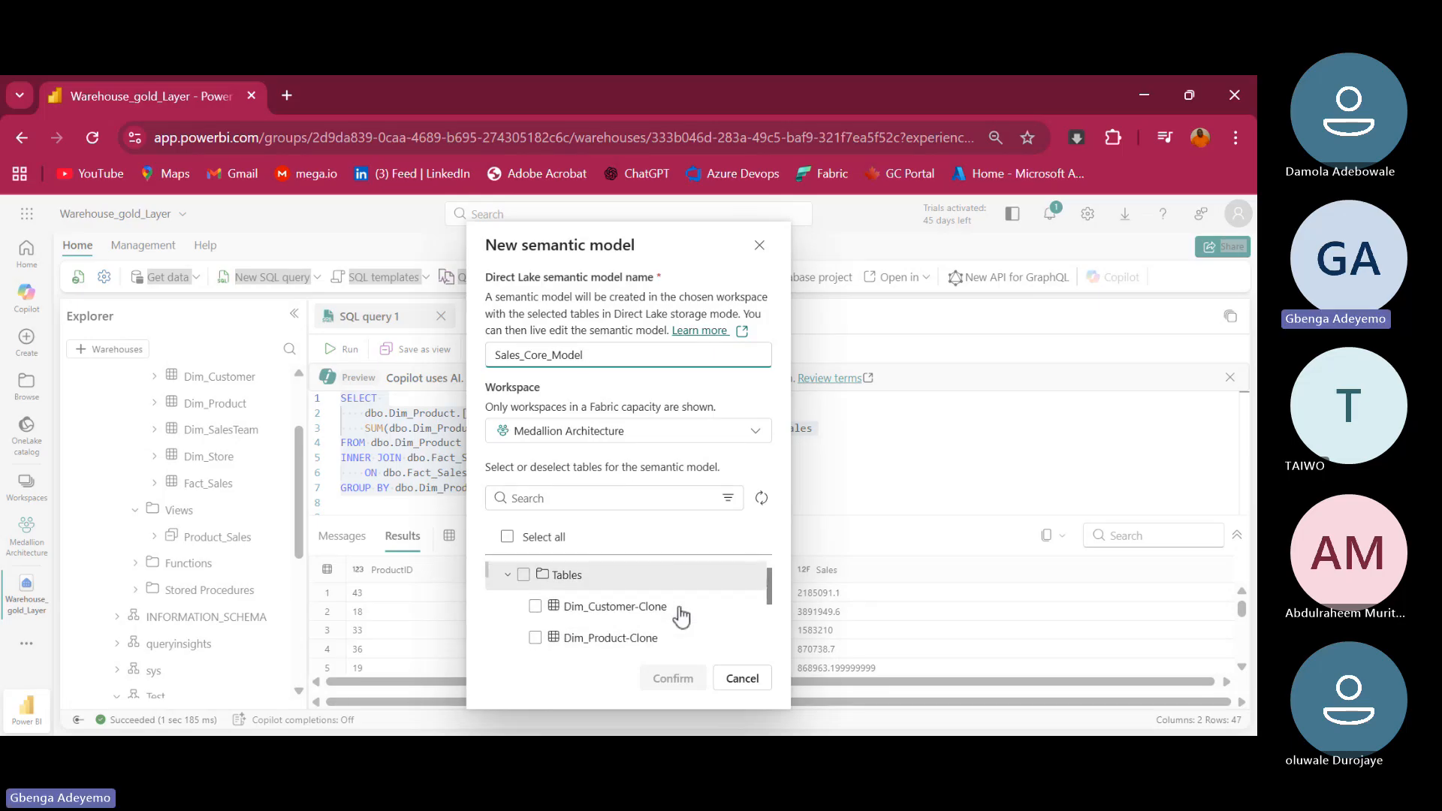
pyautogui.click(535, 600)
pyautogui.click(535, 600)
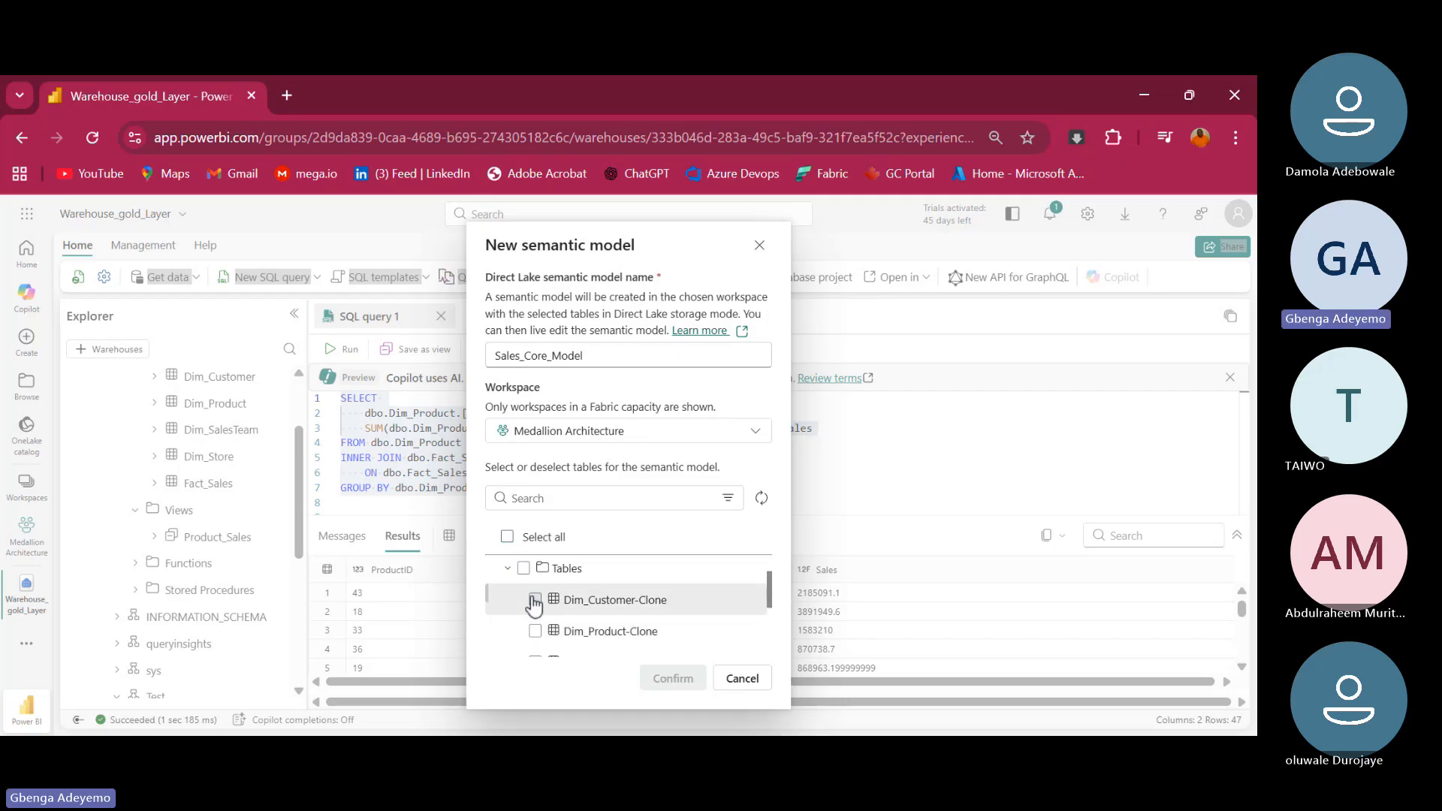
pyautogui.scroll(1, 535, 604)
pyautogui.scroll(-4, 534, 604)
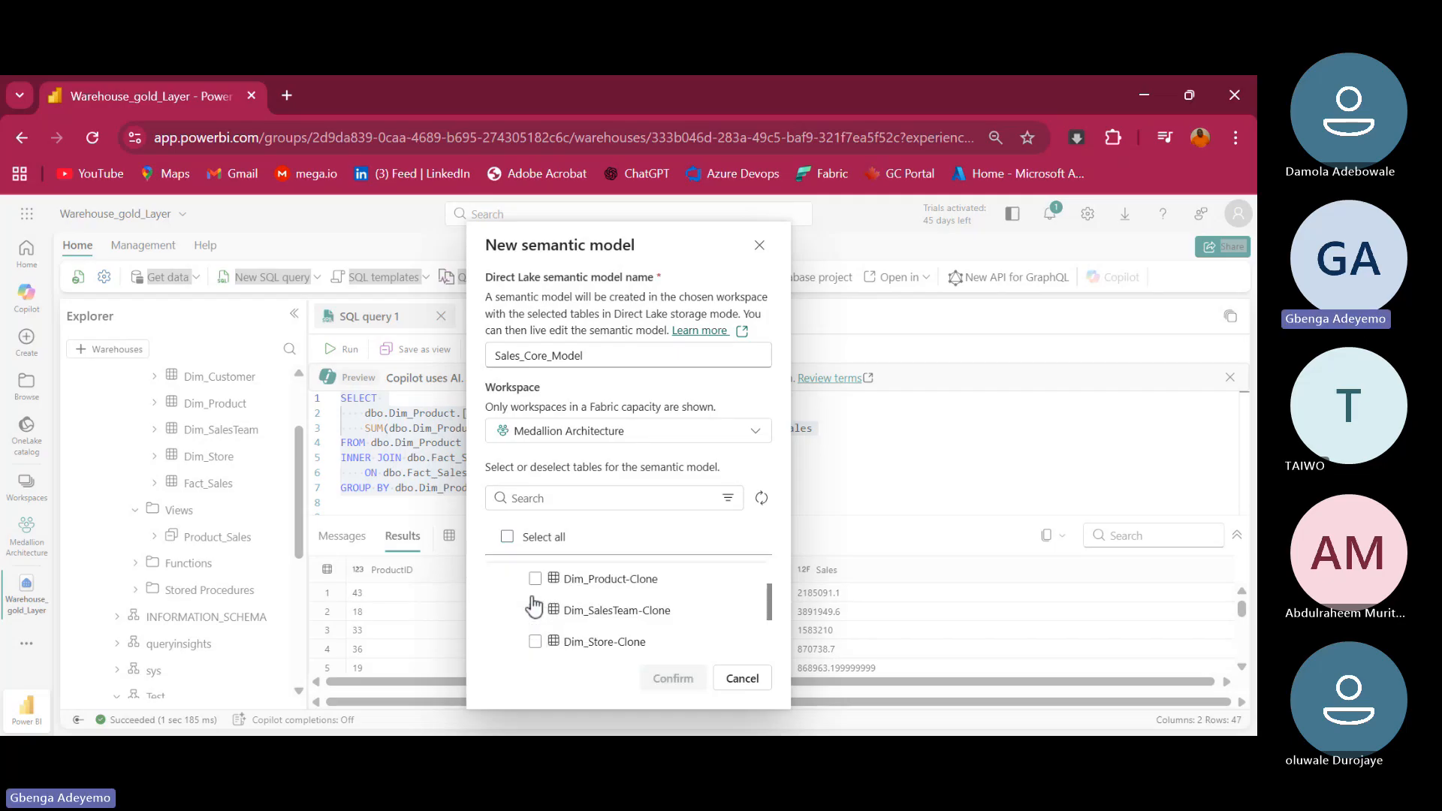
pyautogui.scroll(4, 533, 605)
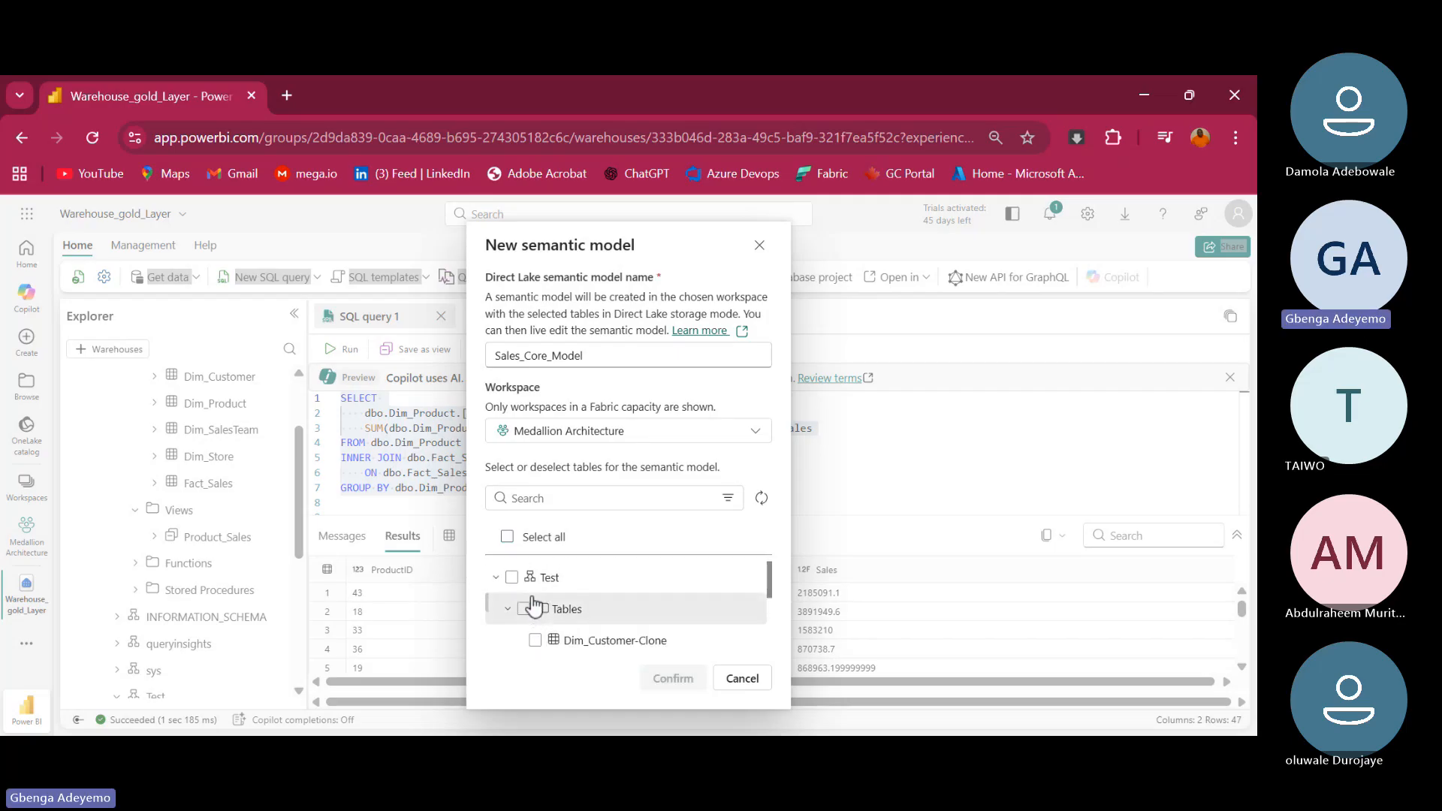
pyautogui.click(495, 577)
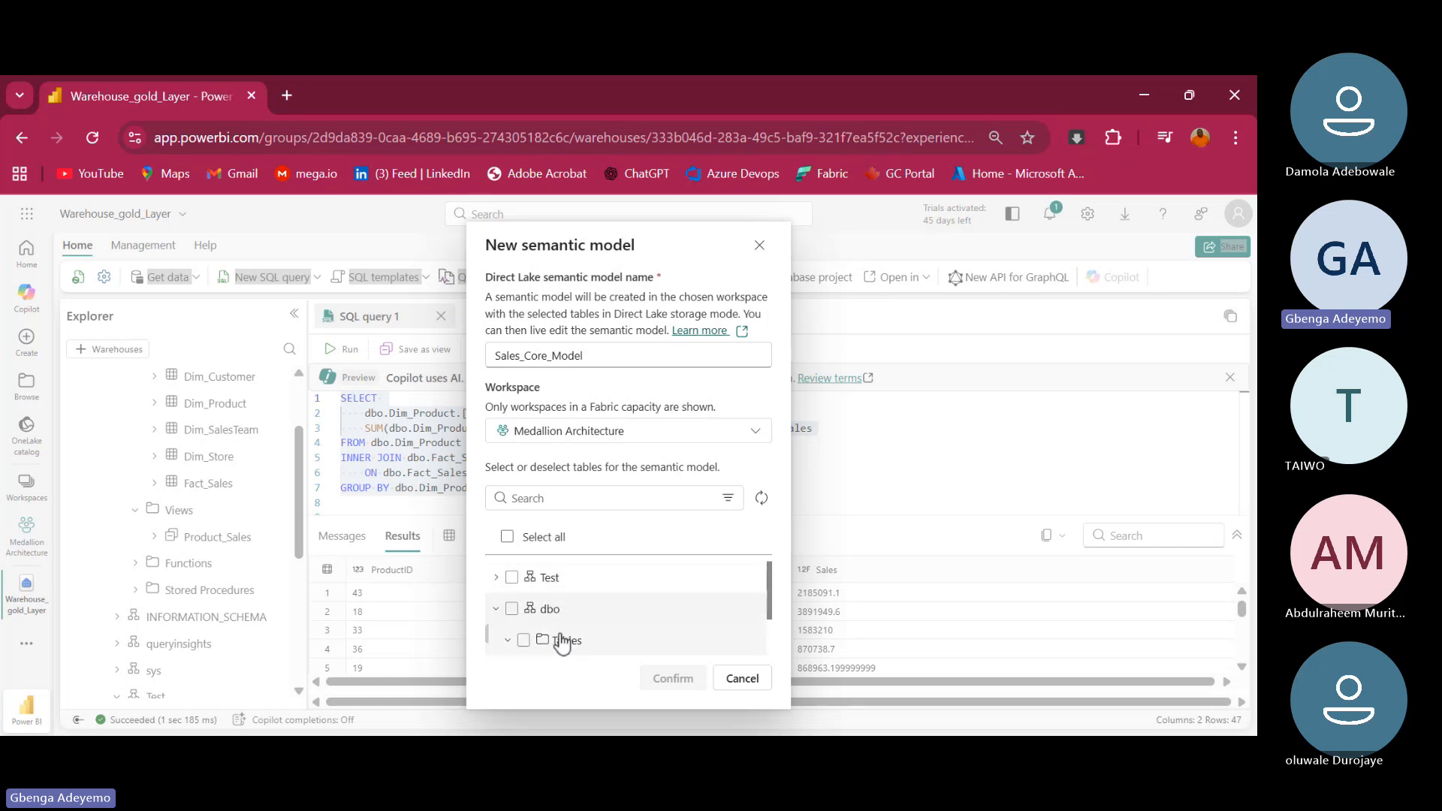
# Select the dbo tables Dim_Customer, Dim_Product, Dim_SalesTeam, Dim_Store and Fact_Sales for the semantic model
pyautogui.scroll(-2, 597, 623)
pyautogui.scroll(-1, 598, 625)
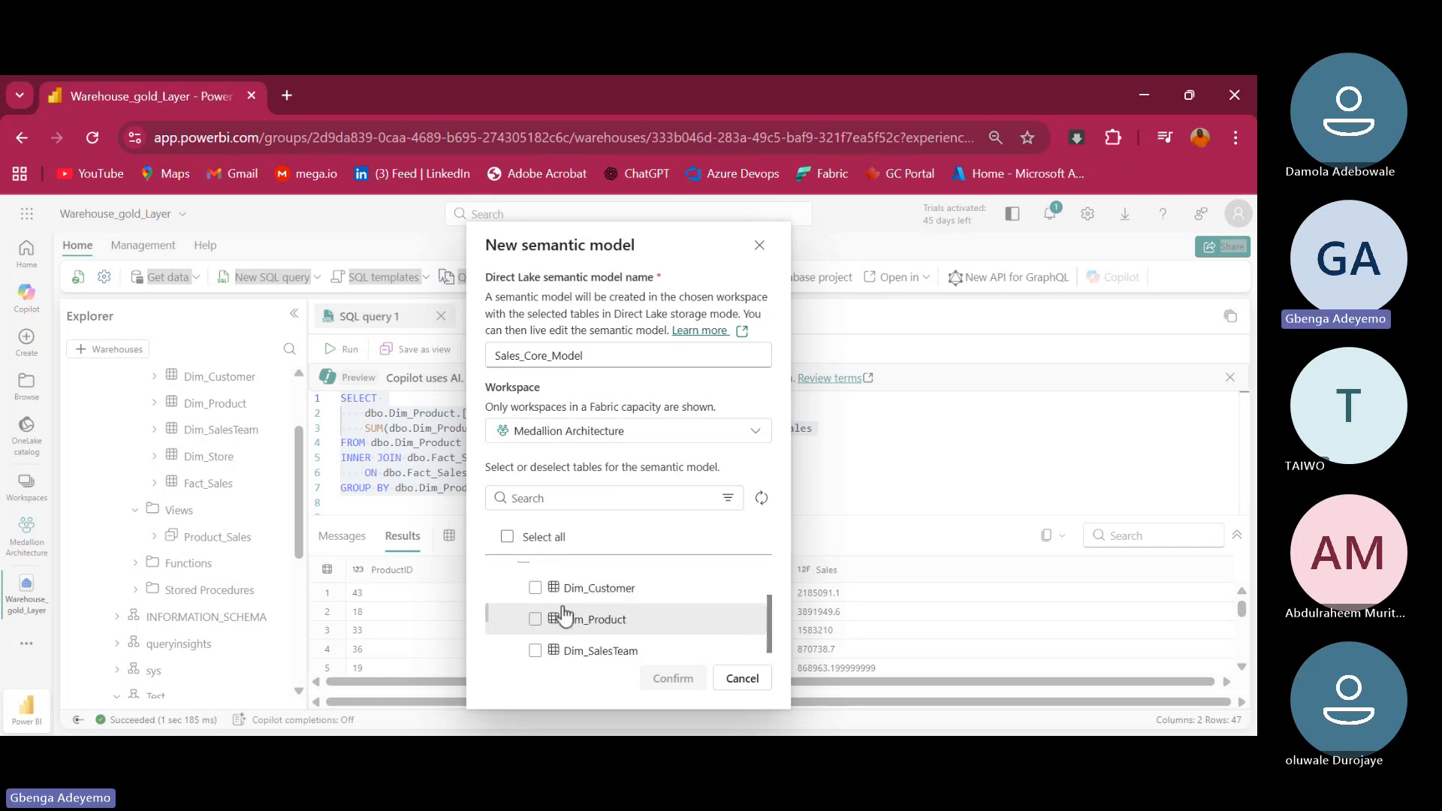
pyautogui.click(534, 590)
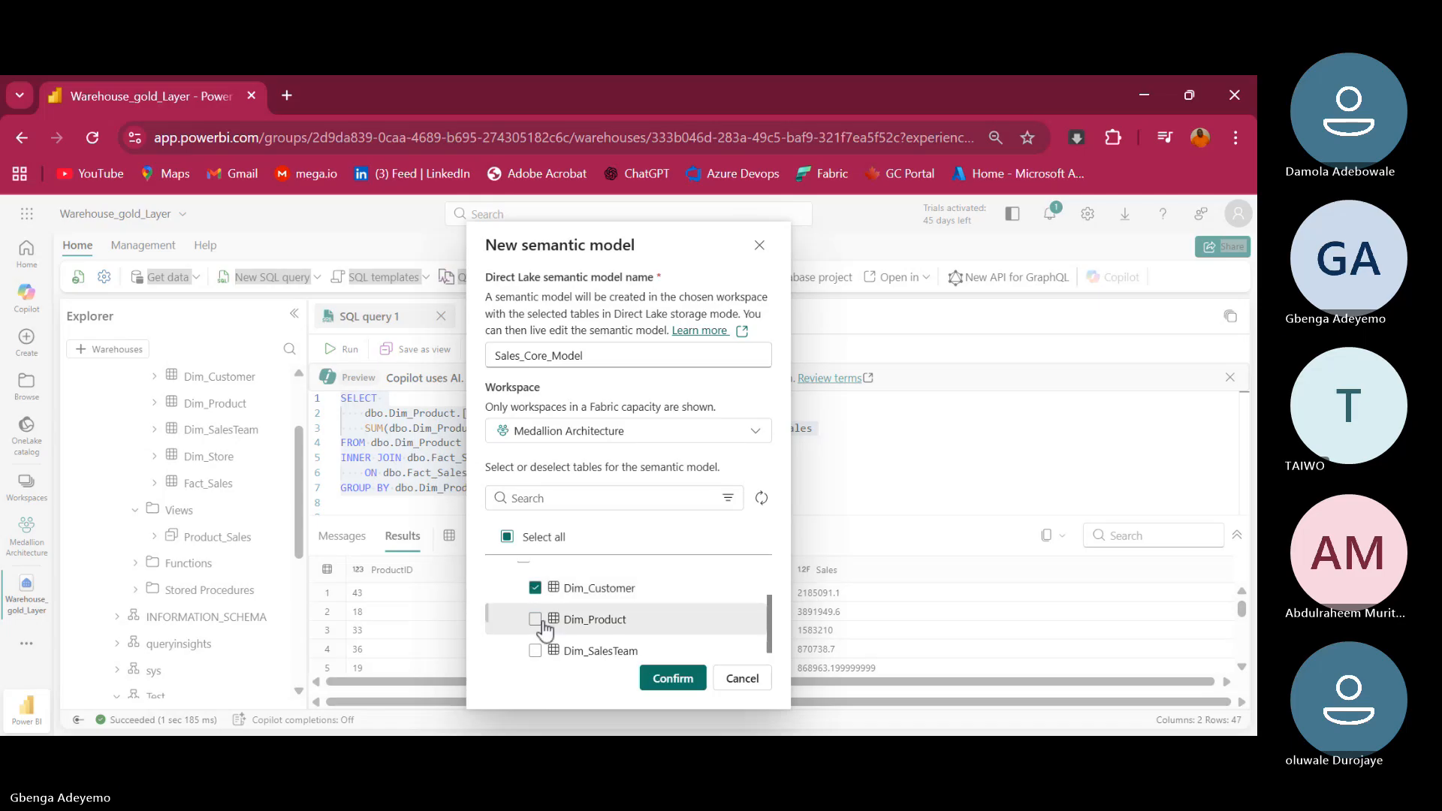
pyautogui.click(535, 622)
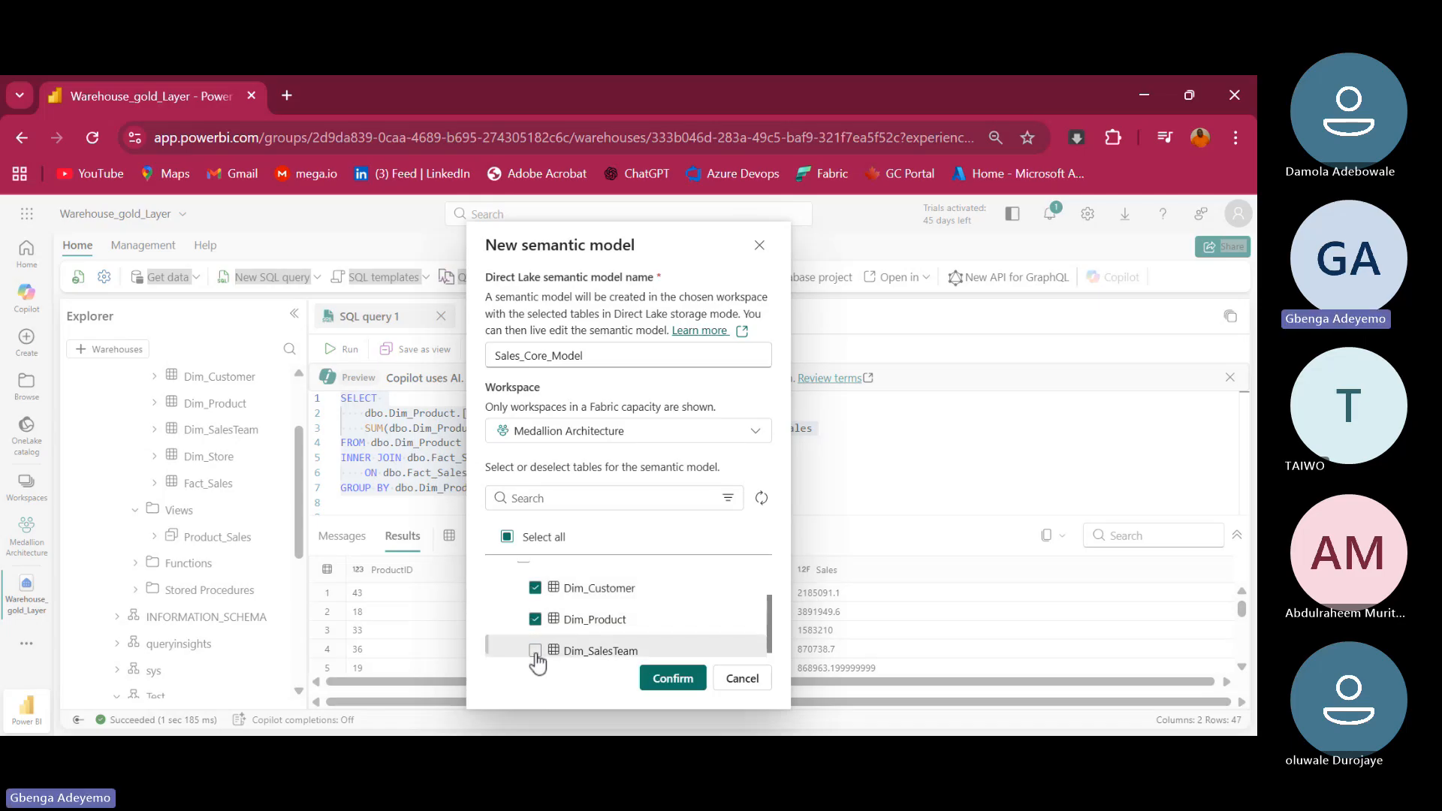
pyautogui.click(534, 652)
pyautogui.scroll(-2, 593, 640)
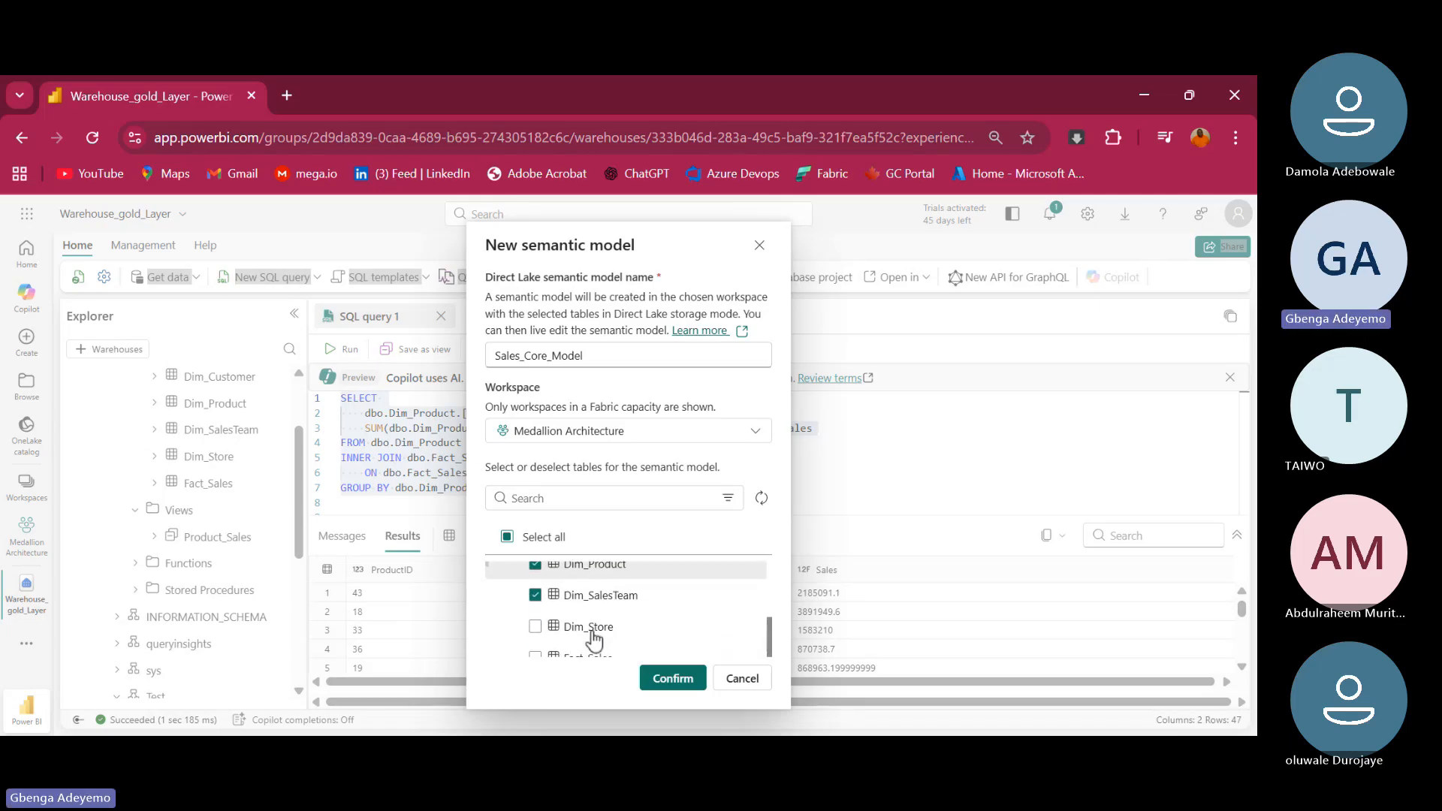
pyautogui.click(534, 627)
pyautogui.scroll(-1, 534, 623)
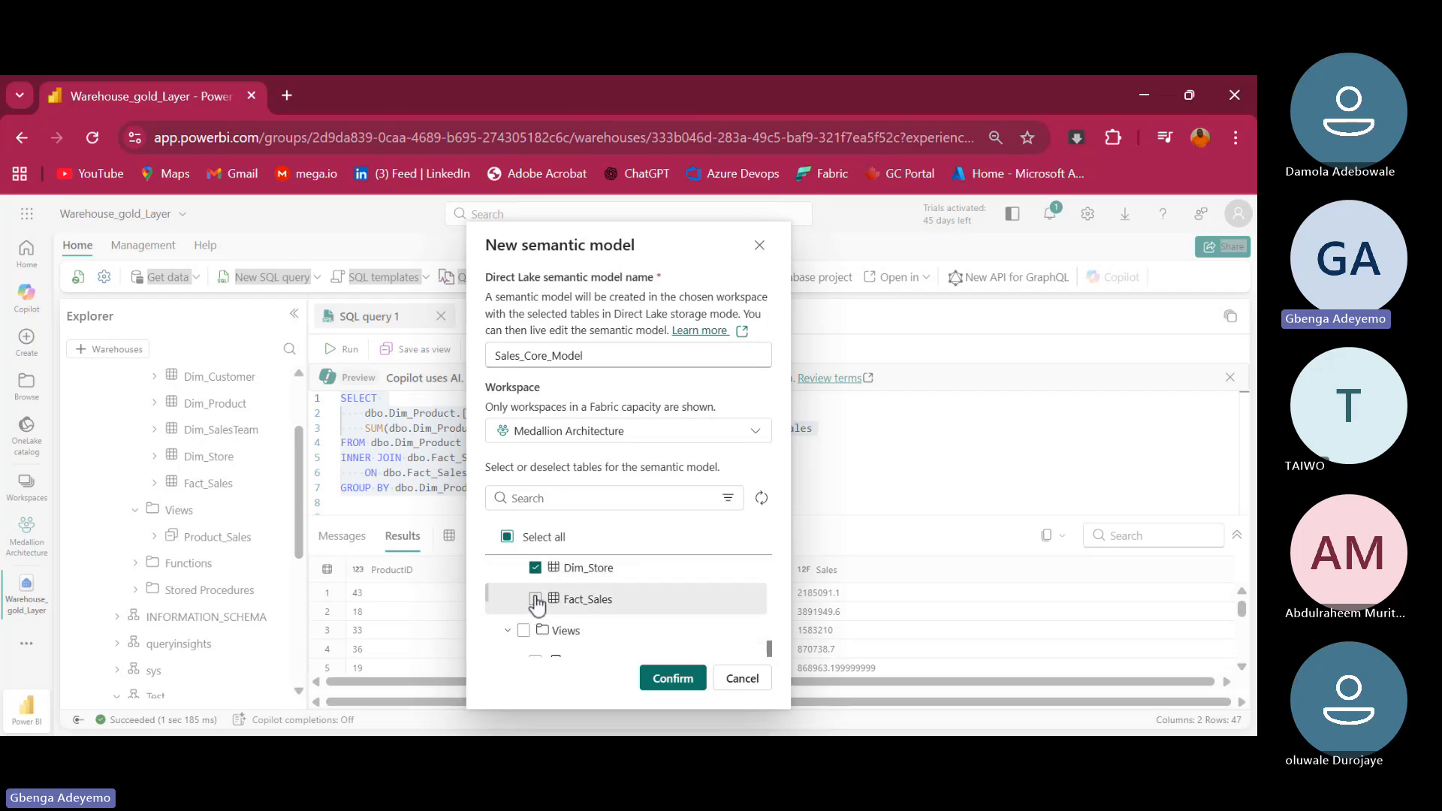
pyautogui.scroll(-2, 623, 609)
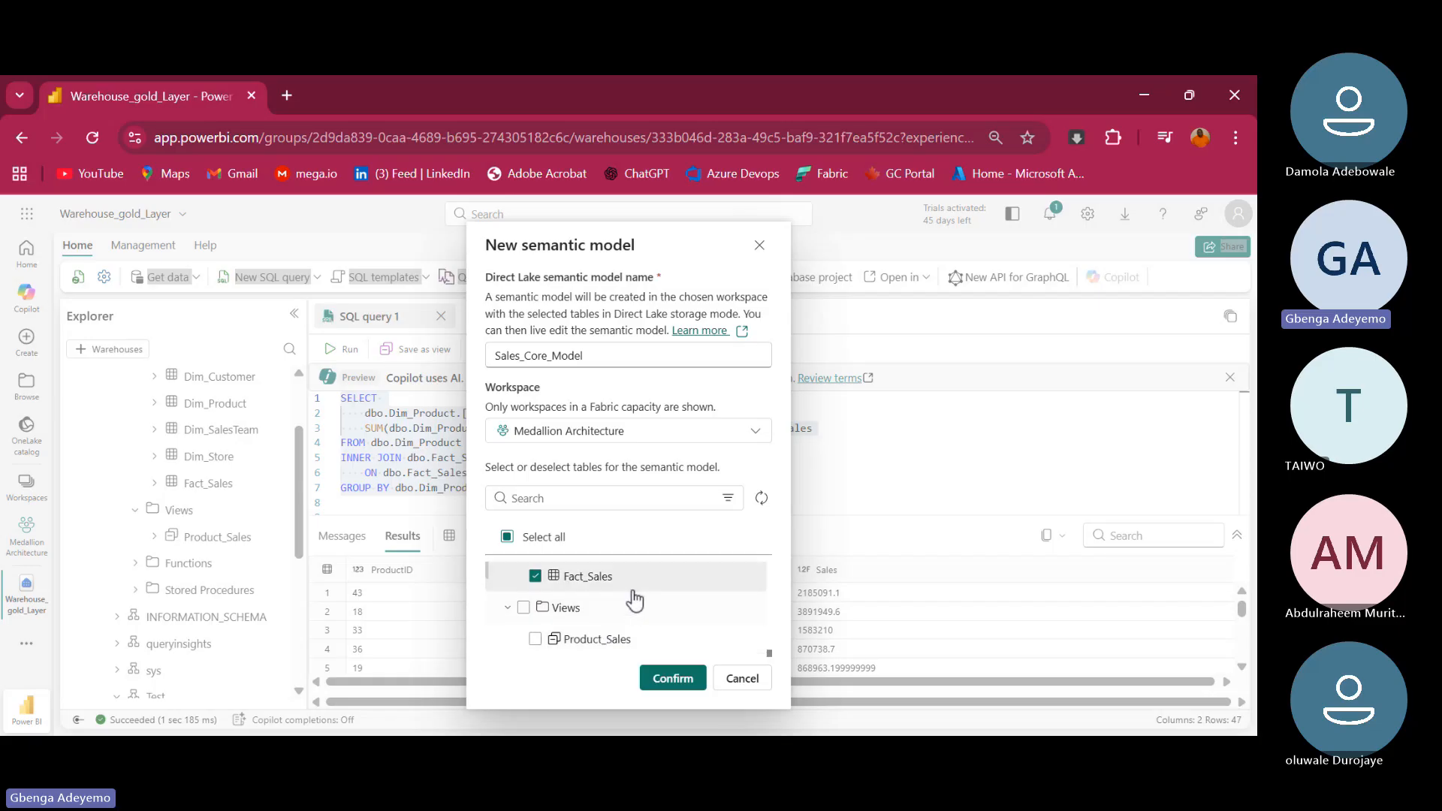
# Check the table selection, leave the Product_Sales view unselected, and create the semantic model
pyautogui.scroll(1, 630, 601)
pyautogui.scroll(-2, 635, 601)
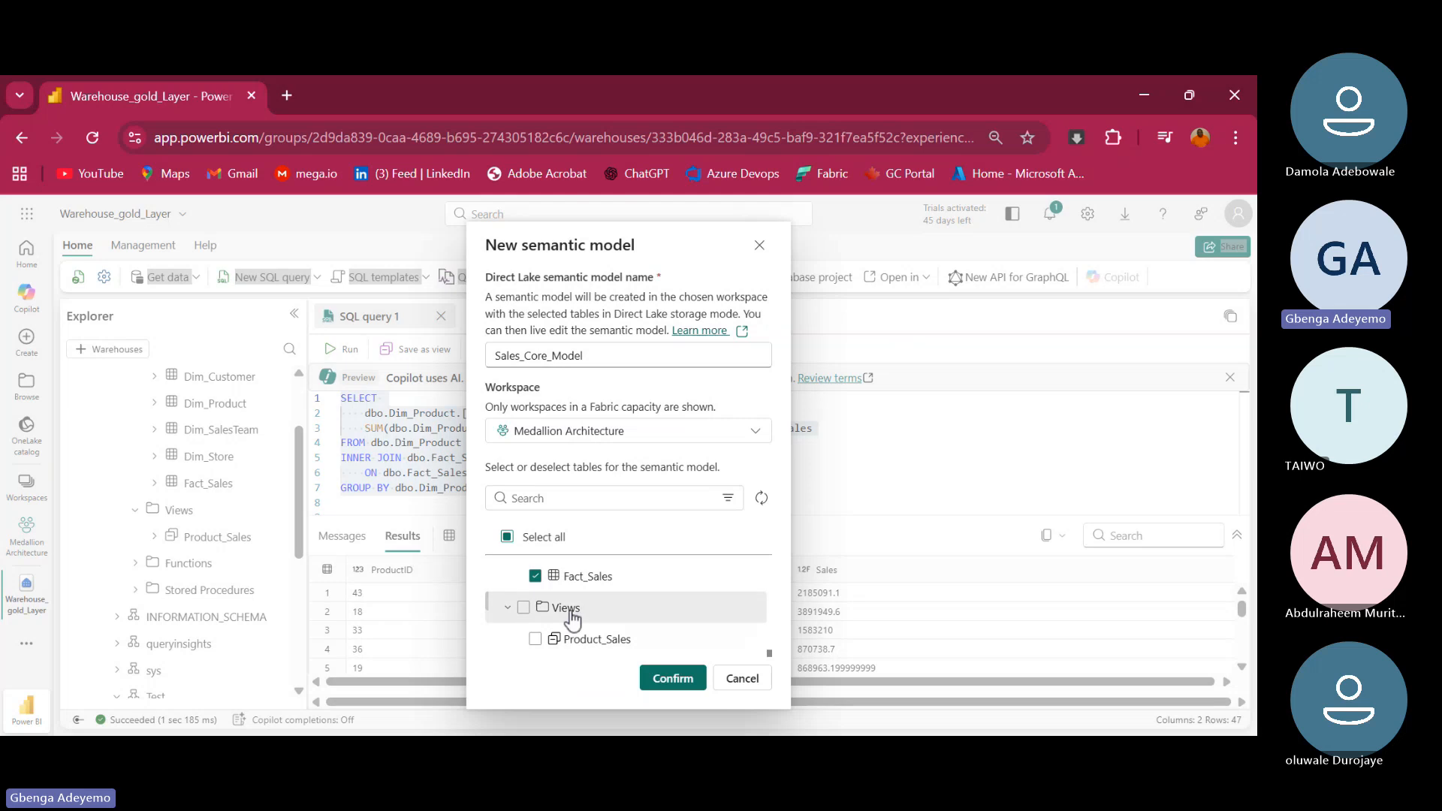
pyautogui.scroll(3, 569, 614)
pyautogui.scroll(-3, 572, 620)
pyautogui.click(665, 680)
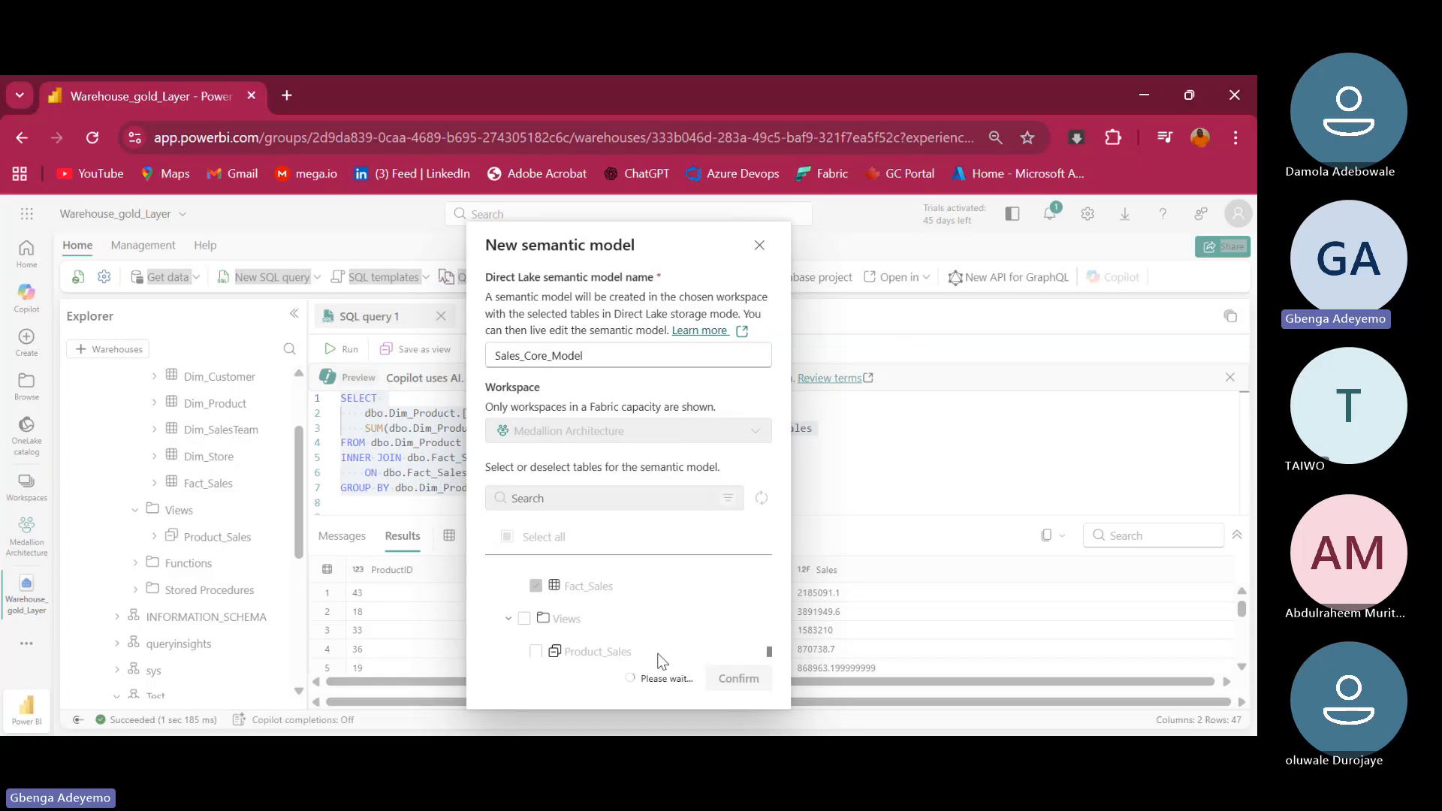
pyautogui.scroll(3, 646, 604)
pyautogui.scroll(3, 647, 603)
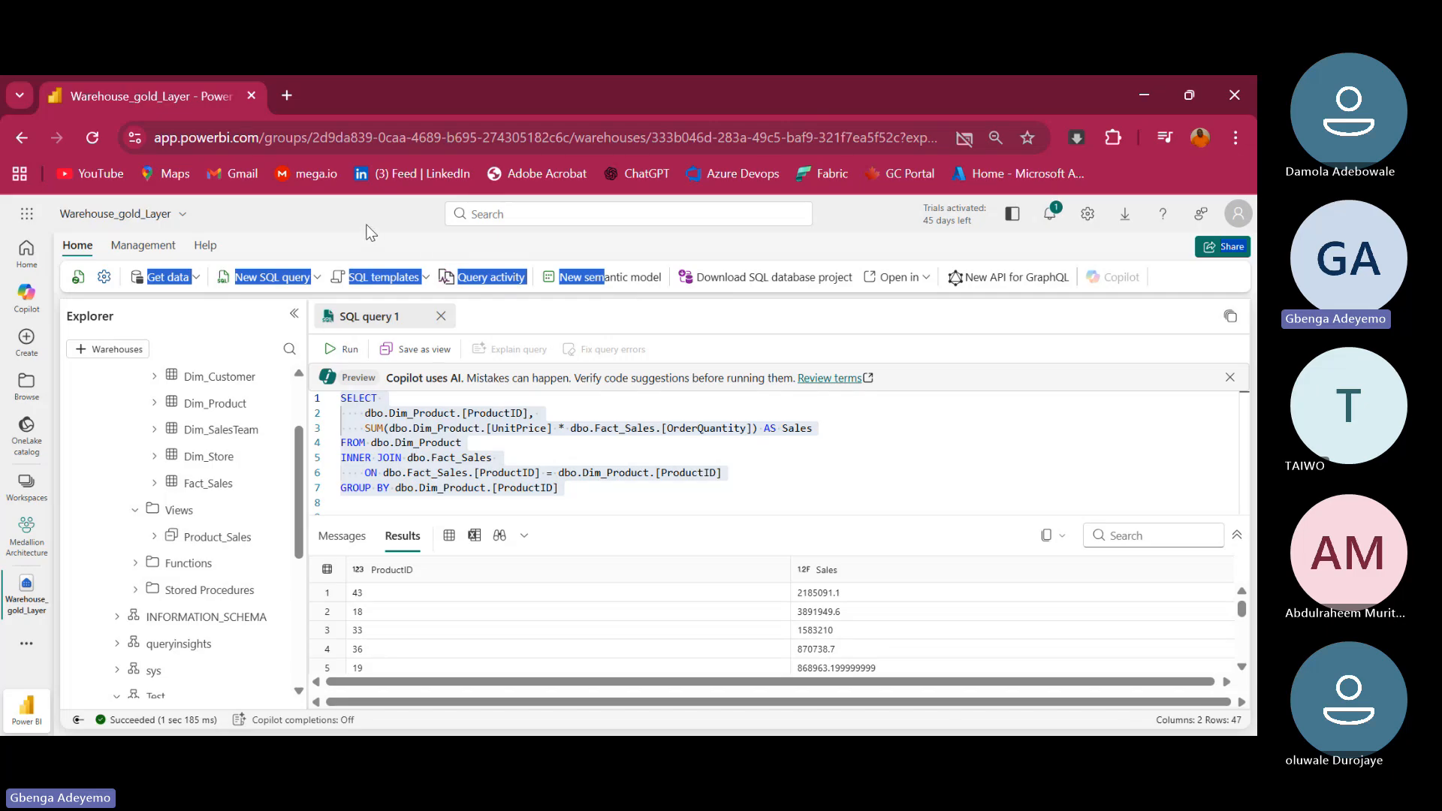
# Open Sales_Core_Model from the Medallion Architecture workspace, dismiss the DAX query view introduction, and open its model diagram
pyautogui.click(596, 491)
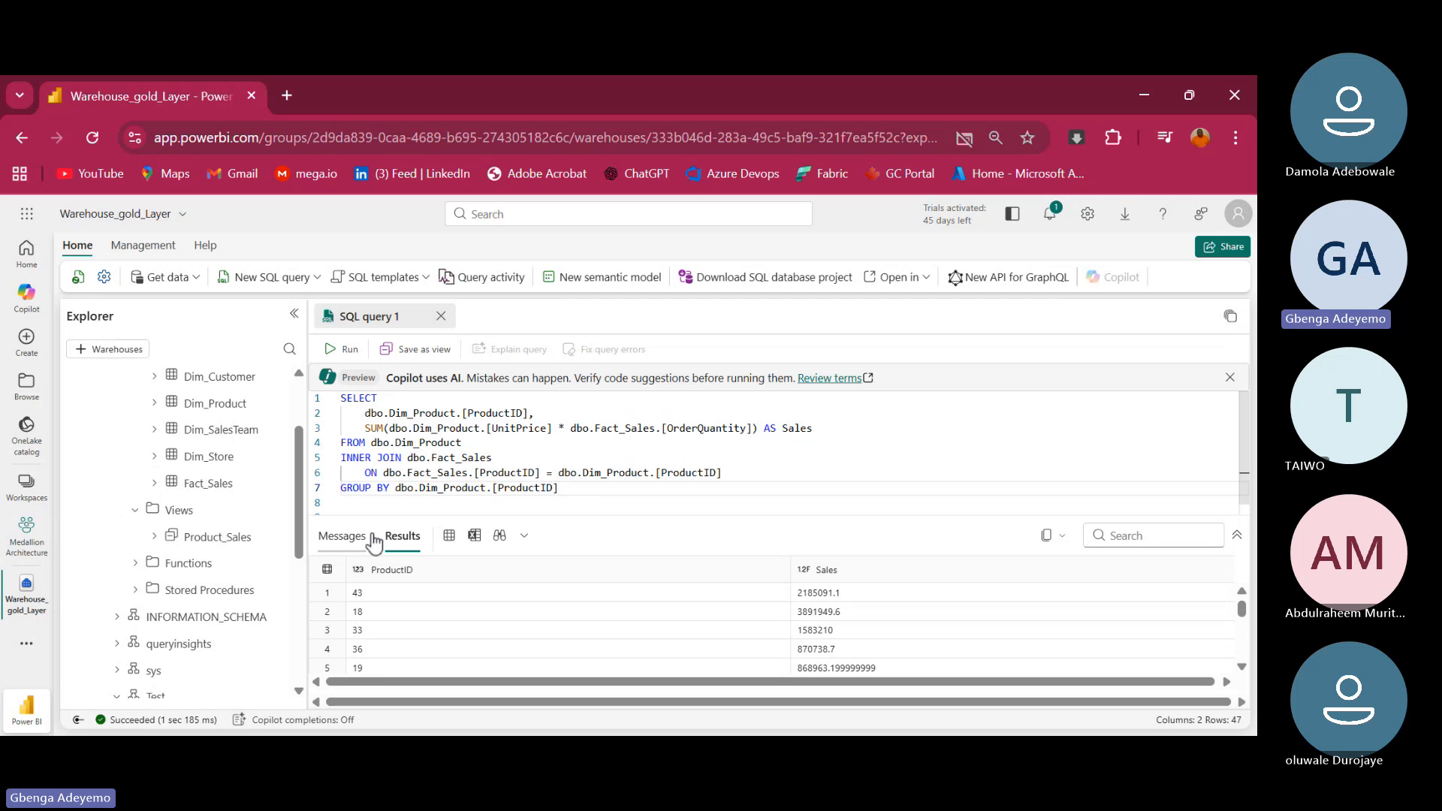
pyautogui.click(42, 535)
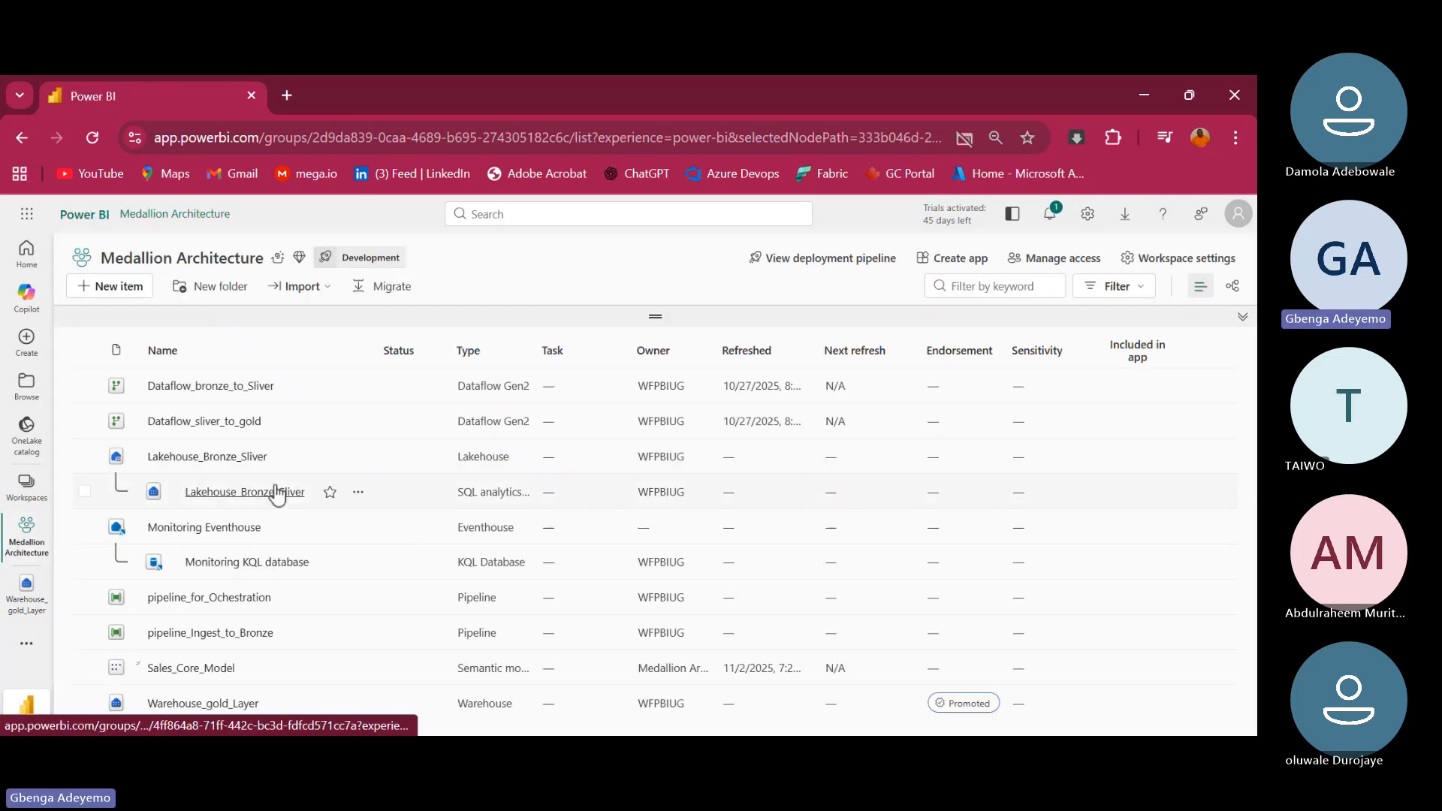
pyautogui.click(225, 671)
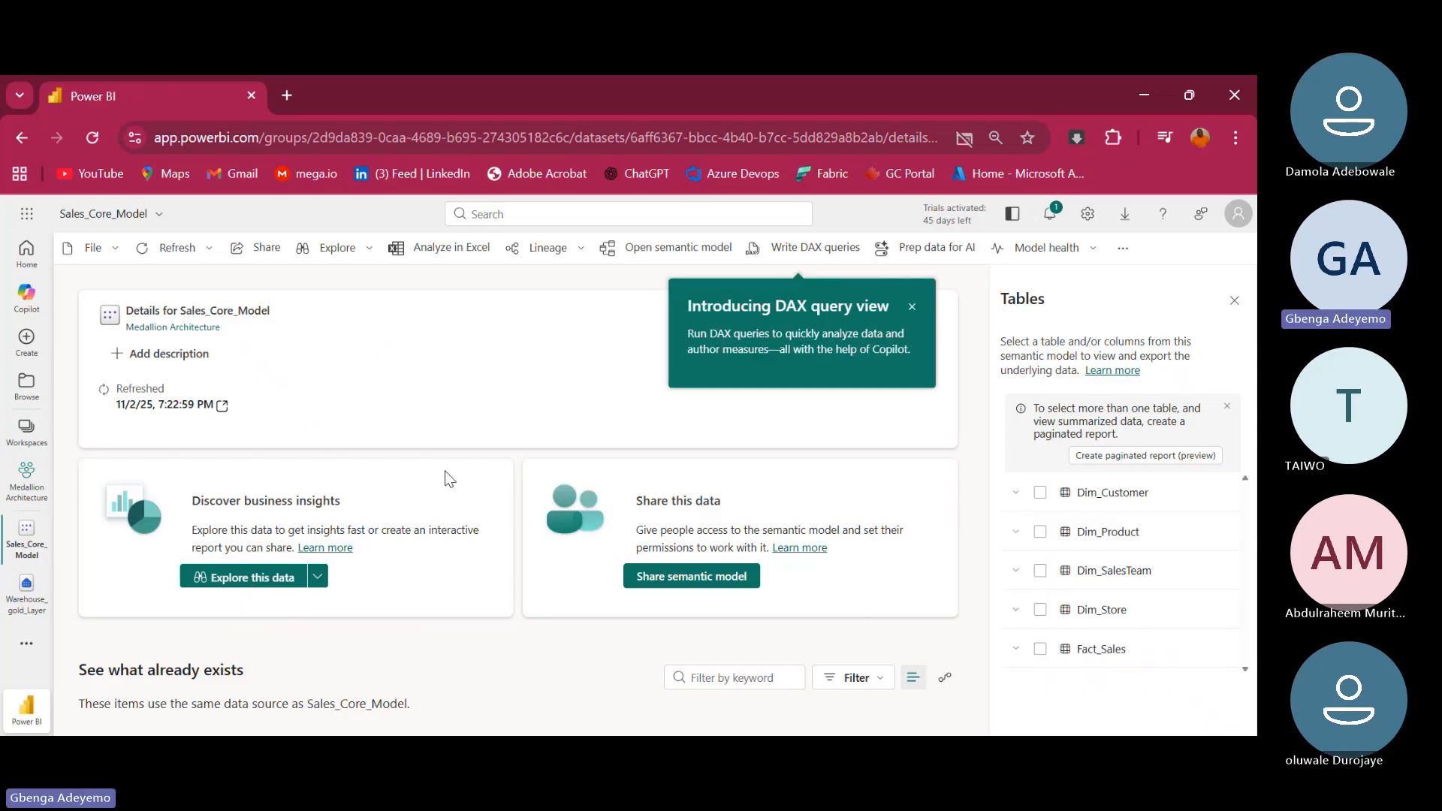
pyautogui.click(911, 306)
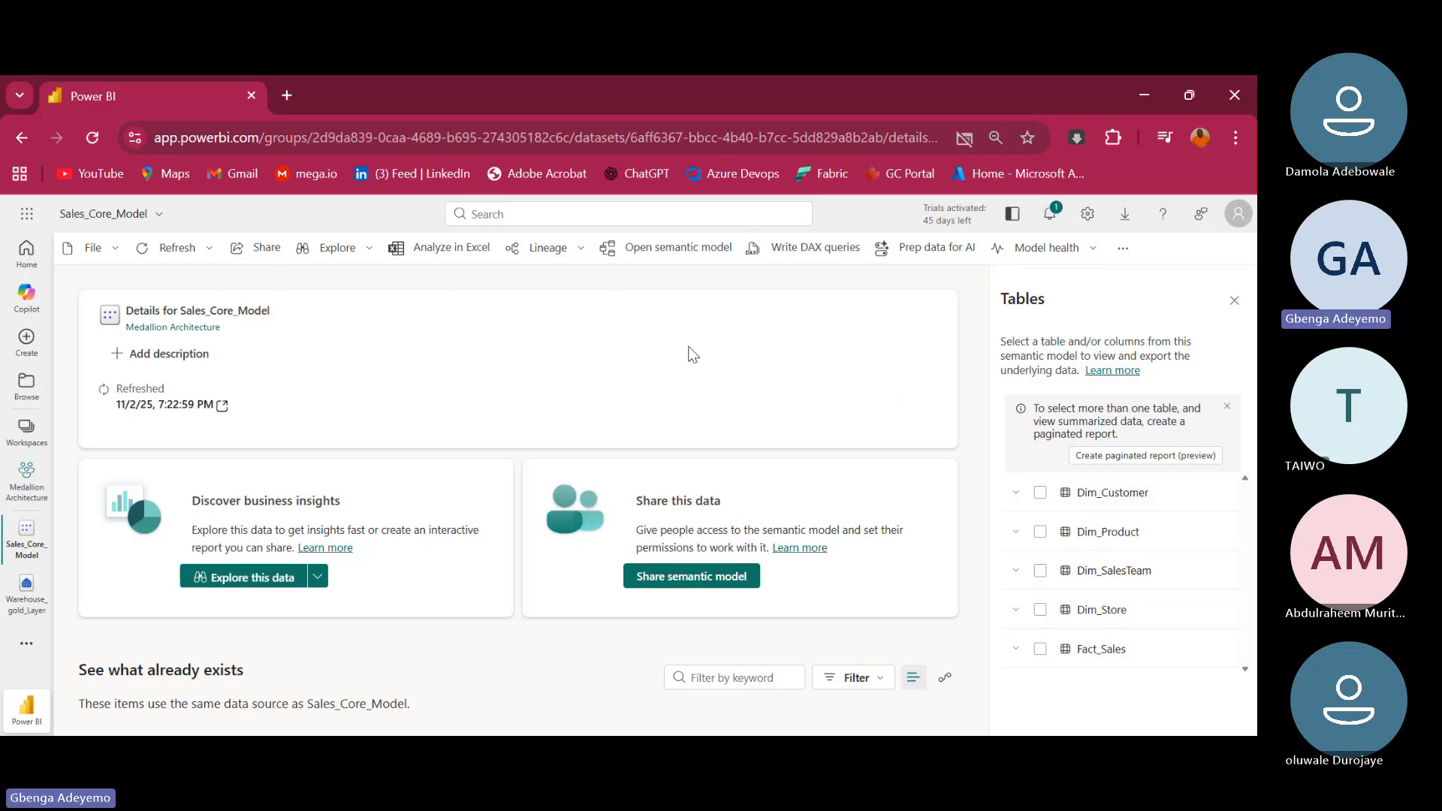
pyautogui.click(665, 252)
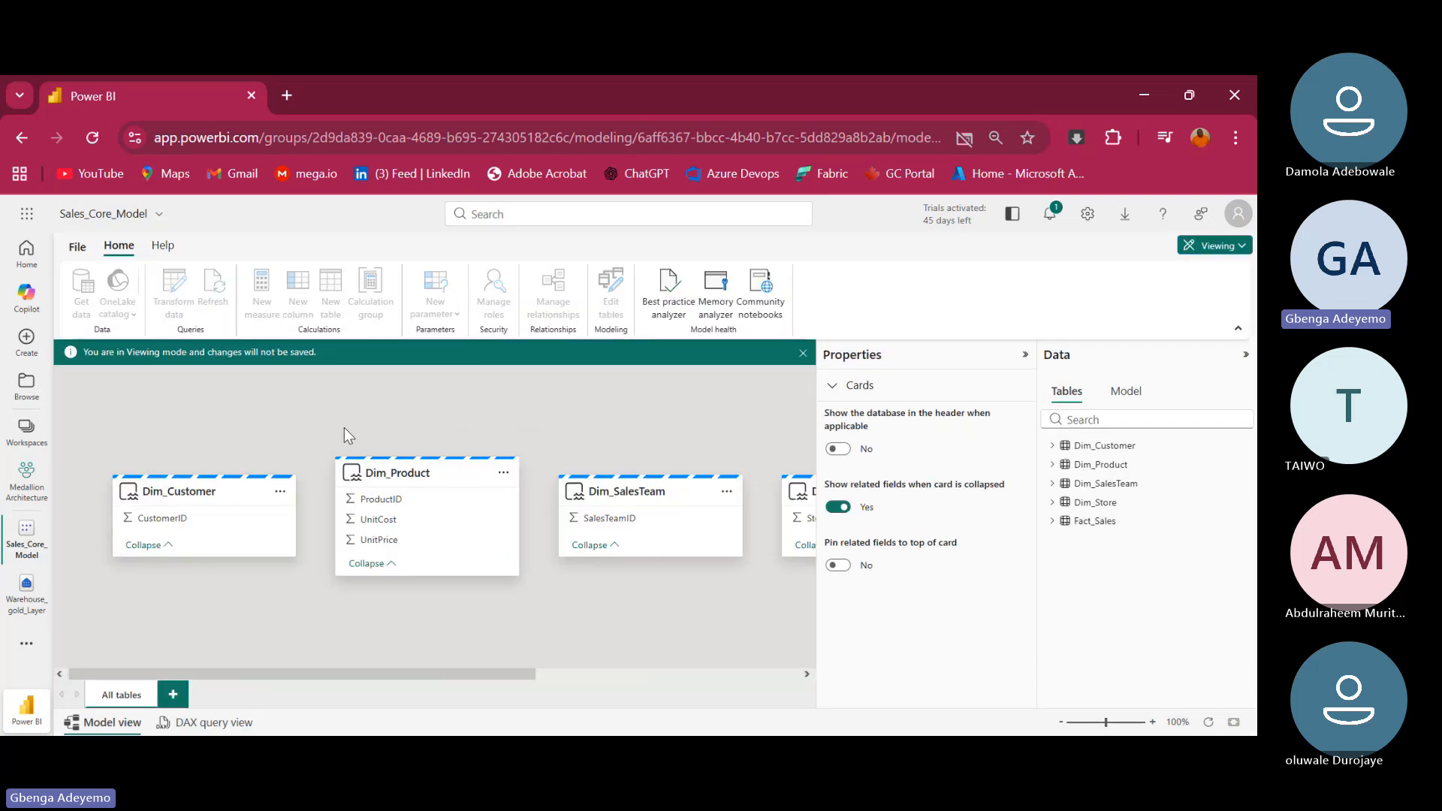
# Look across all the table cards in the model diagram and collapse the Properties pane
pyautogui.hscroll(1, 390, 424)
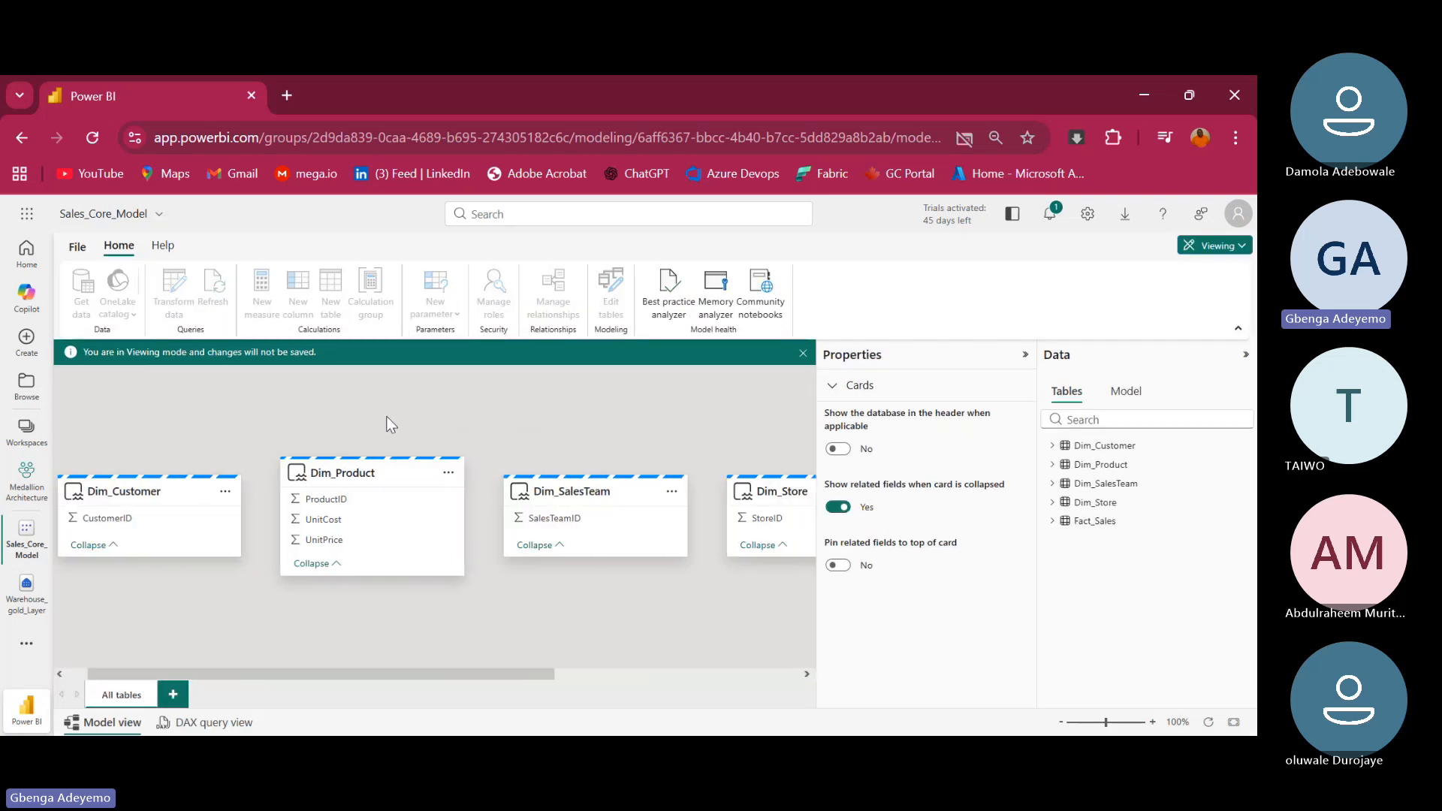
pyautogui.hscroll(7, 389, 424)
pyautogui.hscroll(-8, 390, 424)
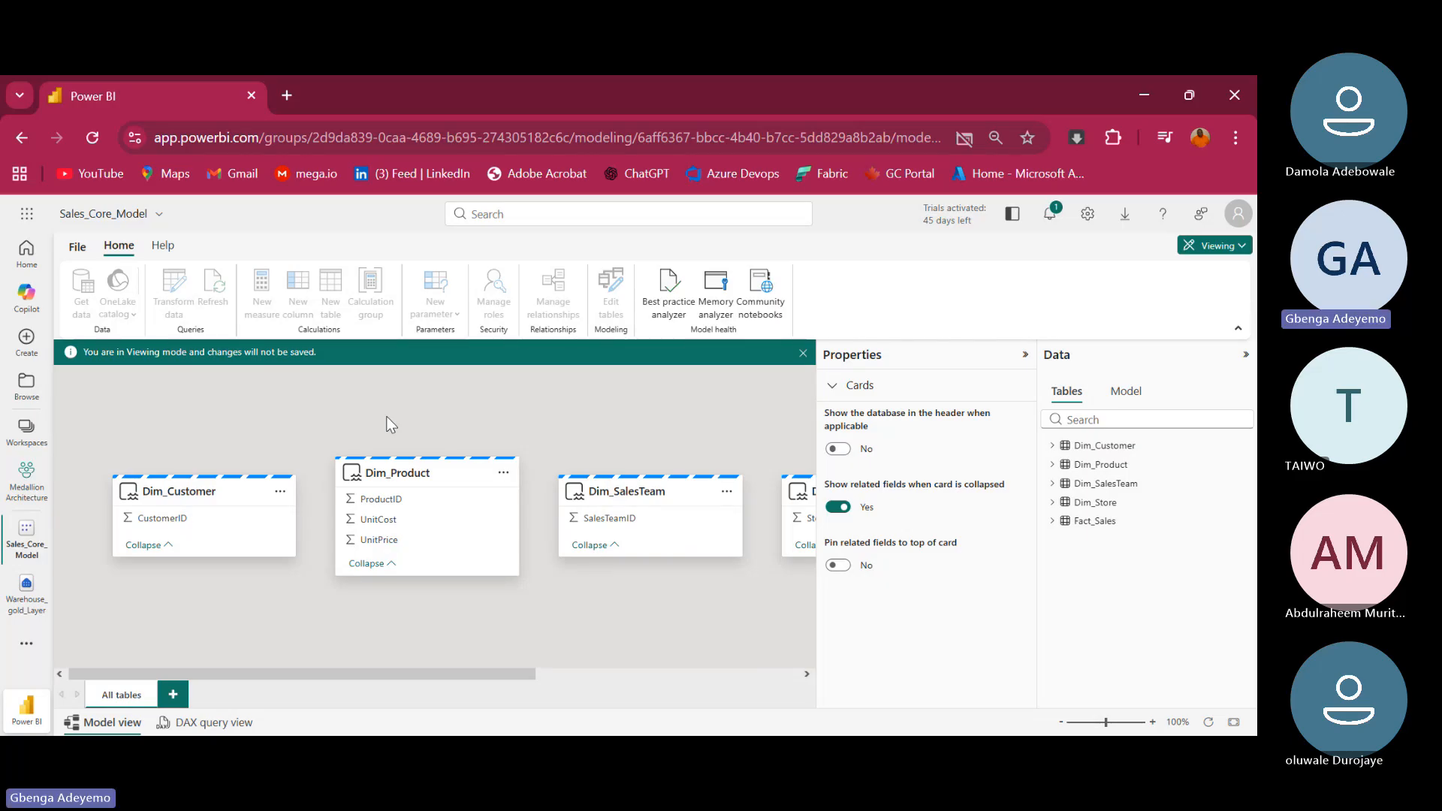
pyautogui.hscroll(6, 390, 425)
pyautogui.hscroll(-5, 390, 424)
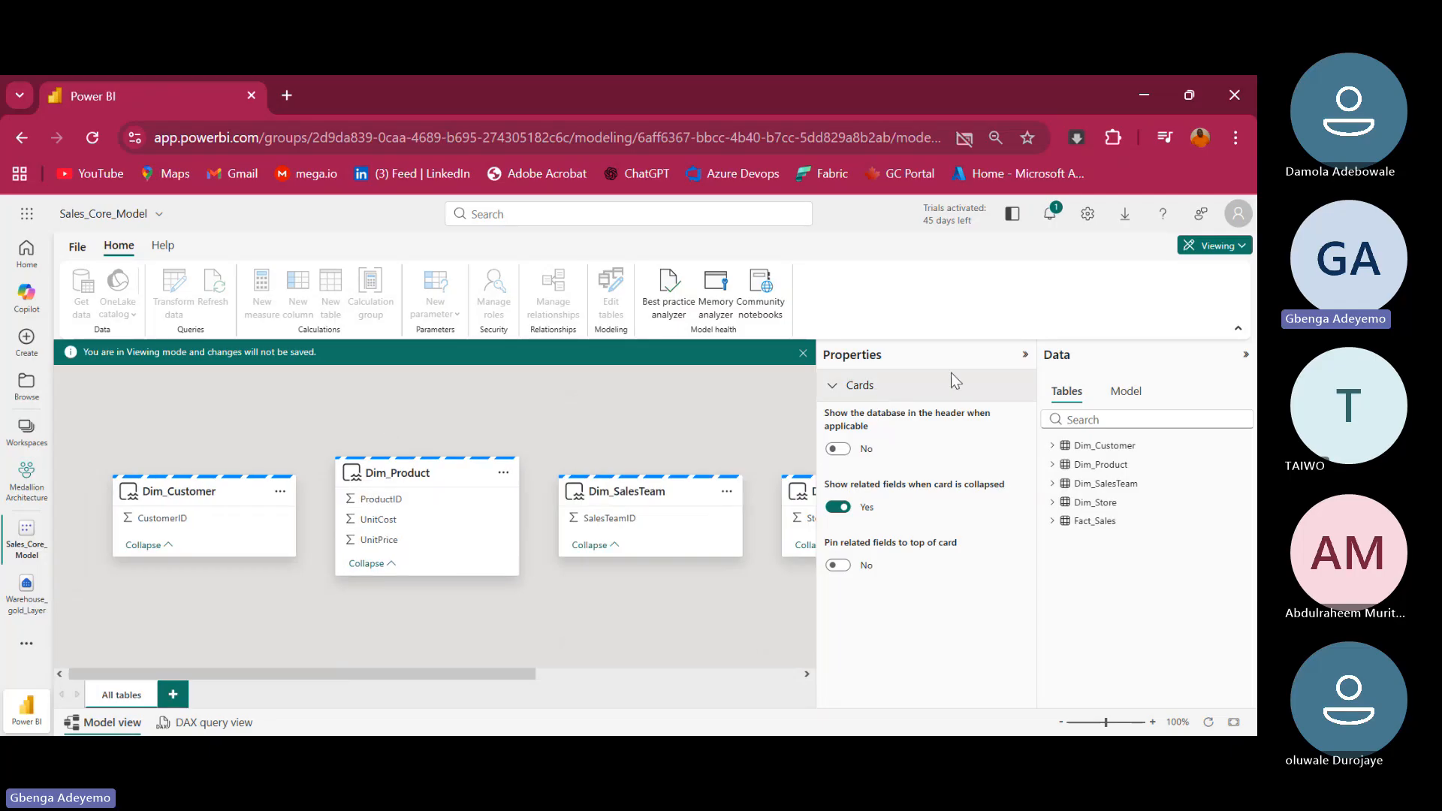
pyautogui.click(1028, 354)
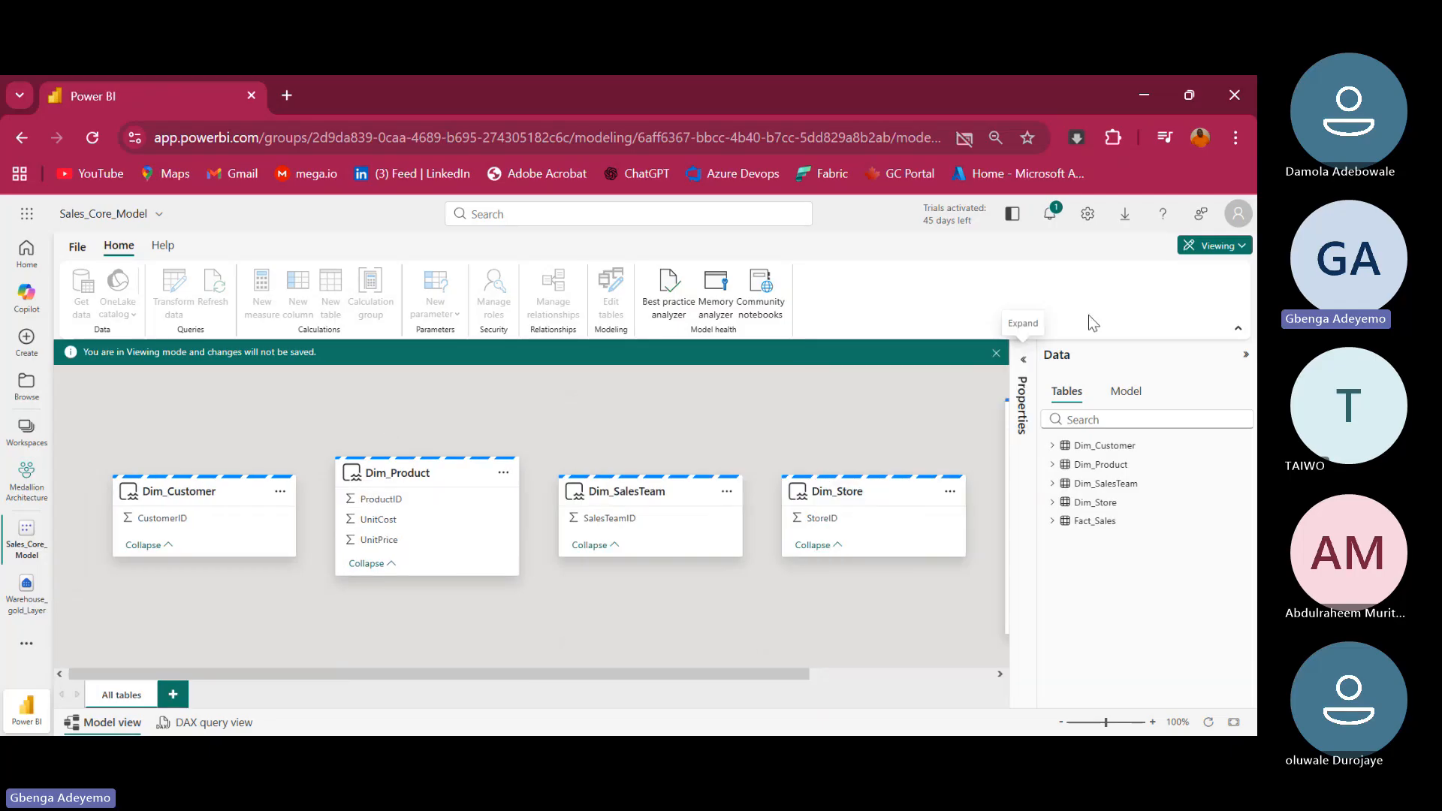
# Switch Sales_Core_Model from Viewing to Editing mode, and check the file options without choosing any
pyautogui.click(1224, 246)
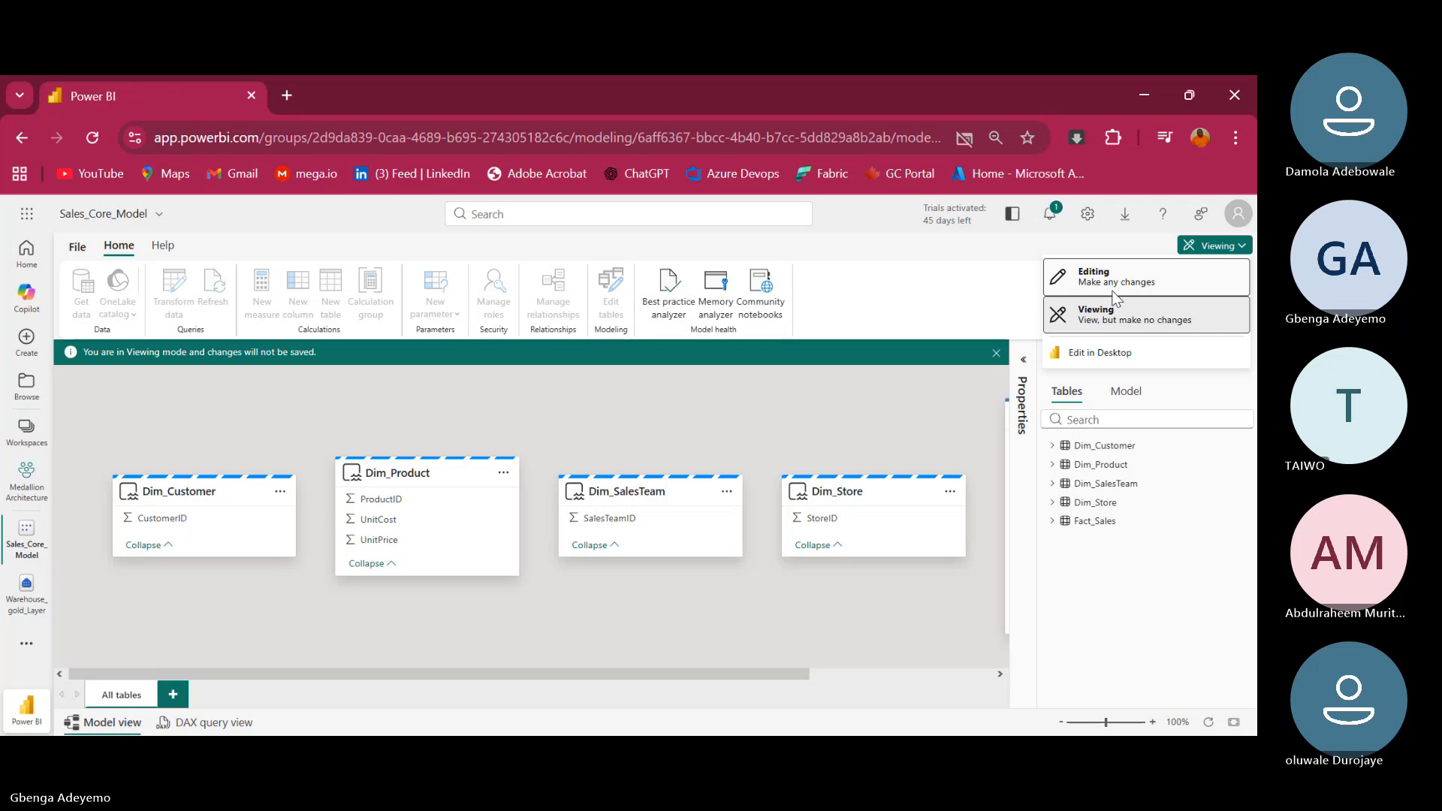
pyautogui.click(1085, 282)
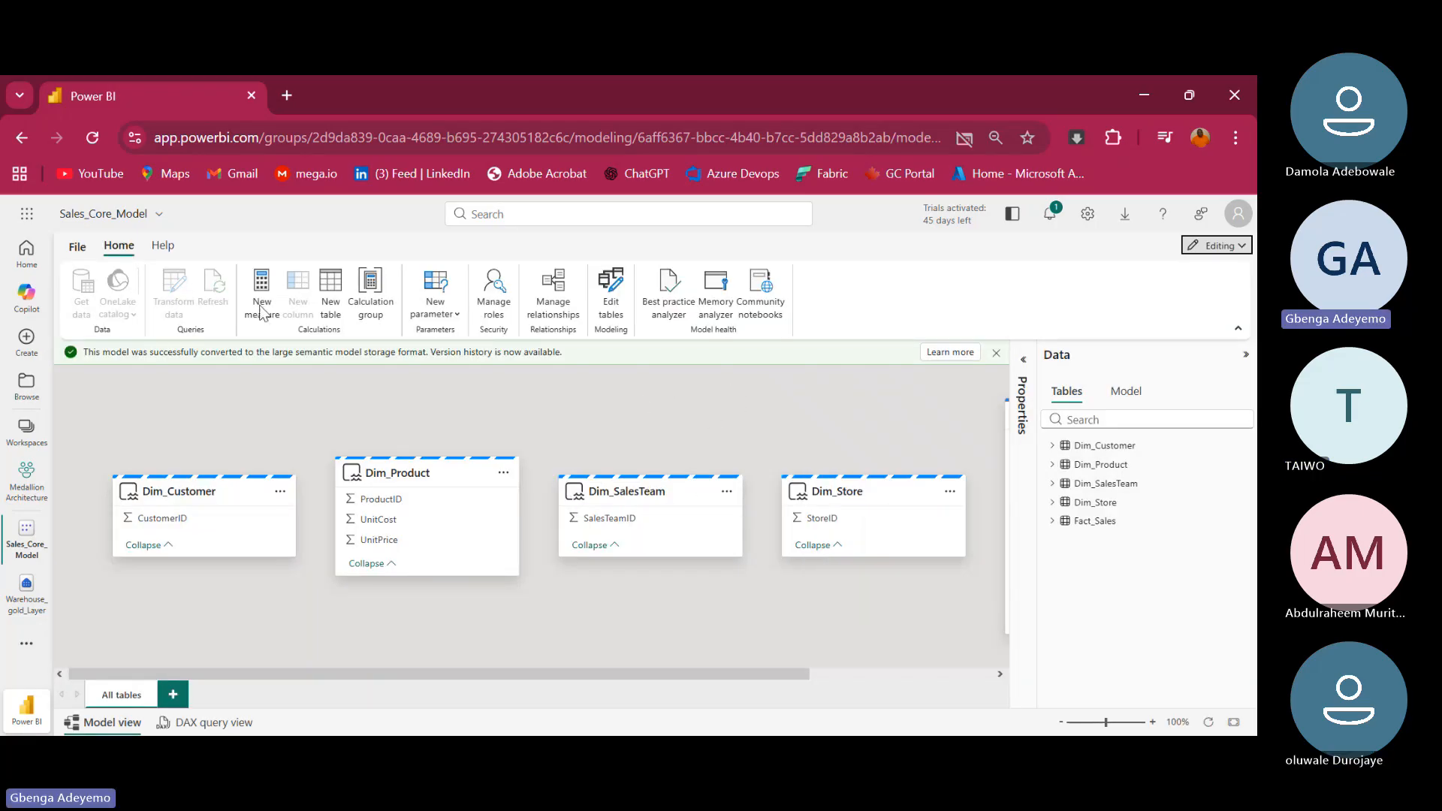
pyautogui.click(68, 251)
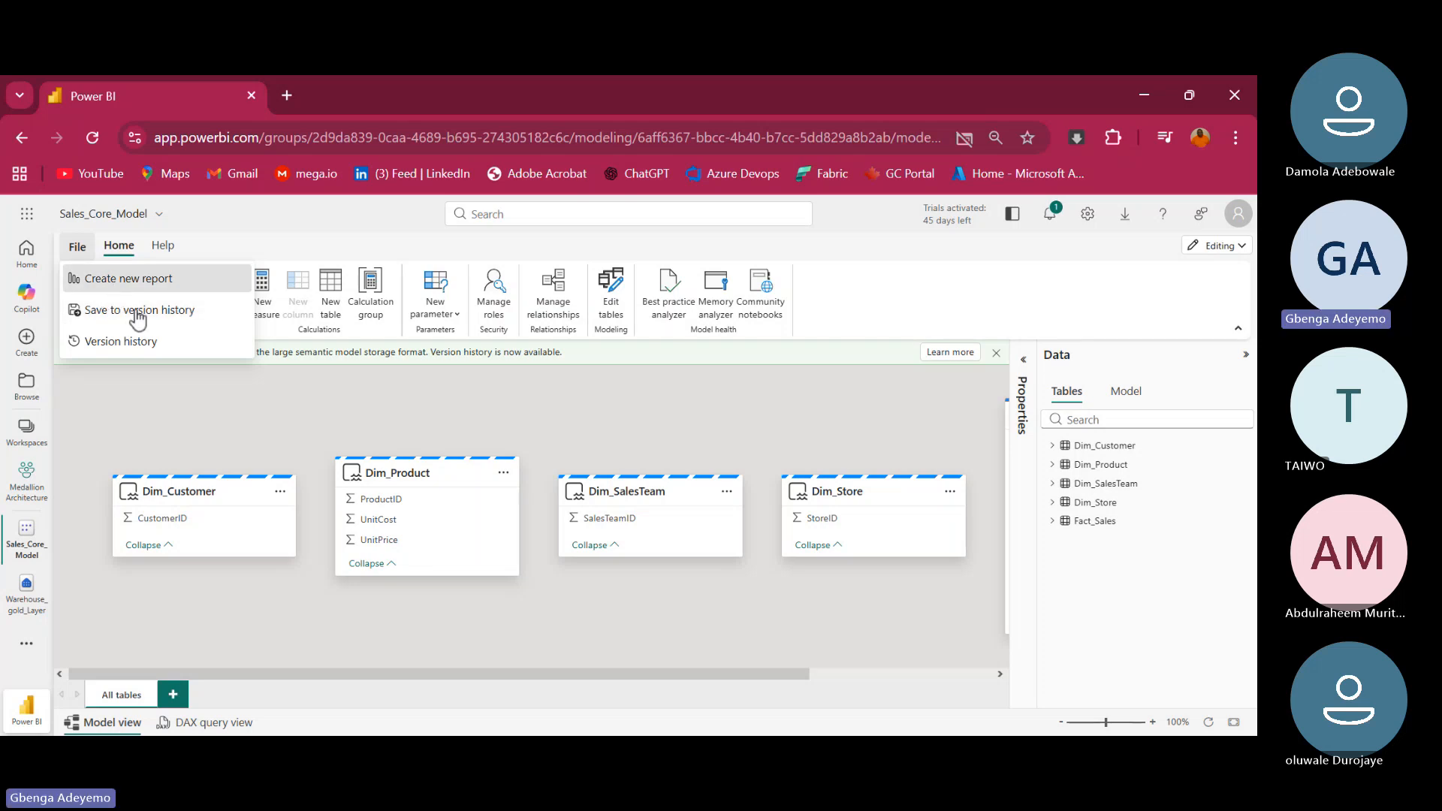
pyautogui.click(189, 490)
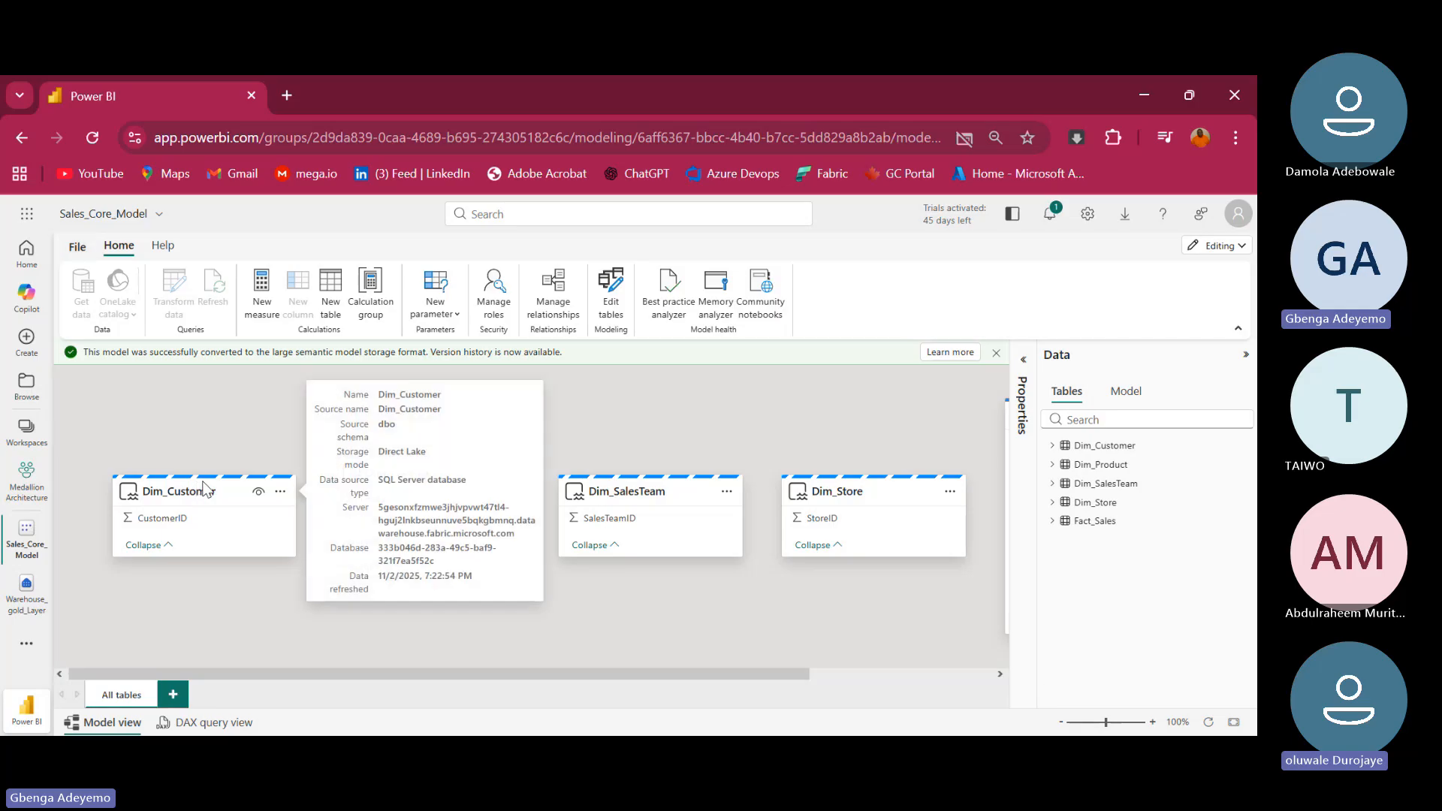
# Arrange the diagram with Fact_Sales in the middle, Dim_Customer above Dim_Product on its left, and Dim_SalesTeam above Dim_Store on its right
pyautogui.moveTo(204, 488); pyautogui.dragTo(204, 413)
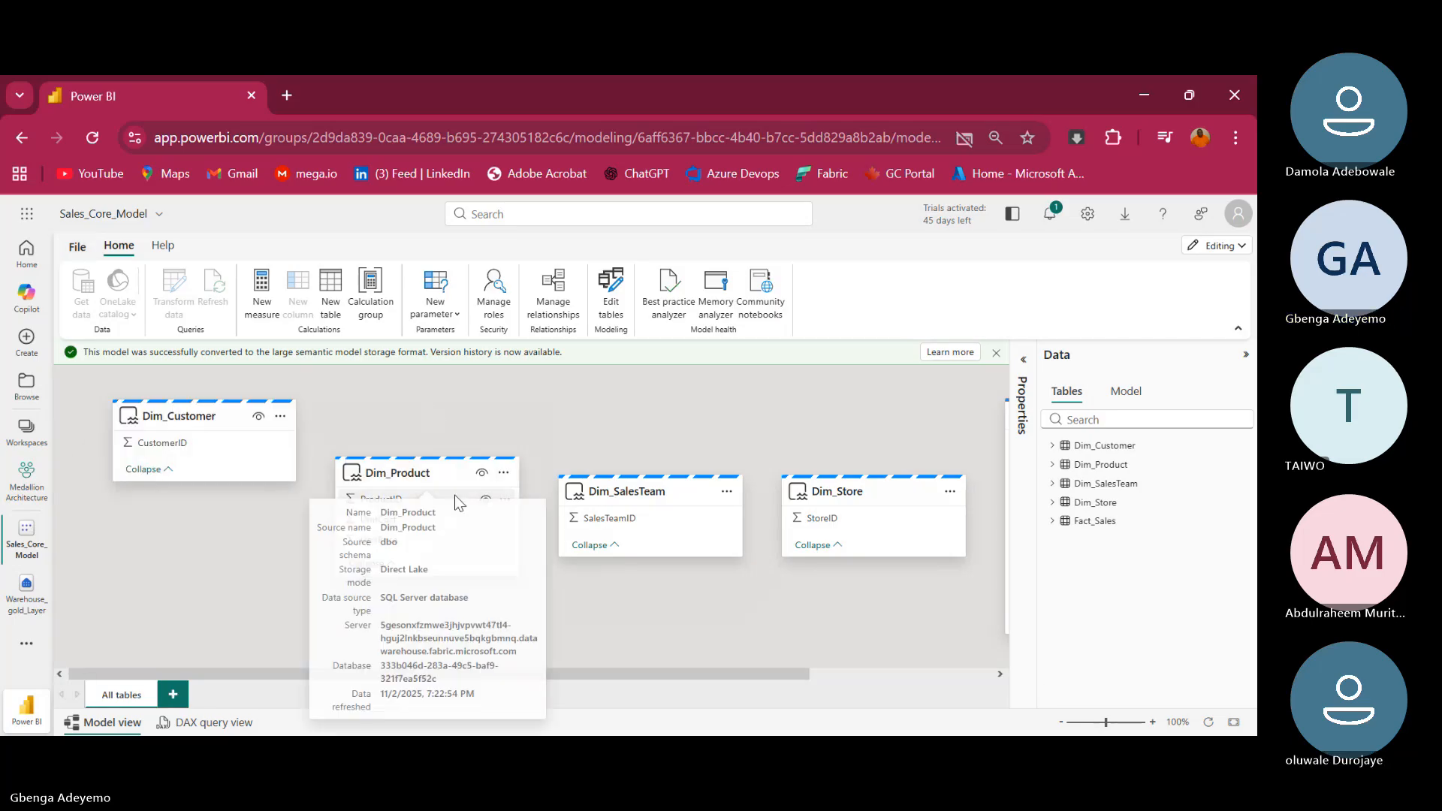
pyautogui.moveTo(422, 468); pyautogui.dragTo(201, 521)
pyautogui.moveTo(660, 484); pyautogui.dragTo(726, 411)
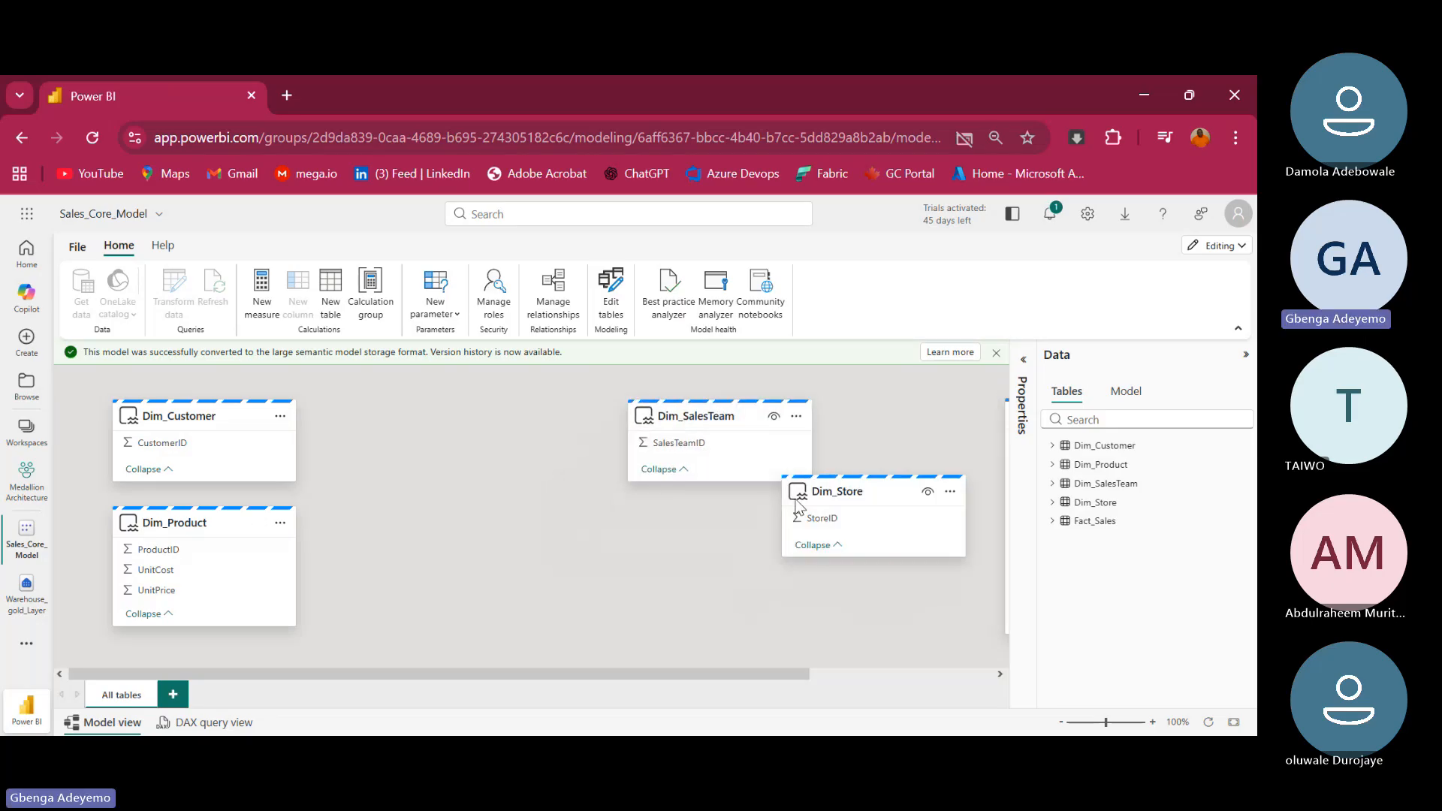
pyautogui.moveTo(857, 505); pyautogui.dragTo(692, 583)
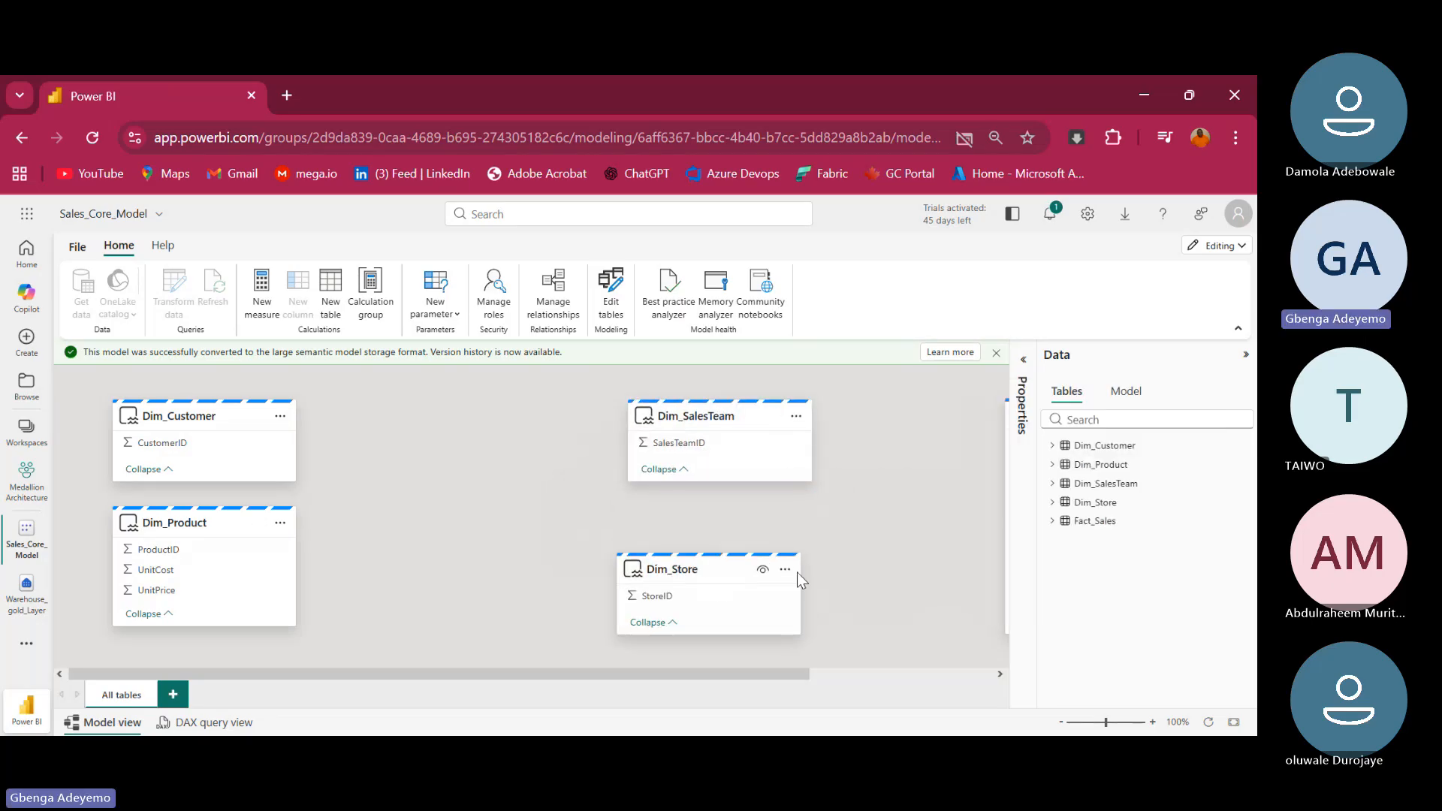
pyautogui.moveTo(768, 683); pyautogui.dragTo(910, 681)
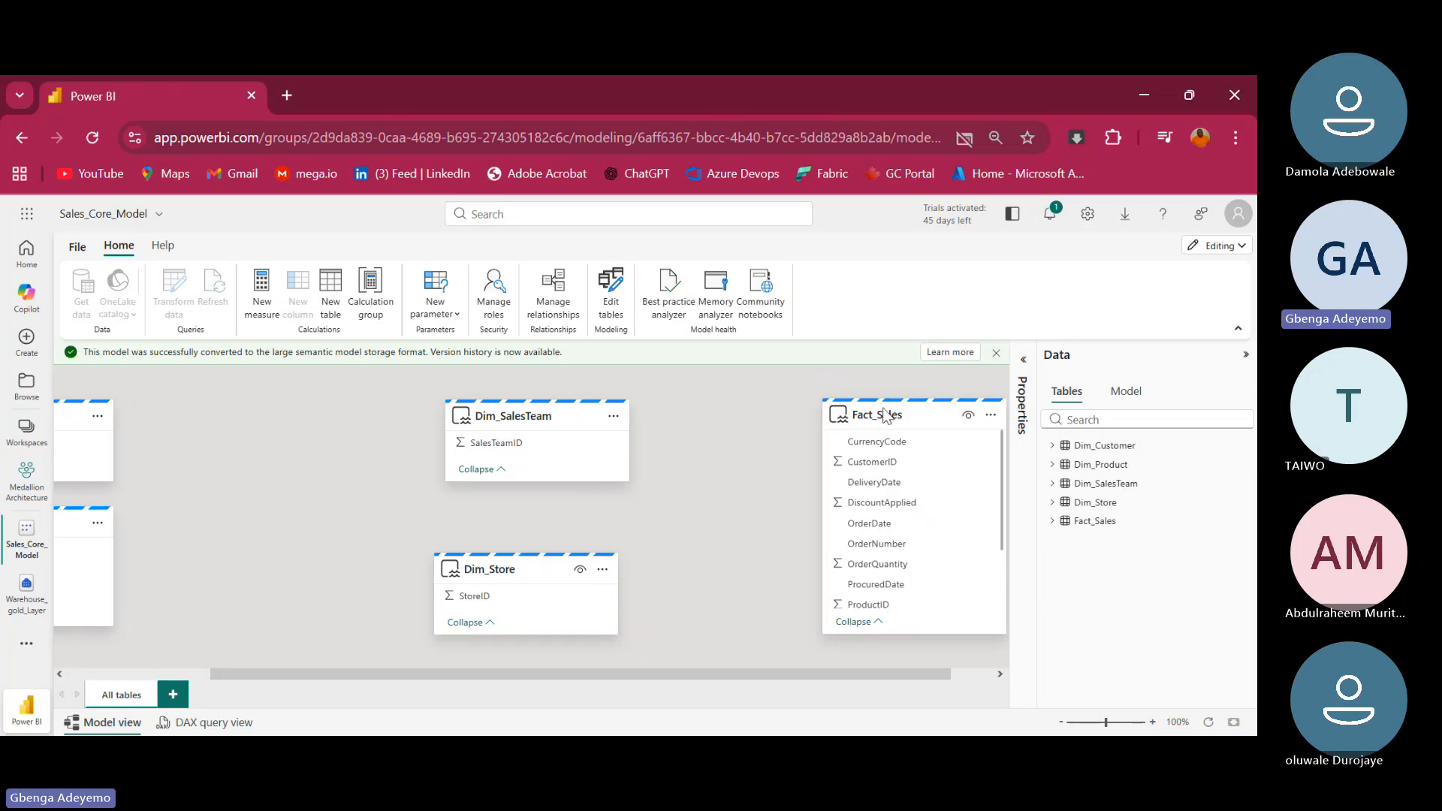
pyautogui.moveTo(910, 415); pyautogui.dragTo(458, 413)
pyautogui.moveTo(458, 413)
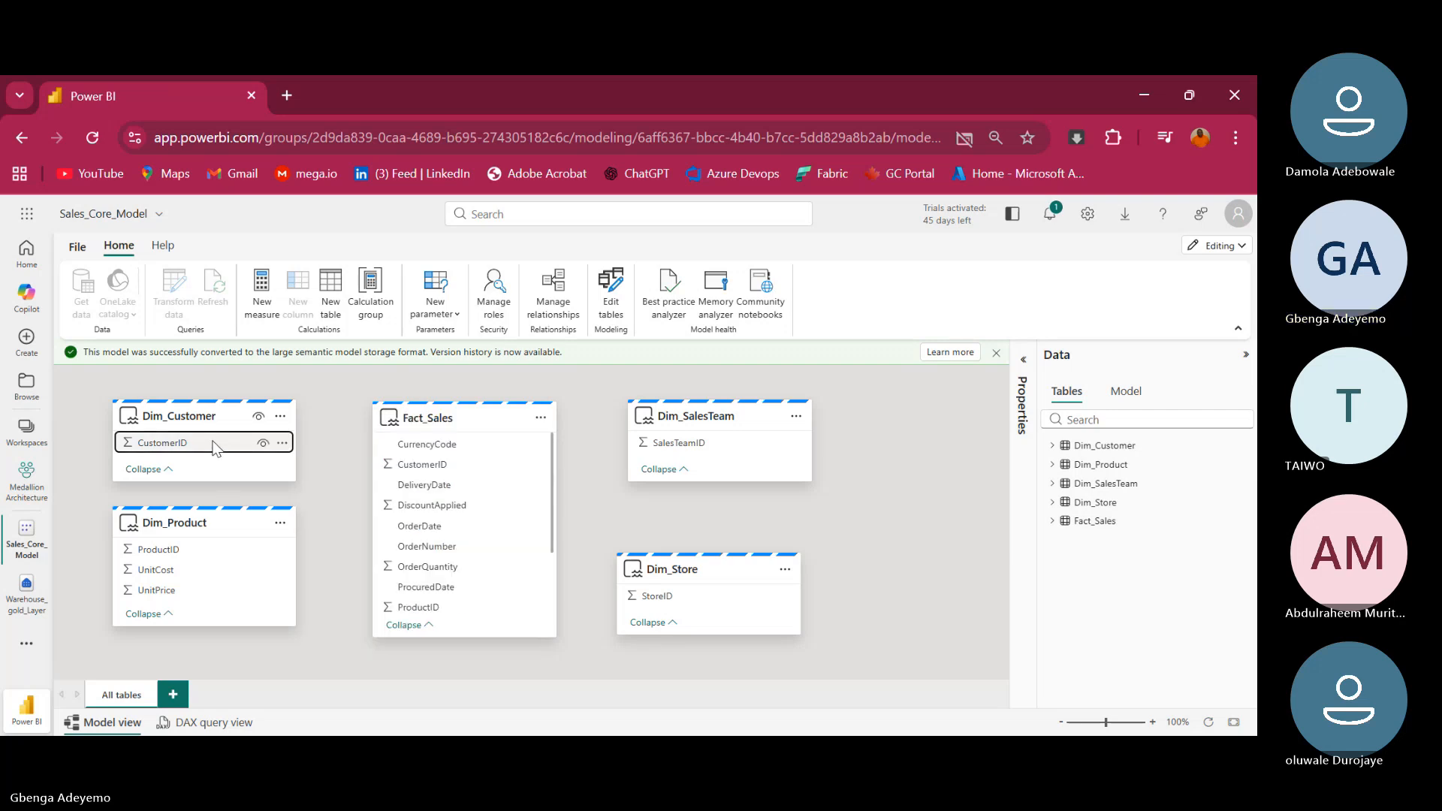
# Relate Dim_Customer to Fact_Sales on CustomerID as an active one-to-many, single-direction relationship that assumes referential integrity
pyautogui.moveTo(213, 449); pyautogui.dragTo(504, 464)
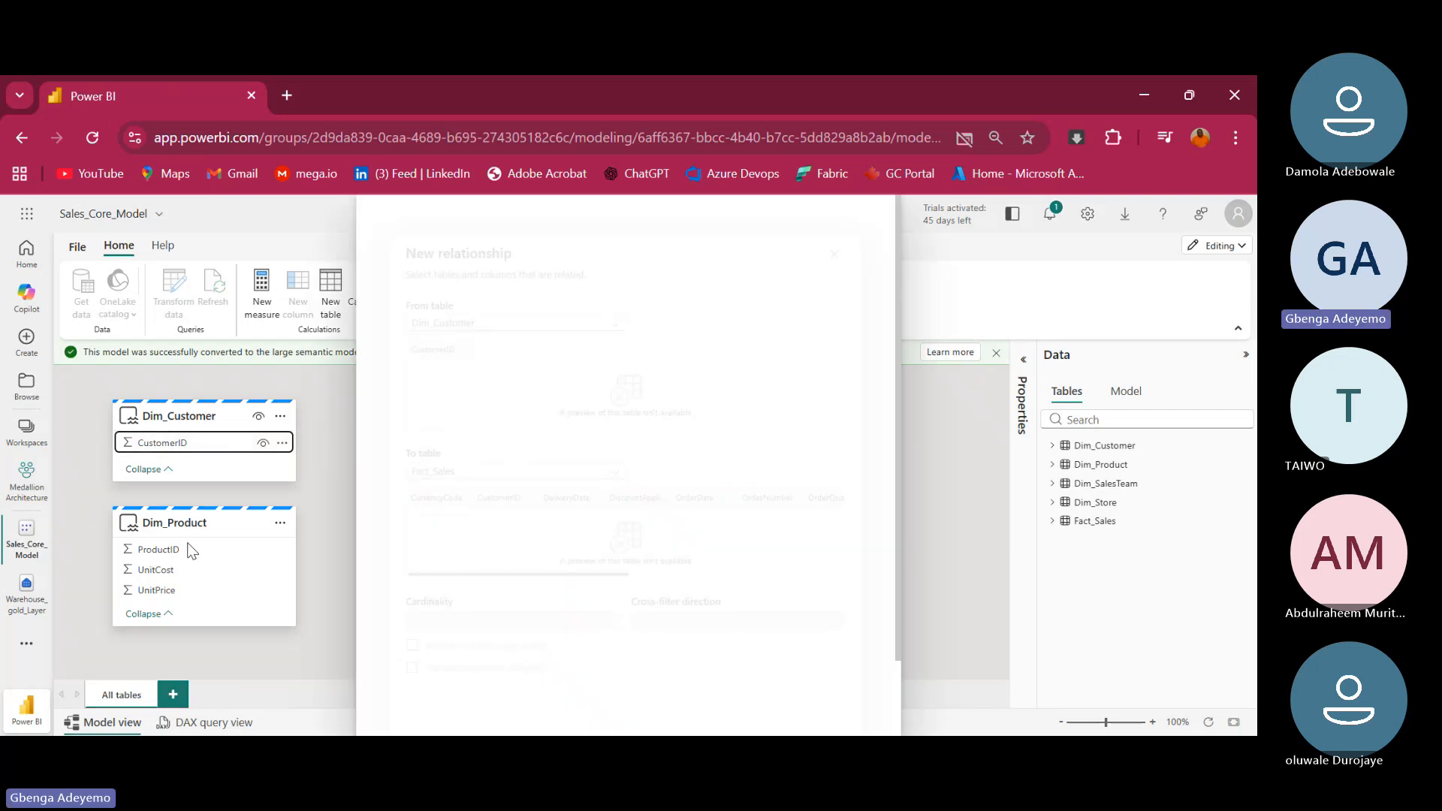
pyautogui.scroll(-2, 754, 626)
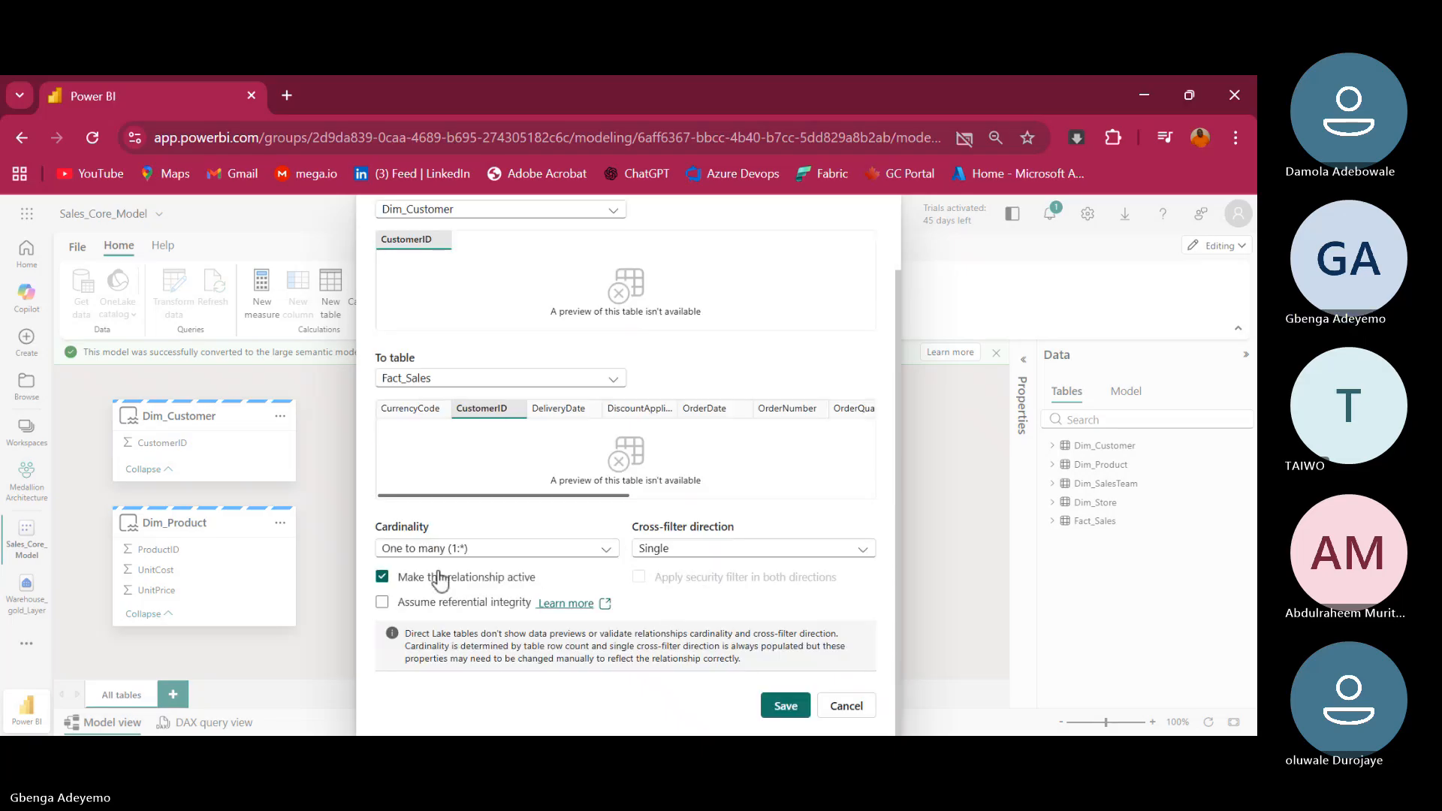
pyautogui.click(418, 605)
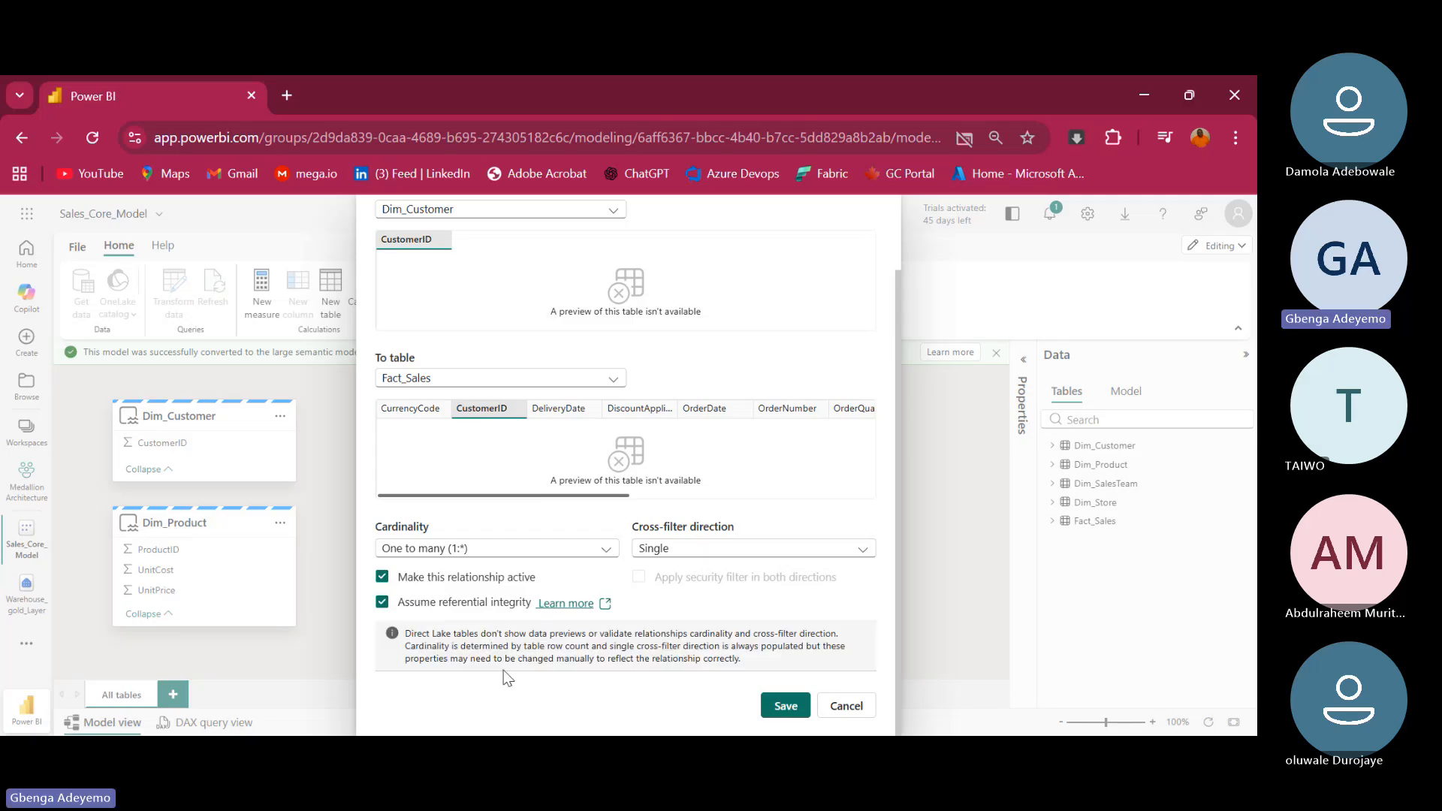
pyautogui.scroll(1, 504, 678)
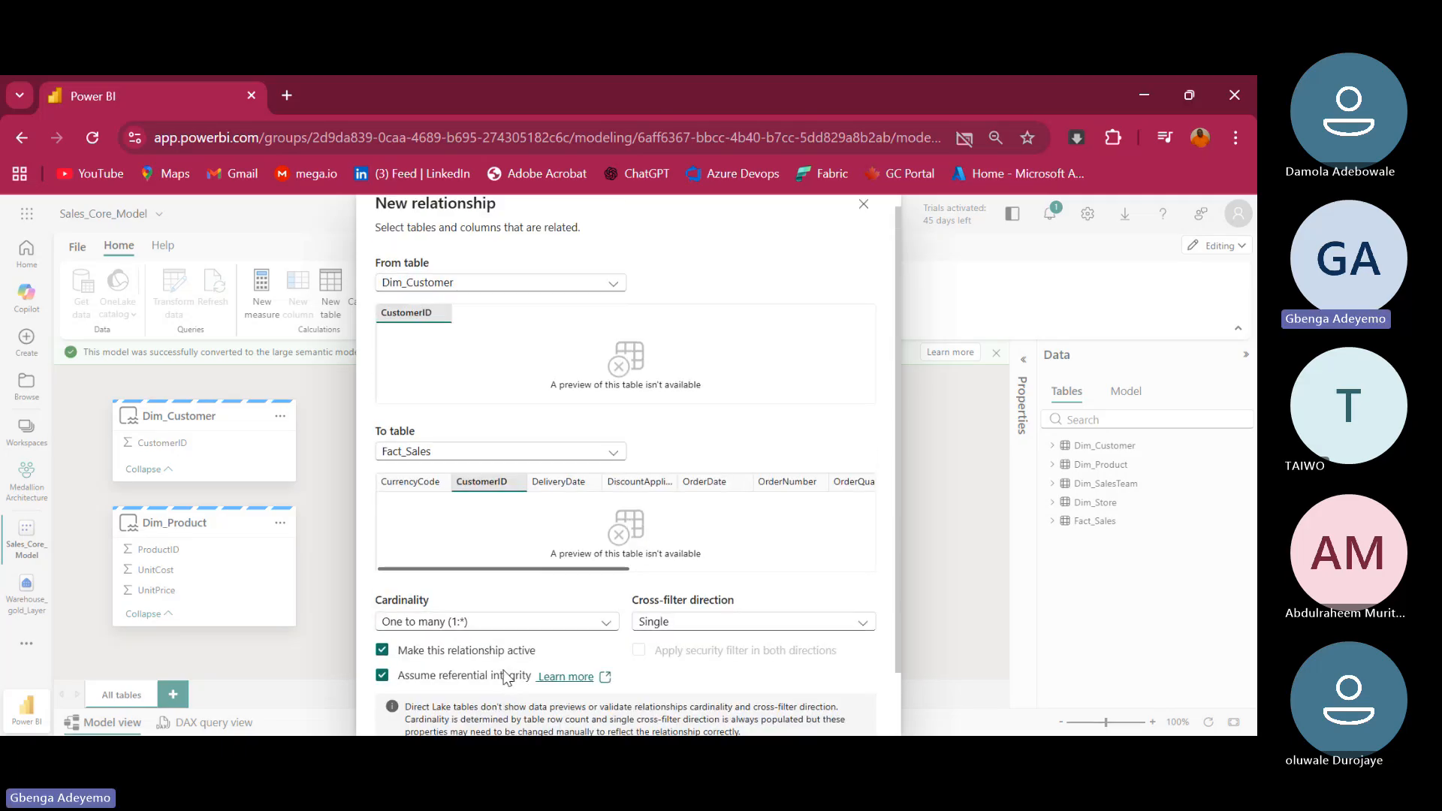
pyautogui.scroll(-1, 505, 678)
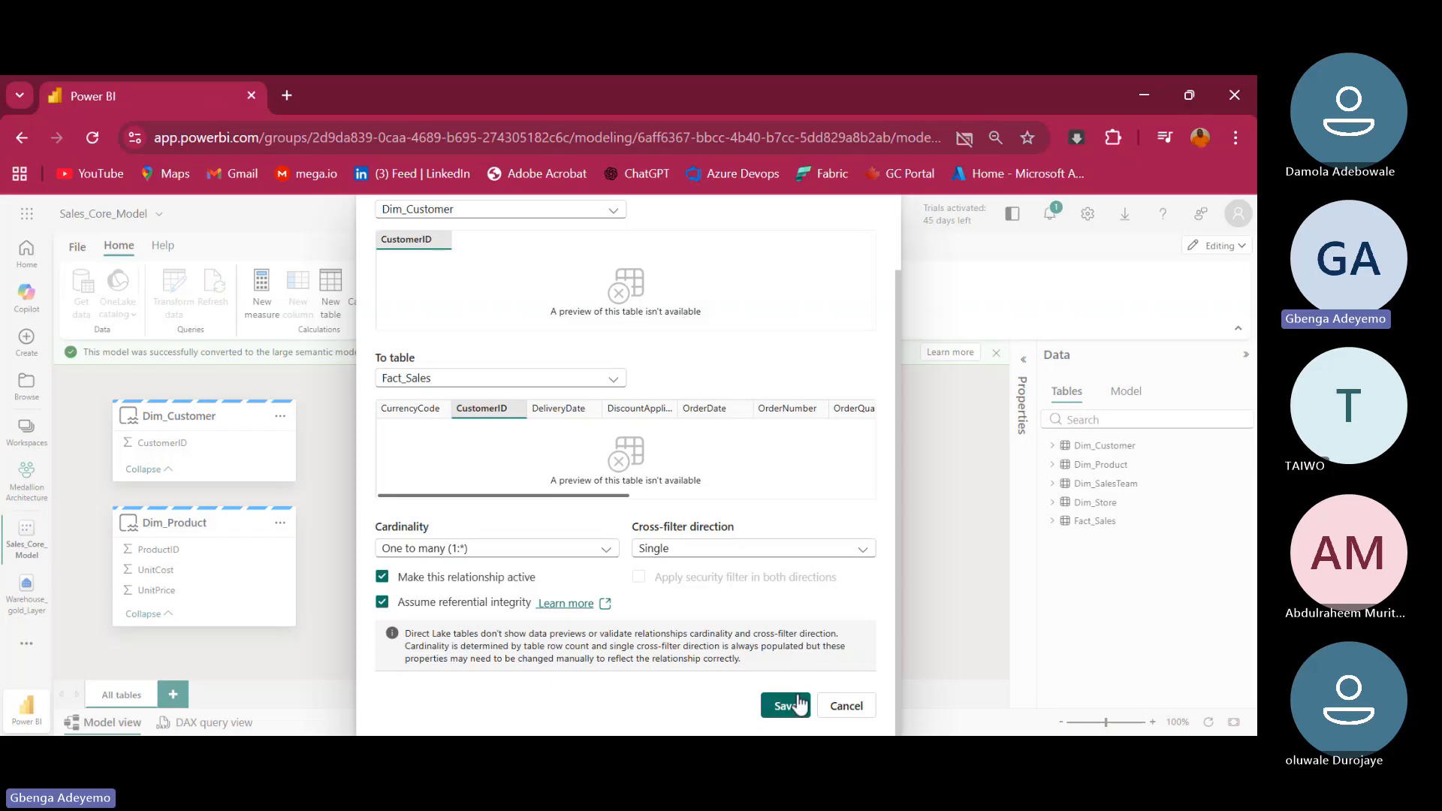
pyautogui.click(788, 706)
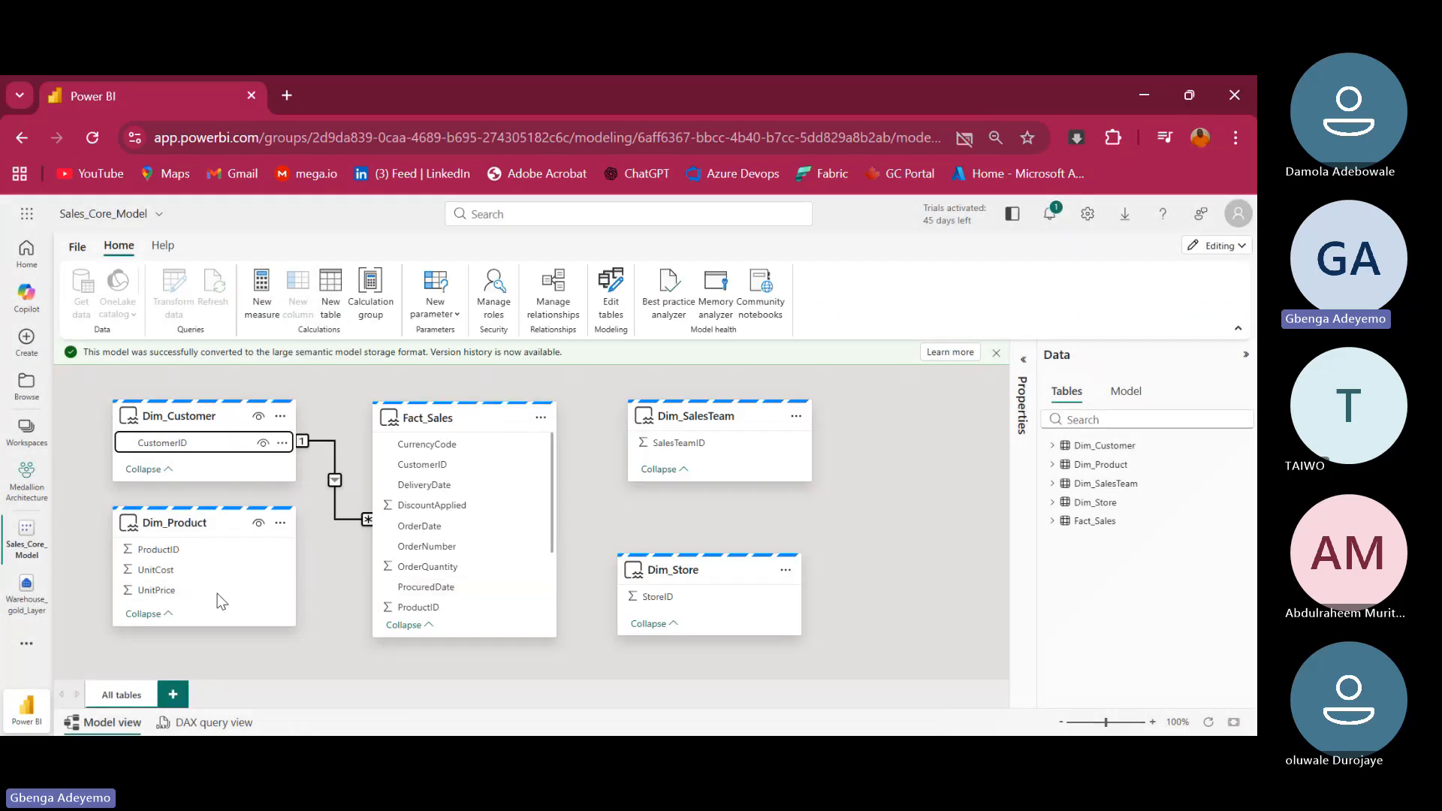
# Relate Dim_Product to Fact_Sales on ProductID as an active one-to-many, single-direction relationship that assumes referential integrity
pyautogui.moveTo(189, 553); pyautogui.dragTo(479, 519)
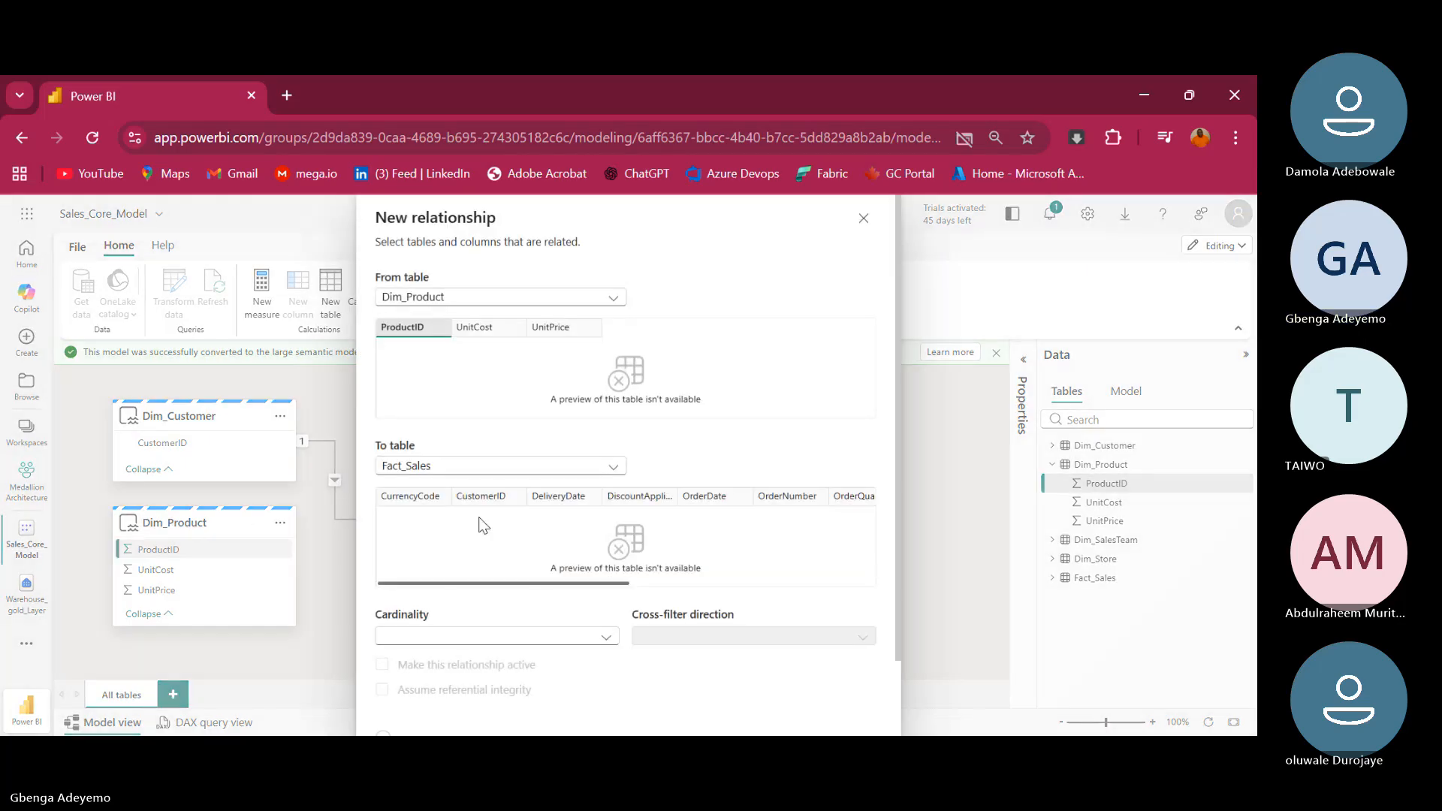
pyautogui.scroll(-1, 782, 682)
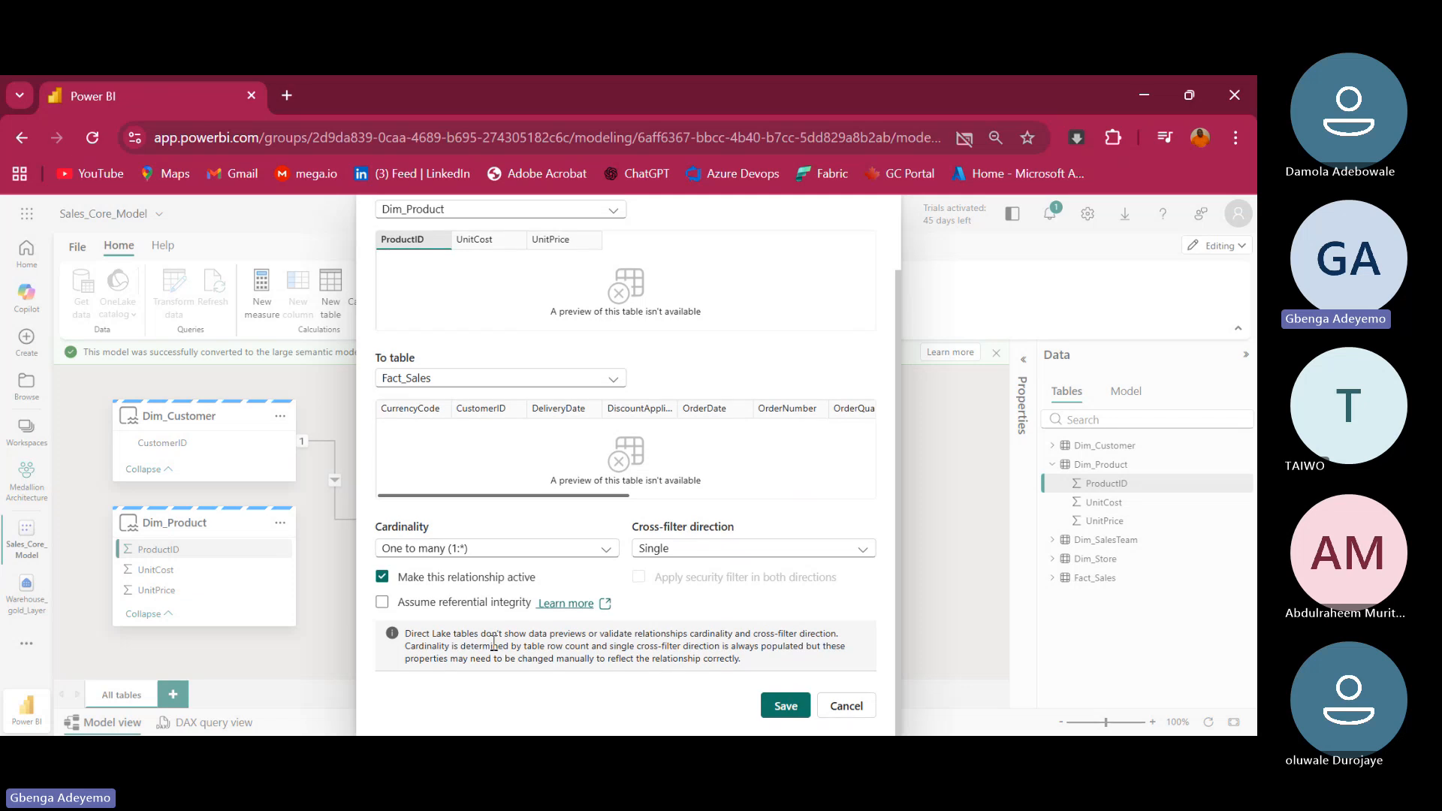
pyautogui.click(454, 612)
pyautogui.scroll(1, 727, 680)
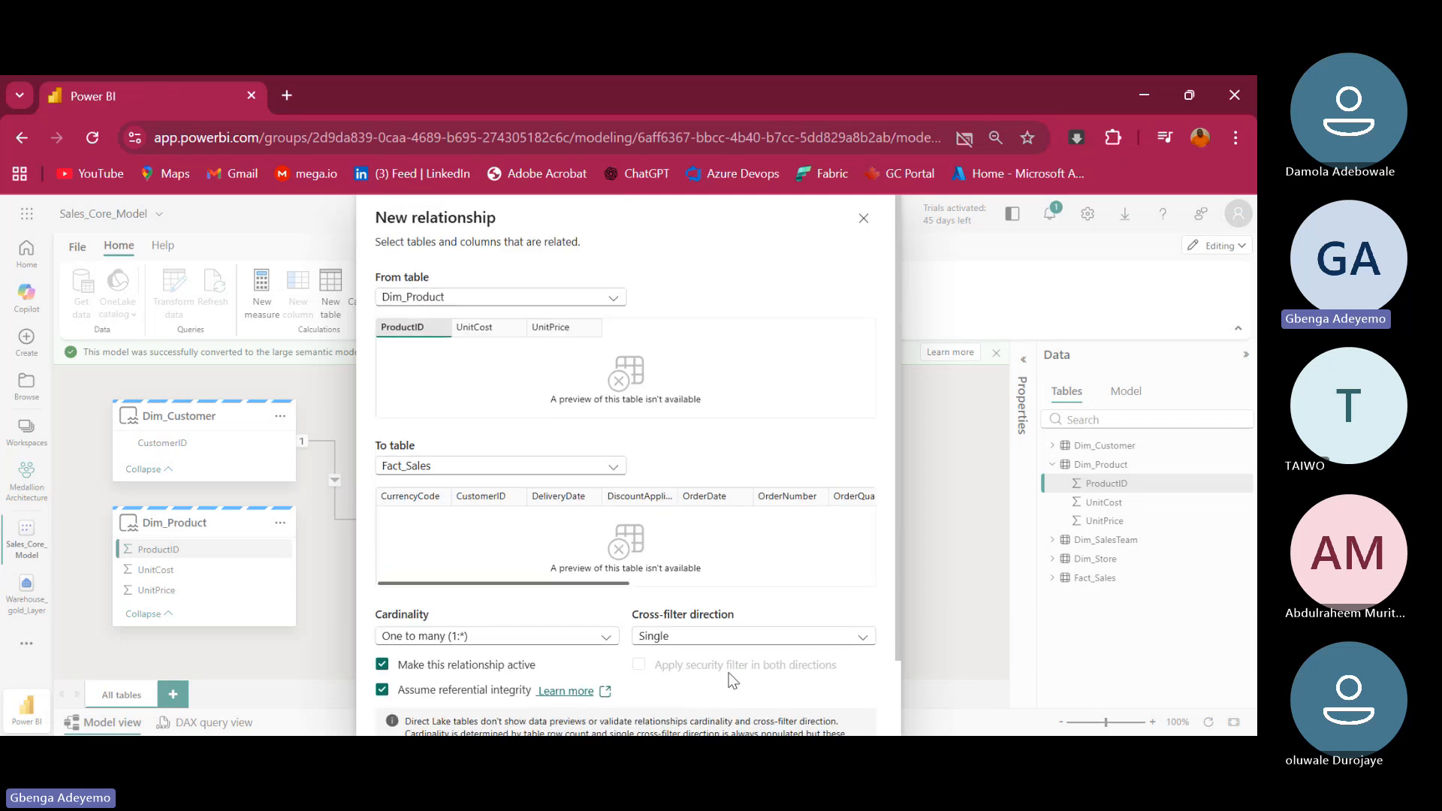
pyautogui.moveTo(585, 584); pyautogui.dragTo(819, 560)
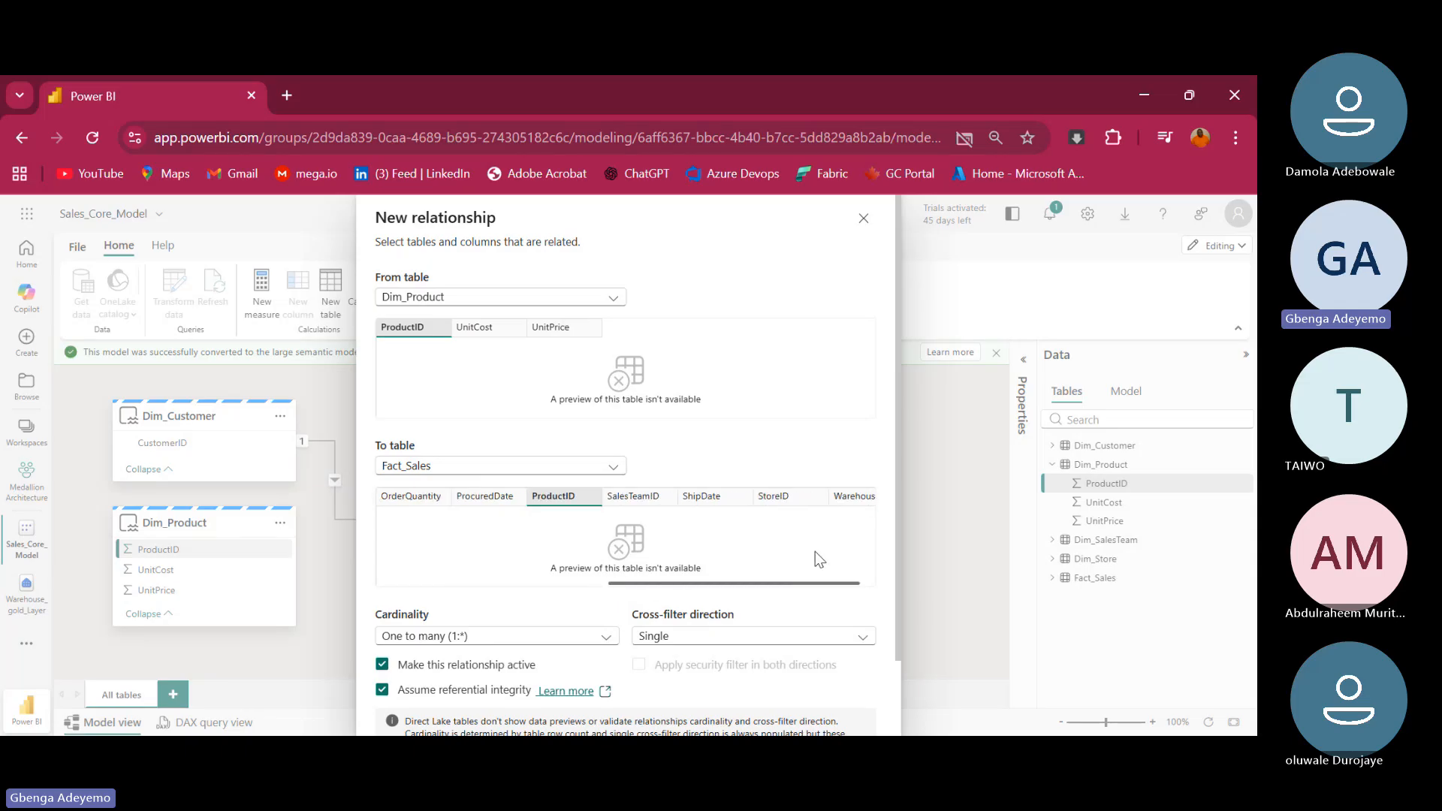
pyautogui.scroll(-1, 819, 456)
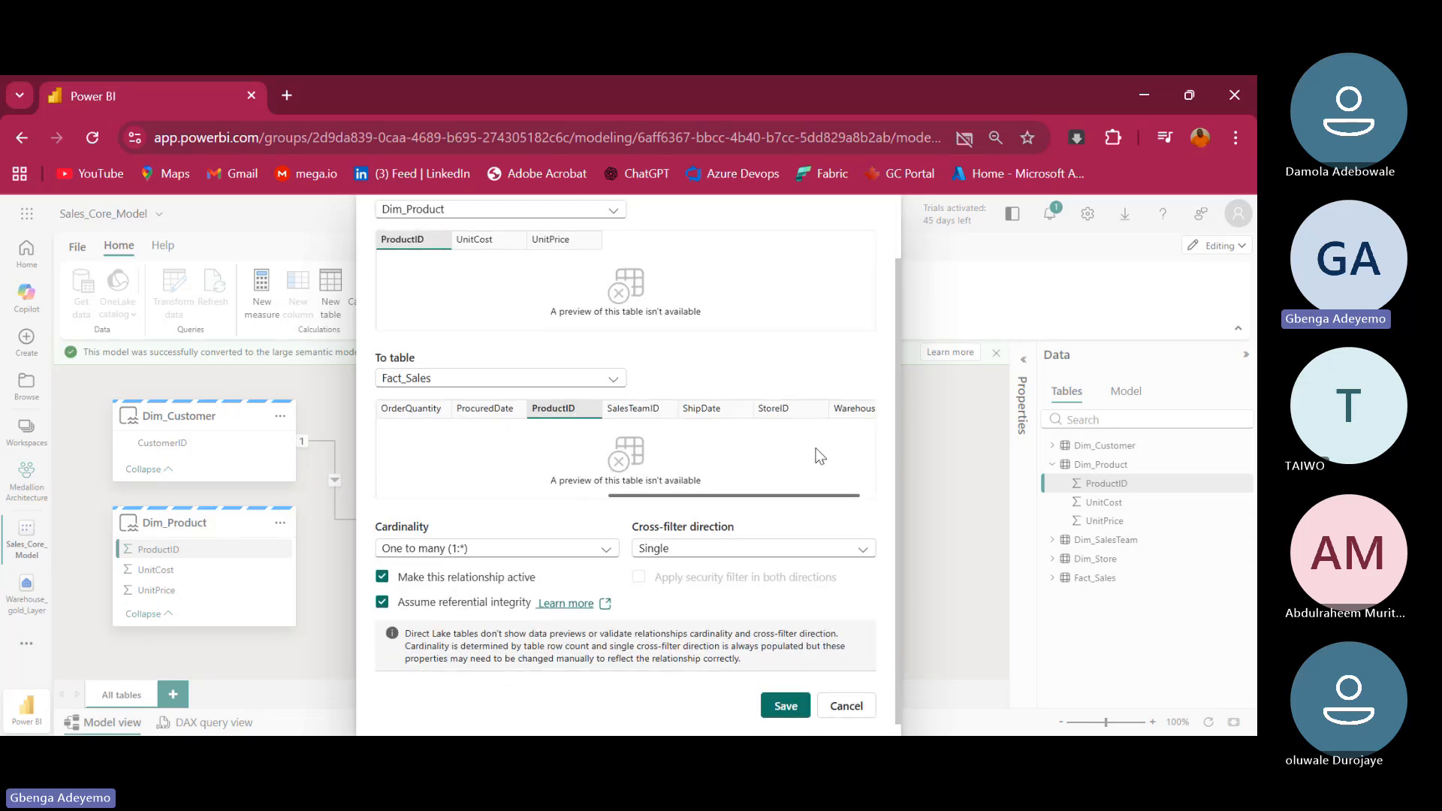
pyautogui.click(777, 704)
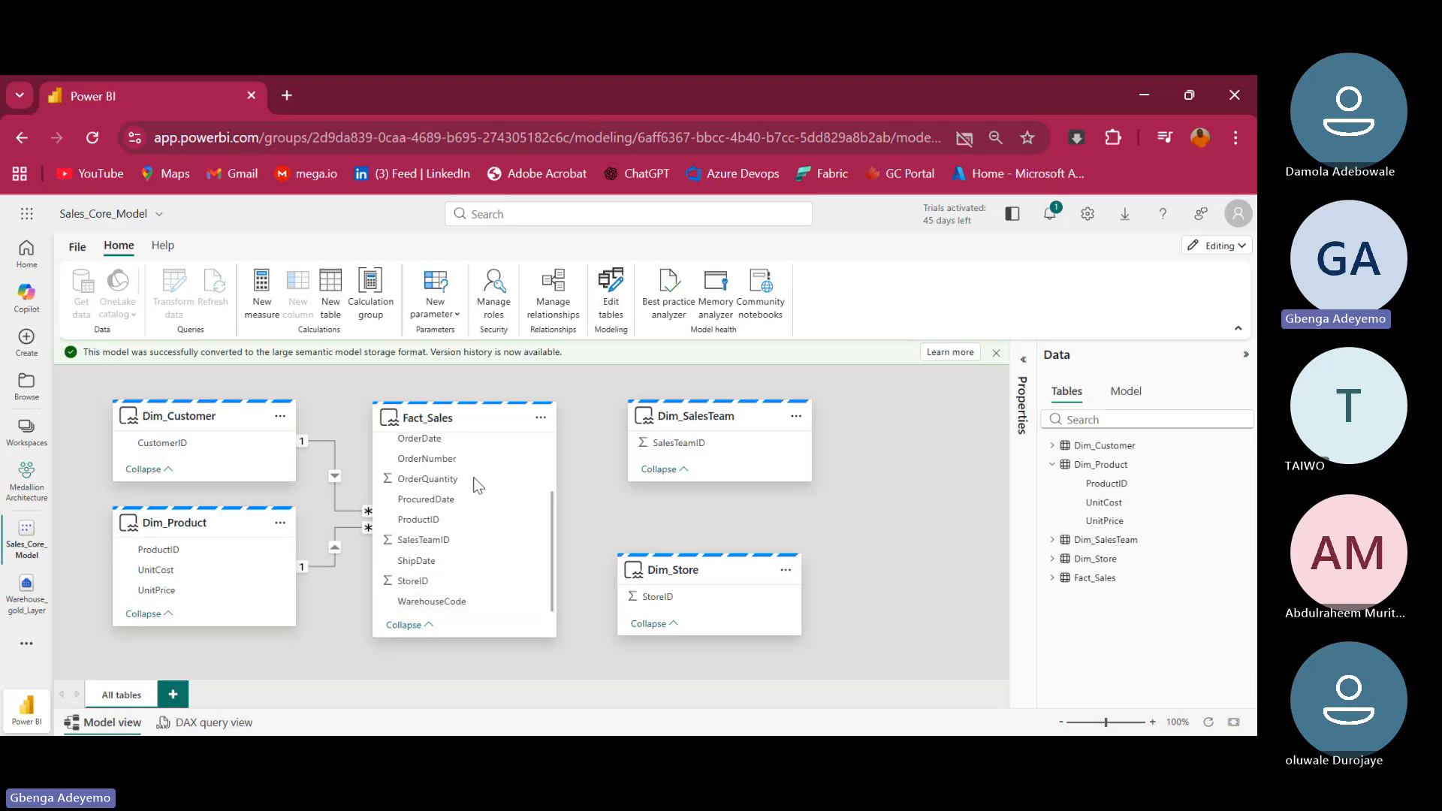
# Relate Dim_SalesTeam to Fact_Sales on SalesTeamID as an active one-to-many, single-direction relationship that assumes referential integrity
pyautogui.moveTo(731, 437); pyautogui.dragTo(482, 537)
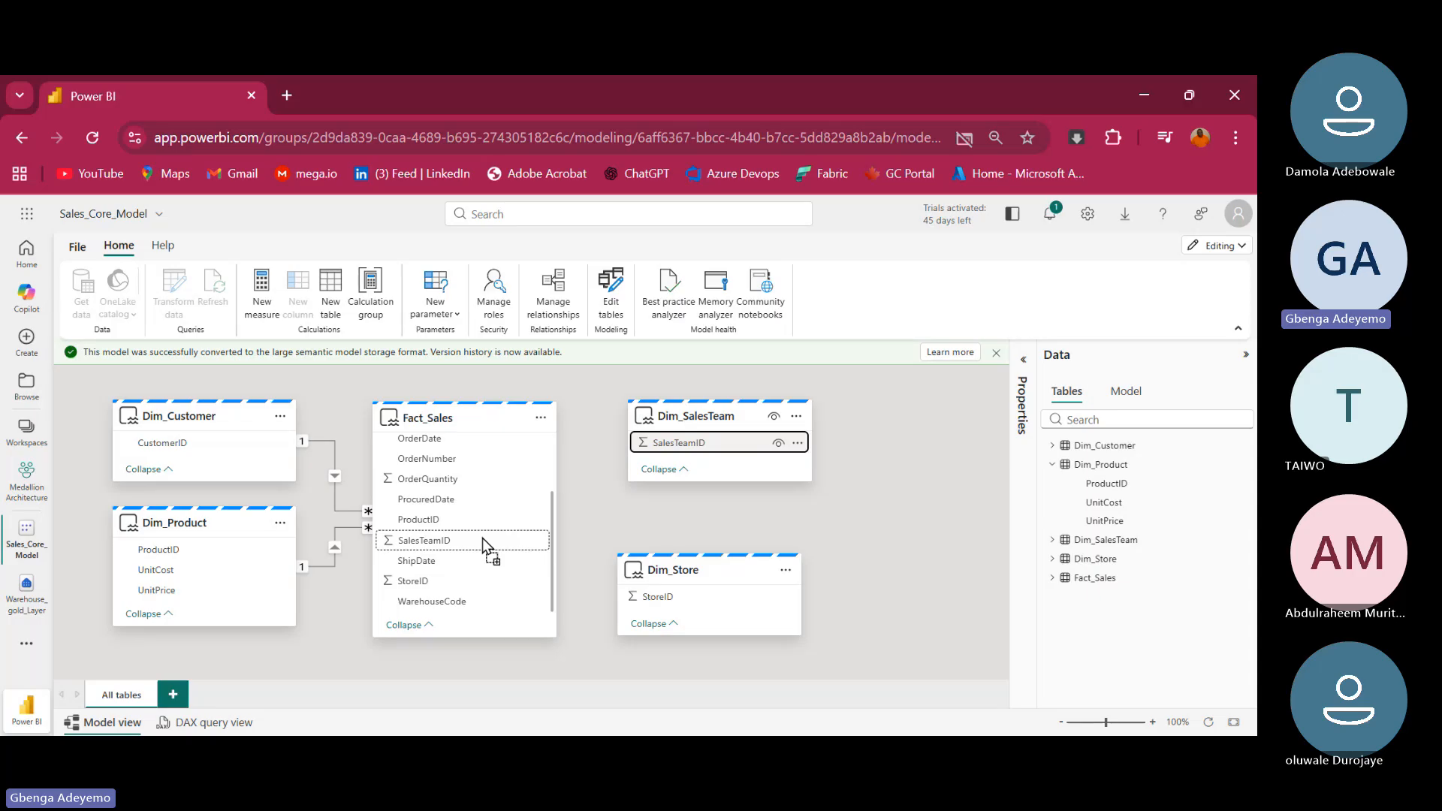
pyautogui.scroll(-2, 638, 638)
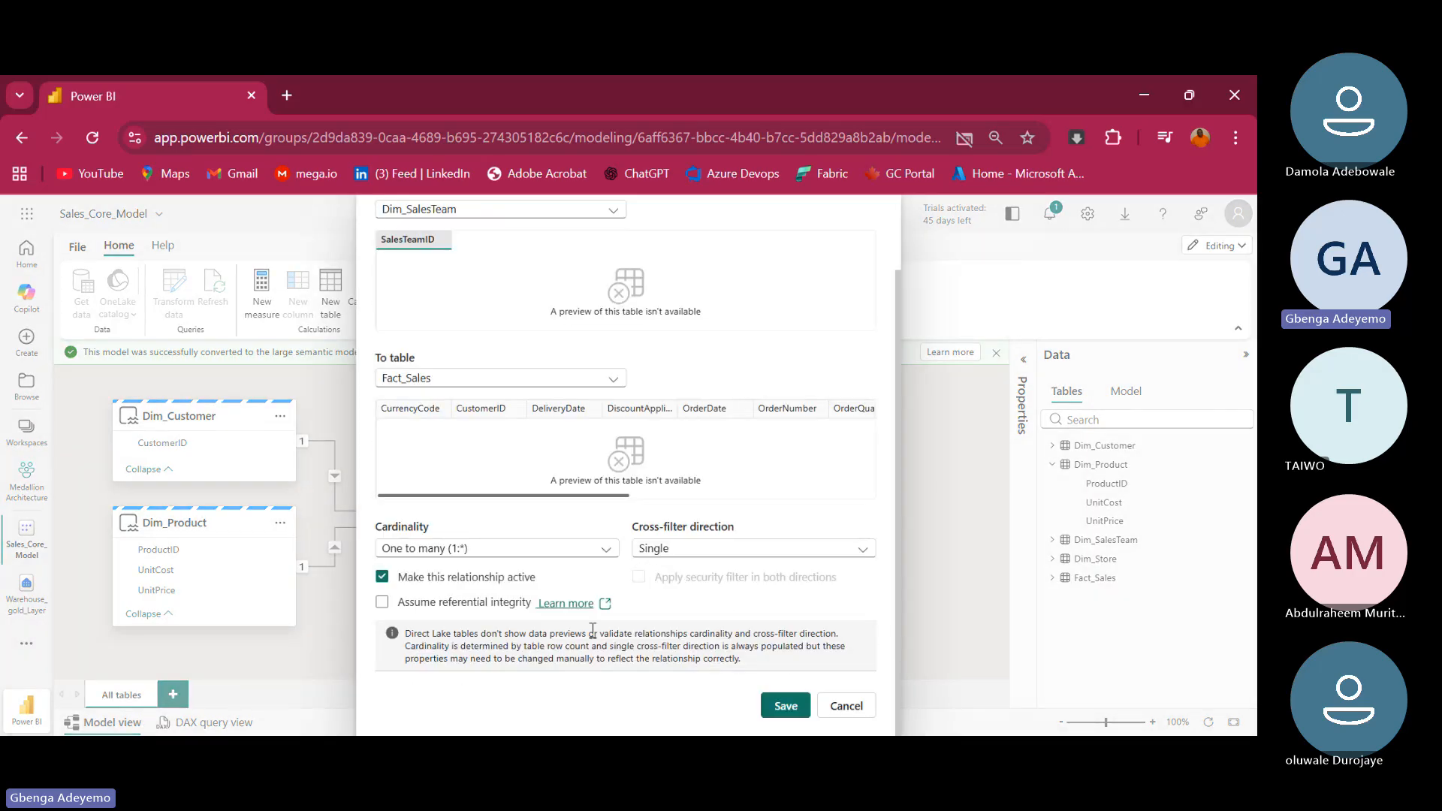
pyautogui.click(449, 607)
pyautogui.click(785, 704)
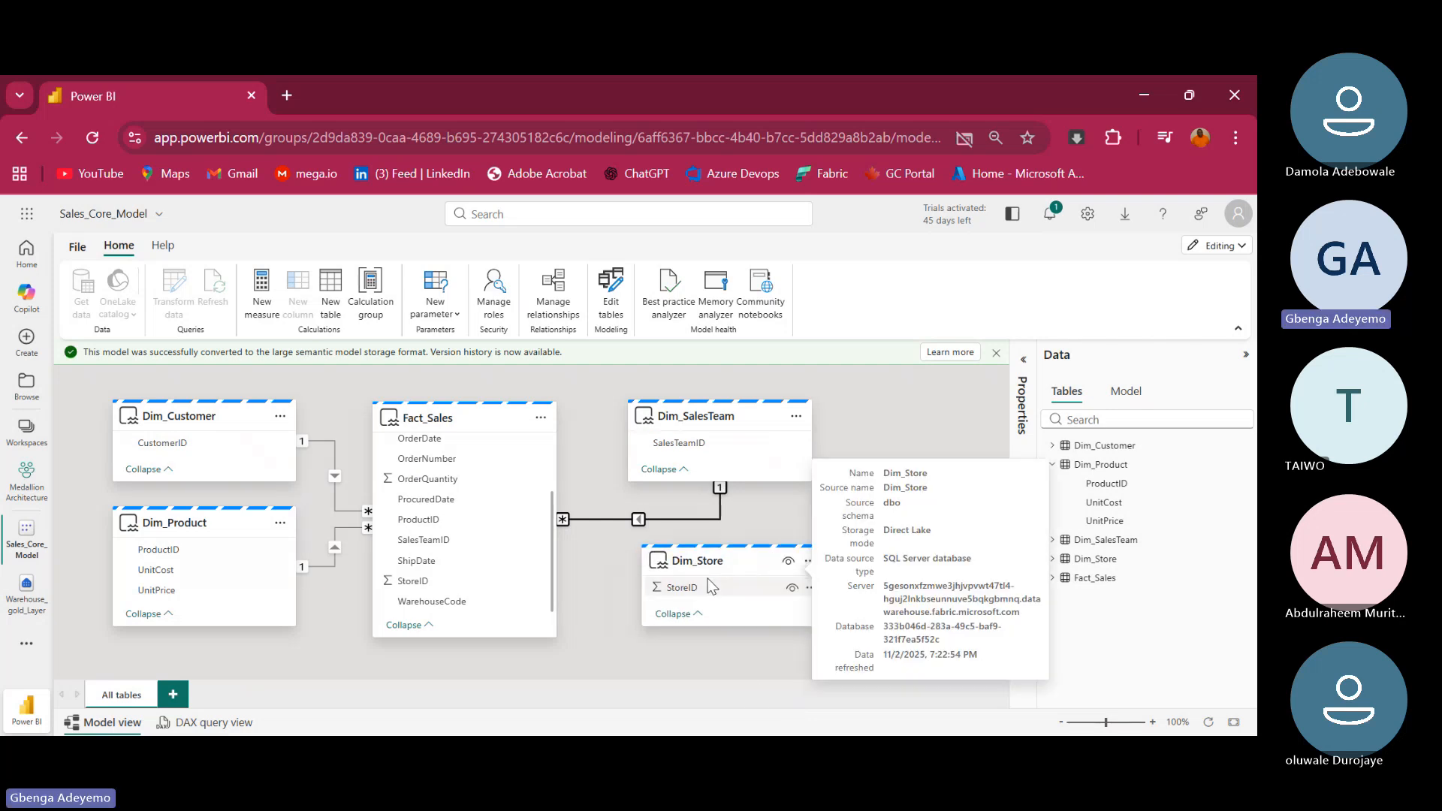
# Relate Dim_Store to Fact_Sales on StoreID as an active one-to-many relationship assuming referential integrity, and look over the Fact_Sales fields
pyautogui.moveTo(706, 596); pyautogui.dragTo(539, 571)
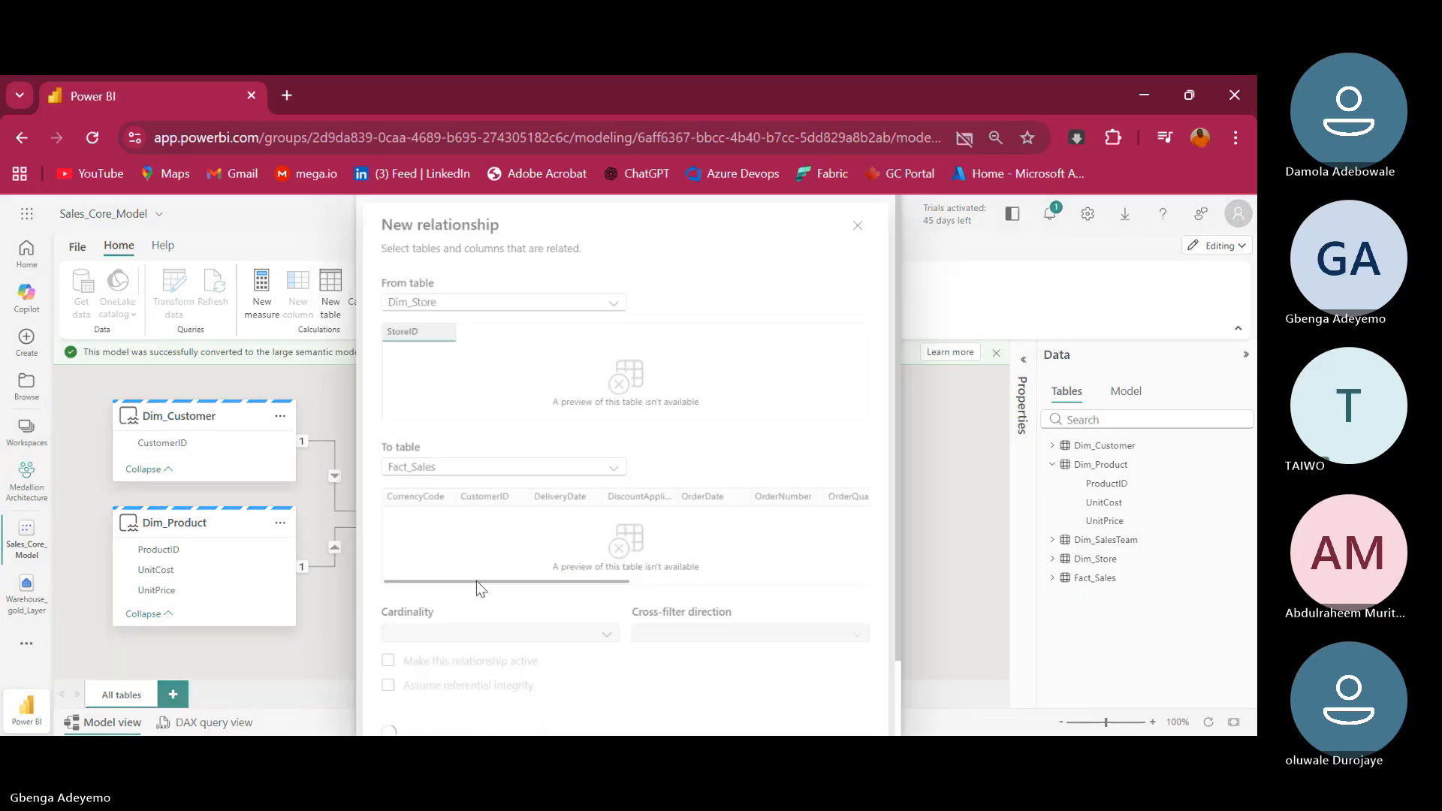
pyautogui.scroll(-2, 675, 670)
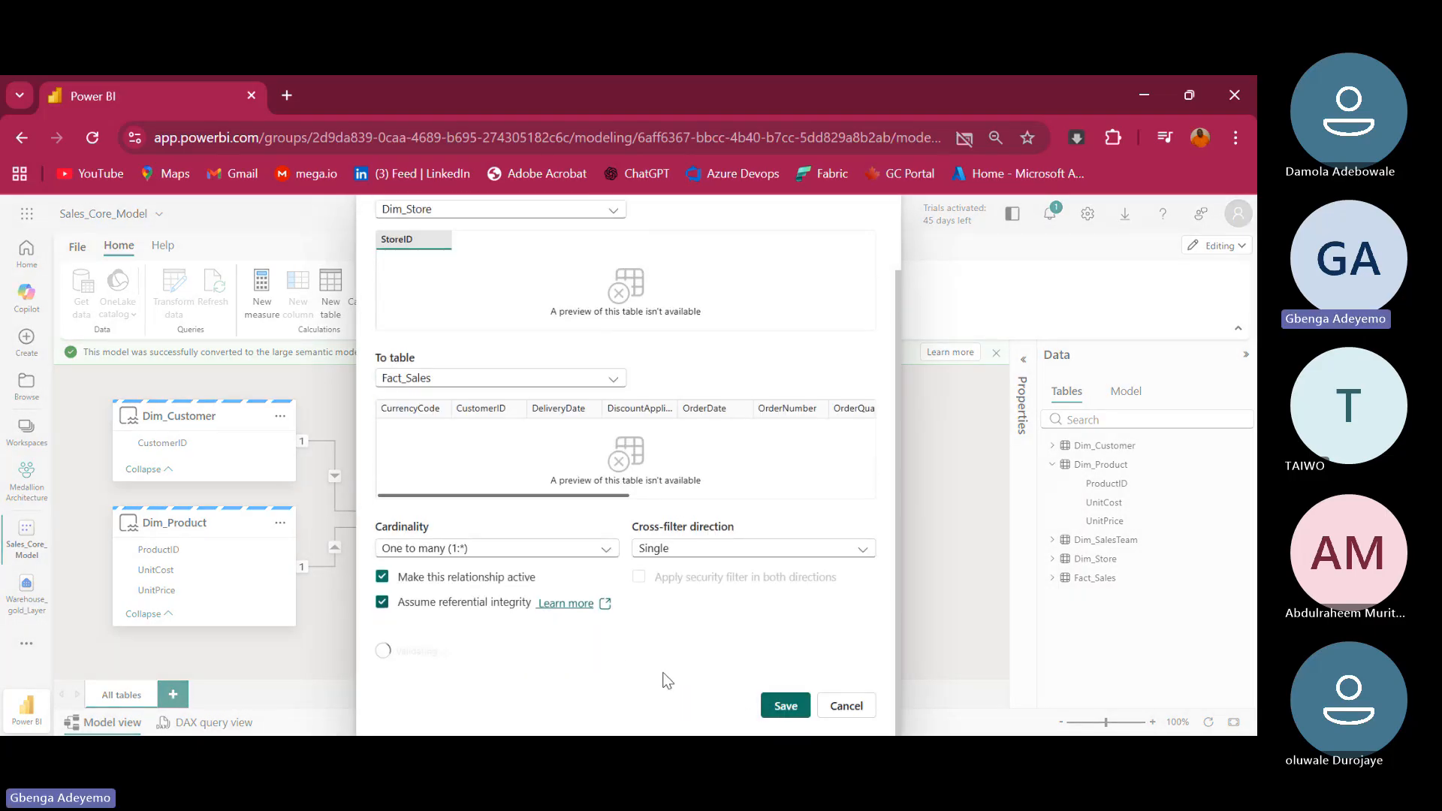
pyautogui.click(780, 706)
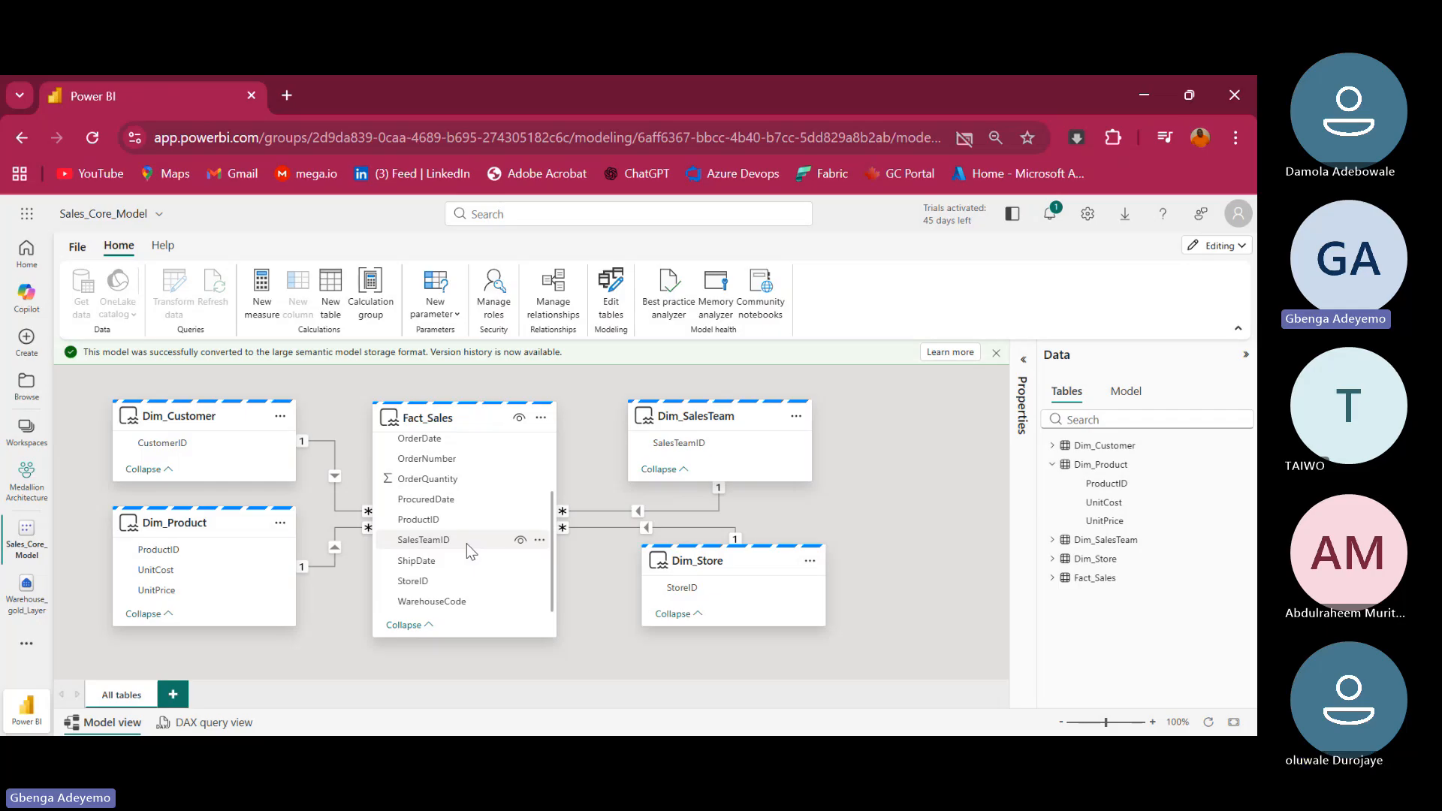
pyautogui.scroll(2, 466, 542)
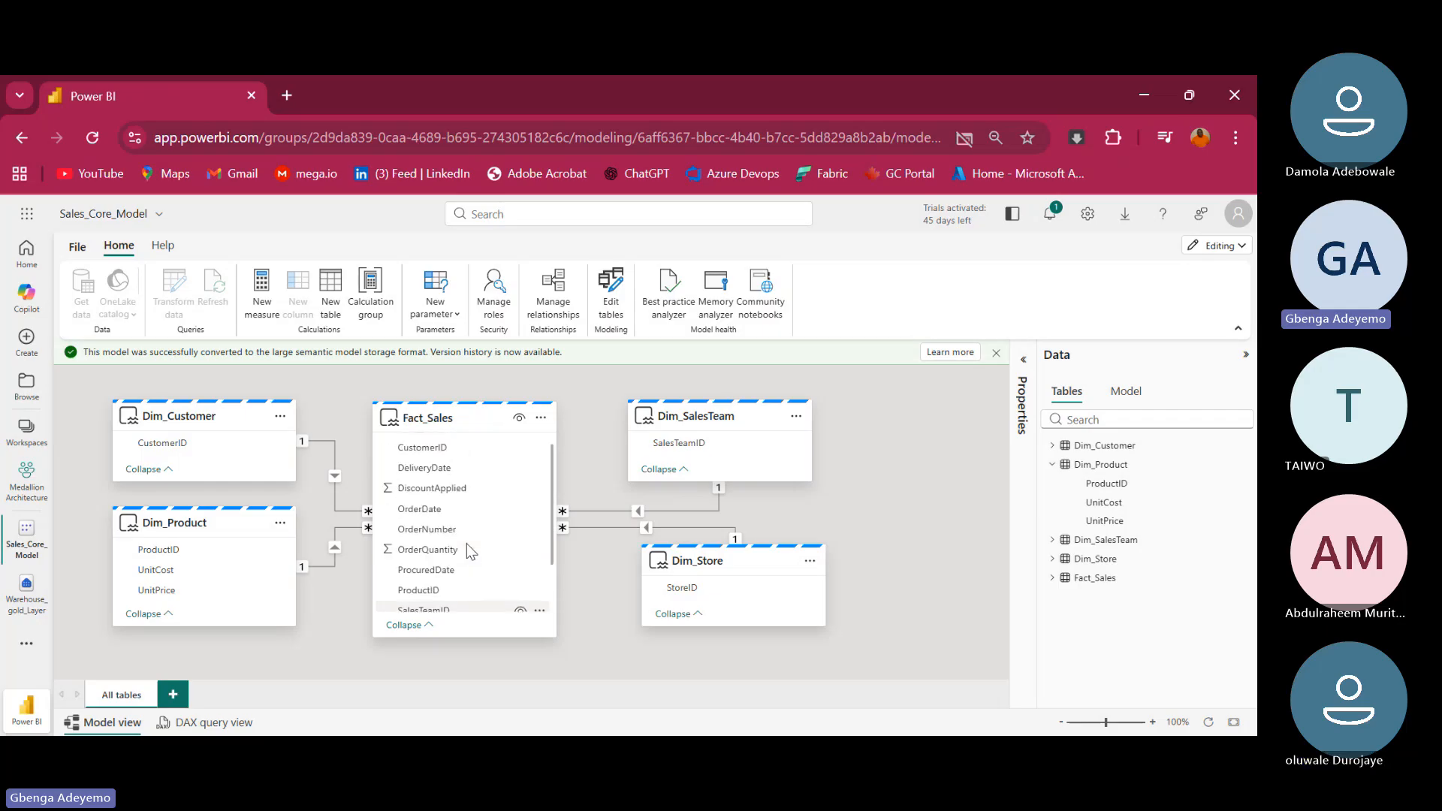
pyautogui.scroll(-2, 466, 543)
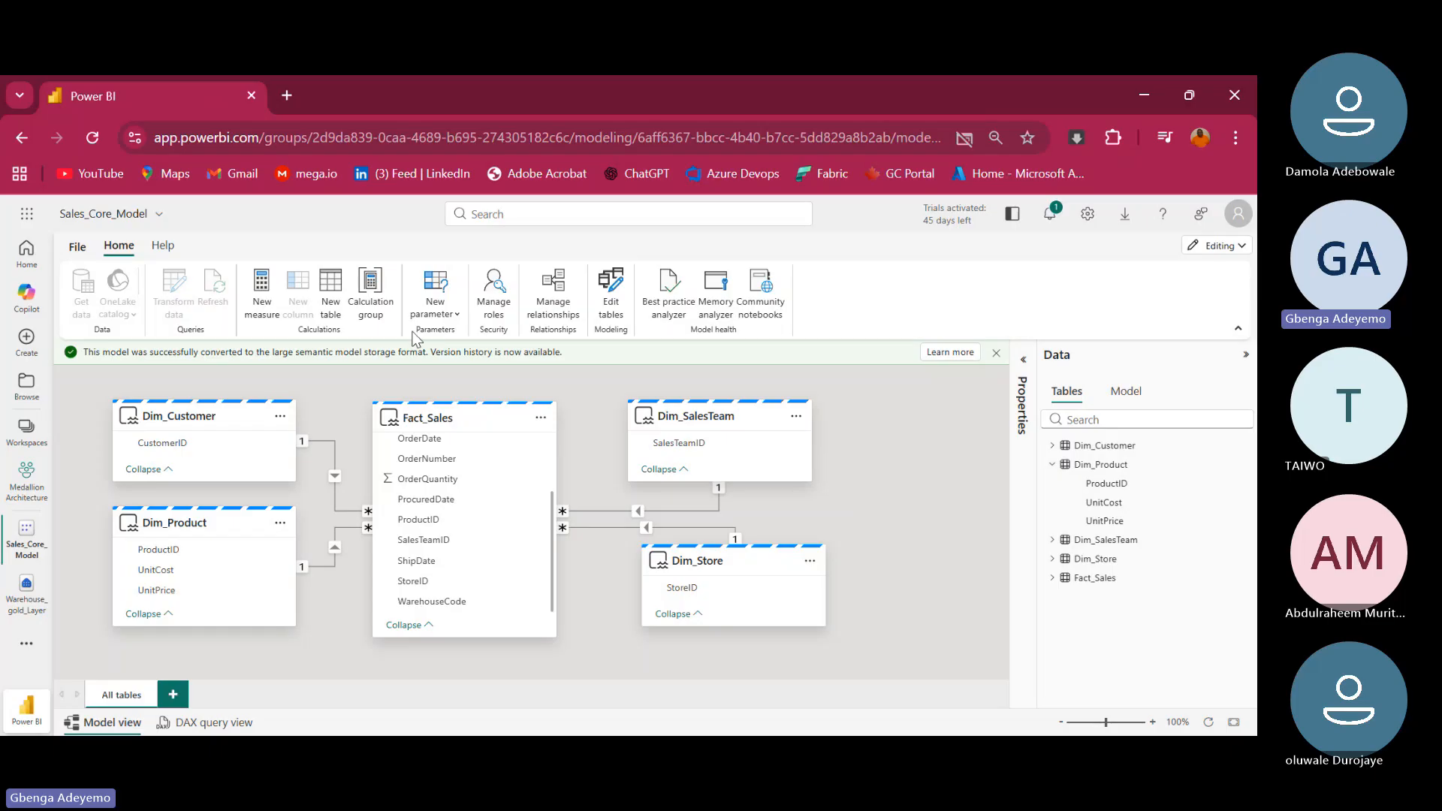
# Save the model's changes to version history with the description "version 1"
pyautogui.click(77, 246)
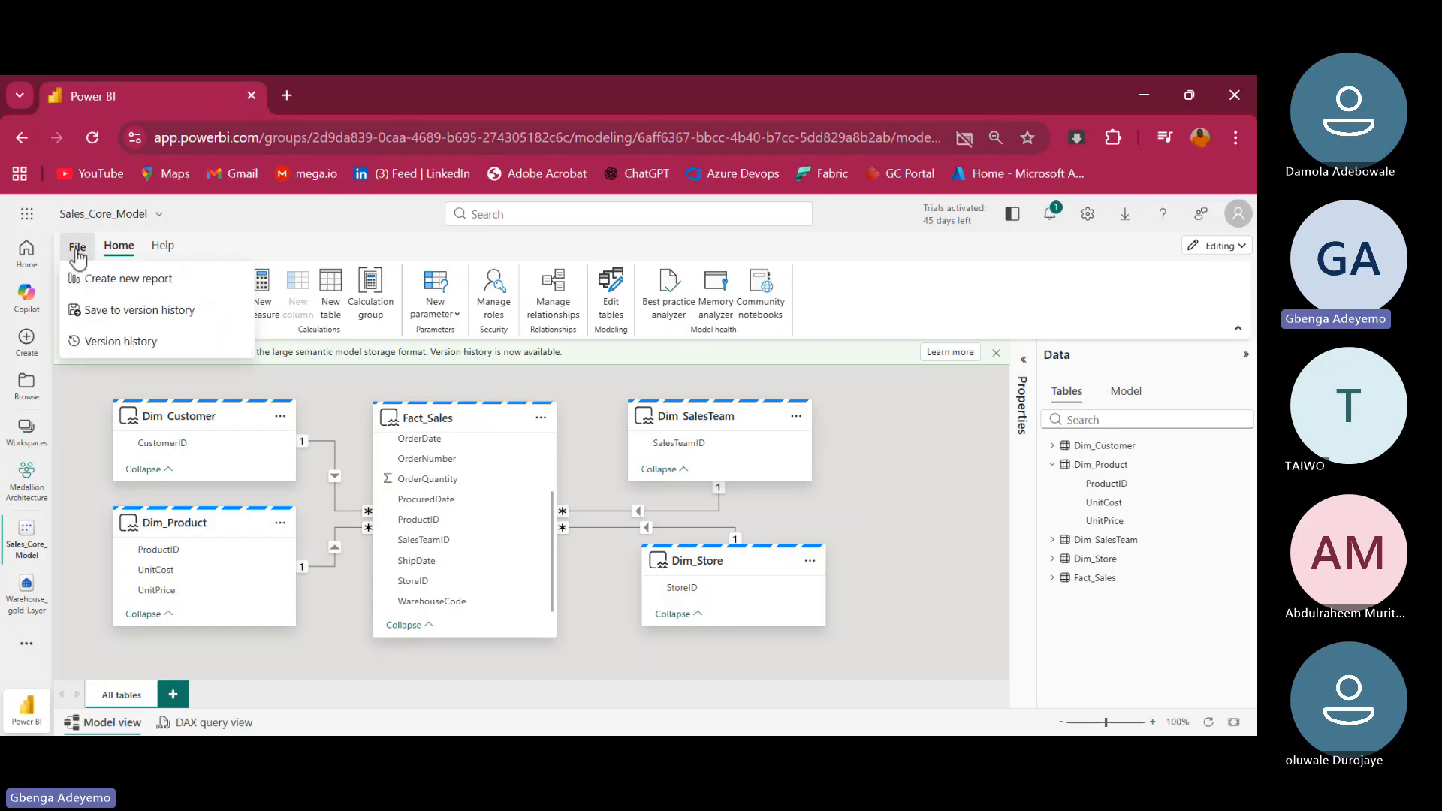
pyautogui.click(114, 311)
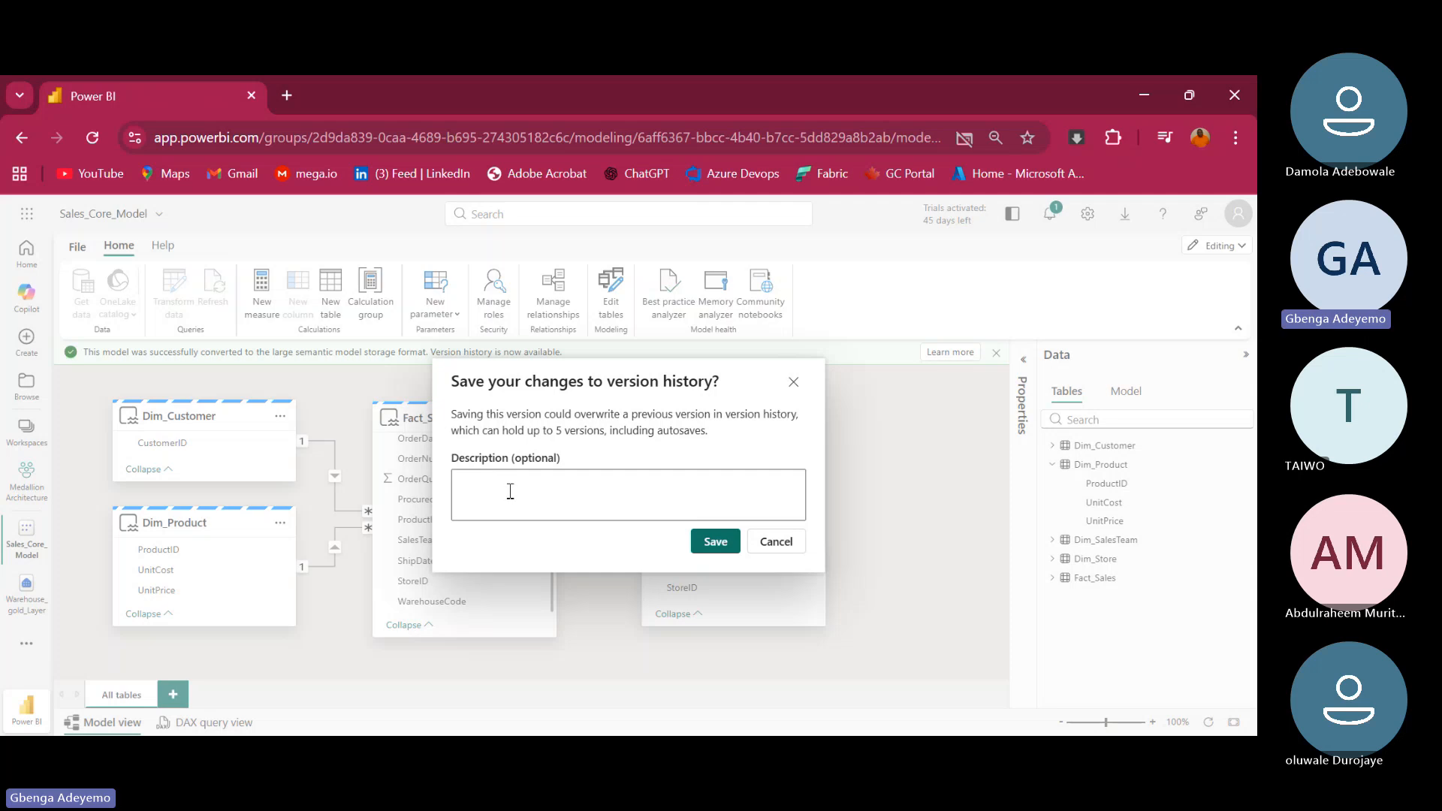
pyautogui.click(510, 491)
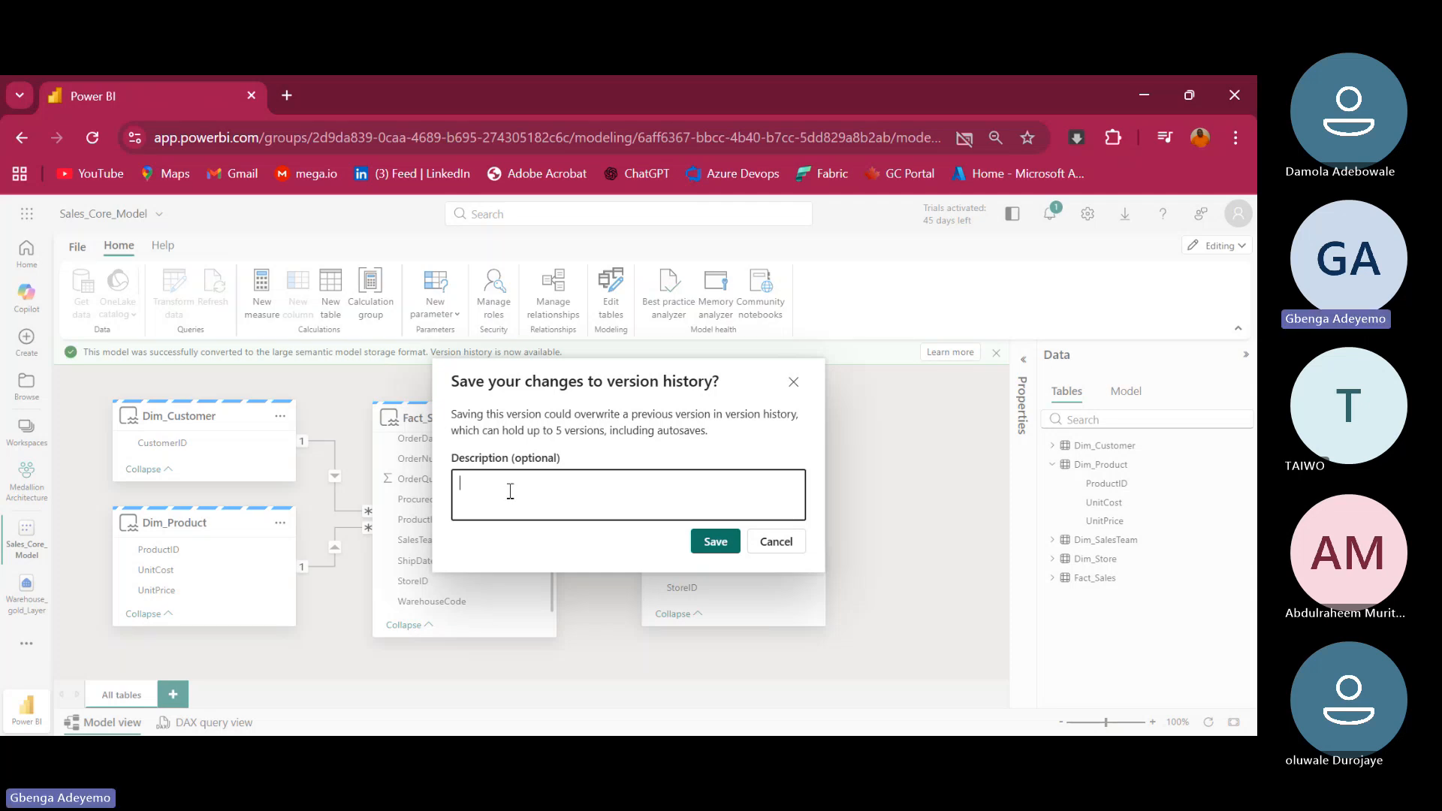
pyautogui.write('vers')
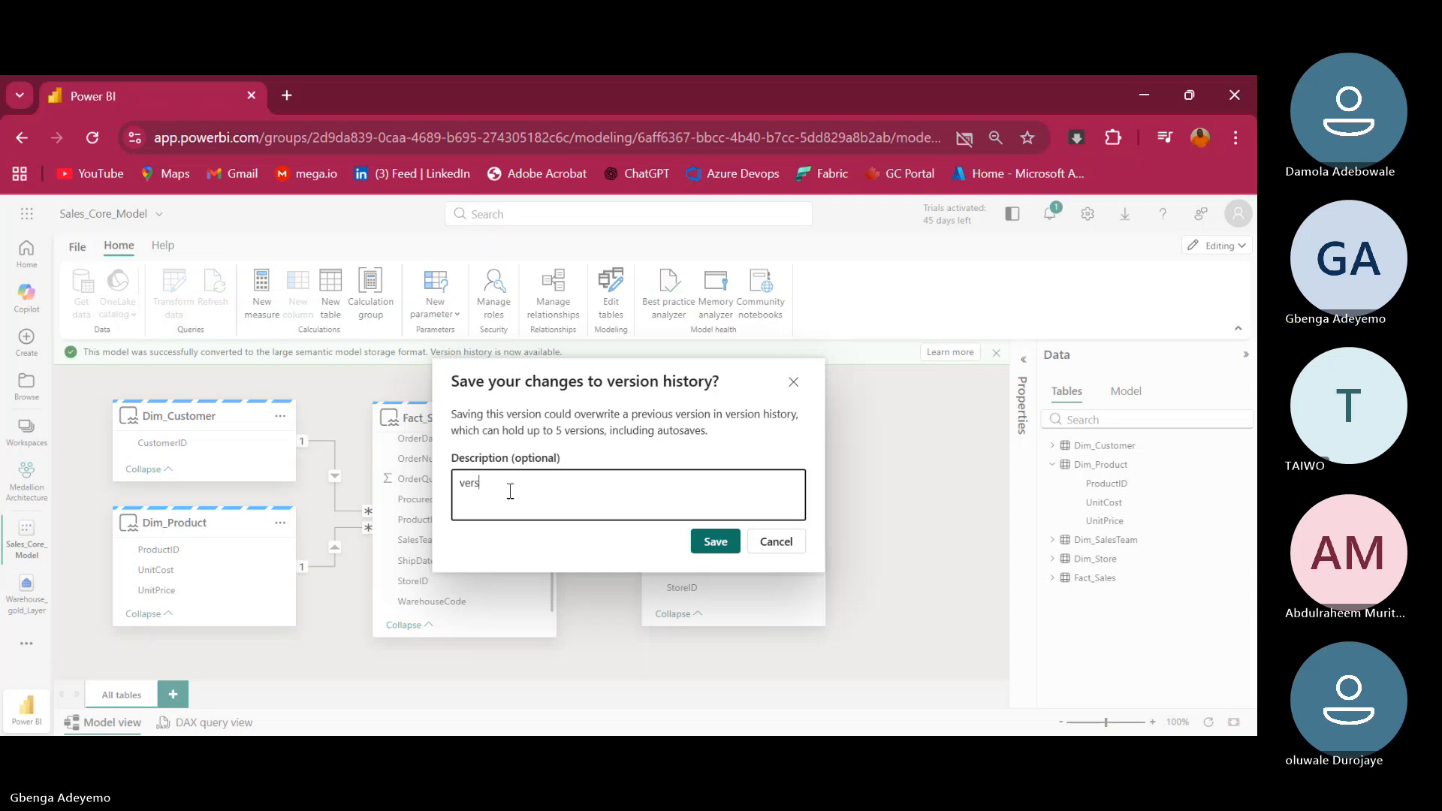
pyautogui.write('ion 1')
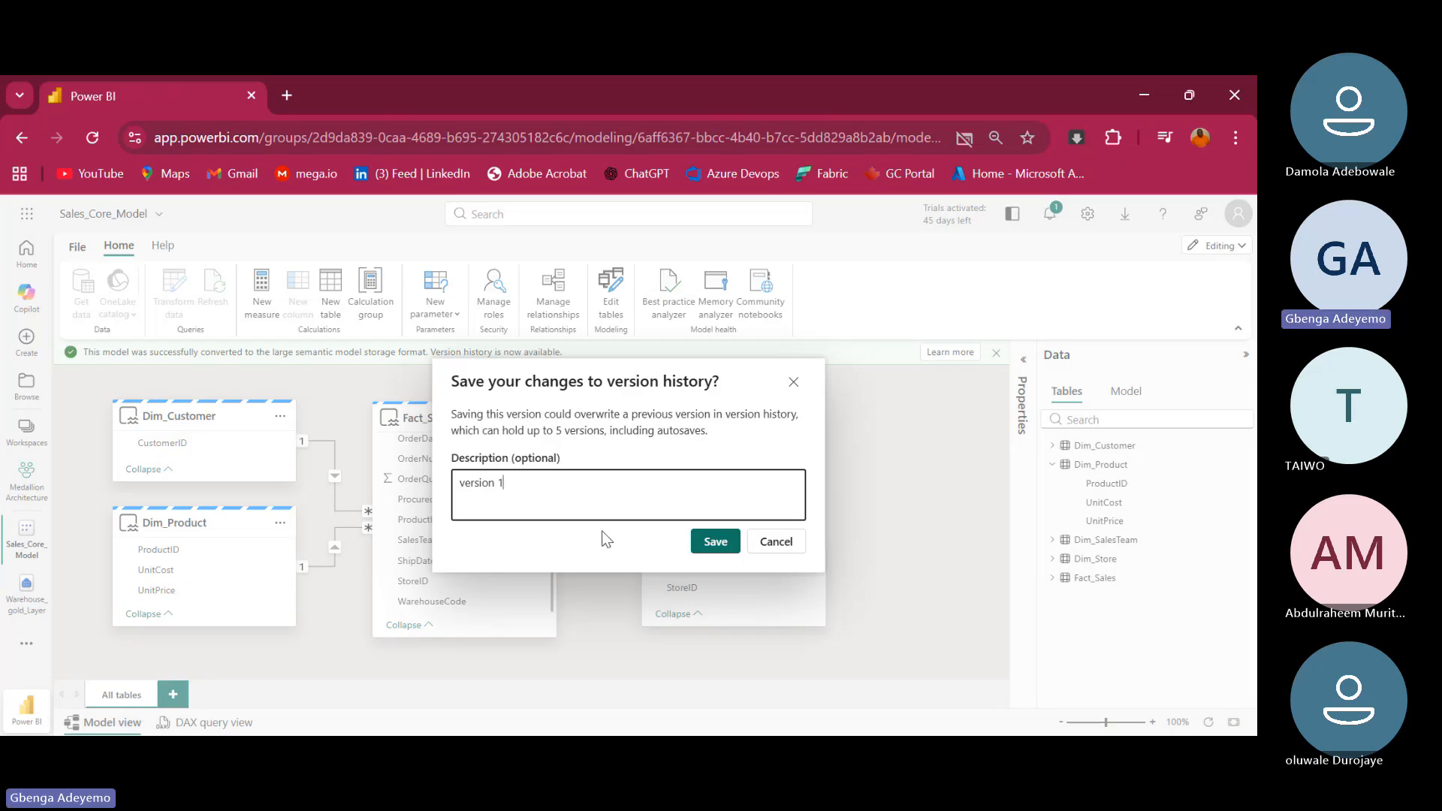
pyautogui.click(713, 541)
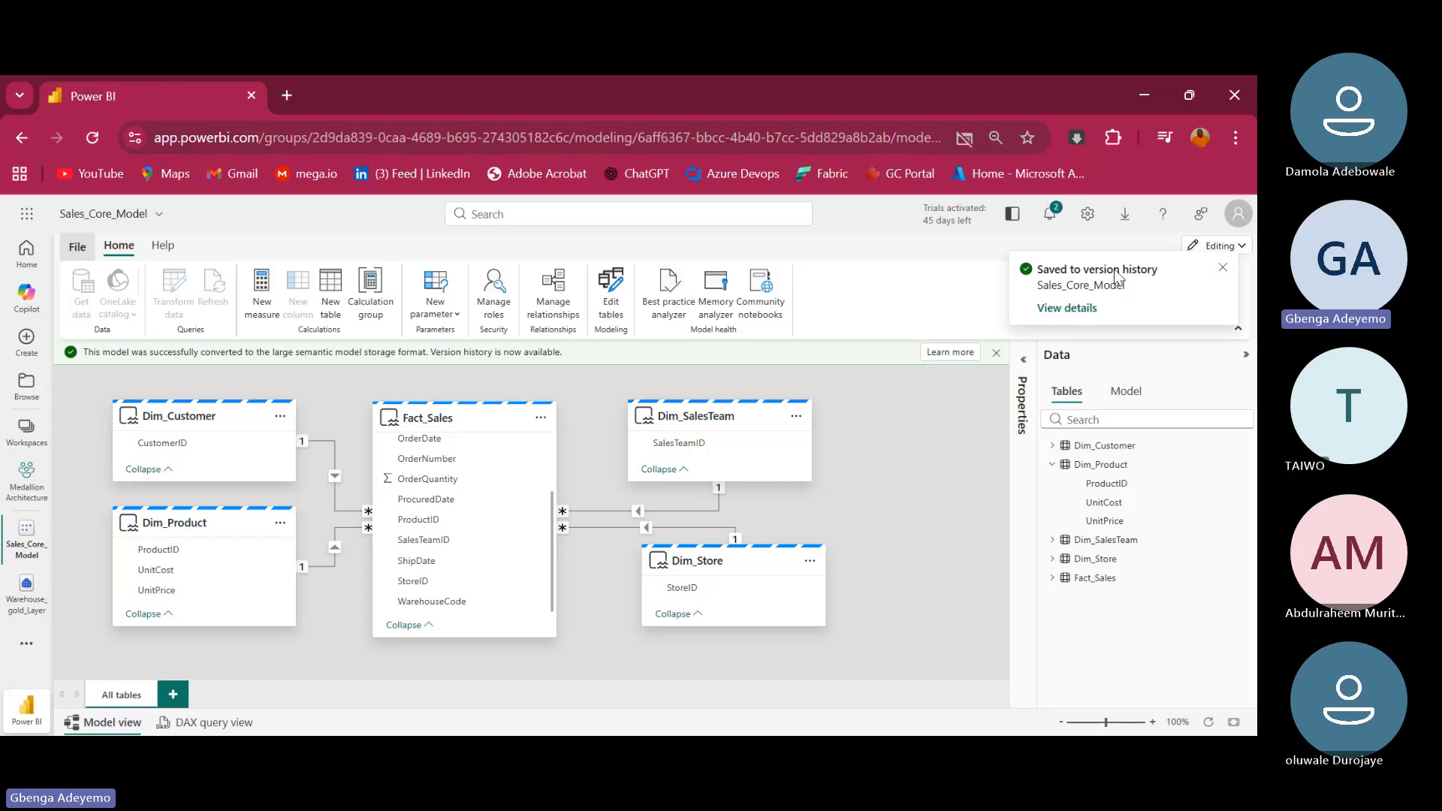
# Review the saved versions of Sales_Core_Model and the restore option for version 1, and close the version history
pyautogui.click(71, 255)
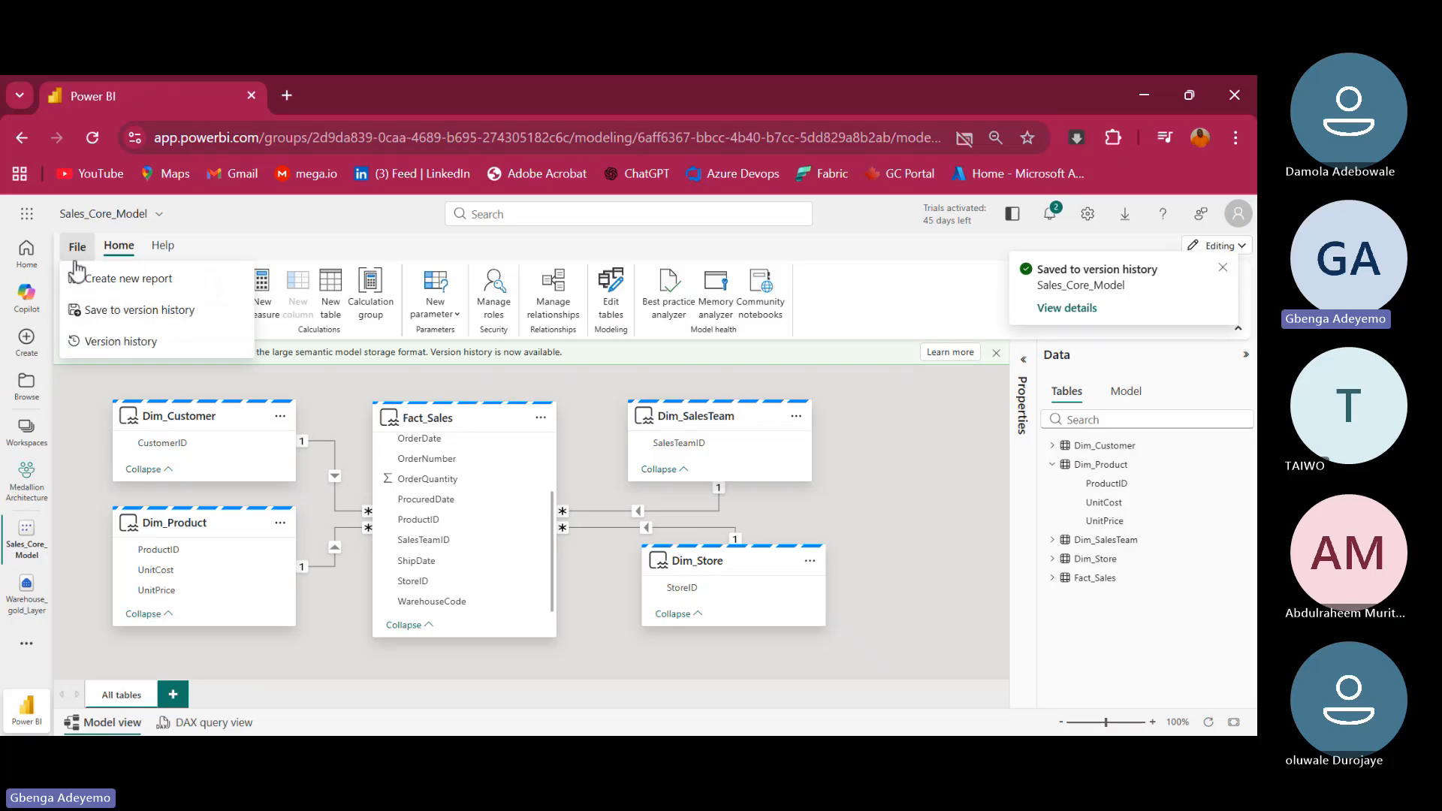
pyautogui.click(136, 339)
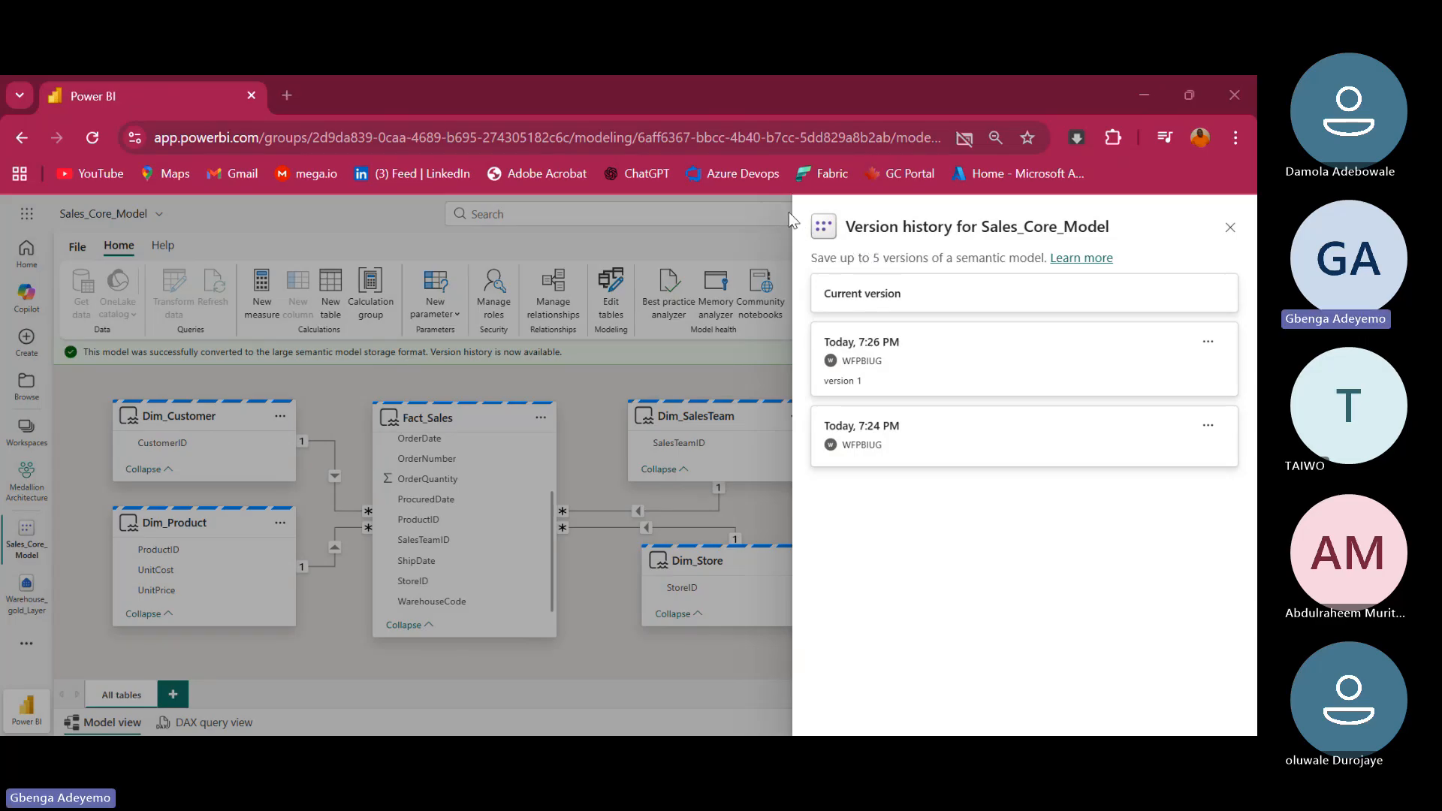
pyautogui.click(1208, 345)
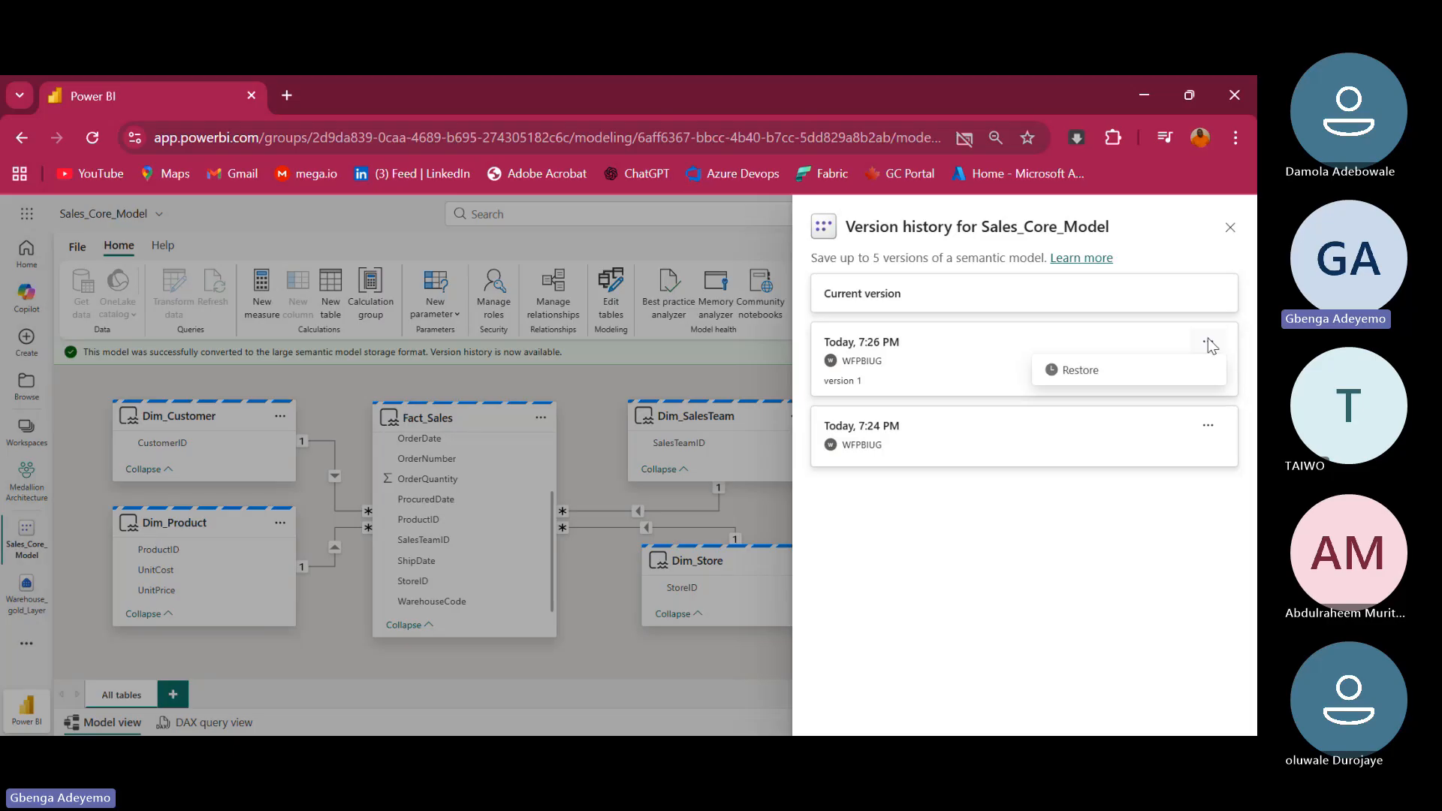
pyautogui.click(1137, 370)
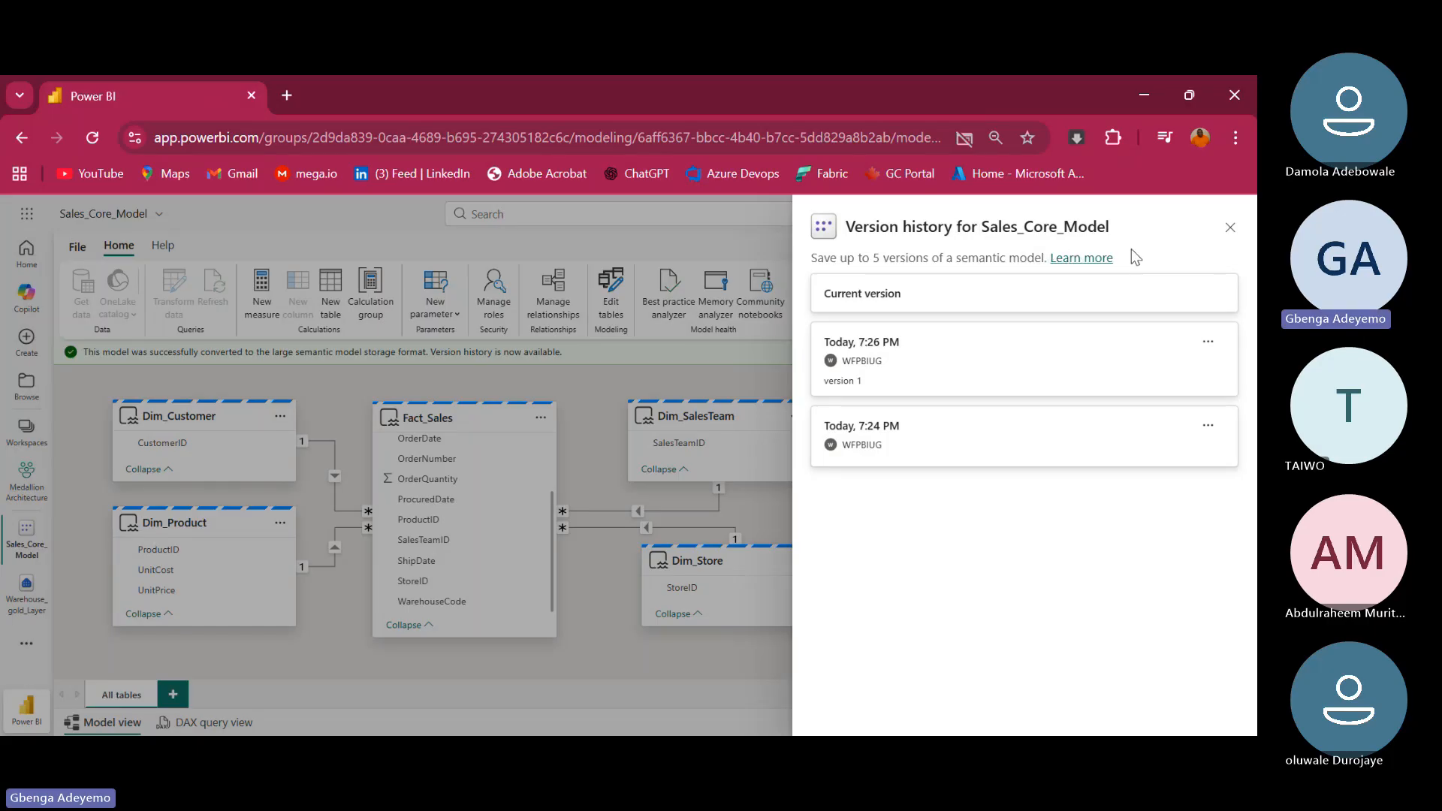
pyautogui.click(1230, 229)
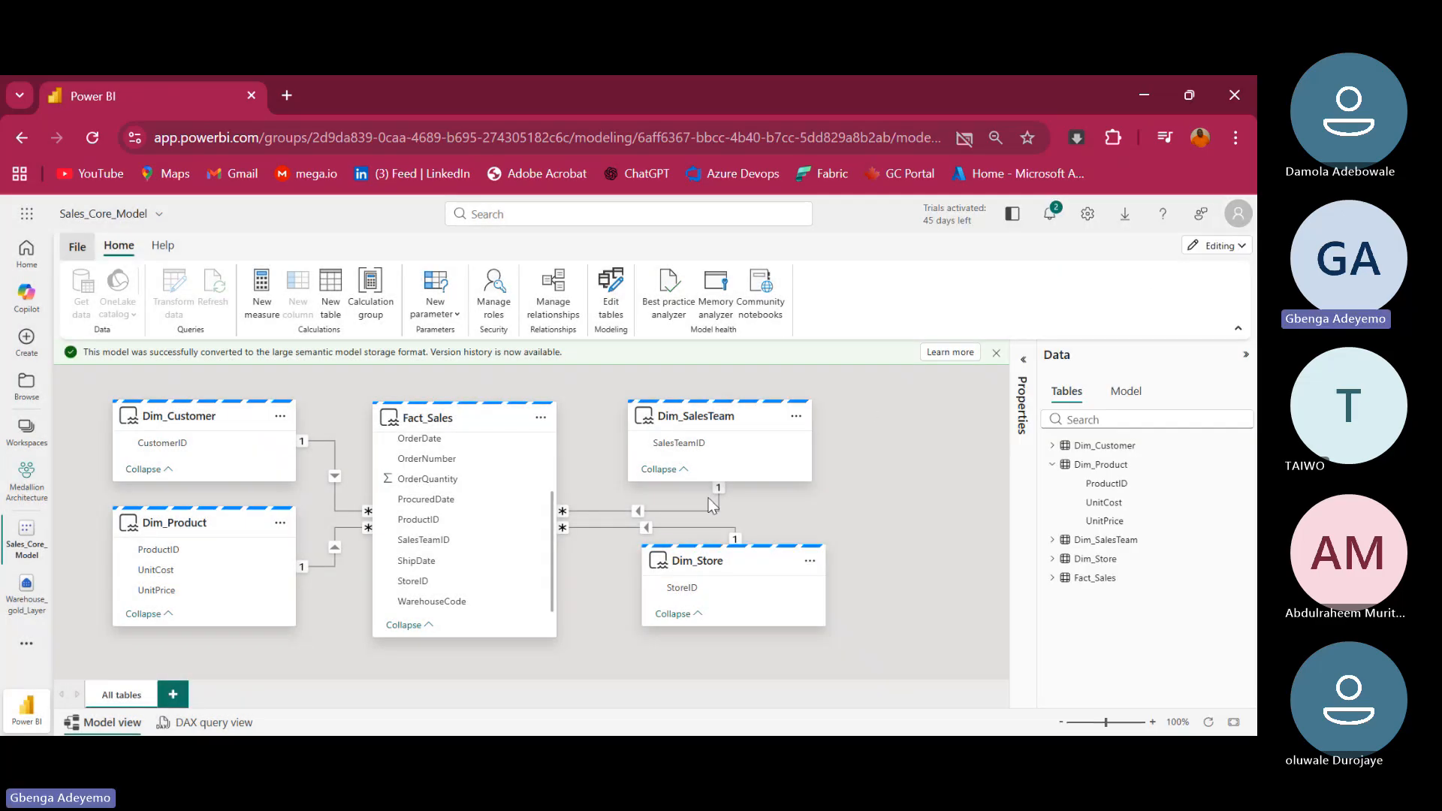
# Create a new measure and start its DAX expression with "Total Sales - sumx("
pyautogui.click(268, 309)
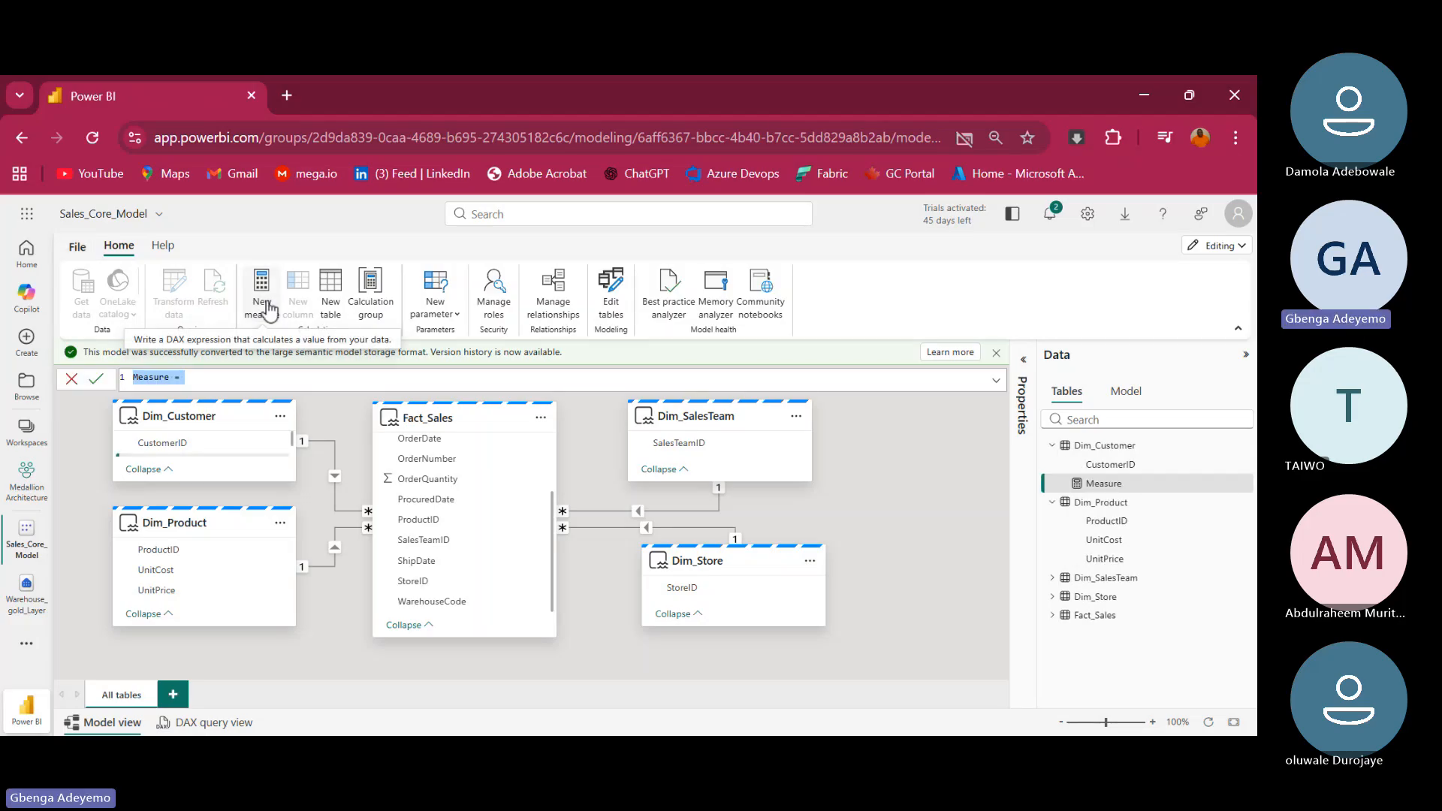
pyautogui.press('BackSpace')
pyautogui.write('Sa')
pyautogui.press('BackSpace')
pyautogui.press('BackSpace')
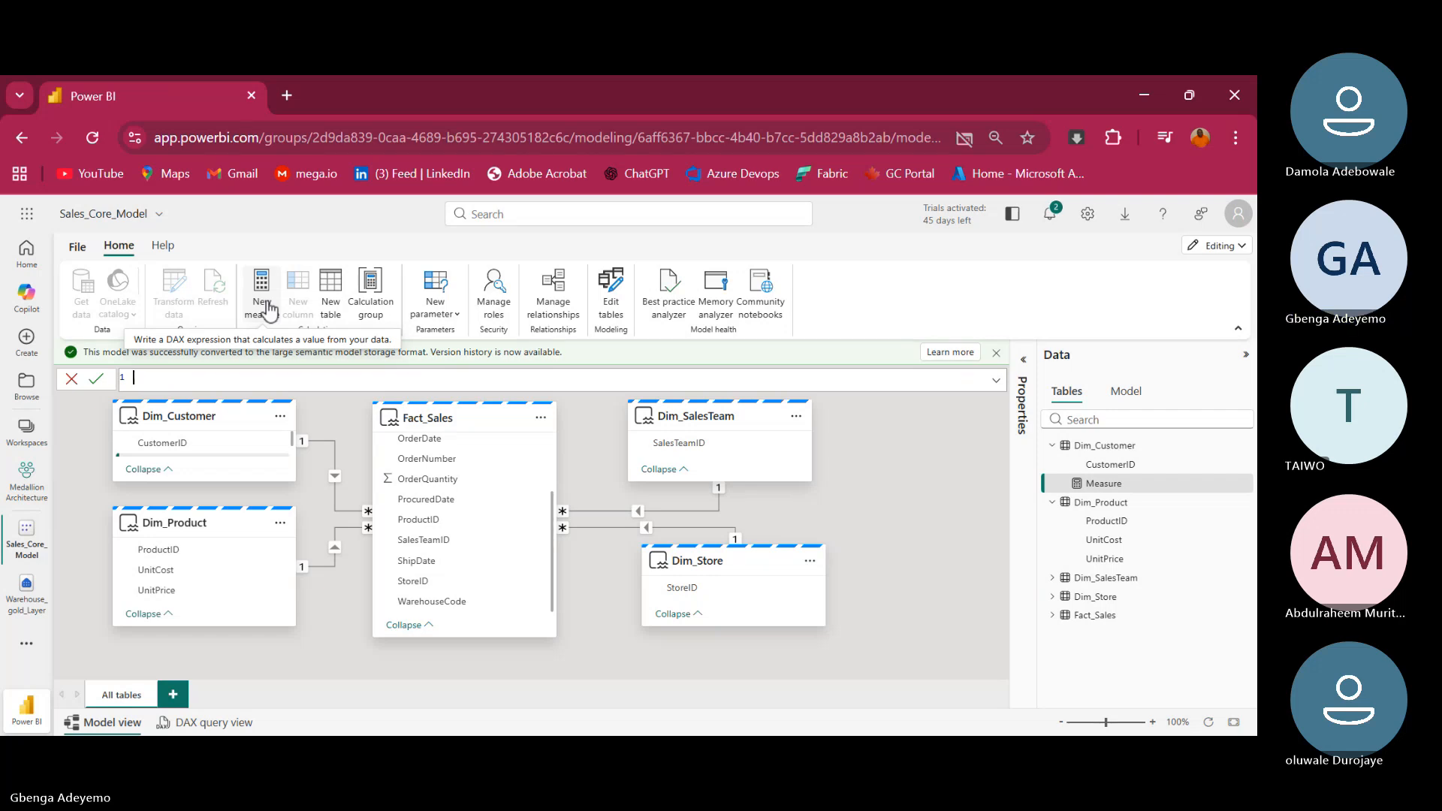
pyautogui.write('Tot')
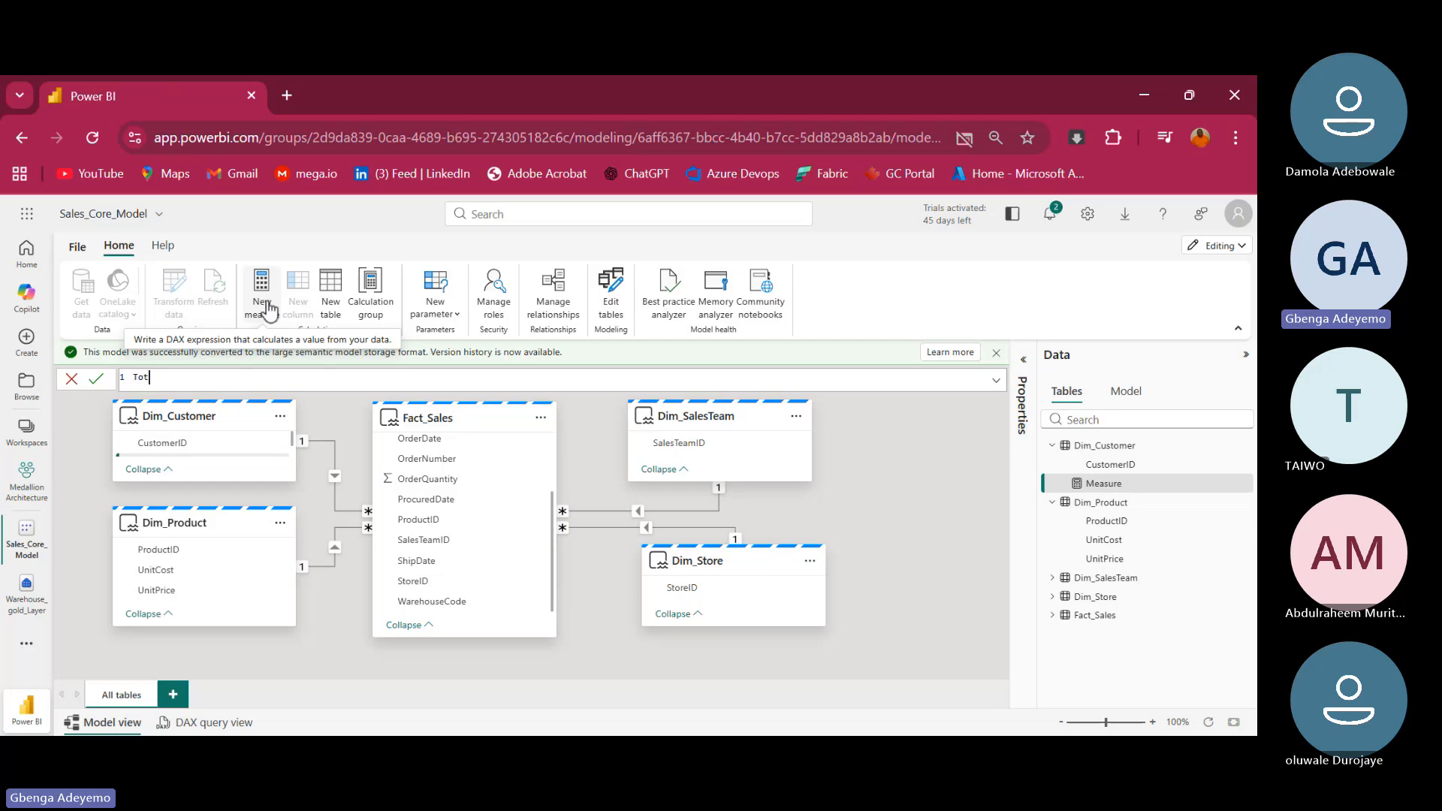
pyautogui.write('al Sales - sumx(')
# Enter 'Fact_Sales' followed by a comma as the table argument of sumx in the Total Sales expression
pyautogui.write('Fac')
pyautogui.press('BackSpace')
pyautogui.press('BackSpace')
pyautogui.press('BackSpace')
pyautogui.write("'Fact")
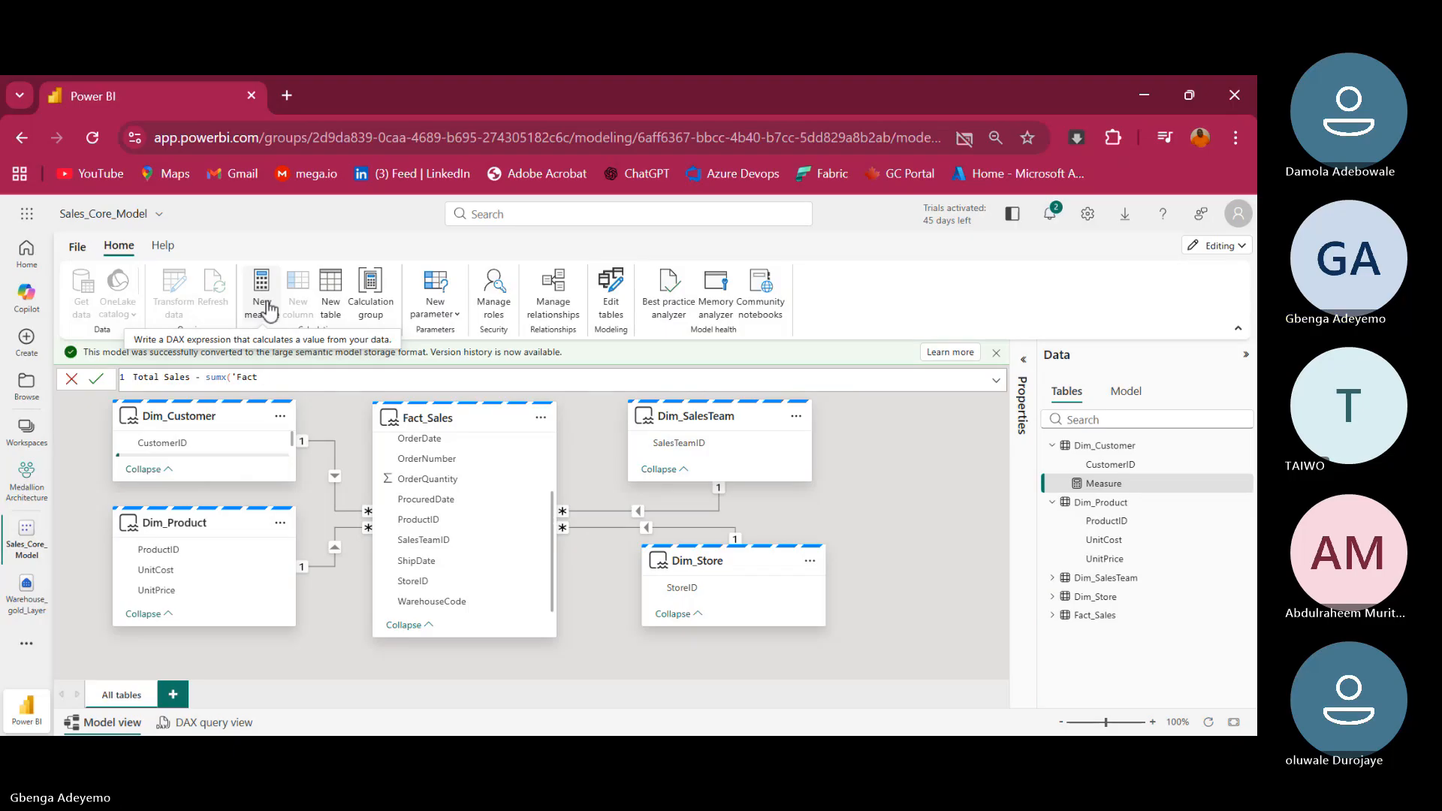
pyautogui.write(' Sa')
pyautogui.press('BackSpace')
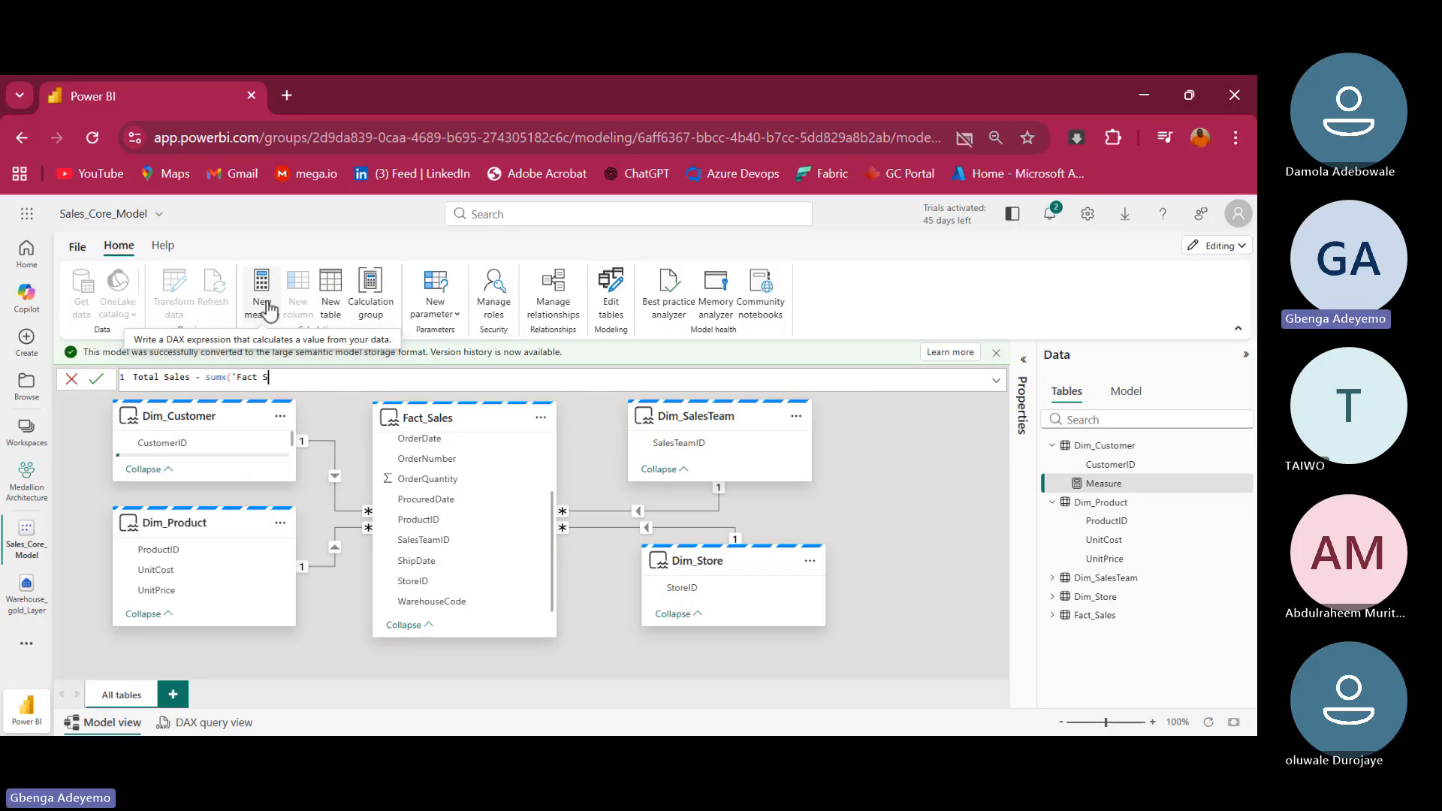
pyautogui.press('BackSpace')
pyautogui.press('BackSpace')
pyautogui.write('_SA')
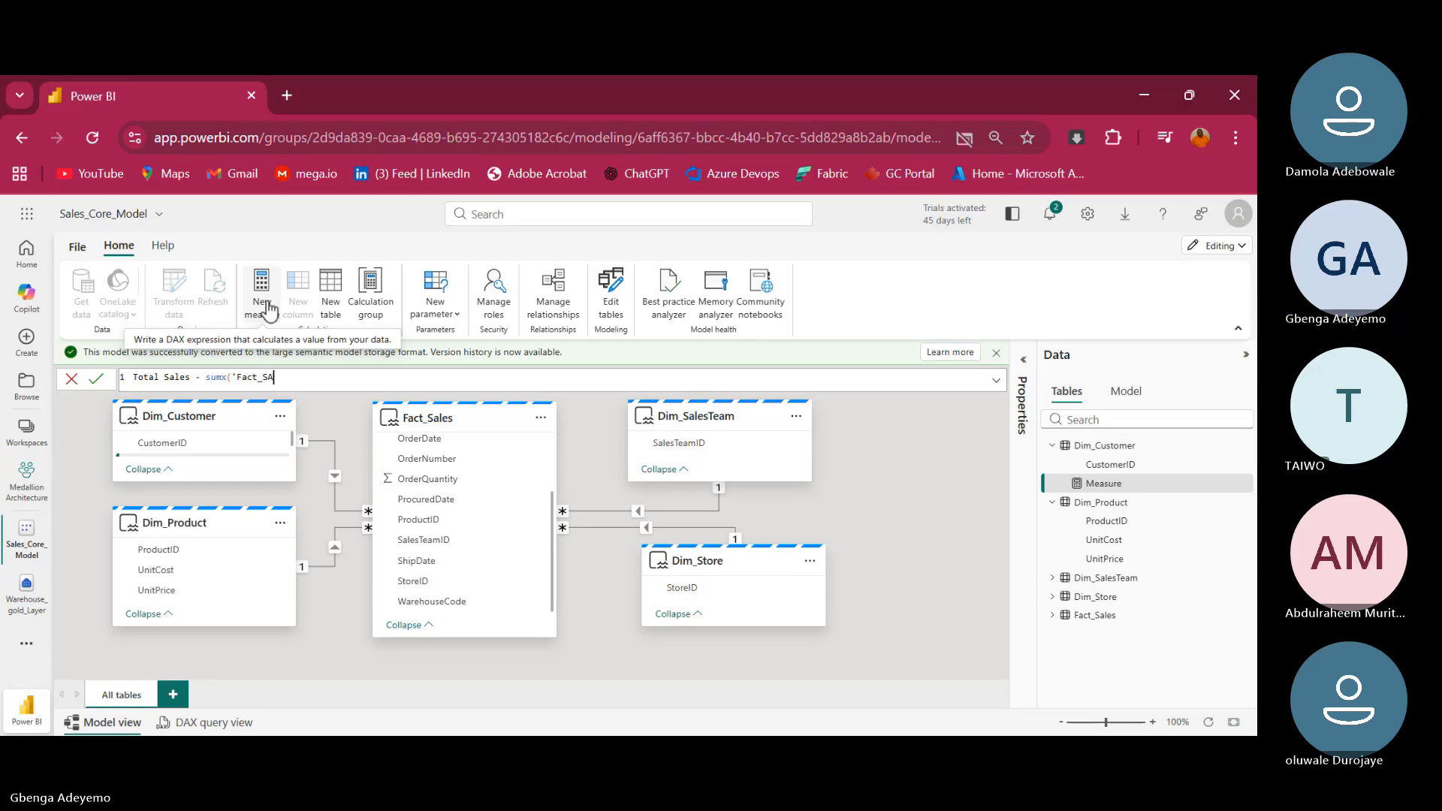
pyautogui.press('BackSpace')
pyautogui.write('ales')
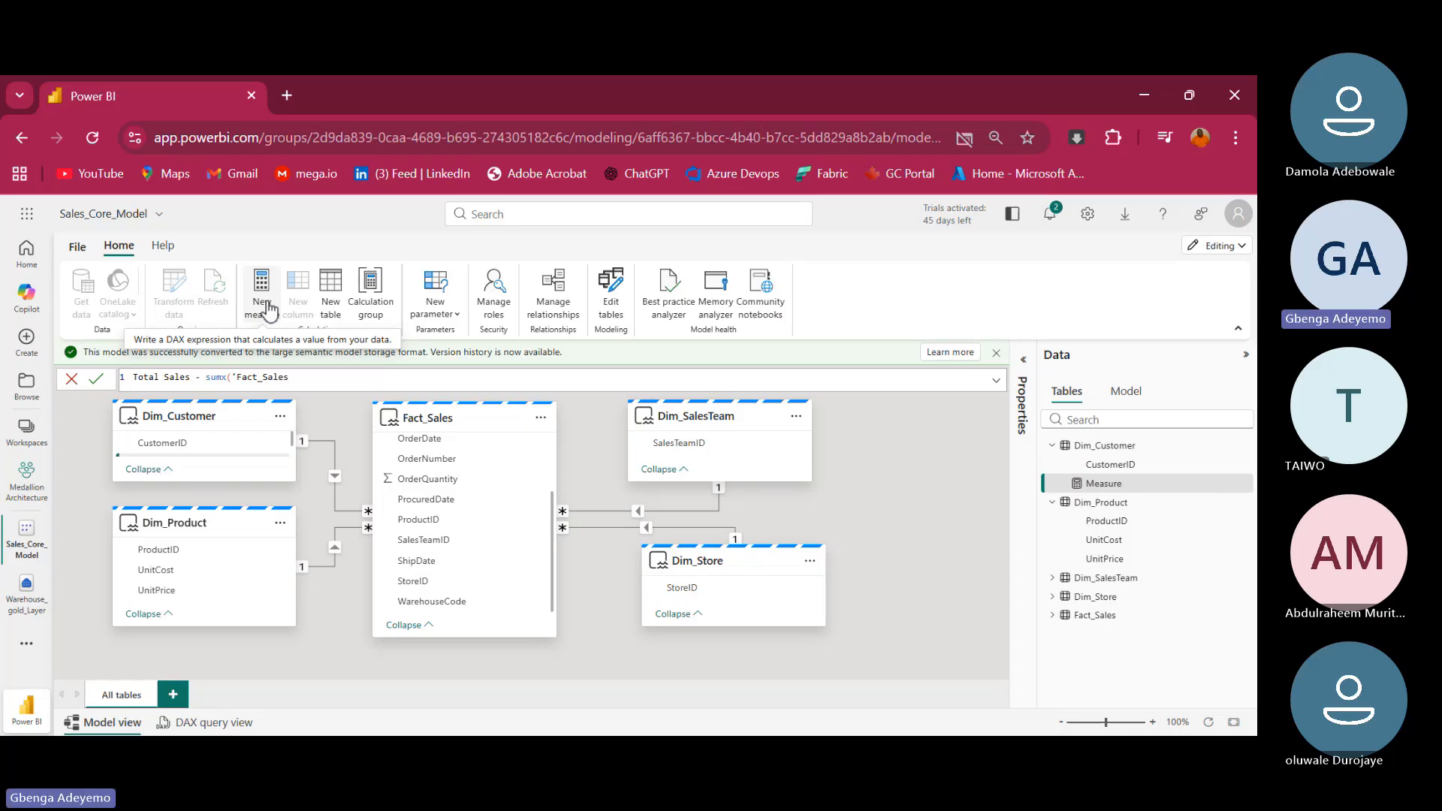
pyautogui.write("',")
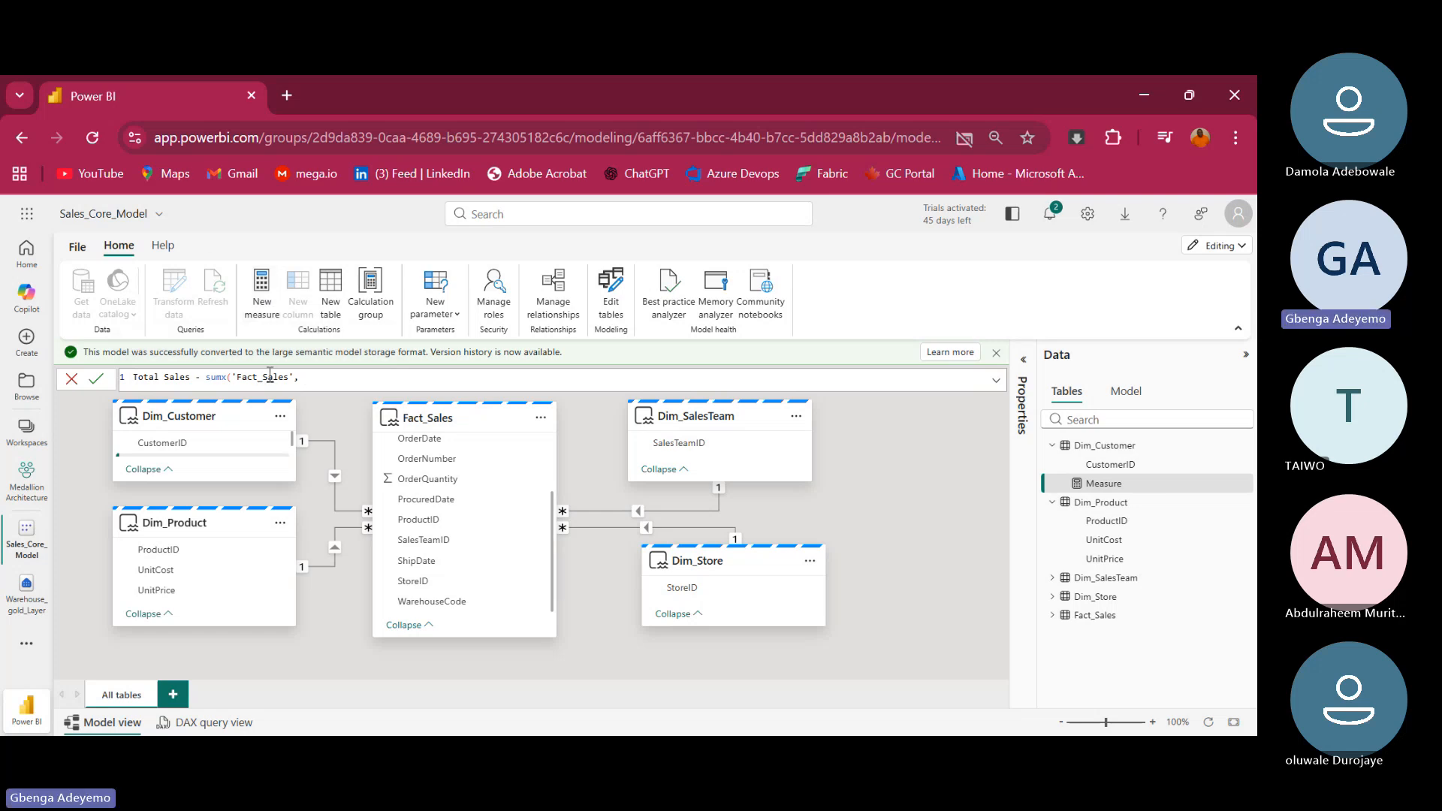
# Start the second sumx argument with 'Fact_Sales'[OrderQuantity] and a multiplication sign, reusing the copied table reference
pyautogui.moveTo(291, 377); pyautogui.dragTo(232, 375)
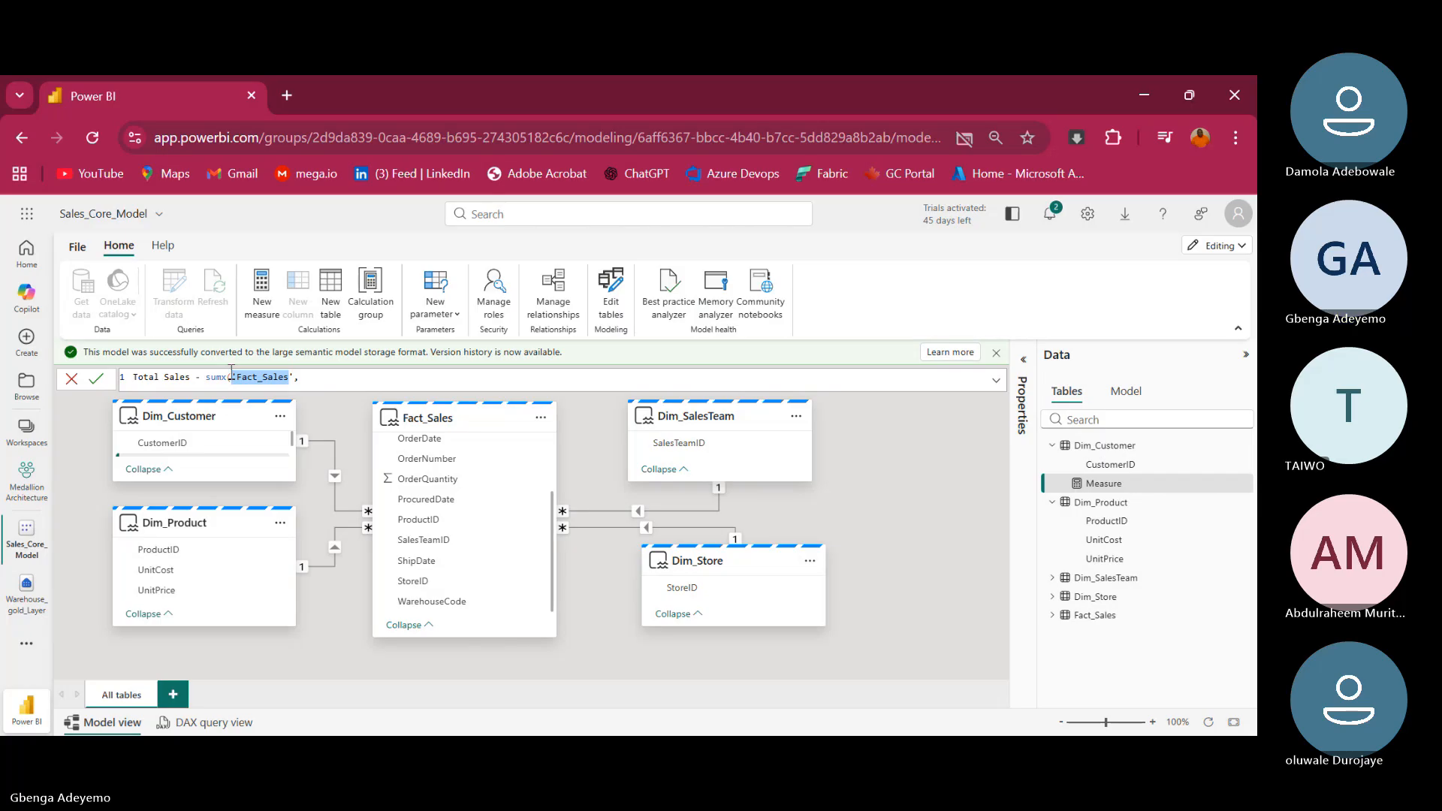
pyautogui.rightClick(229, 378)
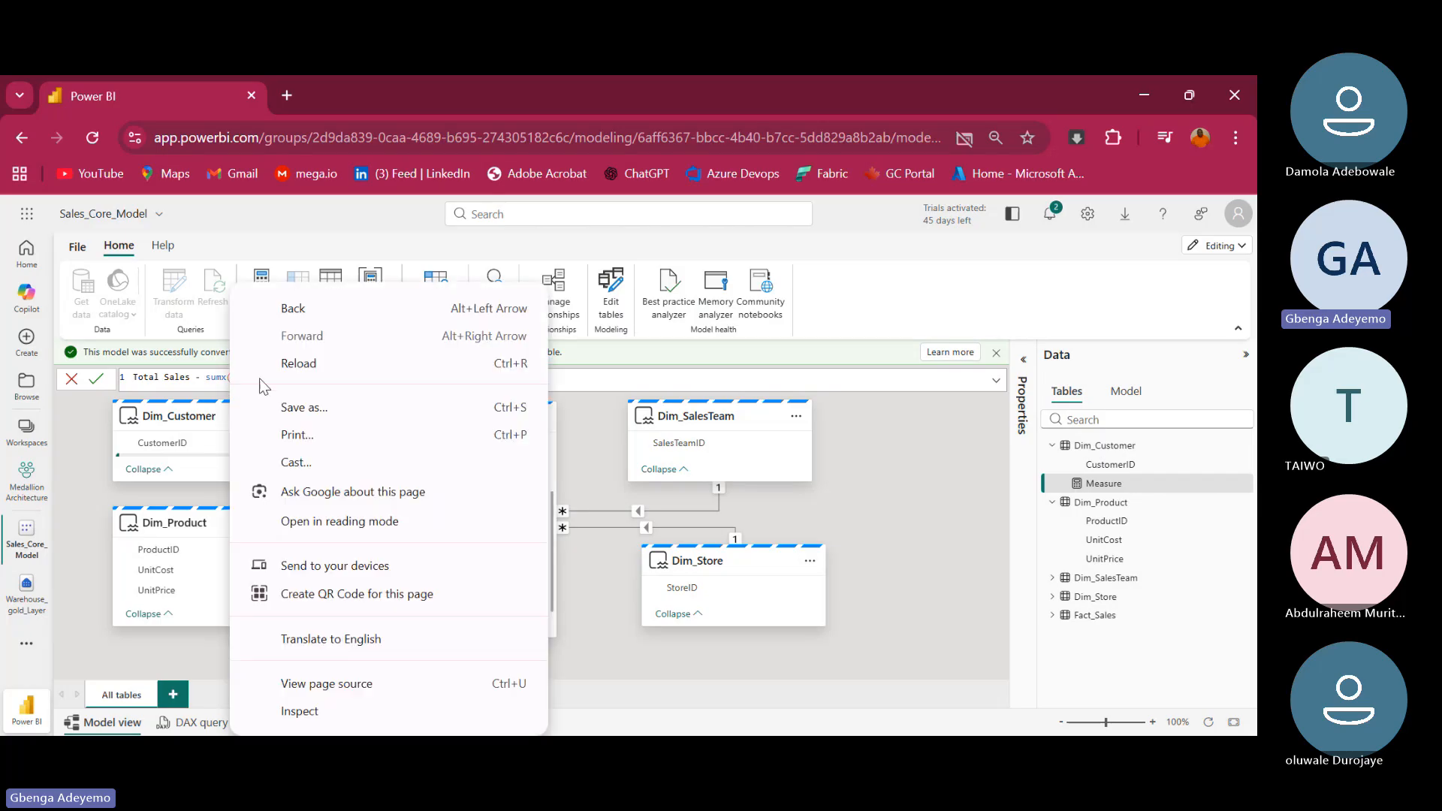
pyautogui.click(223, 378)
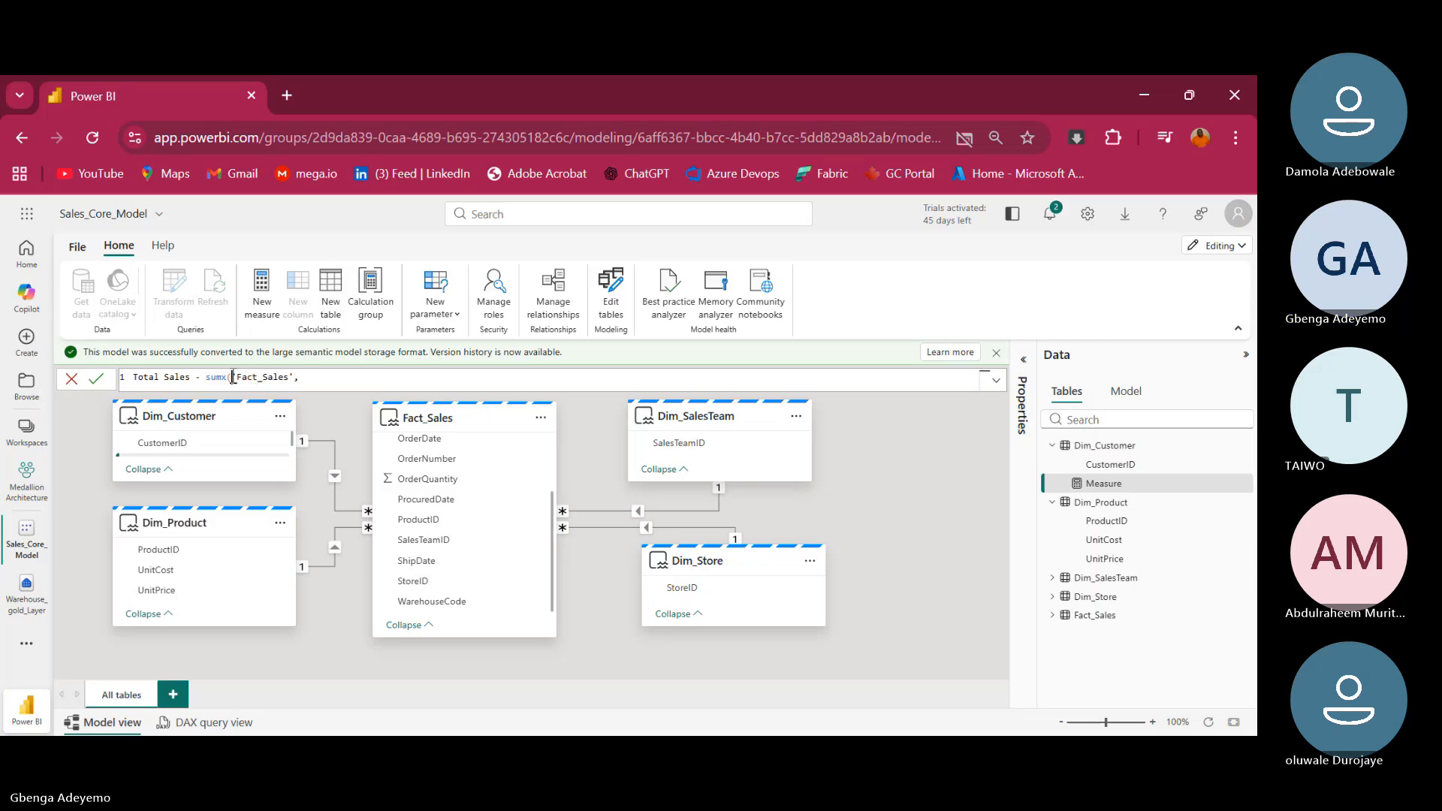
pyautogui.moveTo(232, 378); pyautogui.dragTo(297, 380)
pyautogui.hotkey('ctrl', 'c')
pyautogui.click(313, 379)
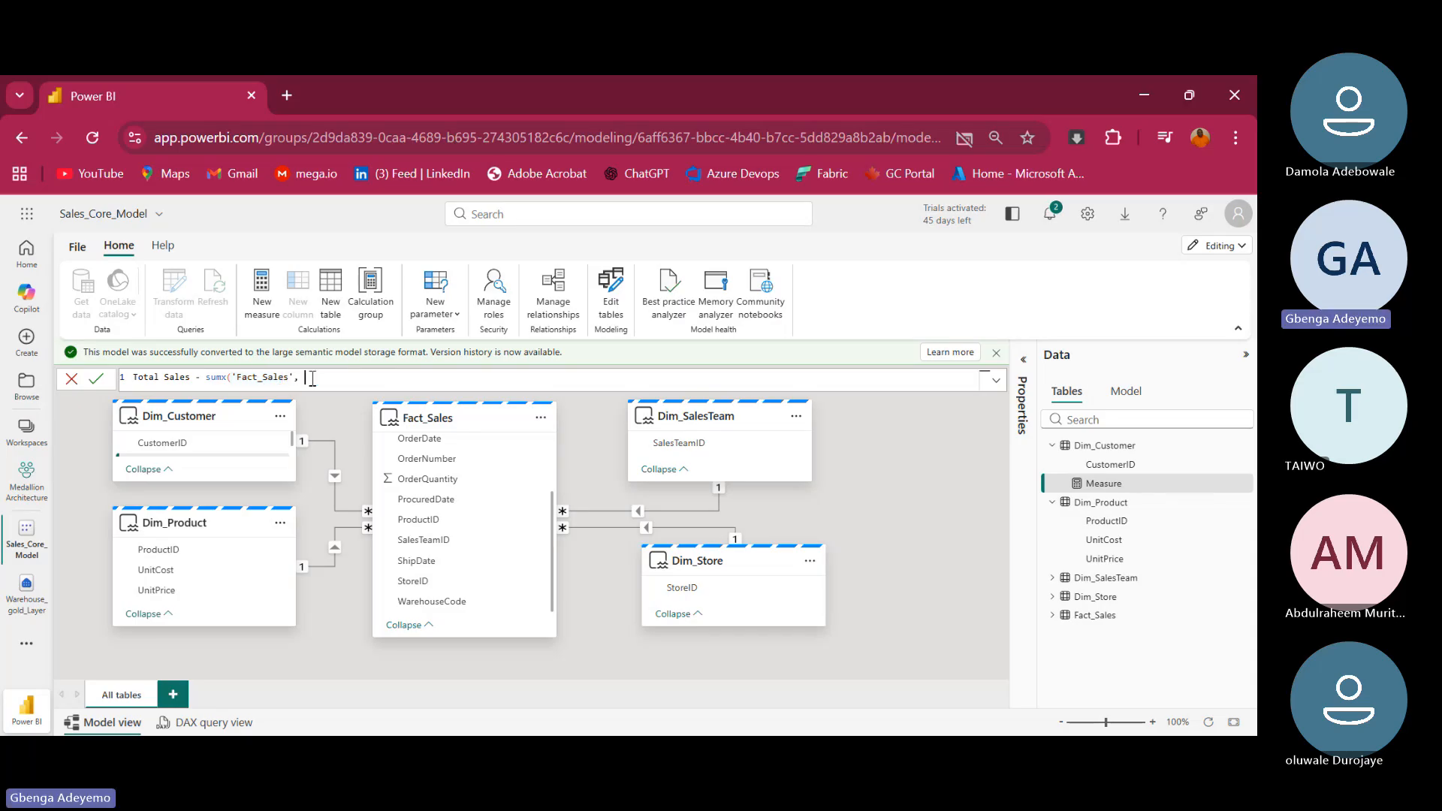
pyautogui.hotkey('ctrl', 'v')
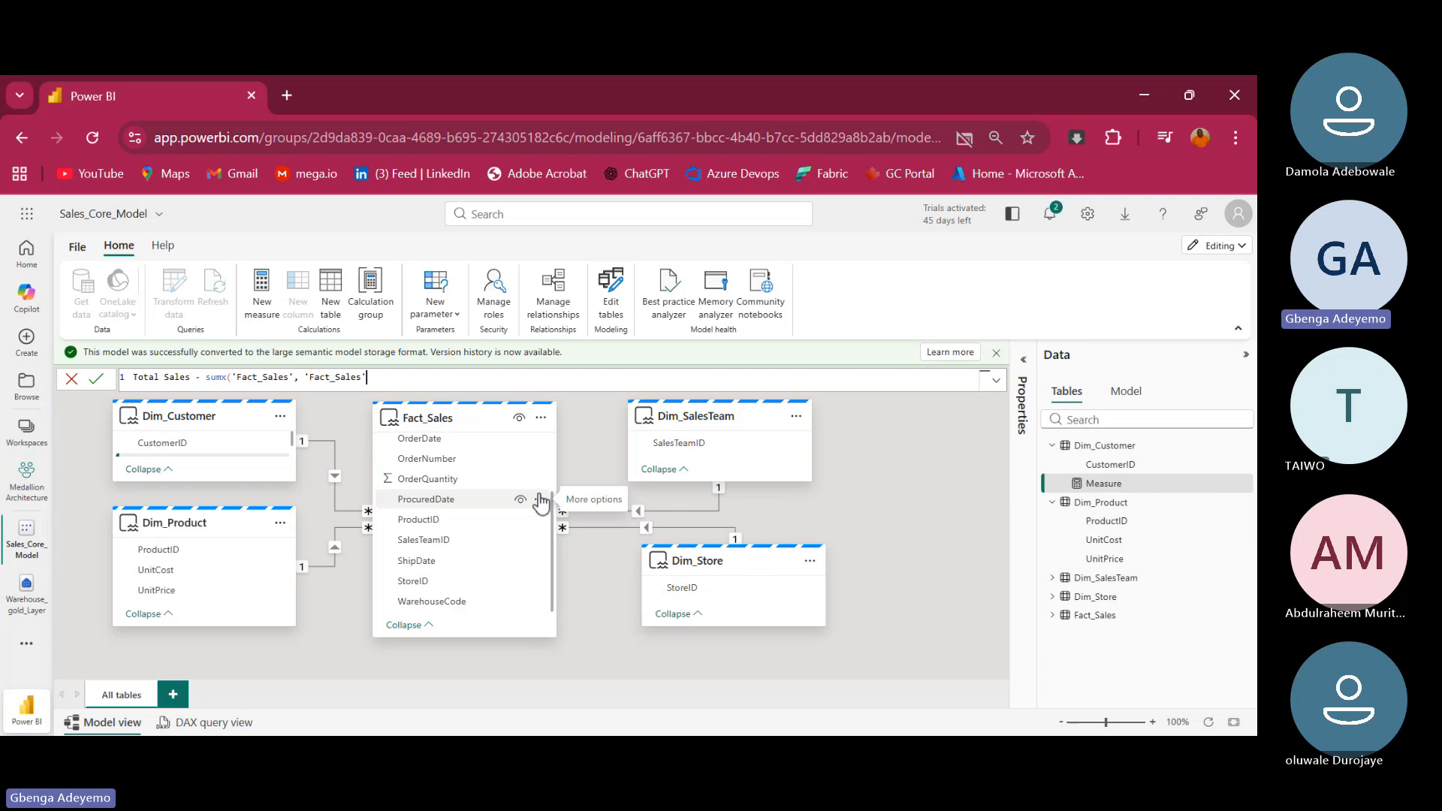
pyautogui.write('[Qu')
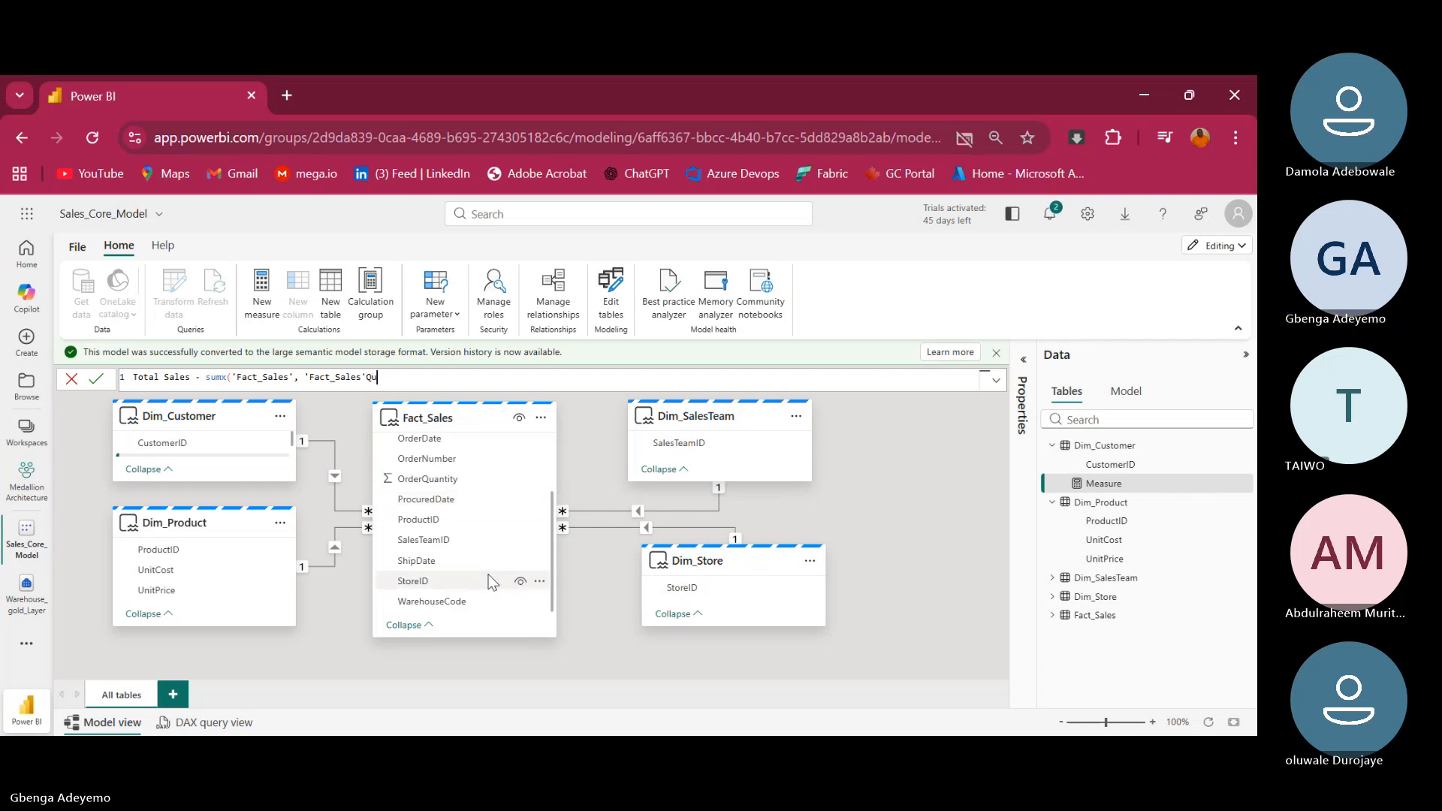
pyautogui.scroll(3, 490, 581)
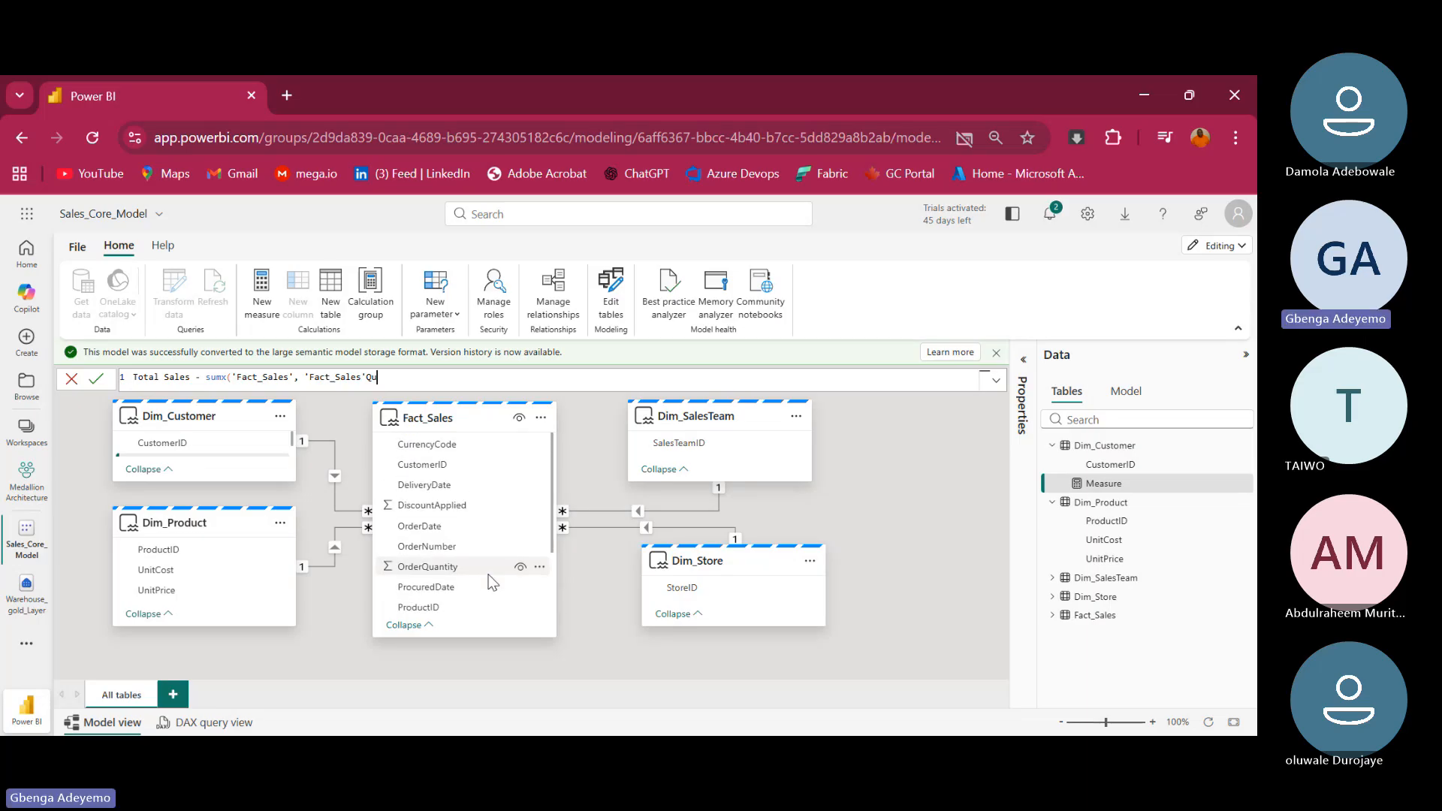
pyautogui.press('BackSpace')
pyautogui.press('BackSpace')
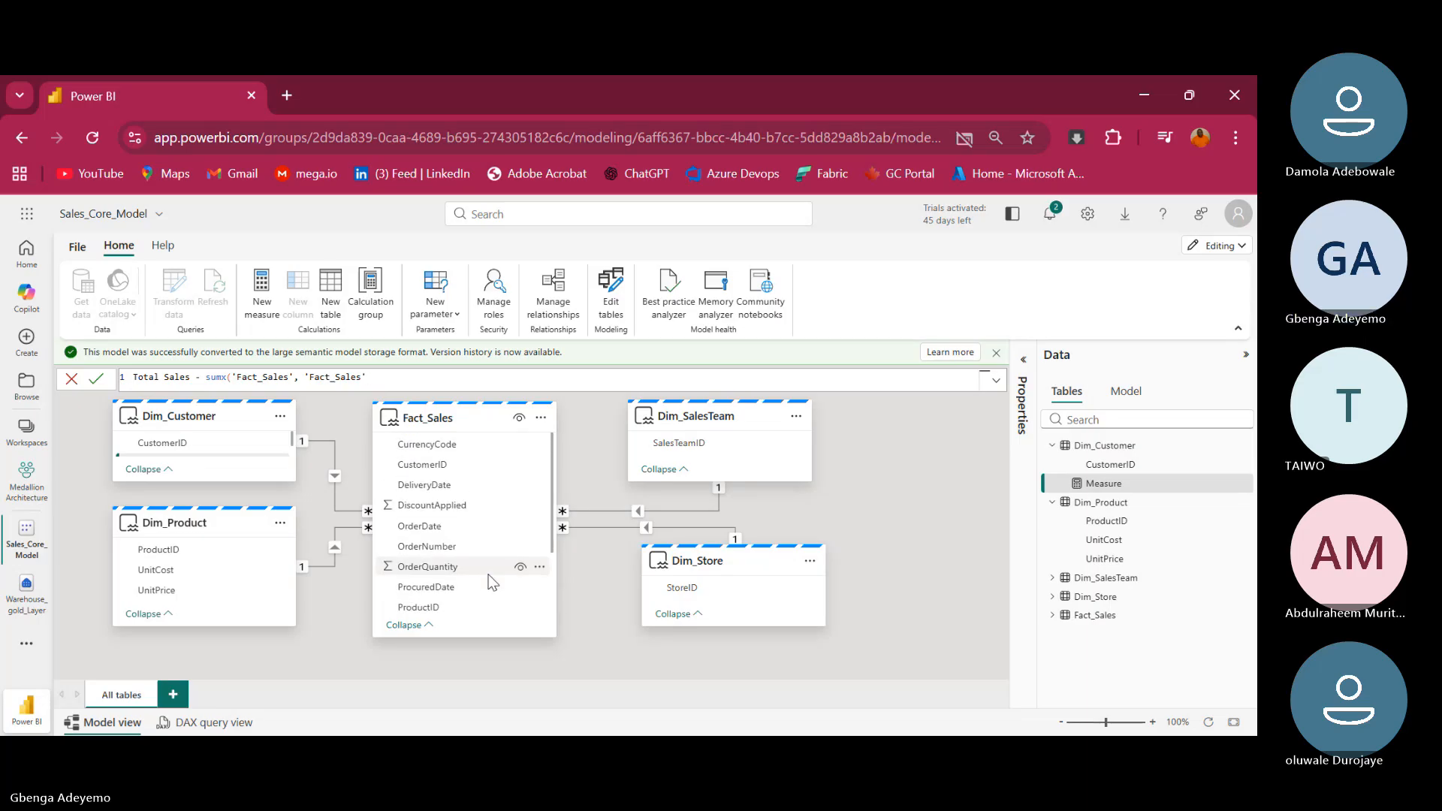
pyautogui.write('[OrderQuantit')
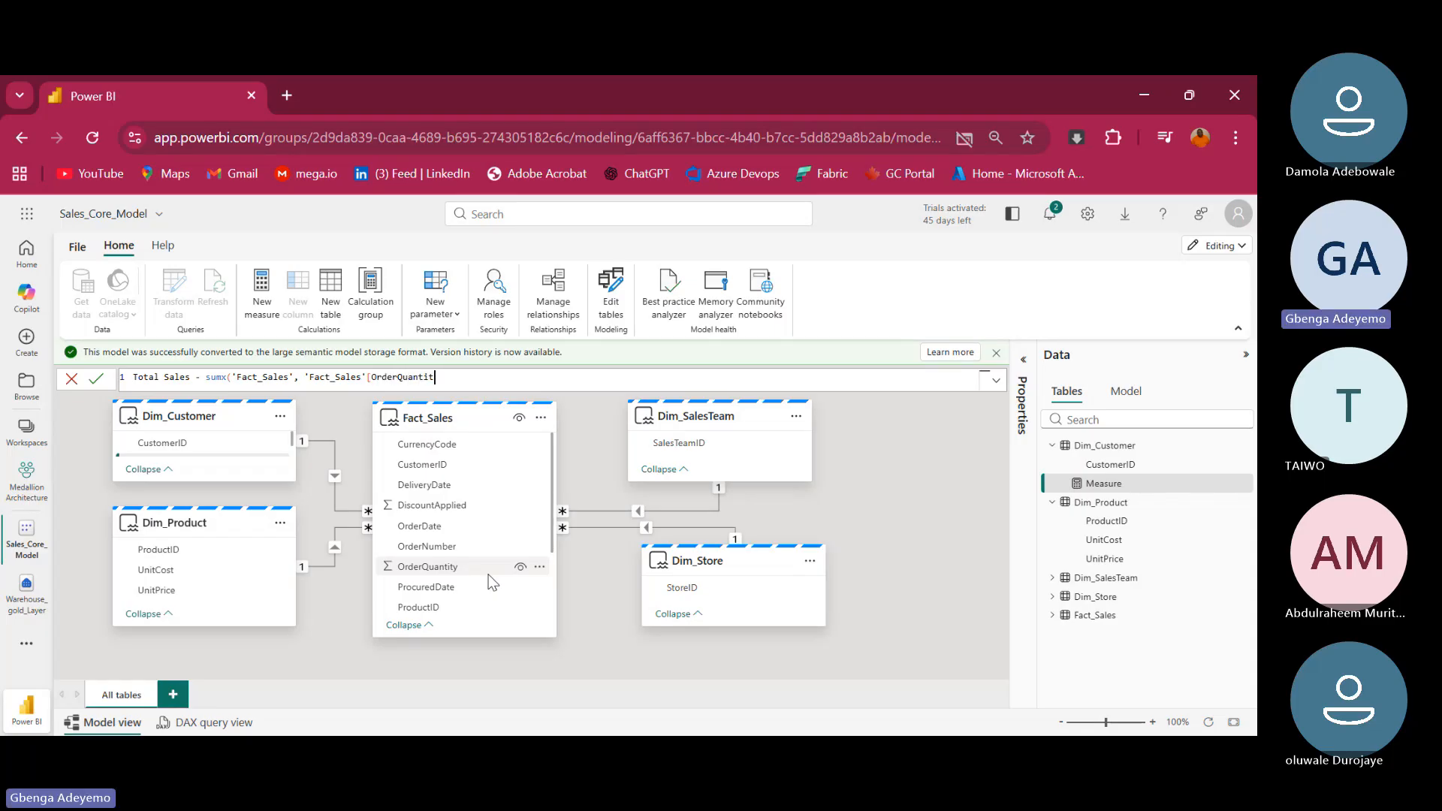
pyautogui.write('y] *')
pyautogui.click(443, 377)
pyautogui.moveTo(443, 377); pyautogui.dragTo(305, 375)
pyautogui.hotkey('ctrl', 'c')
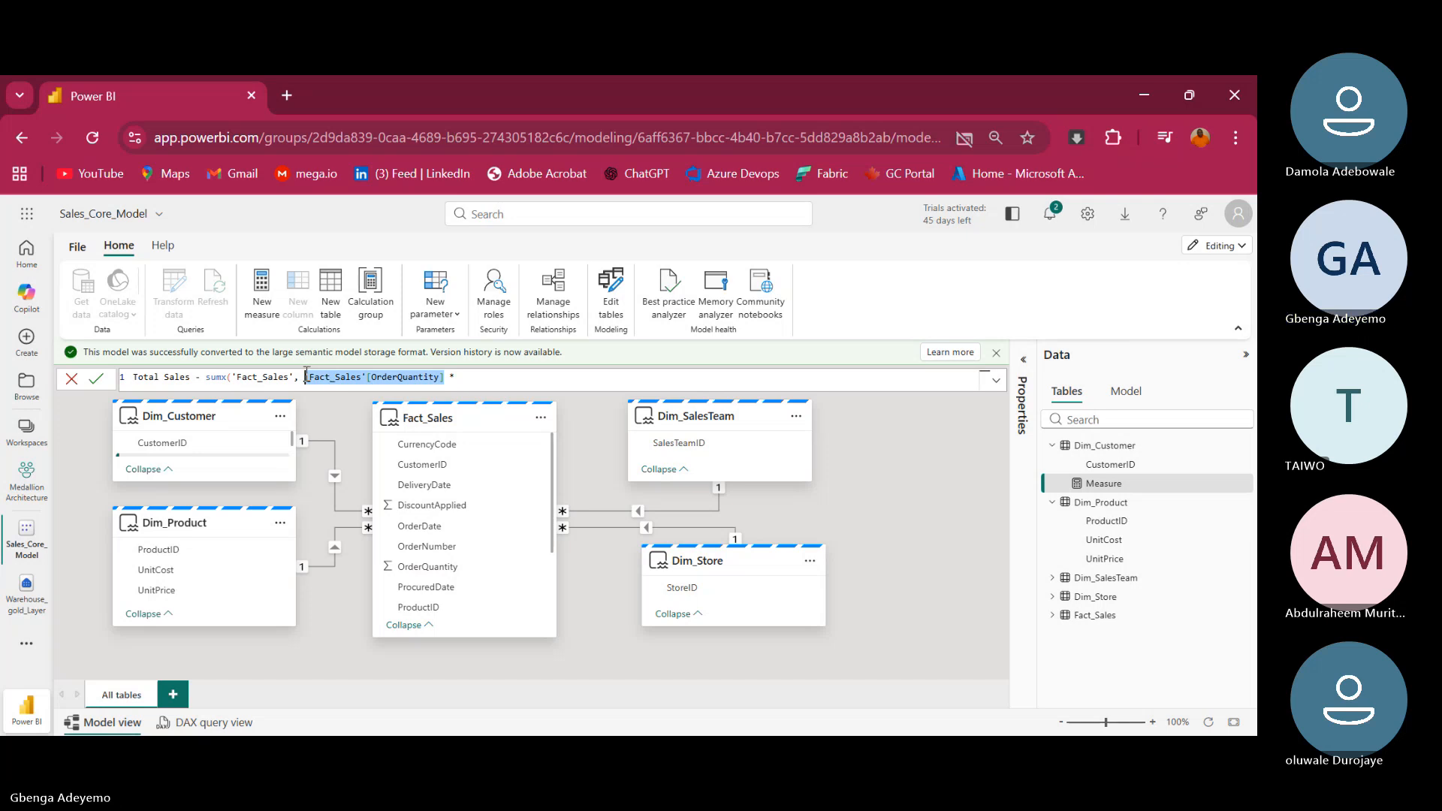
pyautogui.click(489, 381)
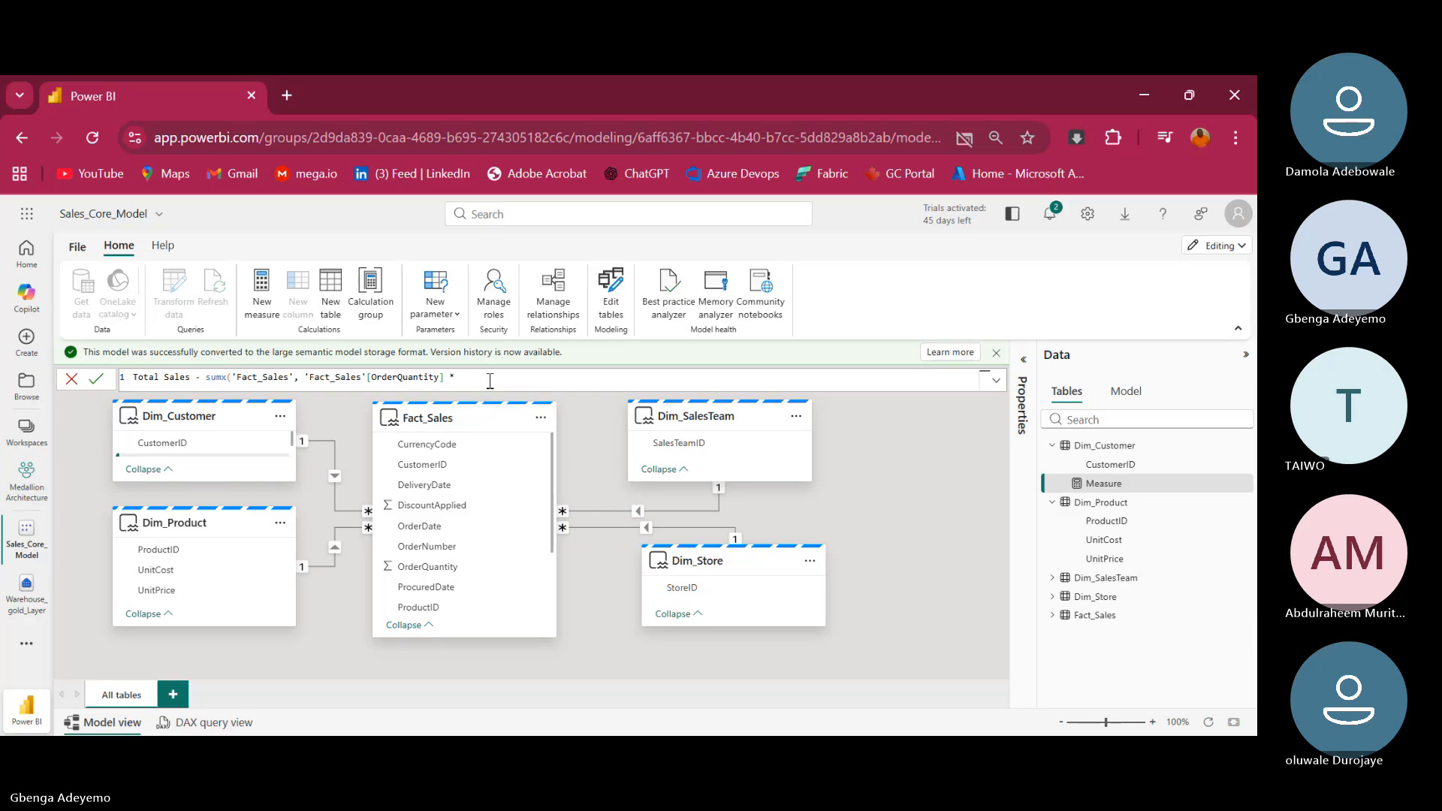
pyautogui.hotkey('ctrl', 'v')
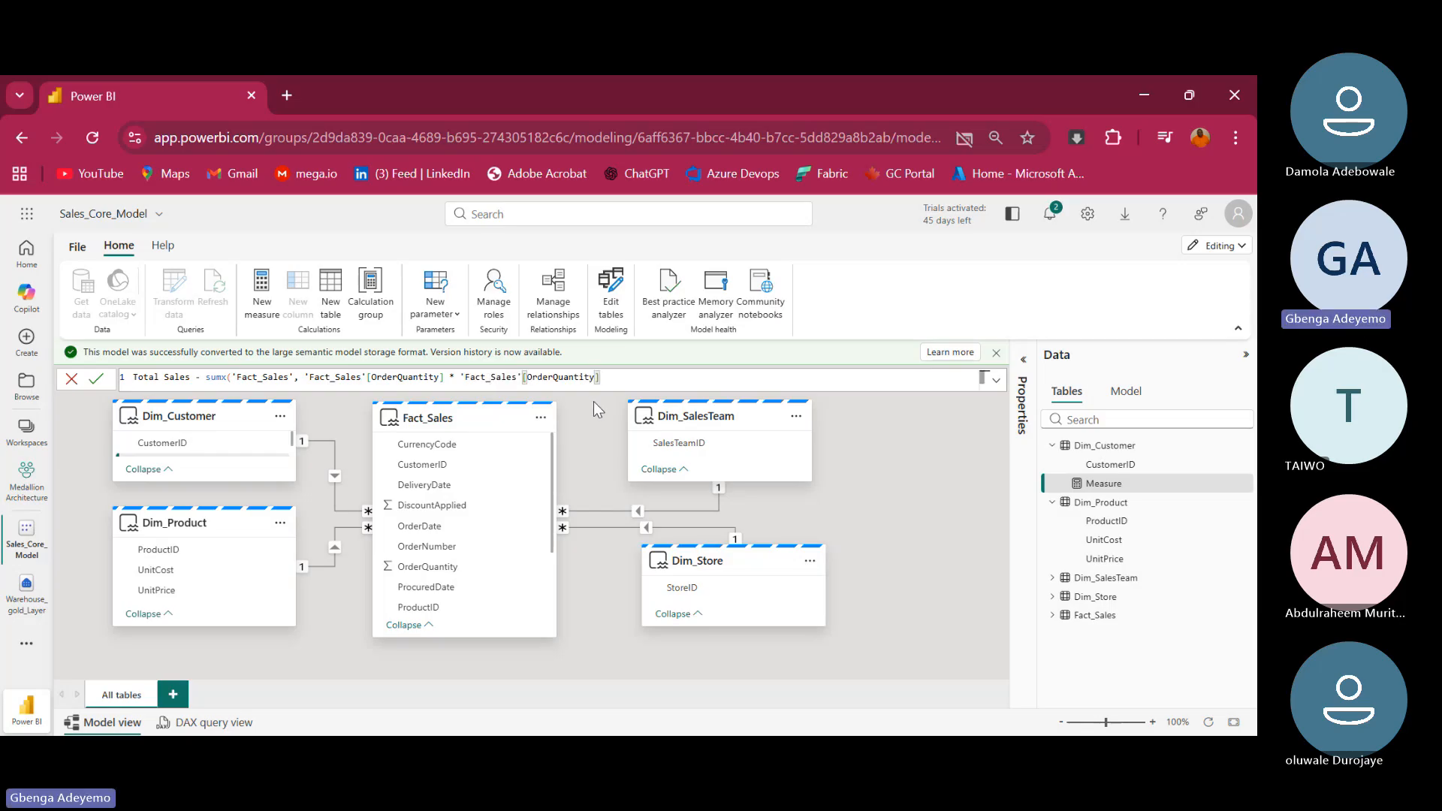
pyautogui.press('Left')
pyautogui.press('BackSpace')
pyautogui.press('BackSpace')
pyautogui.press('BackSpace')
pyautogui.press('BackSpace')
pyautogui.press('BackSpace')
pyautogui.press('BackSpace')
pyautogui.press('BackSpace')
pyautogui.press('BackSpace')
pyautogui.scroll(-3, 449, 536)
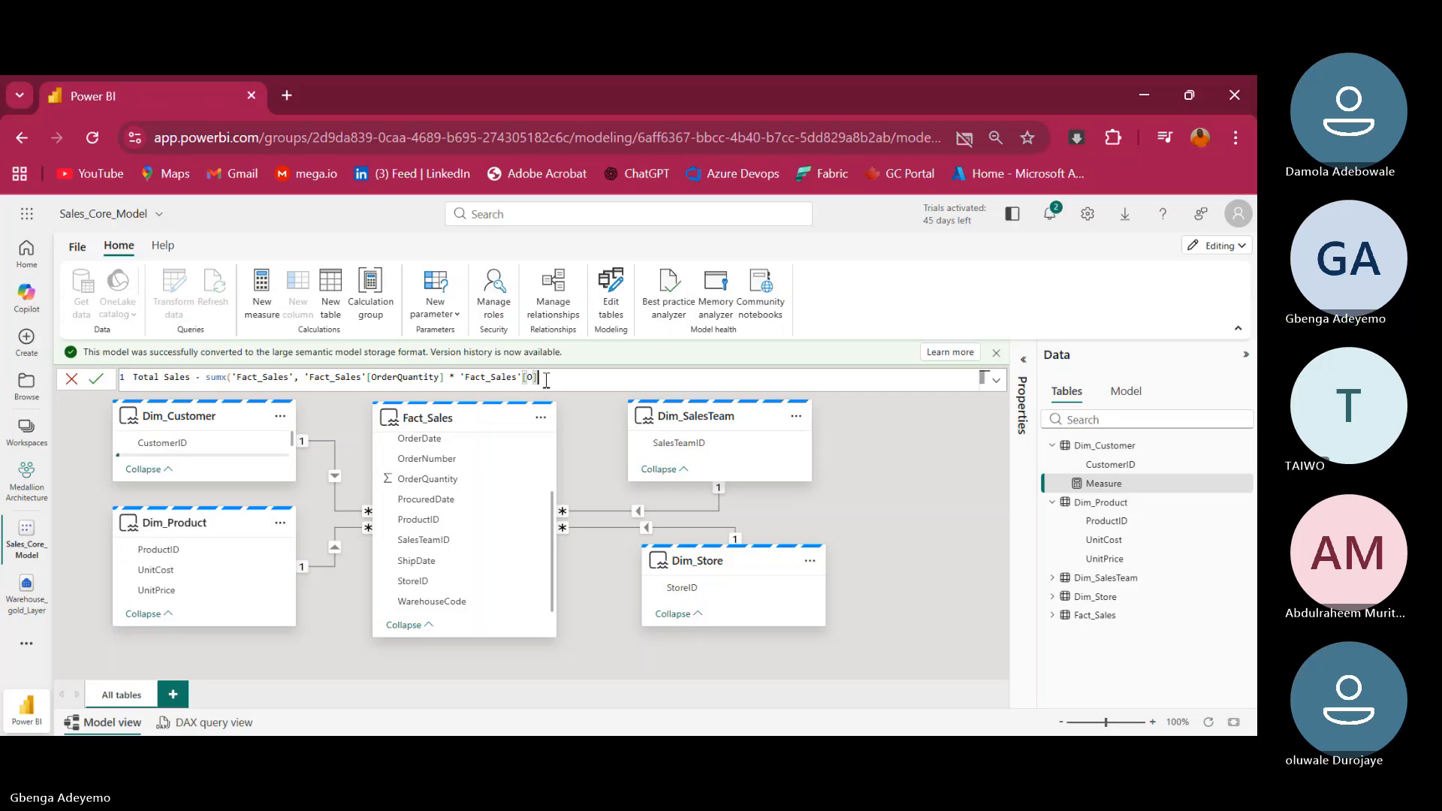
pyautogui.press('BackSpace')
pyautogui.press('BackSpace')
pyautogui.press('BackSpace')
pyautogui.press('BackSpace')
pyautogui.press('BackSpace')
pyautogui.press('BackSpace')
pyautogui.press('BackSpace')
pyautogui.press('BackSpace')
pyautogui.press('BackSpace')
pyautogui.press('BackSpace')
pyautogui.press('BackSpace')
pyautogui.press('BackSpace')
pyautogui.press('BackSpace')
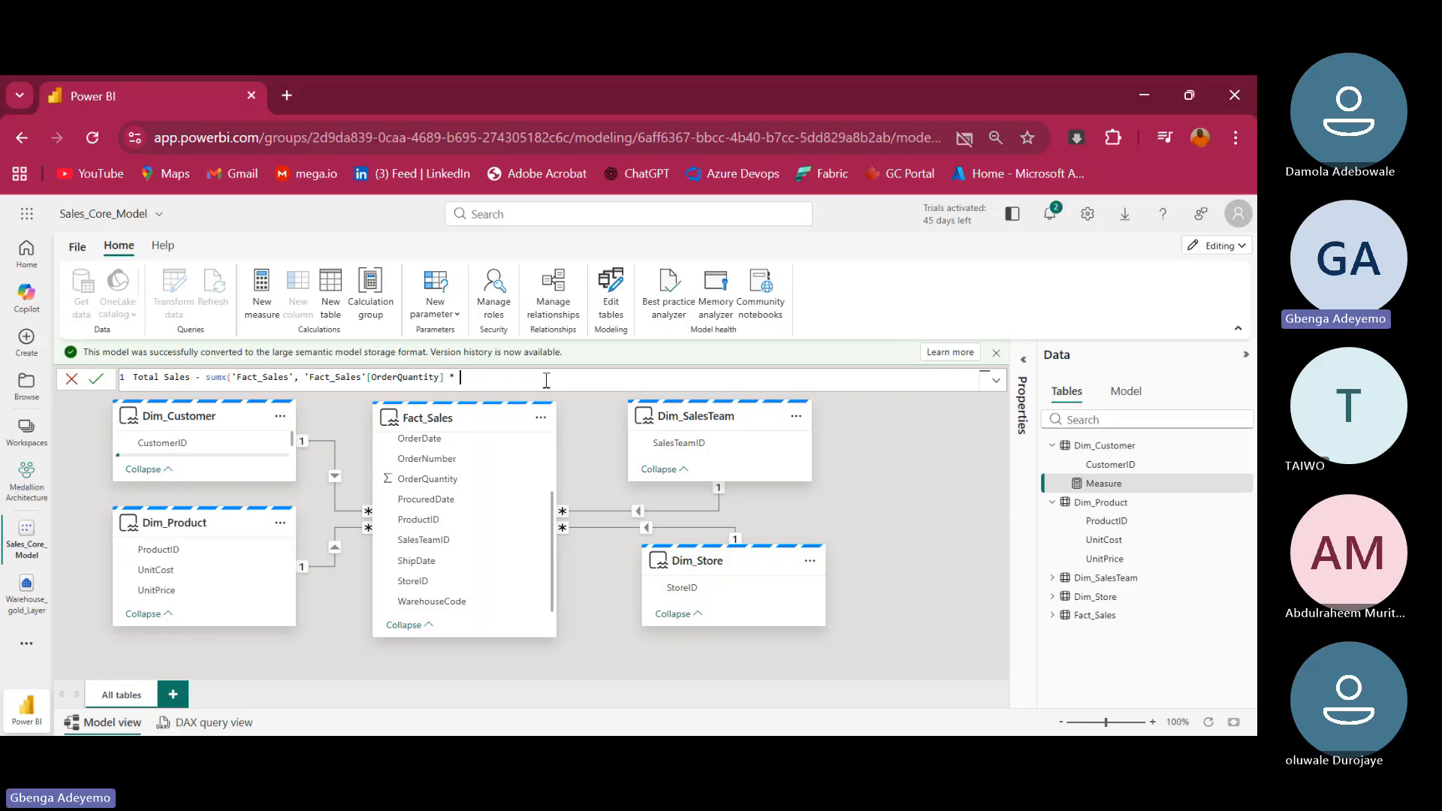
# Complete the Total Sales expression with RELATED('Dim_Product'[UnitPrice]) and the closing parenthesis, and try to commit the measure
pyautogui.write('R')
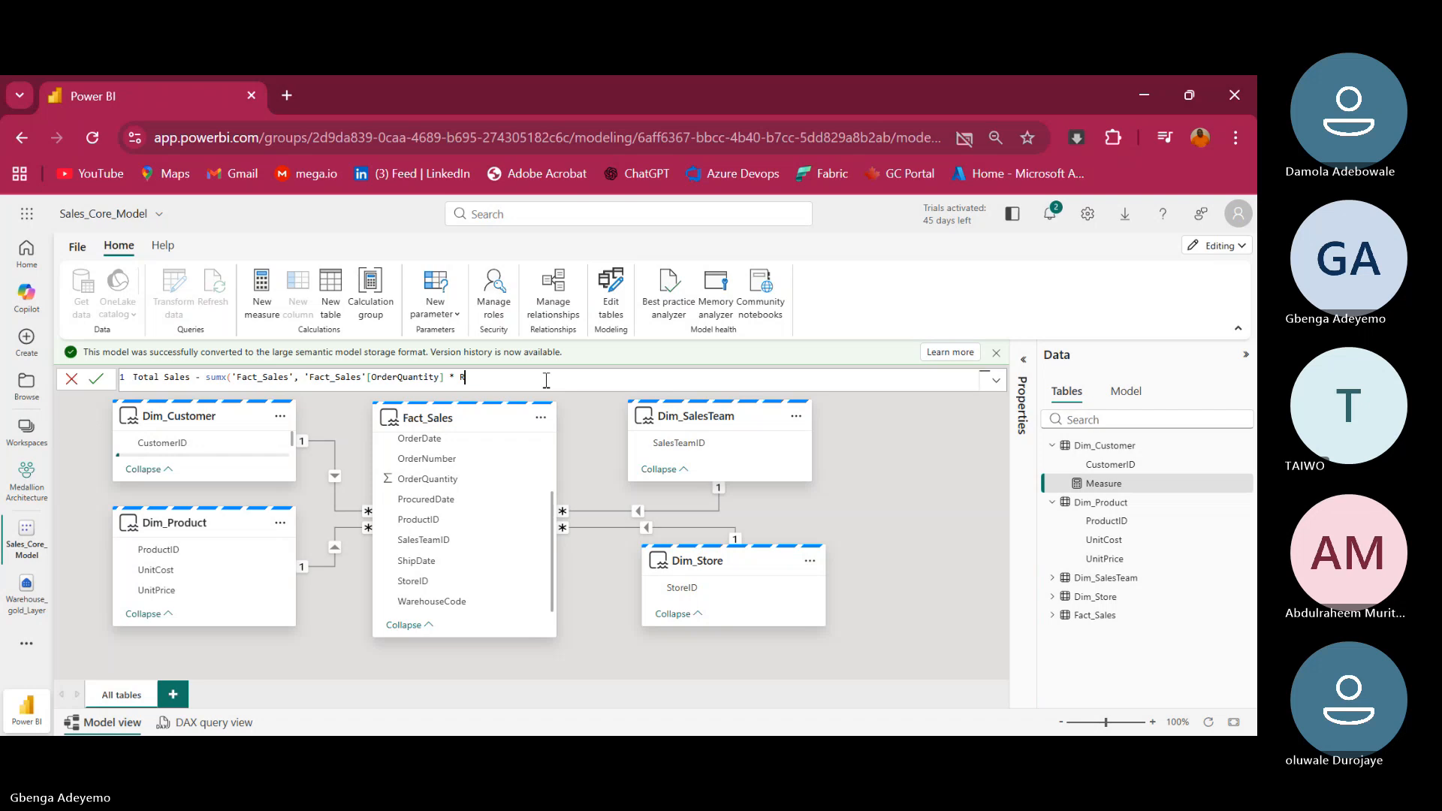
pyautogui.write('ELATED')
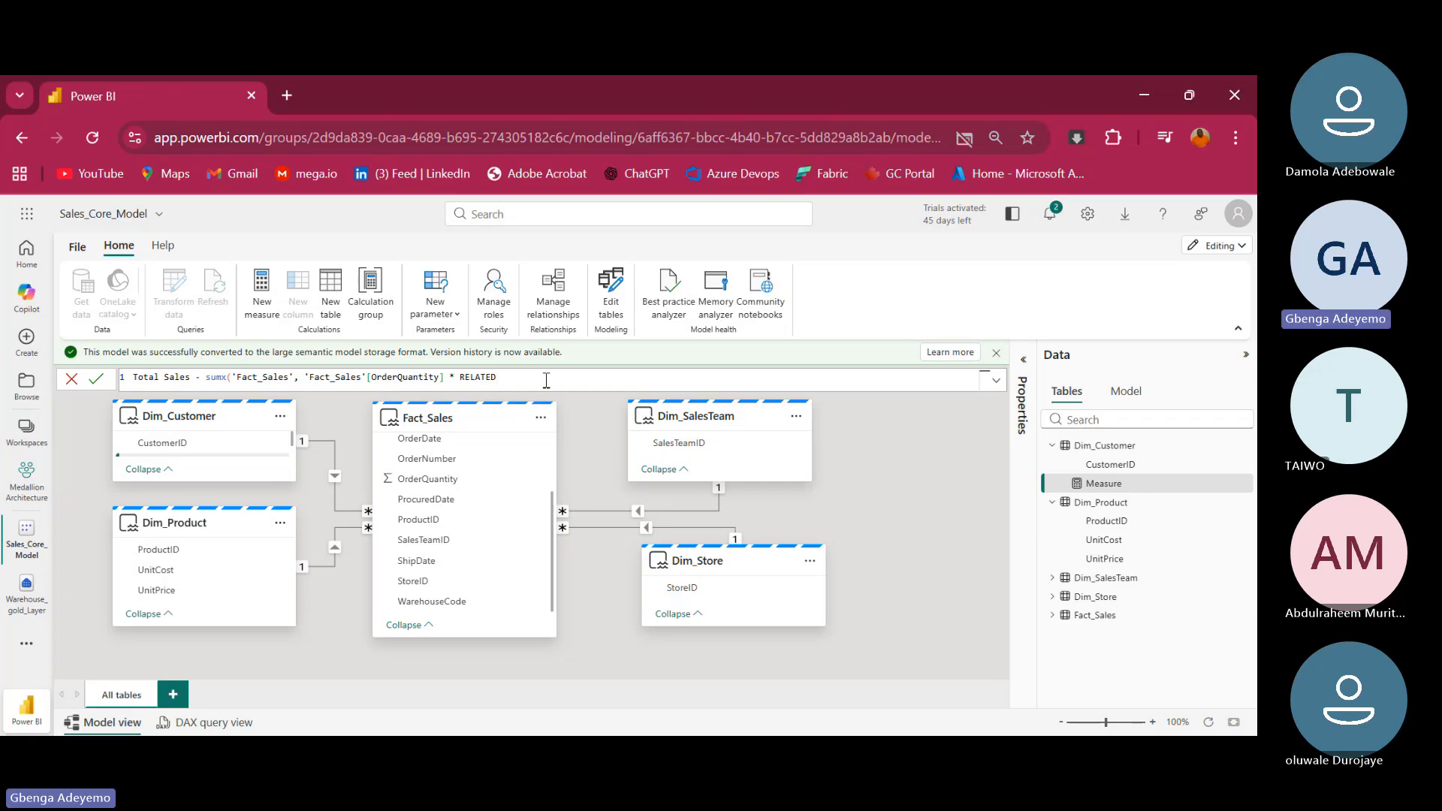
pyautogui.write('(')
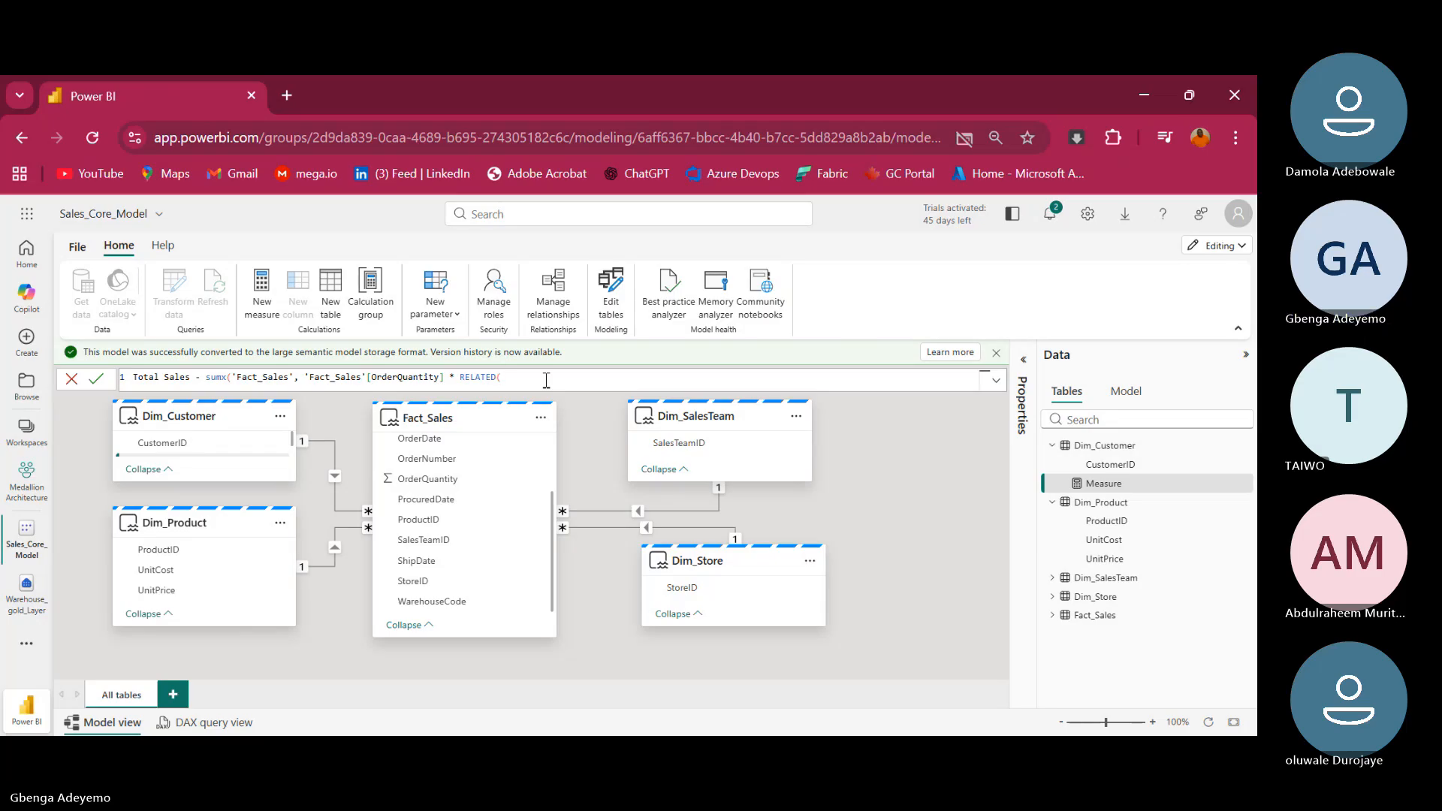
pyautogui.write("'Dim_")
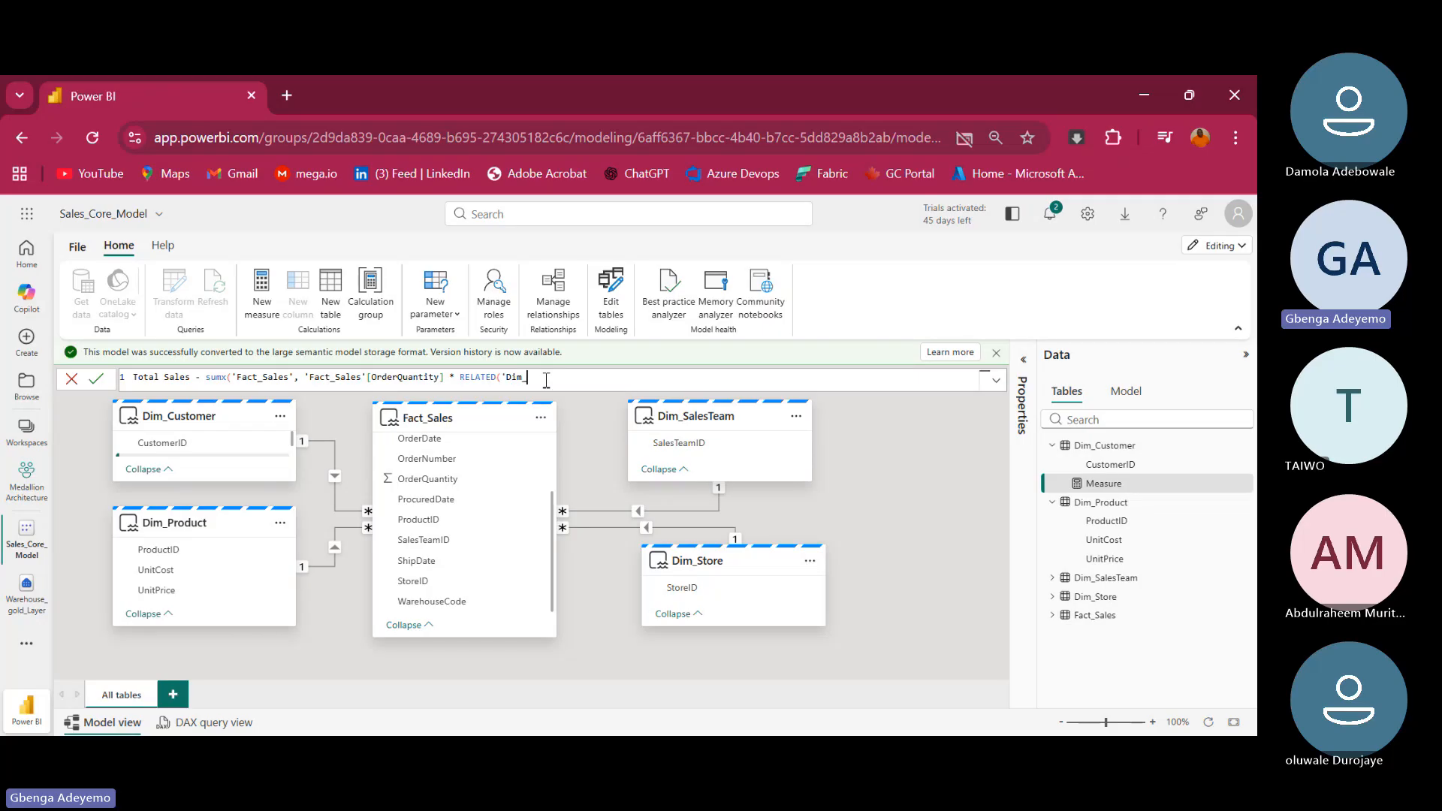
pyautogui.write('Prod')
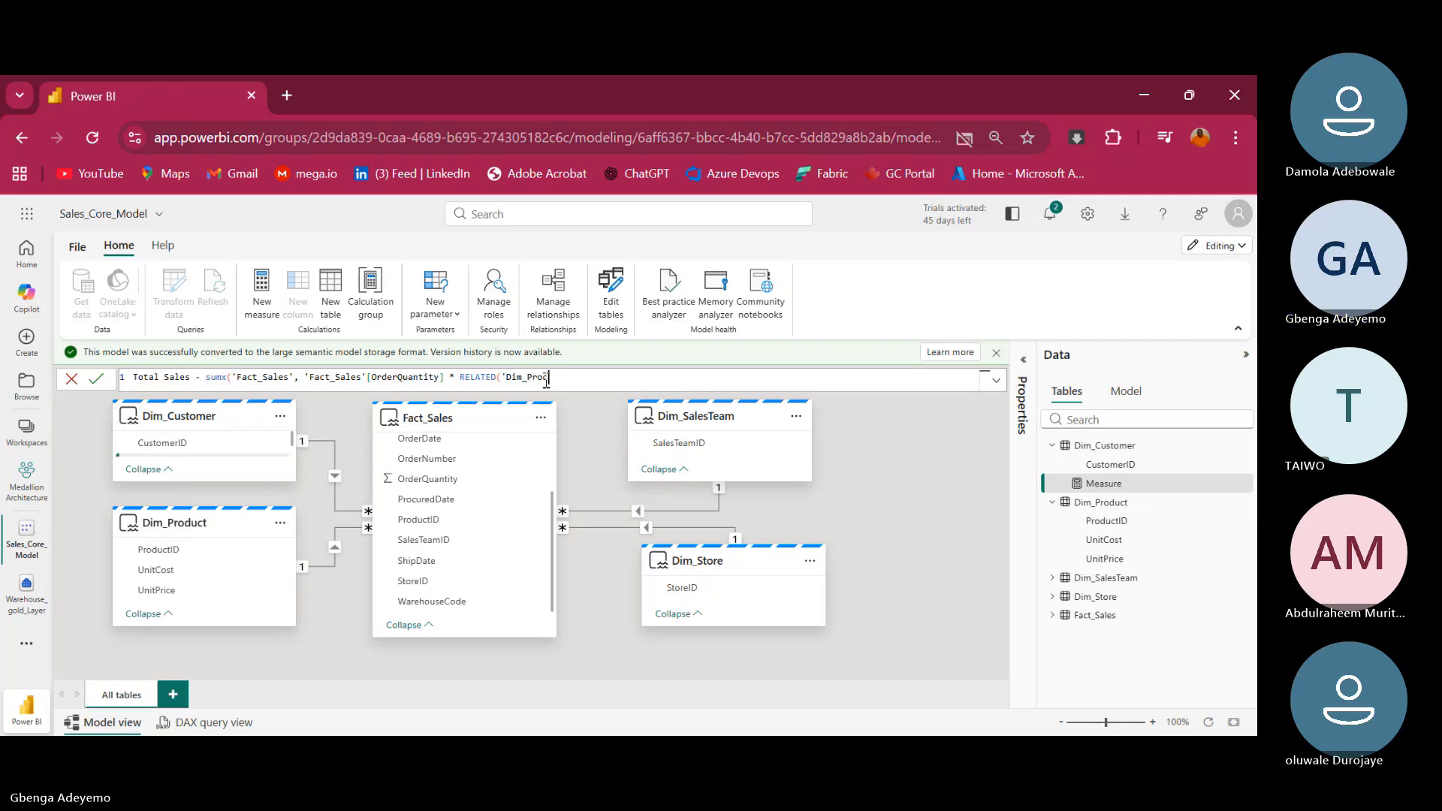
pyautogui.write("uct'")
pyautogui.write('[UnitPrice')
pyautogui.write('])')
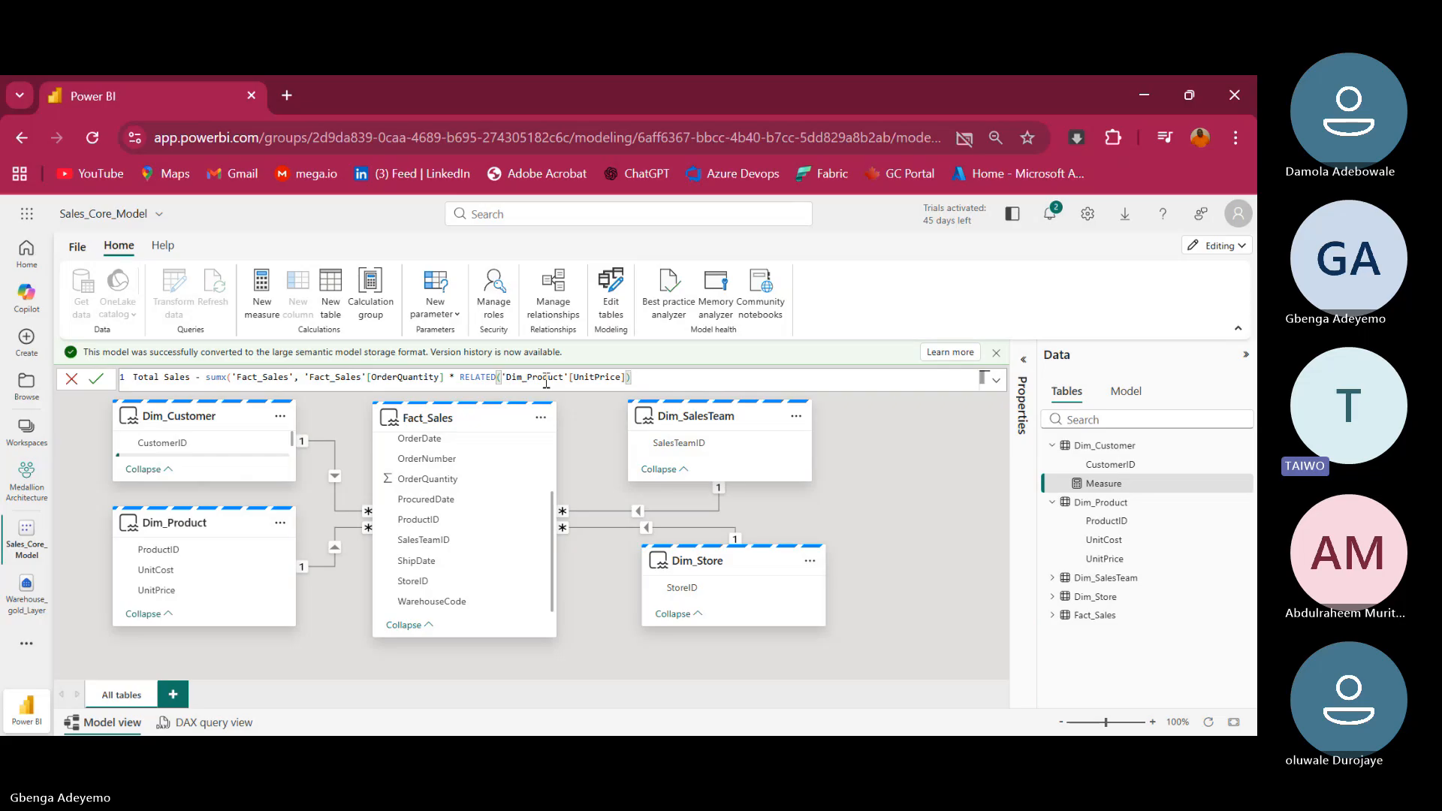
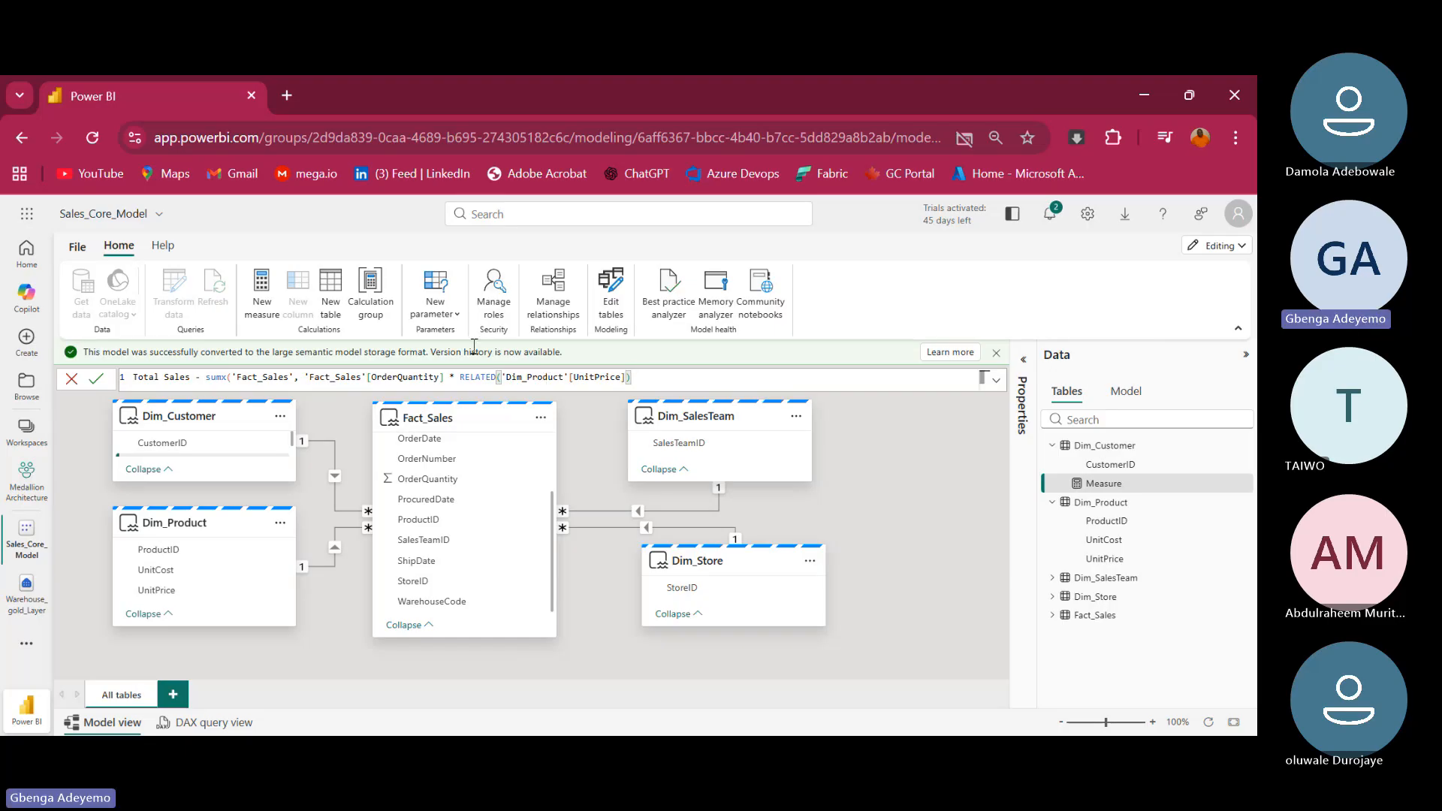
pyautogui.moveTo(474, 422)
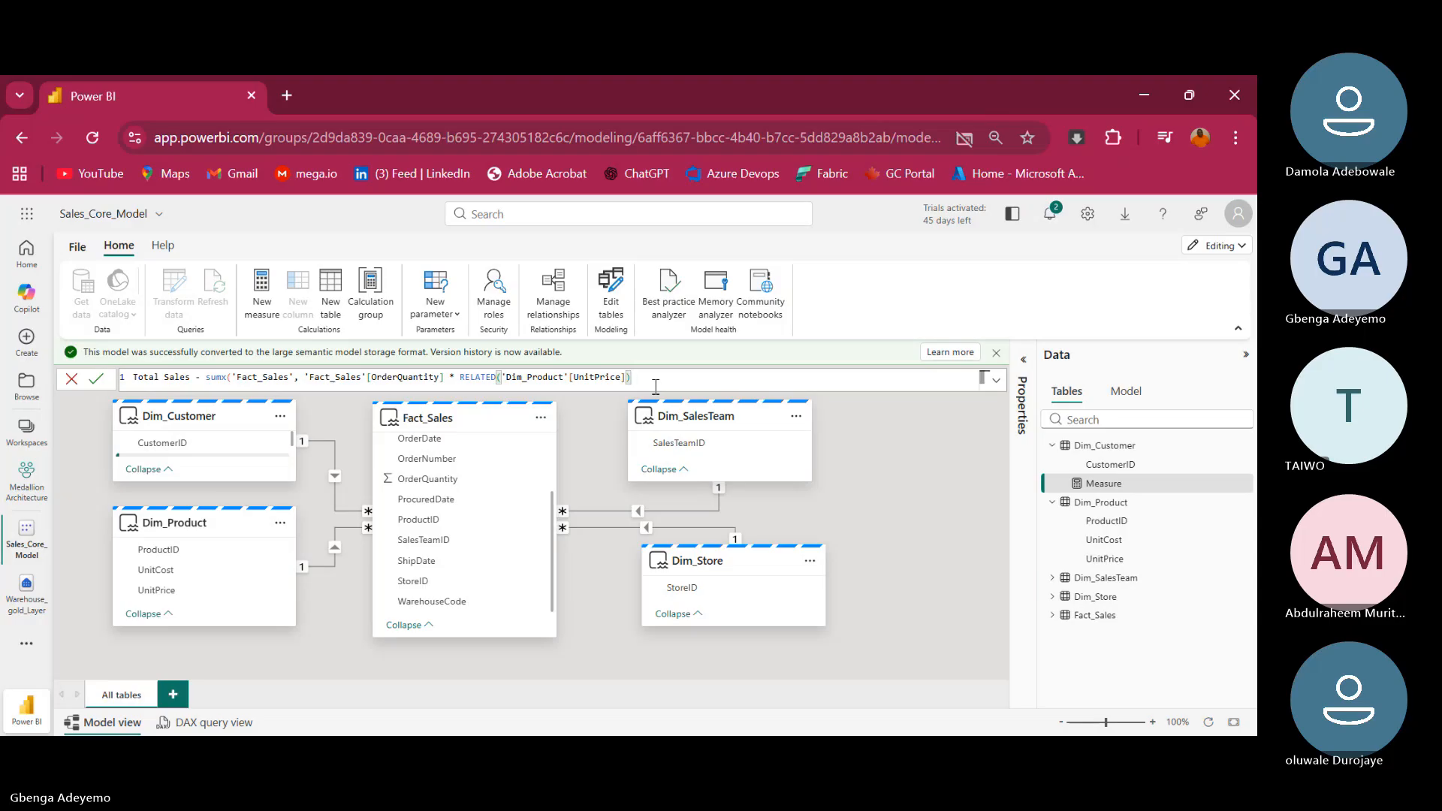
pyautogui.write(')')
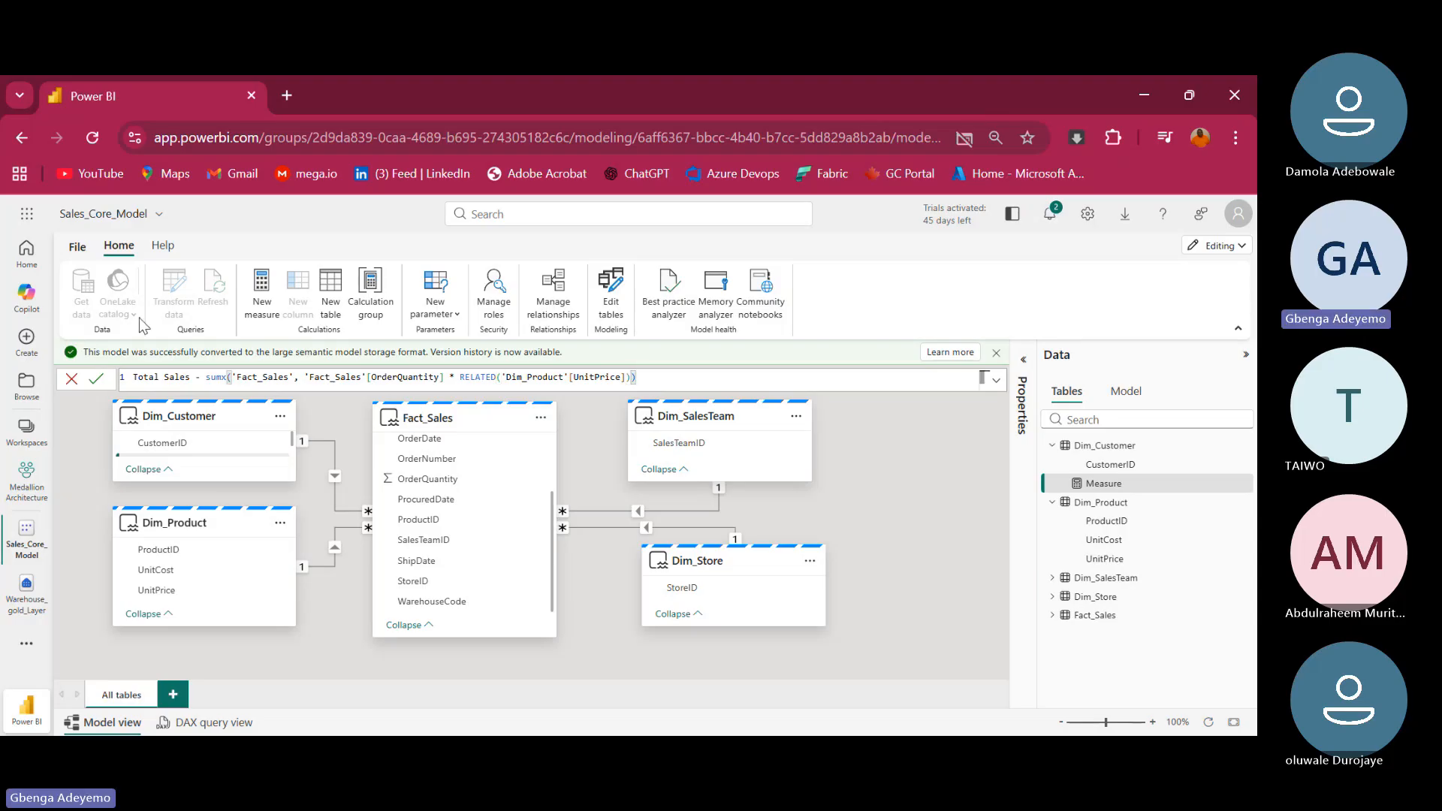
pyautogui.click(96, 379)
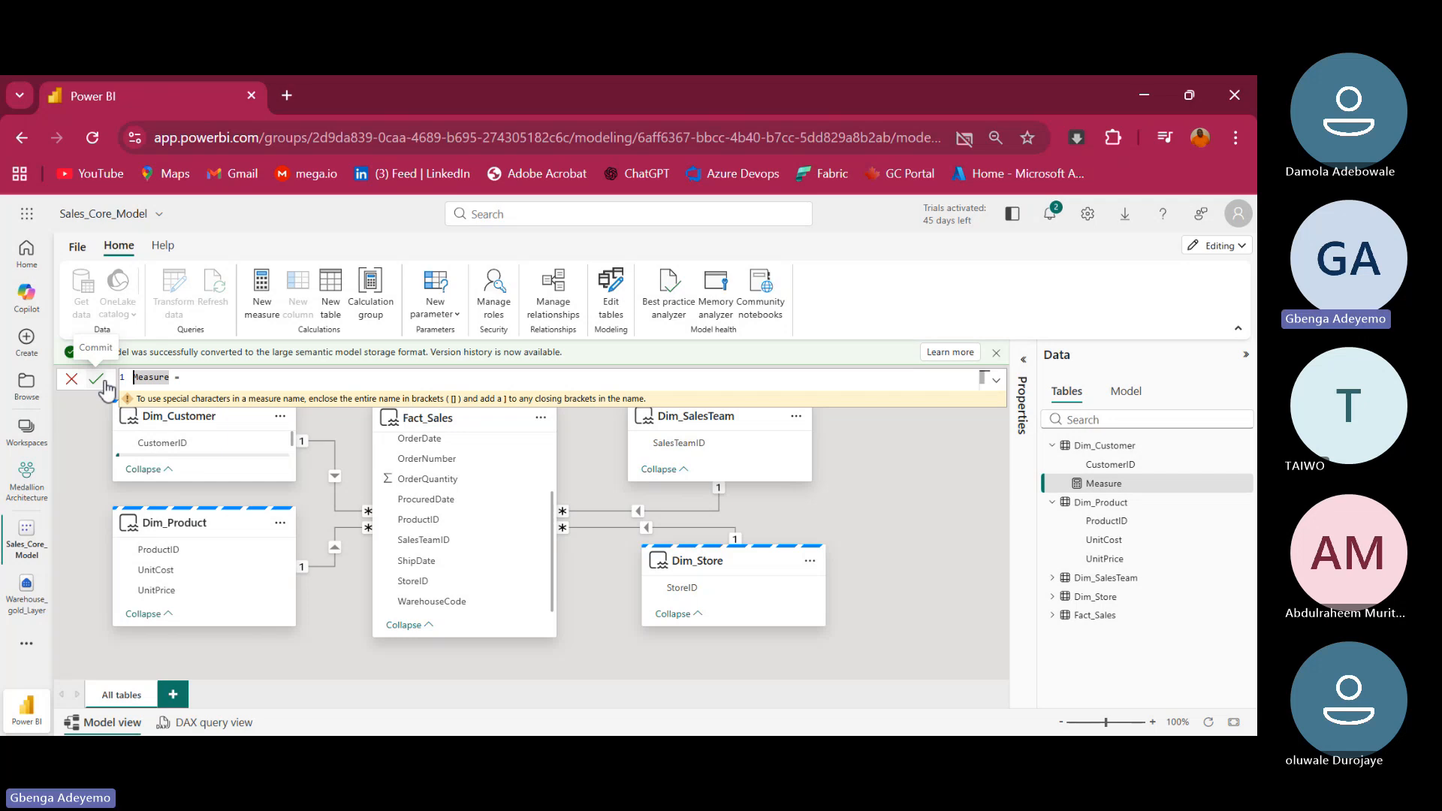
# Insert 'Fact_Sales'[OrderQuantity] as the new measure's expression and replace the measure name with TotalSales
pyautogui.click(228, 376)
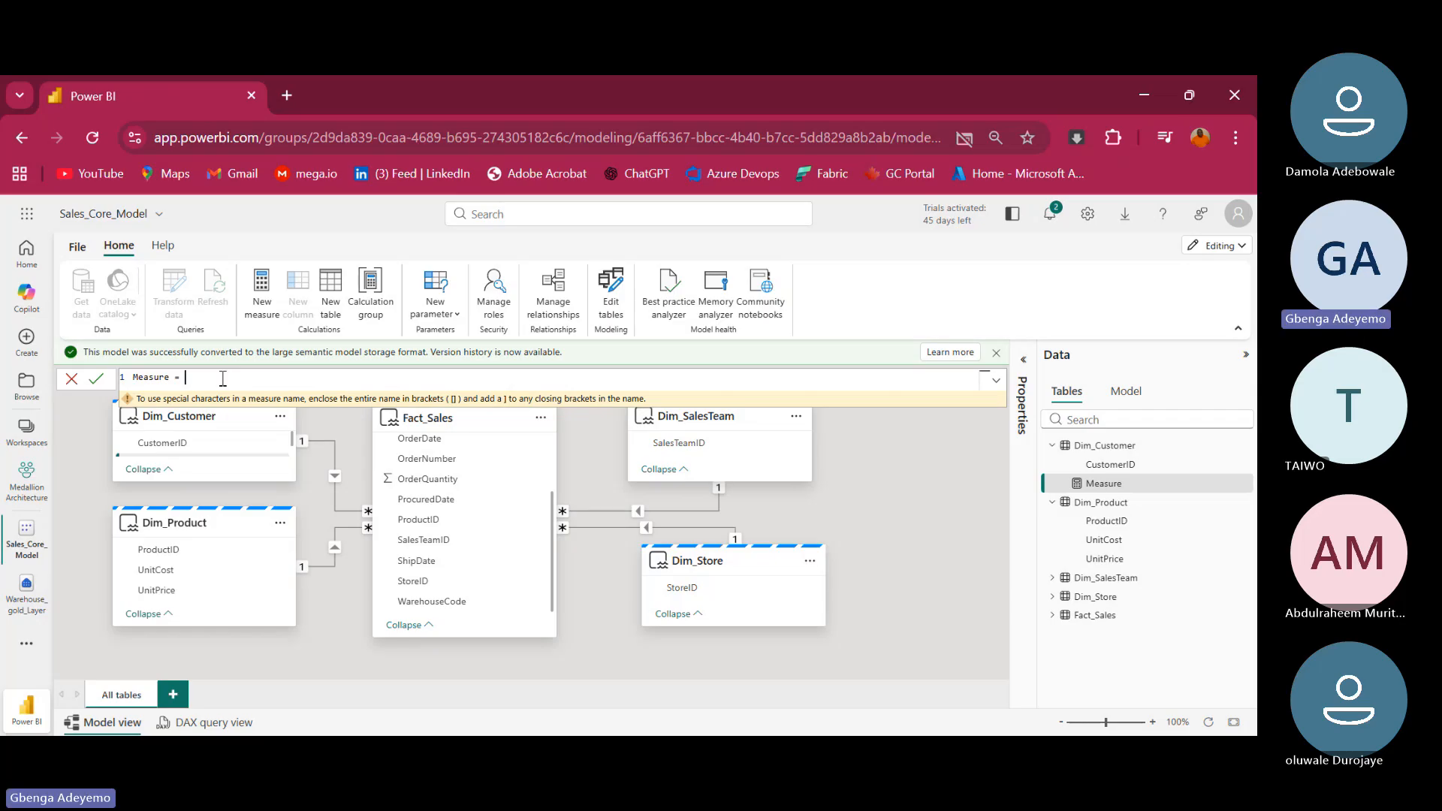
pyautogui.write("'Fact_Sales'[OrderQuantity]")
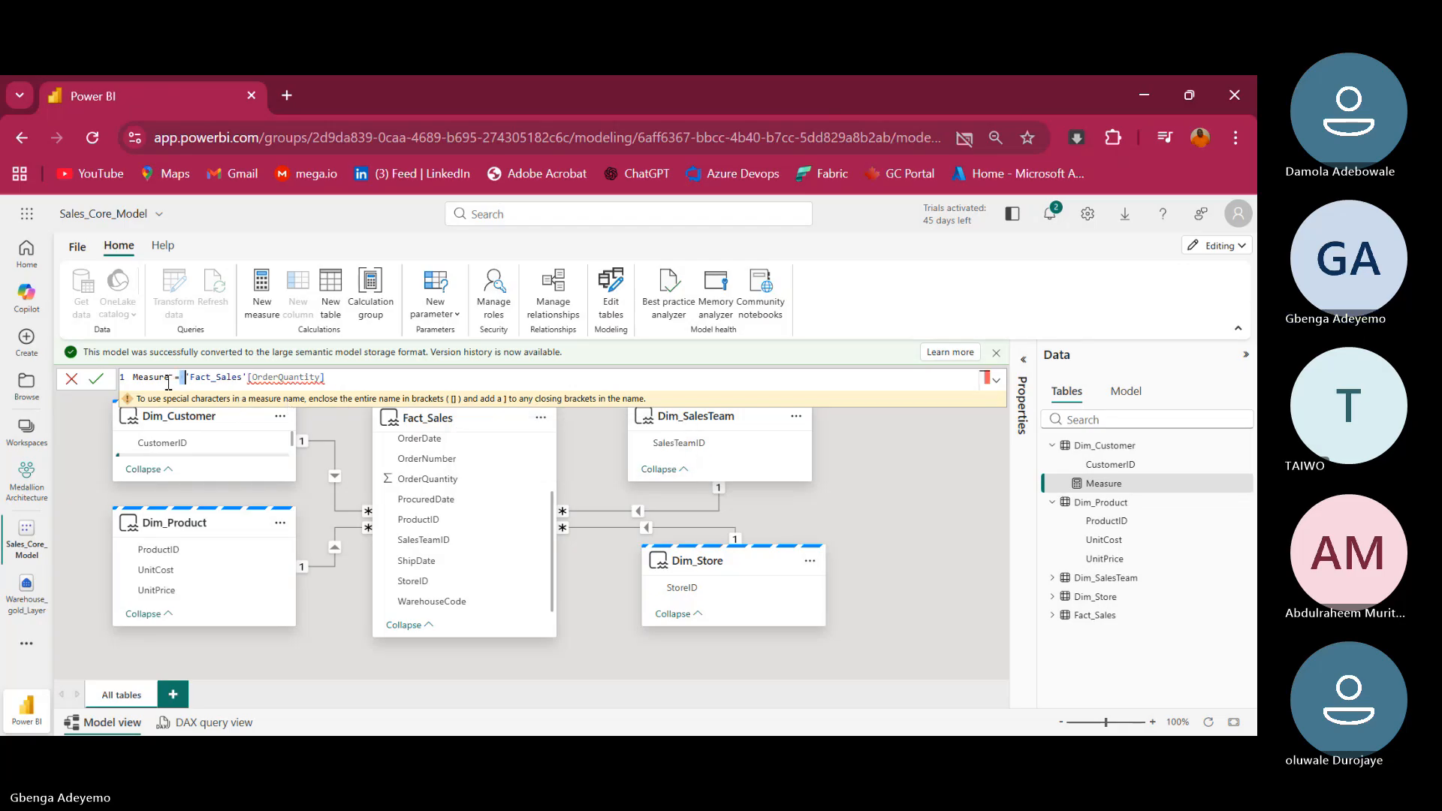
pyautogui.doubleClick(167, 378)
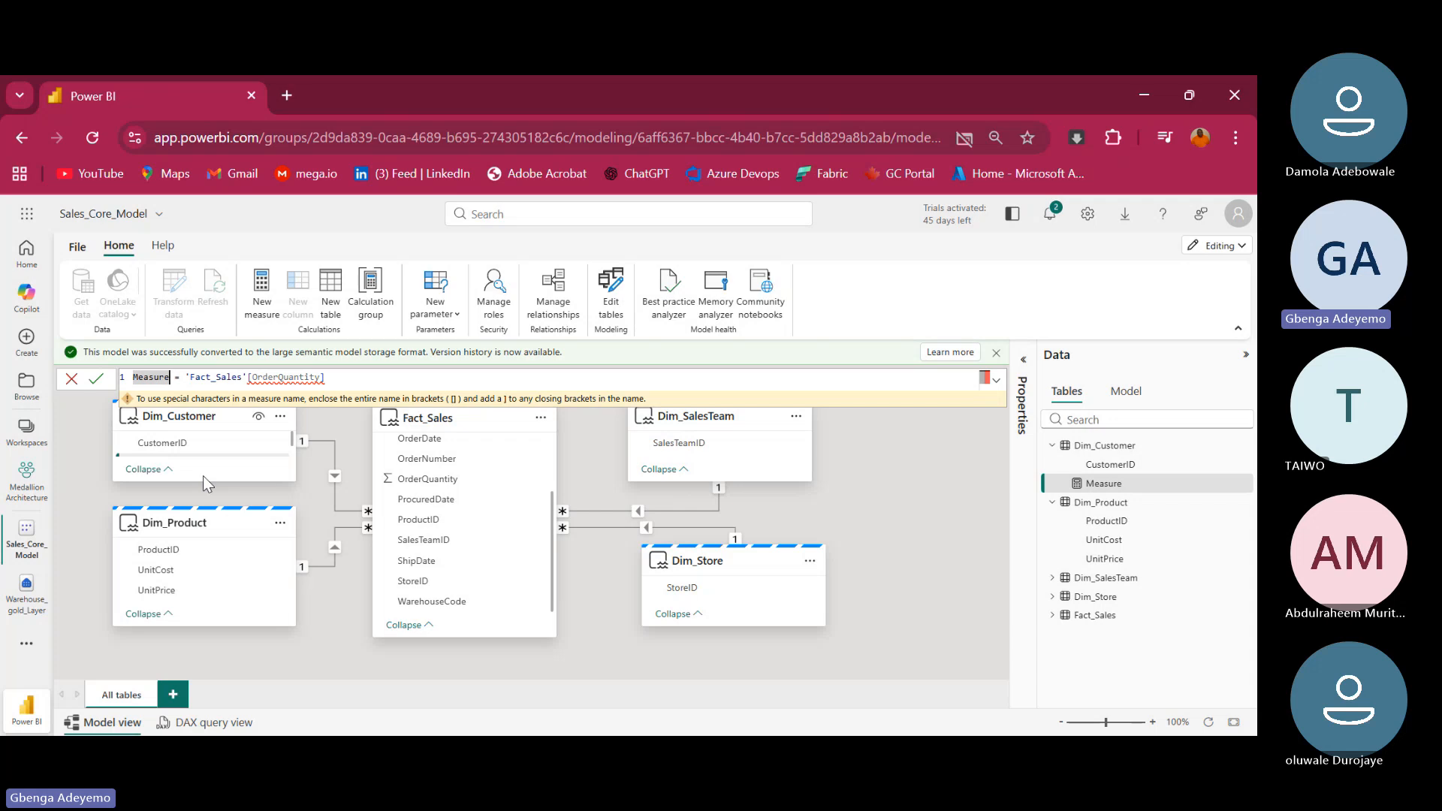
pyautogui.press('BackSpace')
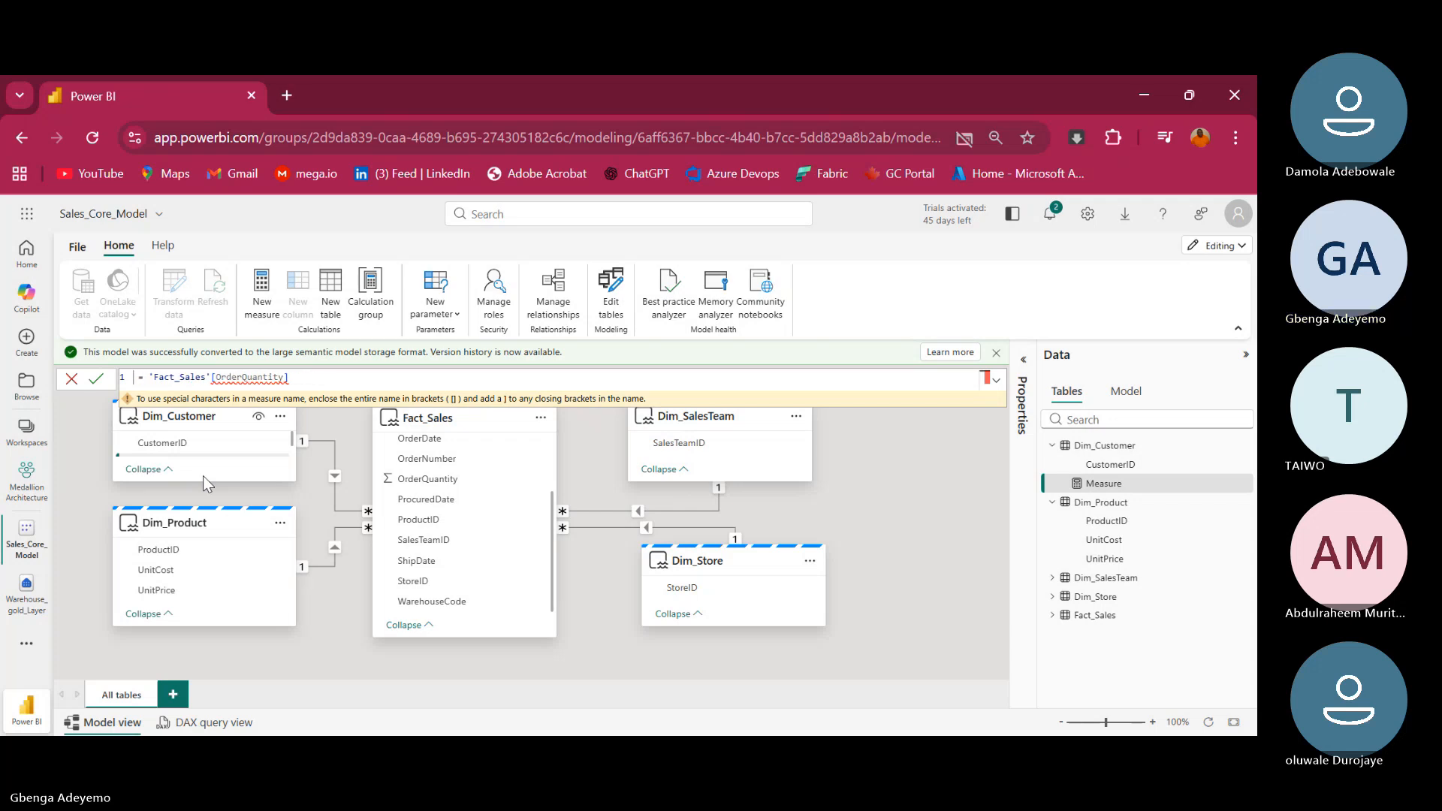
pyautogui.write('Sales')
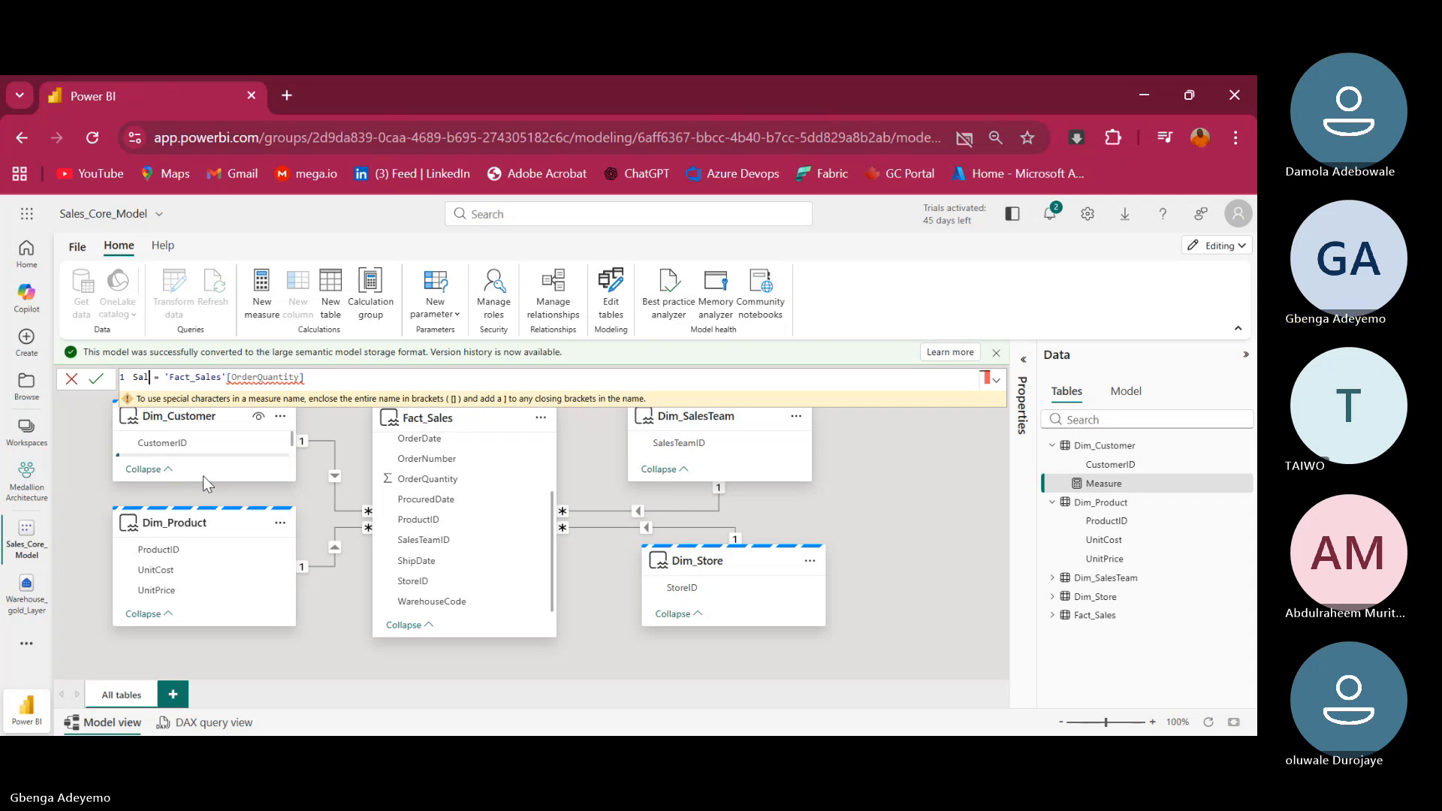
pyautogui.press('BackSpace')
pyautogui.press('BackSpace')
pyautogui.press('BackSpace')
pyautogui.press('BackSpace')
pyautogui.press('BackSpace')
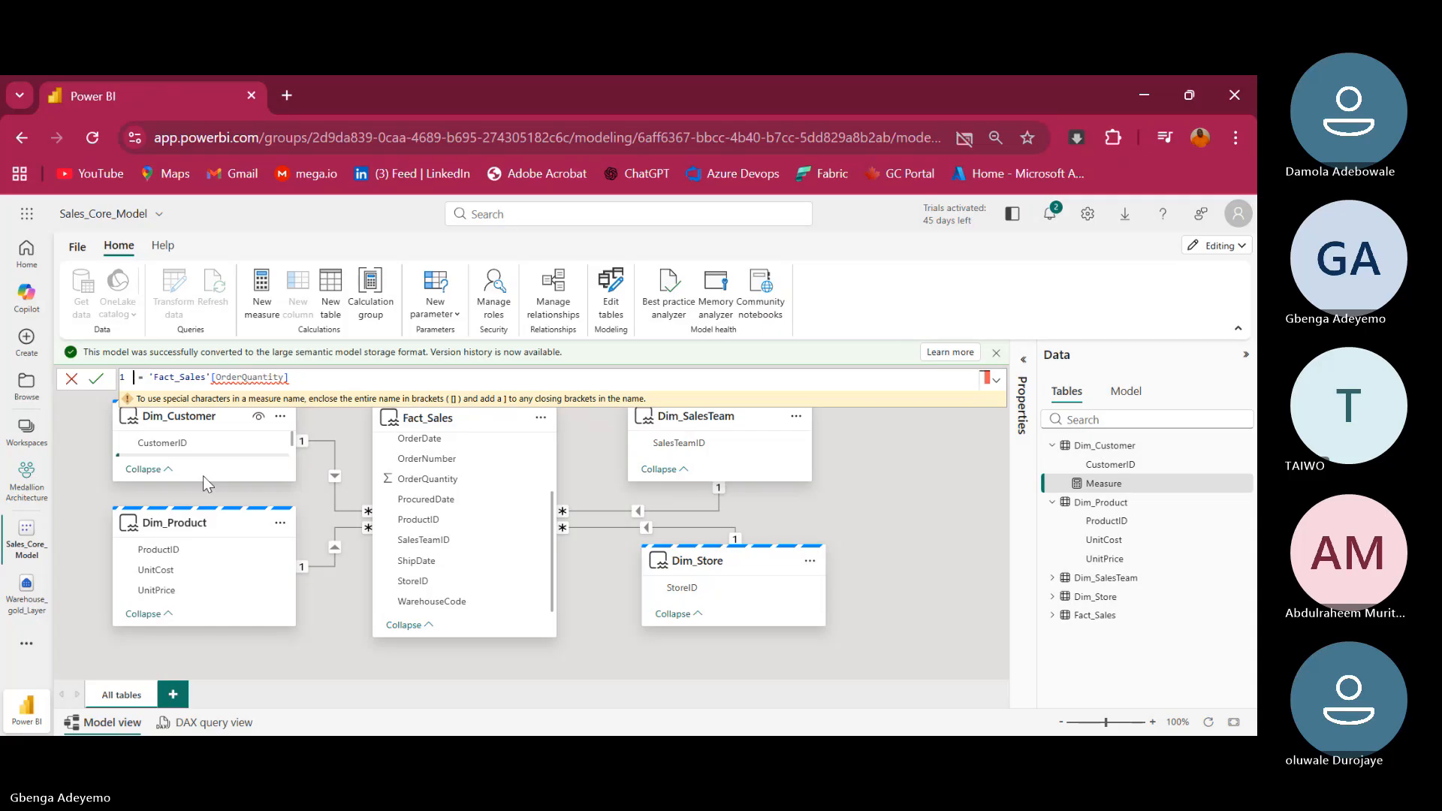
pyautogui.write('TotalS')
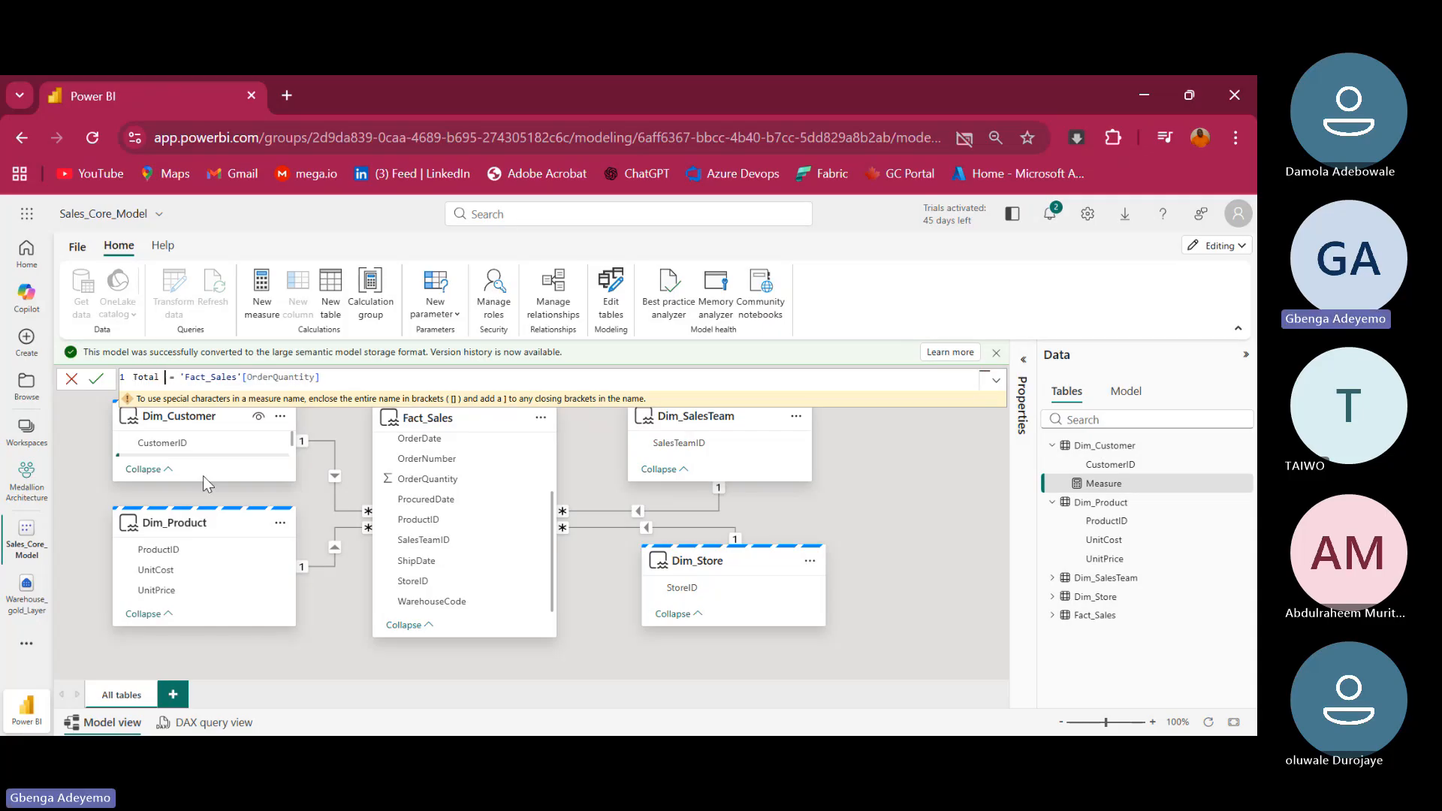
pyautogui.write('ales')
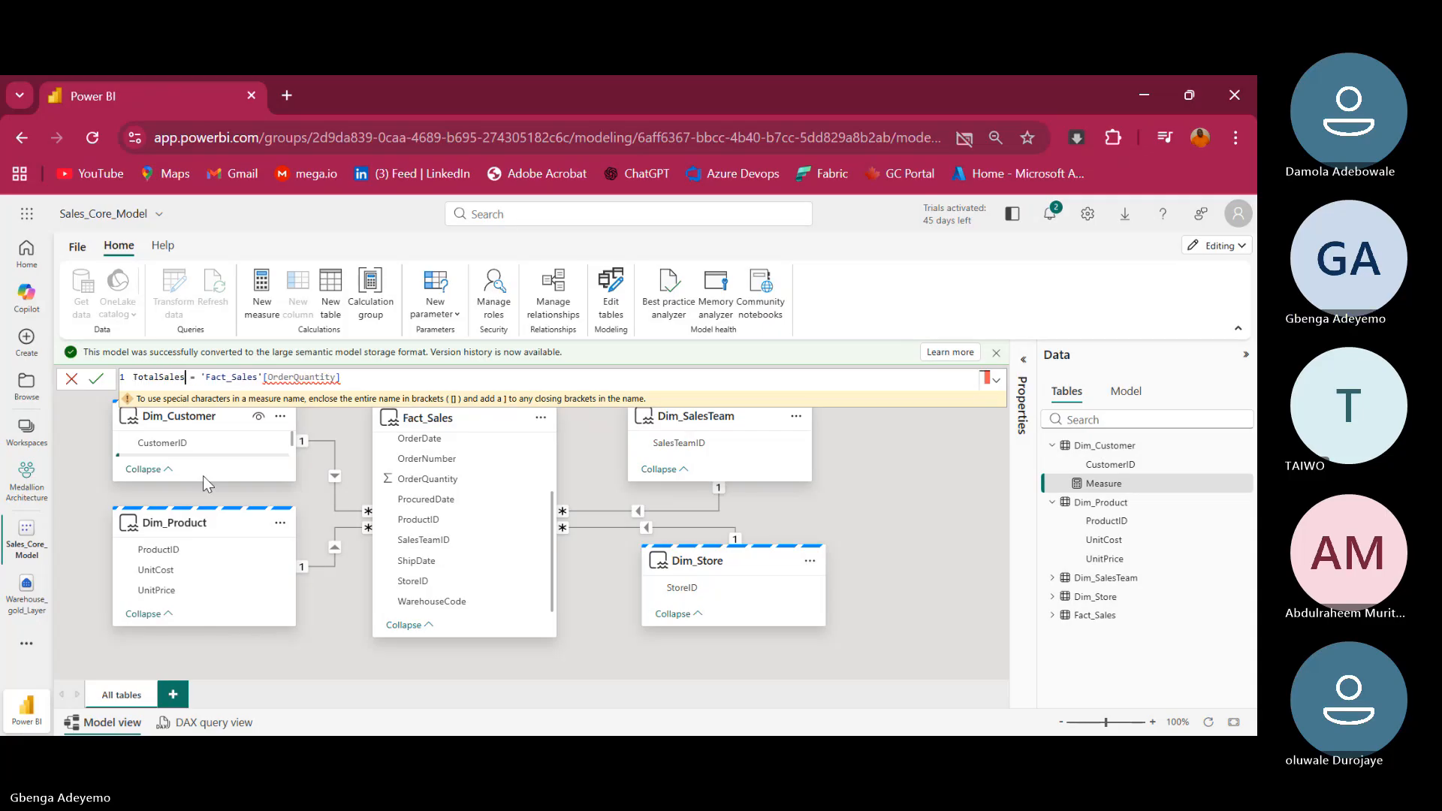
# Start the TotalSales expression with the SUMX function and Fact_Sales as its table argument
pyautogui.click(198, 378)
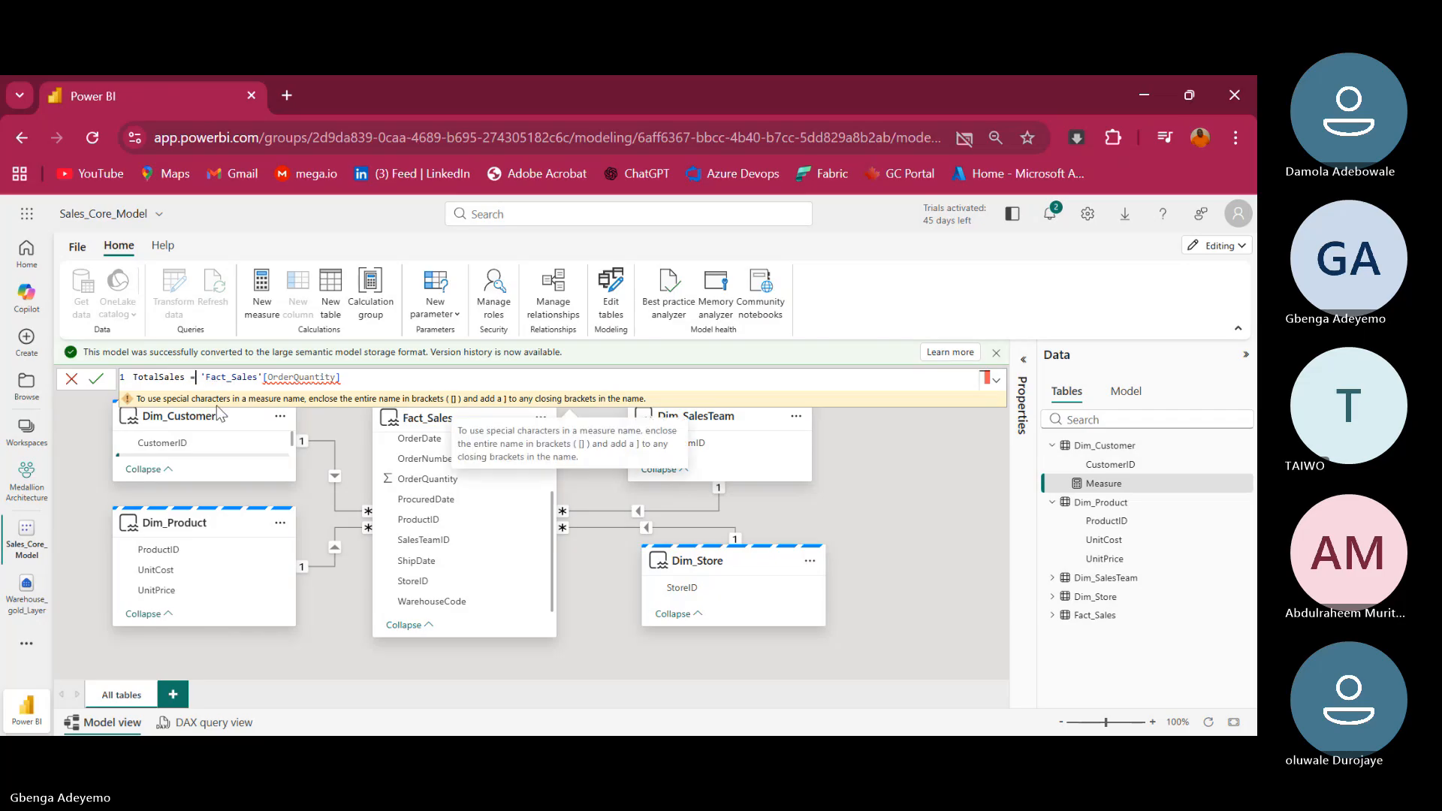
pyautogui.write('sumx')
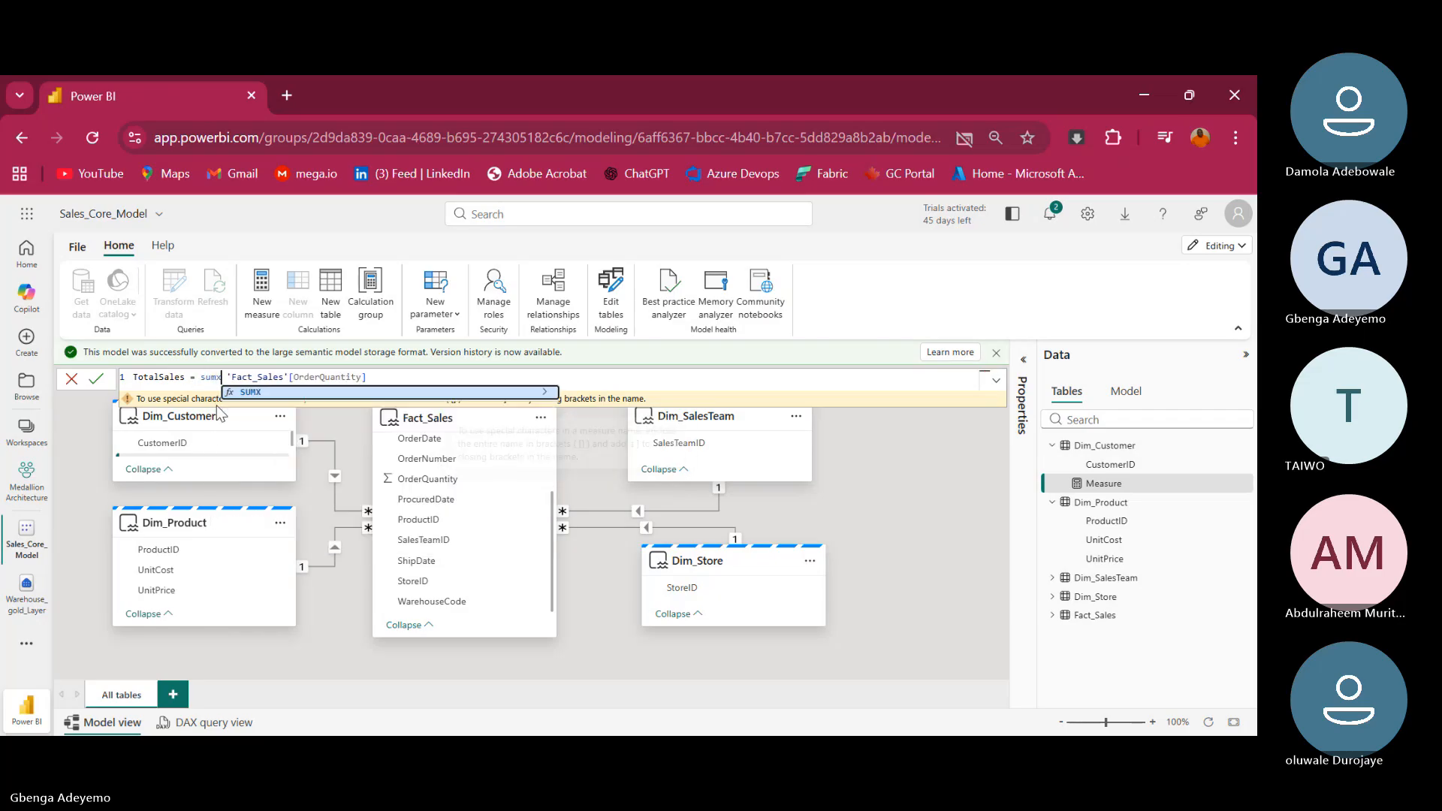
pyautogui.click(250, 393)
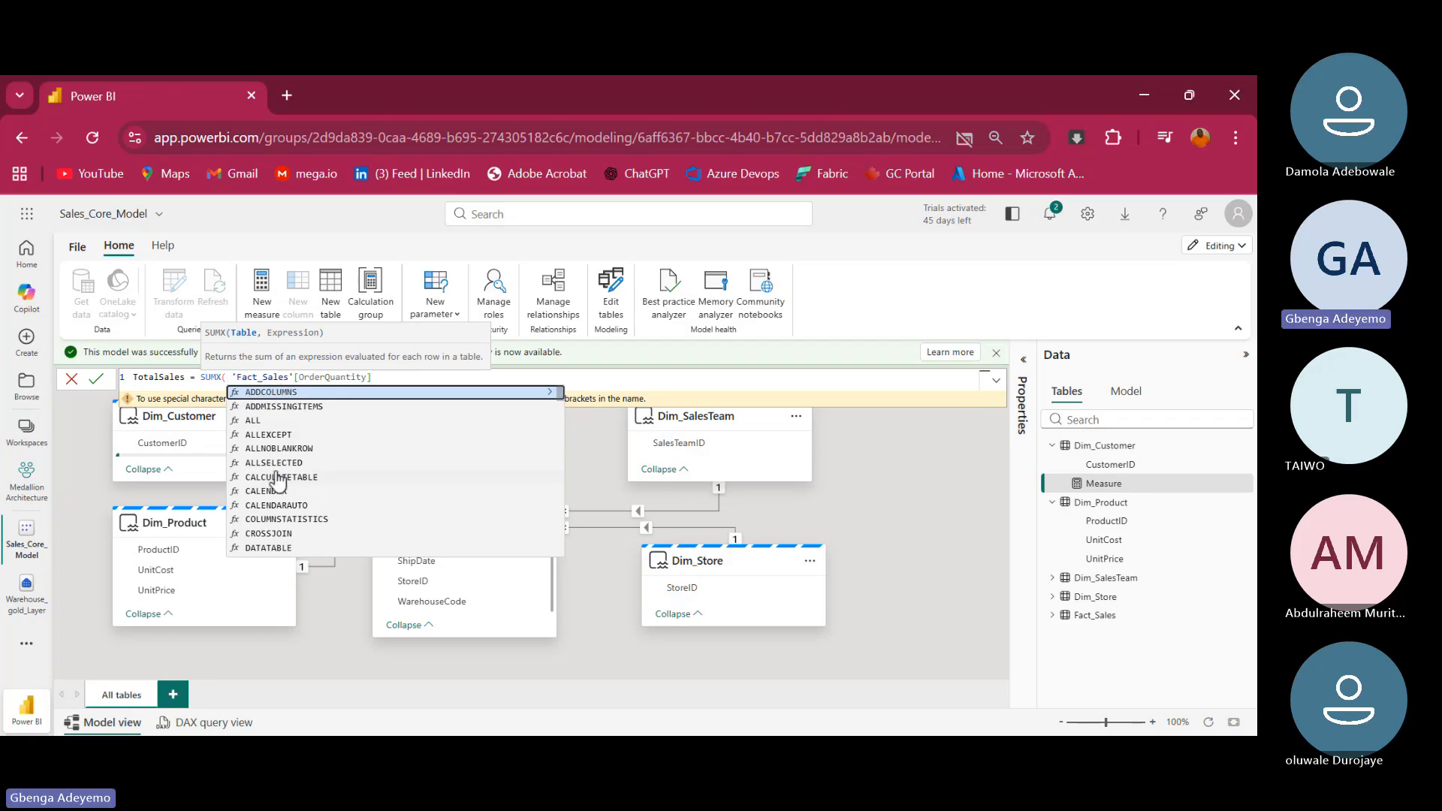
pyautogui.scroll(-2, 276, 473)
pyautogui.scroll(-8, 277, 473)
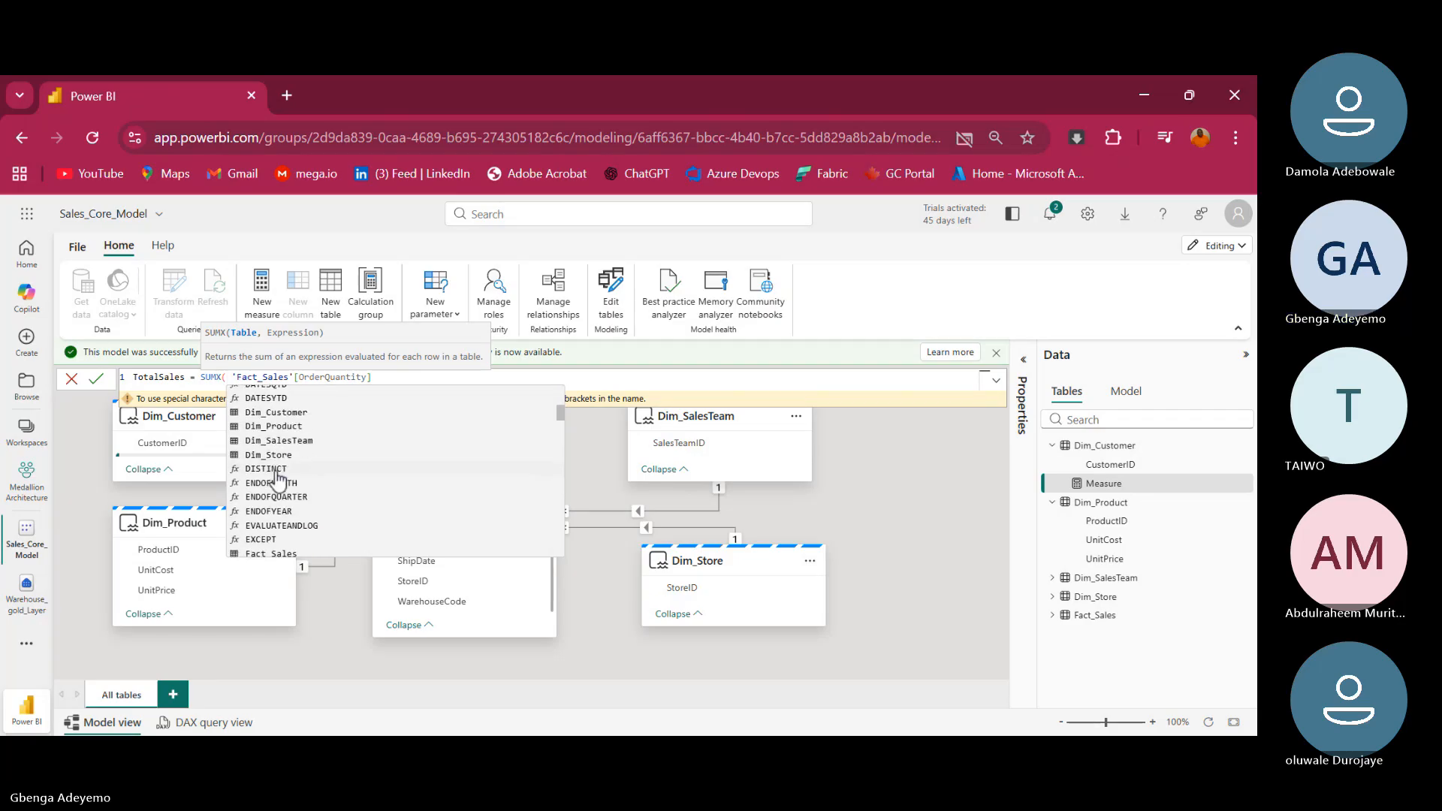
pyautogui.click(270, 448)
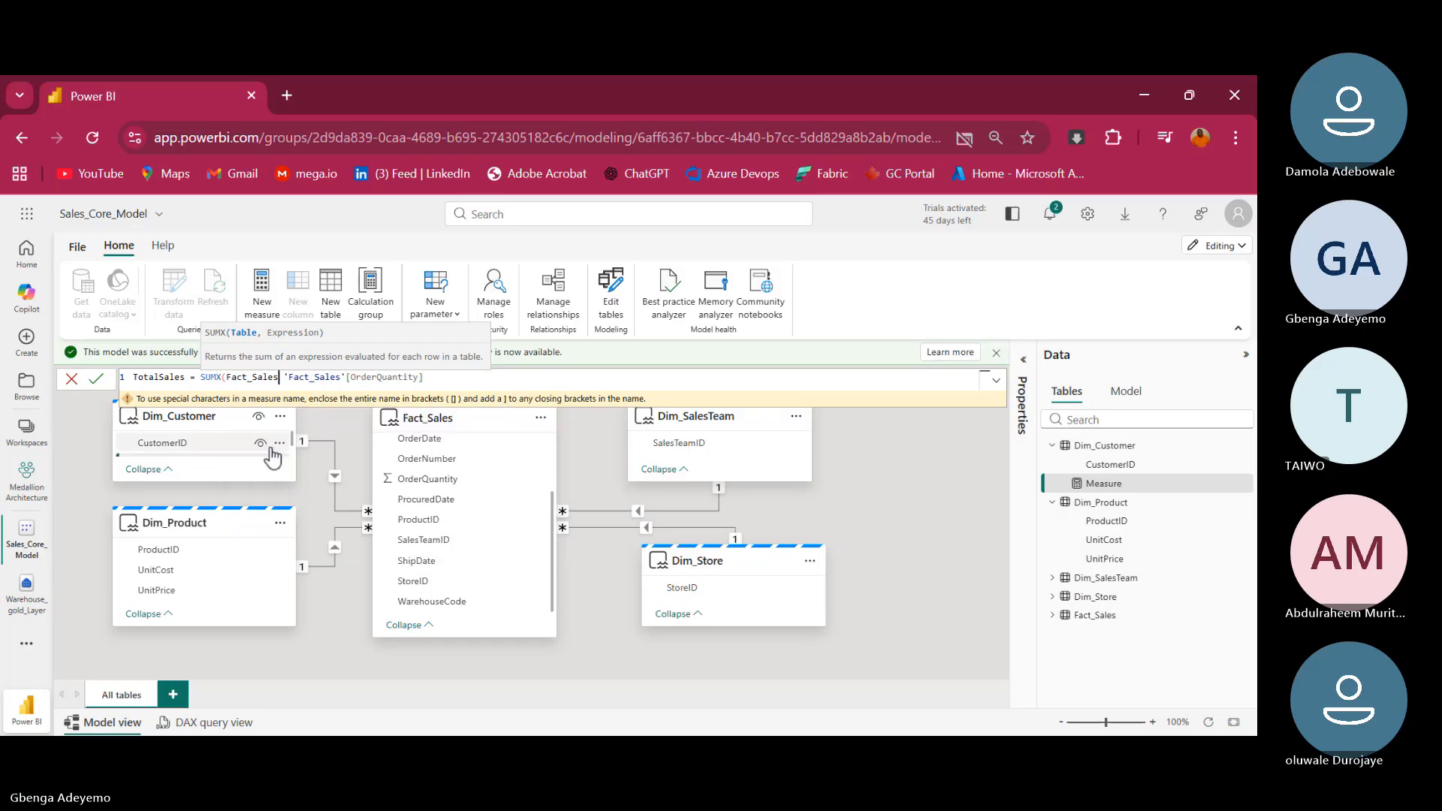
# Remove the leftover 'Fact_Sales'[OrderQuantity] reference after the SUMX table argument and put a comma after Fact_Sales
pyautogui.click(292, 377)
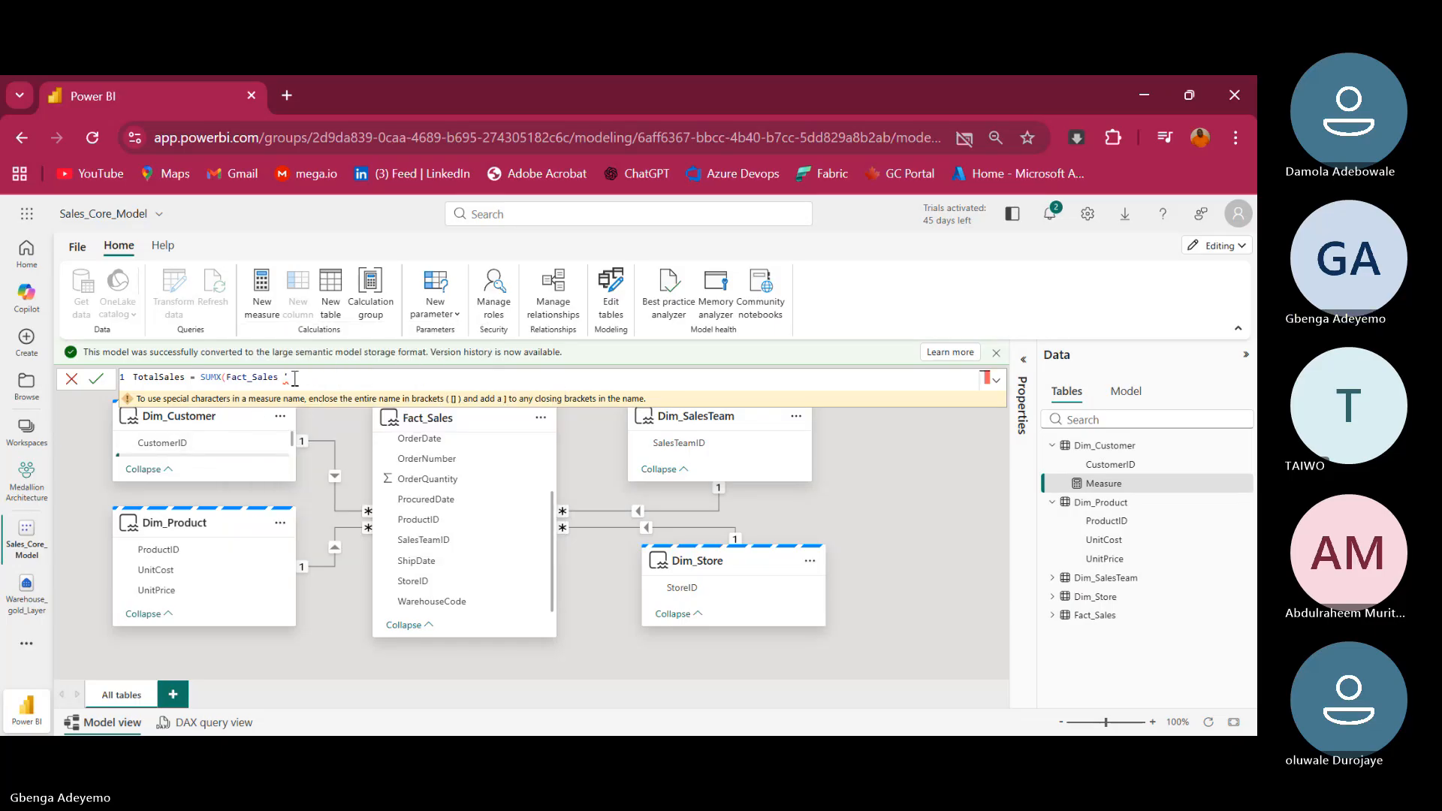
pyautogui.write(',')
pyautogui.press('BackSpace')
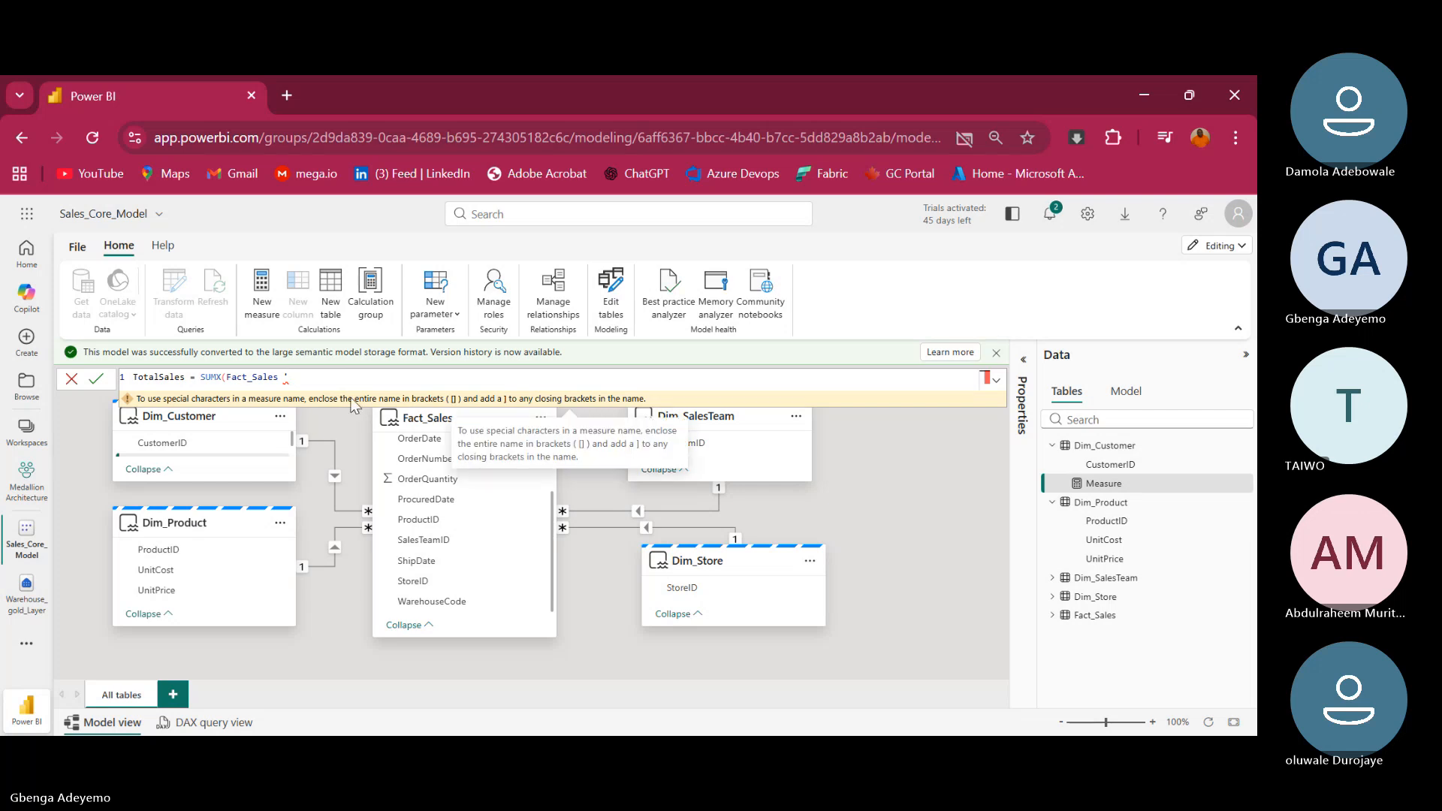
pyautogui.press('BackSpace')
pyautogui.press('BackSpace')
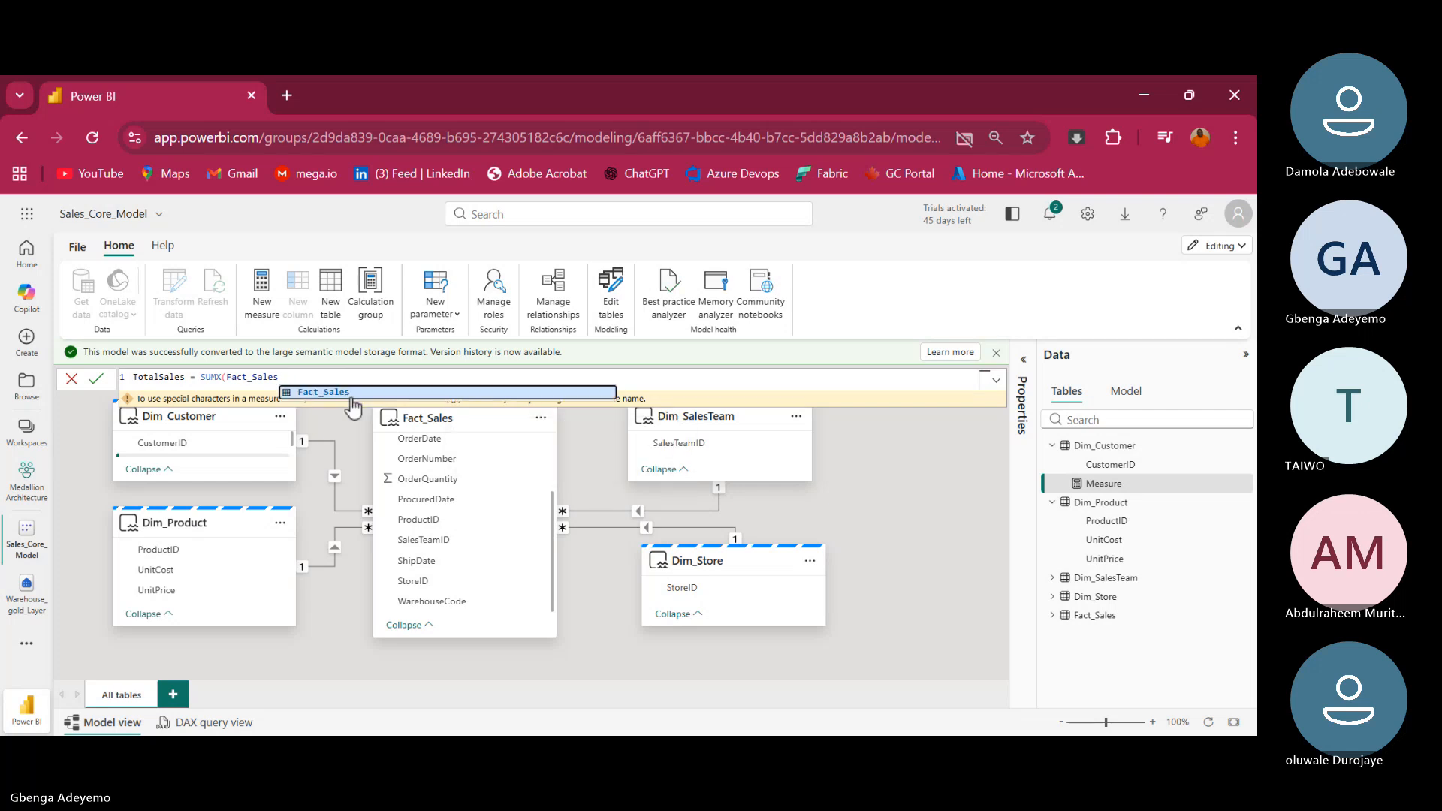
pyautogui.press('Escape')
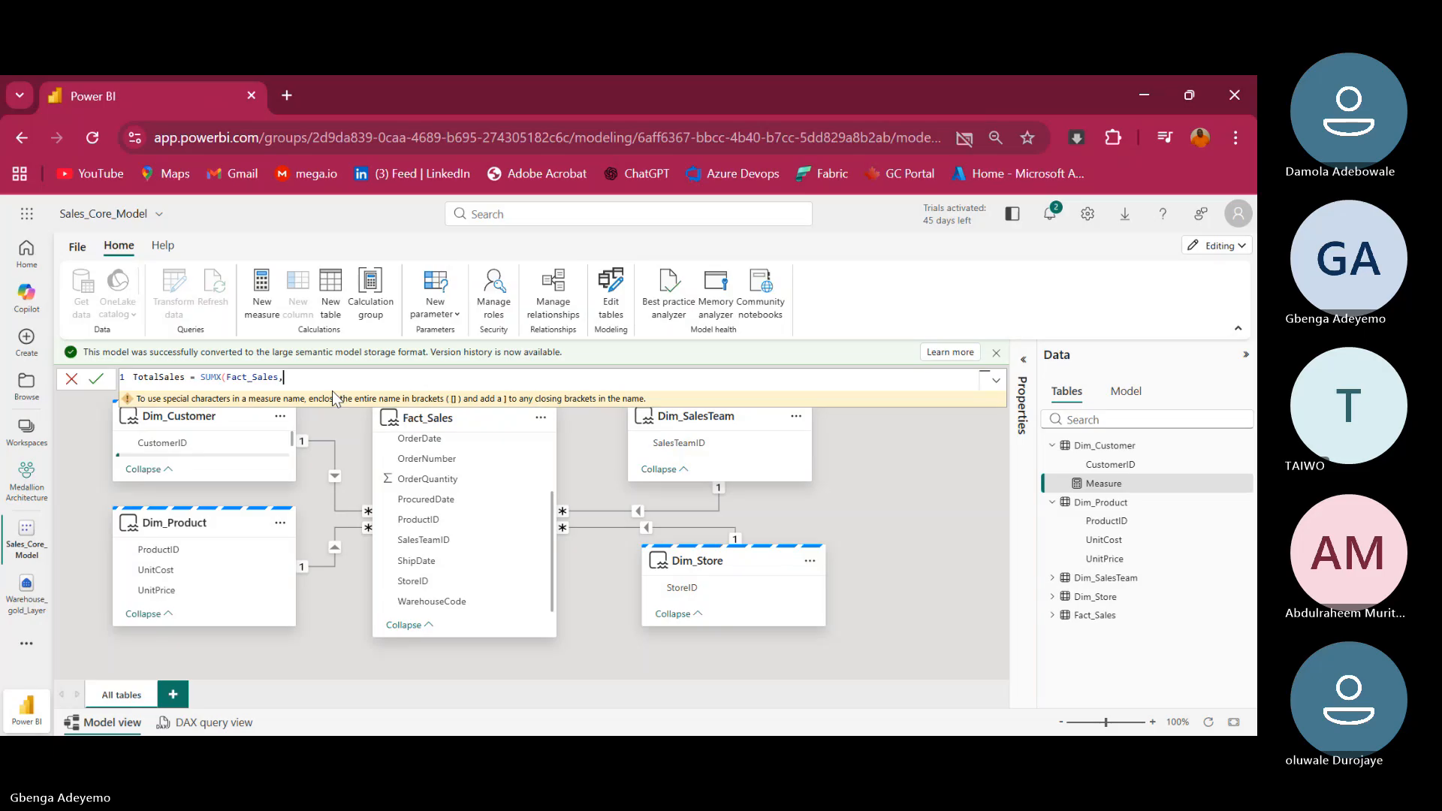
pyautogui.write(', ')
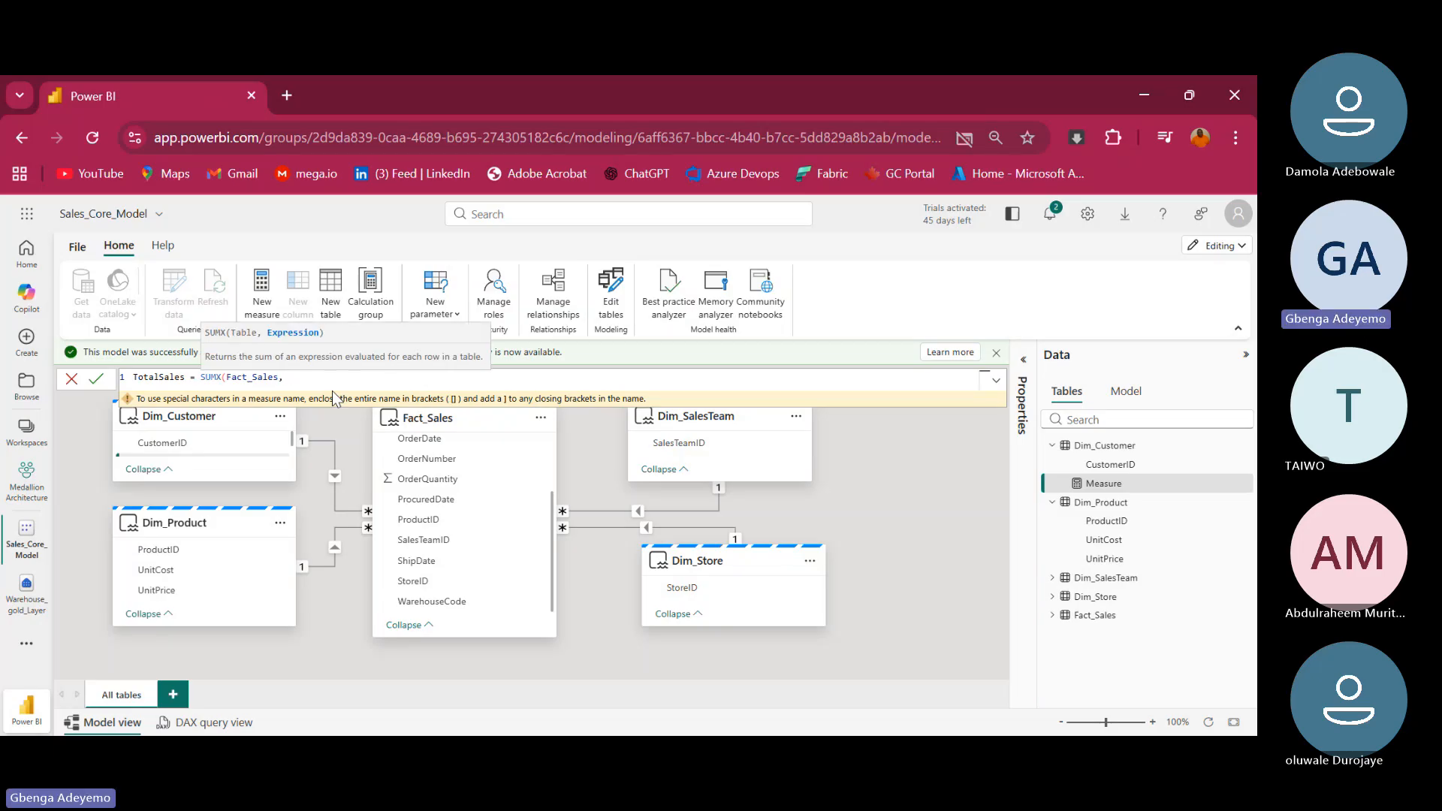
# Enter Fact_Sales[OrderQuantity] as the start of the second SUMX argument
pyautogui.write('order')
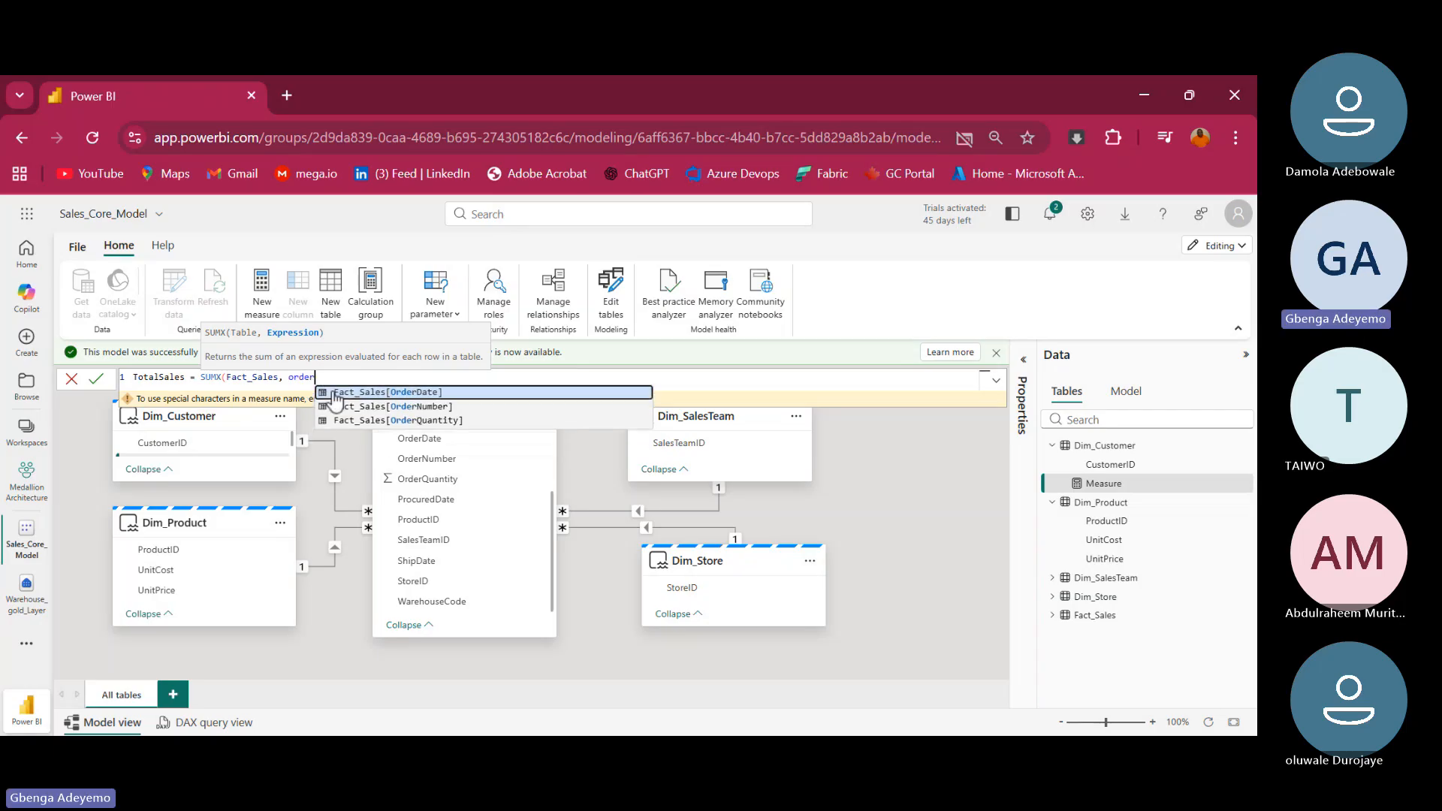
pyautogui.click(370, 421)
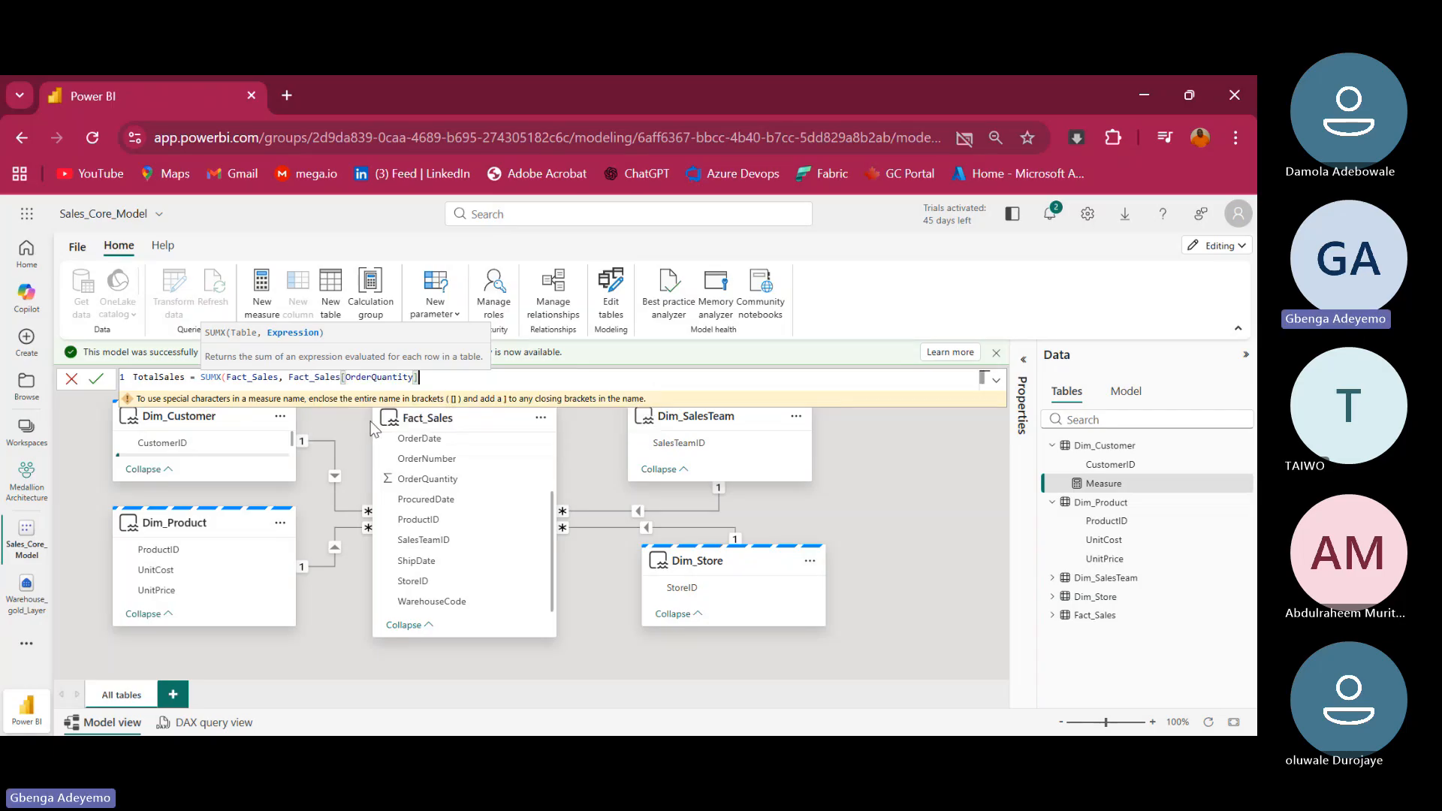
pyautogui.write('8')
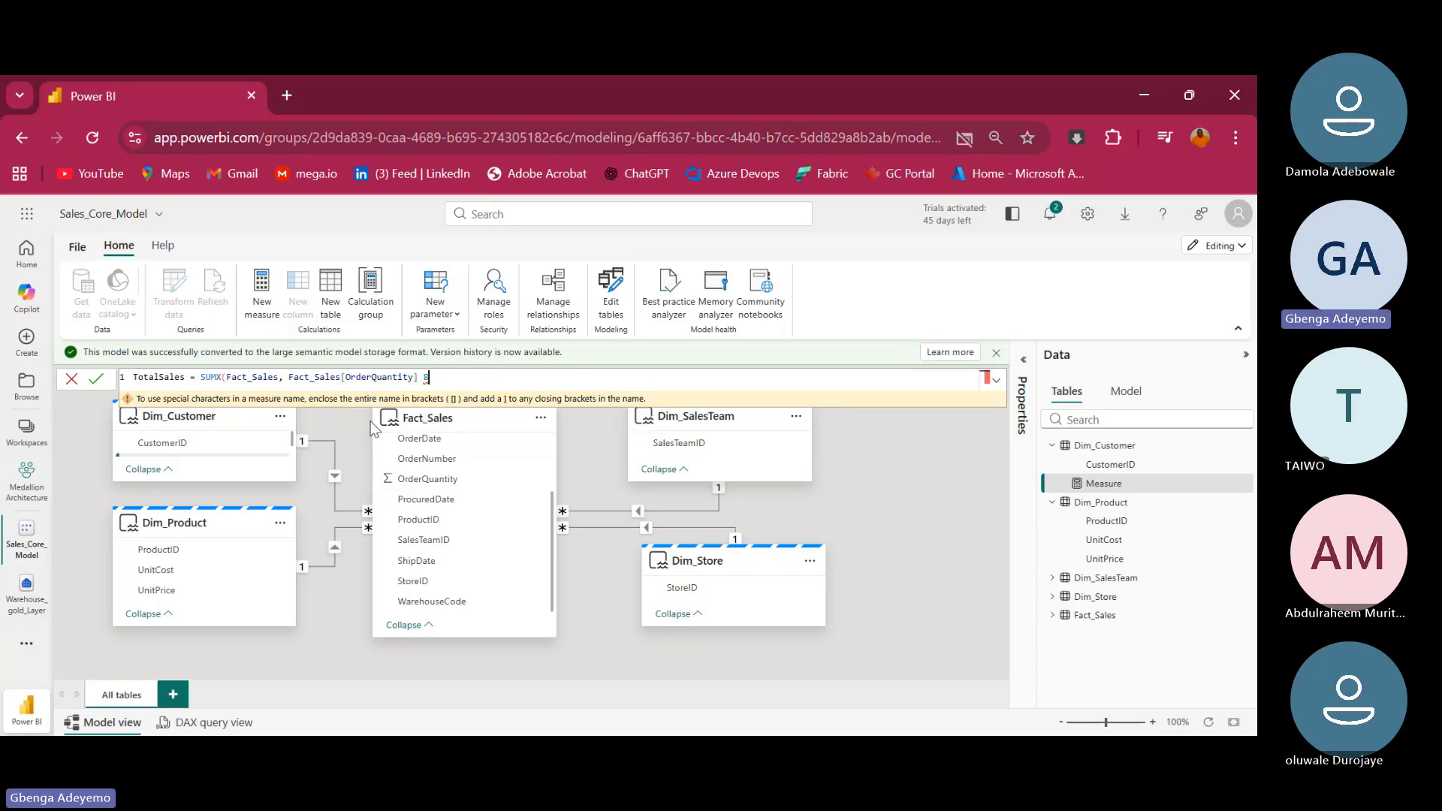
pyautogui.press('BackSpace')
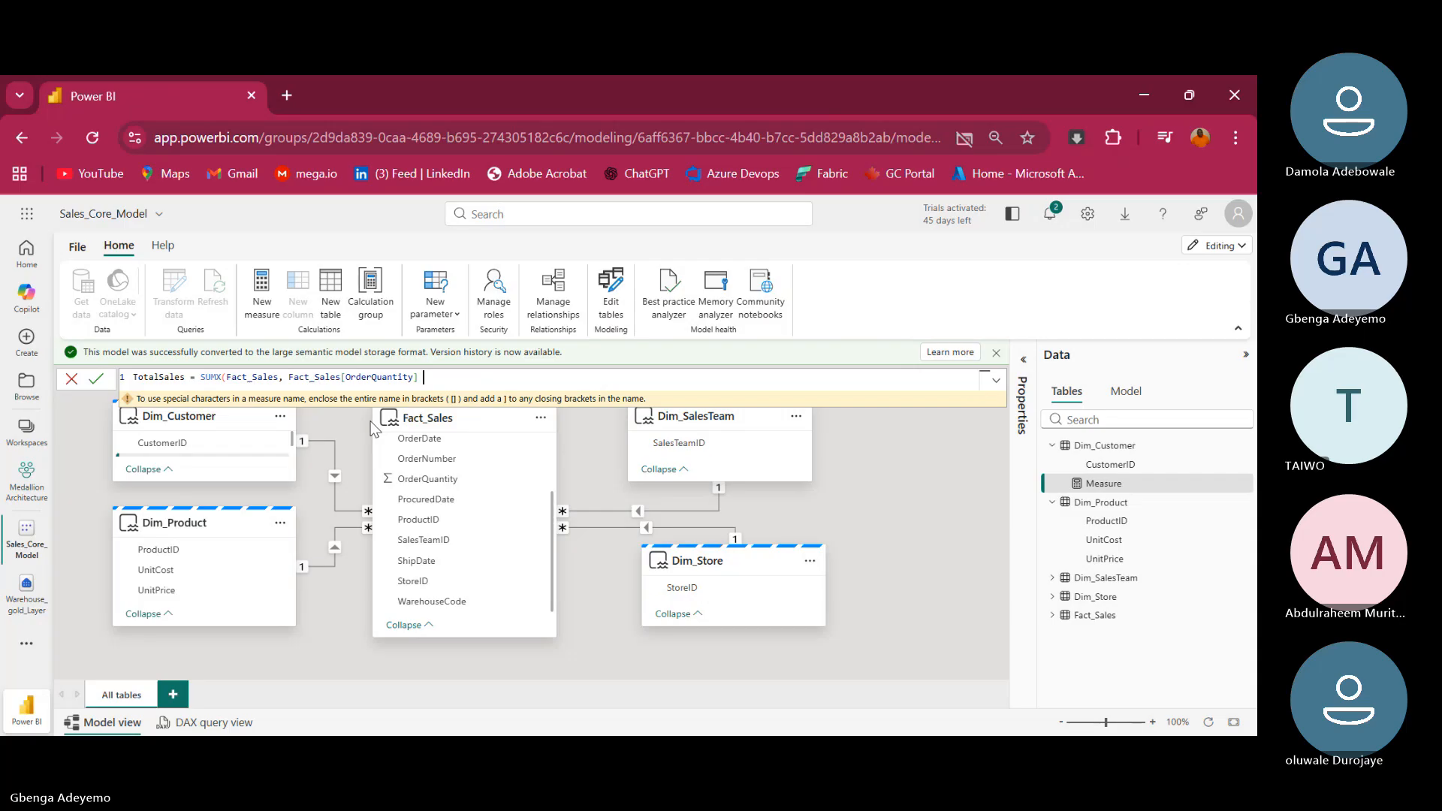
# Multiply the order quantity by RELATED(Dim_Product[UnitPrice]), close the SUMX parenthesis and commit the TotalSales measure
pyautogui.write('* re')
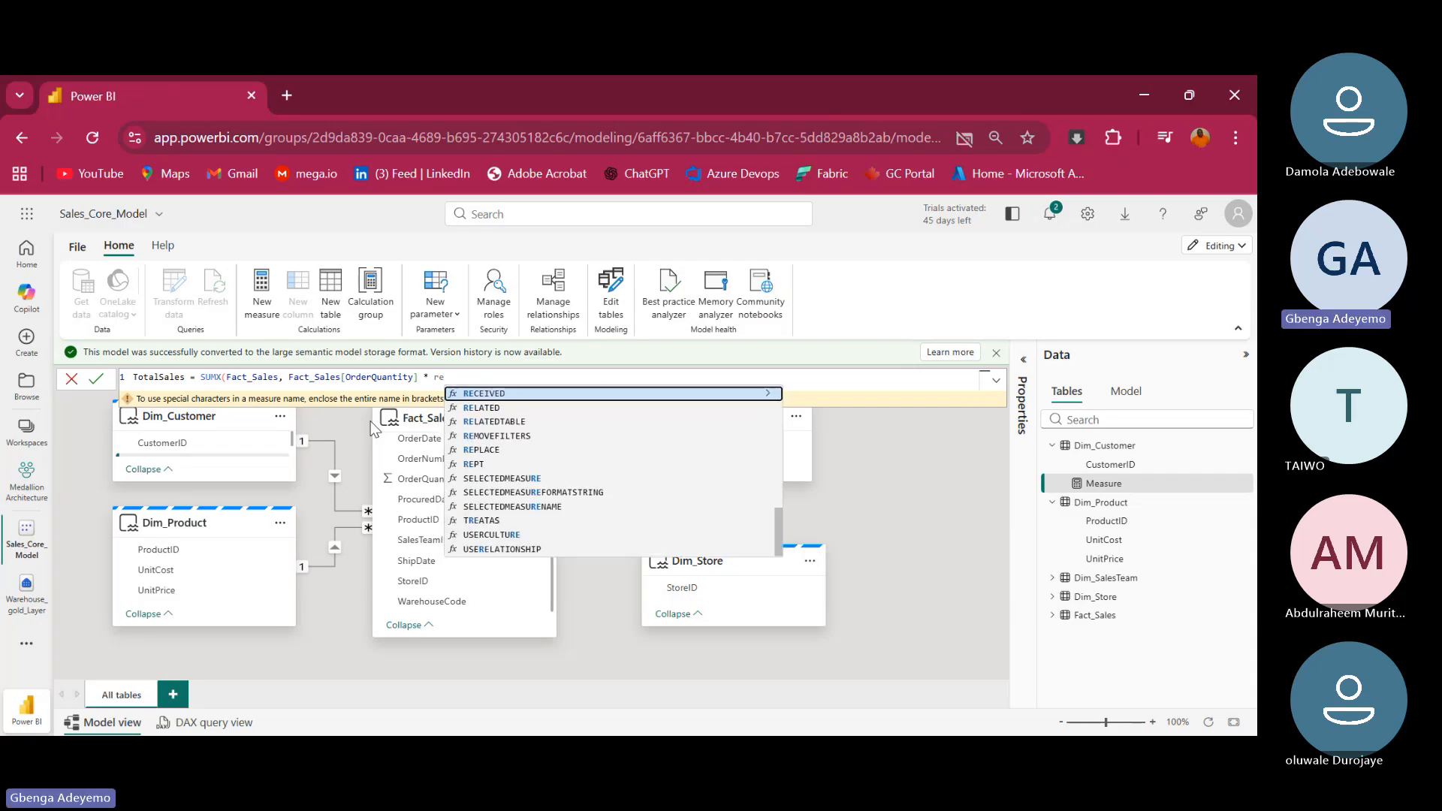
pyautogui.write('lated')
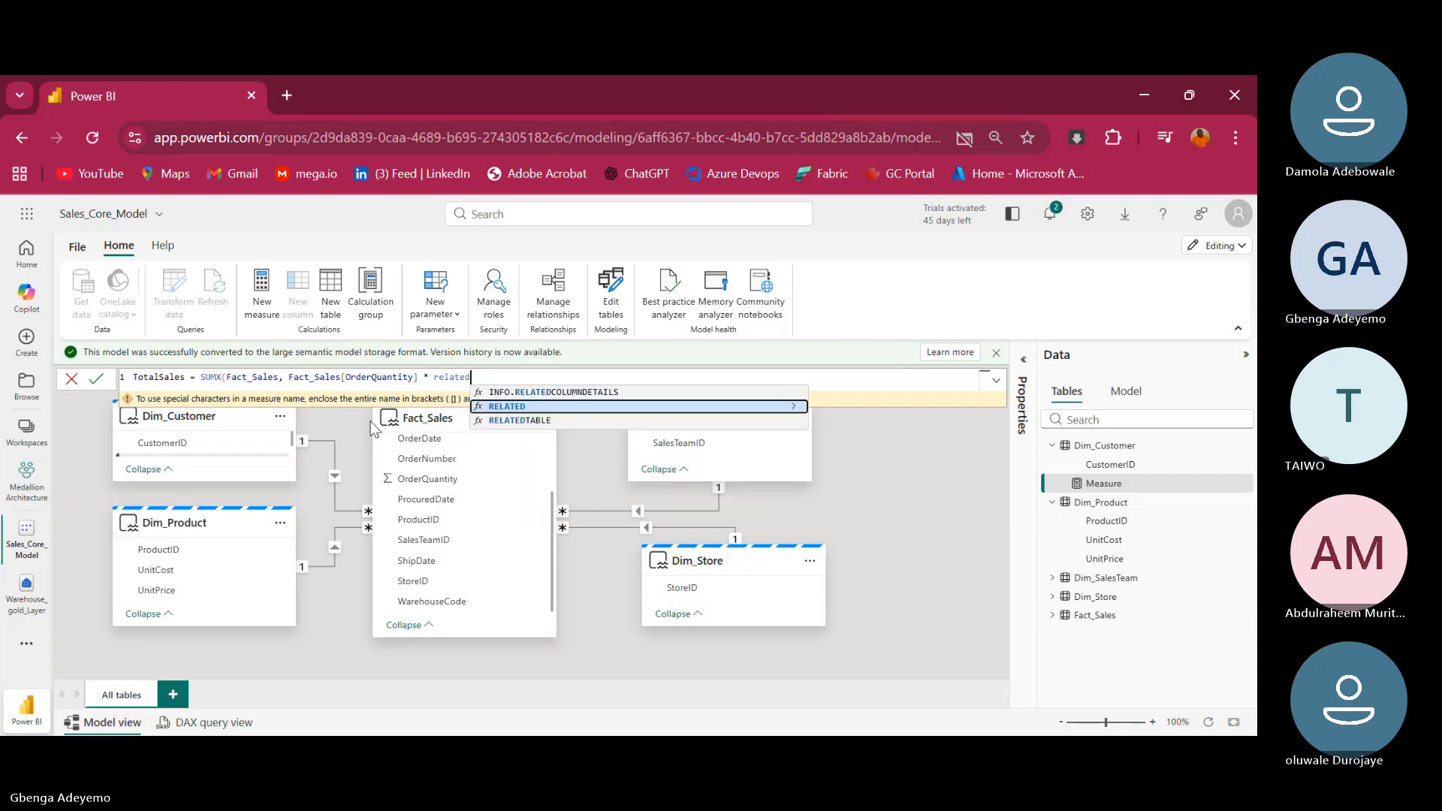
pyautogui.click(534, 406)
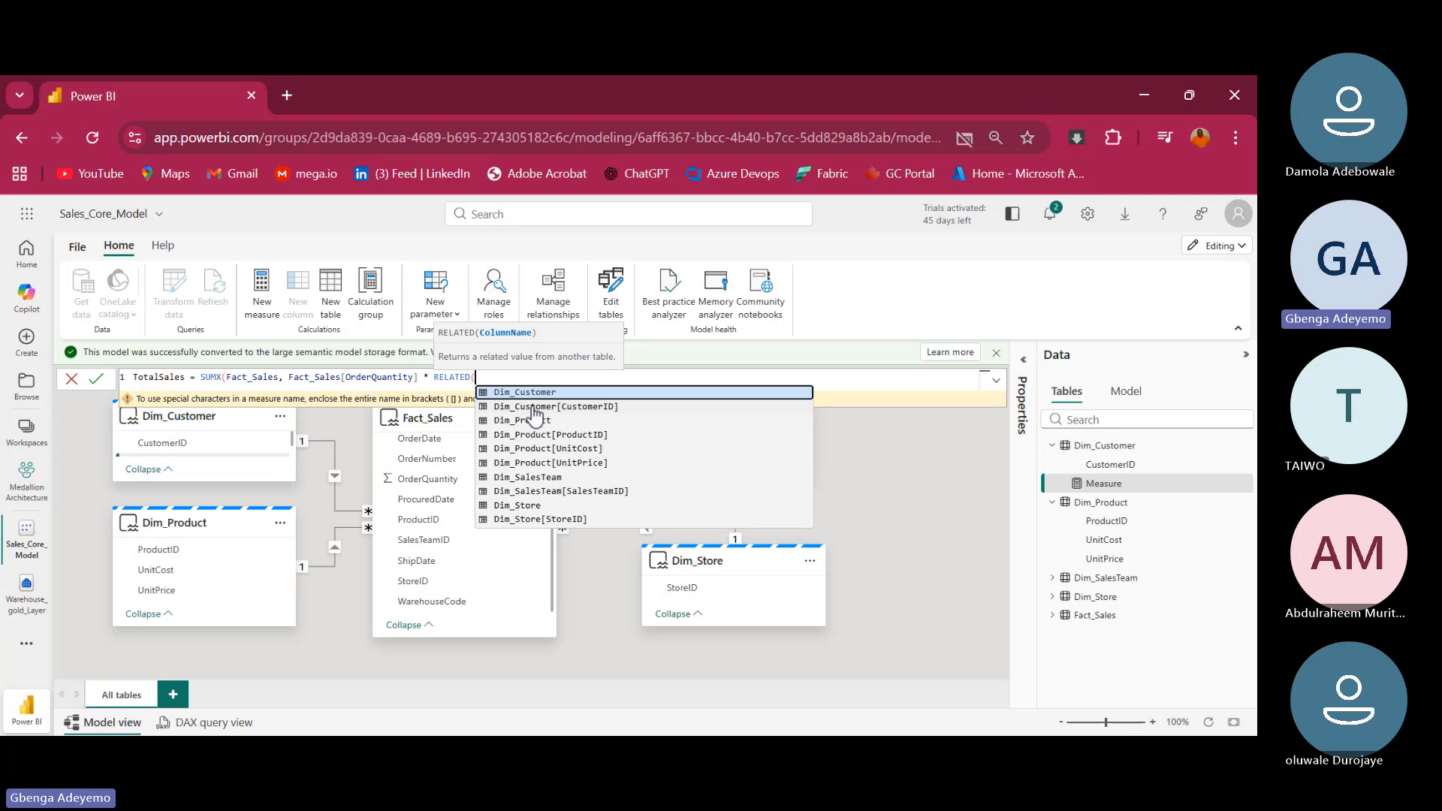
pyautogui.write('unit')
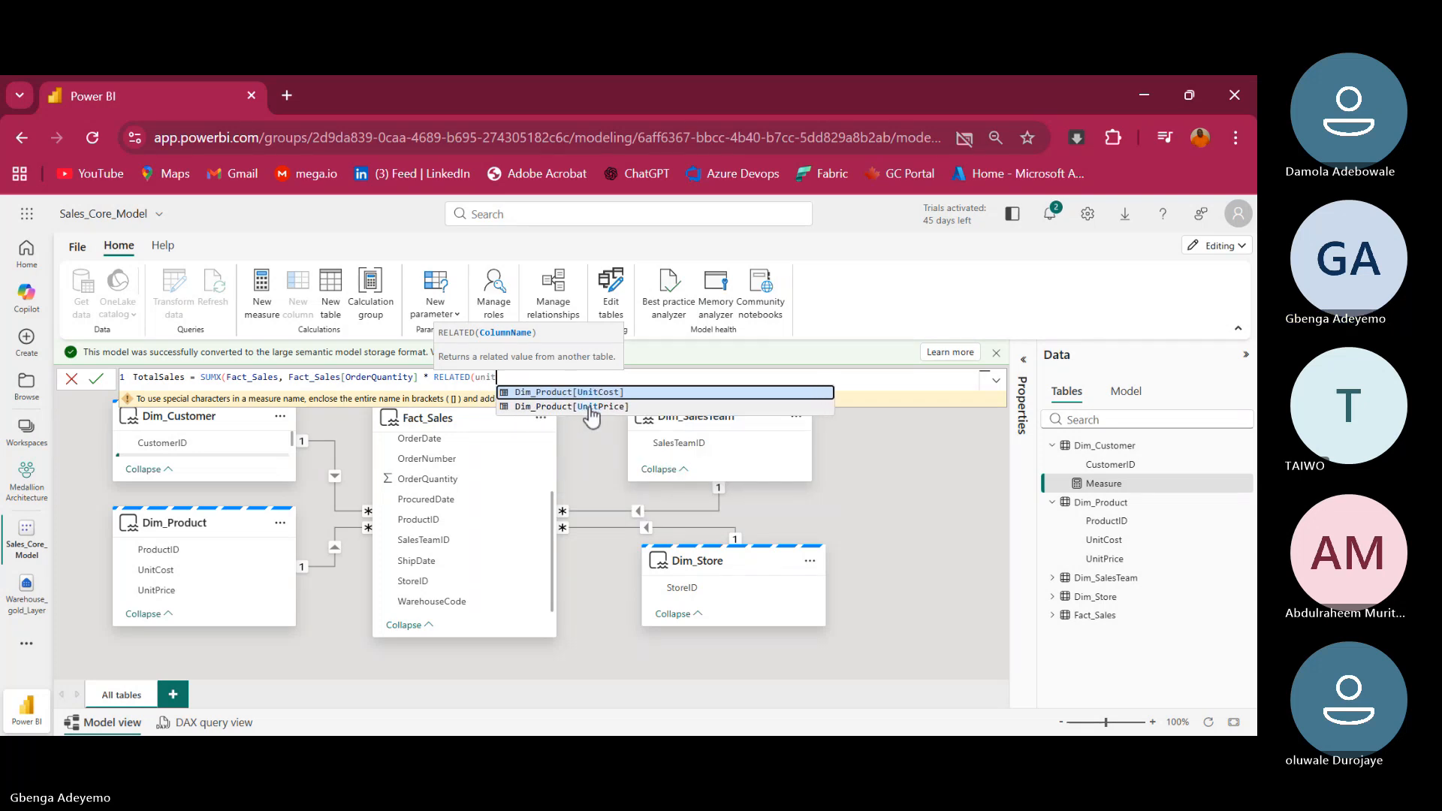
pyautogui.click(589, 407)
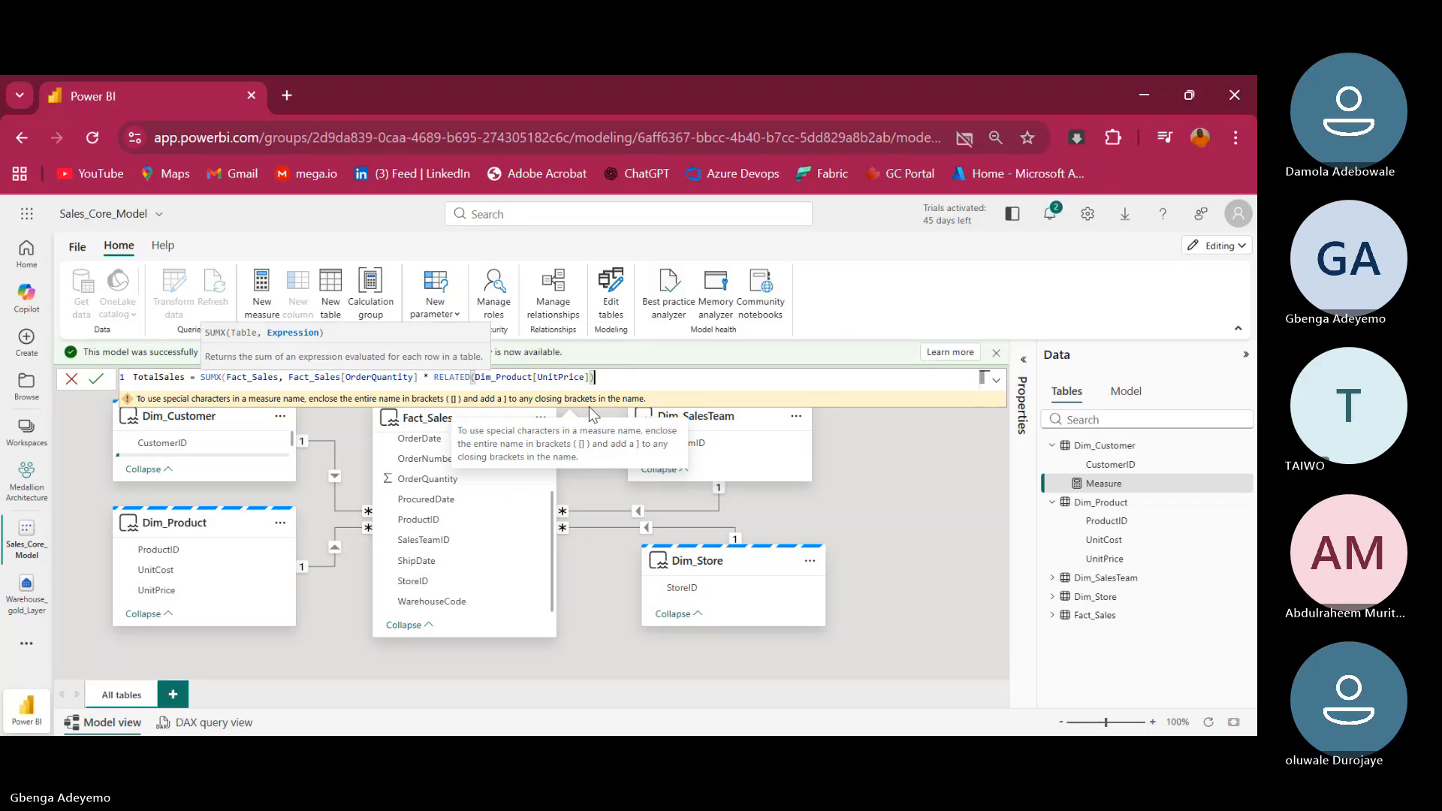
pyautogui.write(')')
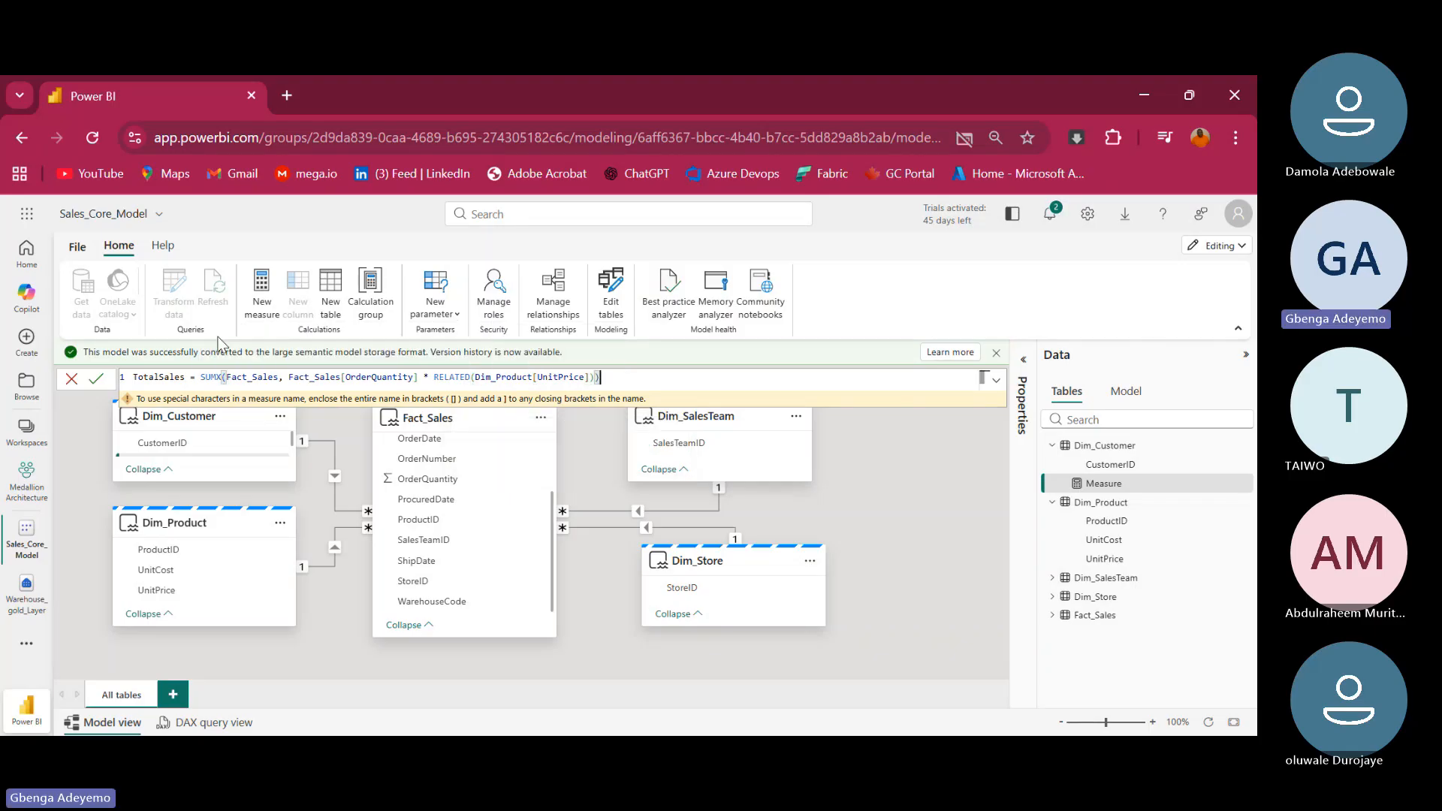
pyautogui.tripleClick(238, 381)
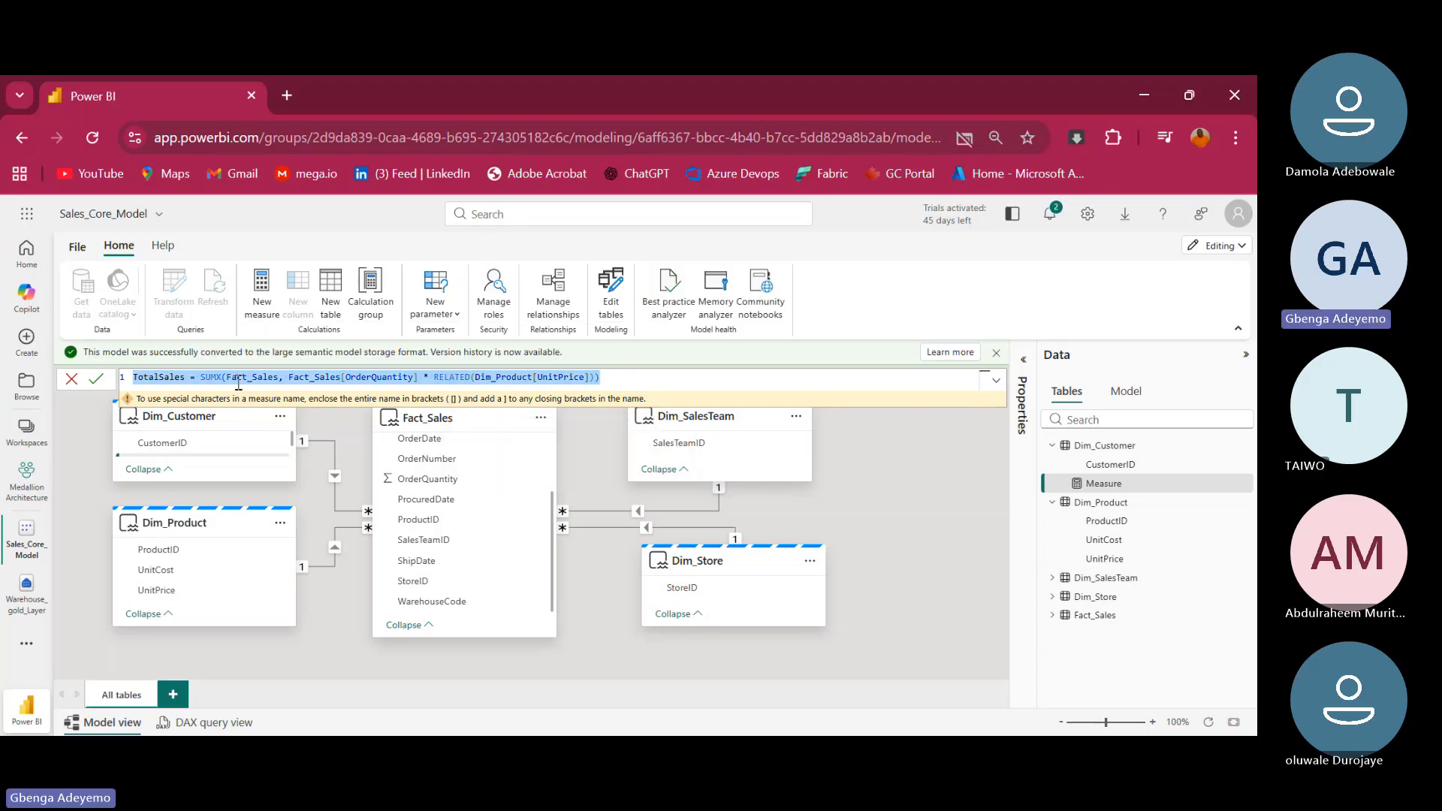
pyautogui.click(95, 383)
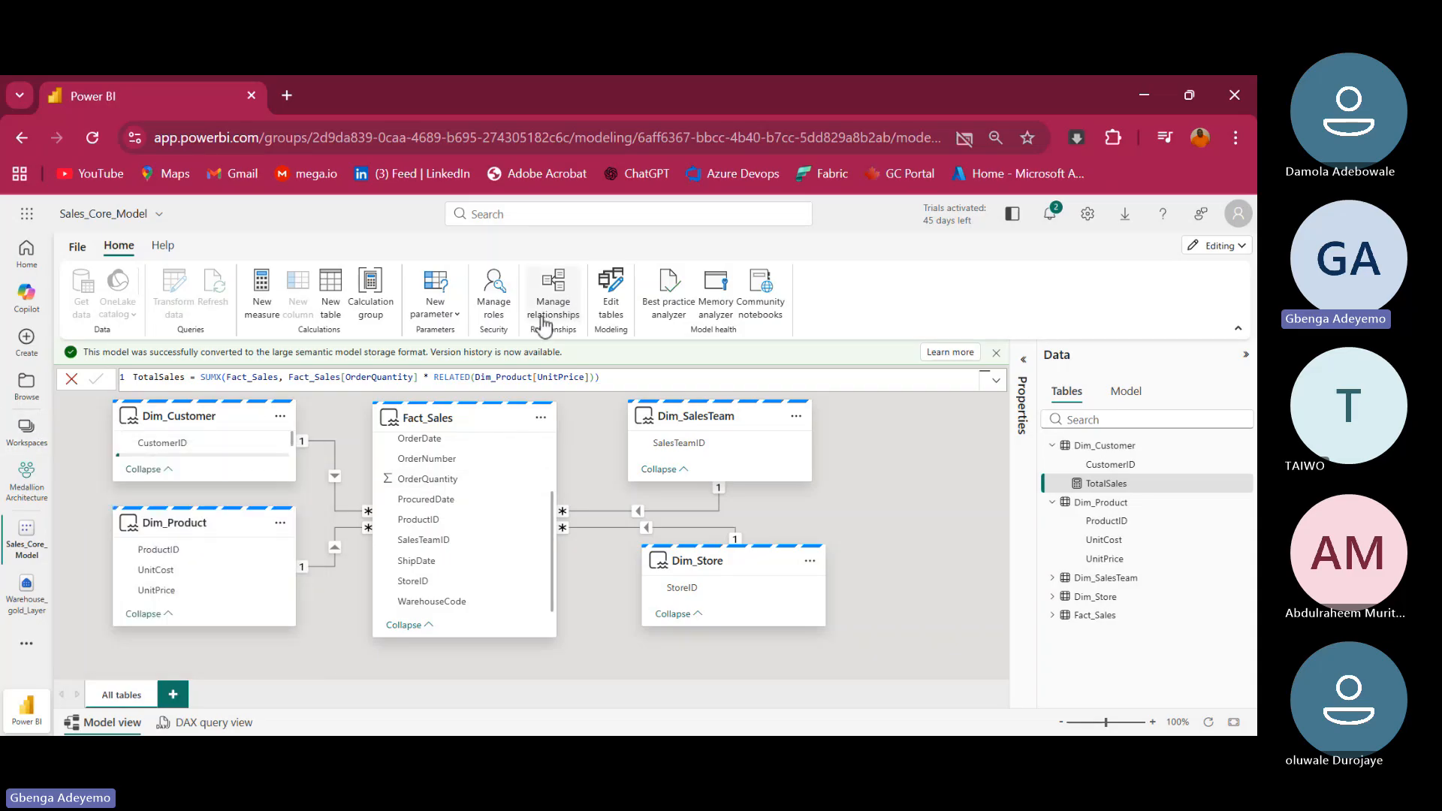
# Look at the security role settings and close them, and view the types available for a new parameter
pyautogui.click(487, 319)
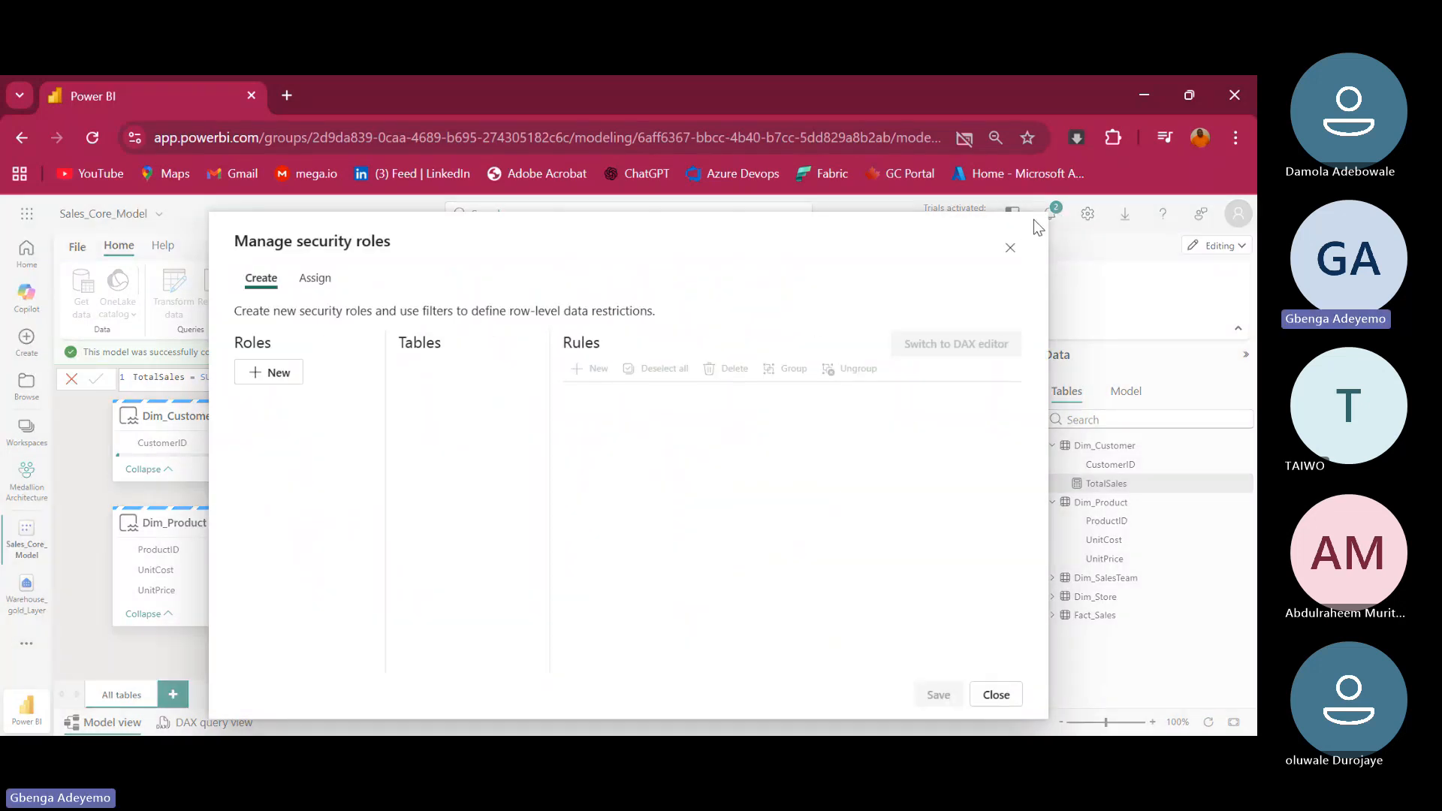
pyautogui.click(1012, 249)
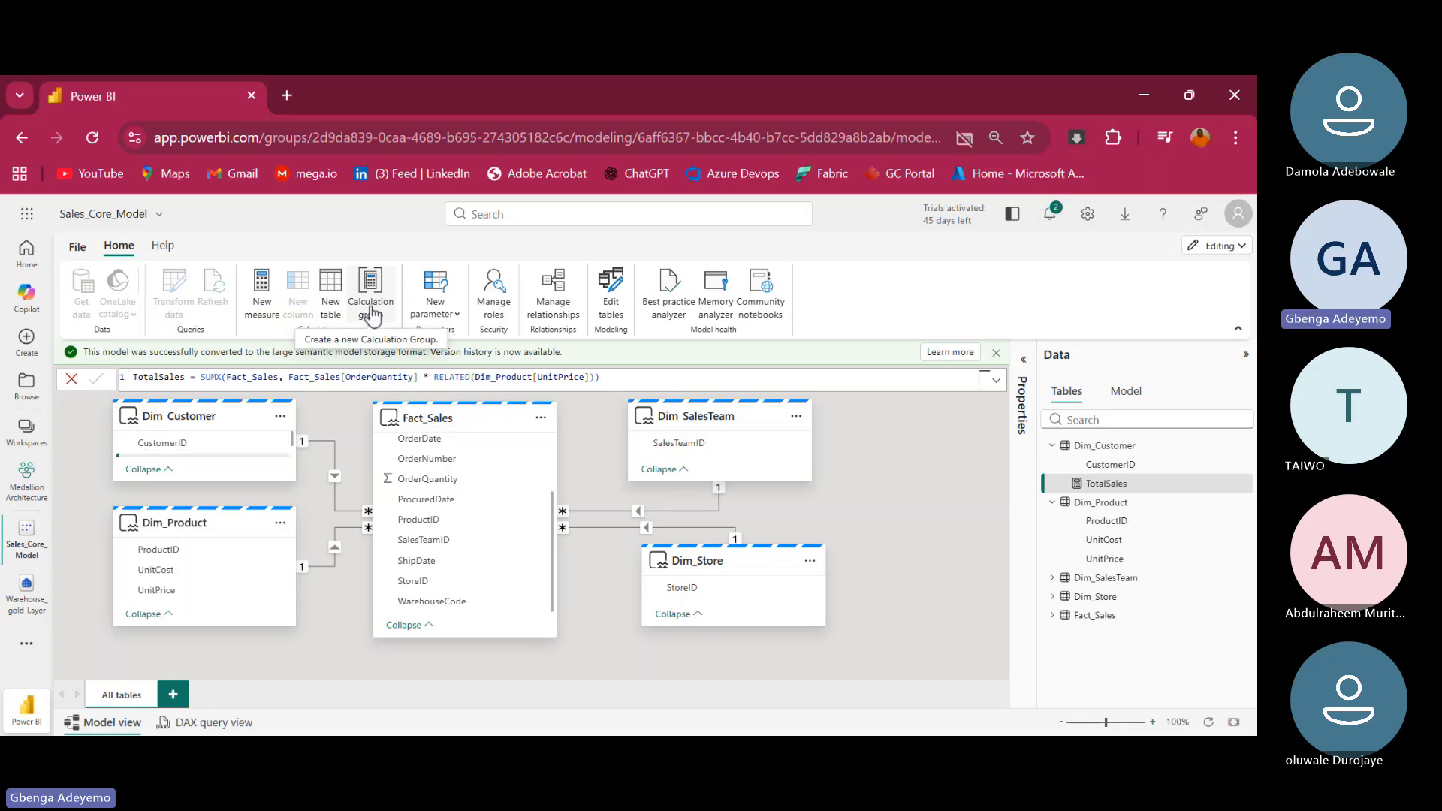
pyautogui.click(458, 317)
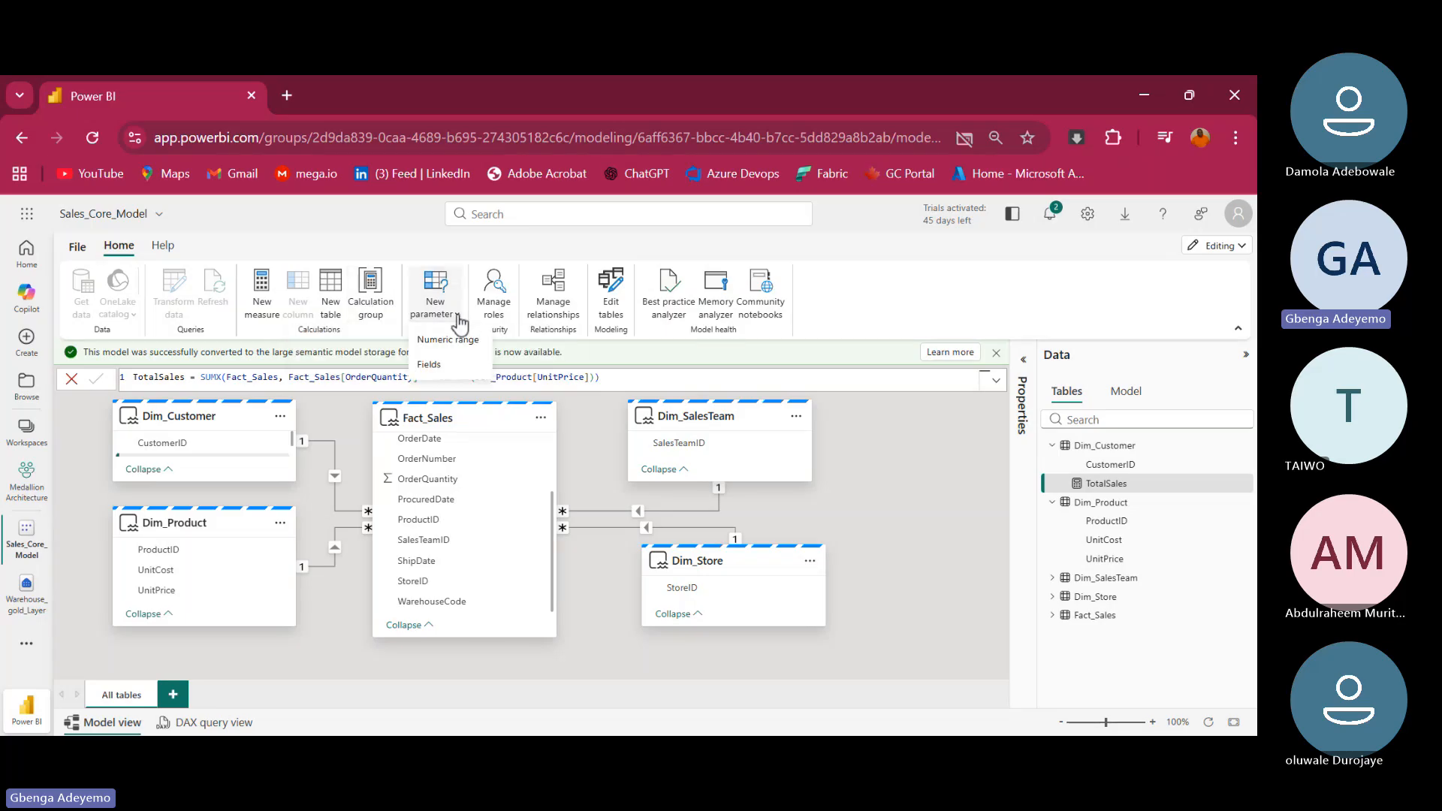
pyautogui.click(345, 203)
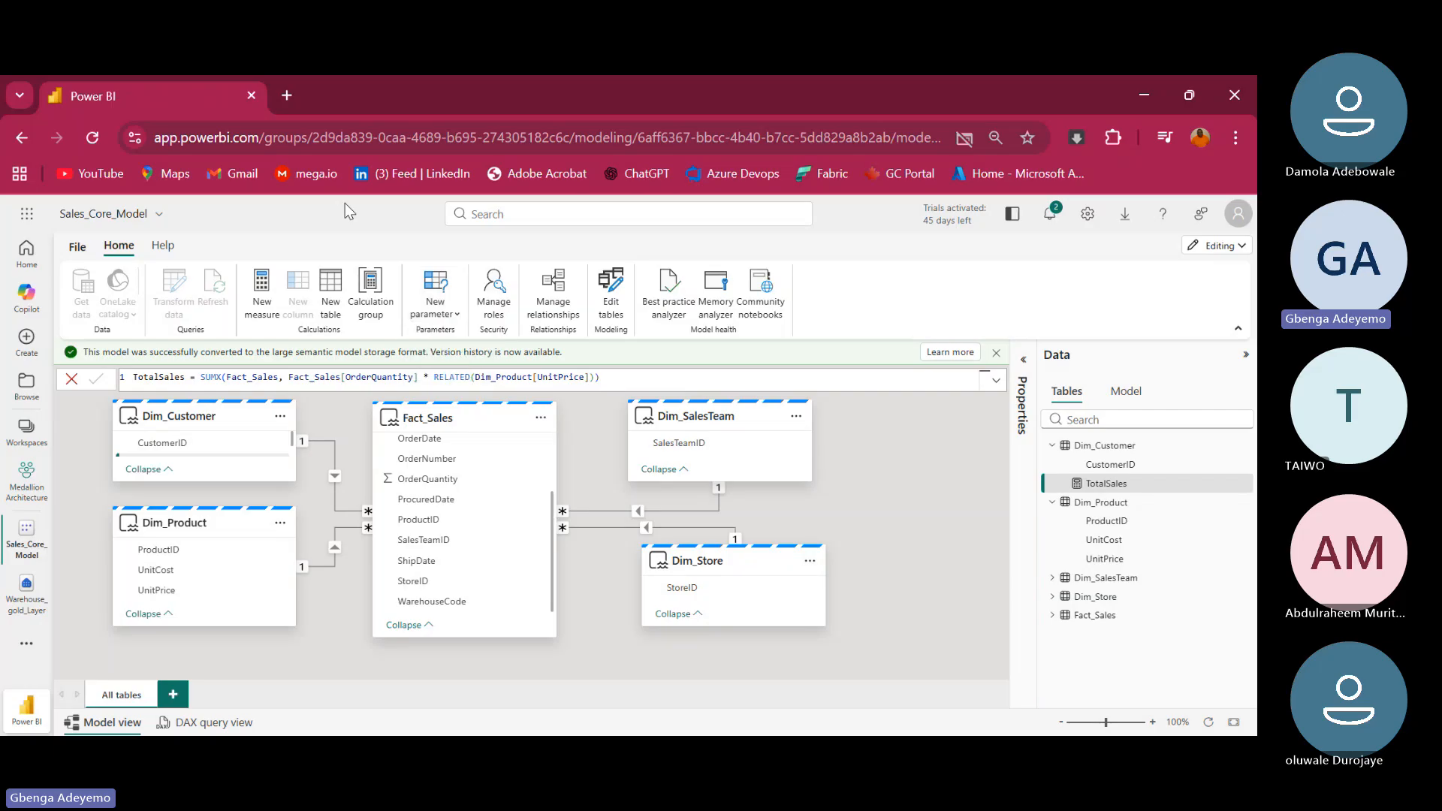
pyautogui.click(442, 318)
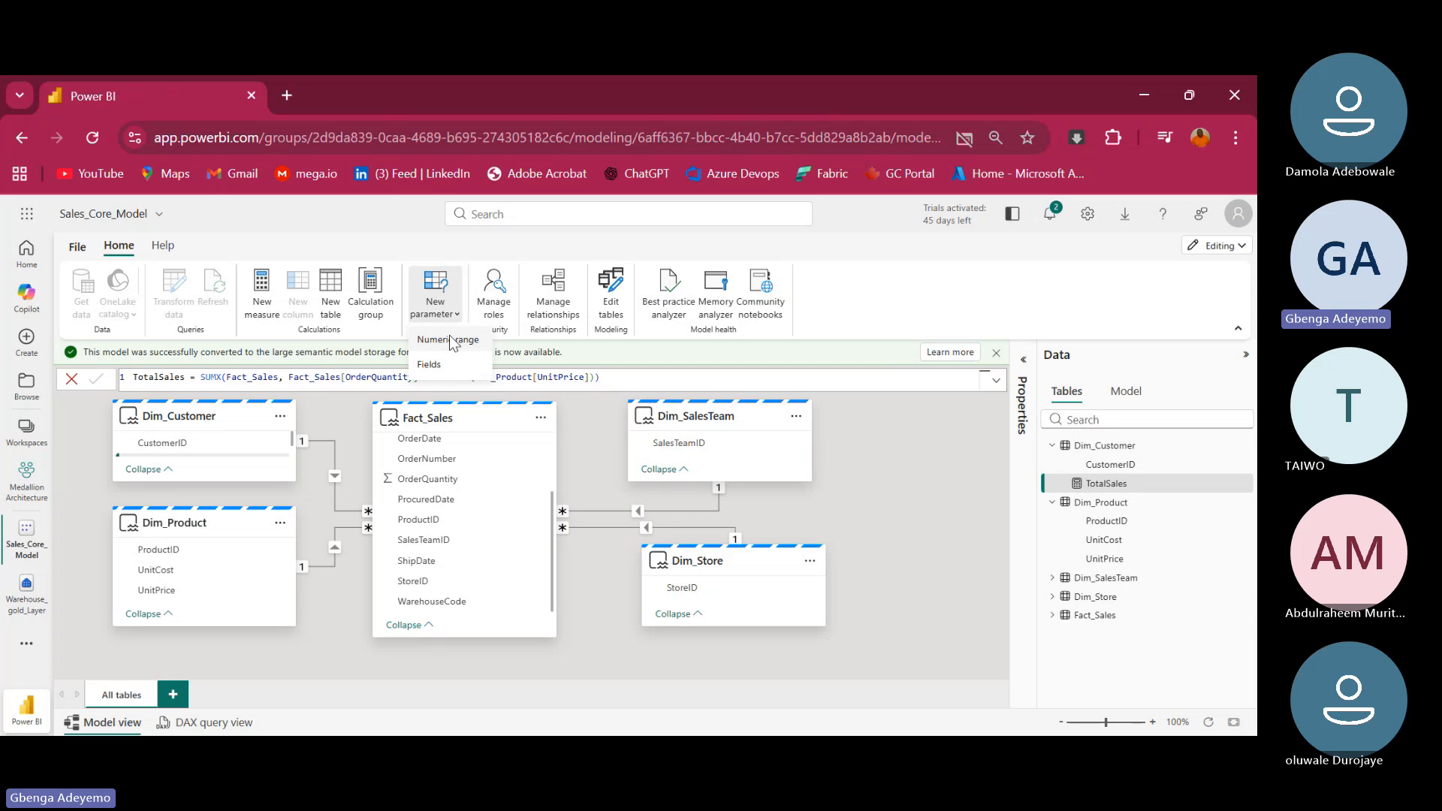
# Dismiss the parameter types and review the existing table relationships of the model, closing the list without changes
pyautogui.click(414, 233)
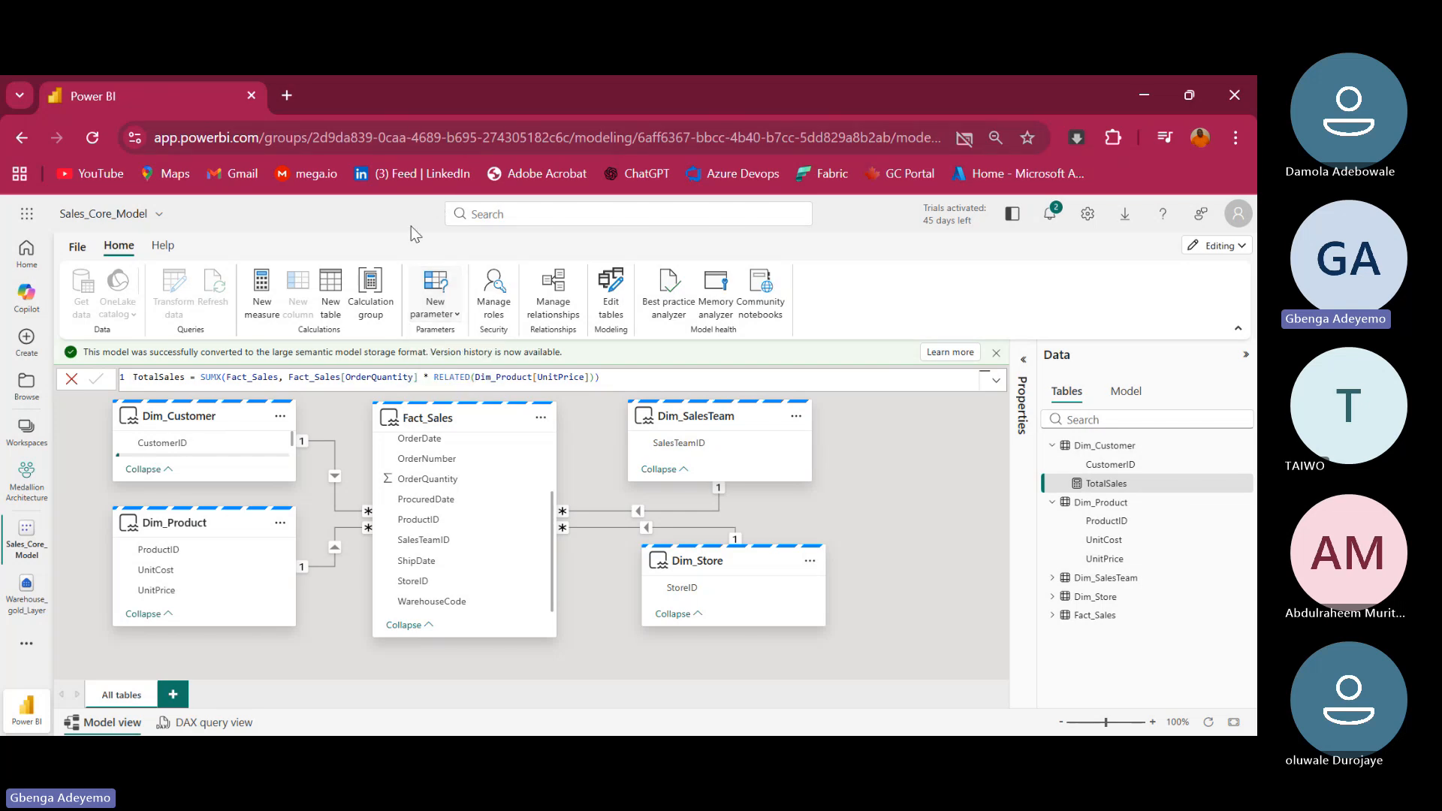
pyautogui.click(564, 300)
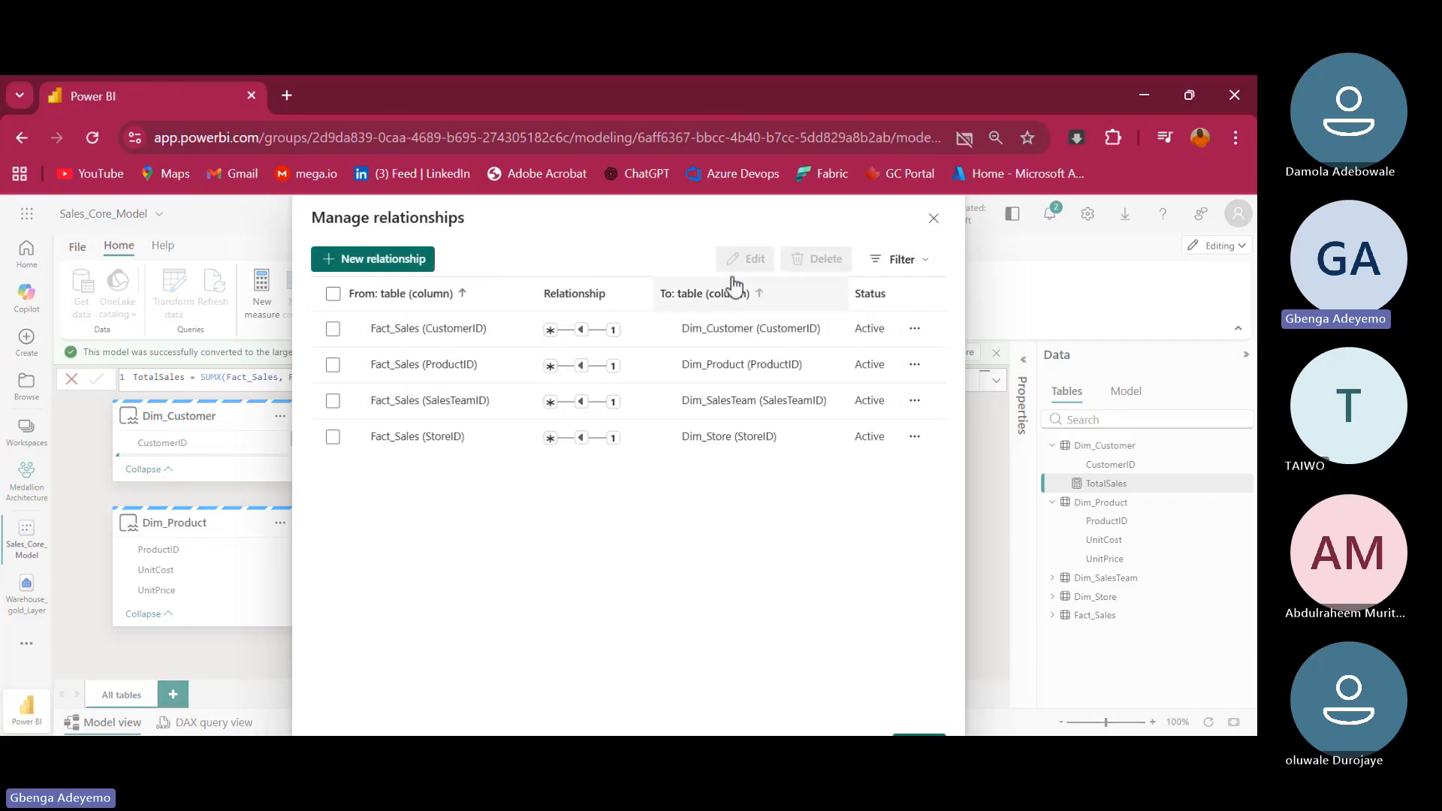
pyautogui.click(933, 219)
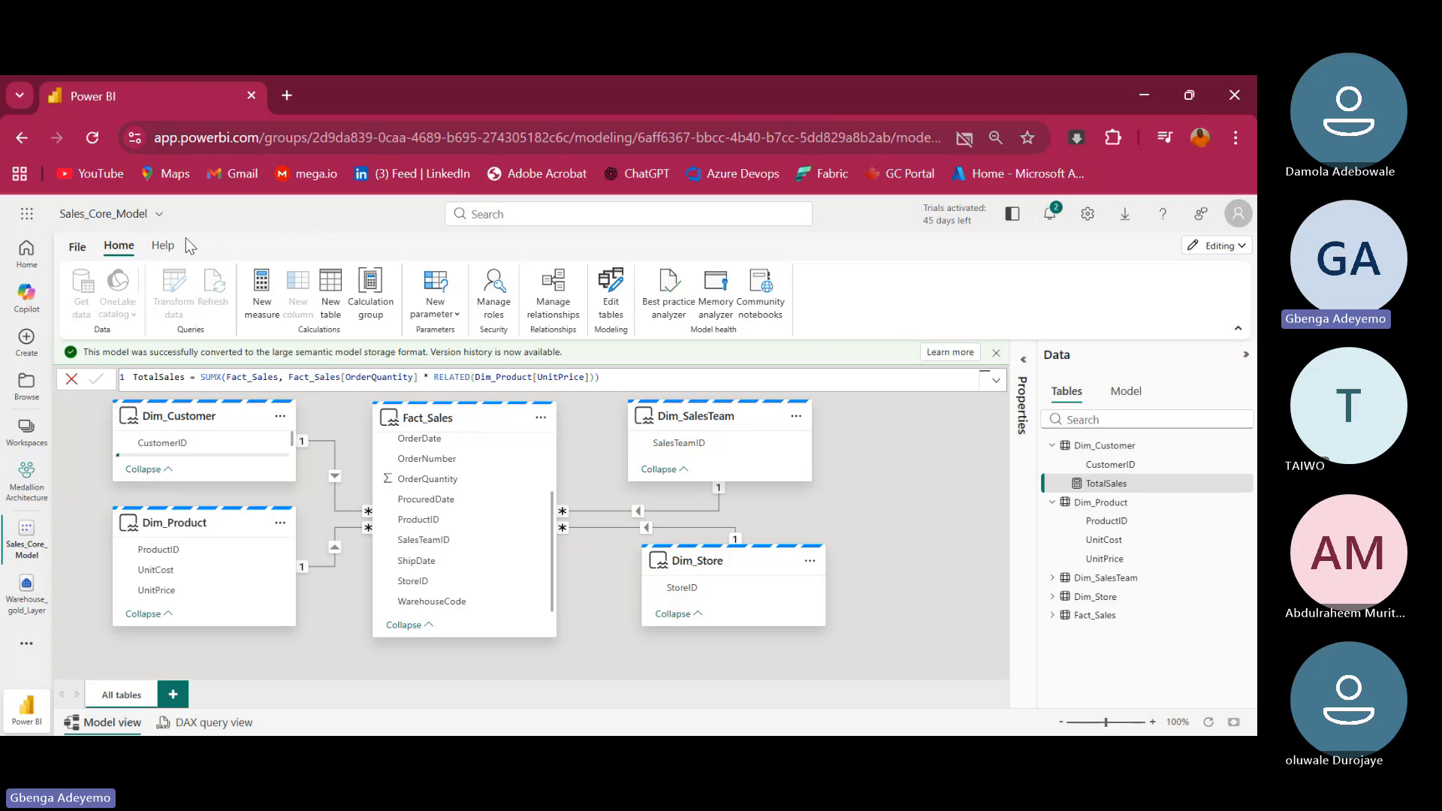
# Look through the Fact_Sales columns, the Dim_Customer and Dim_Product tables, and the model's file options
pyautogui.scroll(2, 443, 536)
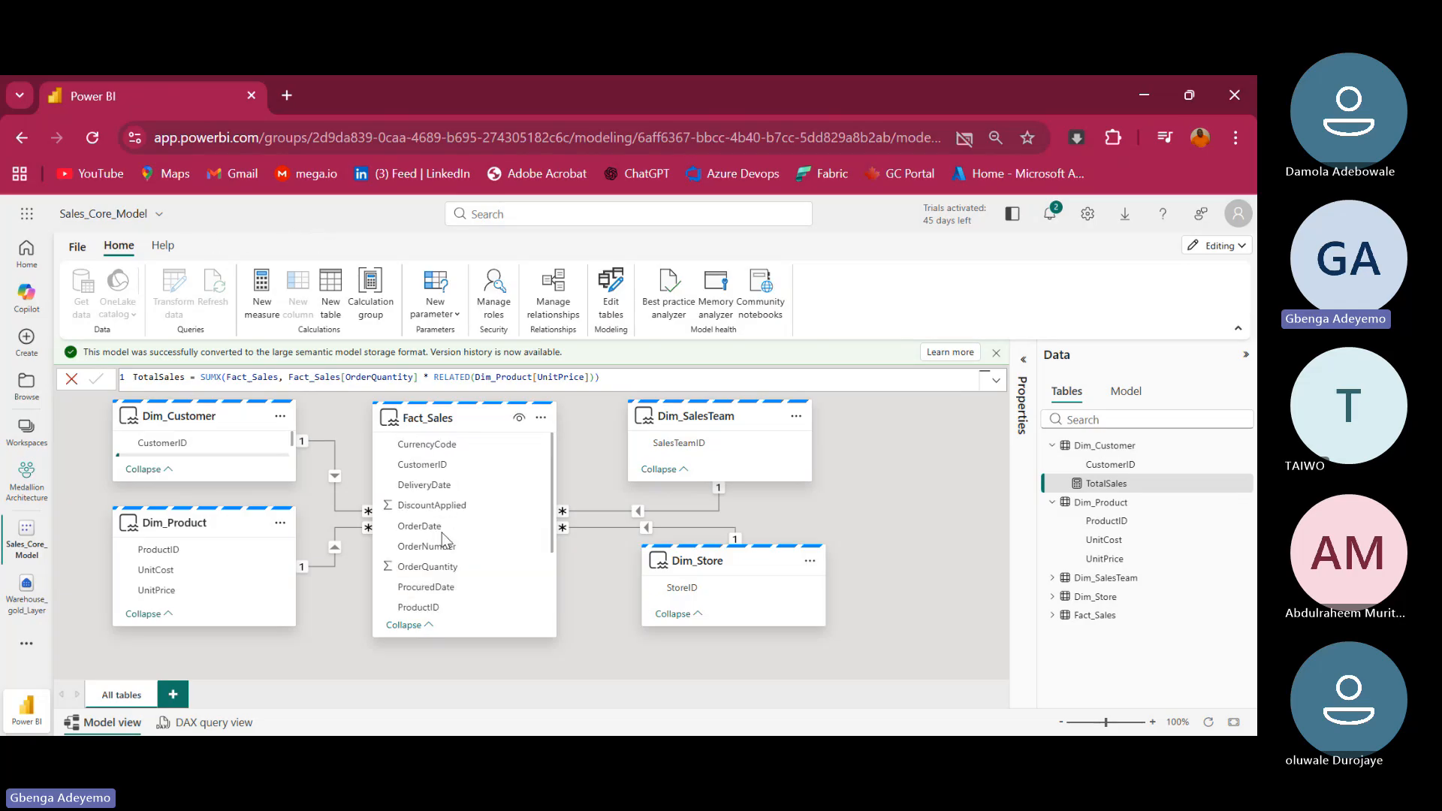
pyautogui.scroll(-1, 445, 538)
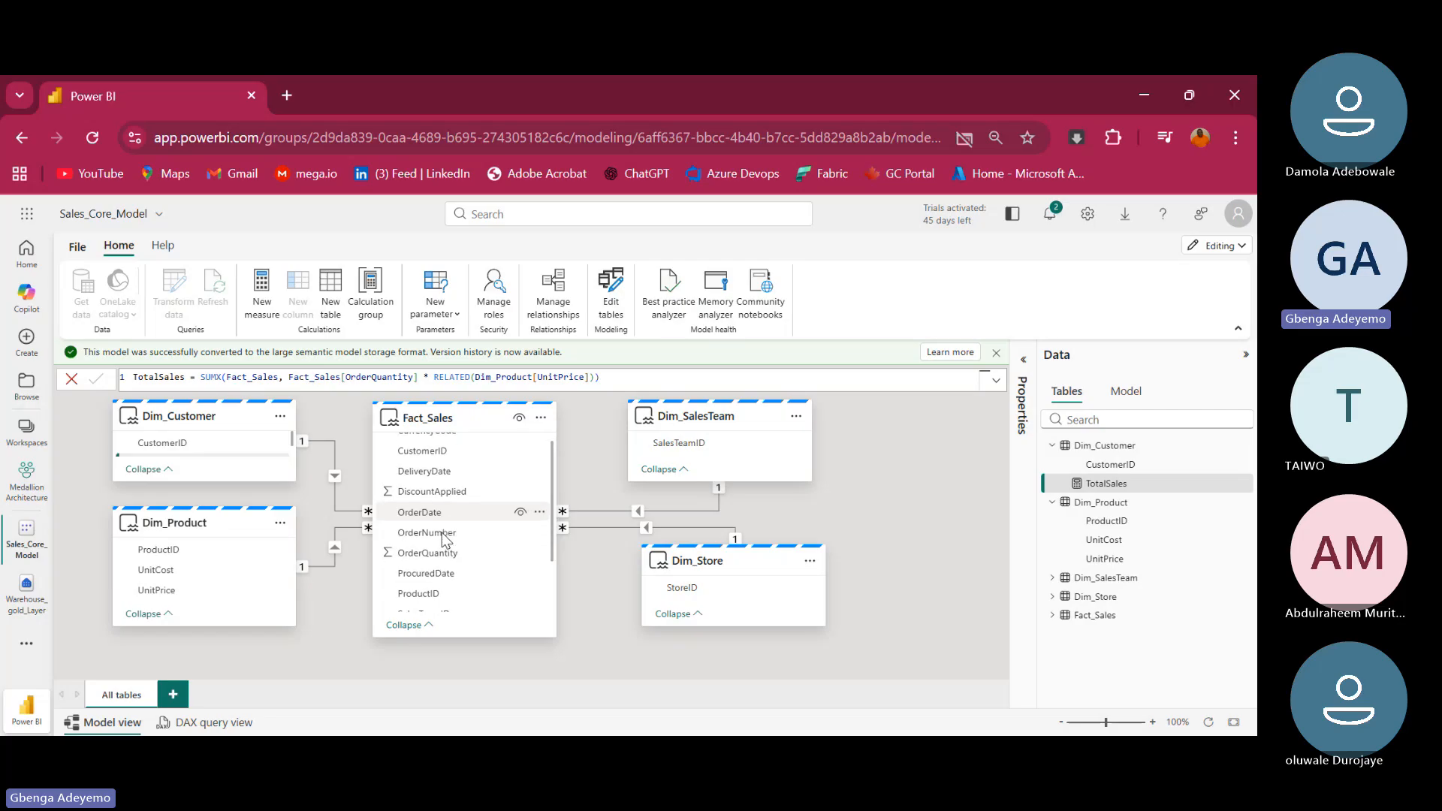
pyautogui.scroll(-3, 444, 538)
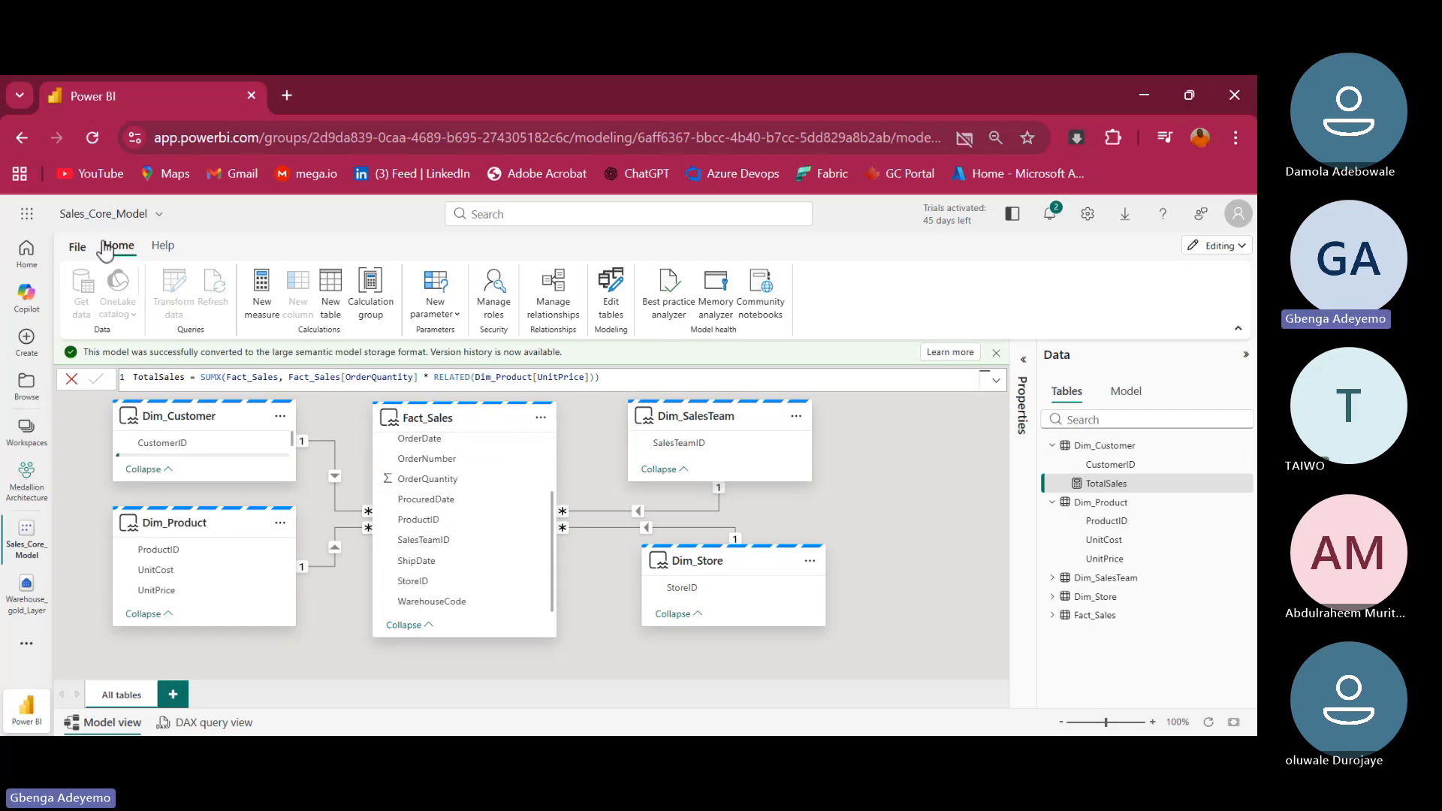
pyautogui.moveTo(269, 457)
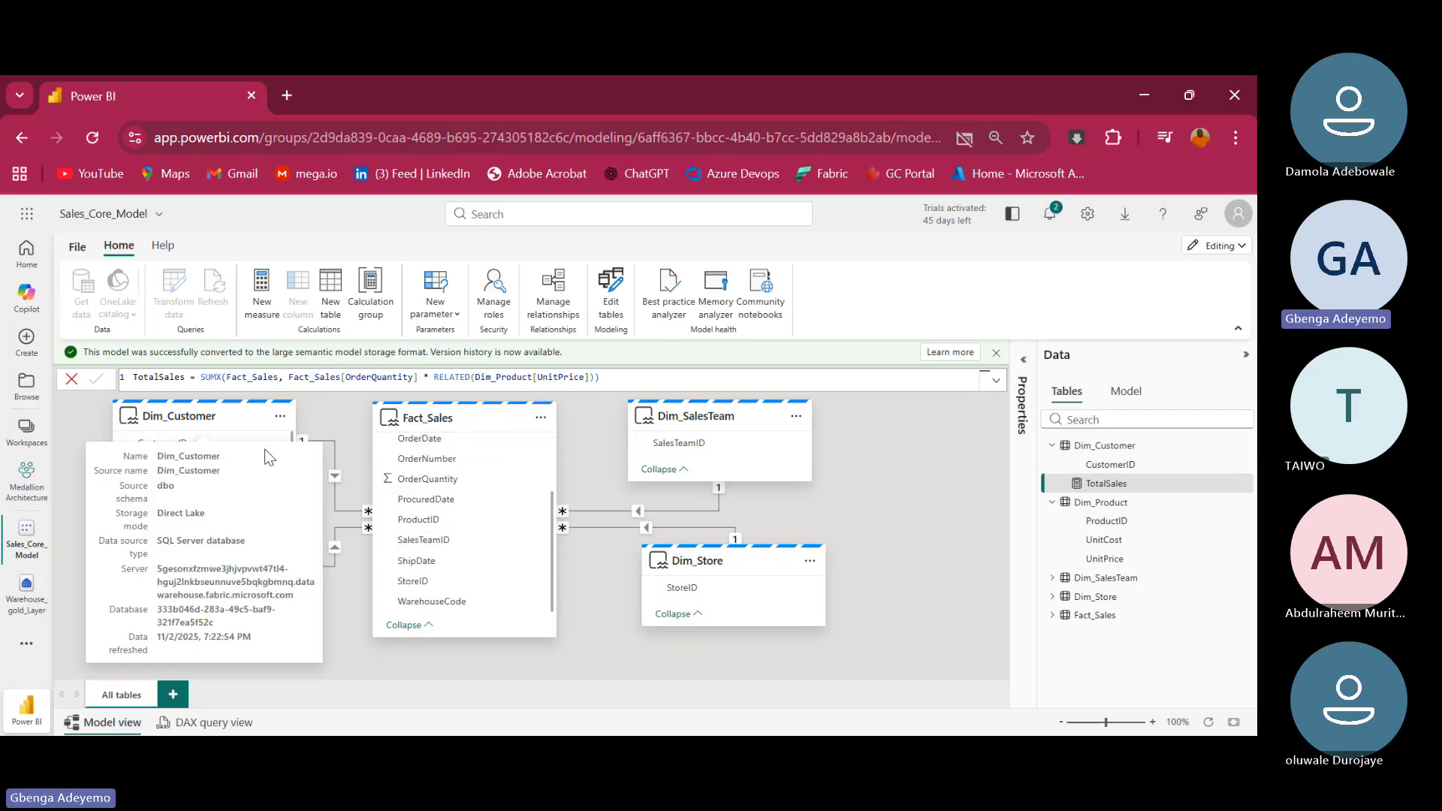
pyautogui.click(227, 416)
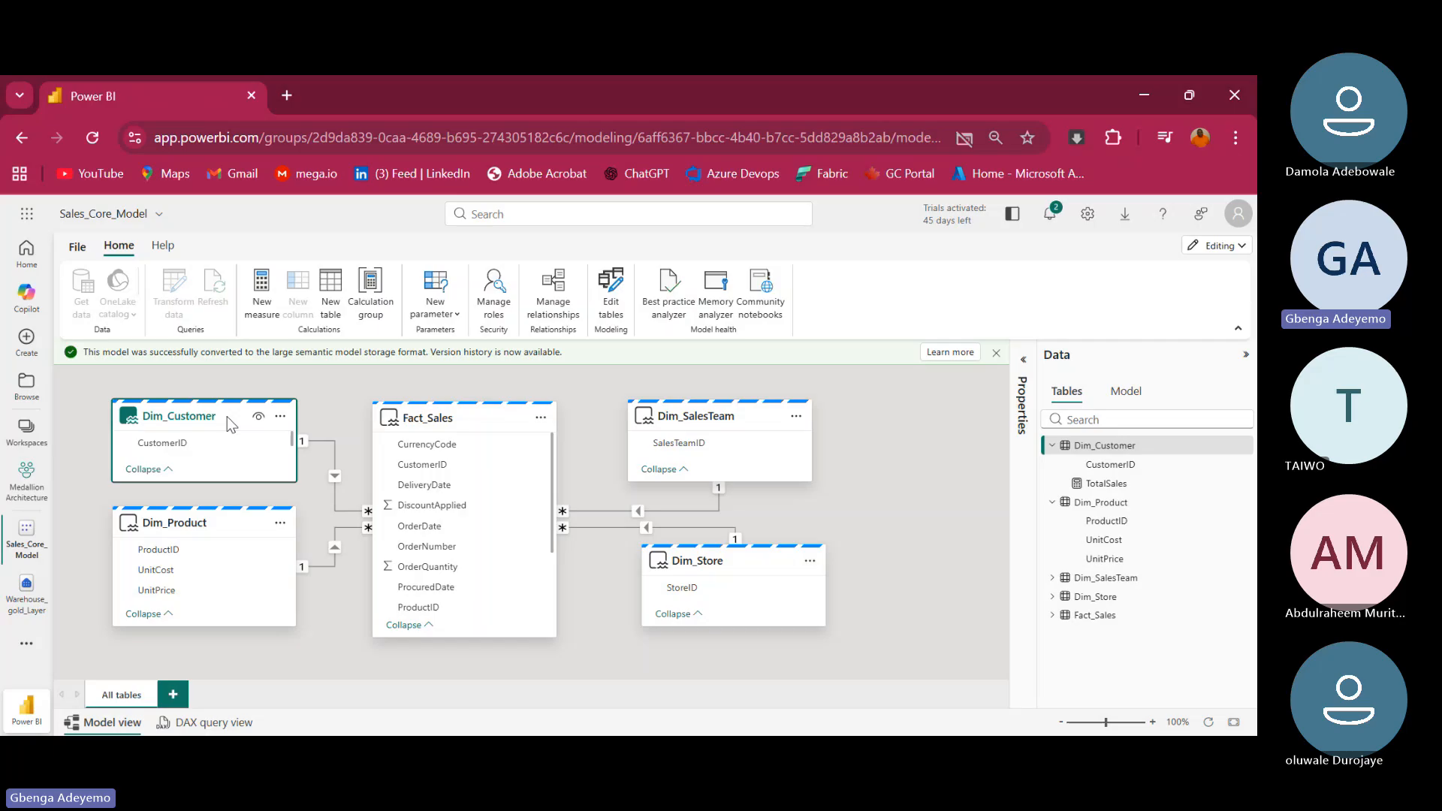
pyautogui.click(237, 530)
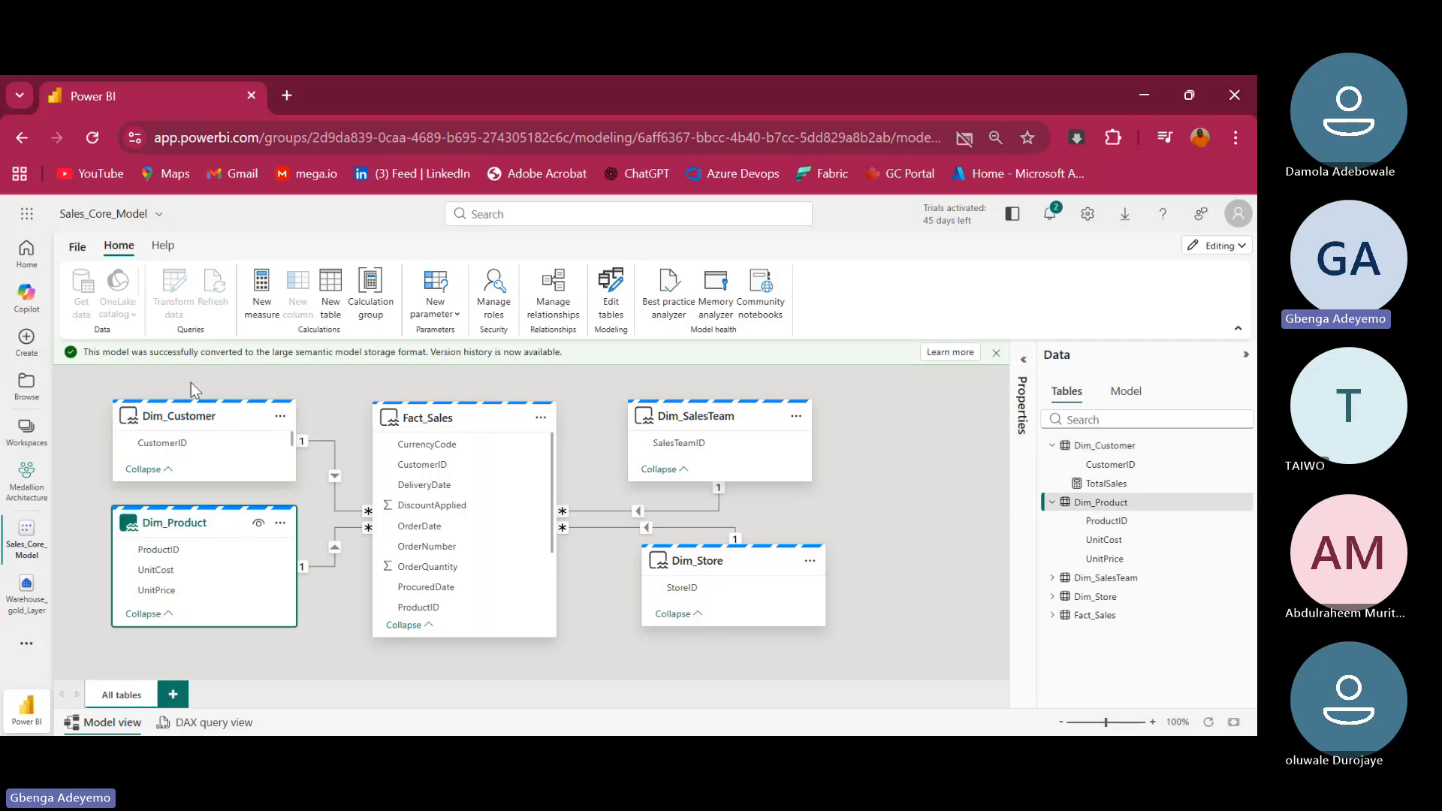
pyautogui.click(76, 248)
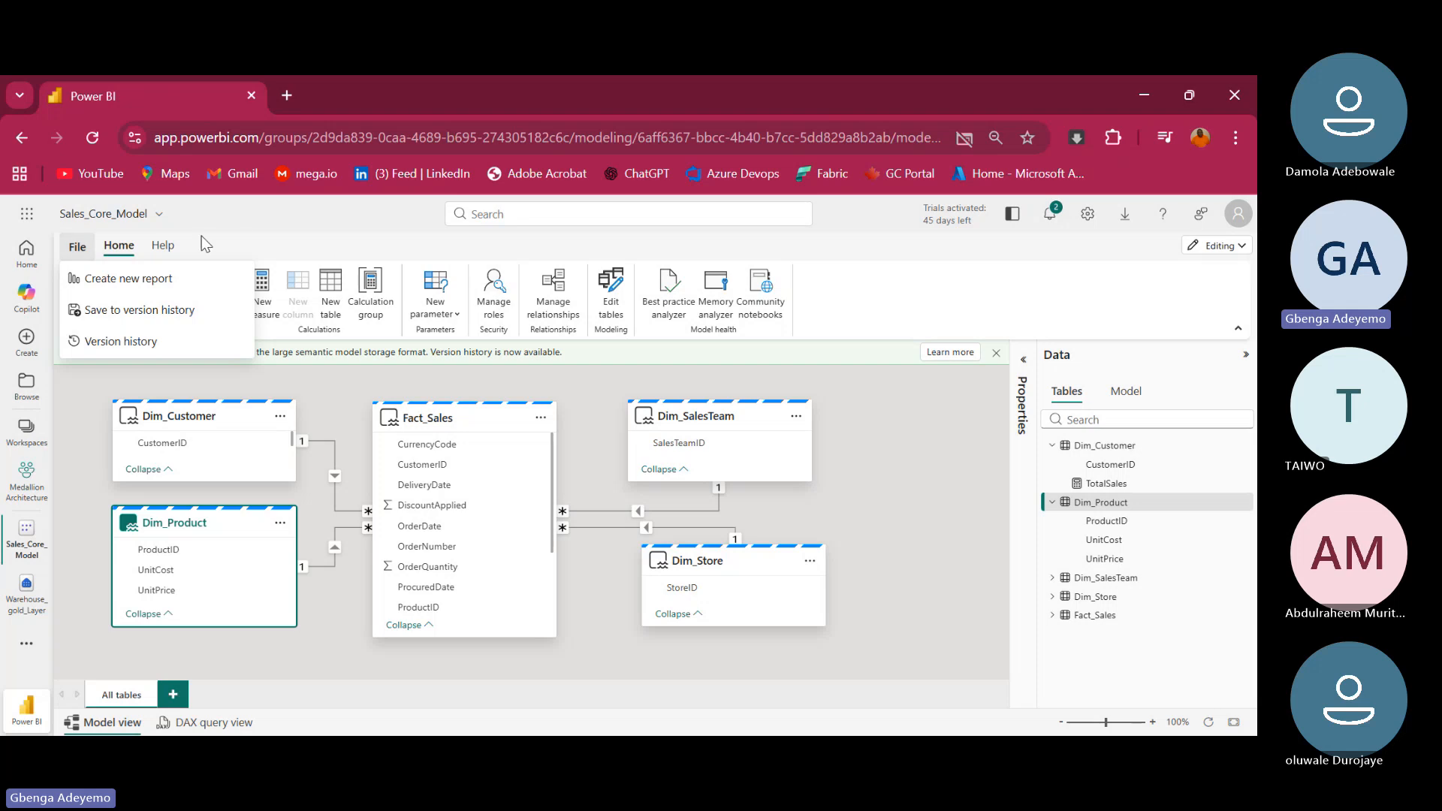
pyautogui.click(260, 224)
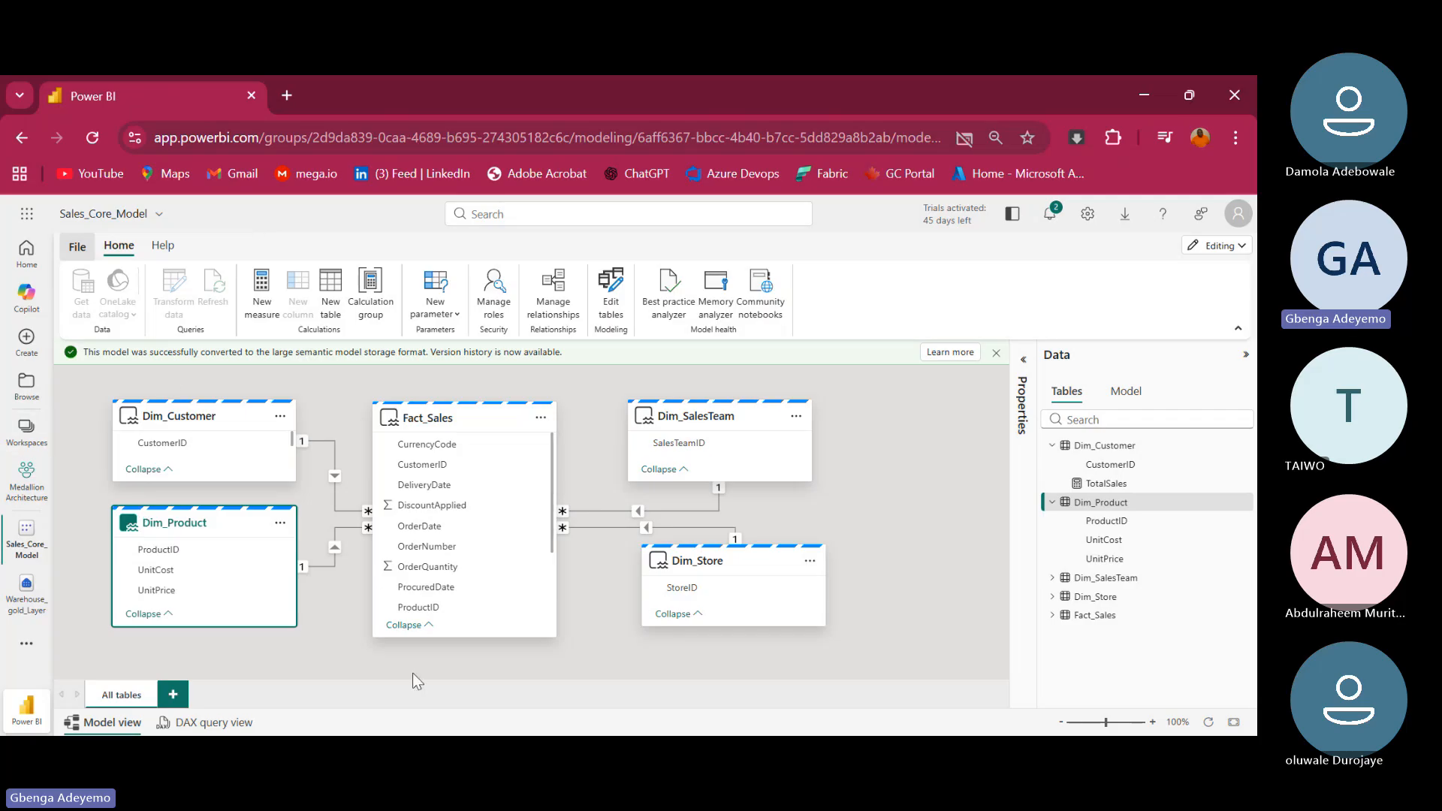
# Switch to Power BI Desktop, start a blank report and bring up the OneLake catalog
pyautogui.hotkey('alt', 'Tab')
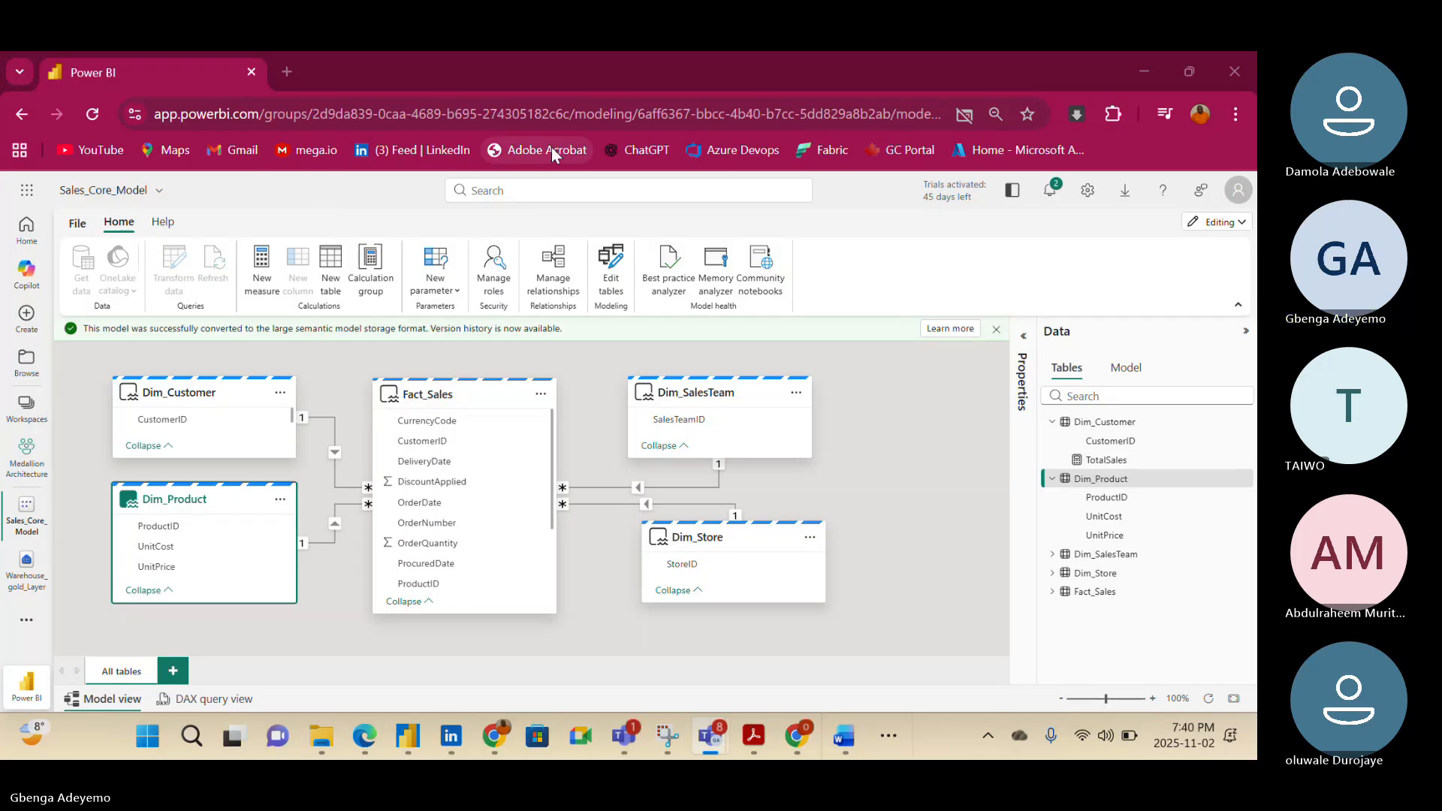
pyautogui.click(863, 254)
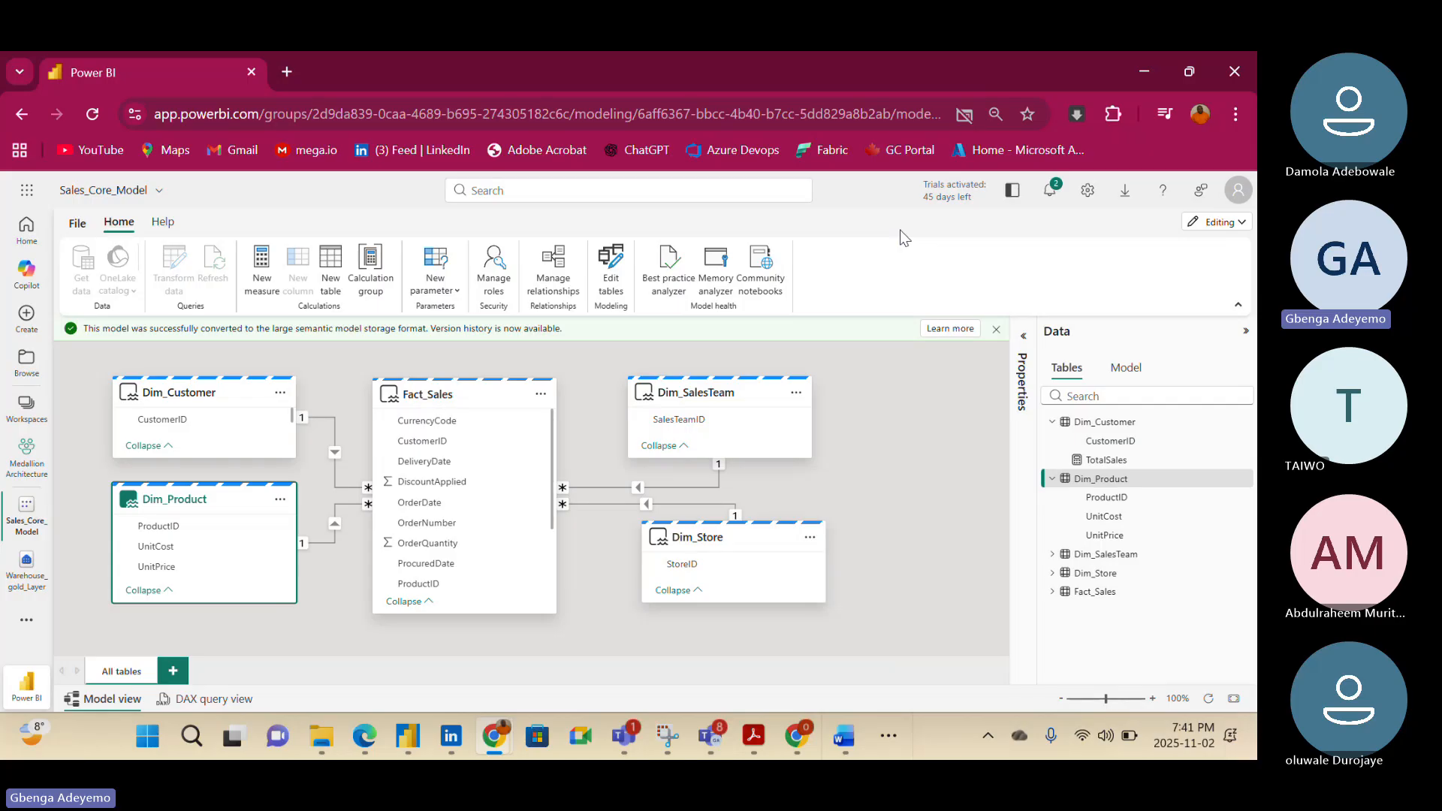
pyautogui.click(399, 742)
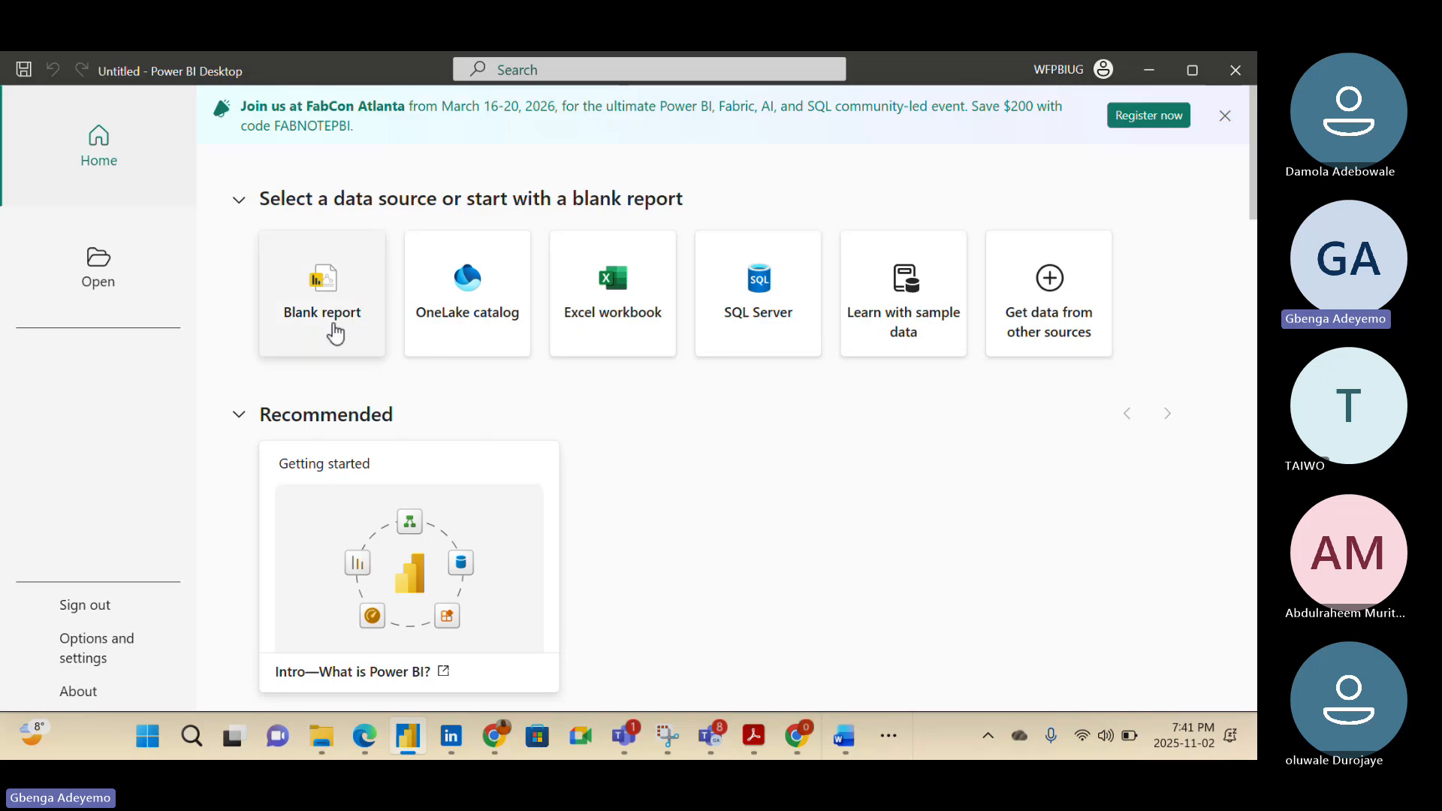
pyautogui.click(334, 332)
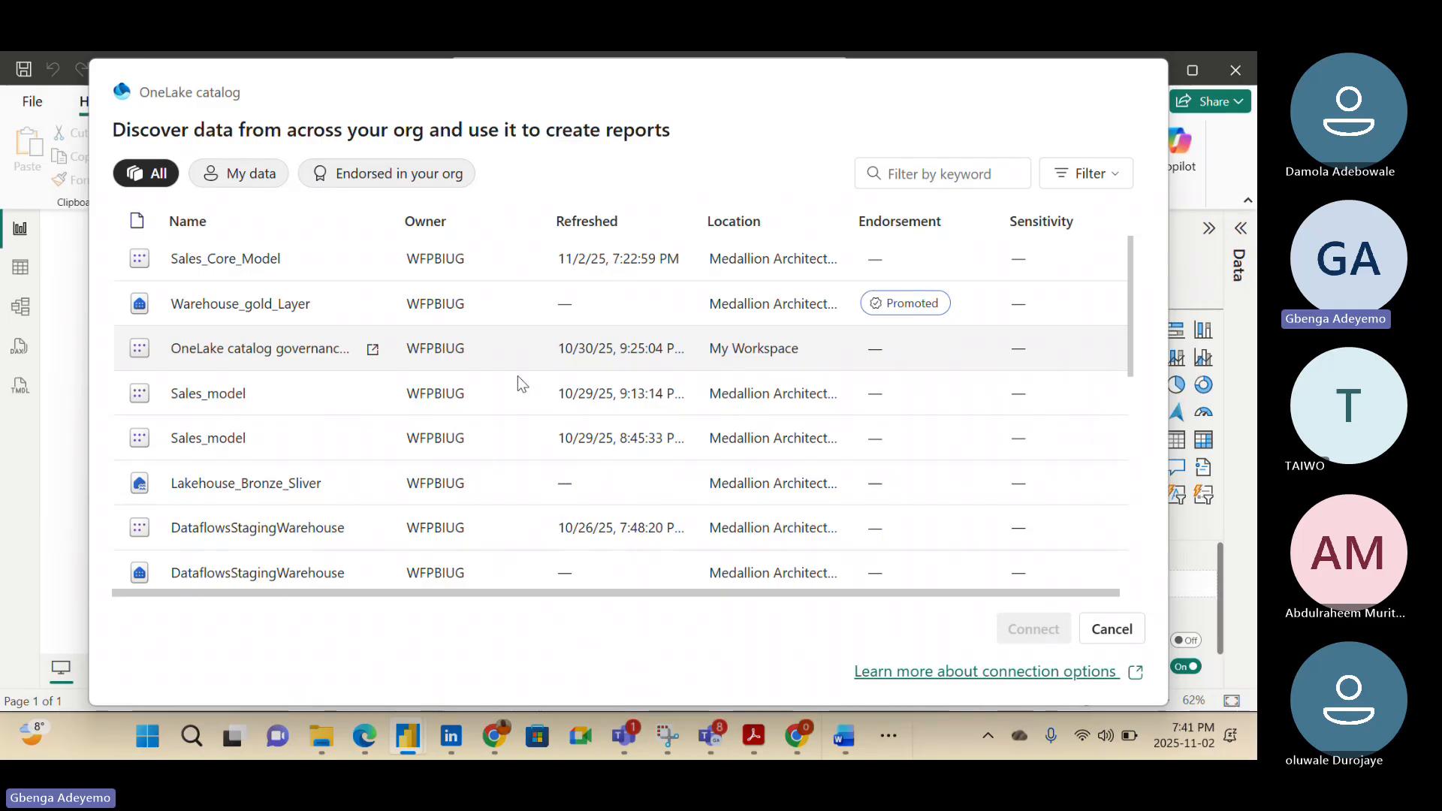
# Examine the models, lakehouses and warehouses in the OneLake catalog, widening the Location column to read the full workspace names
pyautogui.scroll(-3, 257, 391)
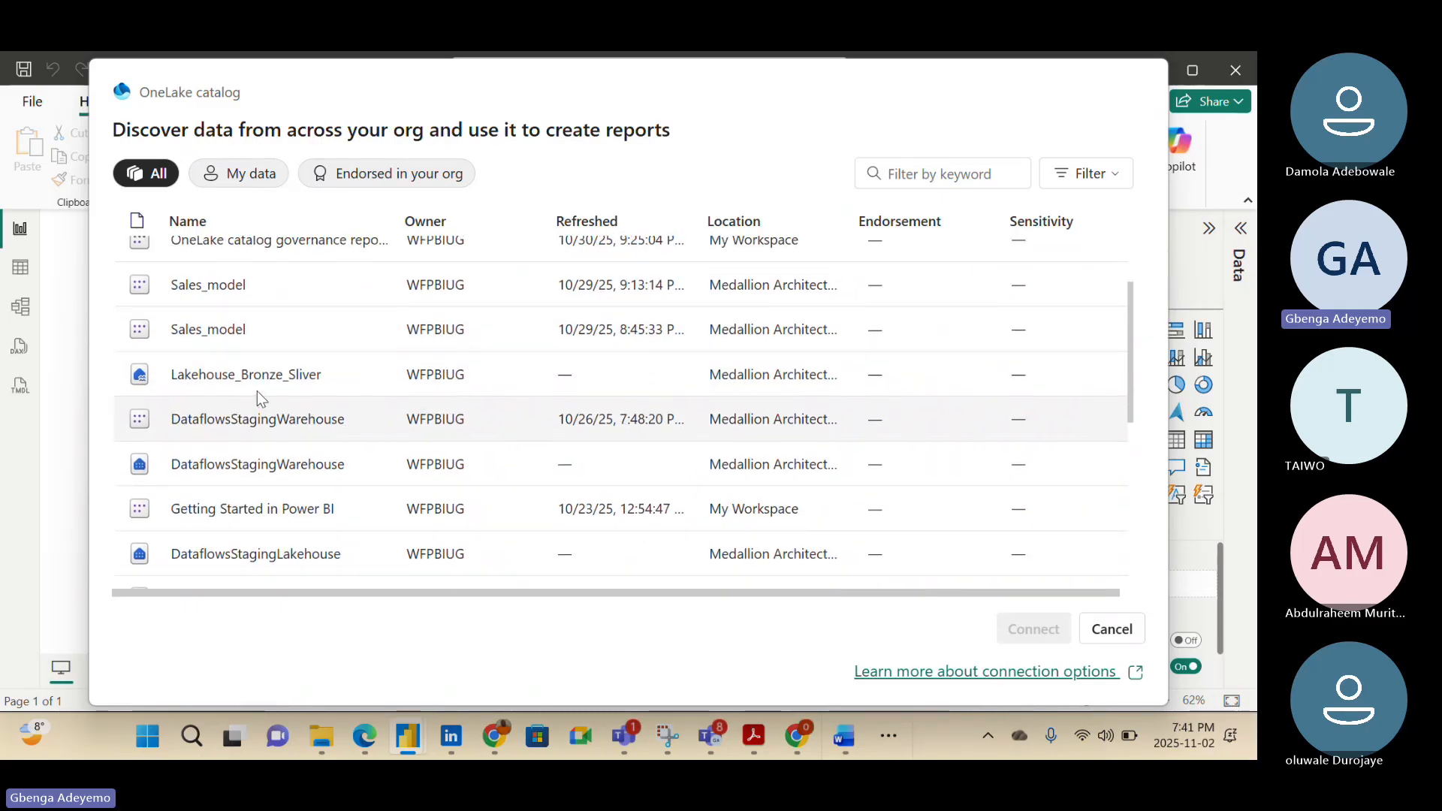
pyautogui.scroll(3, 257, 391)
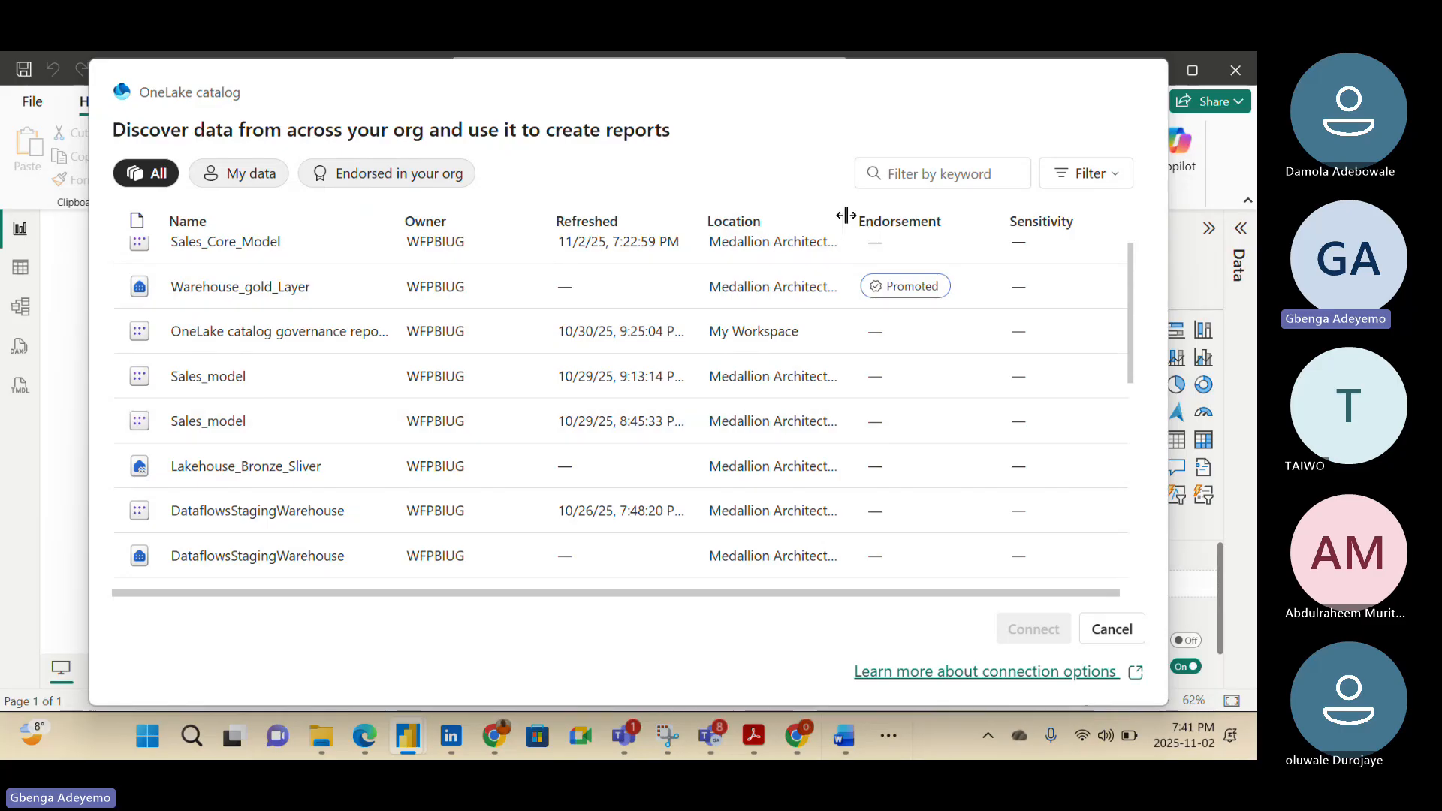
pyautogui.moveTo(843, 215); pyautogui.dragTo(977, 229)
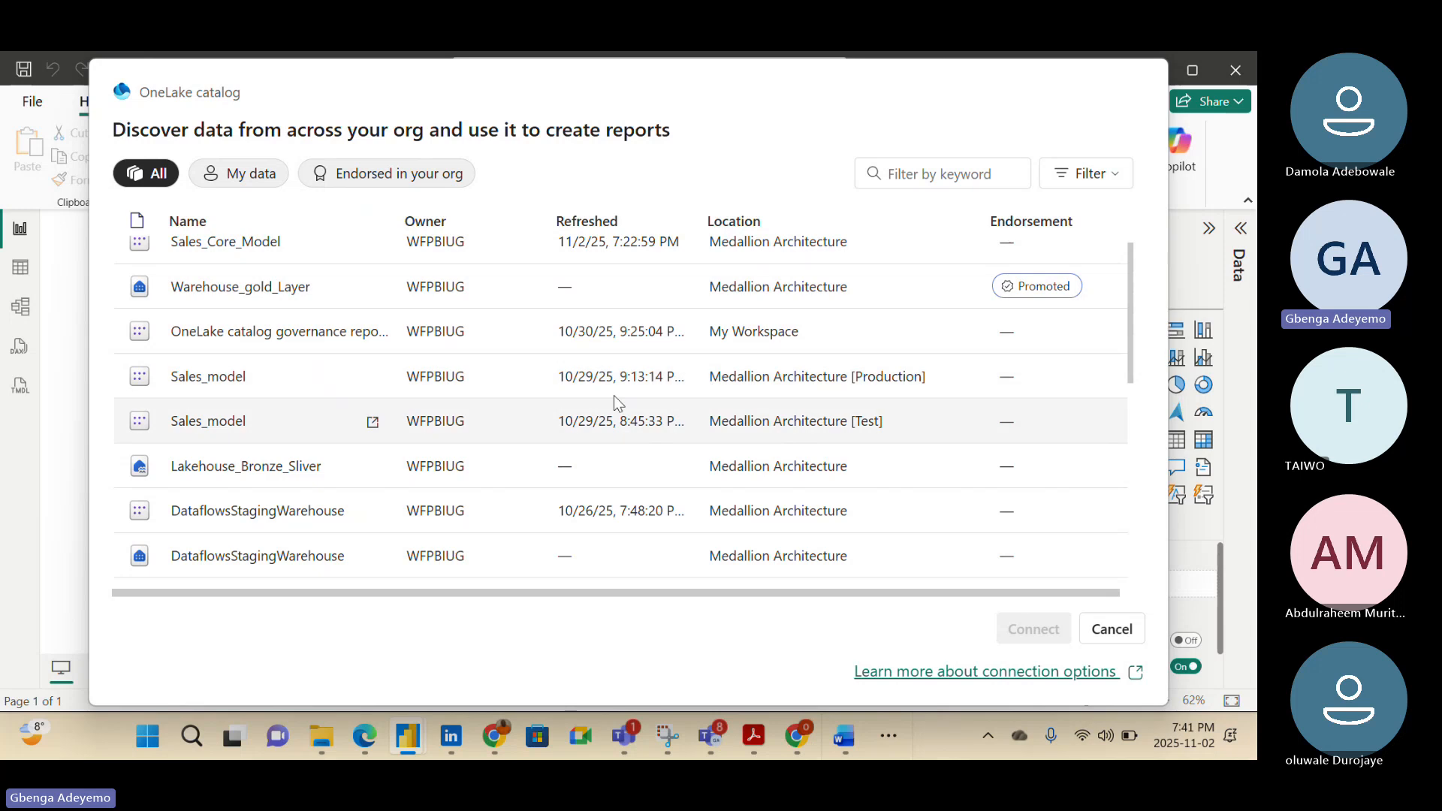
pyautogui.scroll(1, 508, 420)
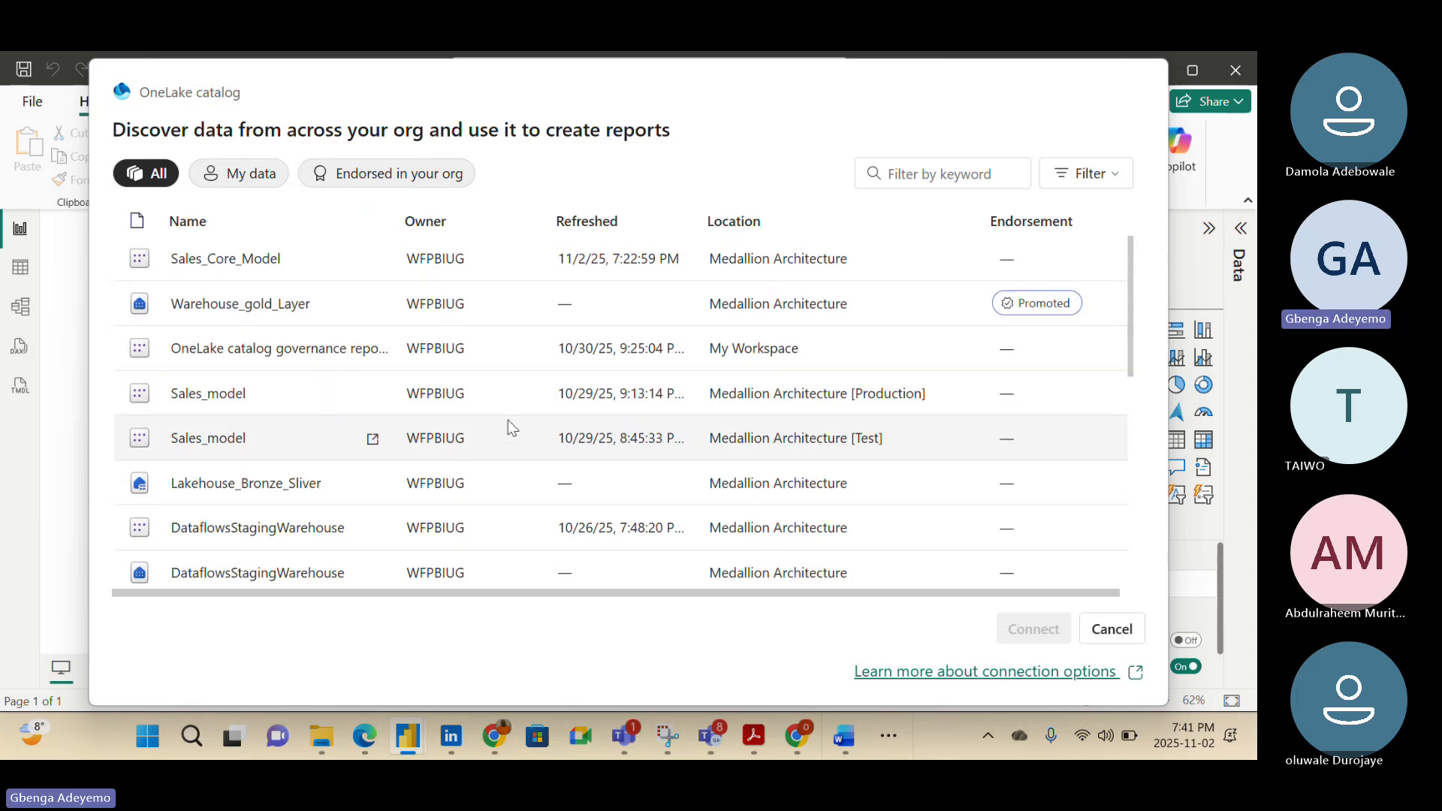
pyautogui.scroll(-5, 507, 420)
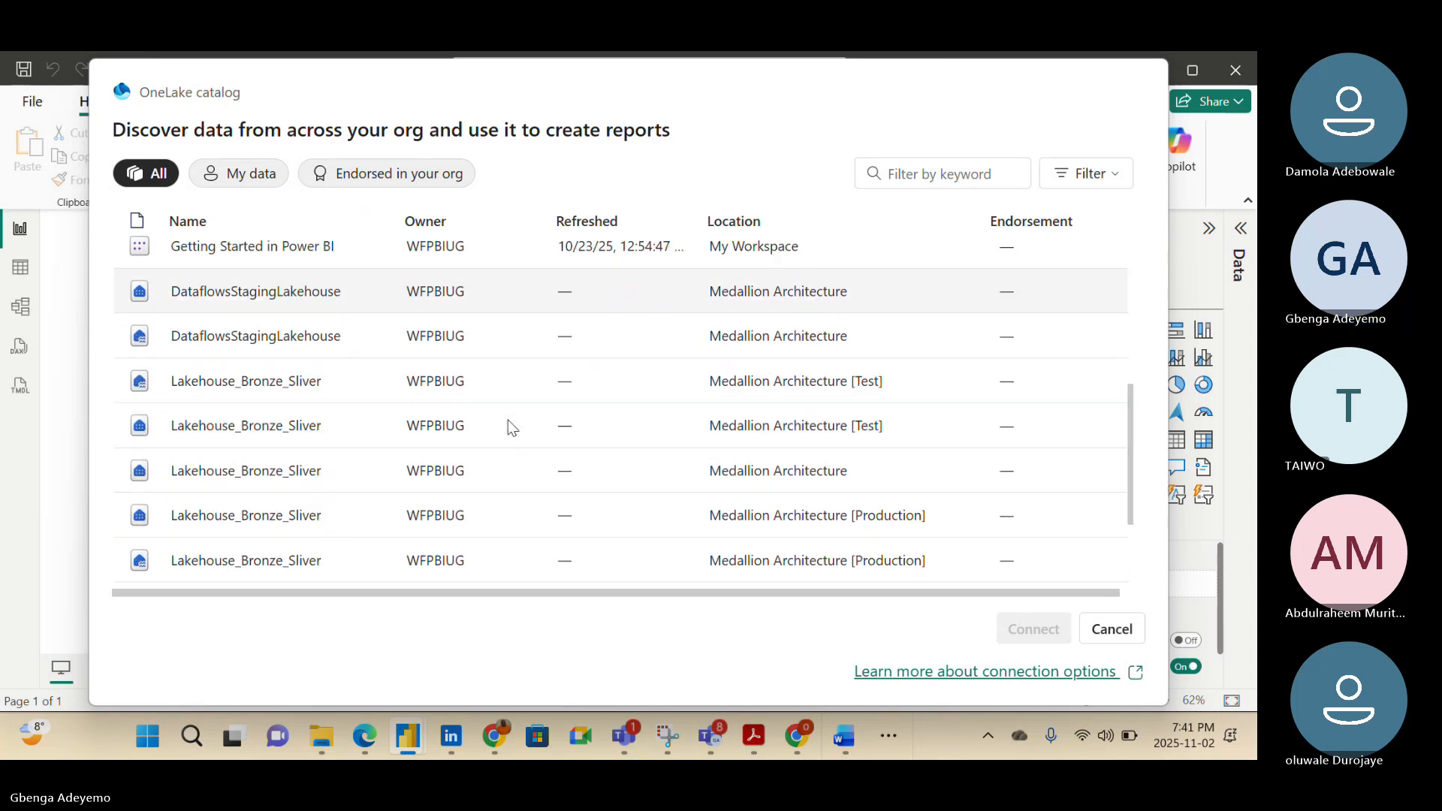
pyautogui.scroll(-3, 508, 421)
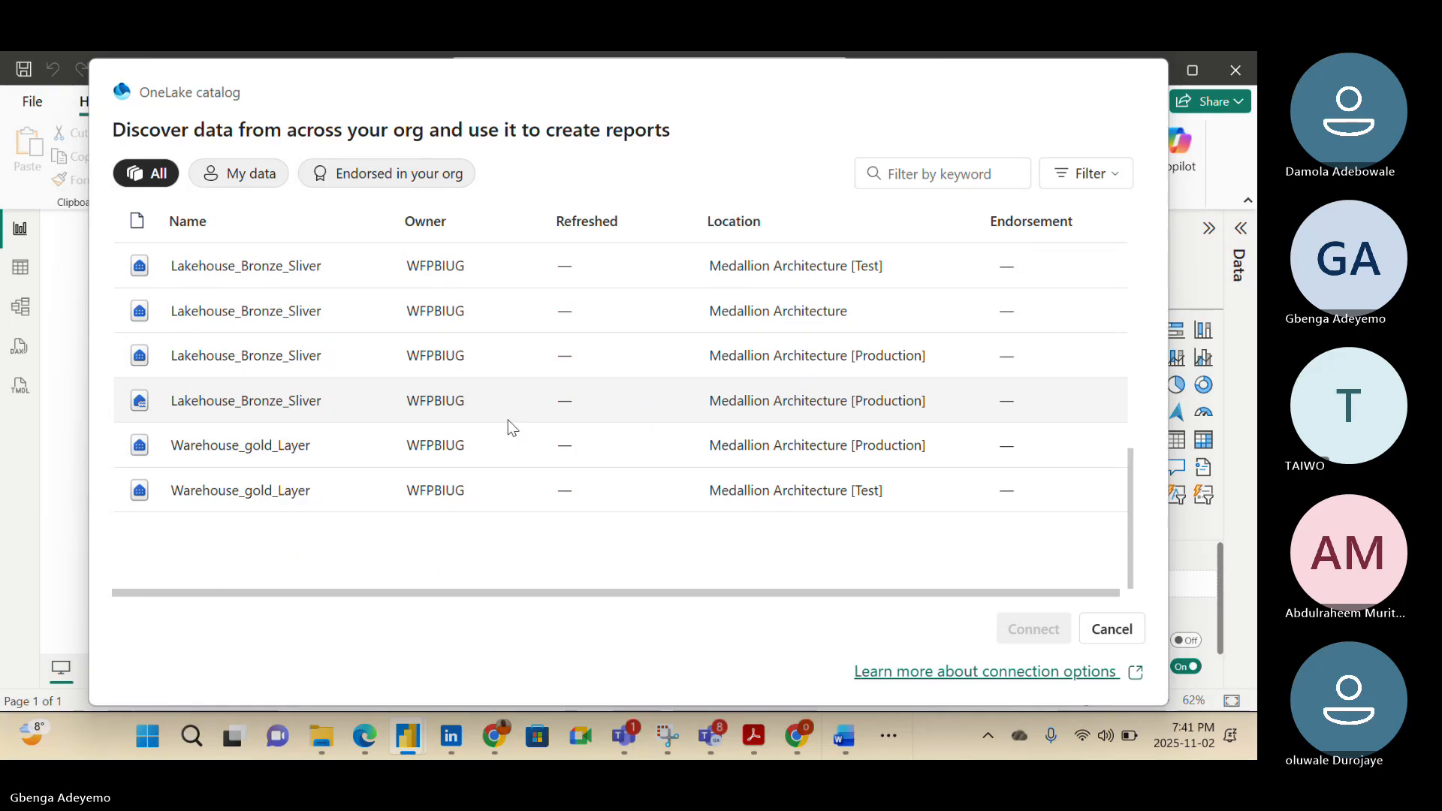
pyautogui.scroll(6, 508, 421)
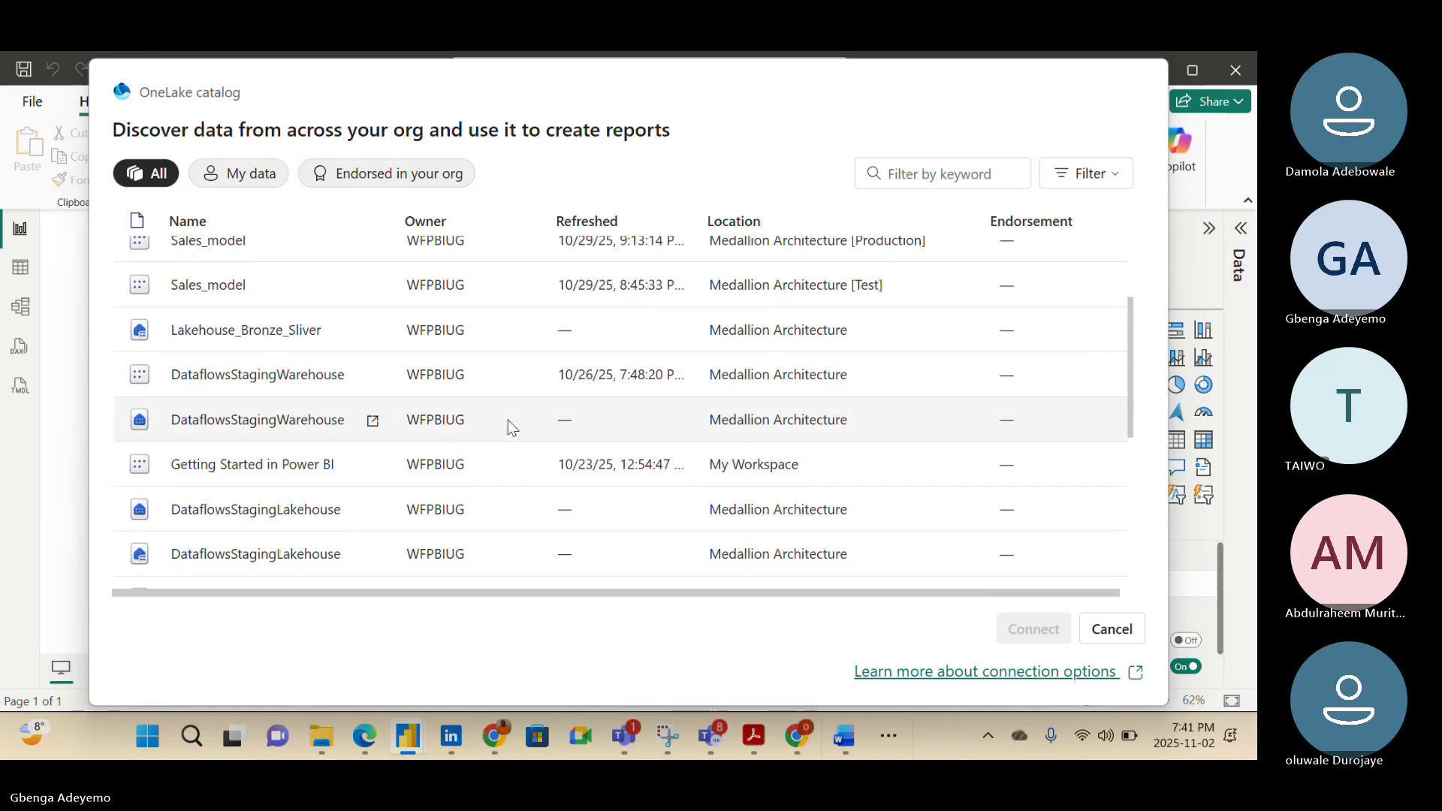
pyautogui.scroll(3, 508, 421)
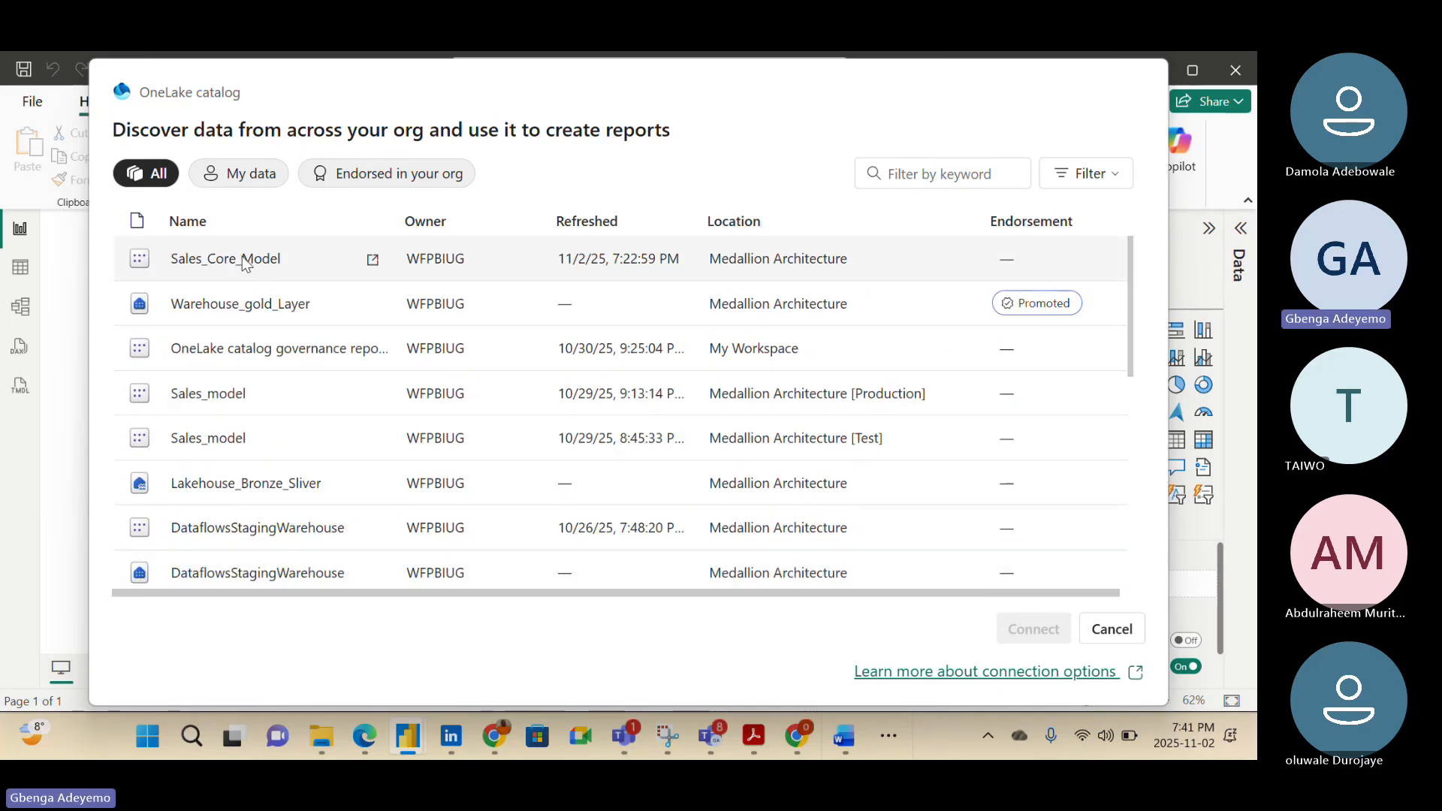
# Connect the report to the Sales_Core_Model semantic model using the Connect option rather than Edit
pyautogui.click(172, 267)
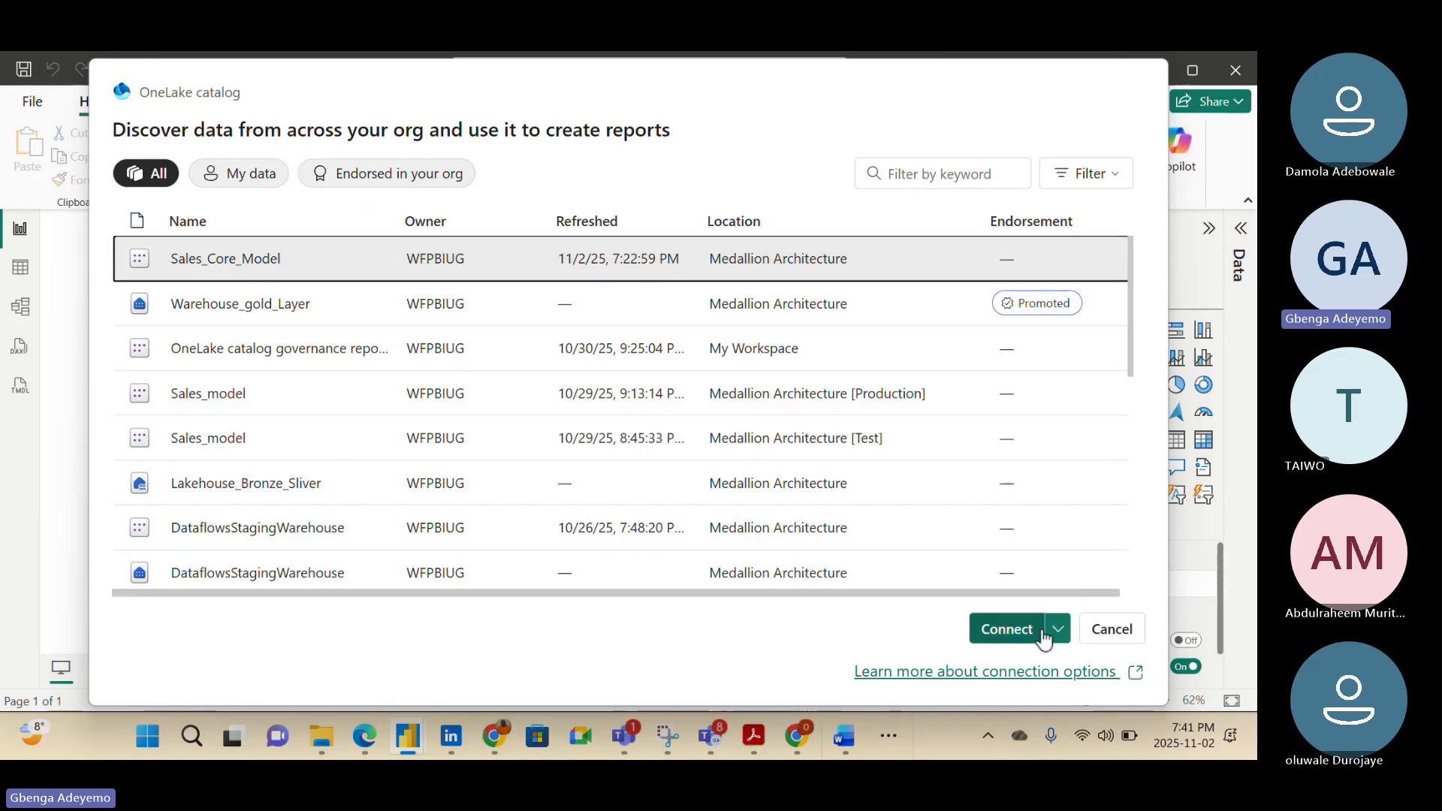
pyautogui.click(1057, 631)
pyautogui.moveTo(931, 594)
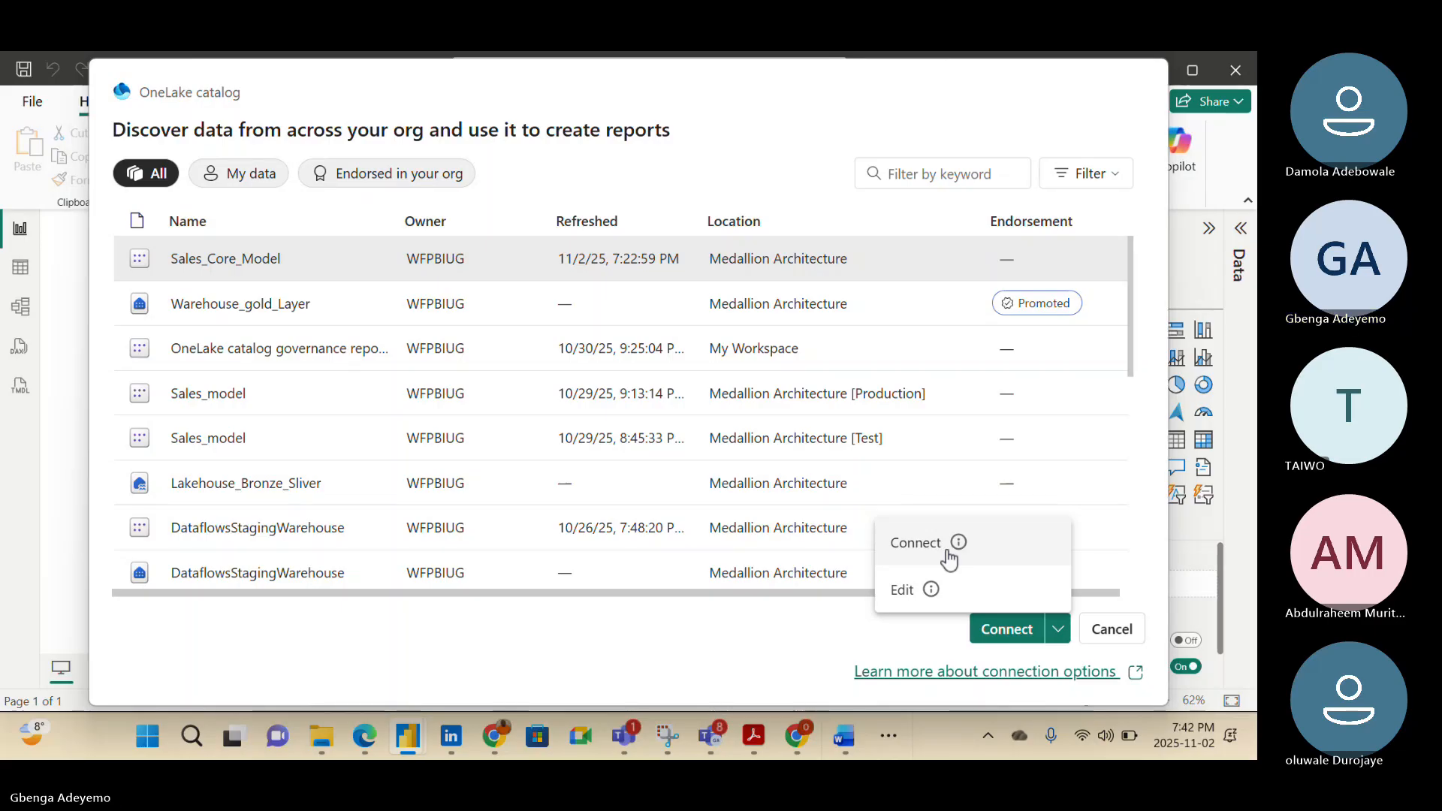
pyautogui.click(947, 556)
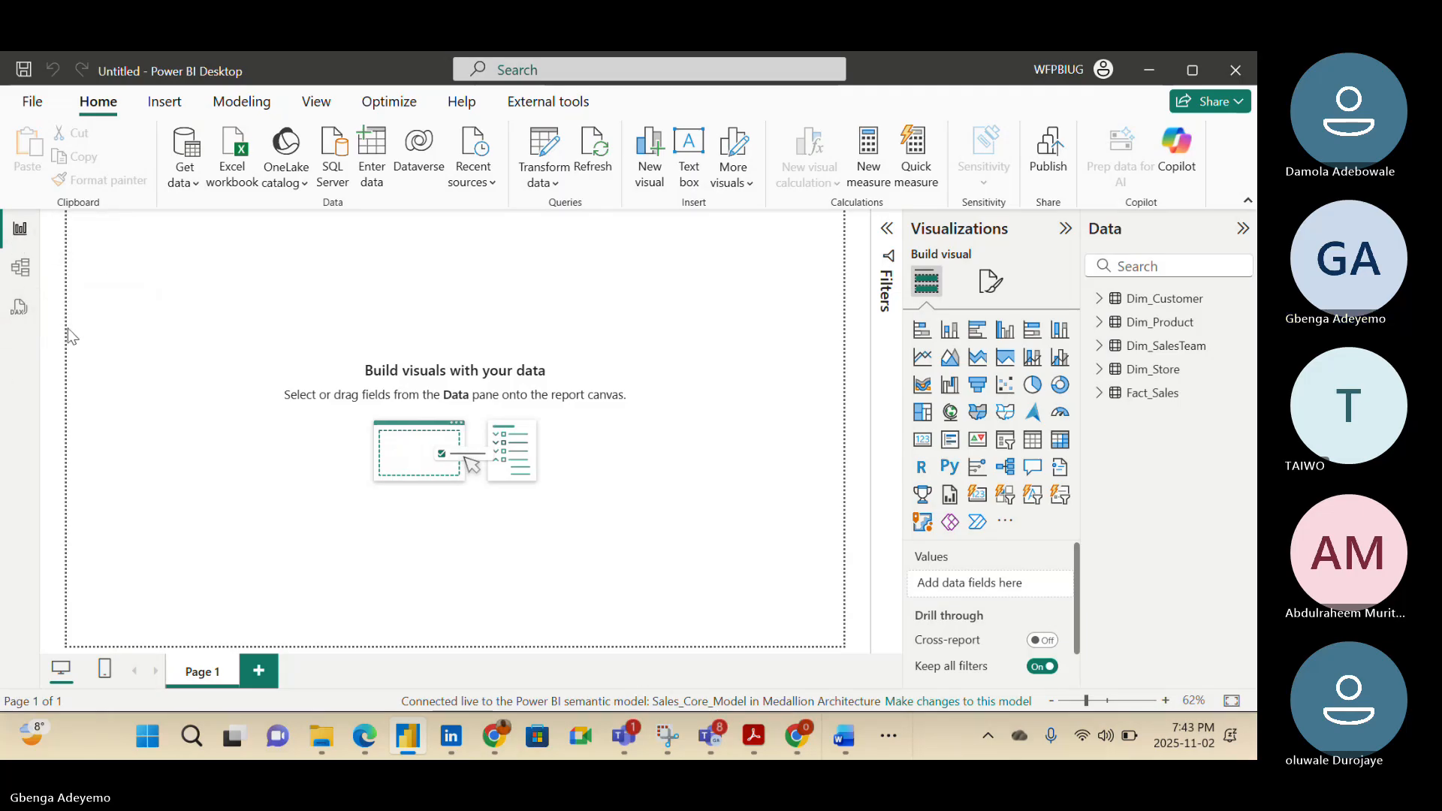
# Look at the DAX query view, the model view and the report view, and return to the model view
pyautogui.click(21, 307)
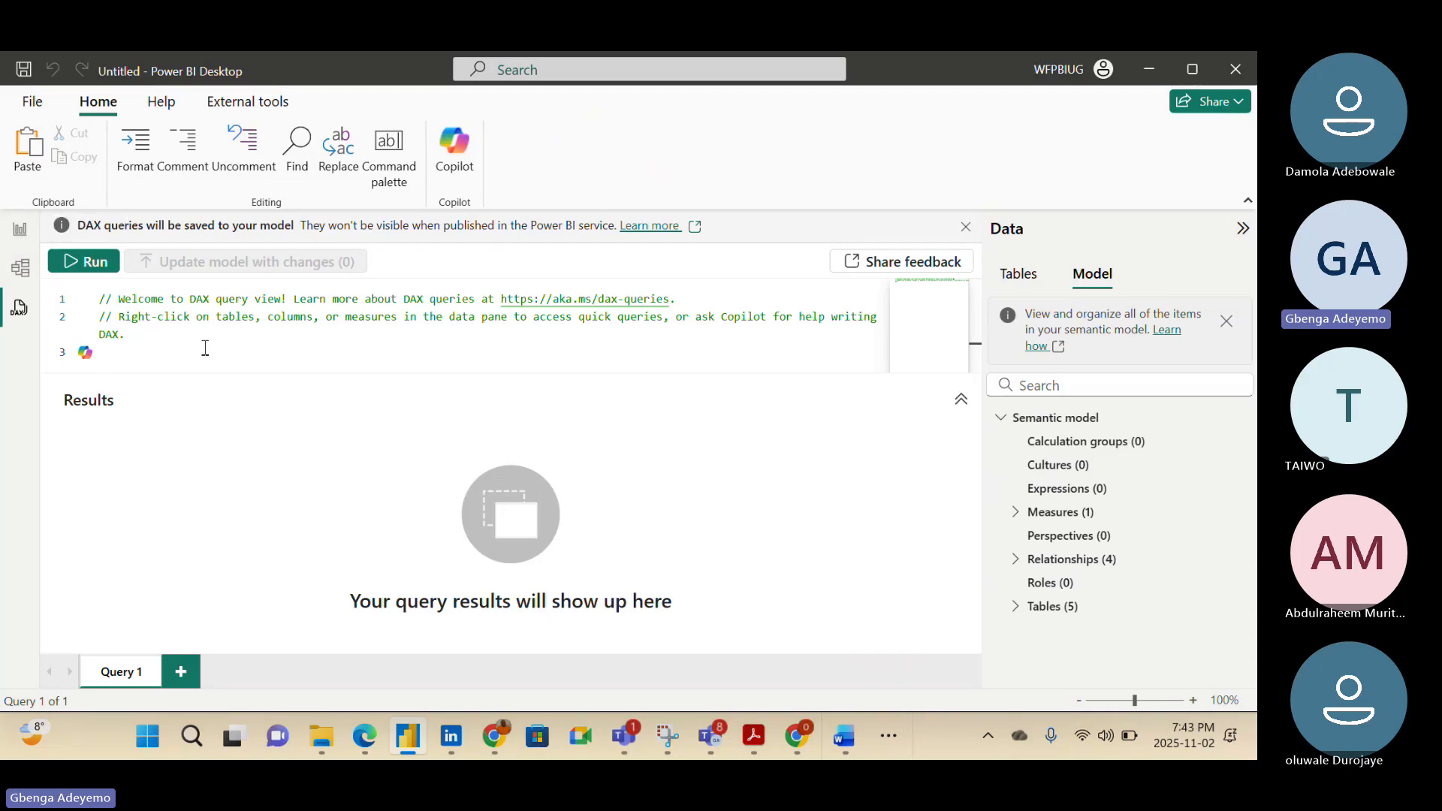
pyautogui.click(20, 268)
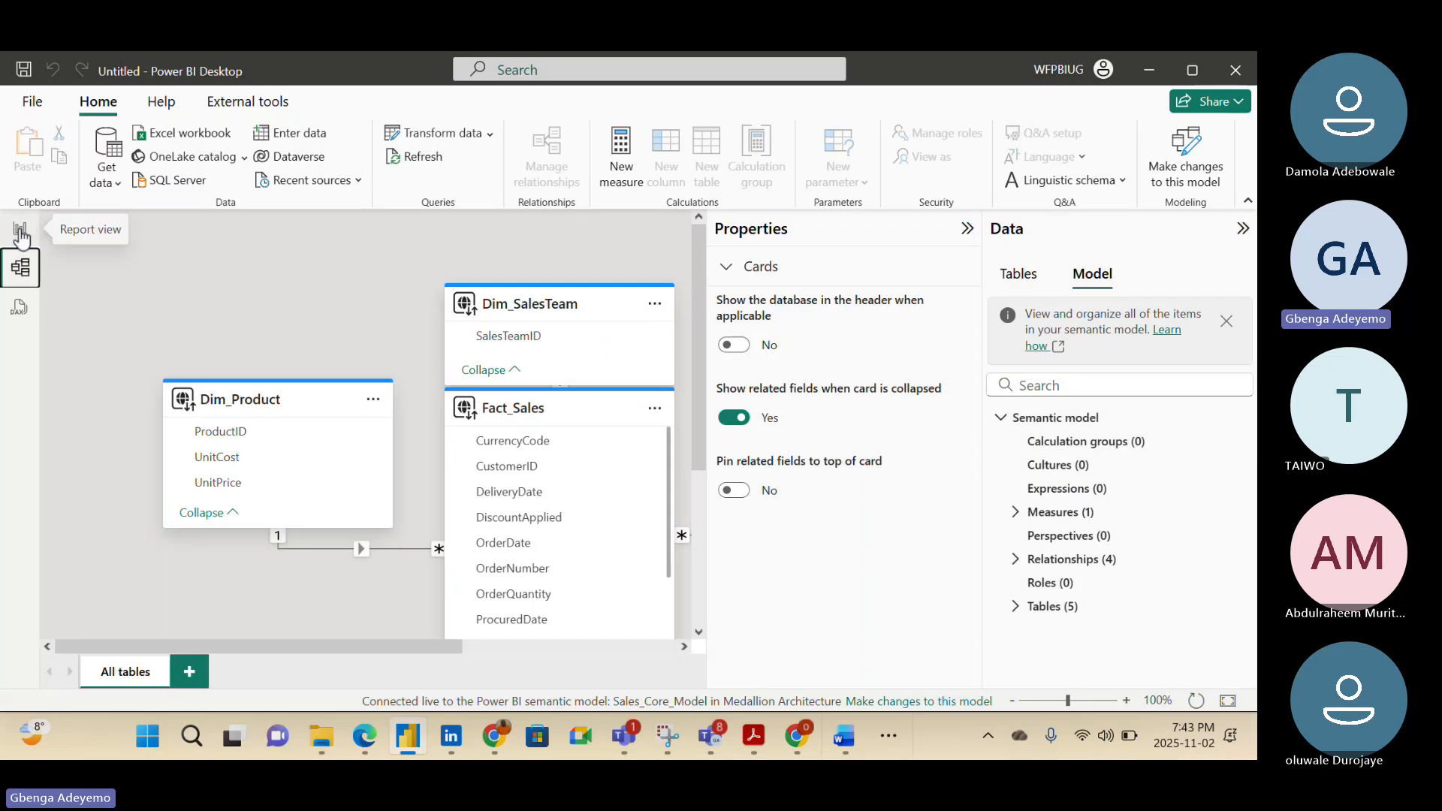
pyautogui.click(20, 229)
pyautogui.click(20, 271)
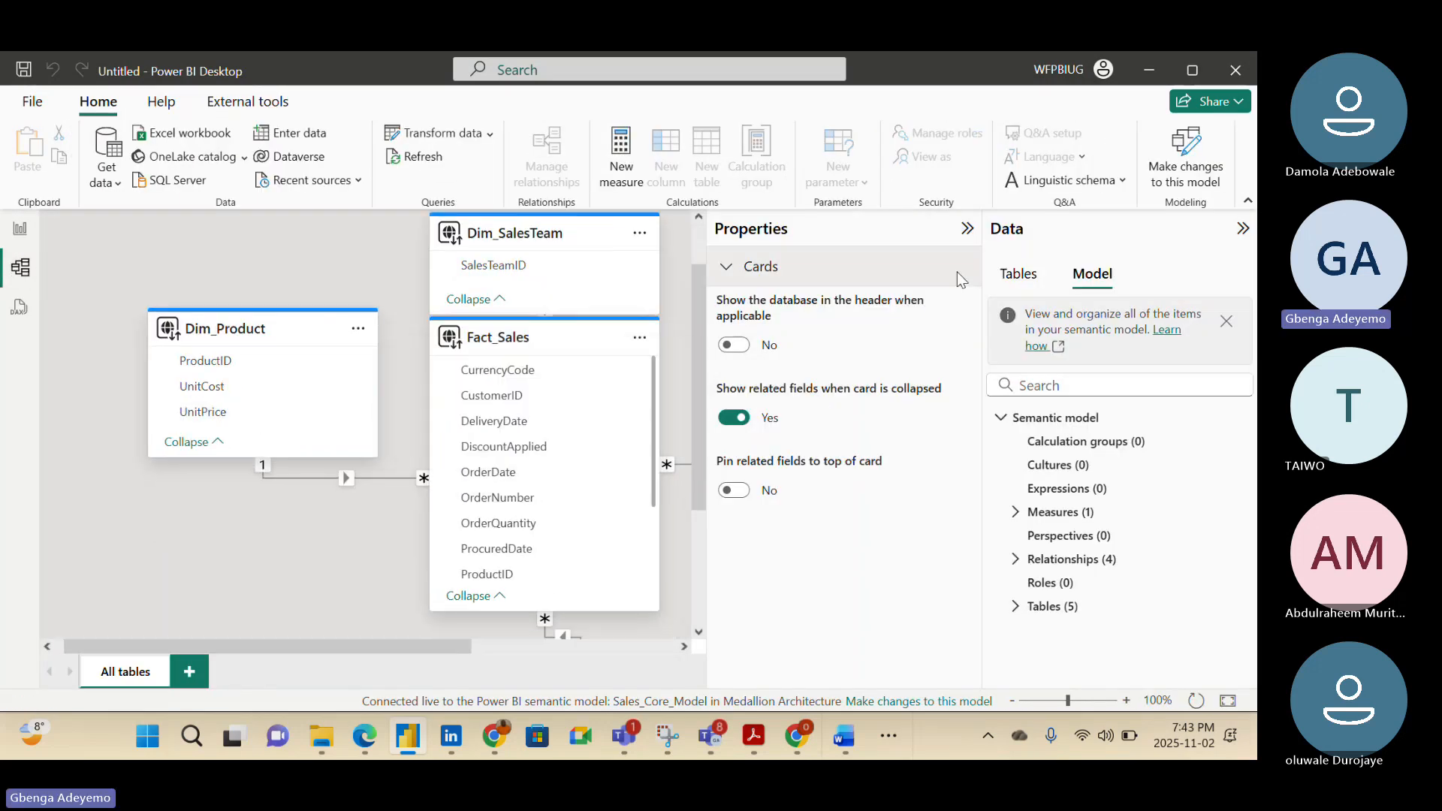
# Collapse the model properties and move the Fact_Sales table slightly down, clear of Dim_SalesTeam in the diagram
pyautogui.click(967, 228)
pyautogui.hscroll(1, 643, 403)
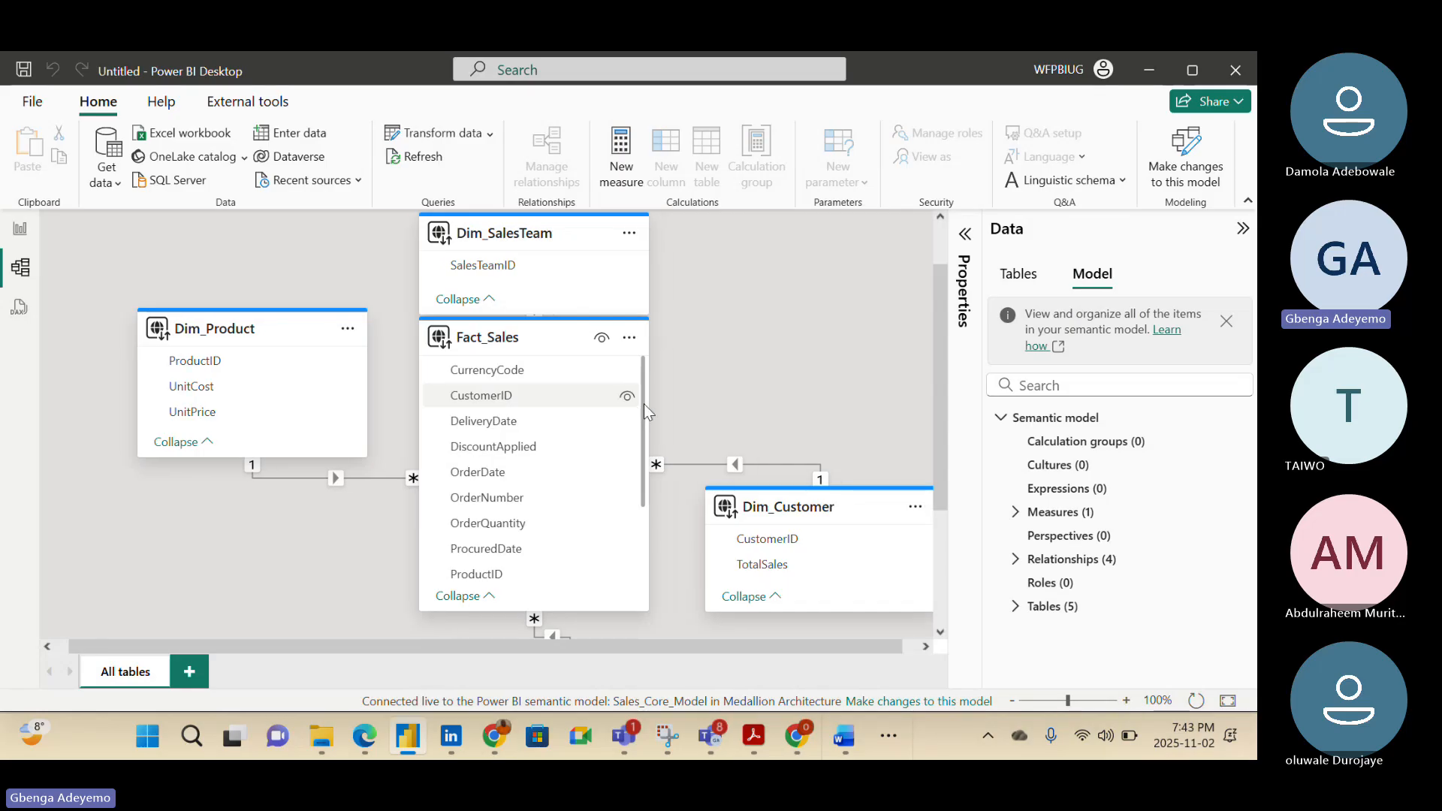
pyautogui.click(534, 232)
pyautogui.click(519, 344)
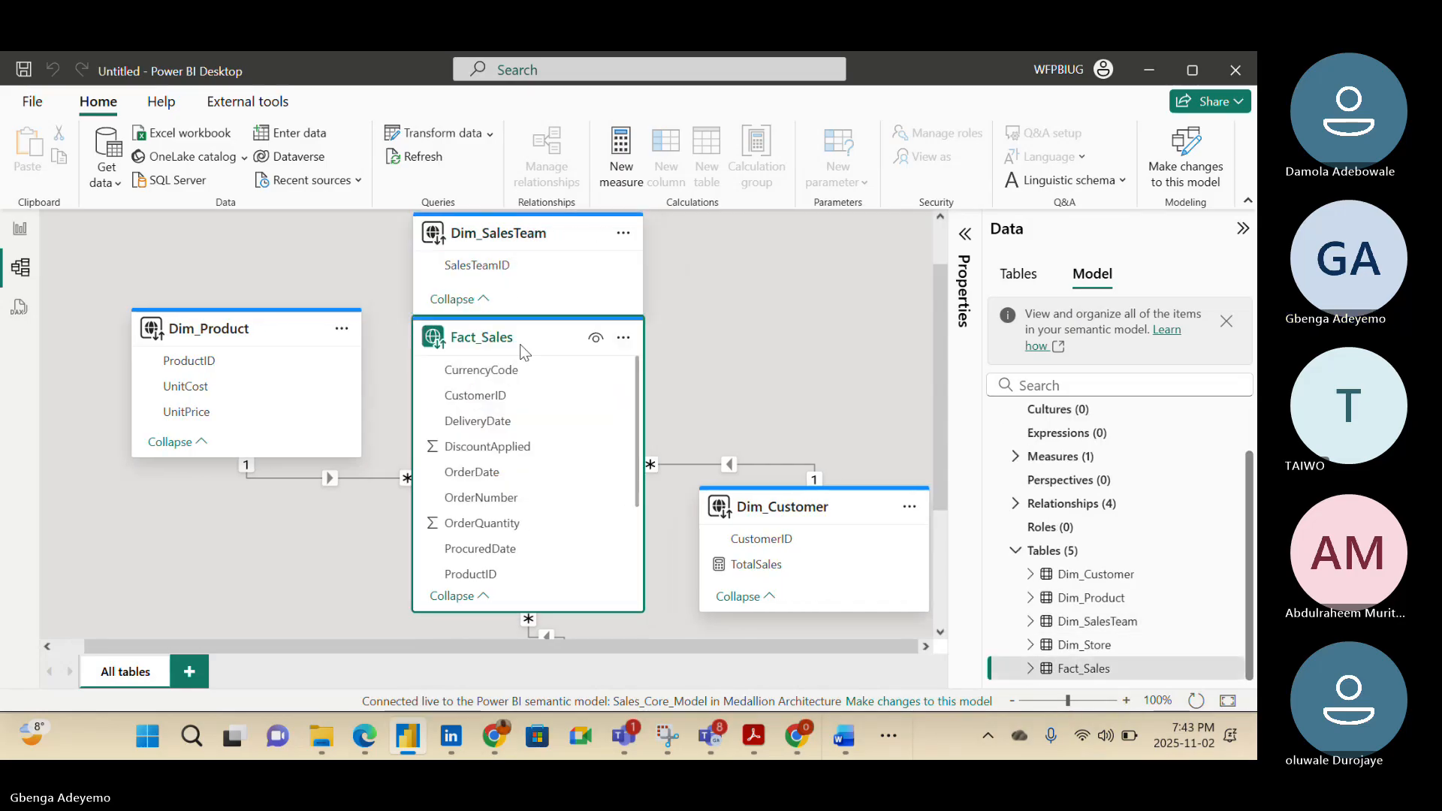
pyautogui.moveTo(534, 342); pyautogui.dragTo(536, 375)
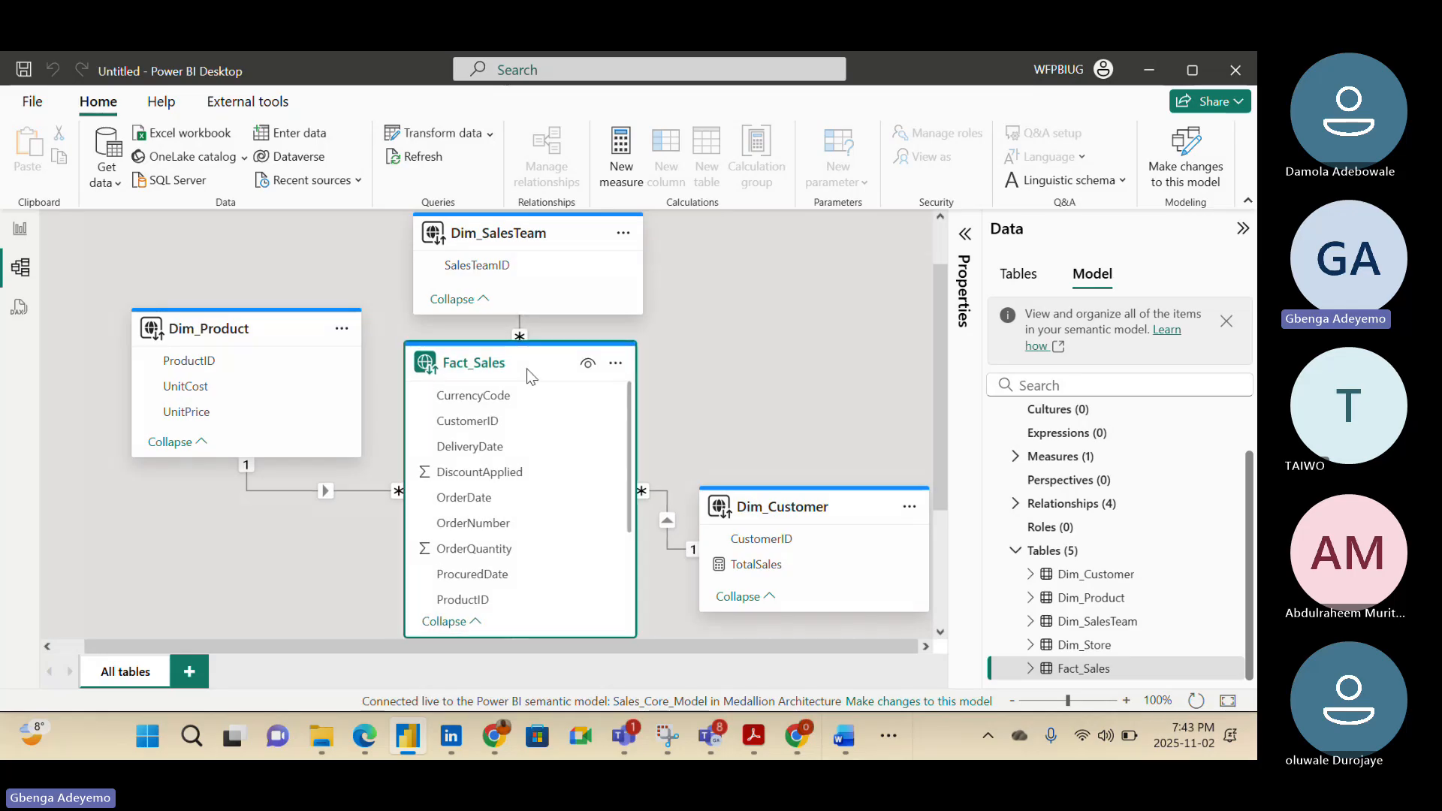
# Switch the live connection to DirectQuery by adding a local model with all tables of Sales_Core_Model
pyautogui.click(965, 235)
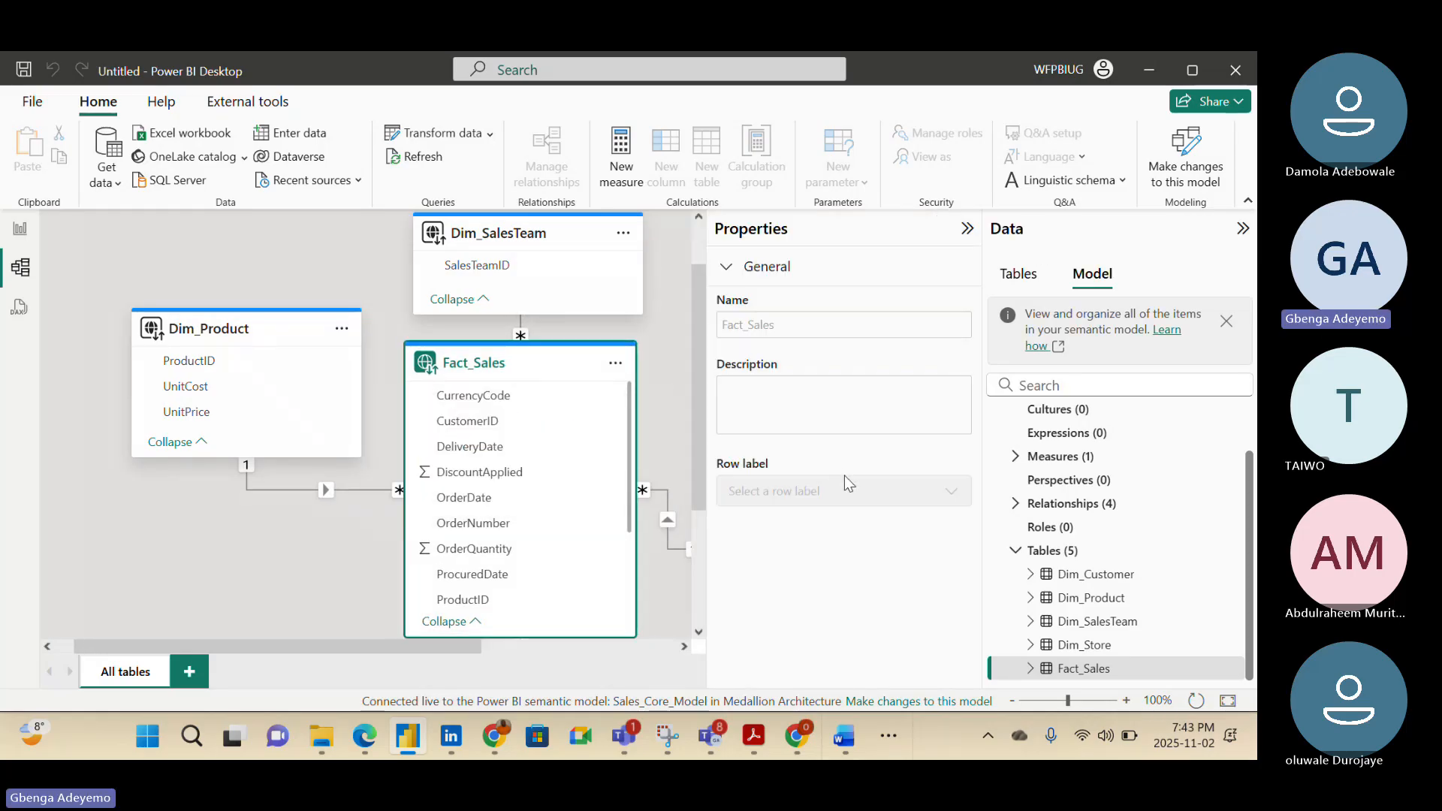
pyautogui.moveTo(538, 357)
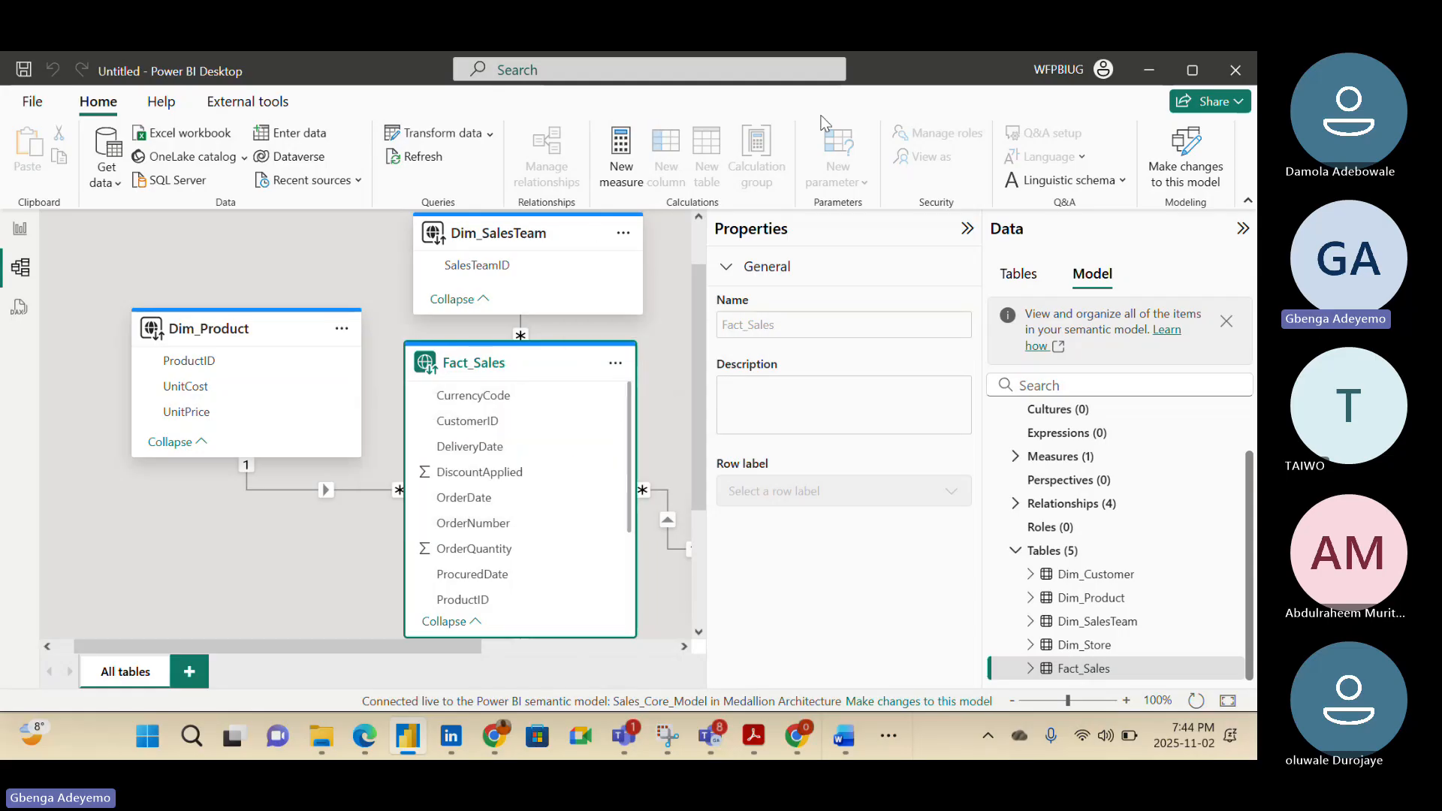
pyautogui.click(1197, 185)
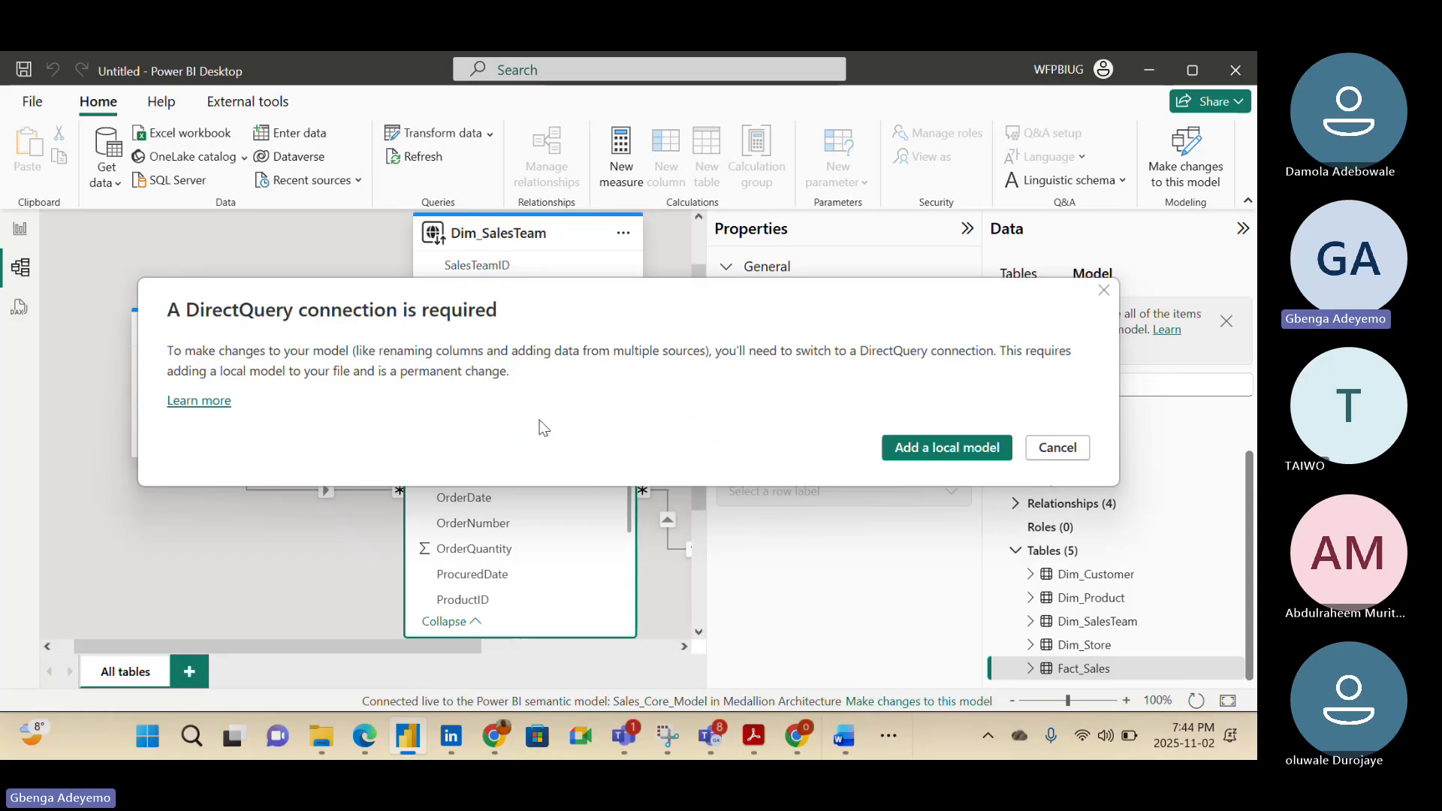
pyautogui.click(901, 453)
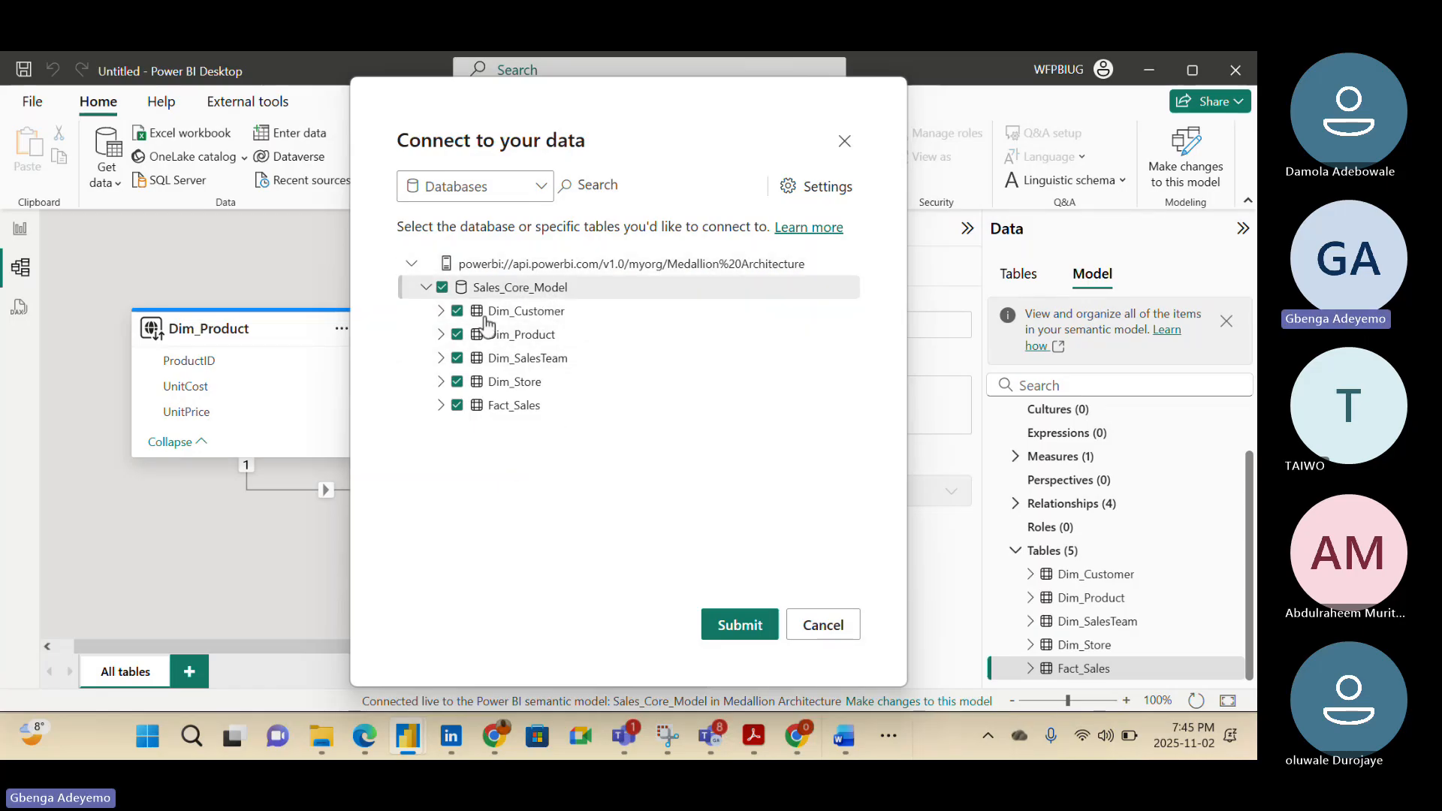
pyautogui.click(739, 633)
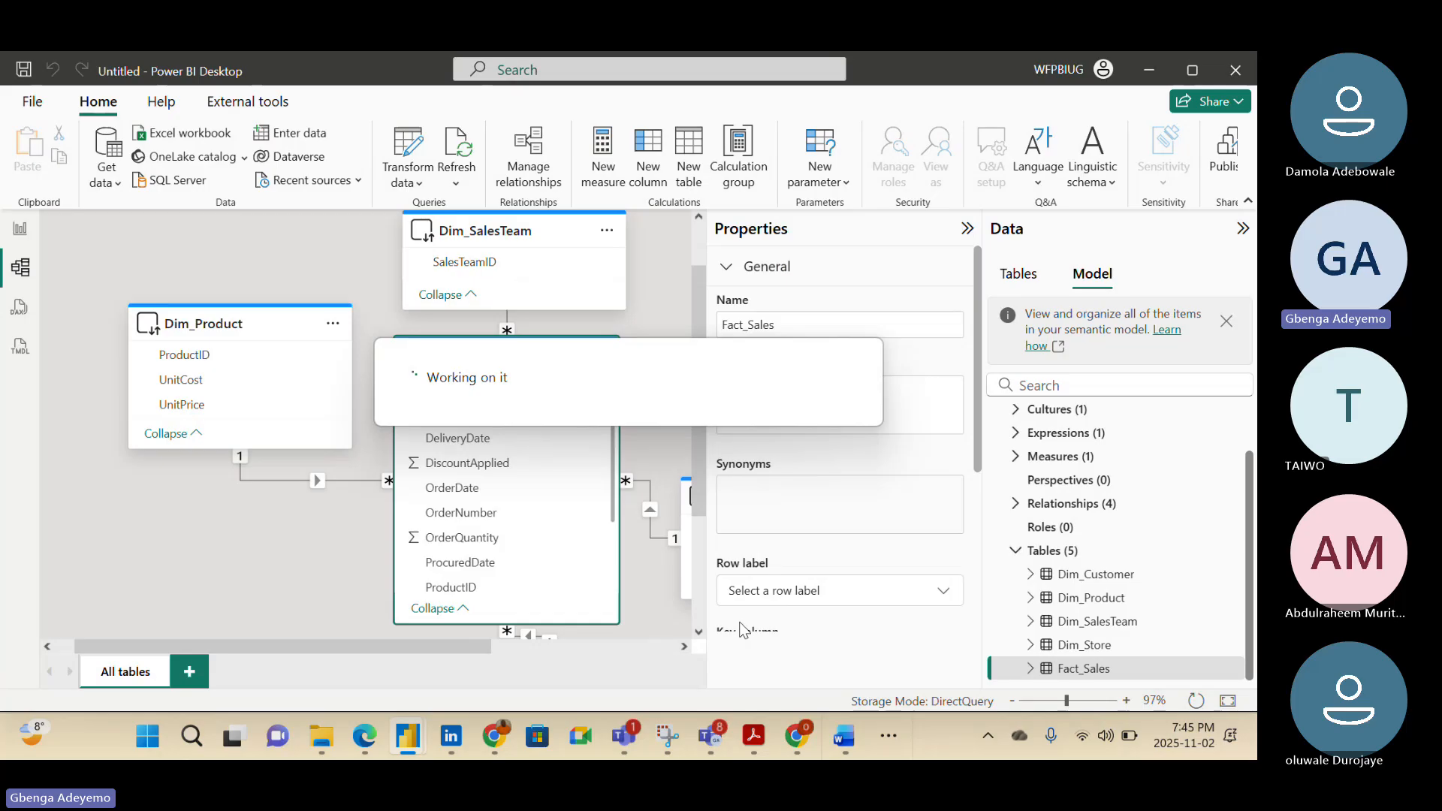
# Look at the queries in Power Query Editor, close it, and check the source details of the Fact_Sales table
pyautogui.moveTo(426, 240)
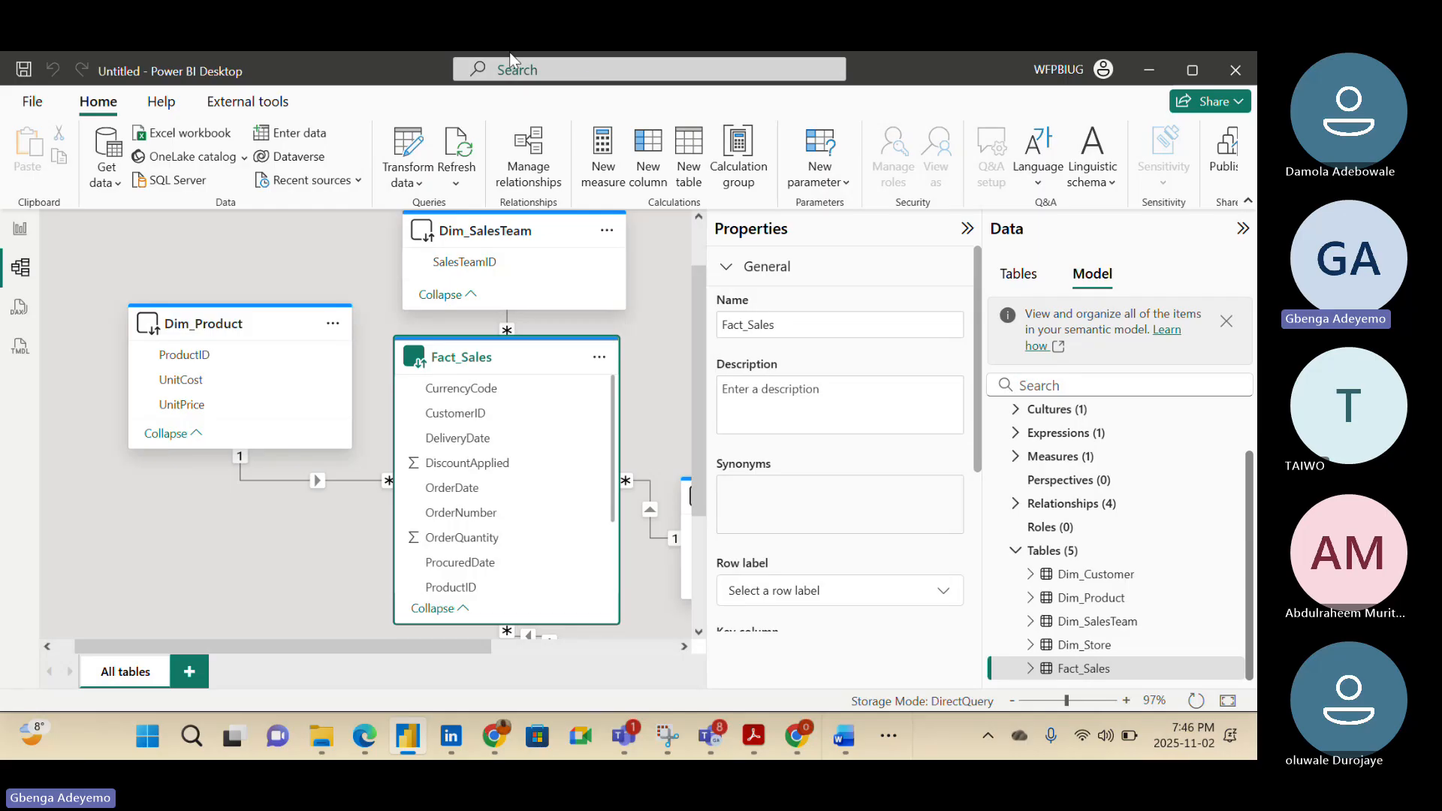
pyautogui.click(405, 154)
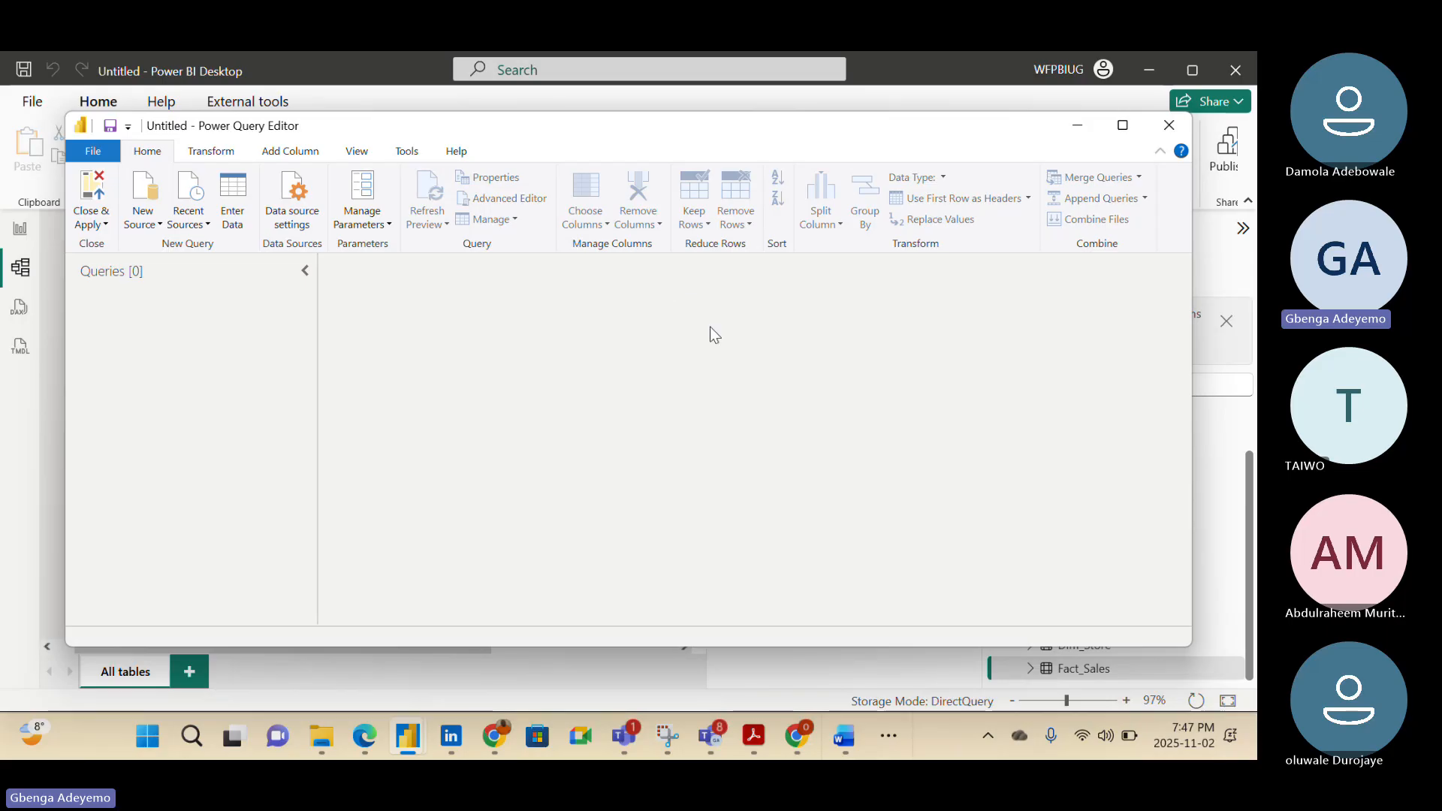
pyautogui.click(1167, 126)
pyautogui.moveTo(507, 364)
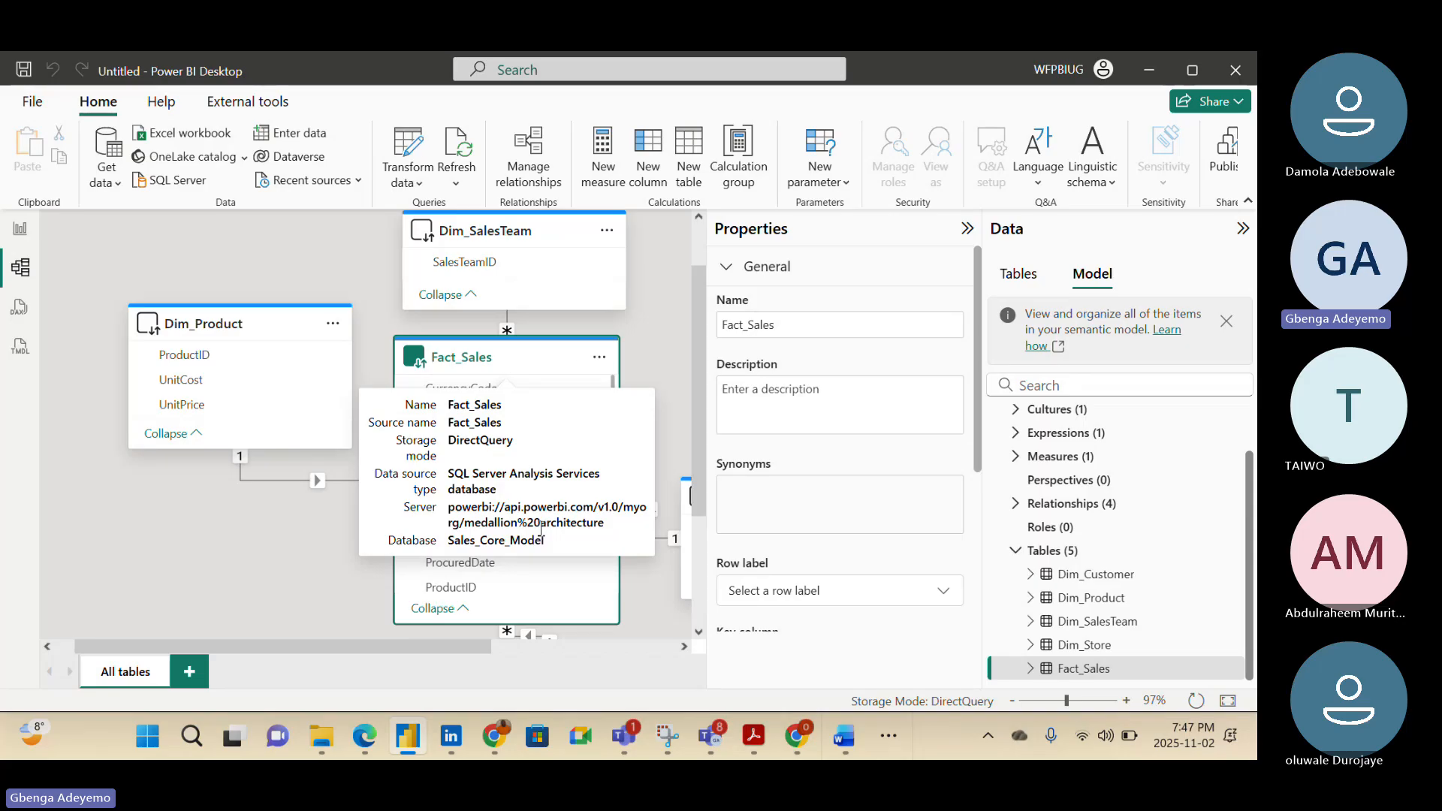
# Collapse the properties and examine the relationship between Fact_Sales and Dim_Customer in the diagram and in the list of managed relationships
pyautogui.click(967, 230)
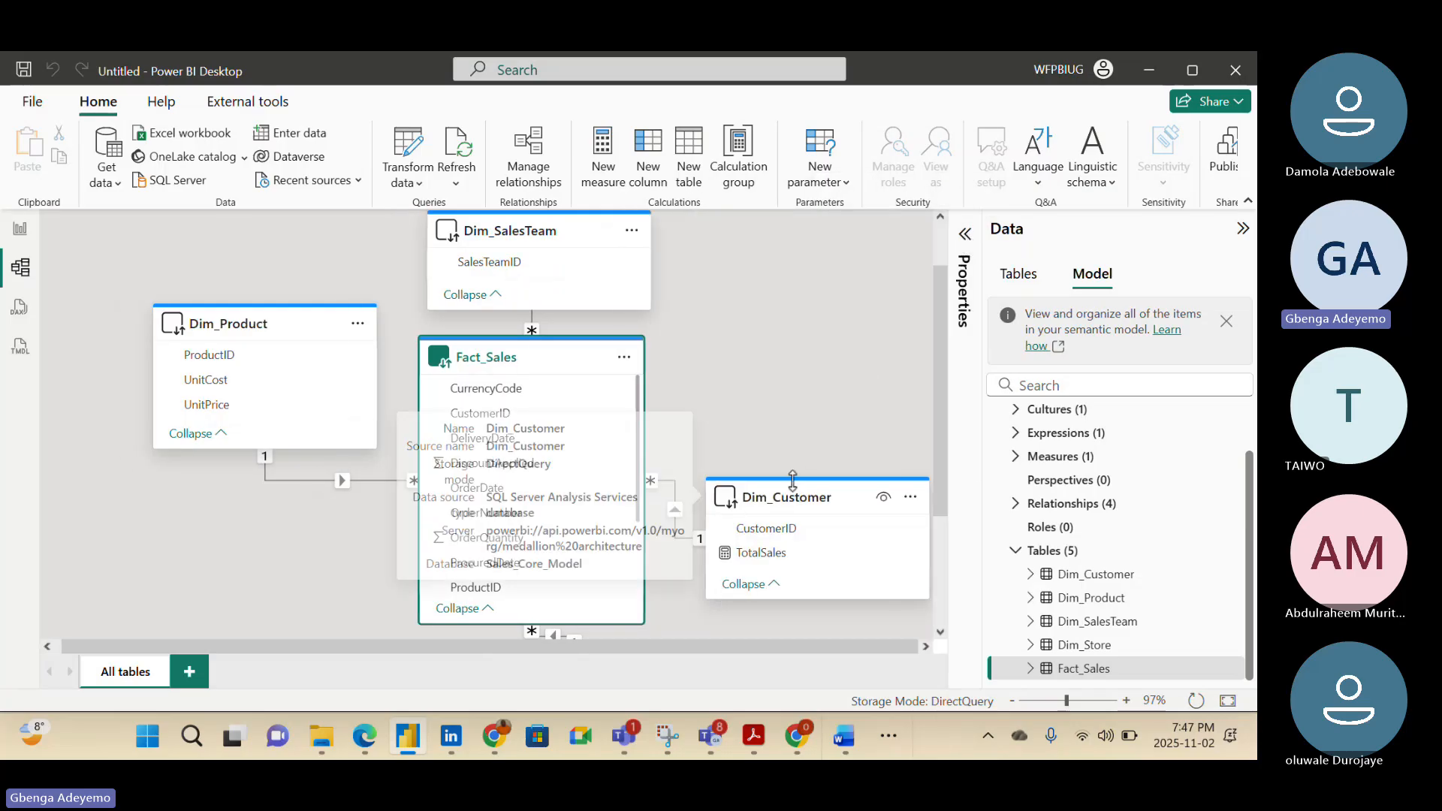
pyautogui.click(722, 509)
pyautogui.click(678, 524)
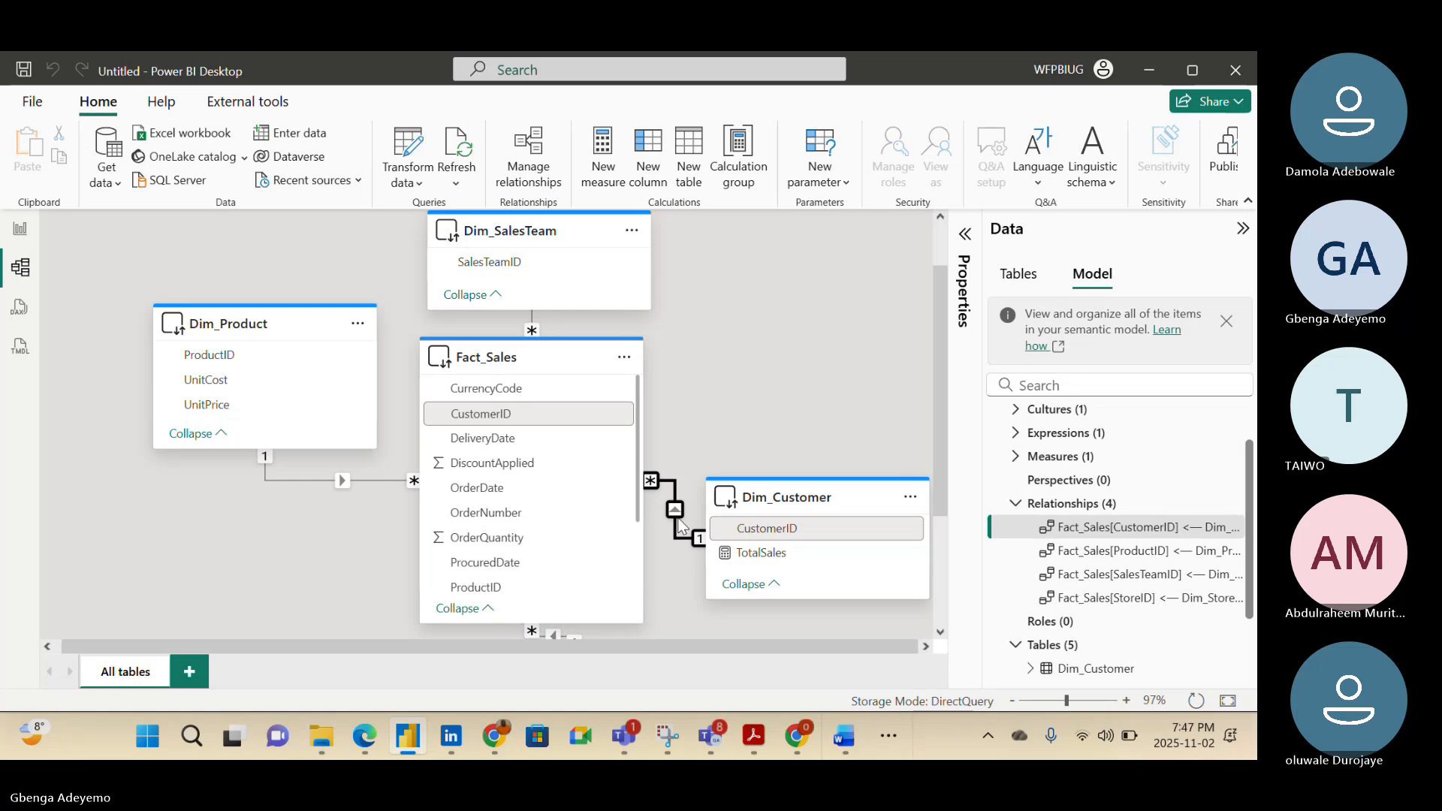
pyautogui.click(532, 174)
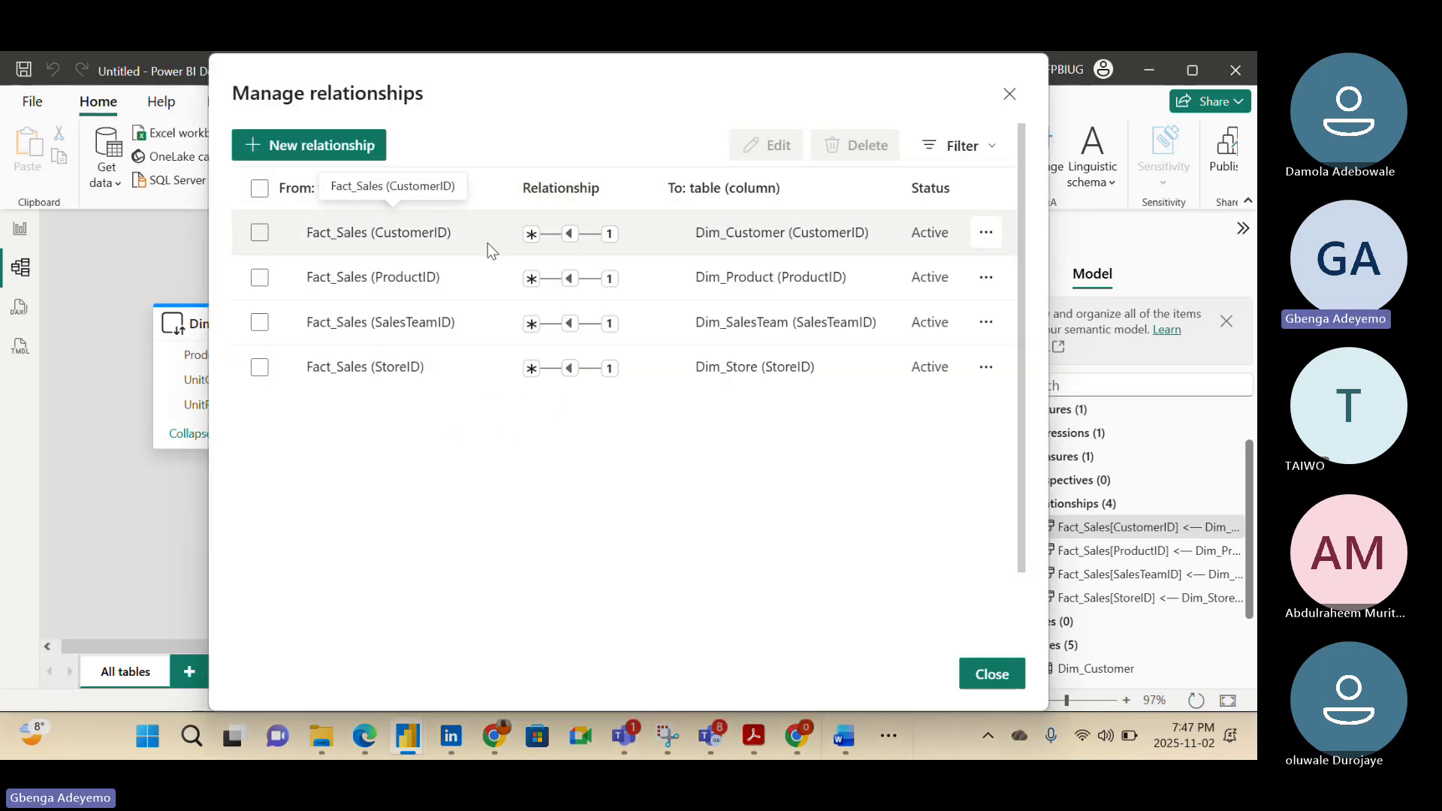
pyautogui.click(258, 236)
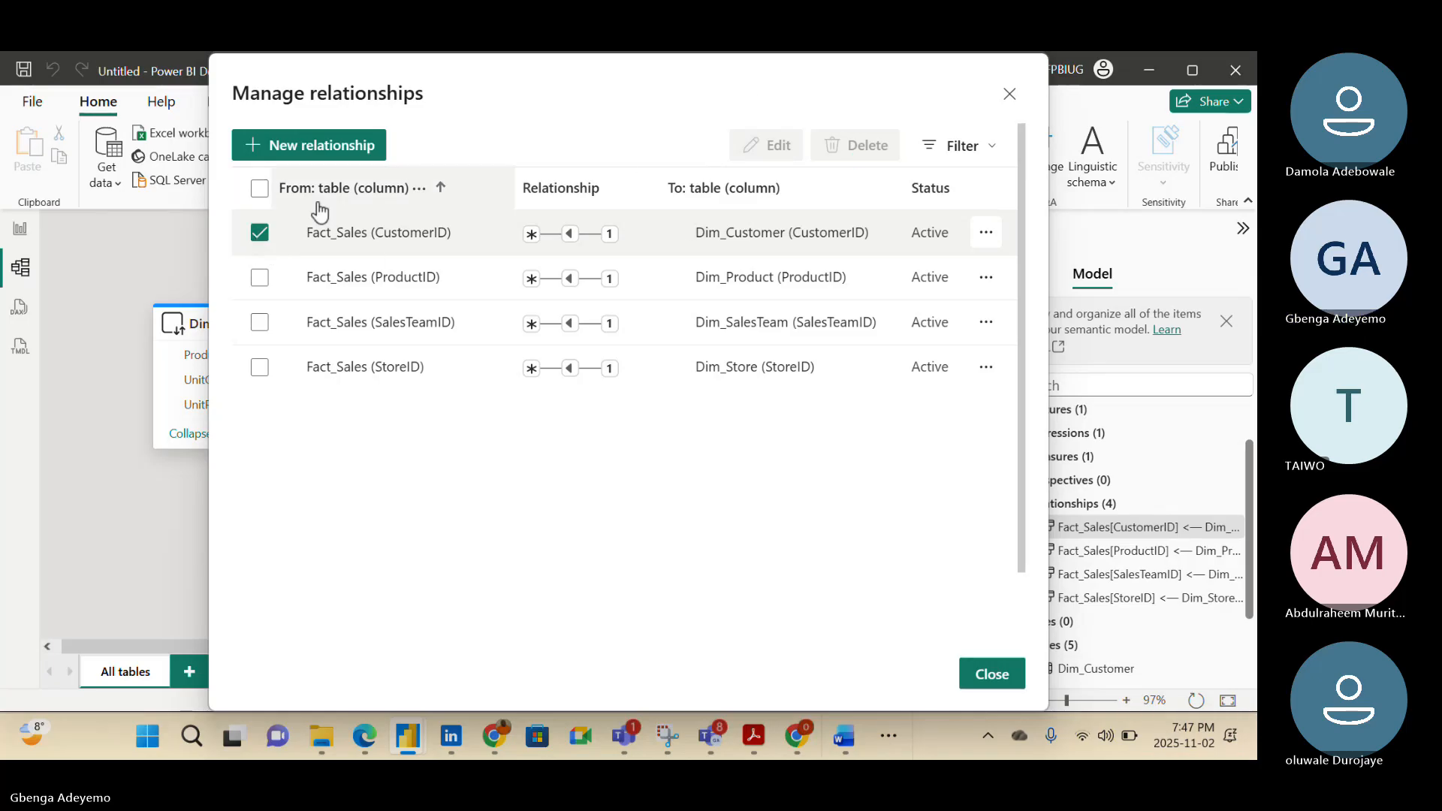
pyautogui.click(259, 233)
# Start a new relationship with Fact_Sales as the from table and SalesTeamID as its related column
pyautogui.click(299, 159)
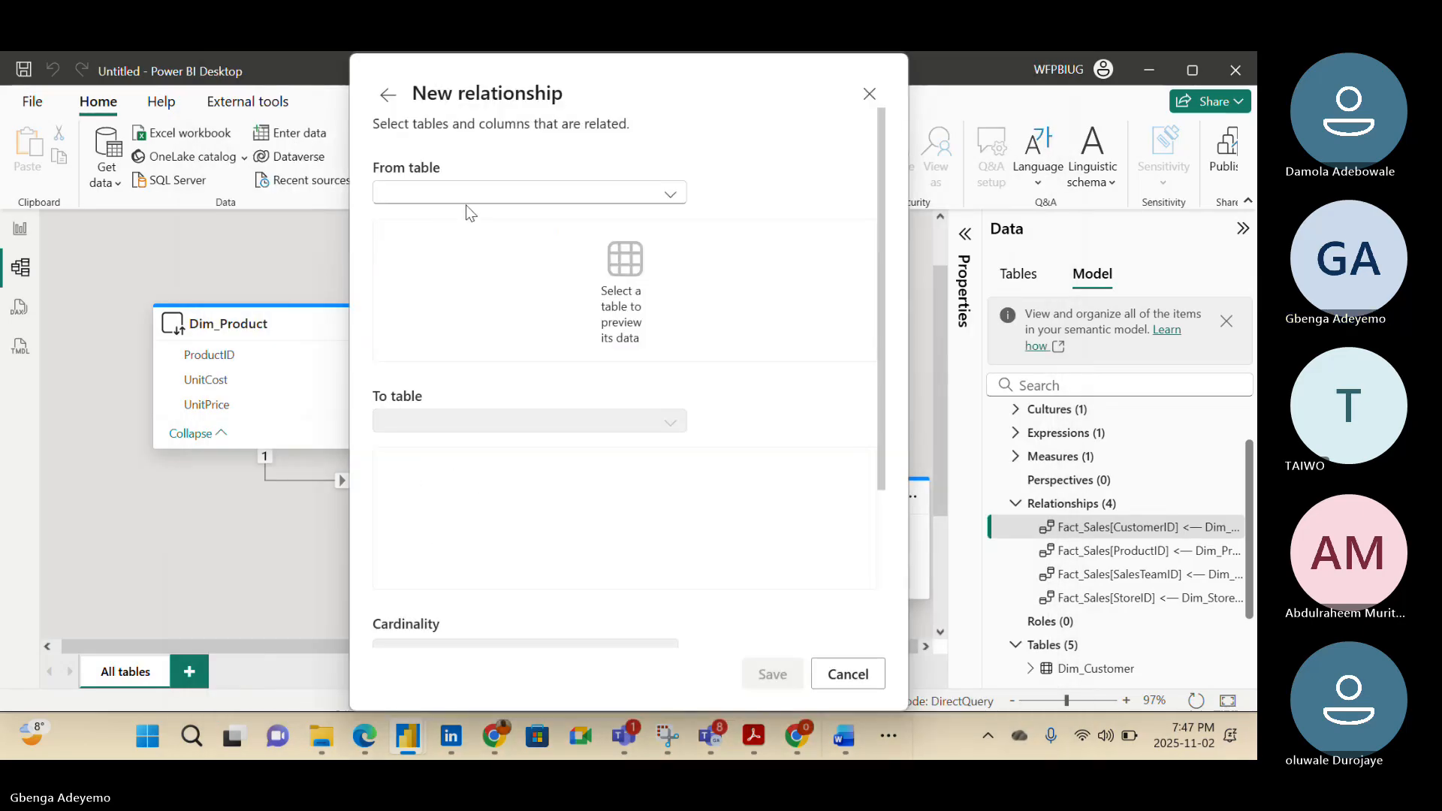
pyautogui.click(467, 194)
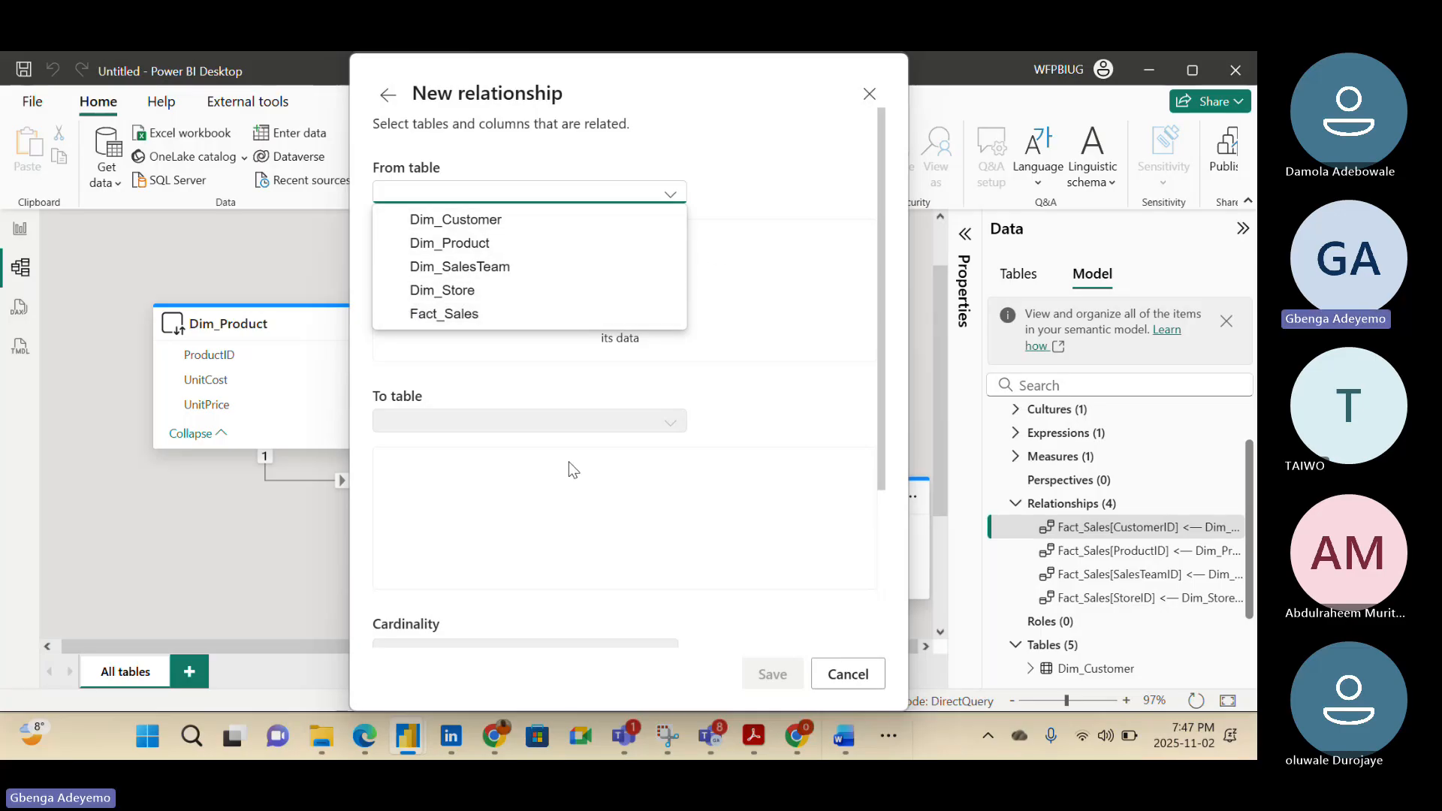
pyautogui.click(516, 427)
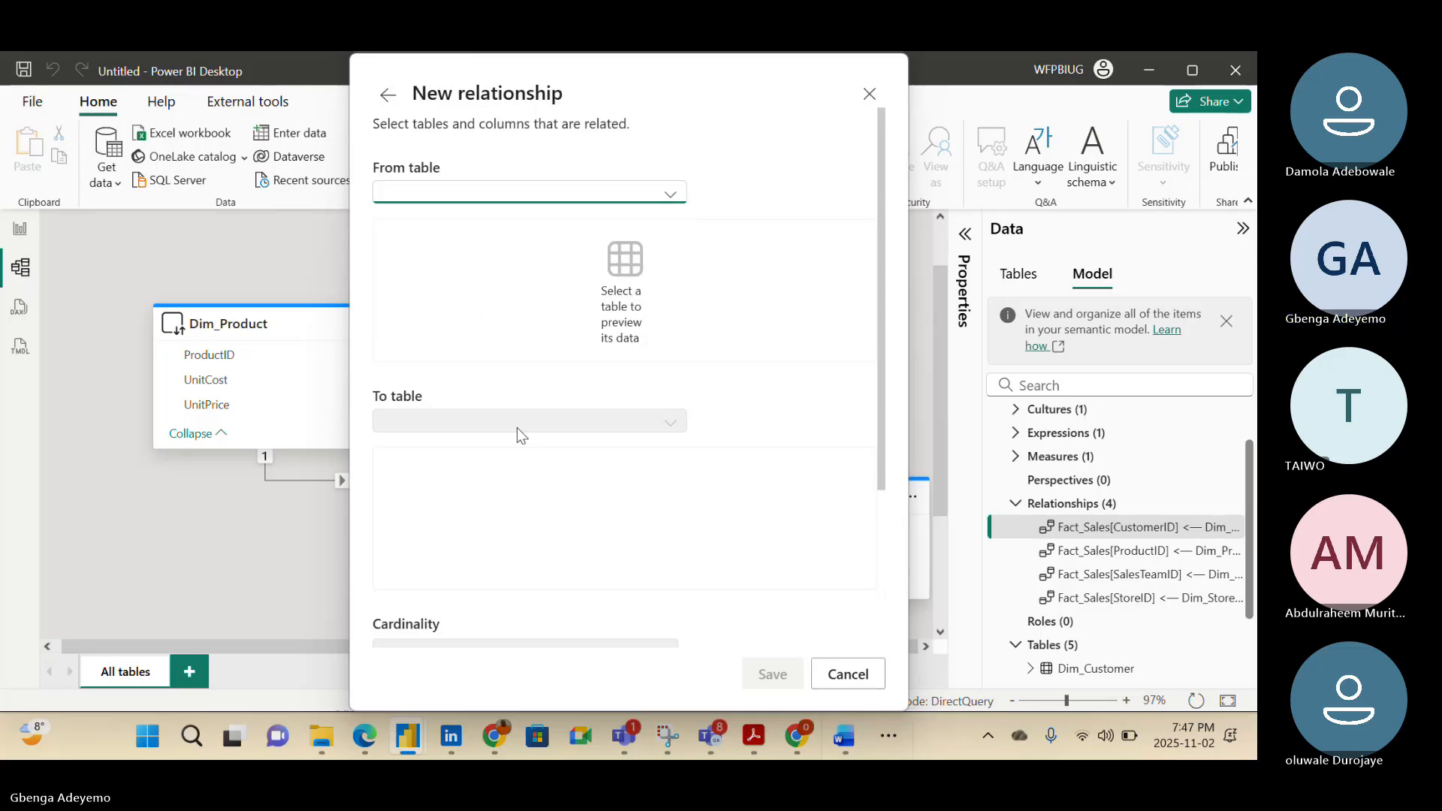
pyautogui.click(513, 208)
pyautogui.click(476, 312)
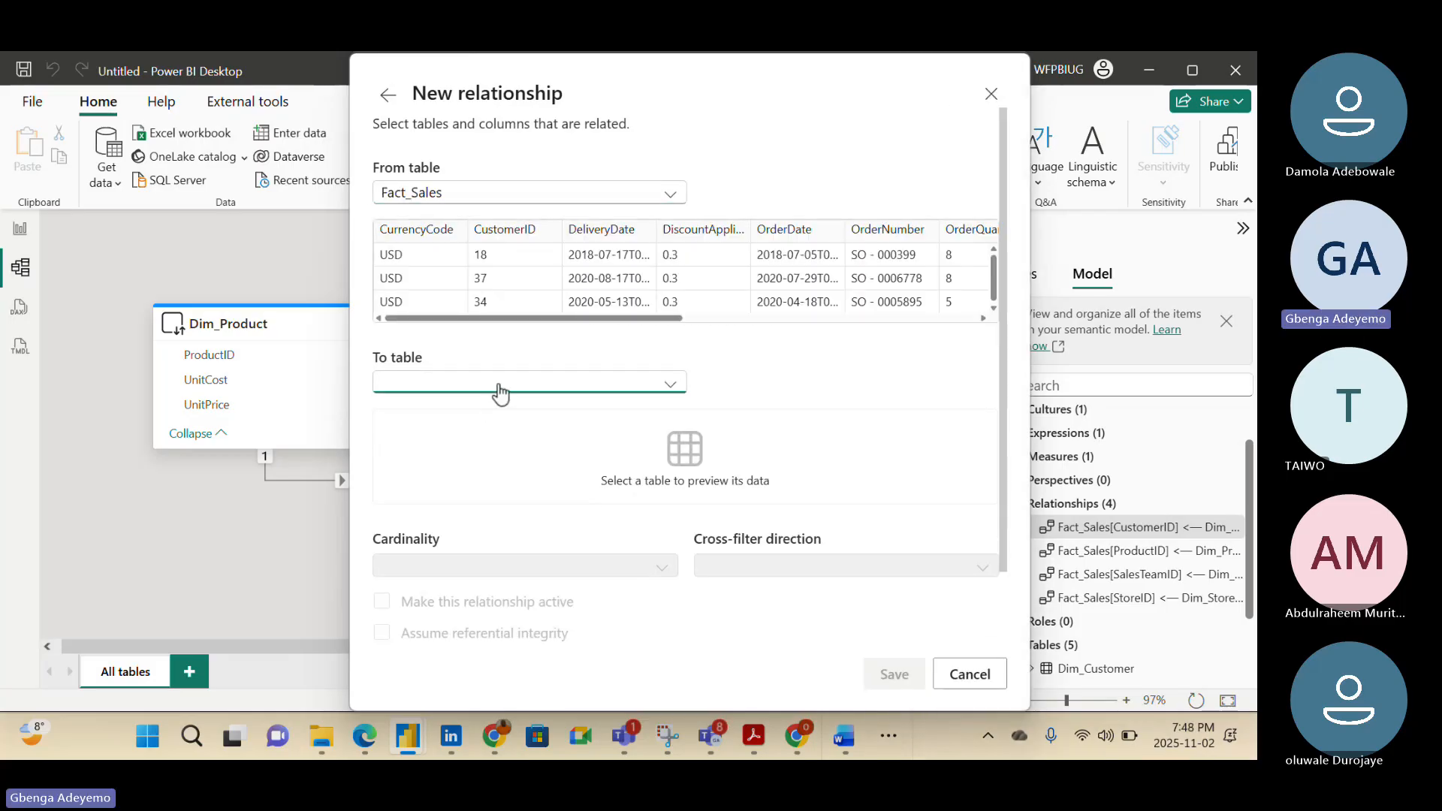
pyautogui.click(501, 391)
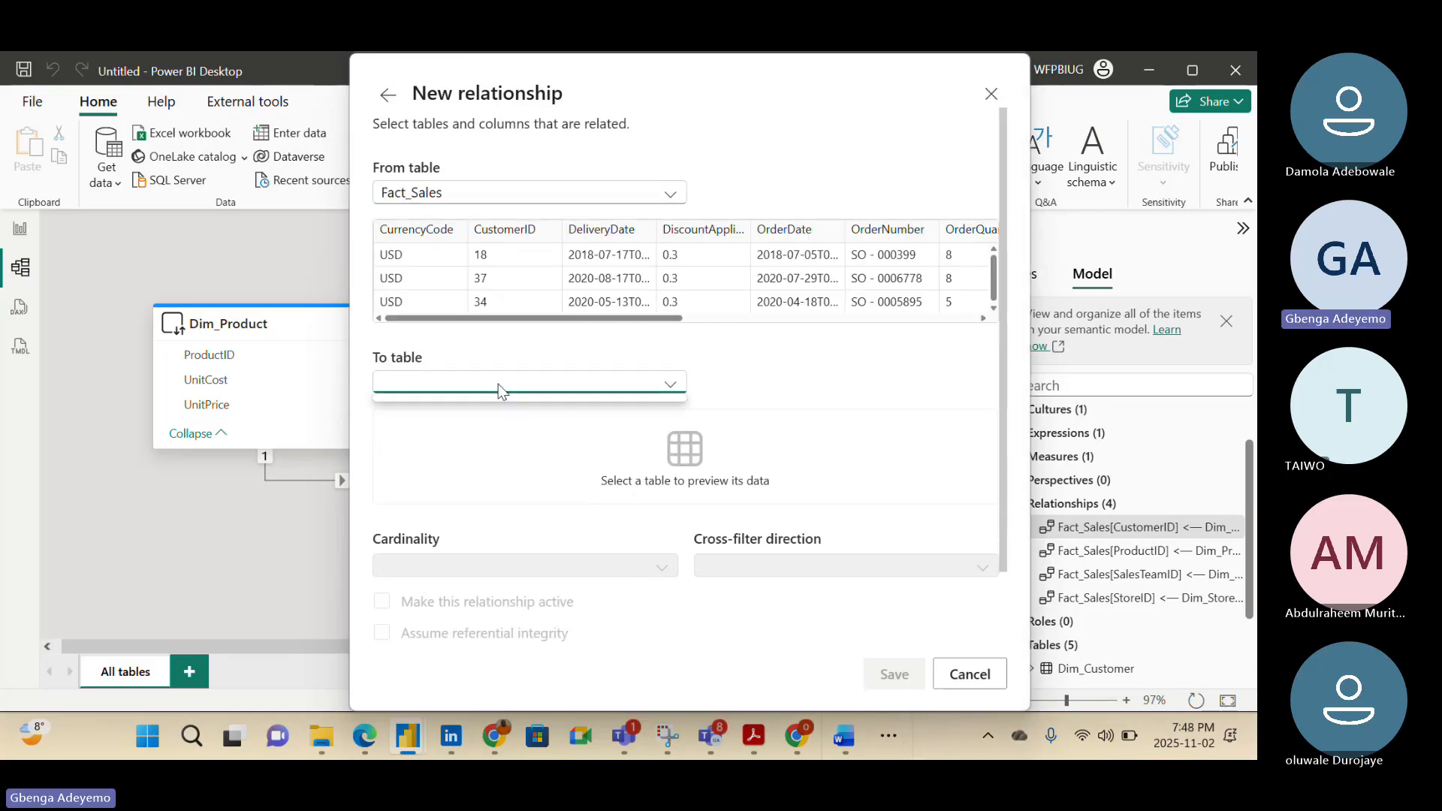
pyautogui.click(665, 386)
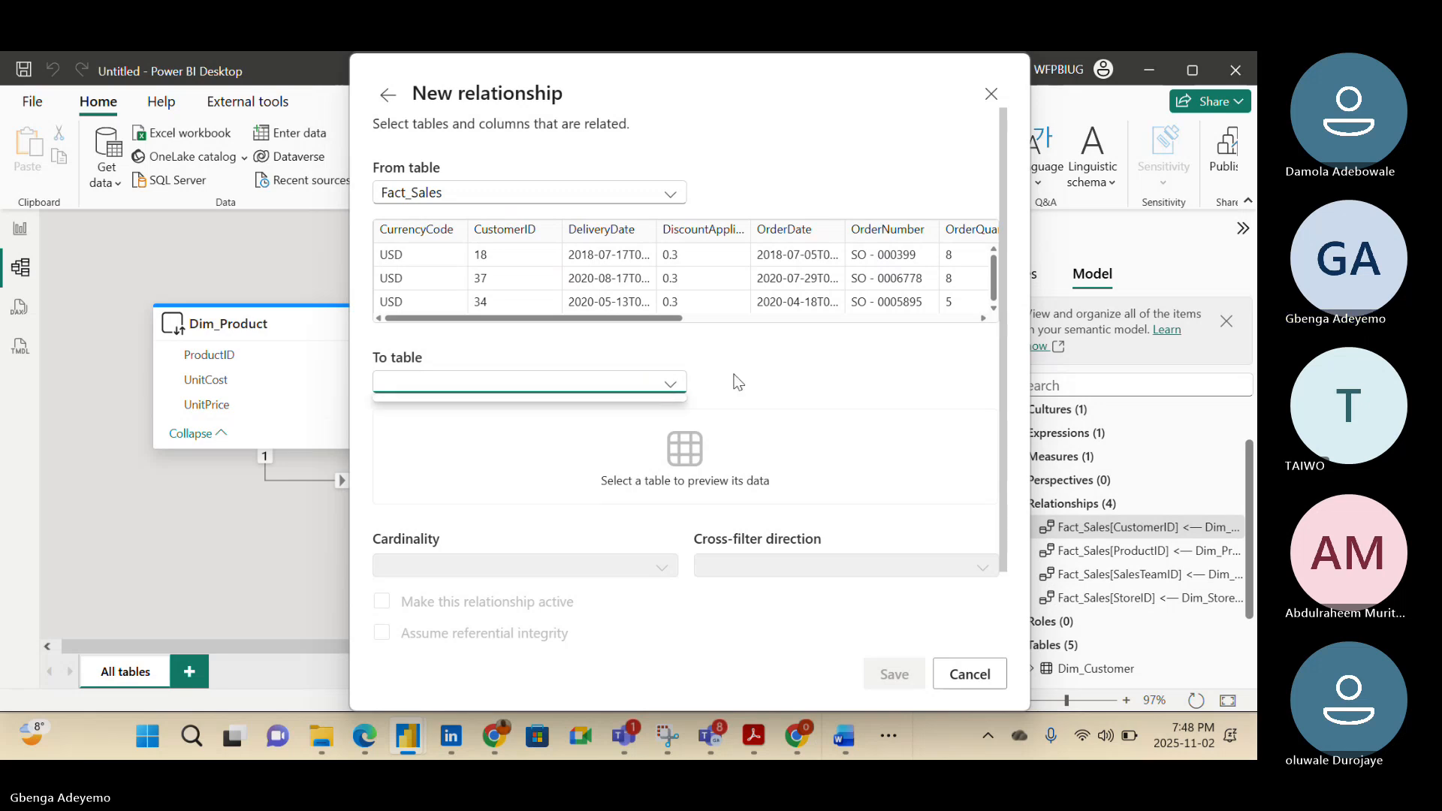
pyautogui.hscroll(5, 684, 260)
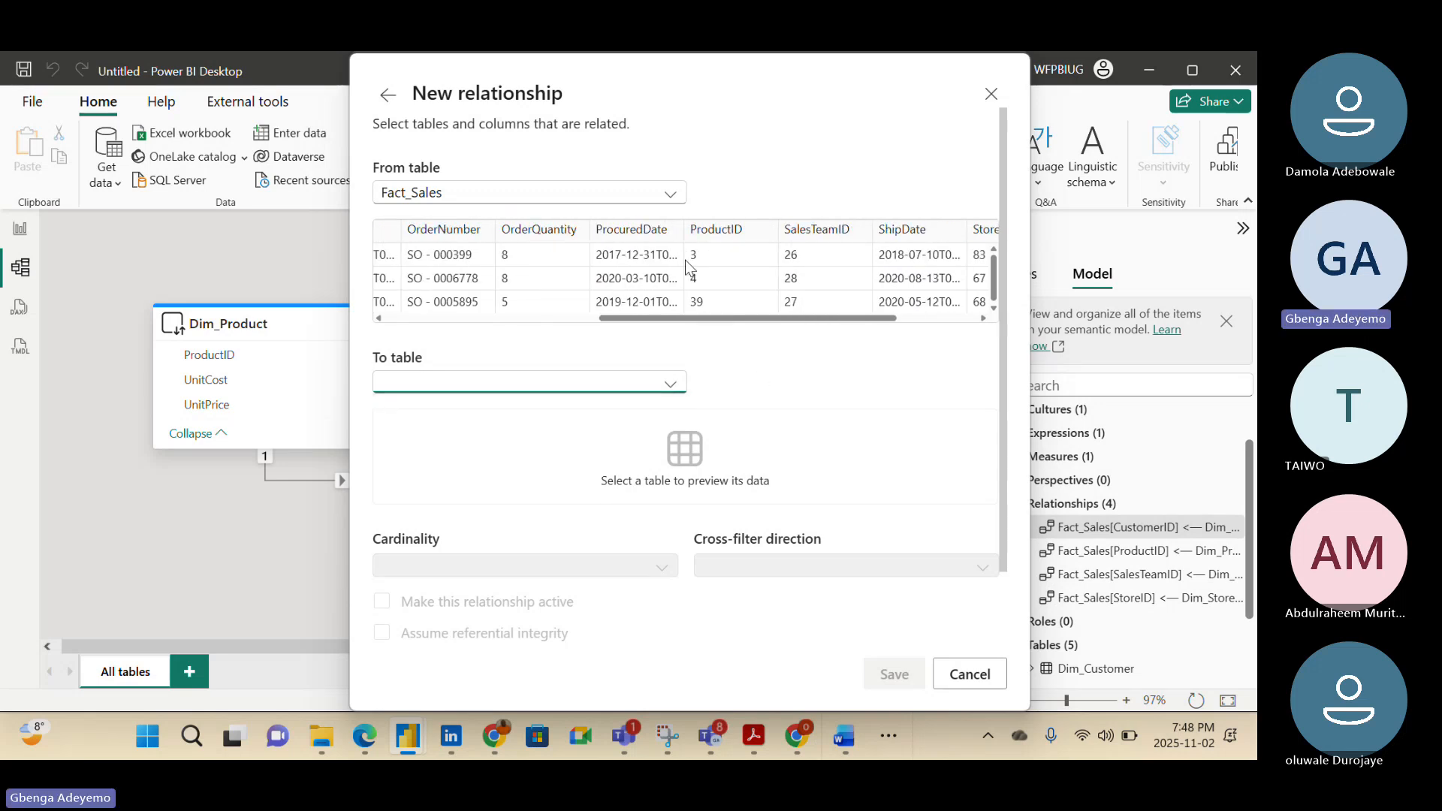
pyautogui.hscroll(3, 685, 260)
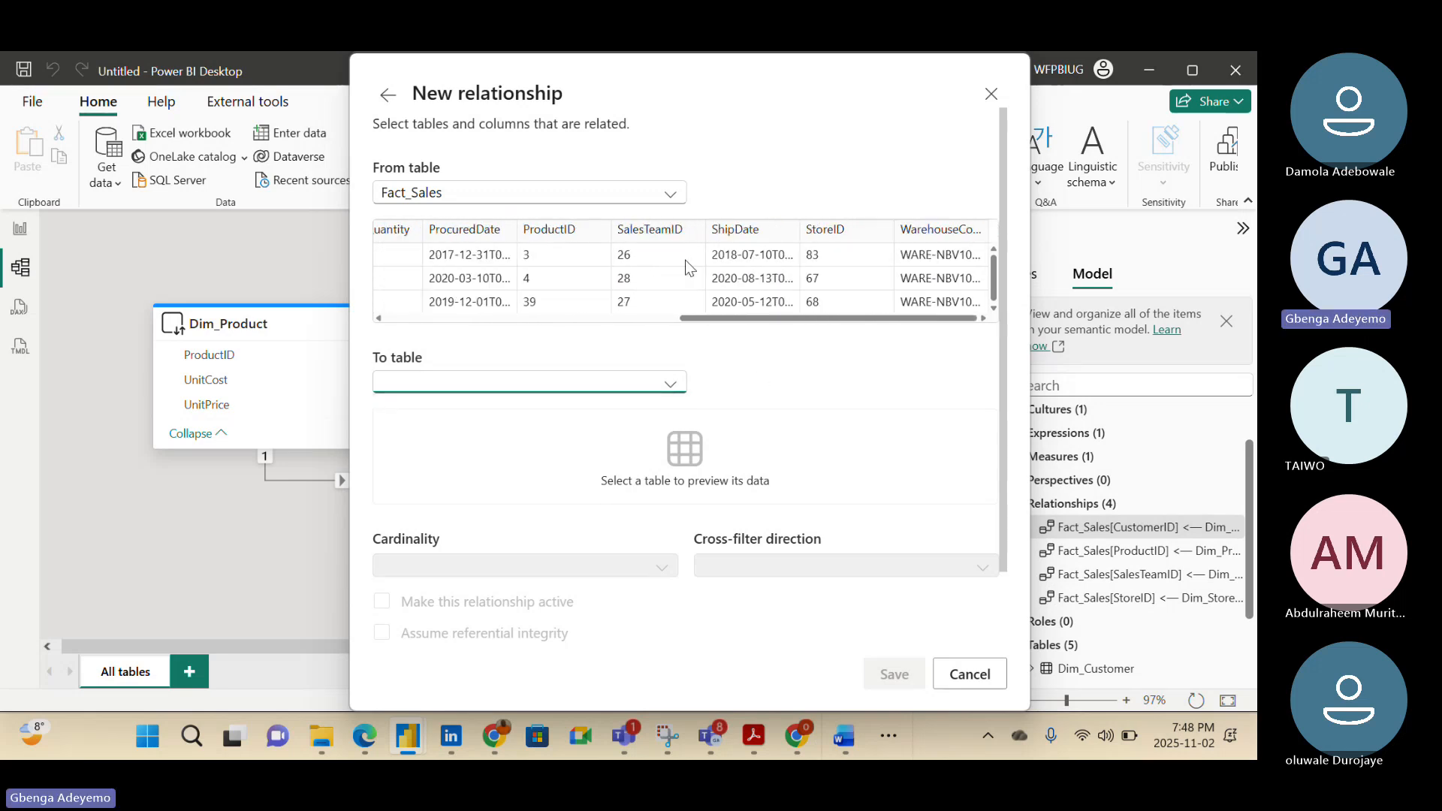
pyautogui.click(636, 232)
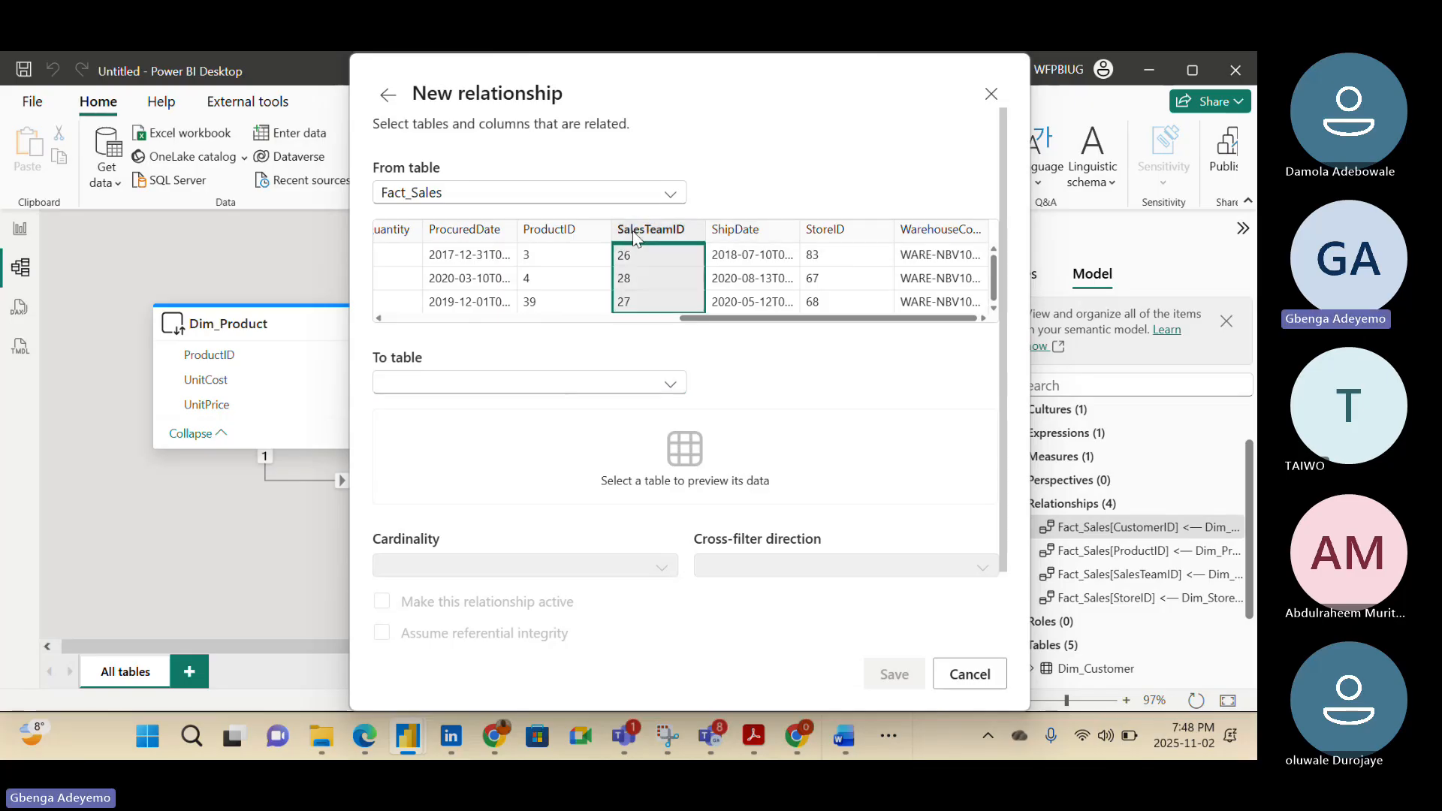
# Try to choose a table to relate to the SalesTeamID column of Fact_Sales, and discard the new relationship
pyautogui.click(620, 384)
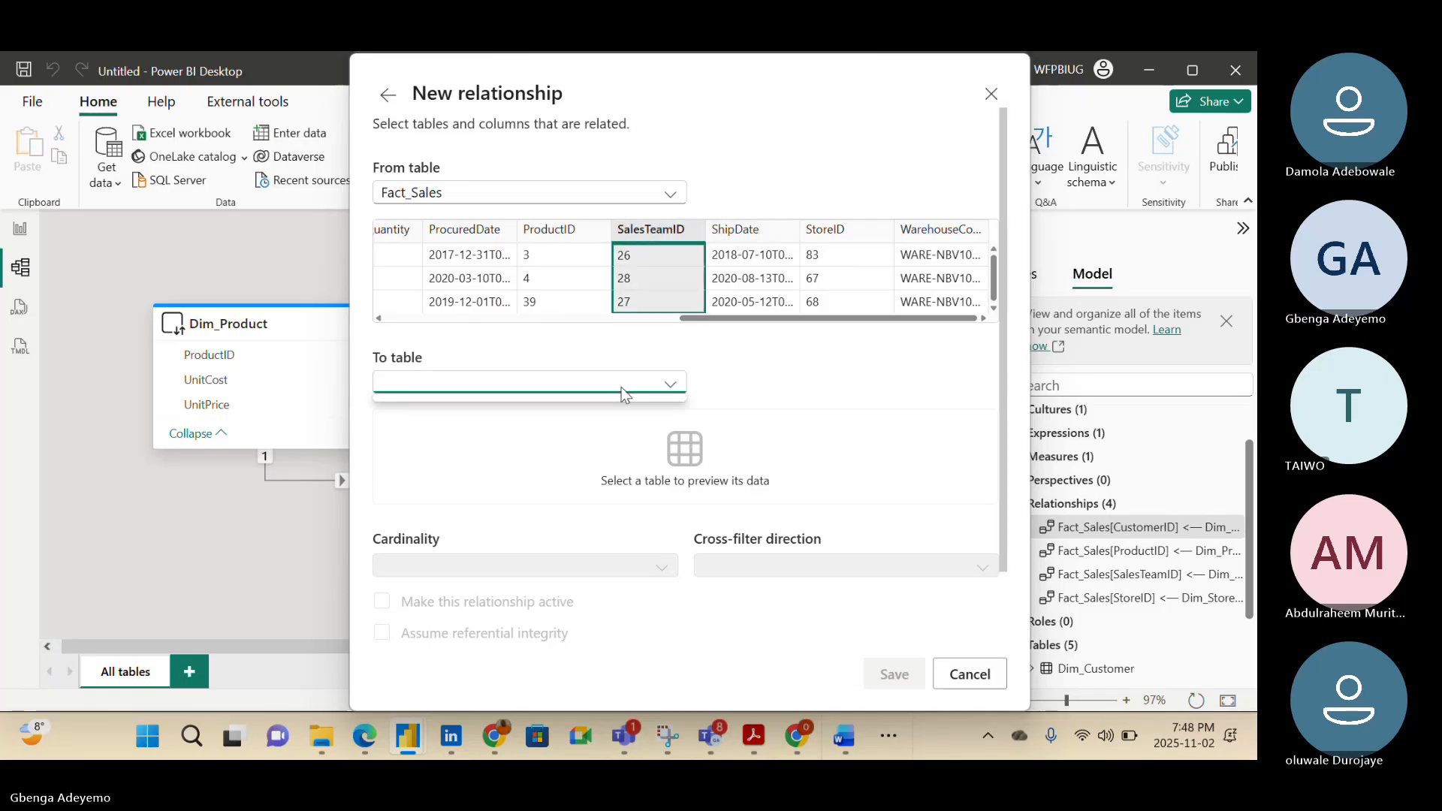
pyautogui.click(672, 383)
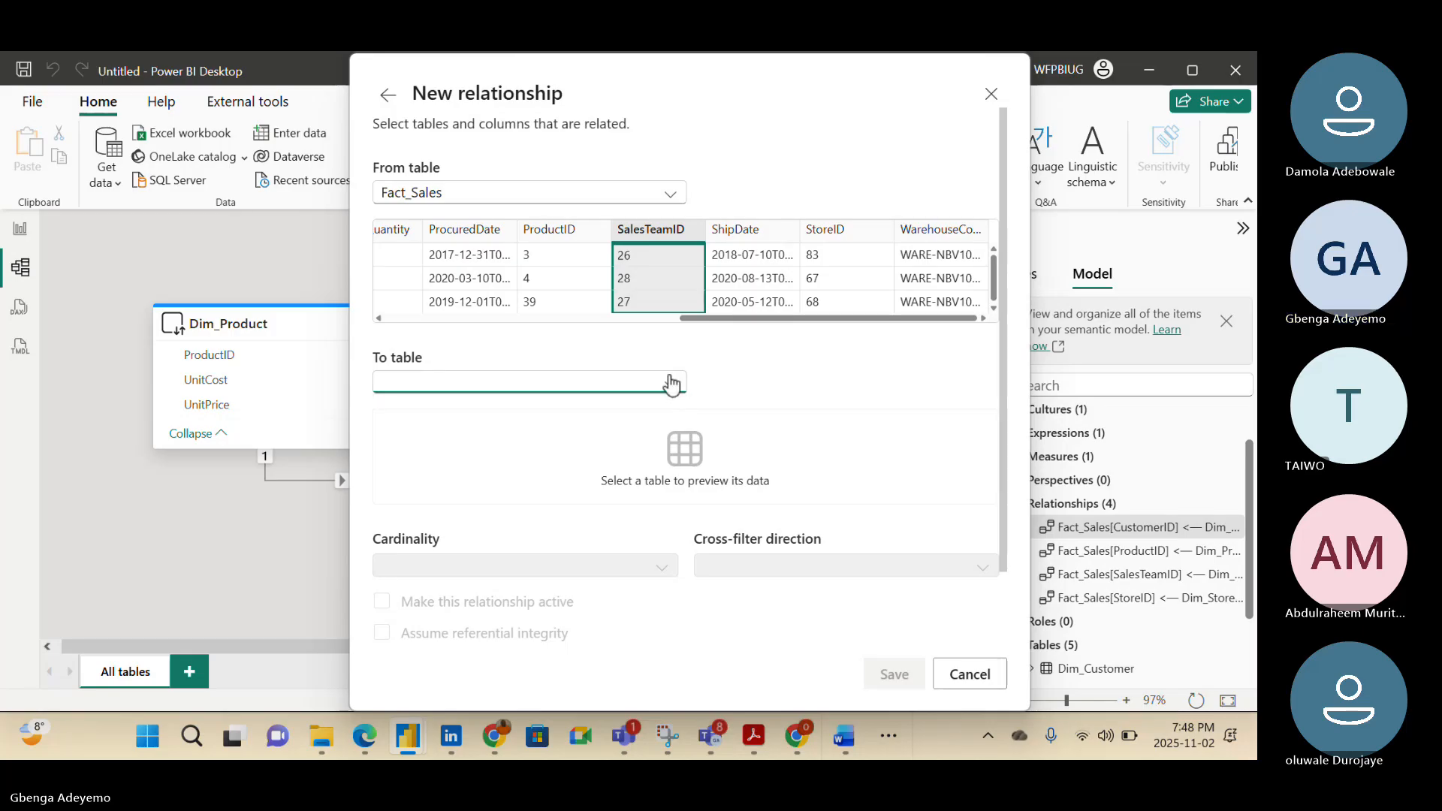
pyautogui.click(672, 385)
pyautogui.click(677, 391)
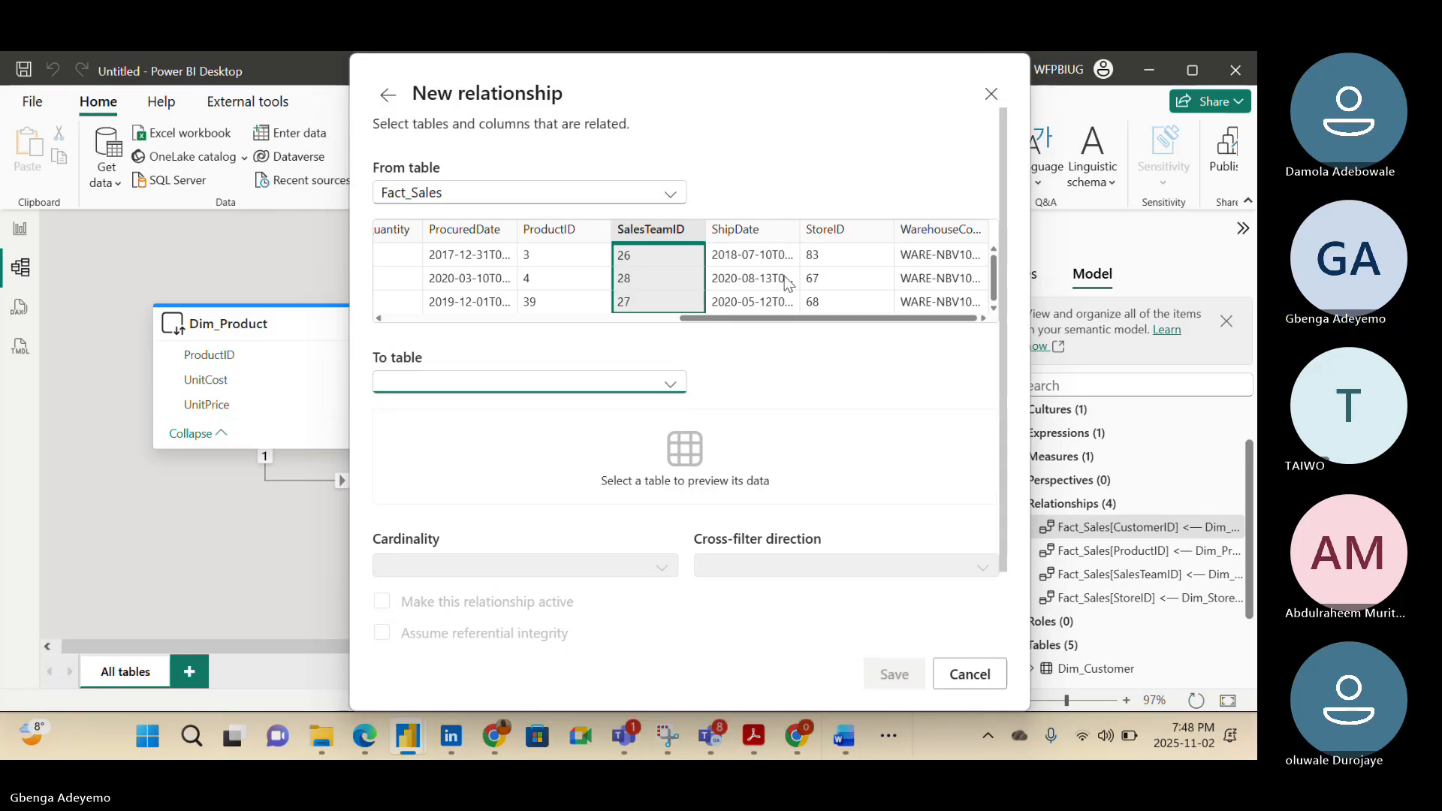
pyautogui.click(990, 94)
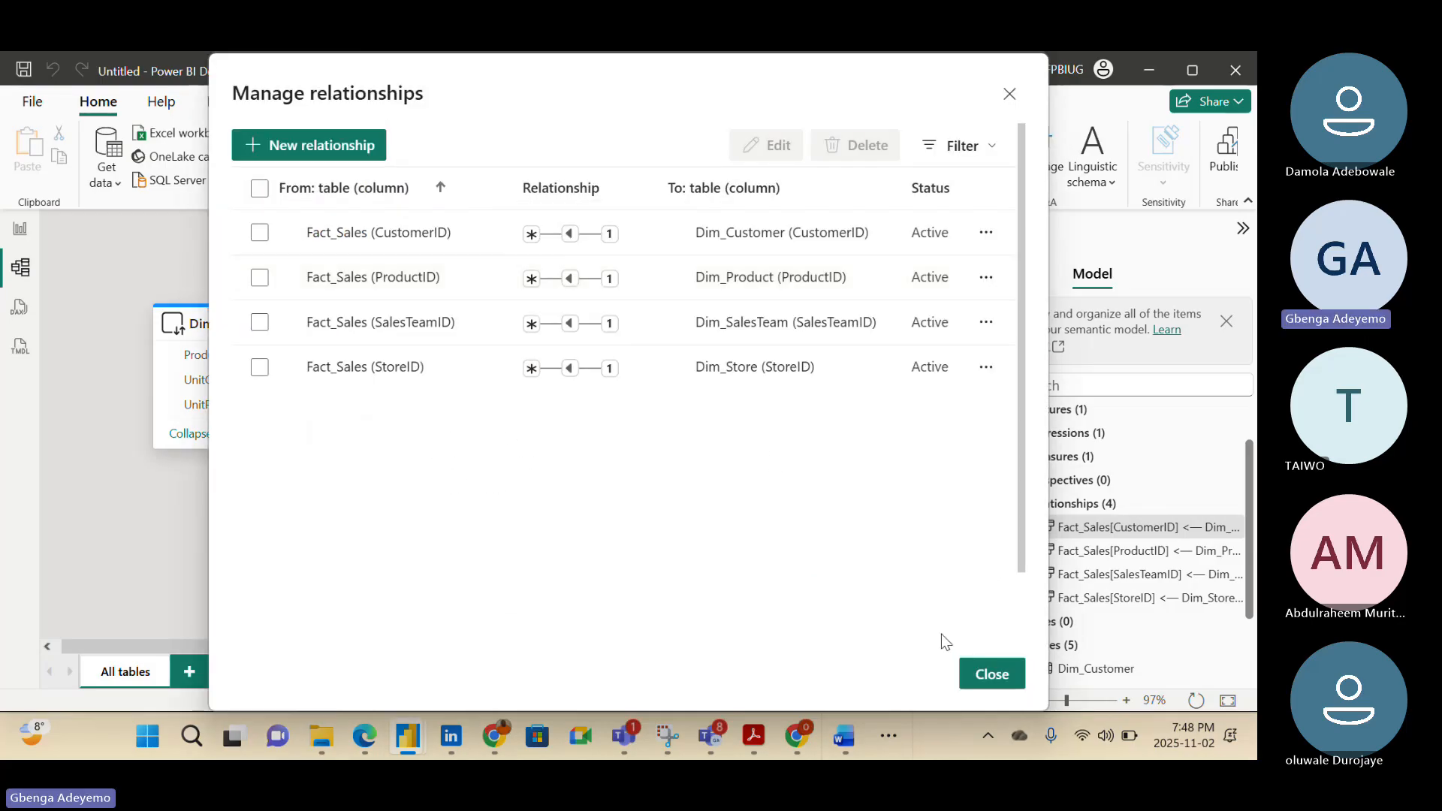
pyautogui.click(988, 672)
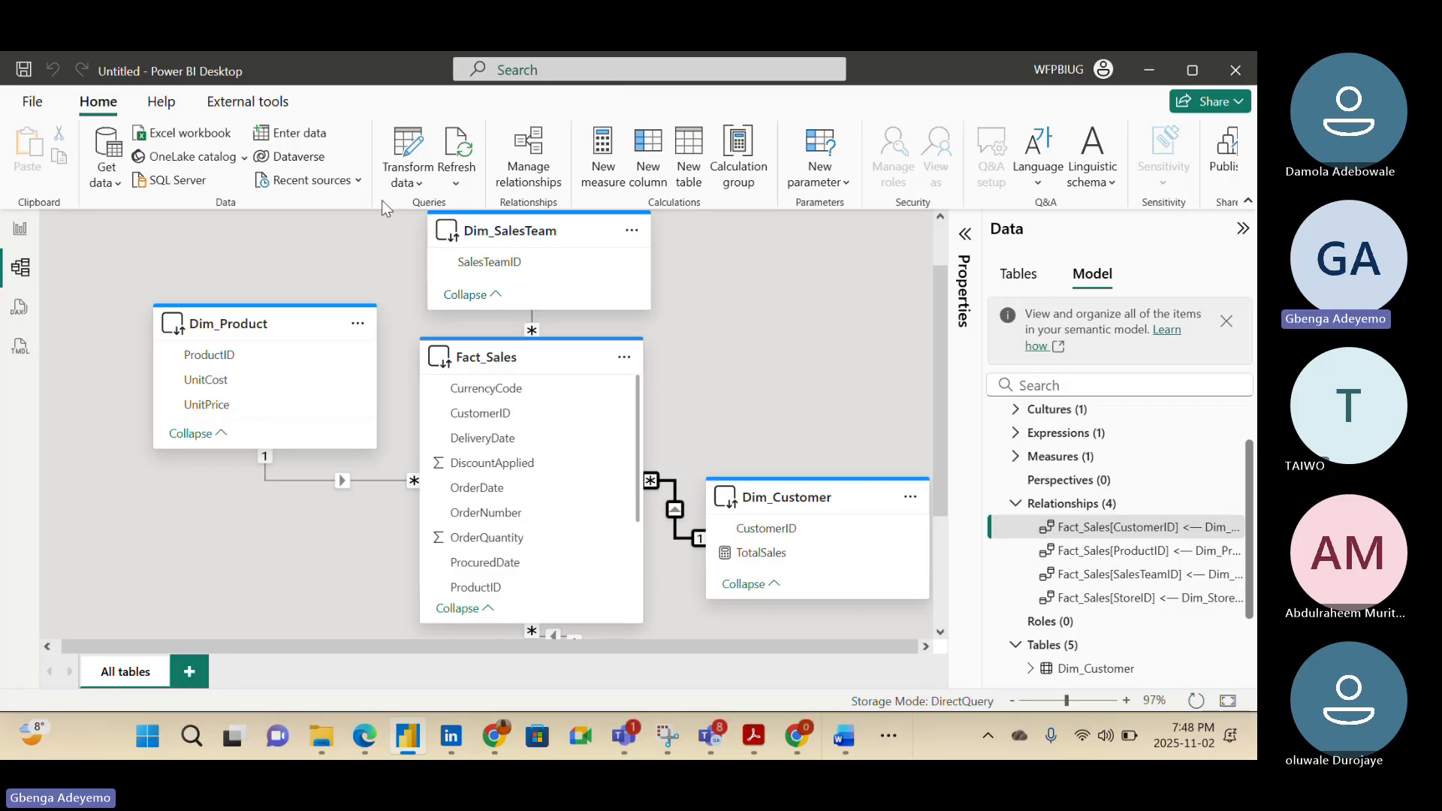
# Try to create a new relationship from the StoreID column of Dim_Store to another table, and discard it
pyautogui.click(532, 173)
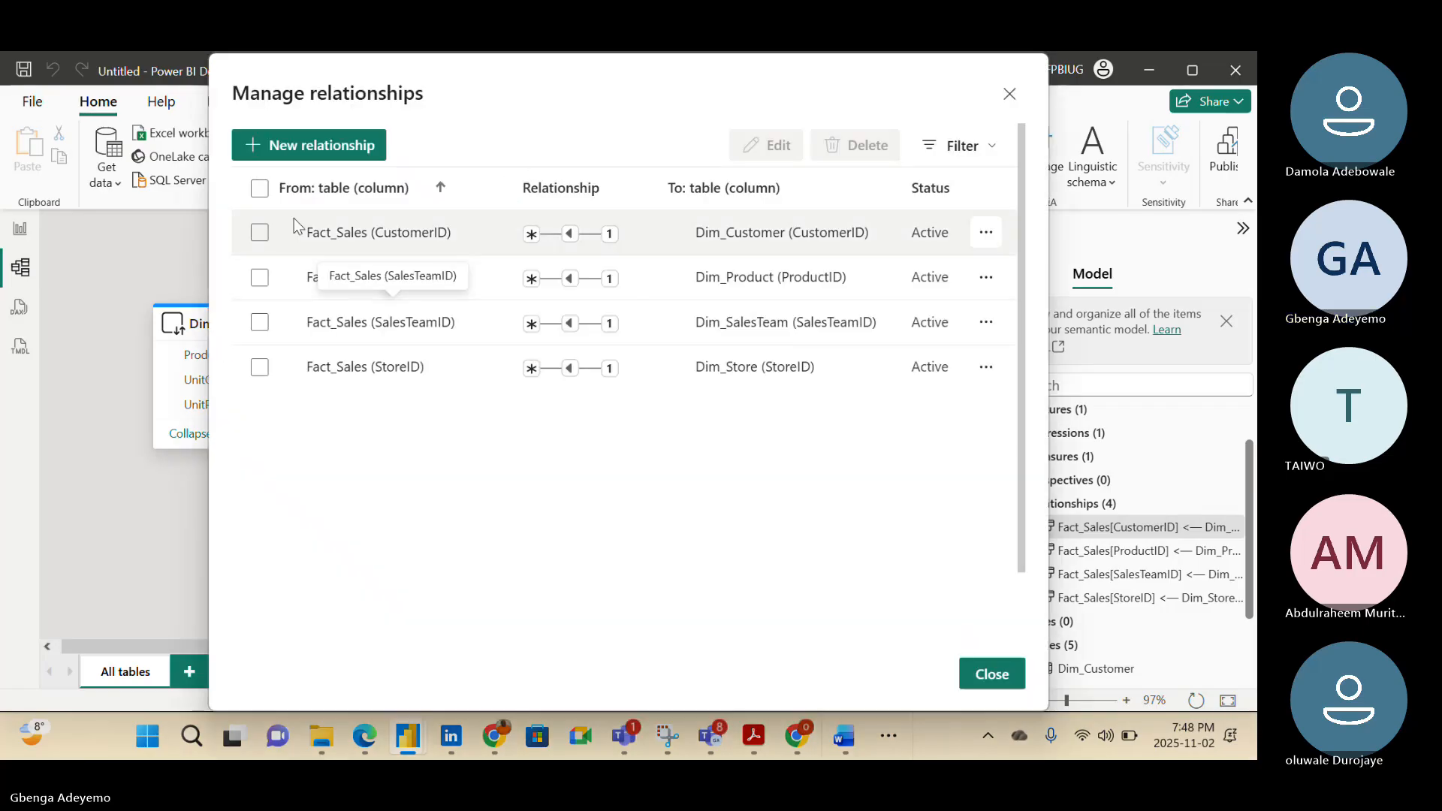
pyautogui.click(309, 148)
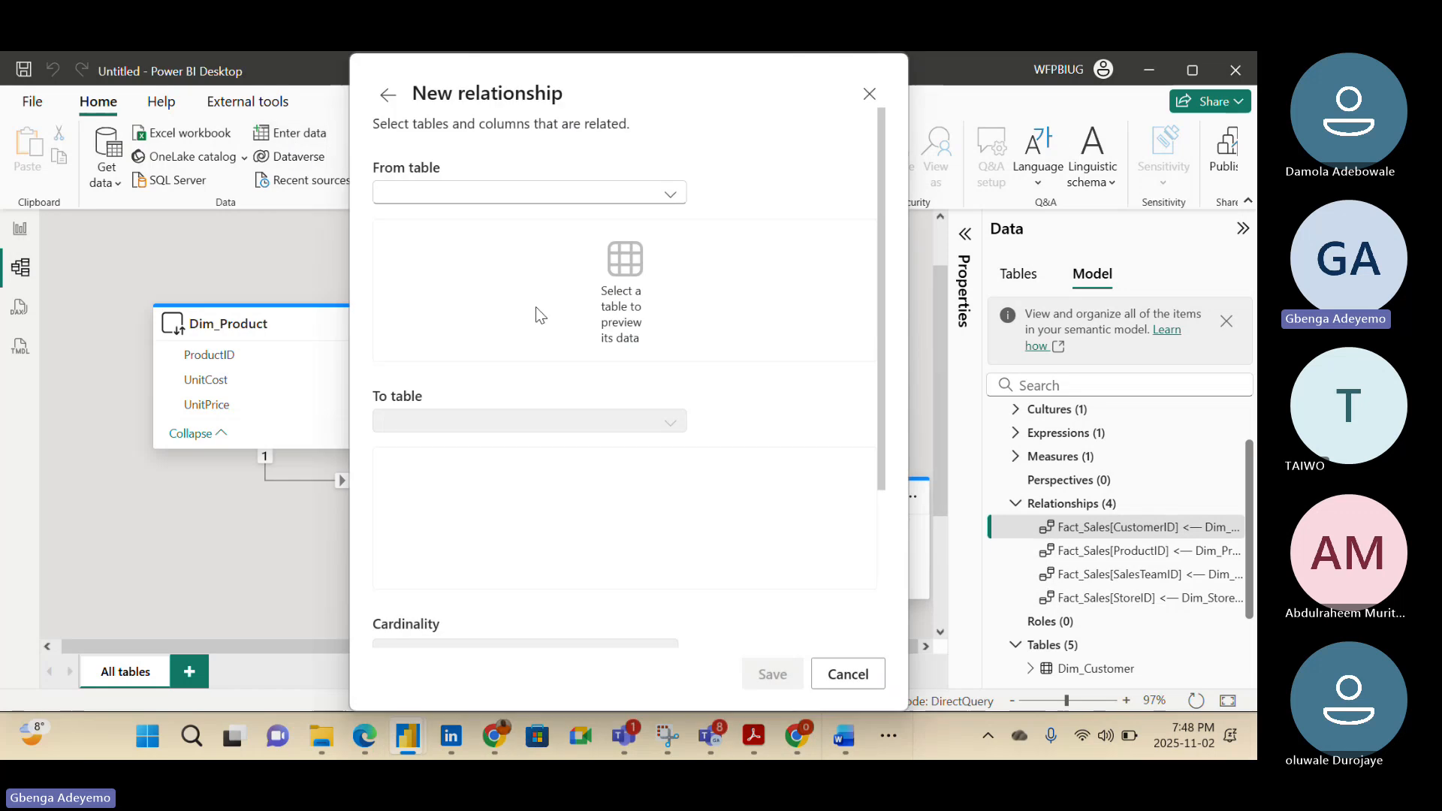
pyautogui.click(533, 198)
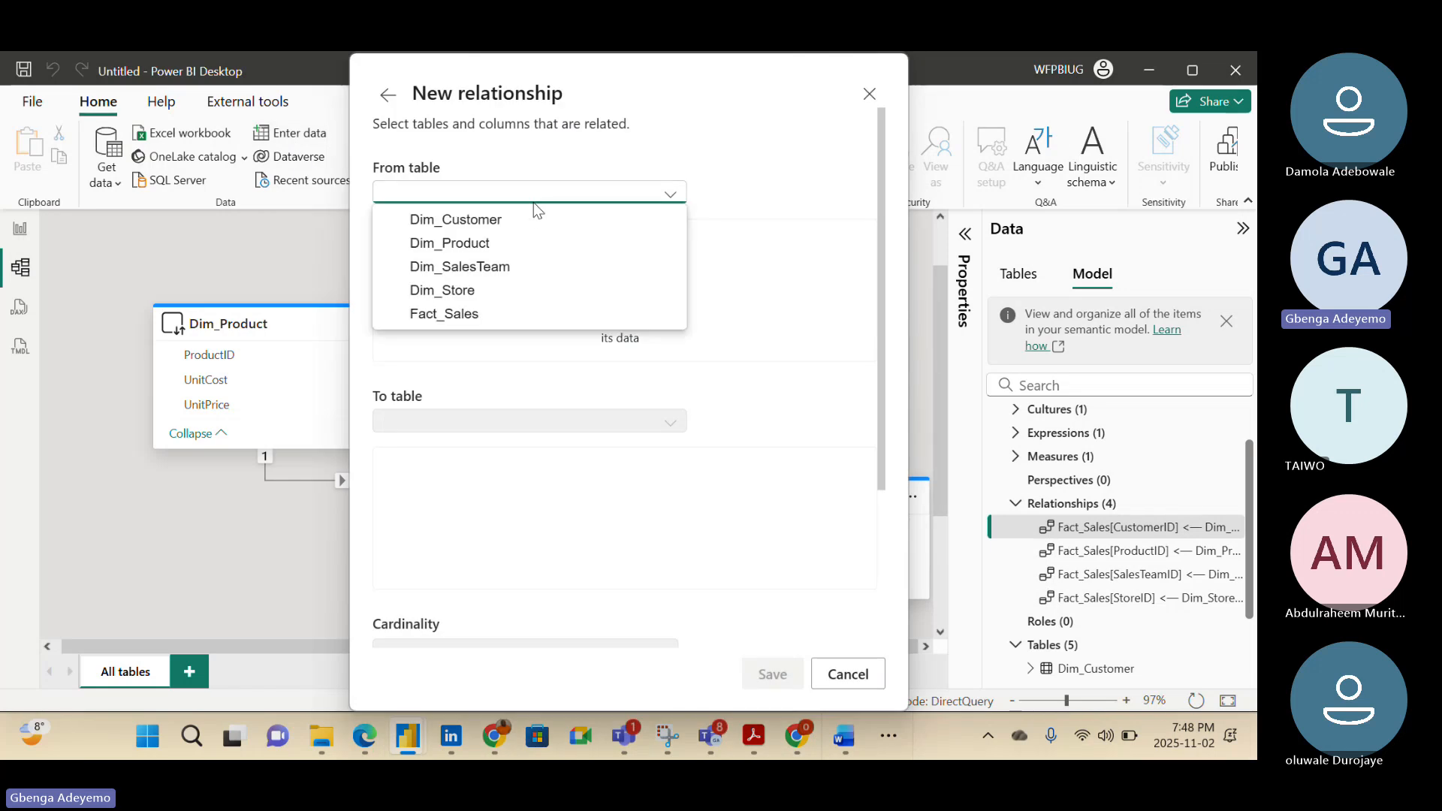
pyautogui.click(466, 291)
pyautogui.click(420, 230)
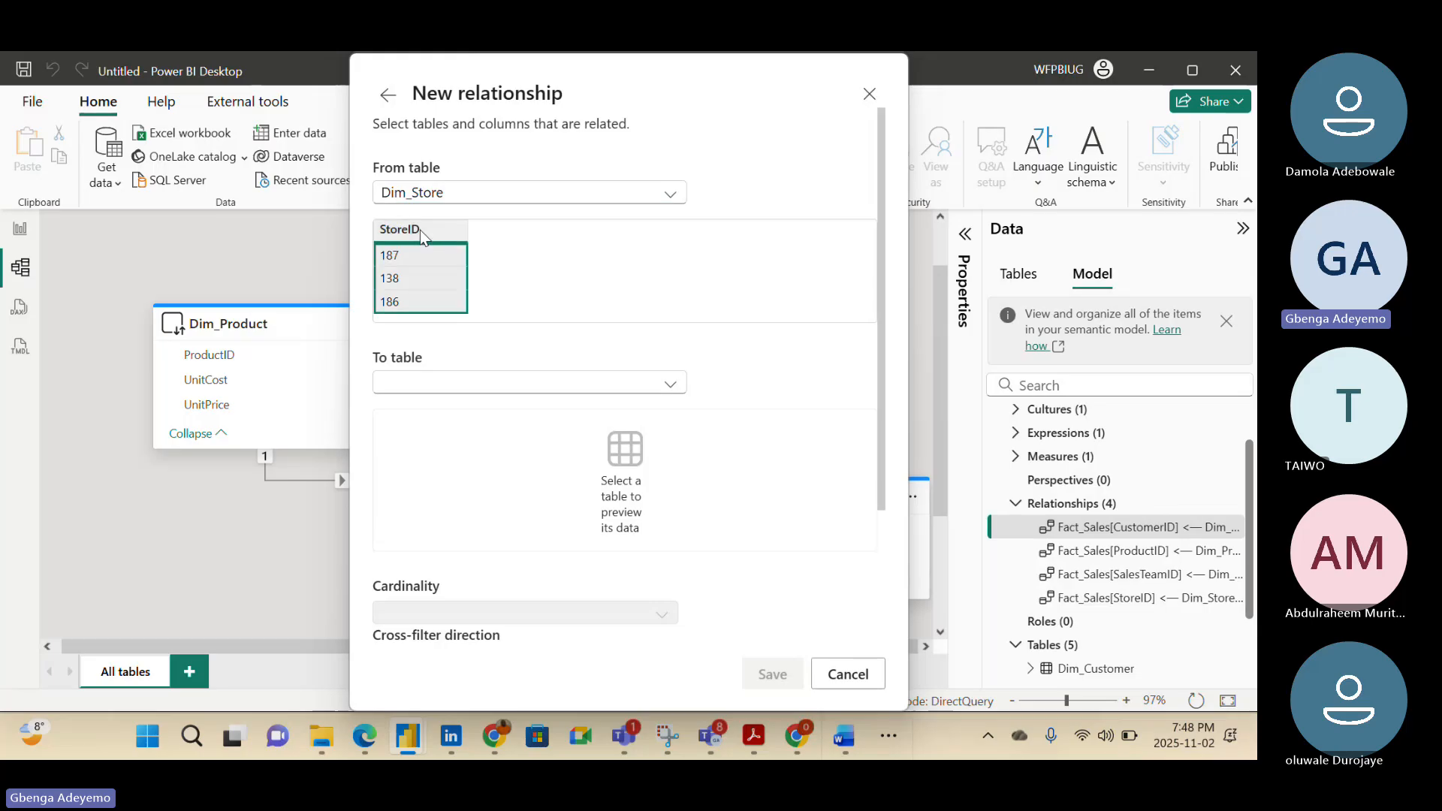
pyautogui.click(509, 385)
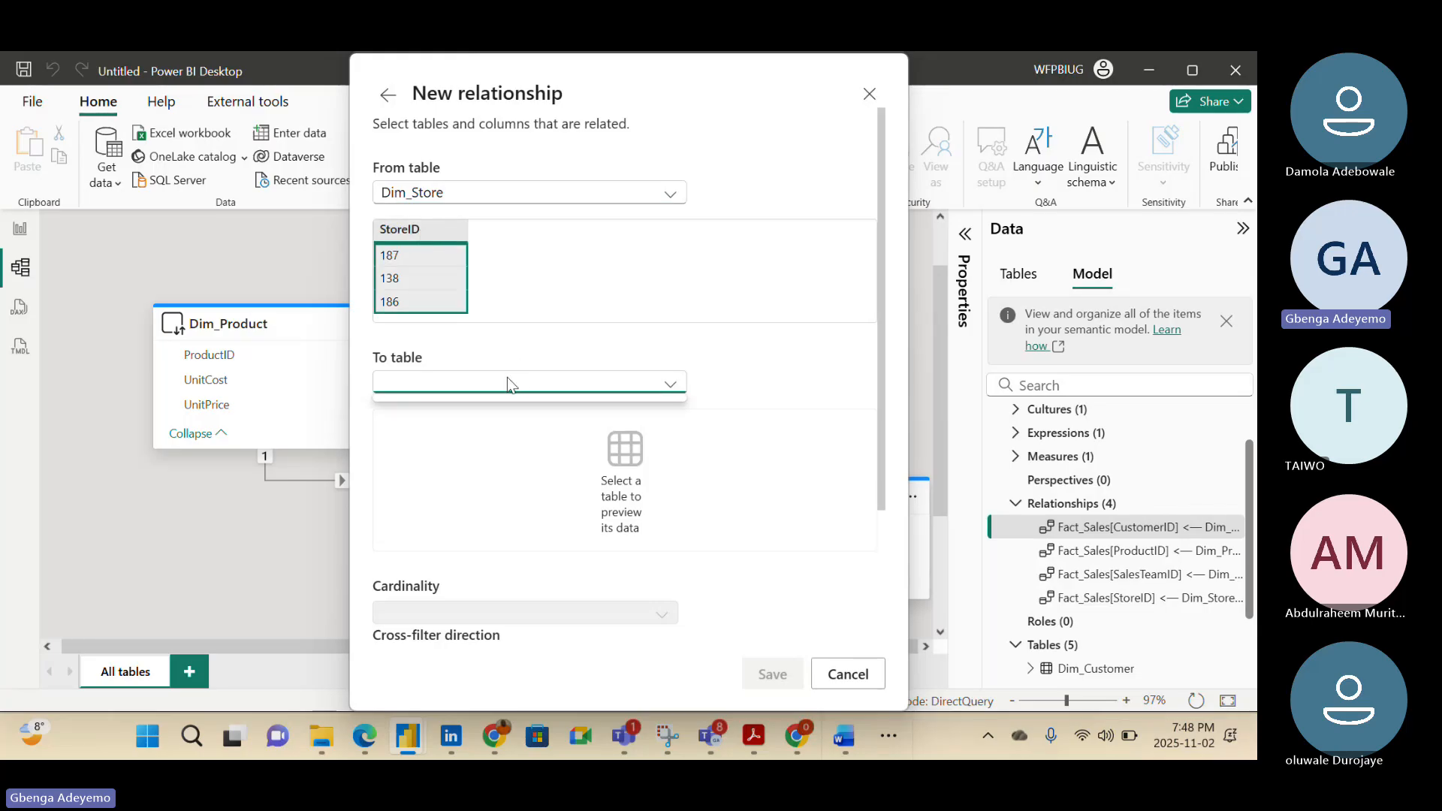
pyautogui.click(669, 387)
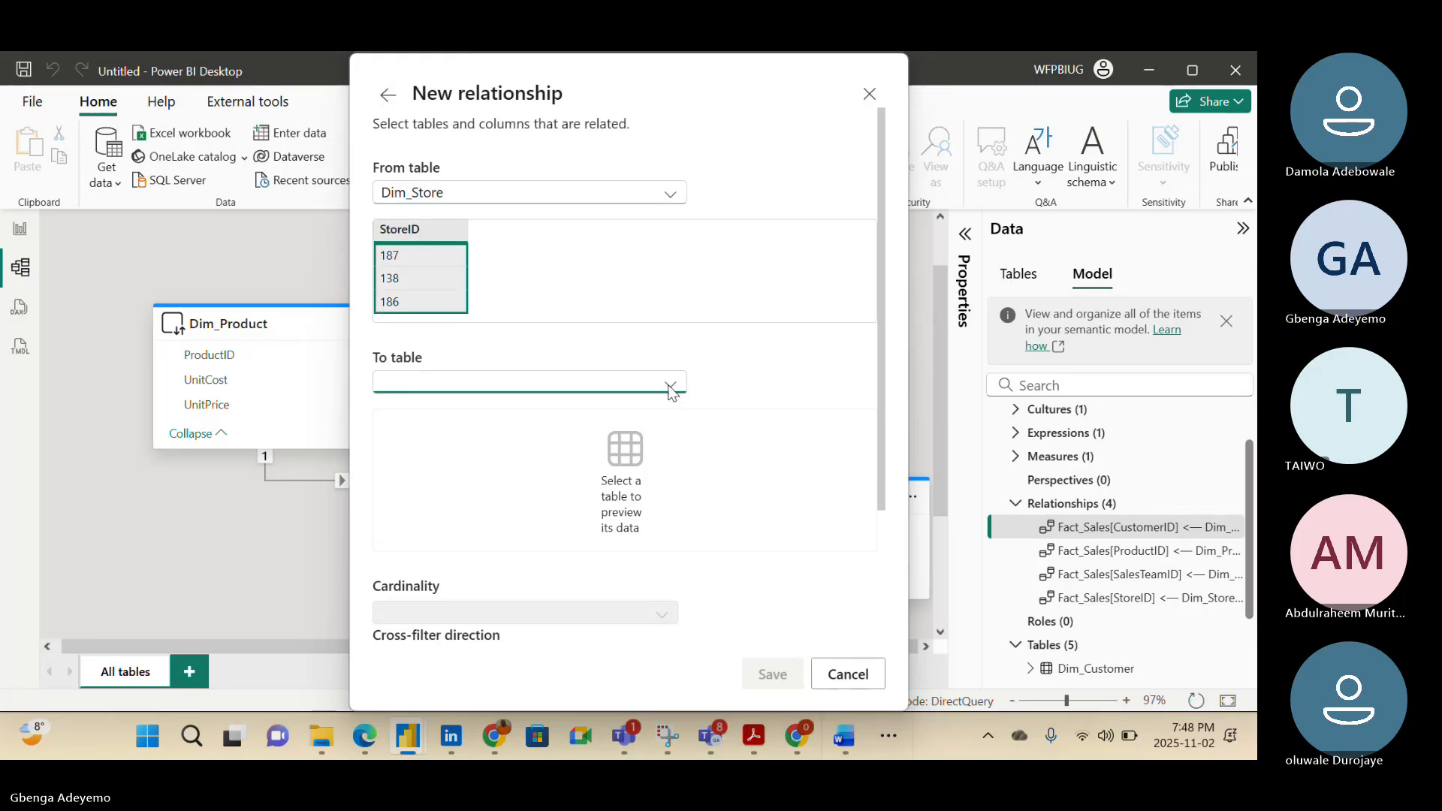
pyautogui.click(671, 389)
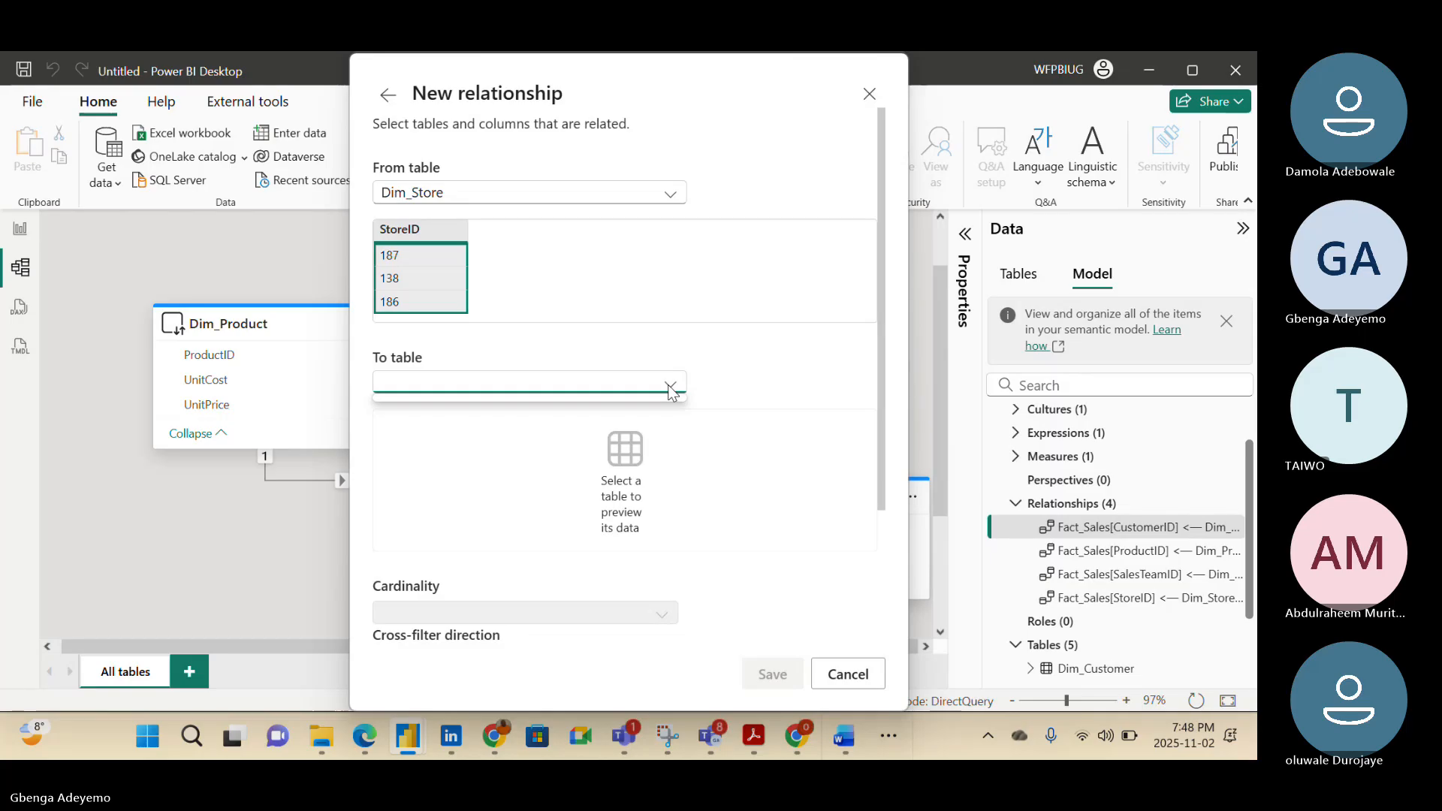
pyautogui.click(647, 609)
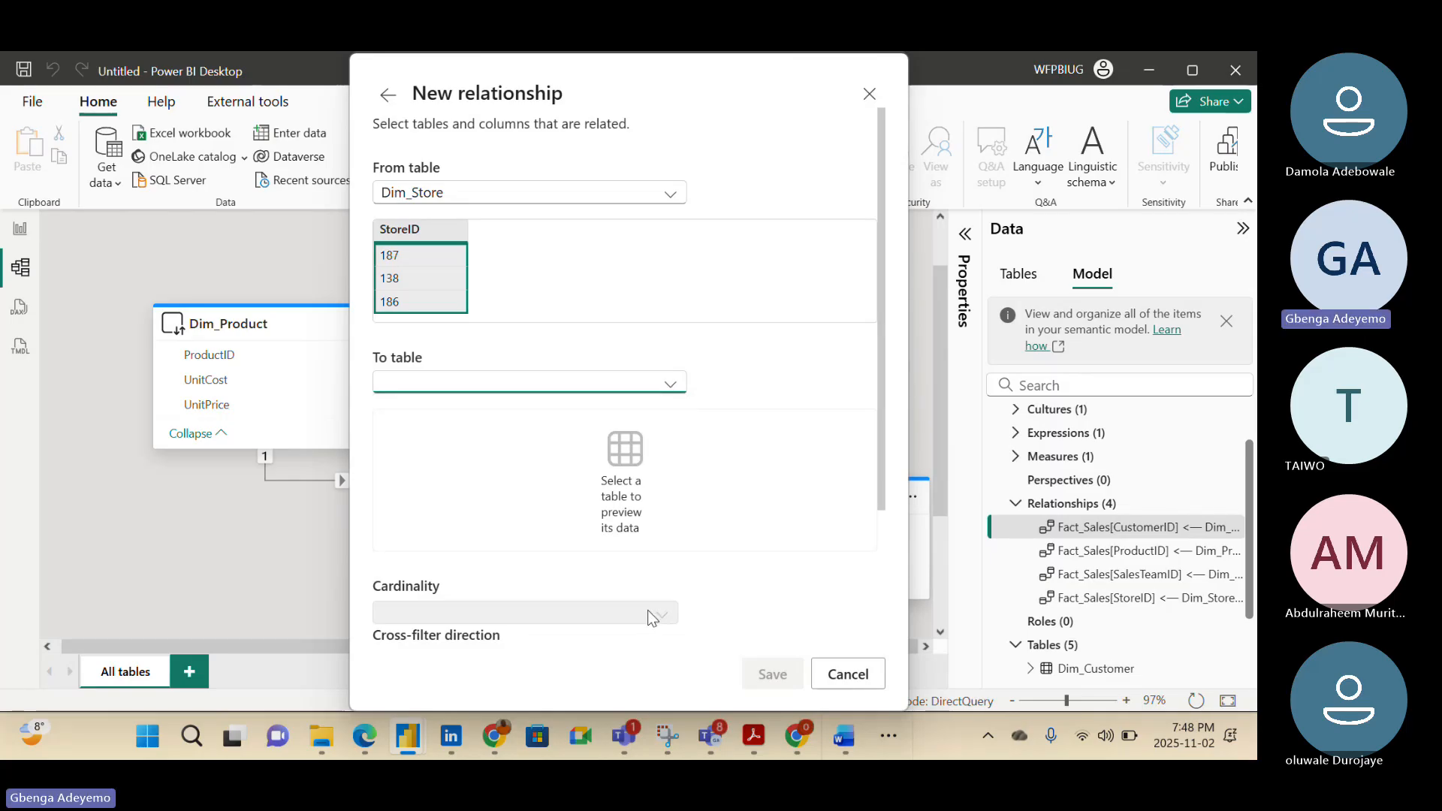
pyautogui.click(845, 674)
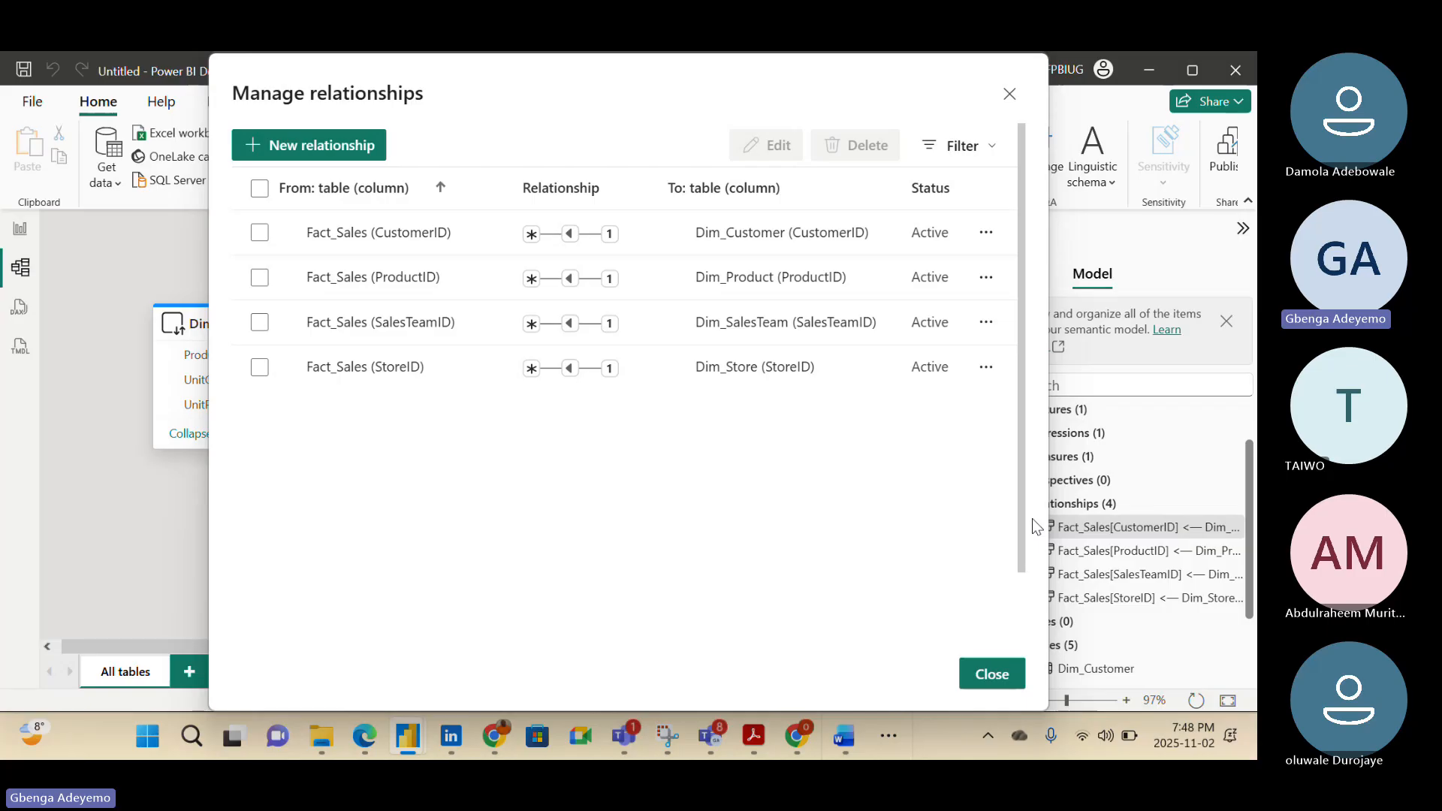
pyautogui.click(991, 674)
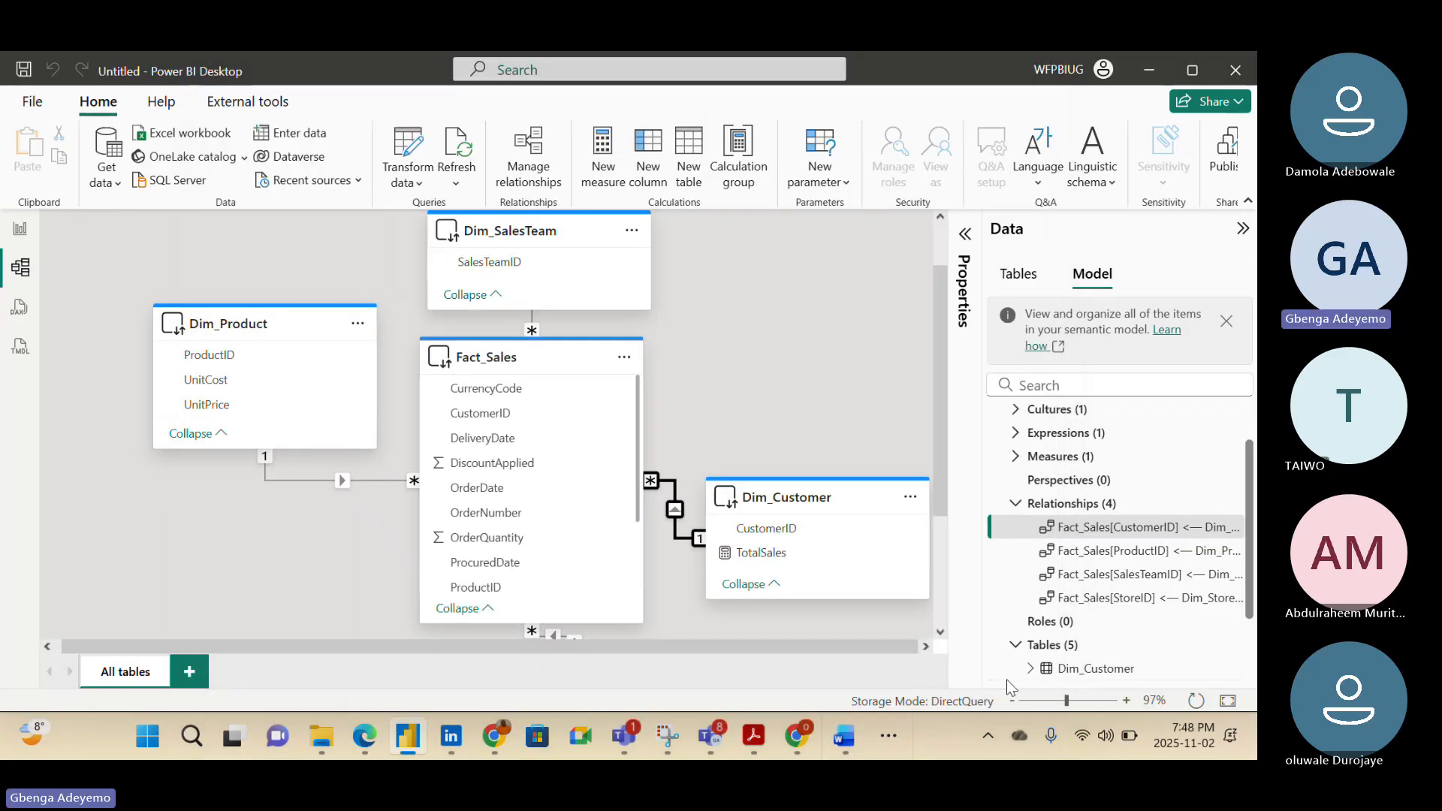
pyautogui.scroll(1, 666, 308)
pyautogui.scroll(-1, 665, 309)
pyautogui.doubleClick(665, 308)
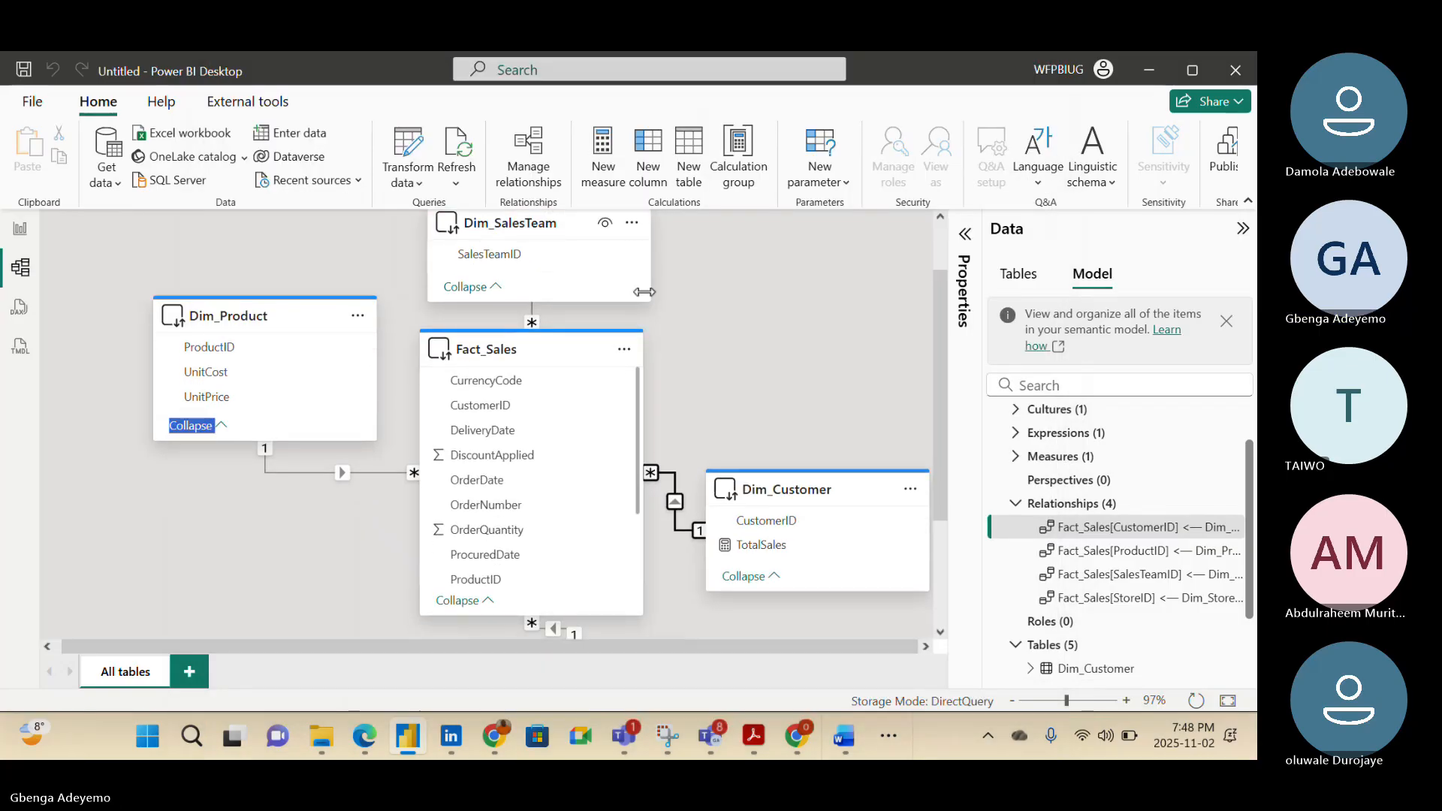
pyautogui.scroll(2, 83, 270)
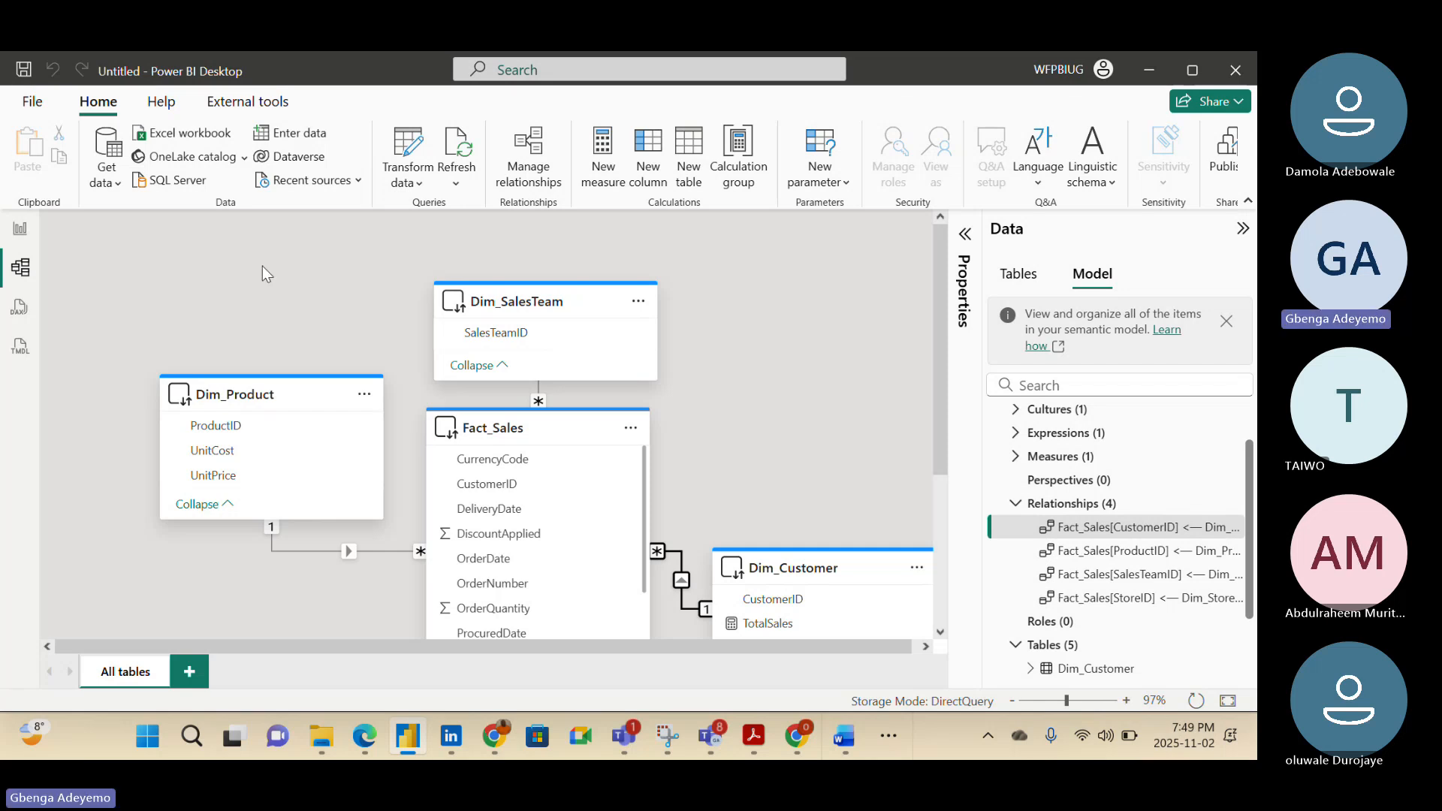
# Open the OneLake catalog and examine the semantic models, warehouses and lakehouses available as data sources
pyautogui.click(236, 160)
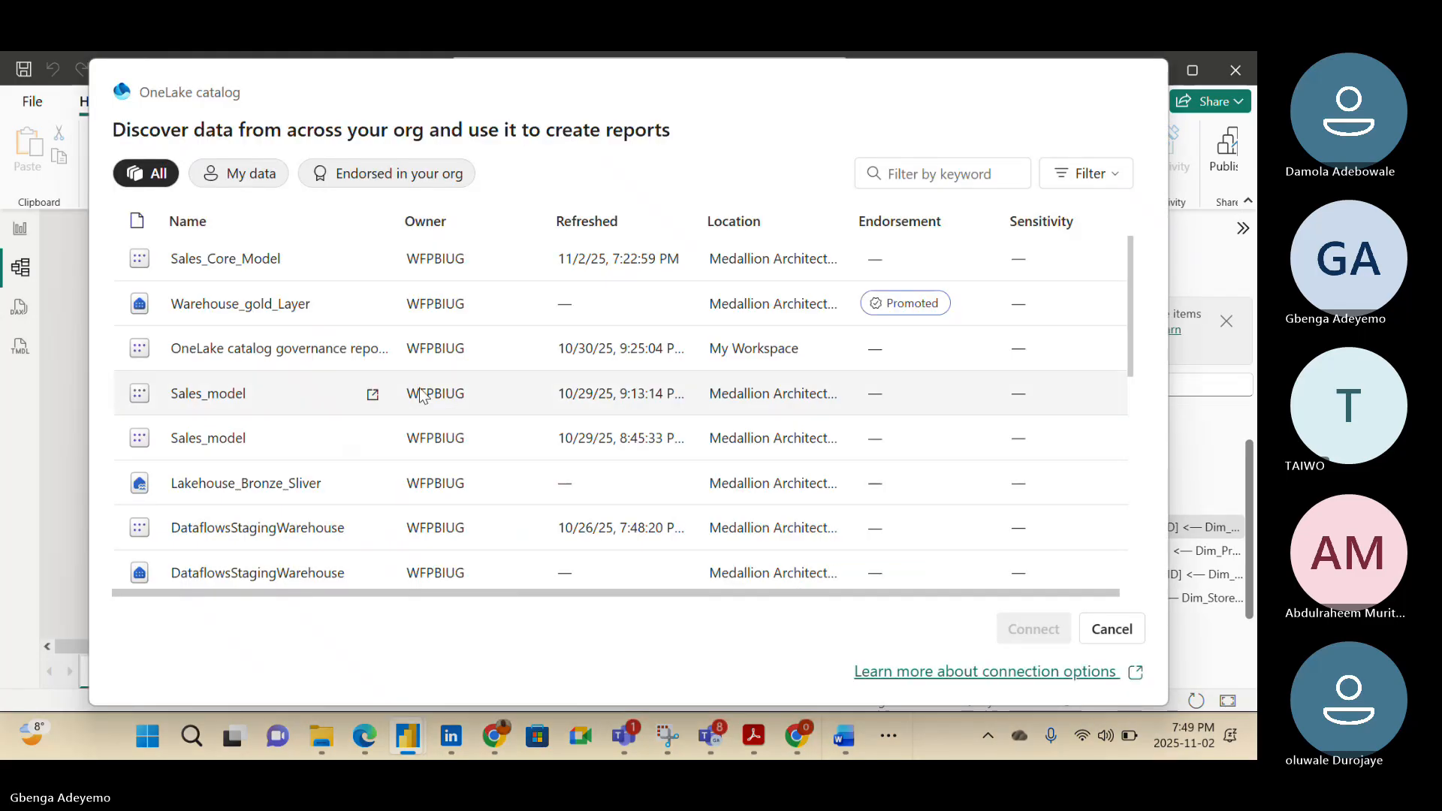
pyautogui.scroll(-2, 420, 396)
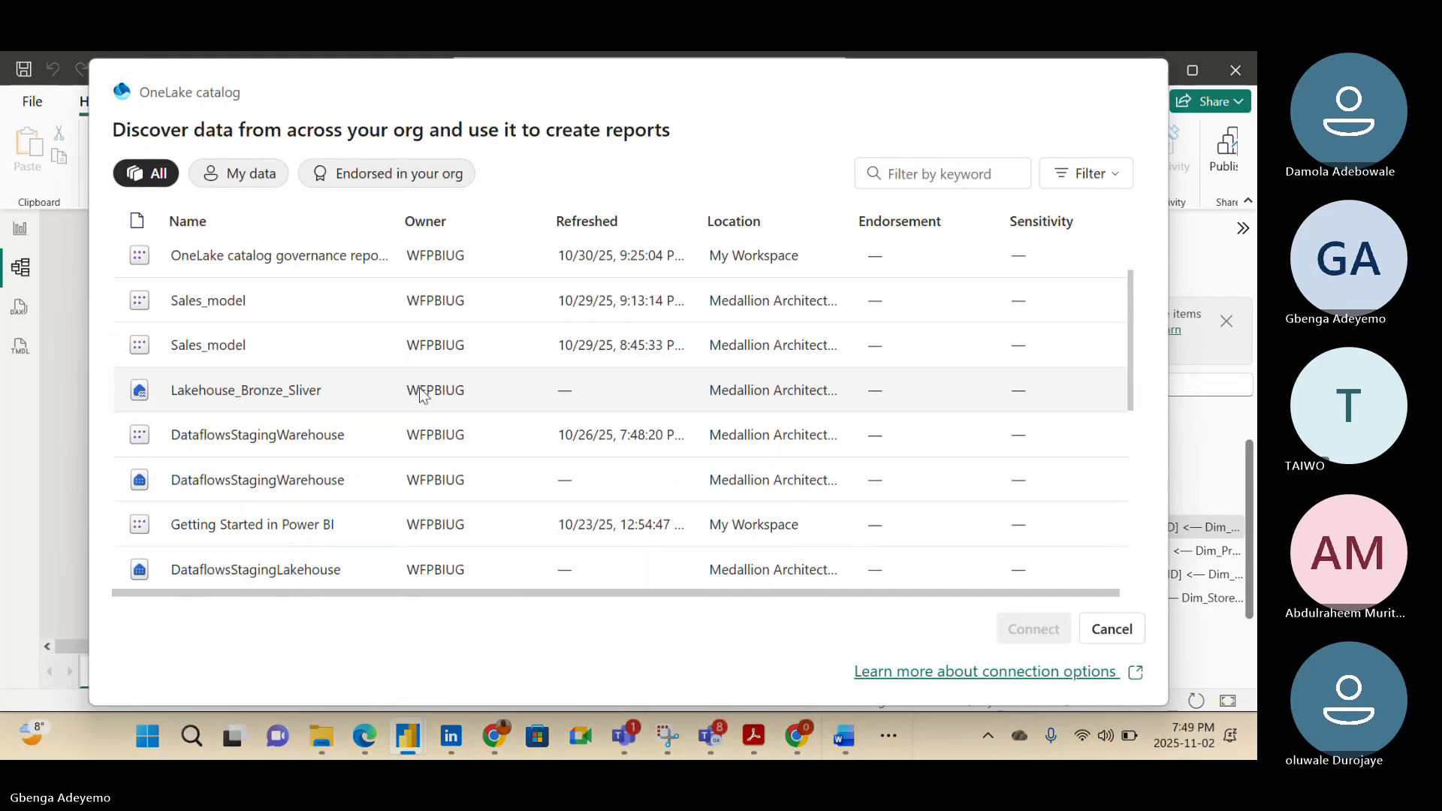
pyautogui.scroll(-5, 421, 394)
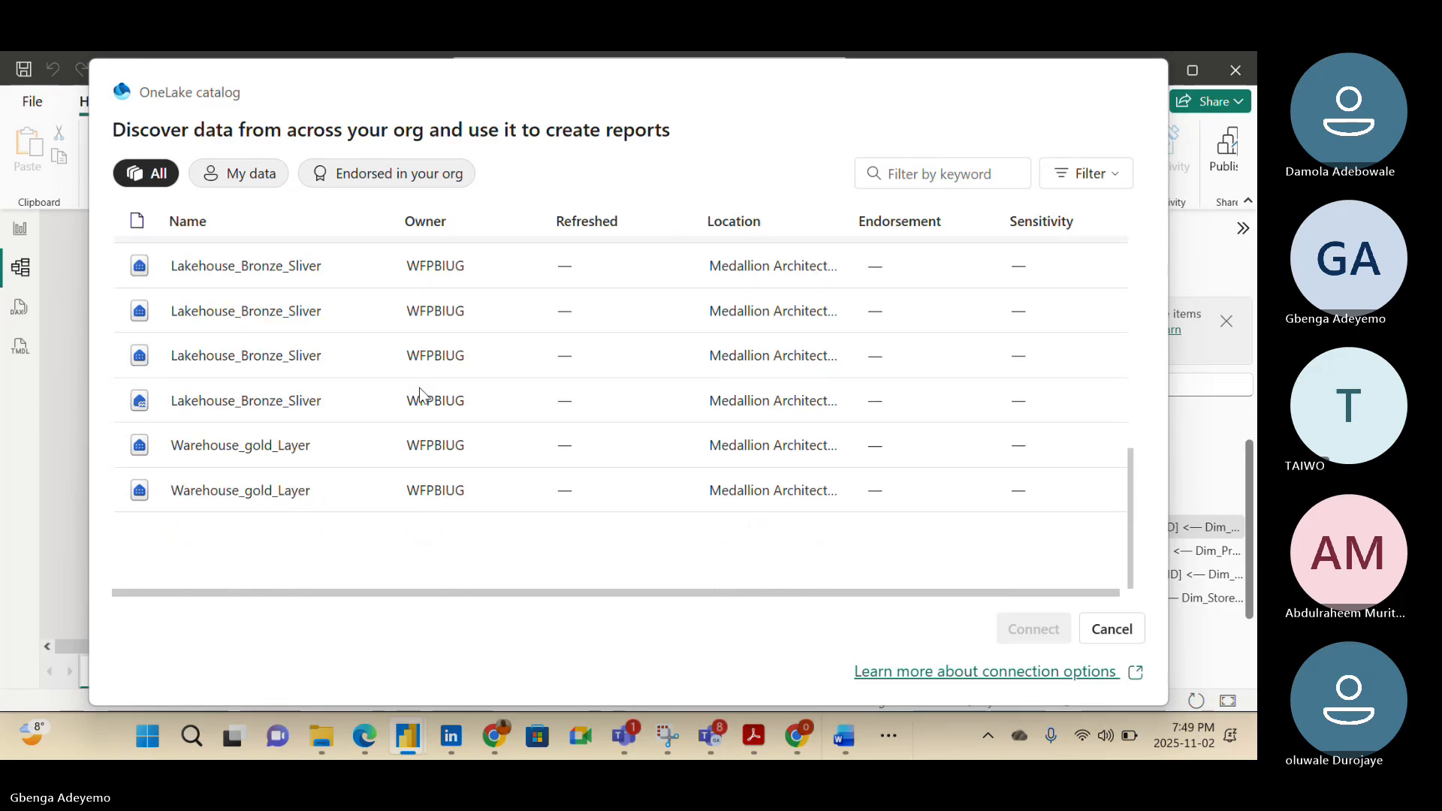
pyautogui.scroll(8, 420, 389)
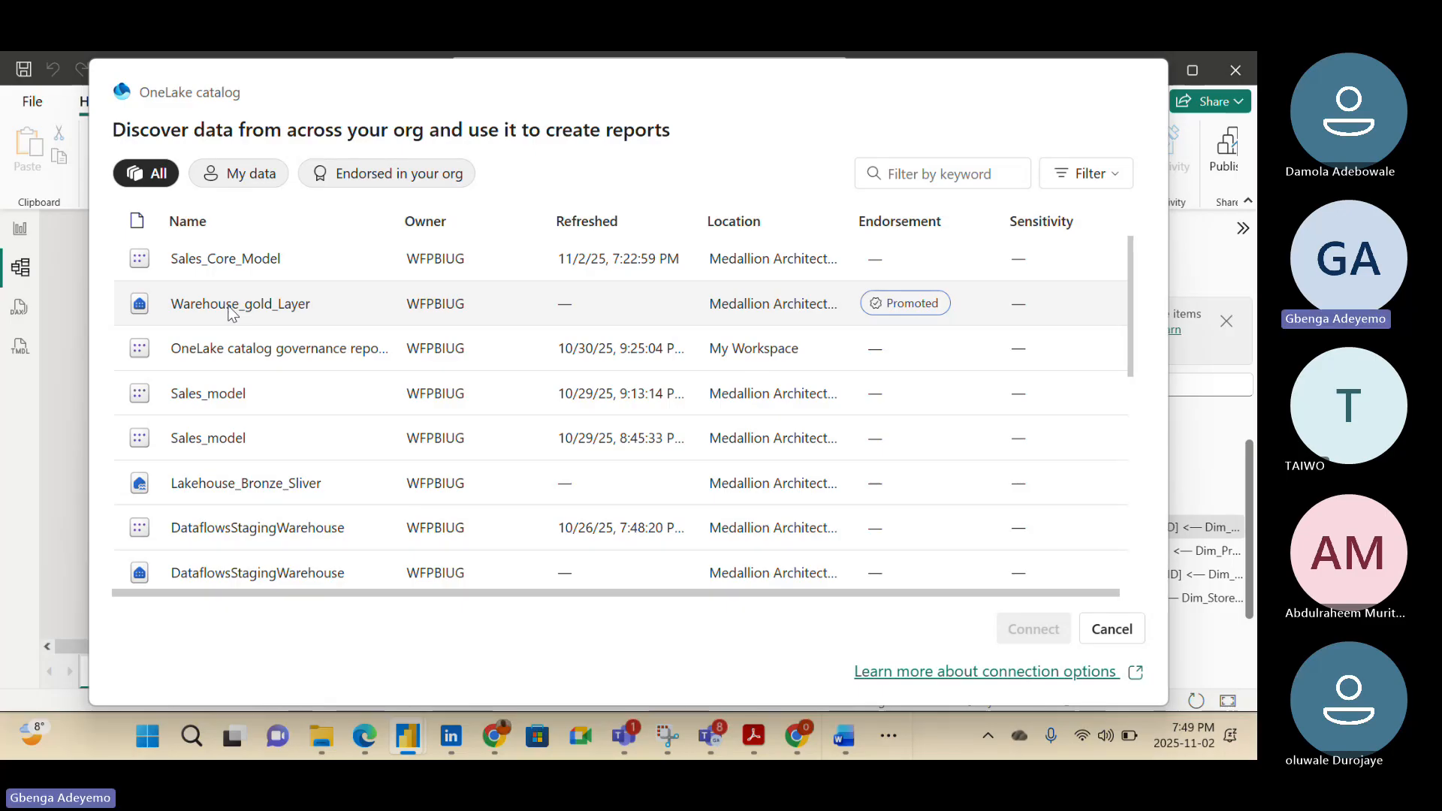
pyautogui.scroll(-1, 298, 484)
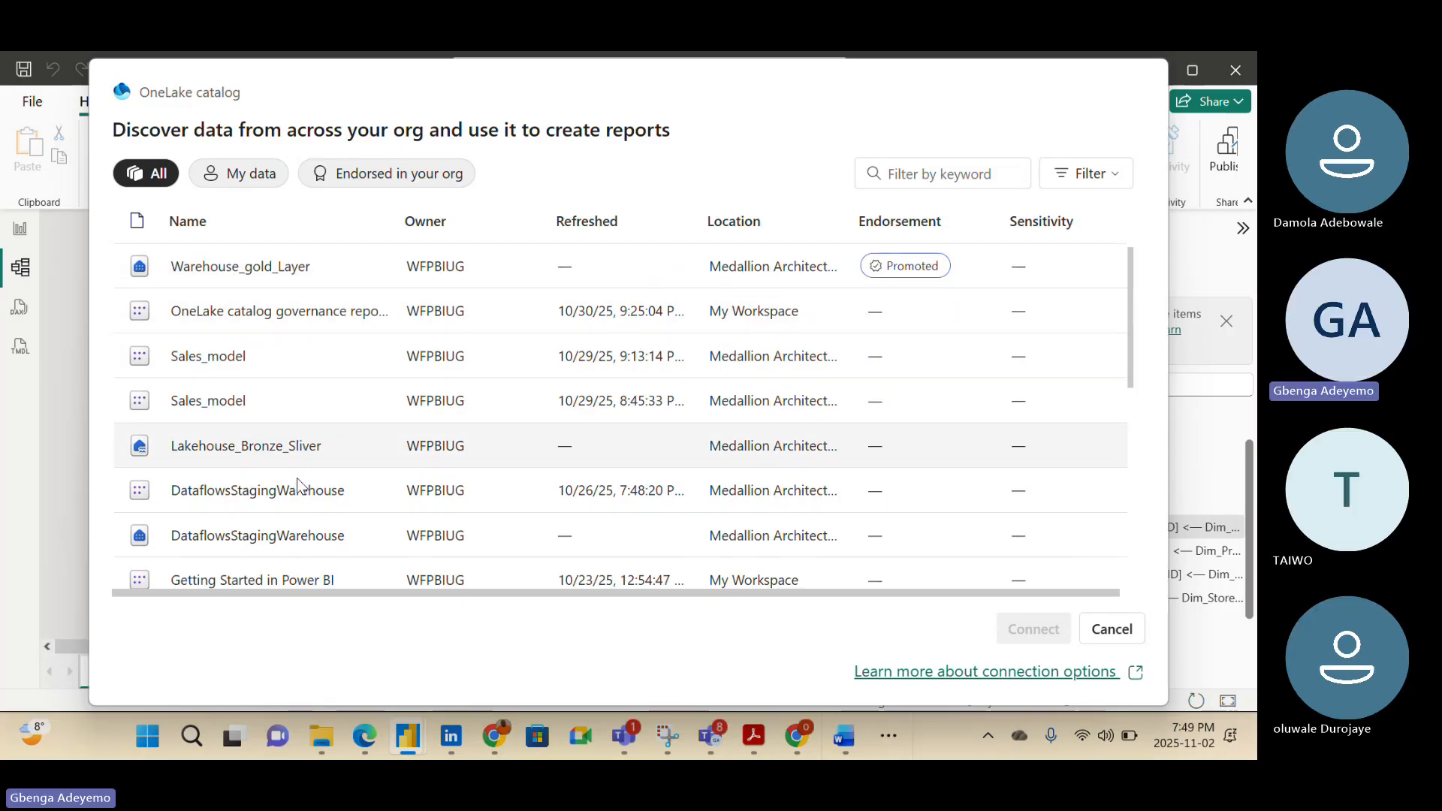
pyautogui.scroll(-2, 297, 485)
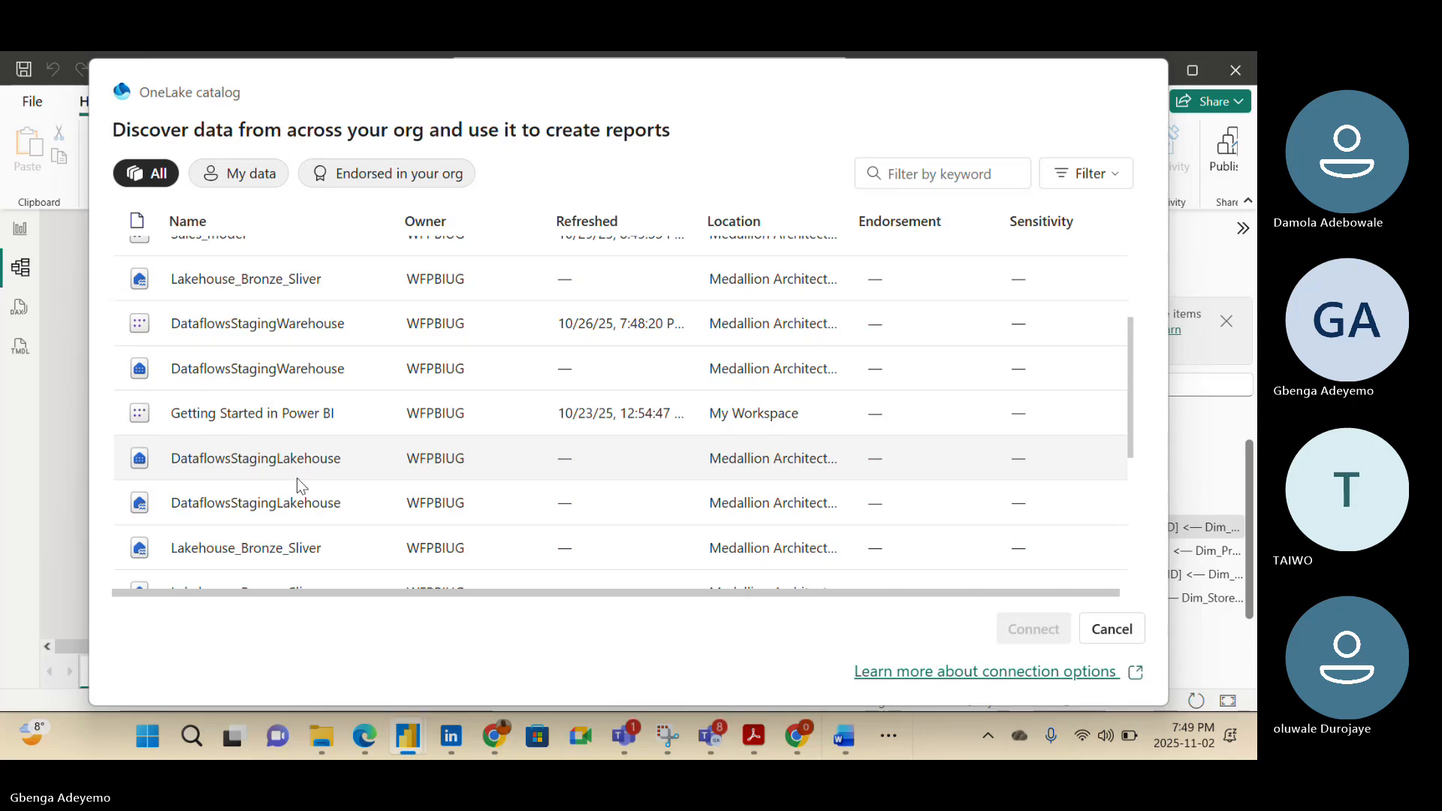
pyautogui.scroll(-3, 297, 484)
pyautogui.scroll(-5, 297, 484)
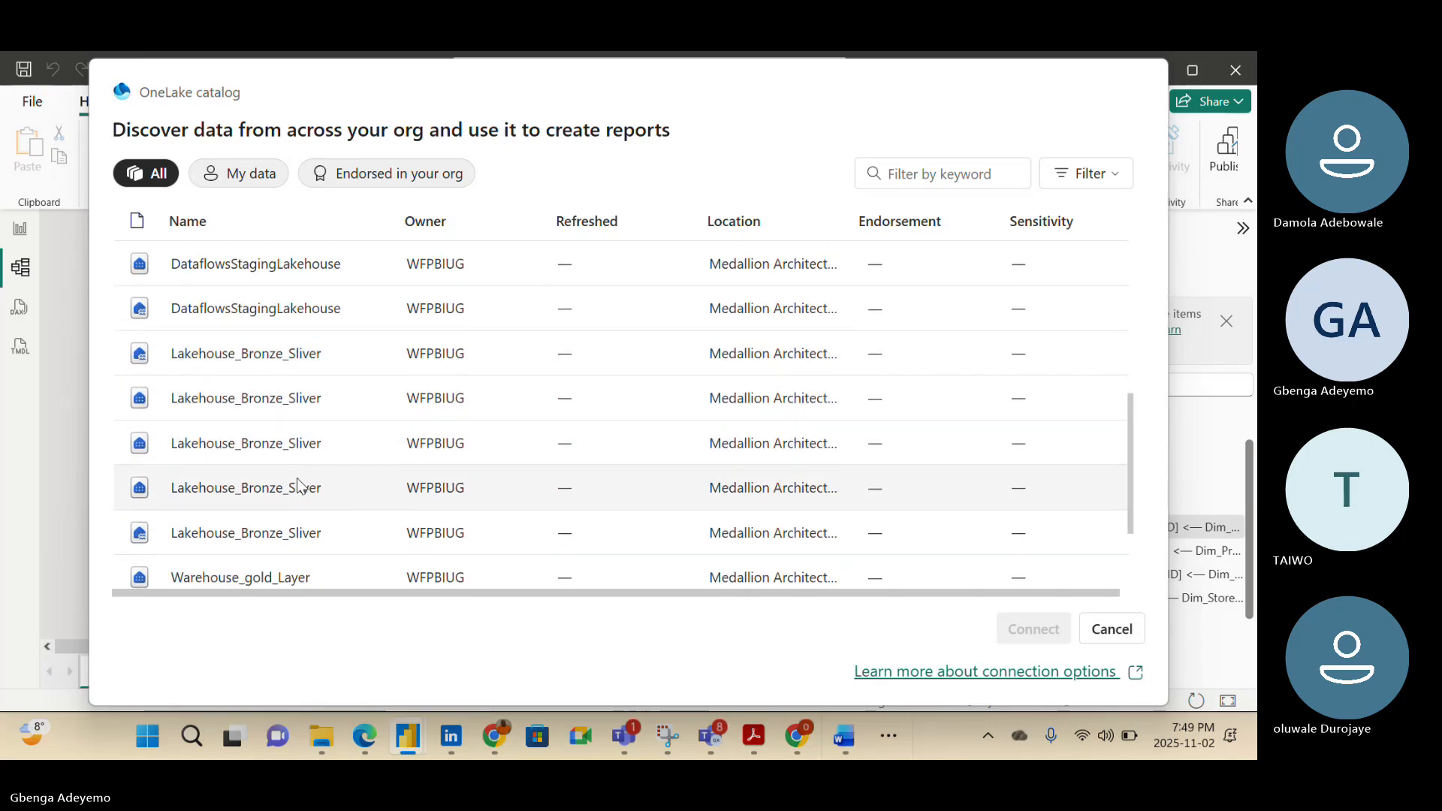
pyautogui.scroll(8, 297, 484)
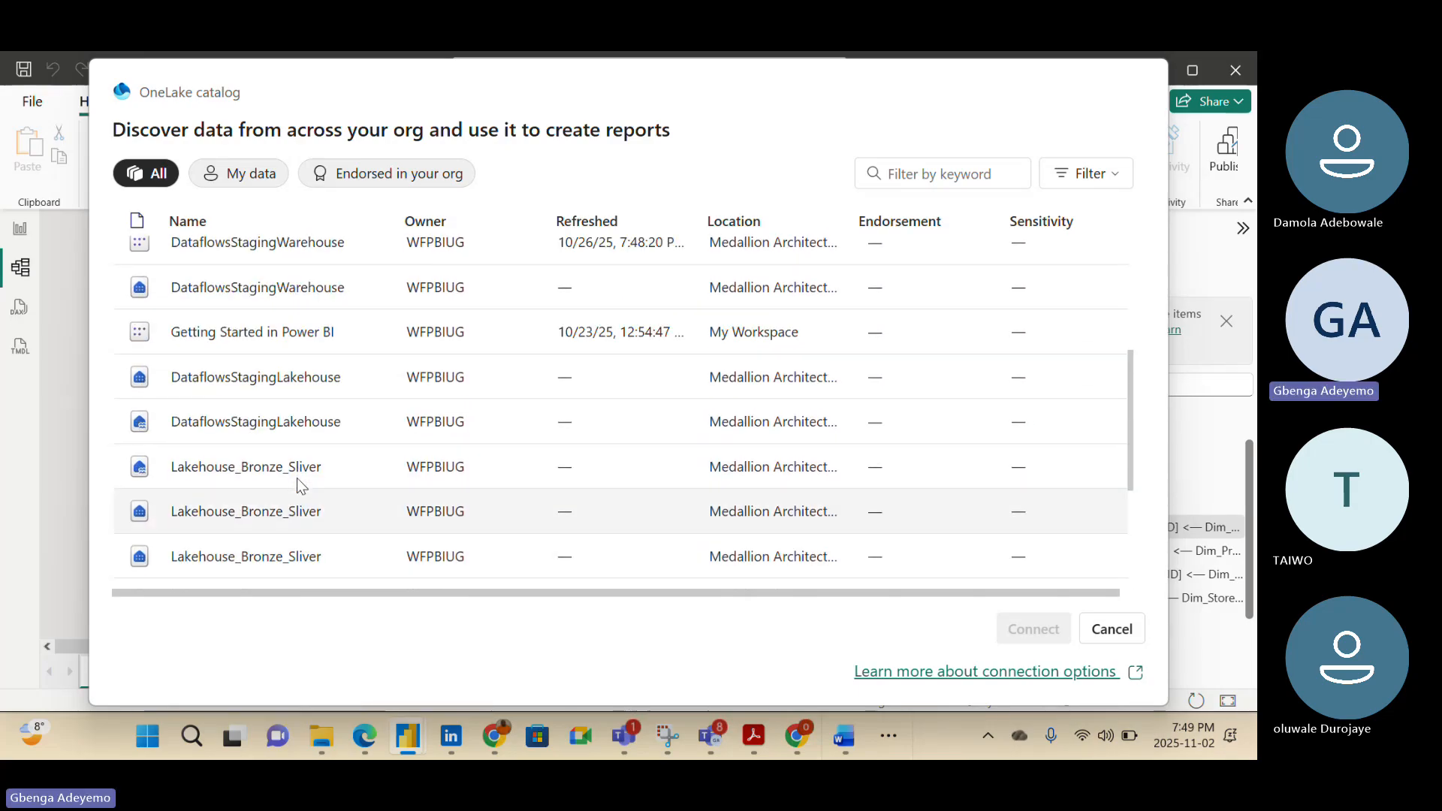
pyautogui.scroll(3, 298, 485)
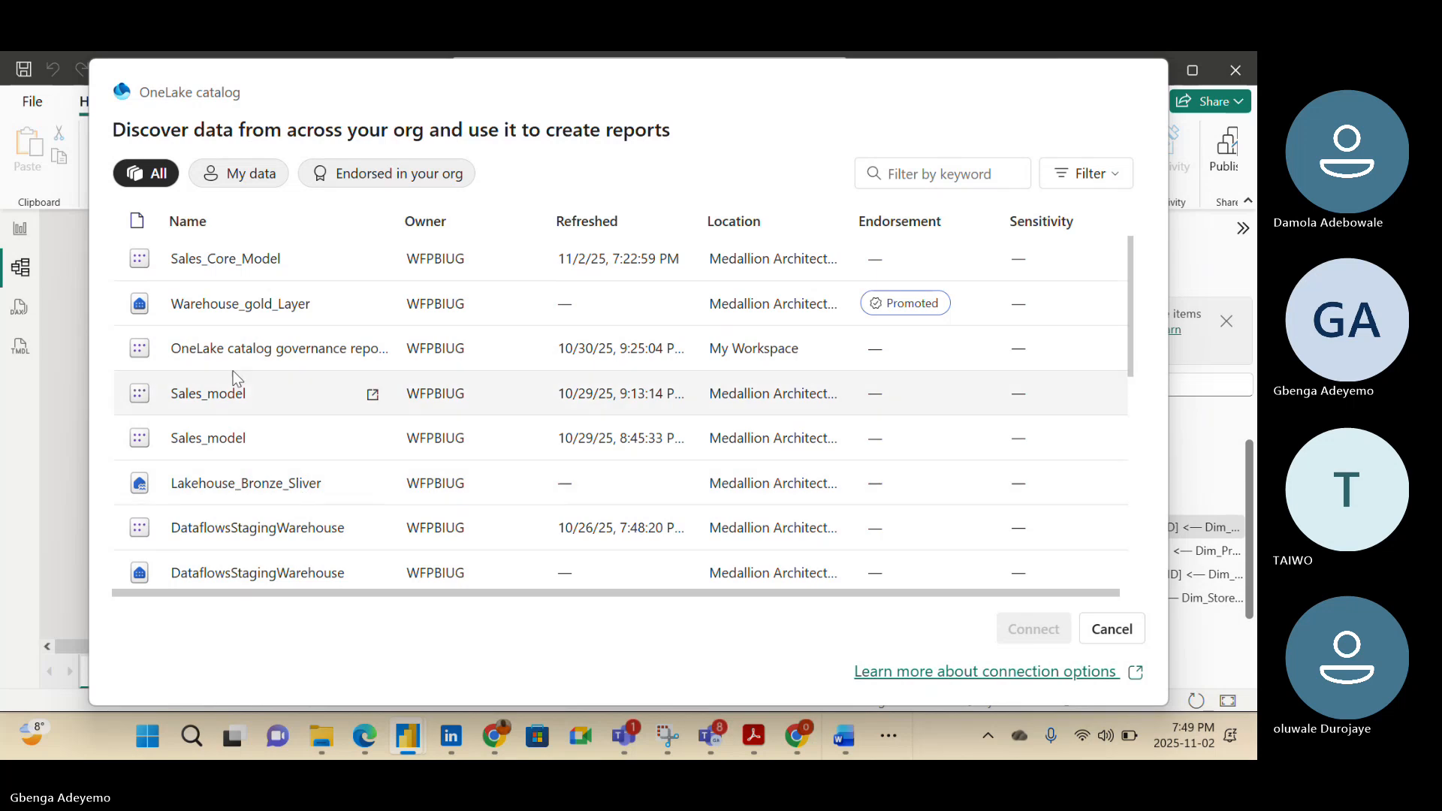
# Try to connect to the Lakehouse_Bronze_Sliver item from the OneLake catalog, and abandon the connection
pyautogui.scroll(-2, 232, 411)
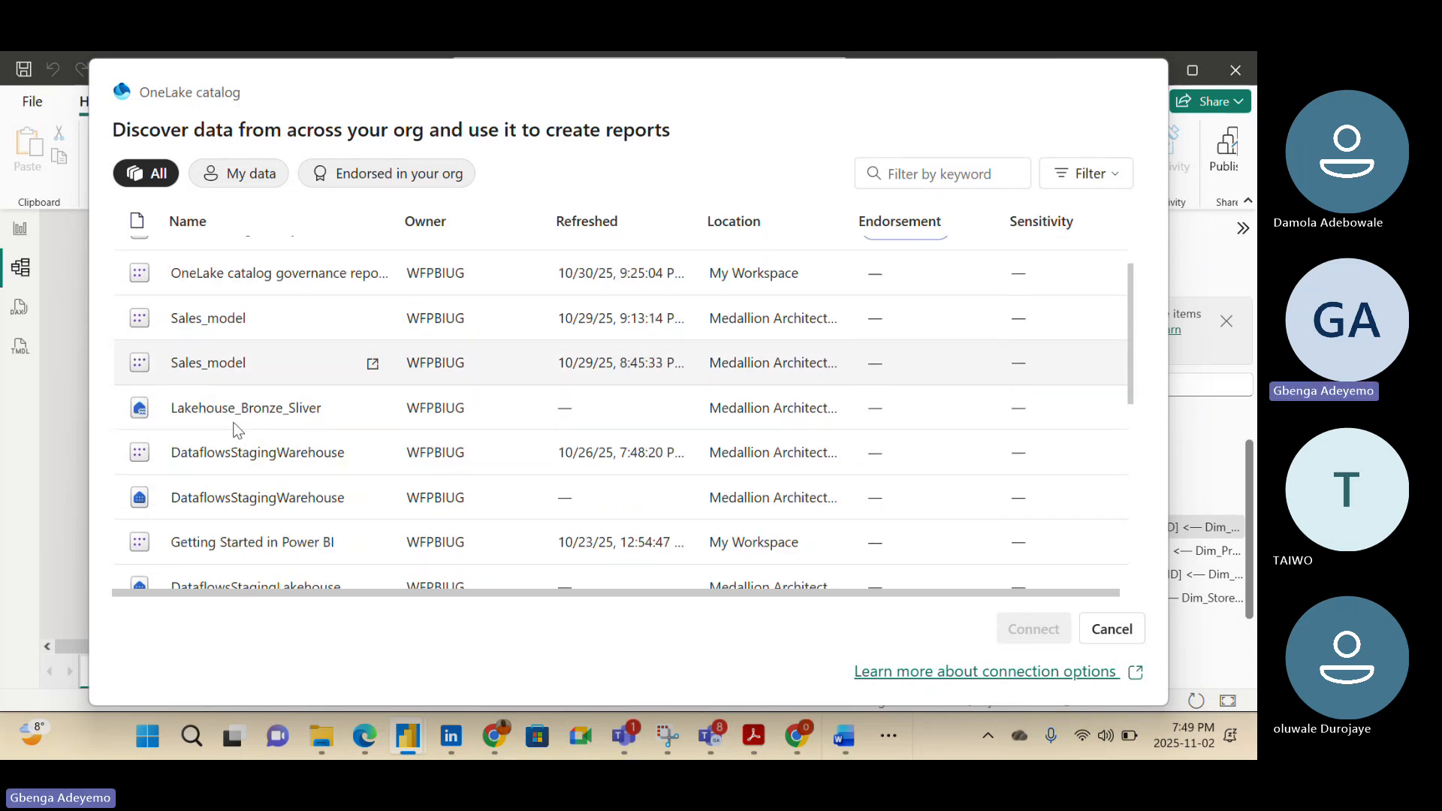
pyautogui.scroll(-2, 234, 428)
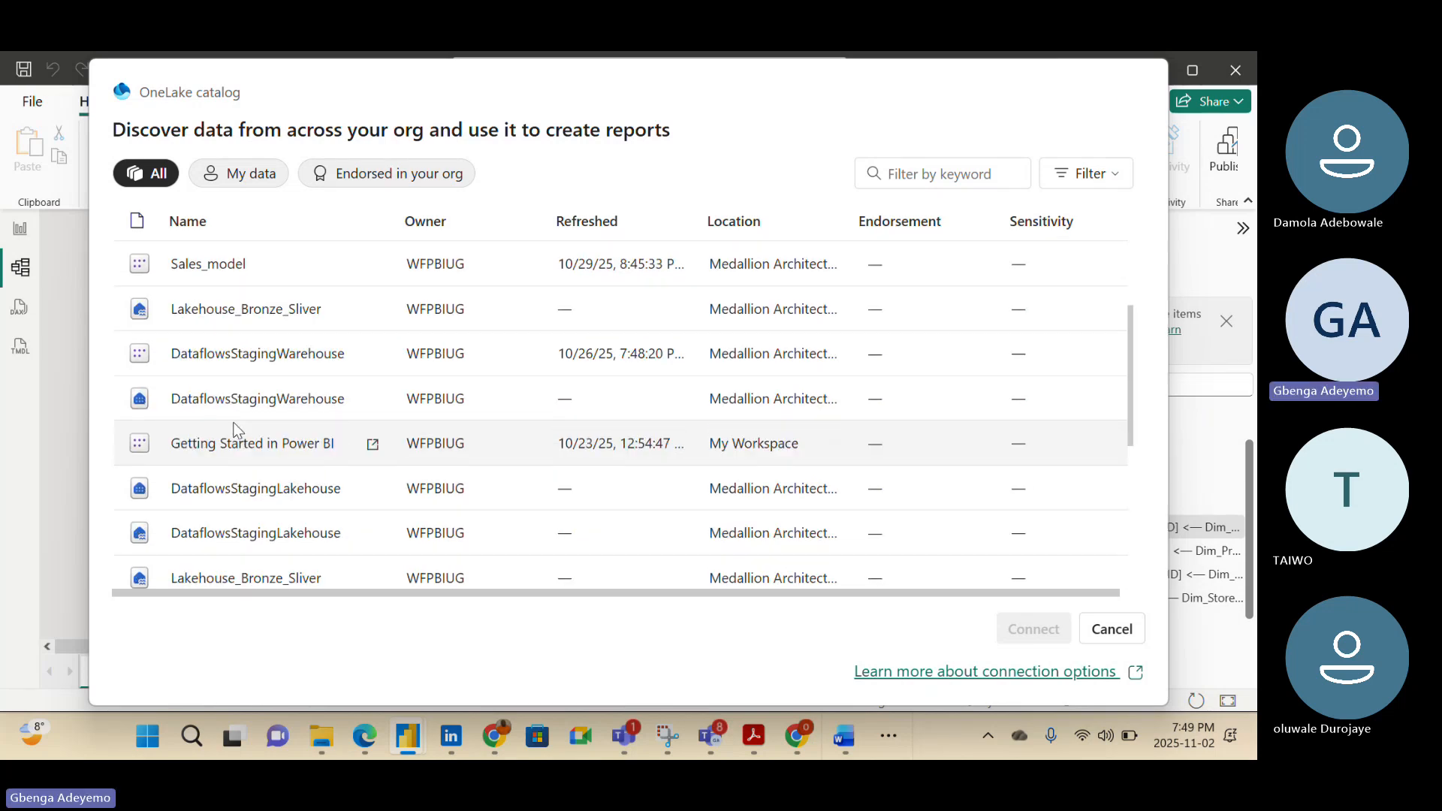
pyautogui.doubleClick(232, 313)
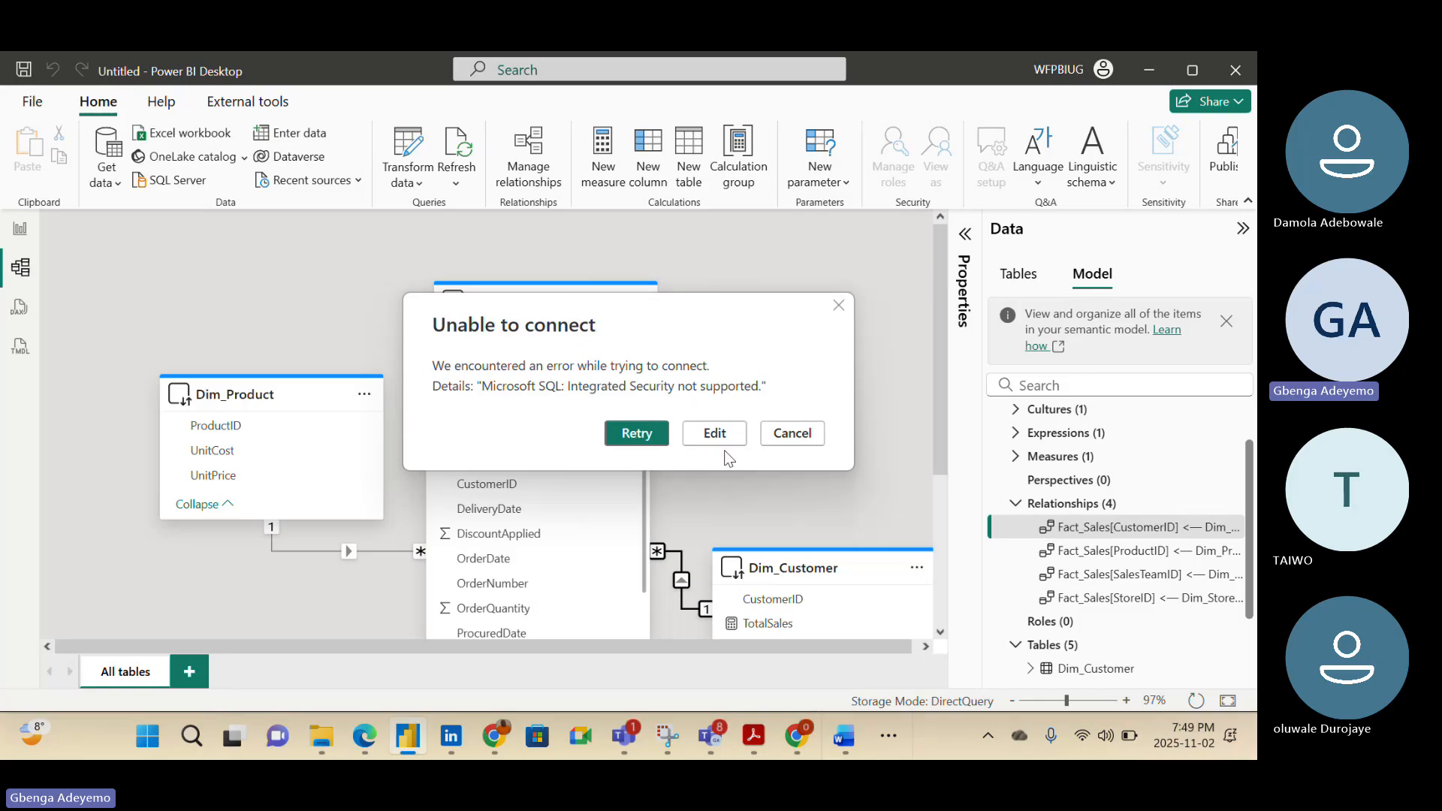
pyautogui.click(791, 434)
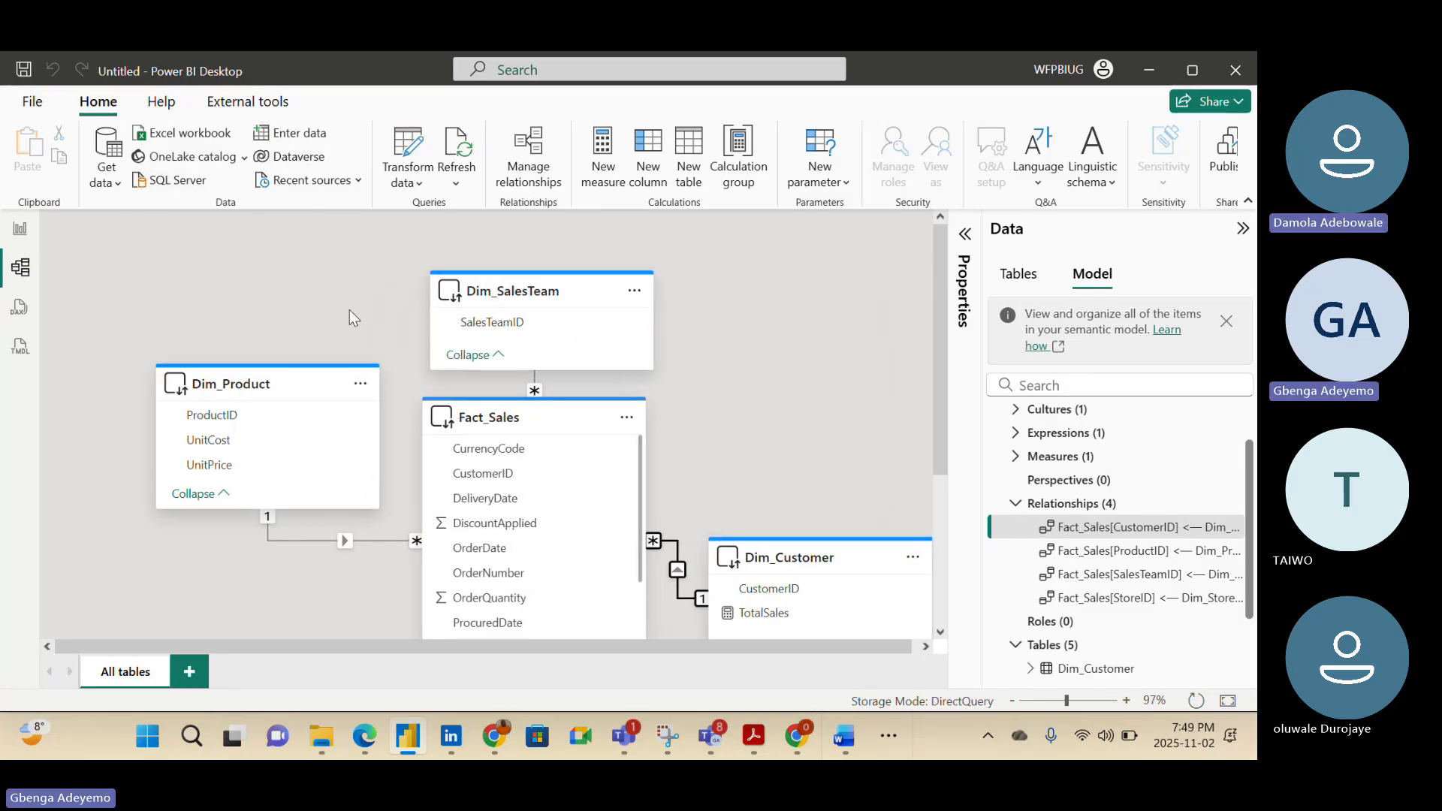
pyautogui.scroll(-2, 350, 312)
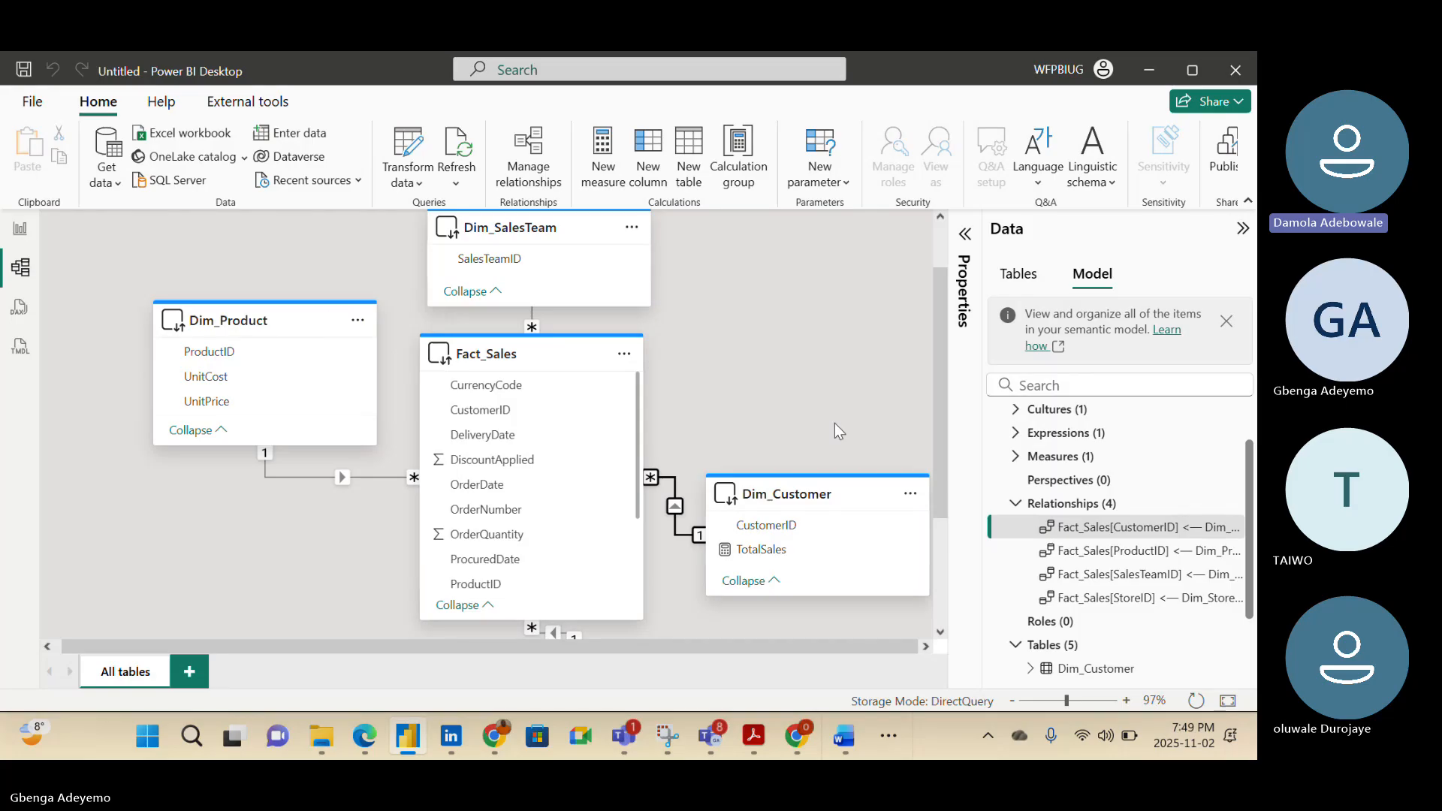
pyautogui.scroll(-6, 835, 422)
pyautogui.scroll(3, 835, 422)
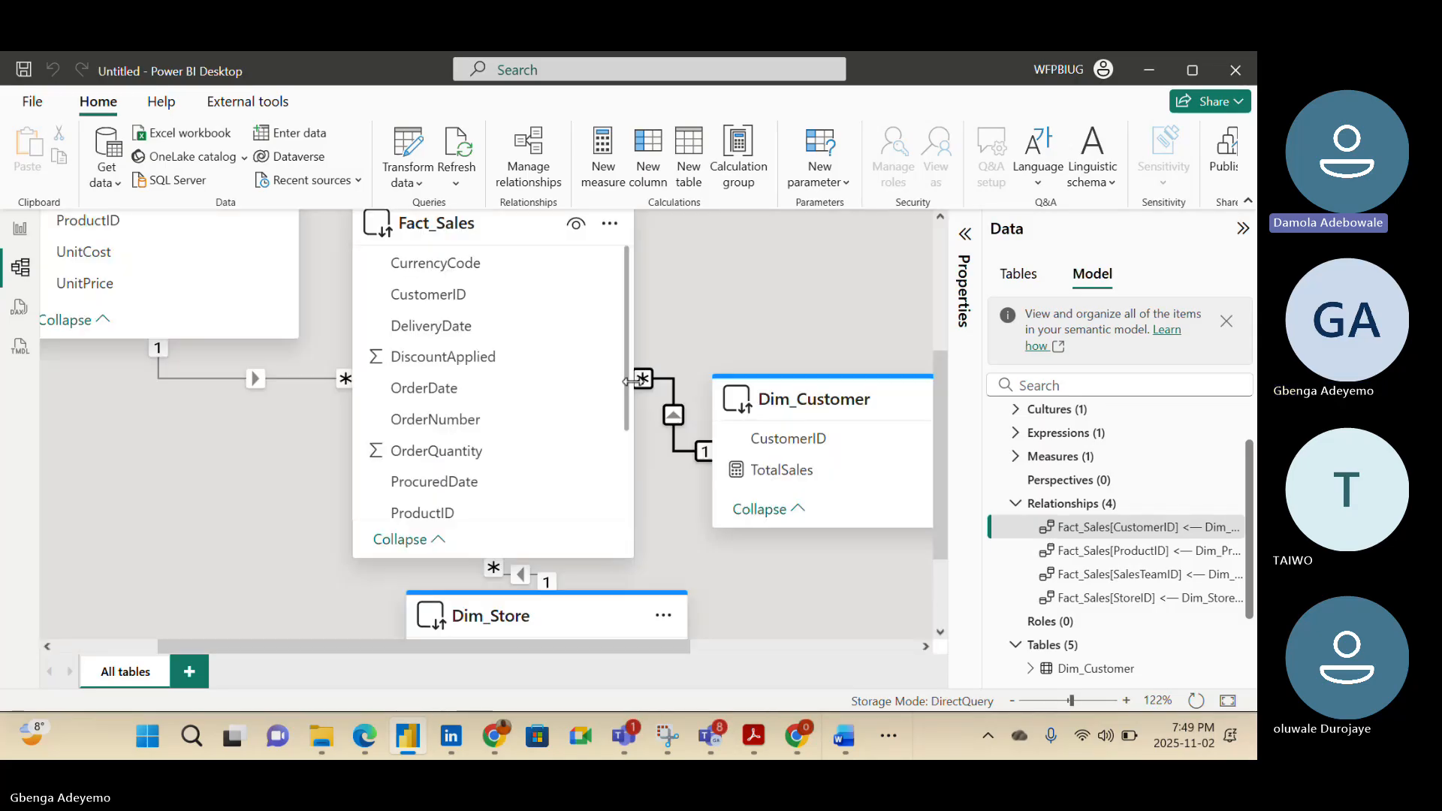
pyautogui.scroll(1, 633, 381)
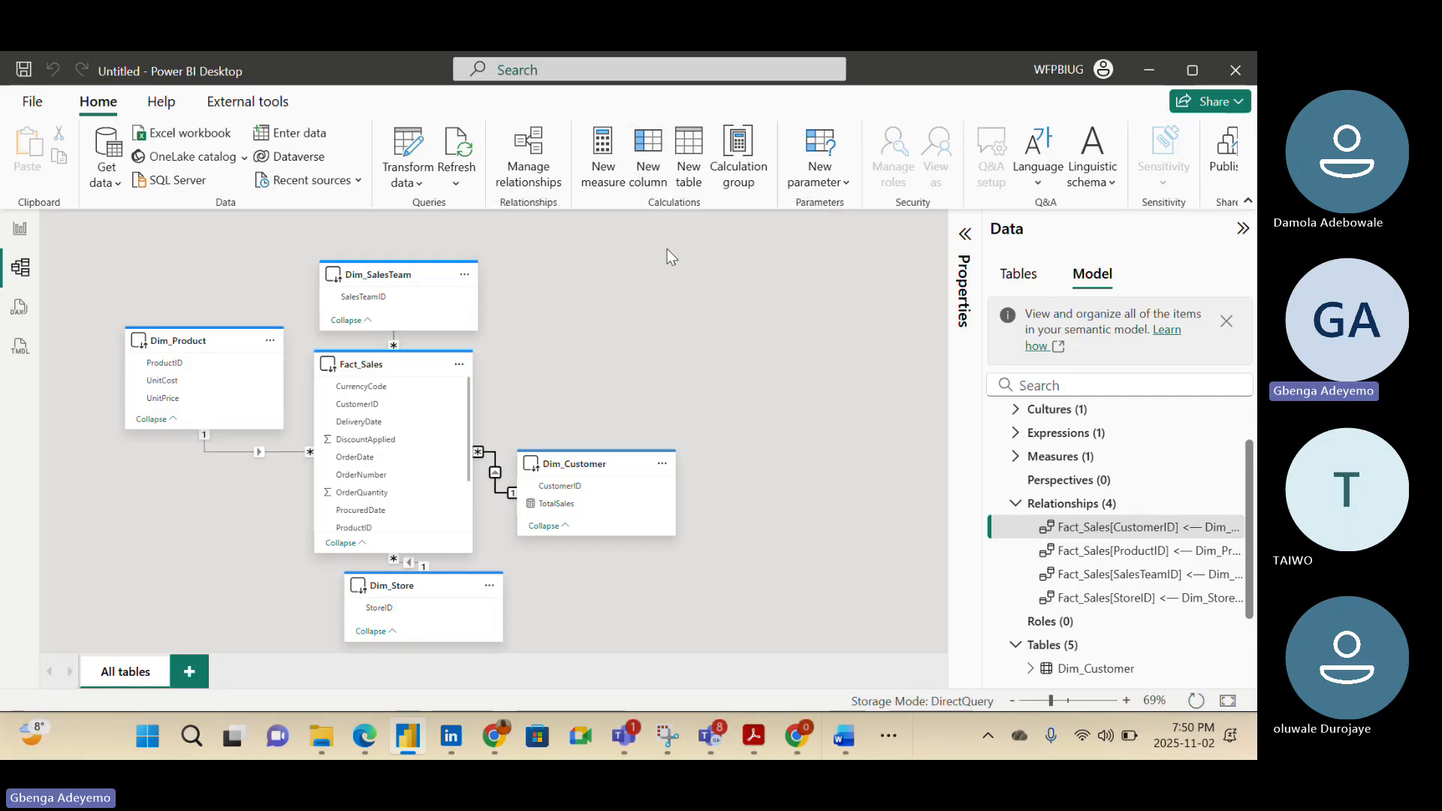
# Try to start a Sales calculated column in the Dim_Customer table, and clear its formula
pyautogui.click(650, 175)
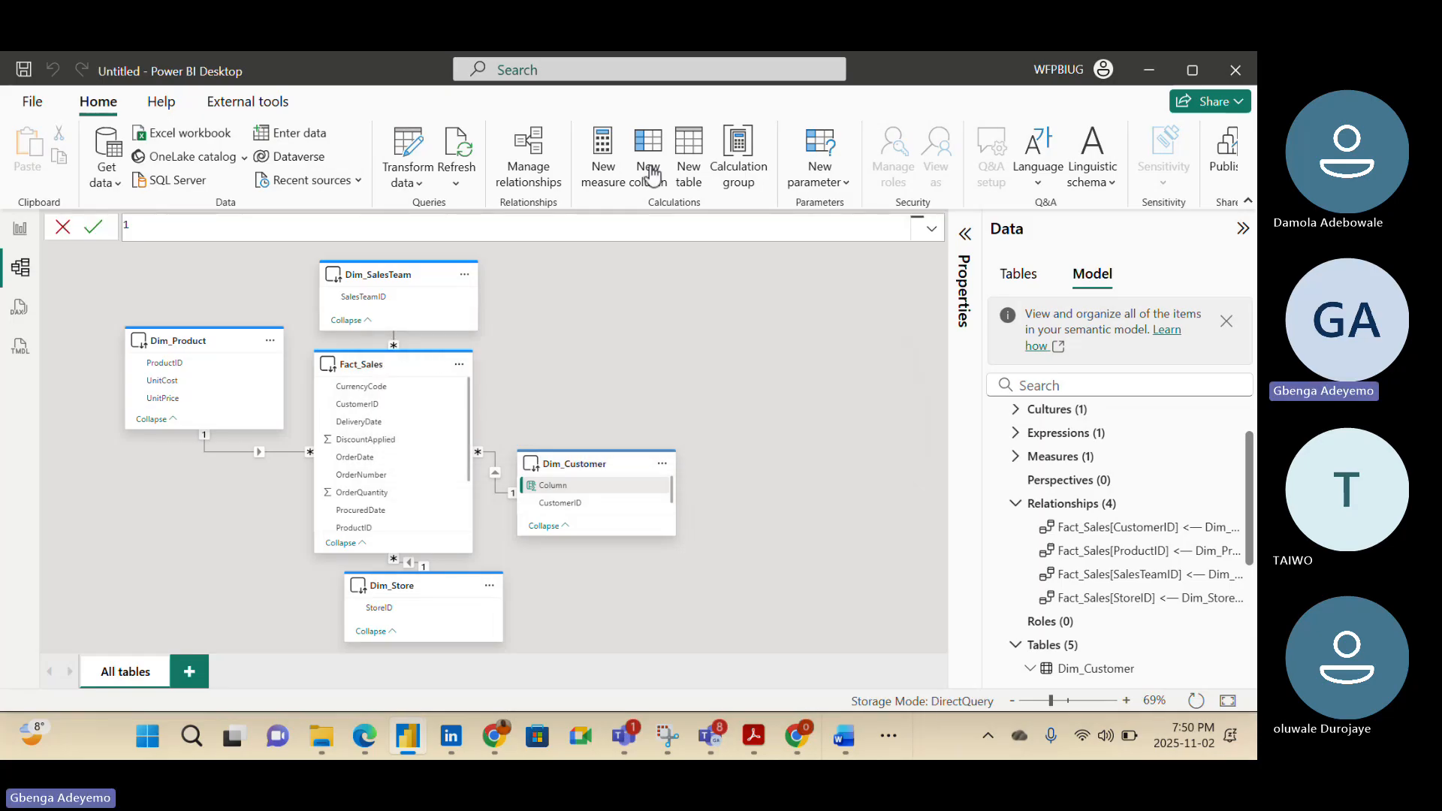
pyautogui.write('Sales')
pyautogui.press('BackSpace')
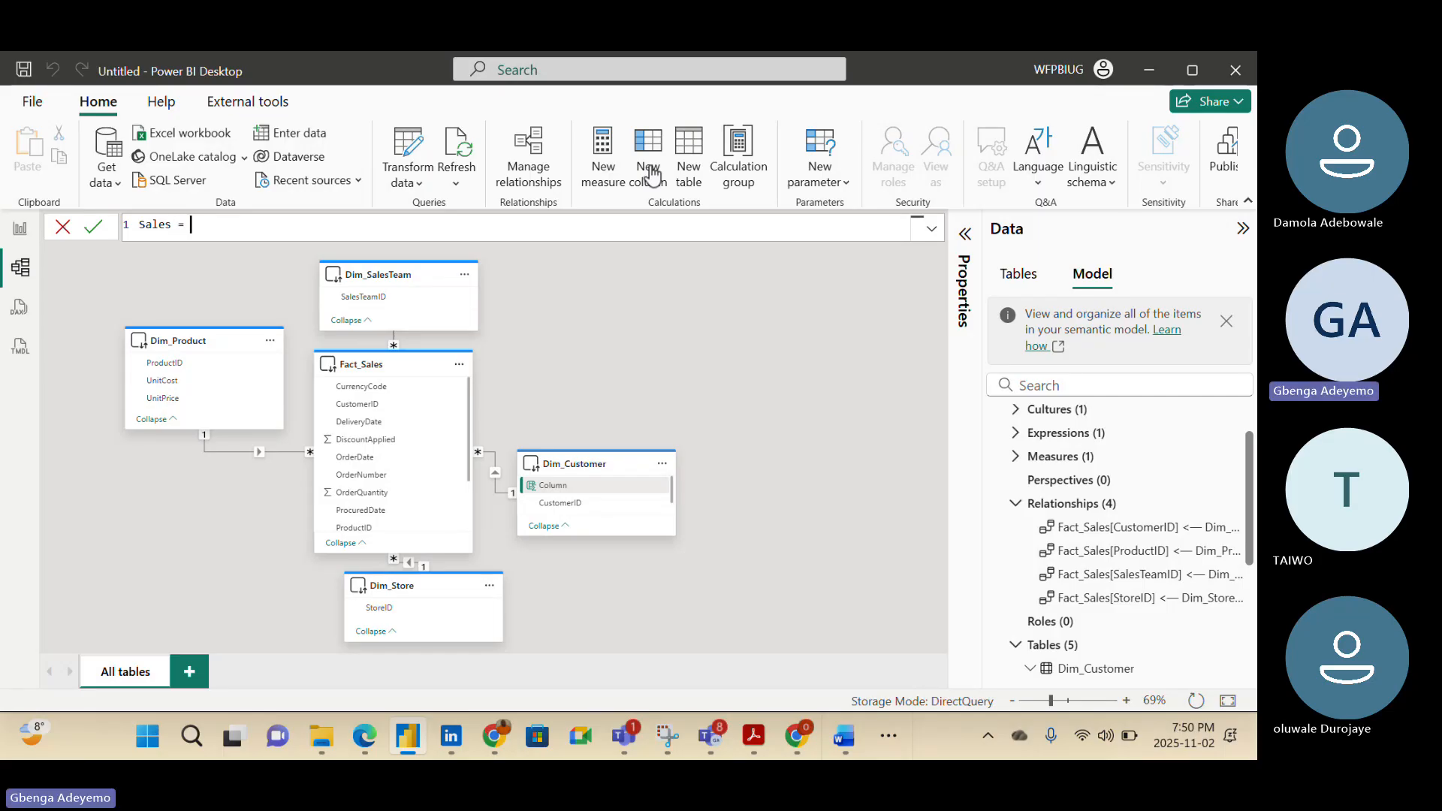
pyautogui.write('= unit')
pyautogui.press('BackSpace')
pyautogui.press('BackSpace')
pyautogui.press('BackSpace')
pyautogui.press('BackSpace')
pyautogui.press('BackSpace')
pyautogui.press('BackSpace')
pyautogui.press('BackSpace')
pyautogui.press('BackSpace')
pyautogui.press('BackSpace')
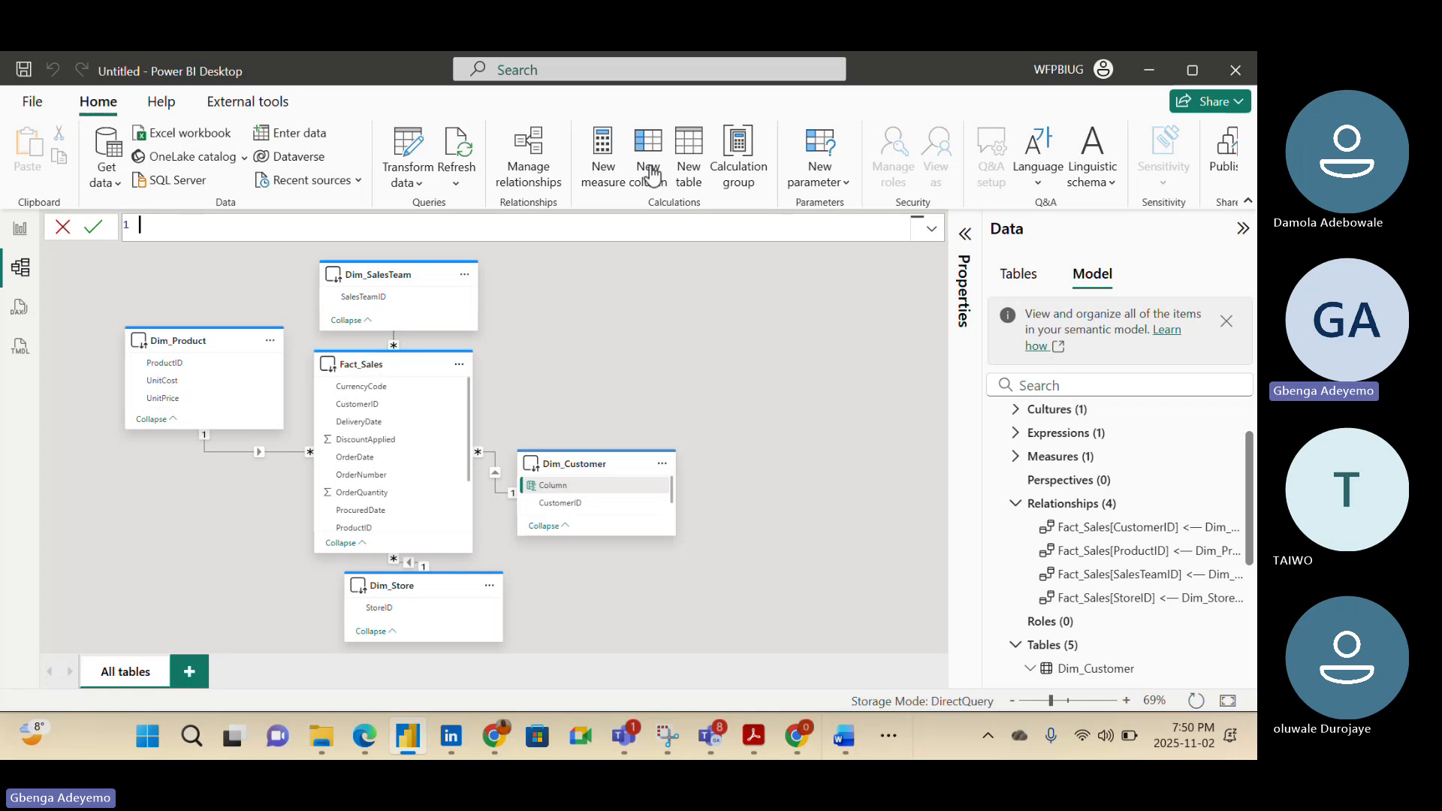
# Try naming the new Dim_Customer calculated column Discount2, and clear the formula
pyautogui.write('D')
pyautogui.write('sco')
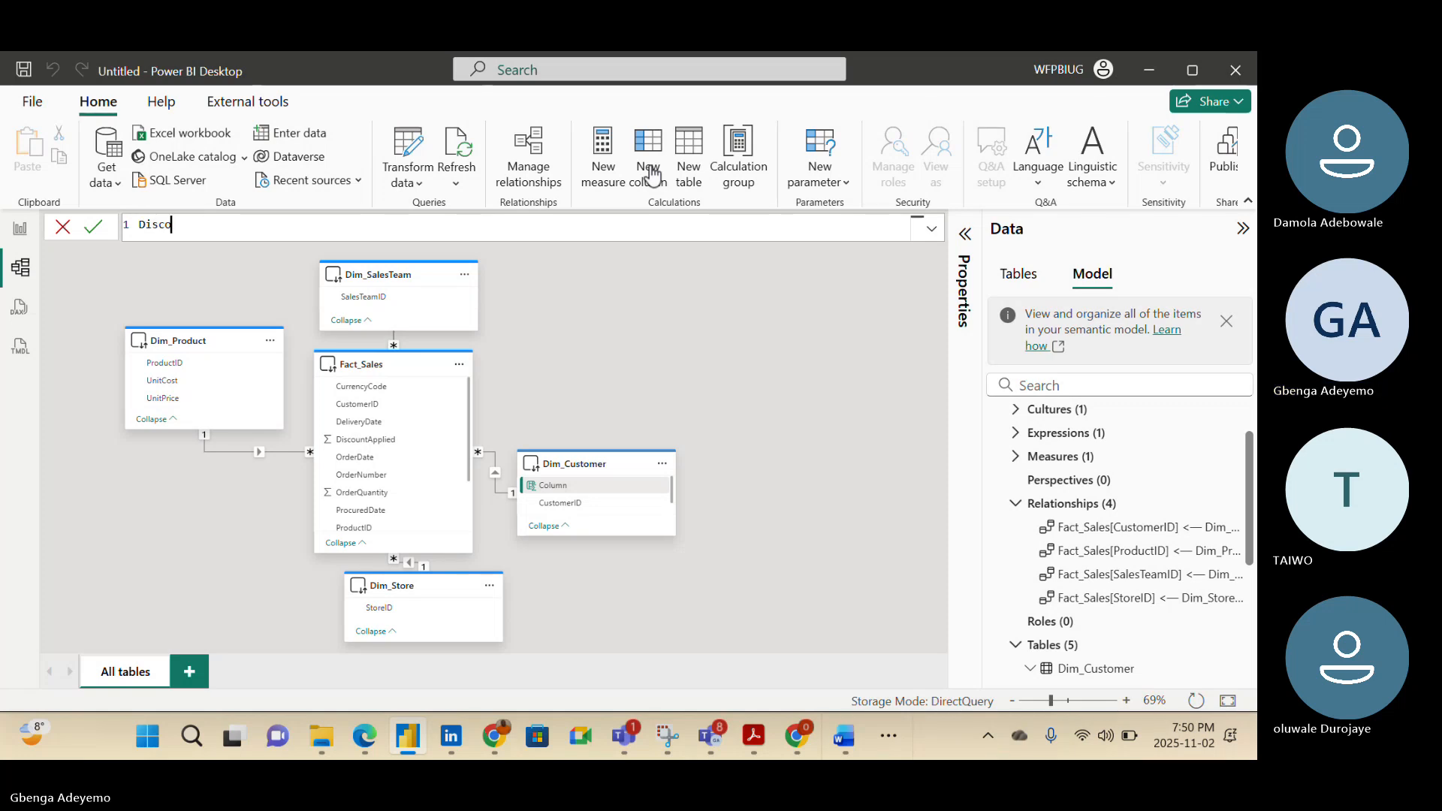
pyautogui.write('unt2 =')
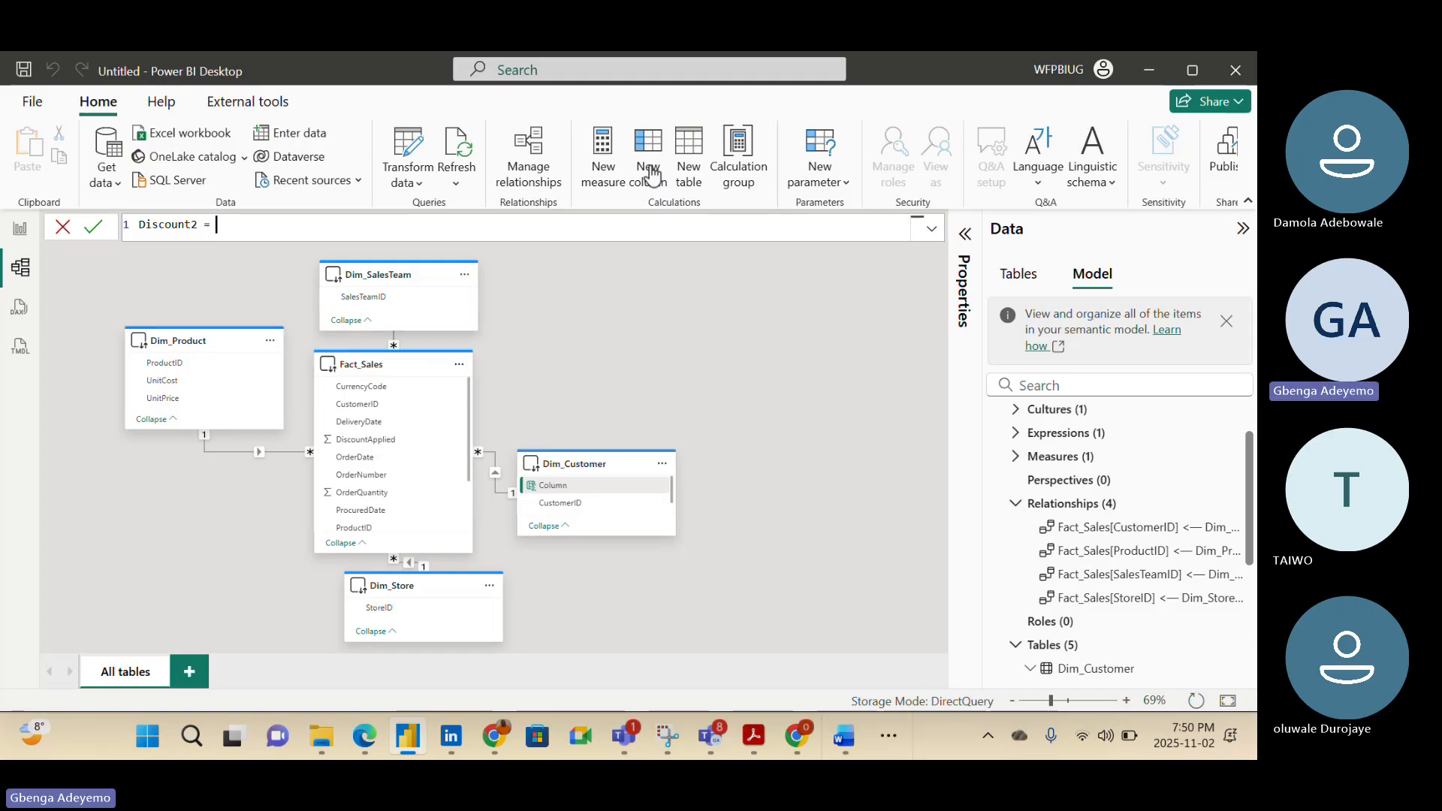
pyautogui.press('BackSpace')
pyautogui.press('BackSpace')
pyautogui.press('BackSpace')
pyautogui.press('BackSpace')
pyautogui.press('BackSpace')
pyautogui.press('BackSpace')
pyautogui.press('BackSpace')
pyautogui.press('BackSpace')
pyautogui.press('BackSpace')
pyautogui.press('BackSpace')
pyautogui.press('BackSpace')
pyautogui.press('BackSpace')
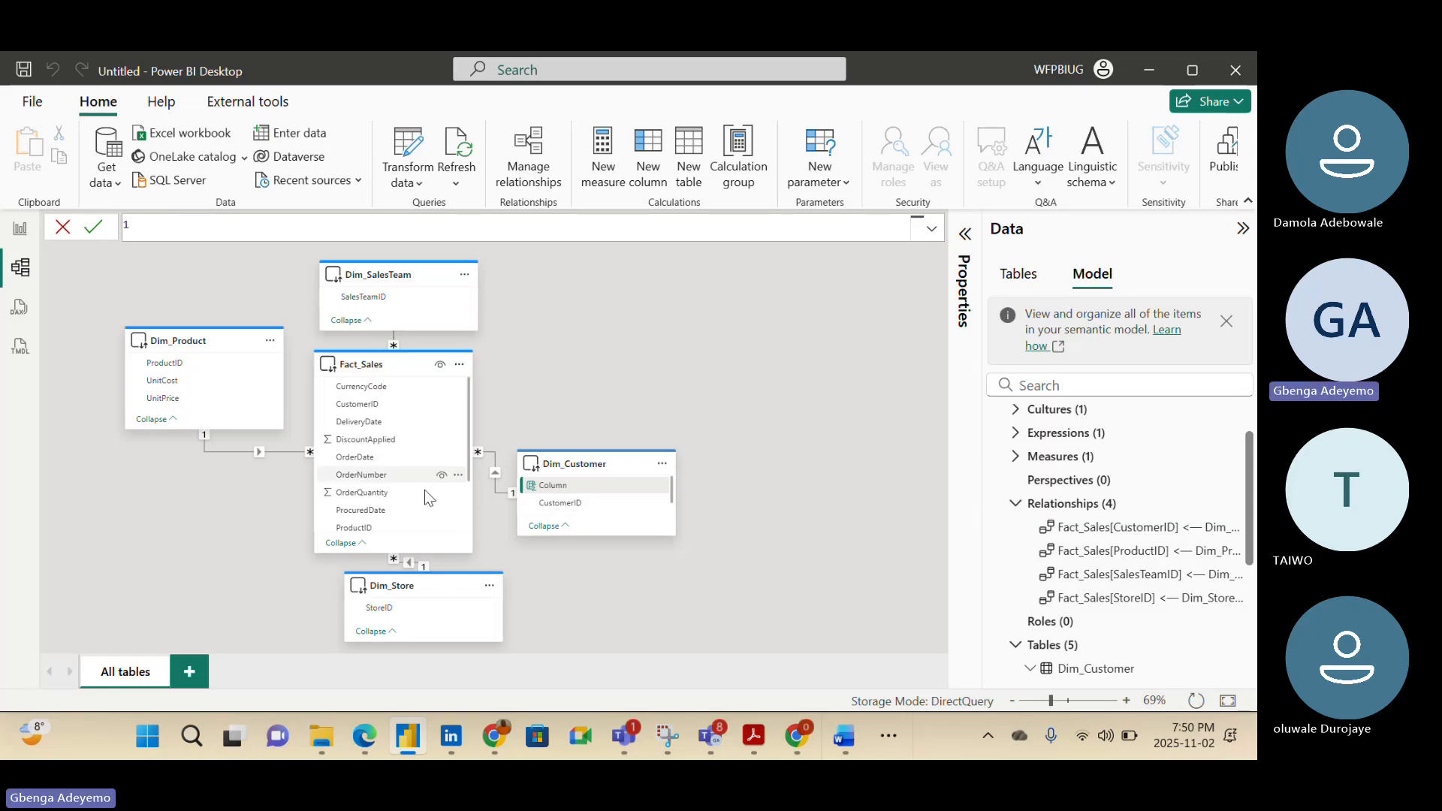
# Begin the new Dim_Customer column's formula as HalfQuantity = 0.5 *
pyautogui.scroll(-2, 425, 490)
pyautogui.scroll(-2, 411, 508)
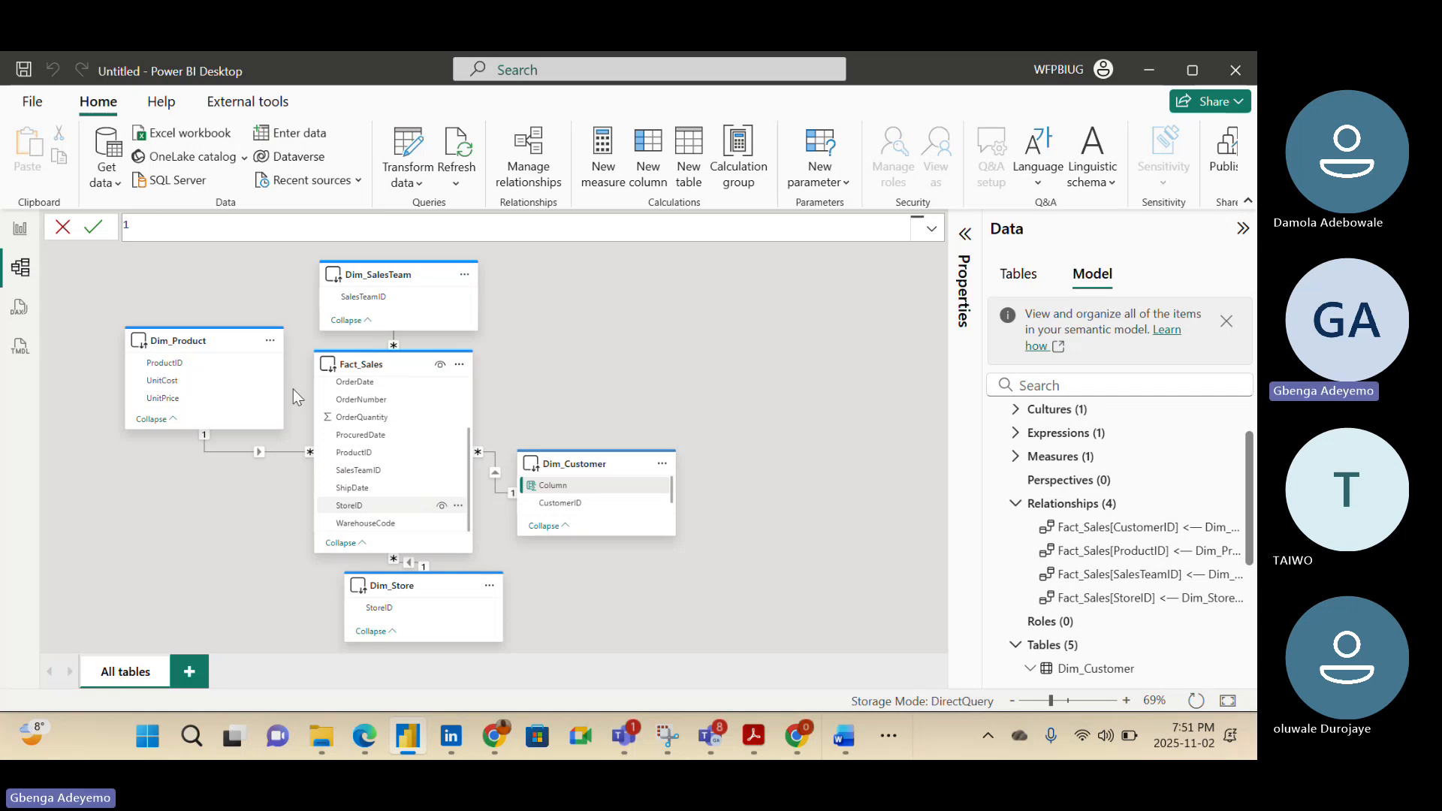
pyautogui.write('Ha')
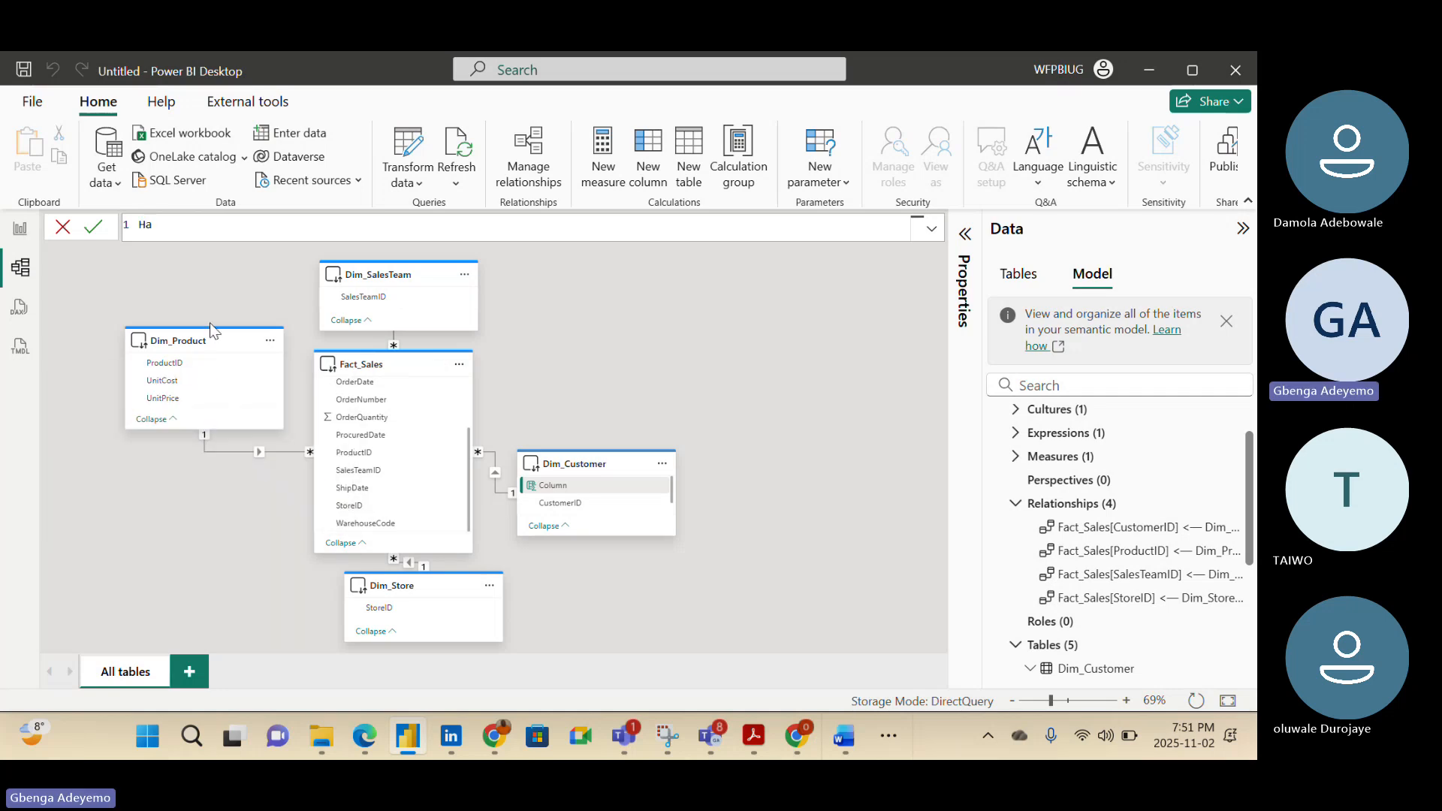
pyautogui.write('lfQuantity ')
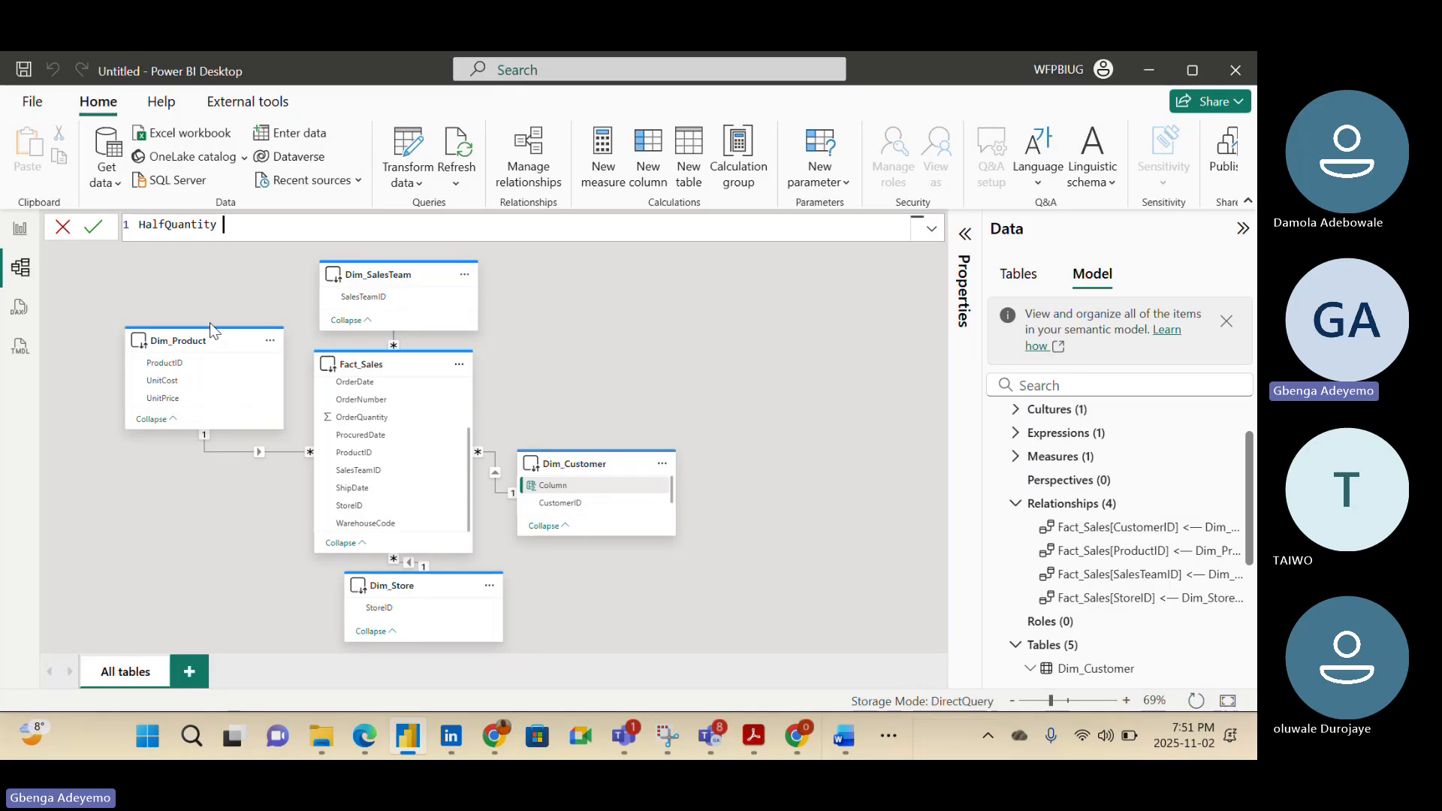
pyautogui.write('= 50%')
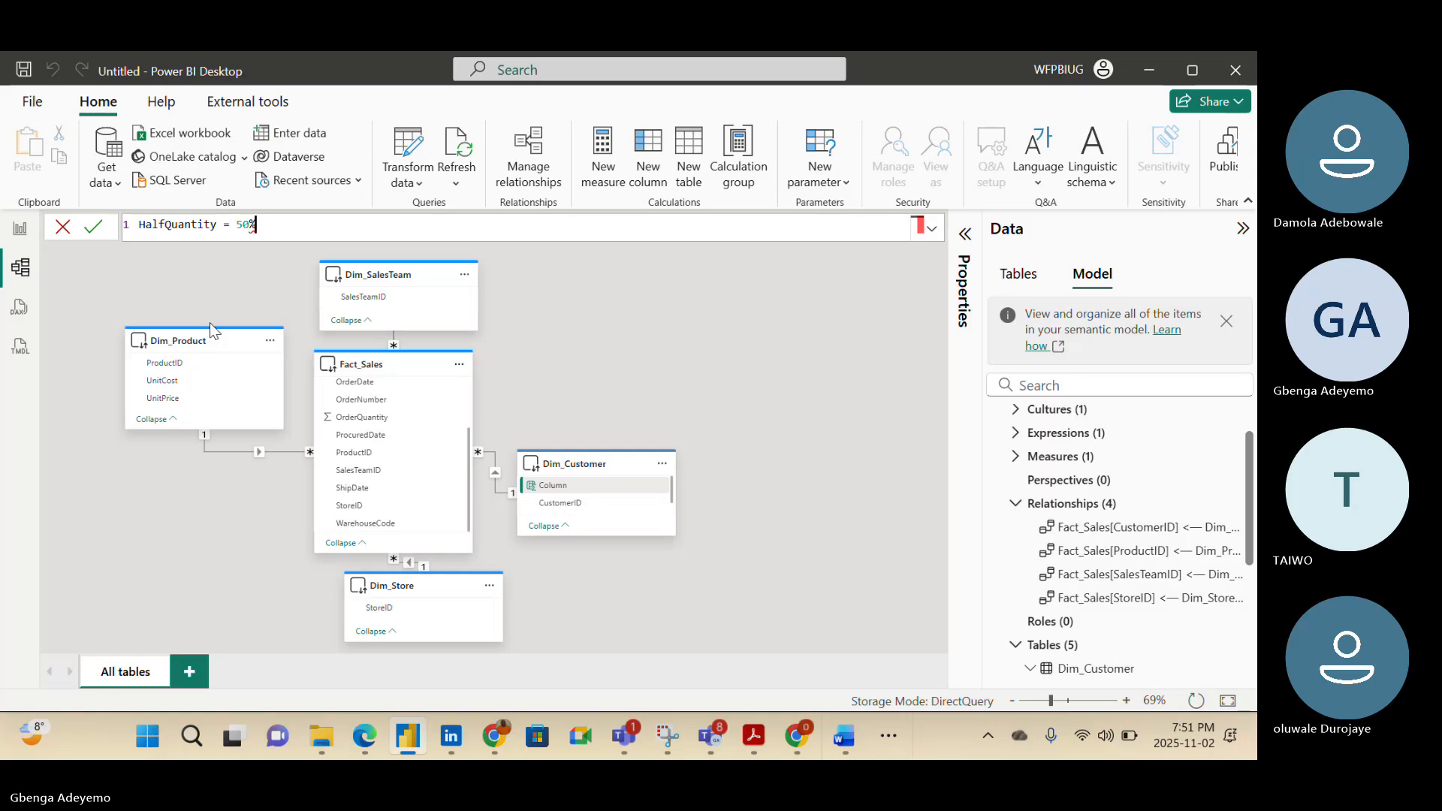
pyautogui.press('BackSpace')
pyautogui.press('BackSpace')
pyautogui.press('BackSpace')
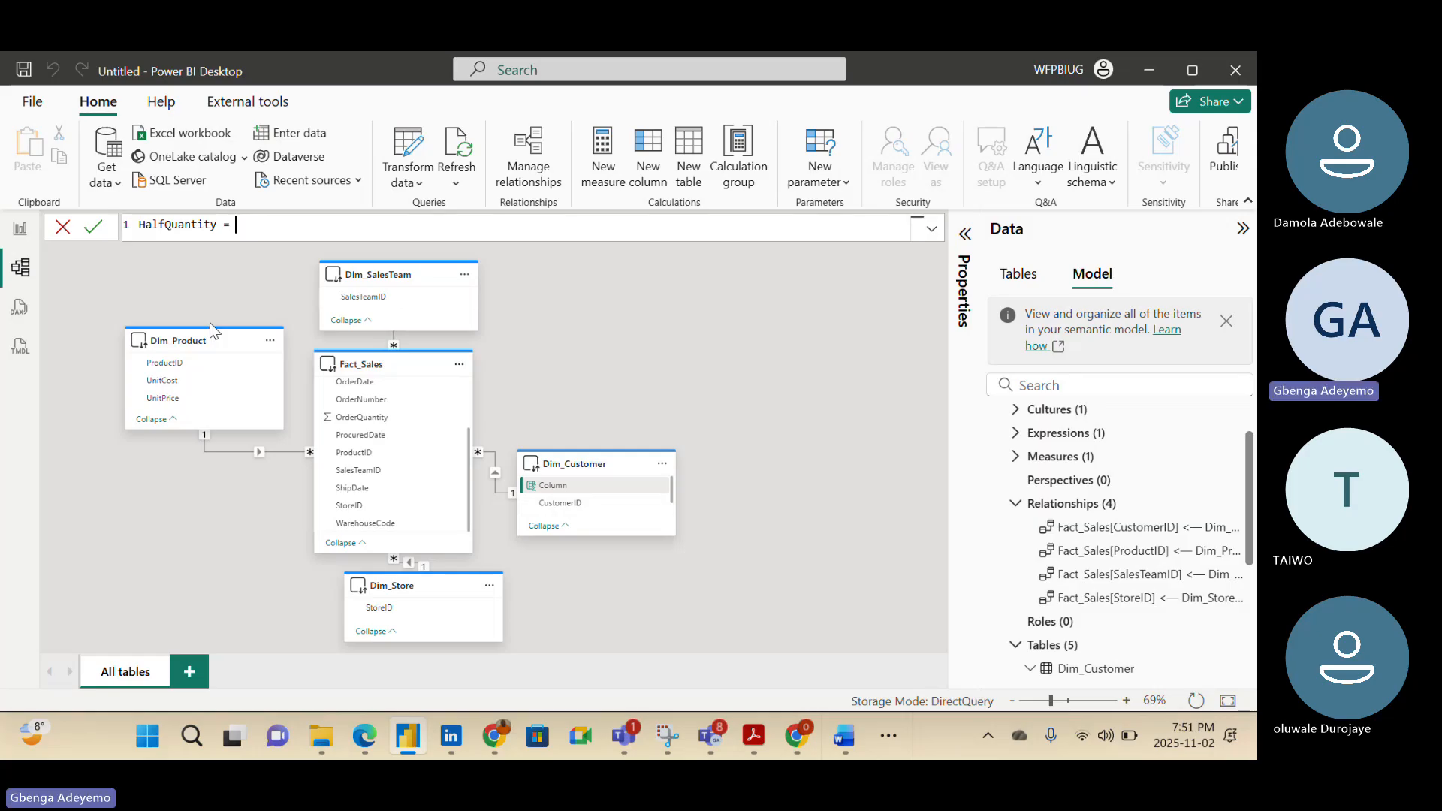
pyautogui.write('0.5 ')
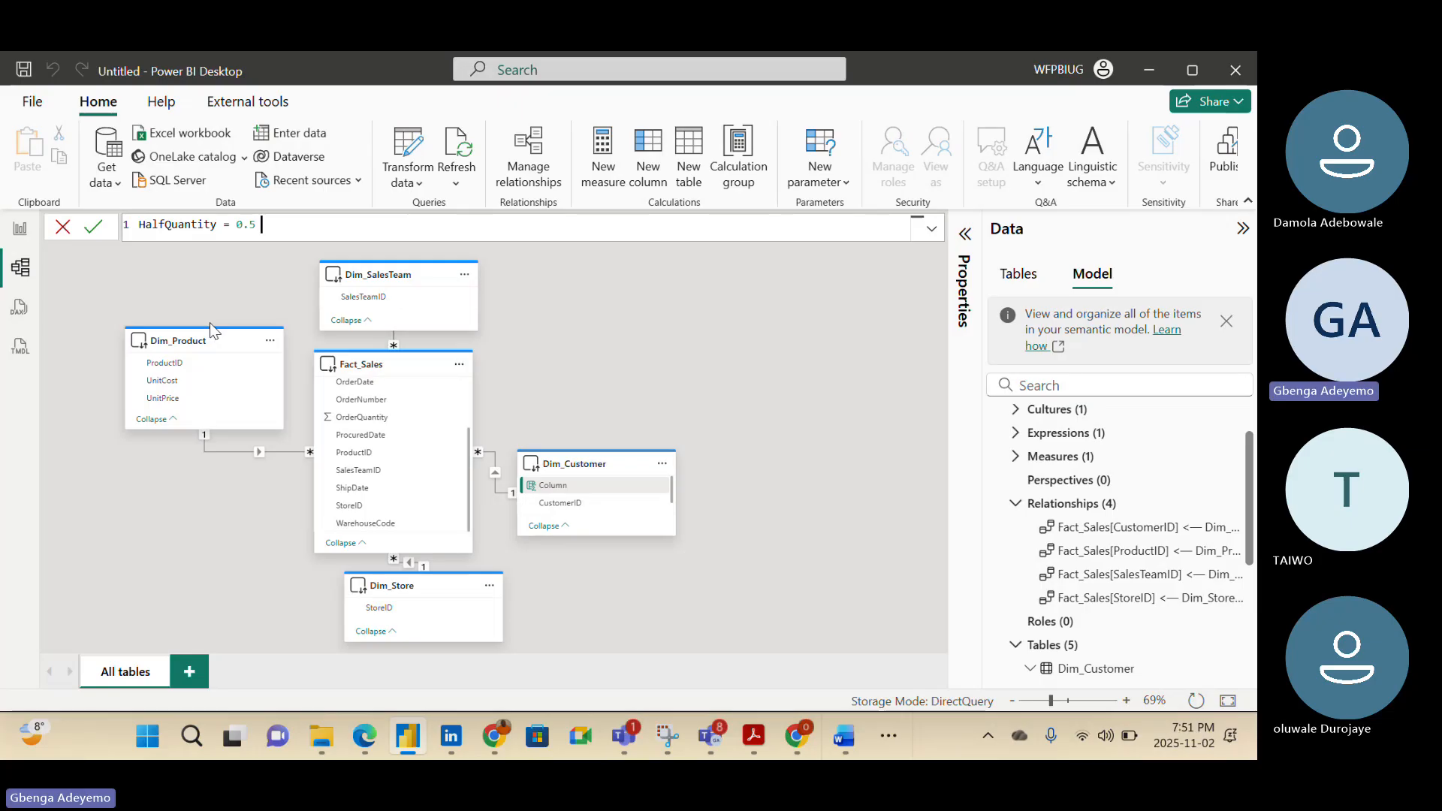
pyautogui.write('* ')
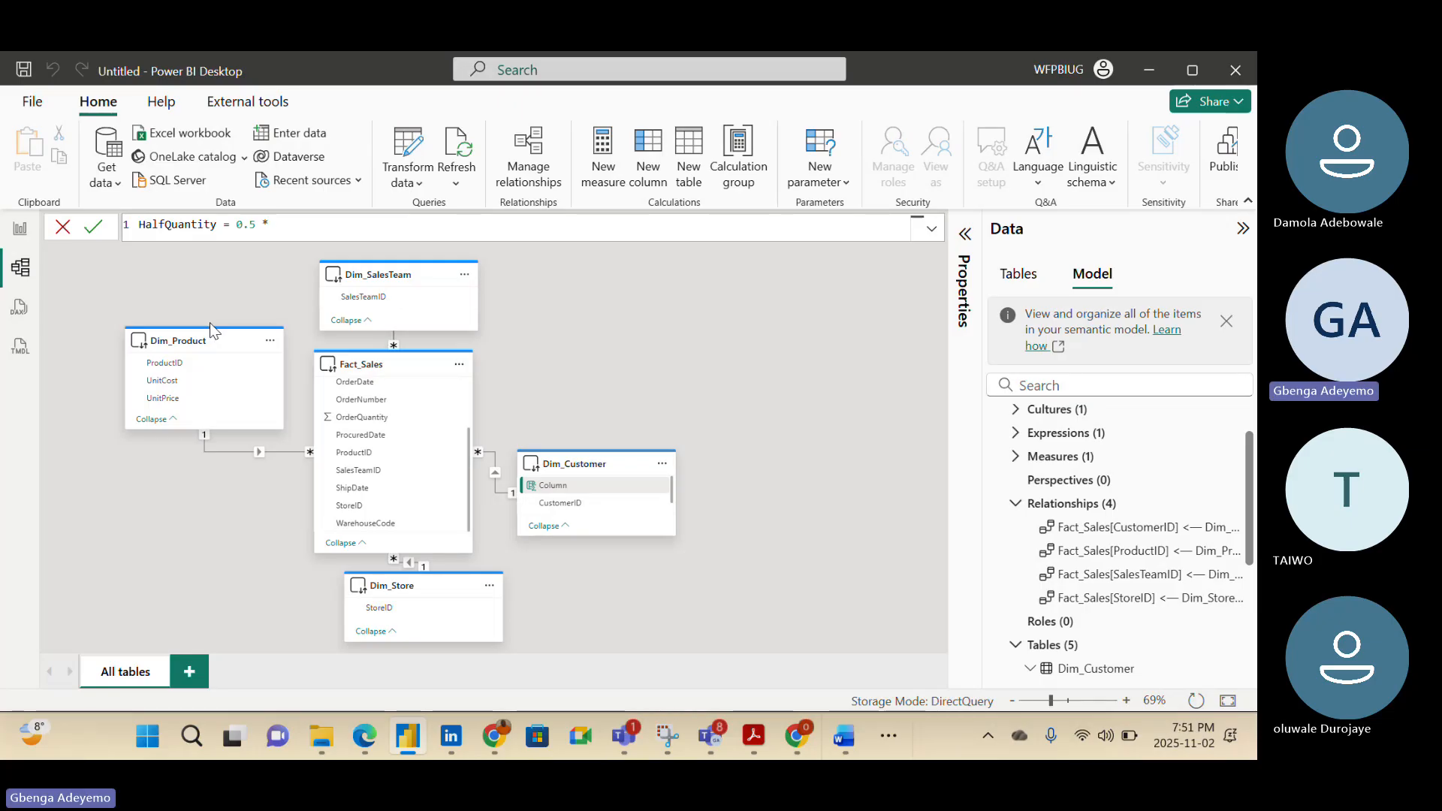
# Try to reference the Fact_Sales order quantity in the HalfQuantity formula, and discard the new Dim_Customer column
pyautogui.write('order')
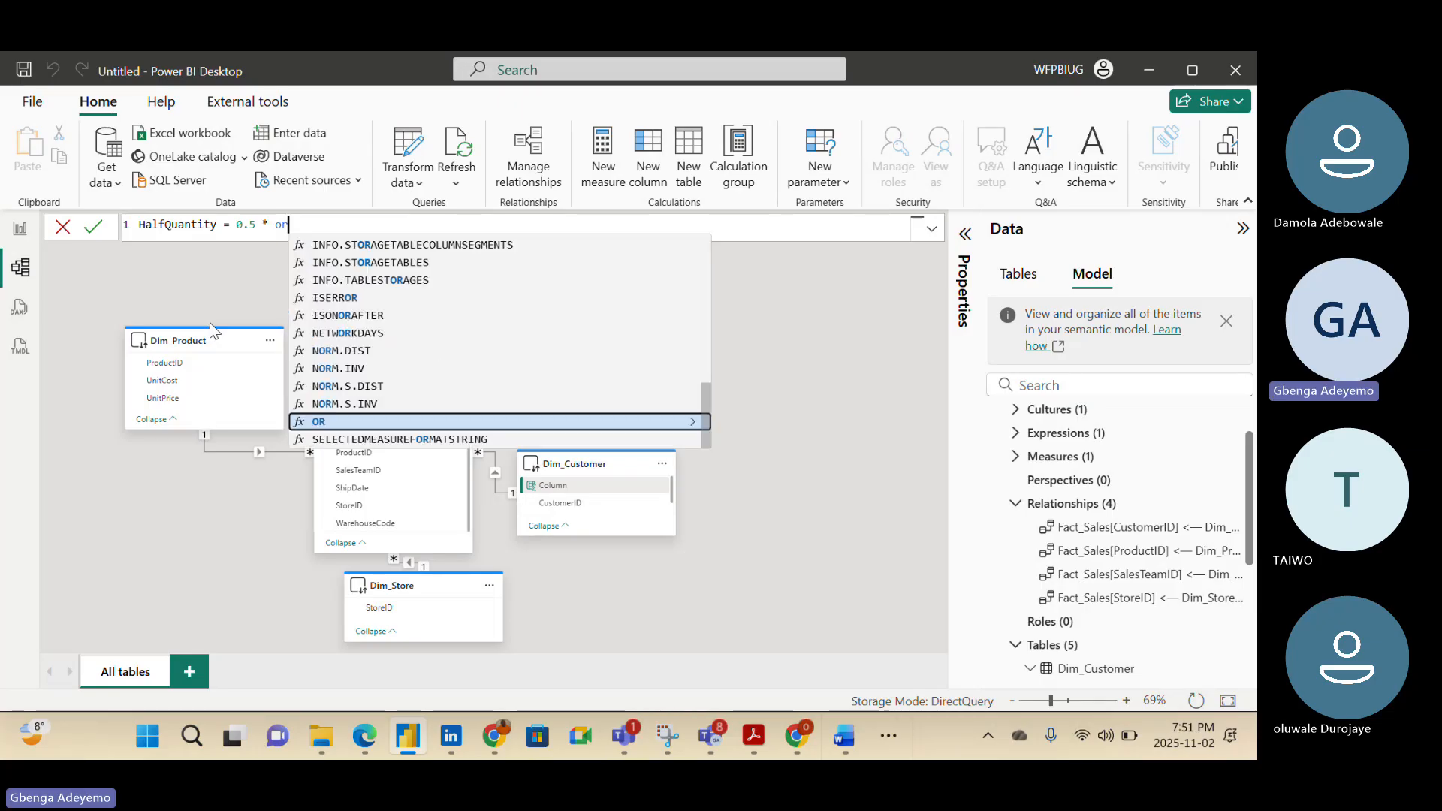
pyautogui.press('BackSpace')
pyautogui.press('BackSpace')
pyautogui.press('BackSpace')
pyautogui.press('BackSpace')
pyautogui.press('BackSpace')
pyautogui.write('o')
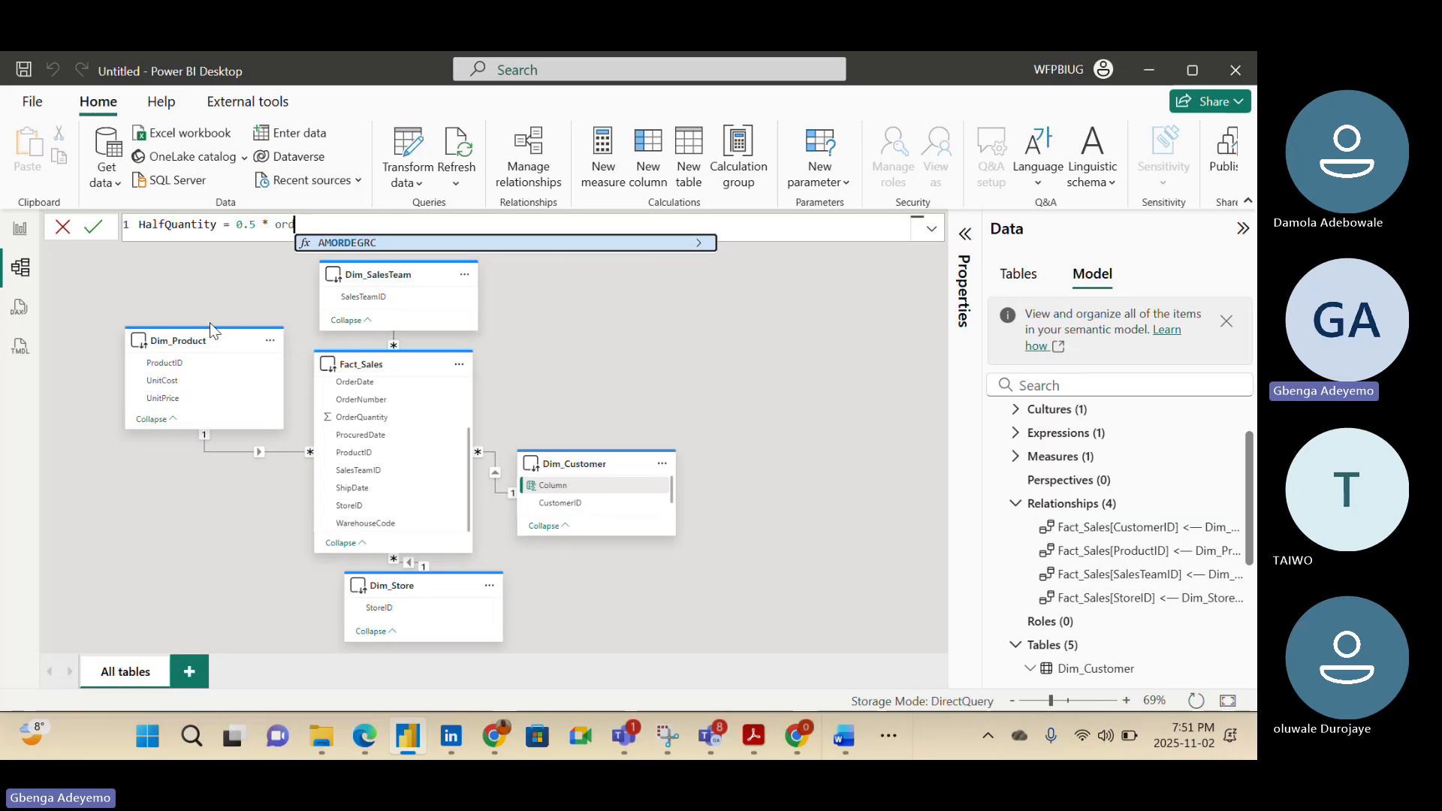
pyautogui.press('BackSpace')
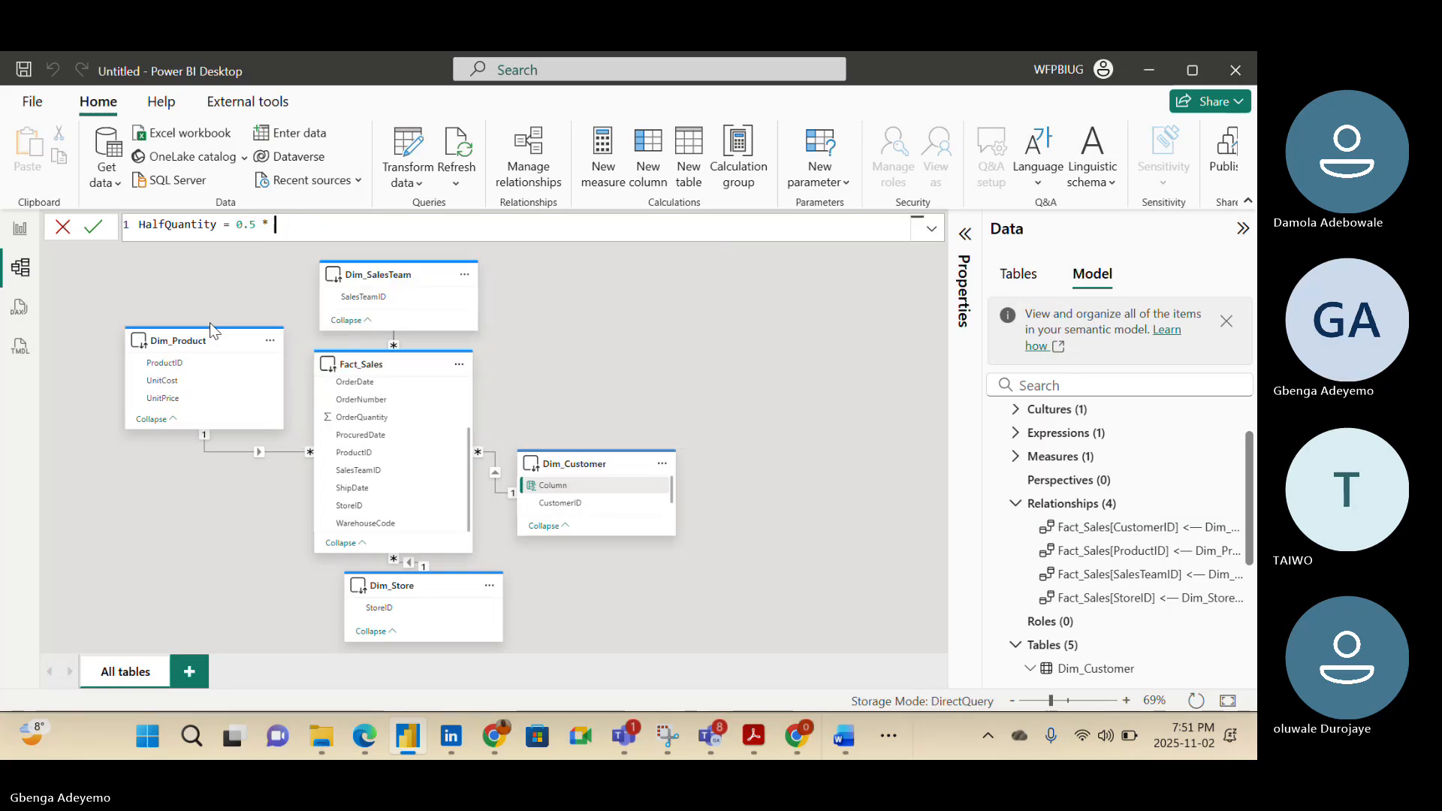
pyautogui.write('sa')
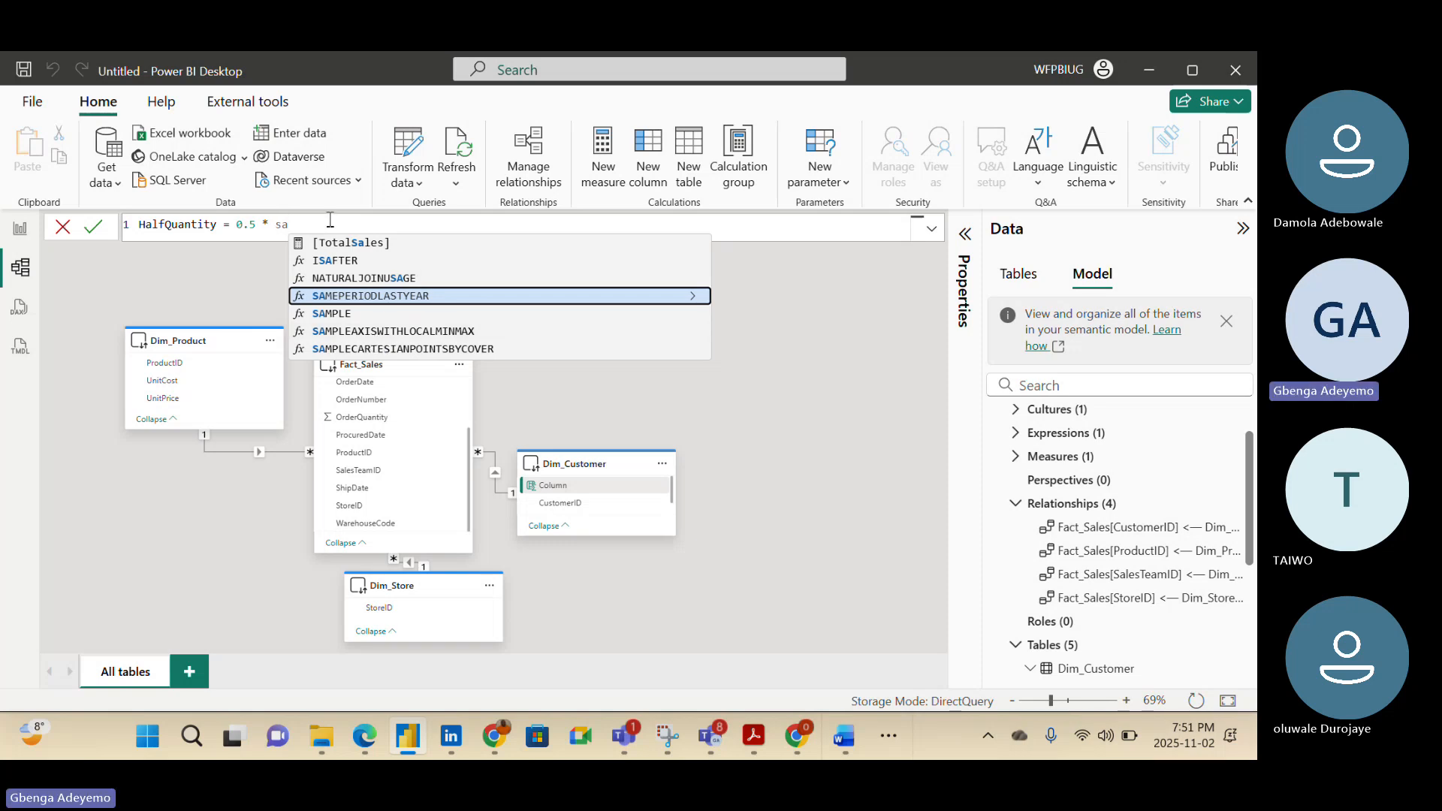
pyautogui.press('BackSpace')
pyautogui.press('BackSpace')
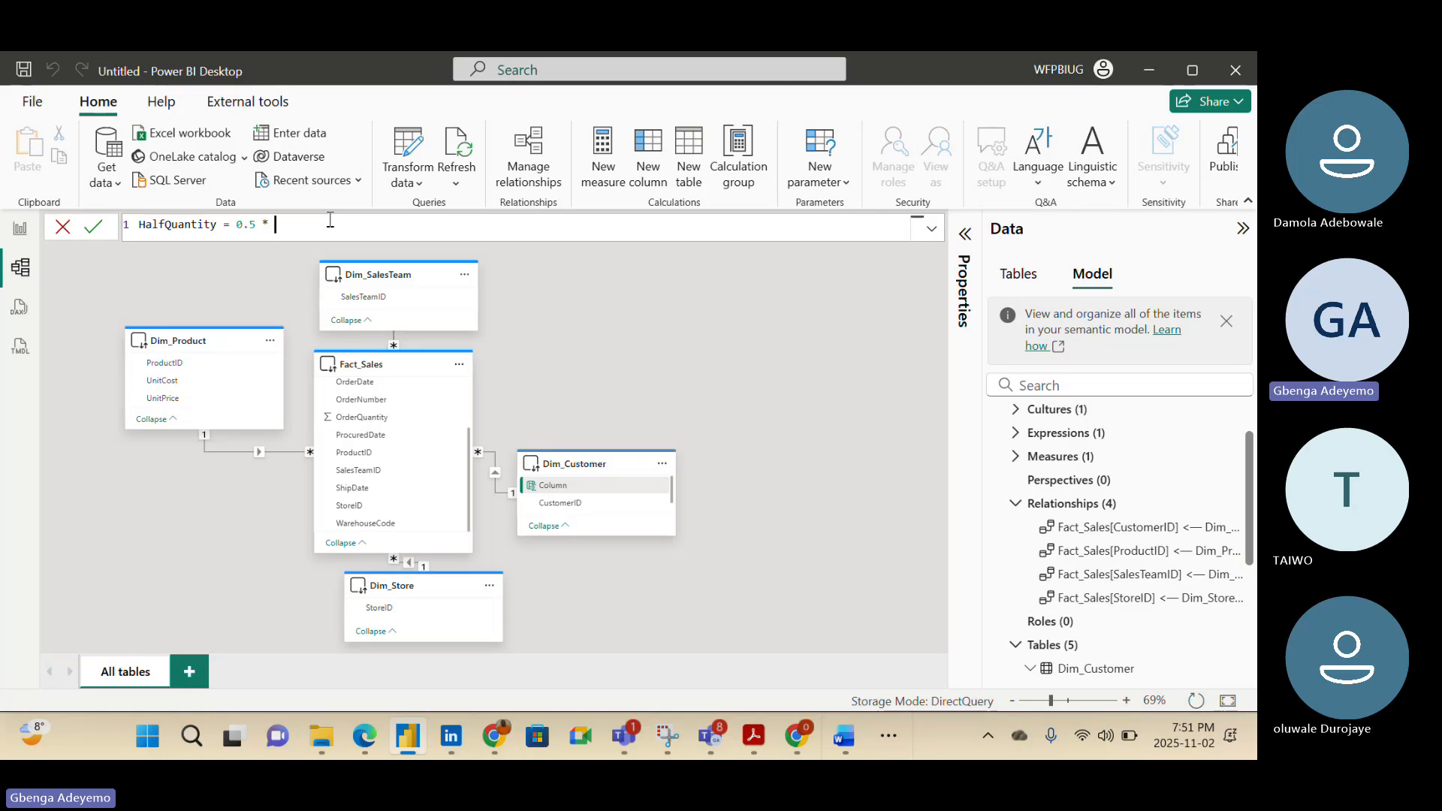
pyautogui.write('Fa')
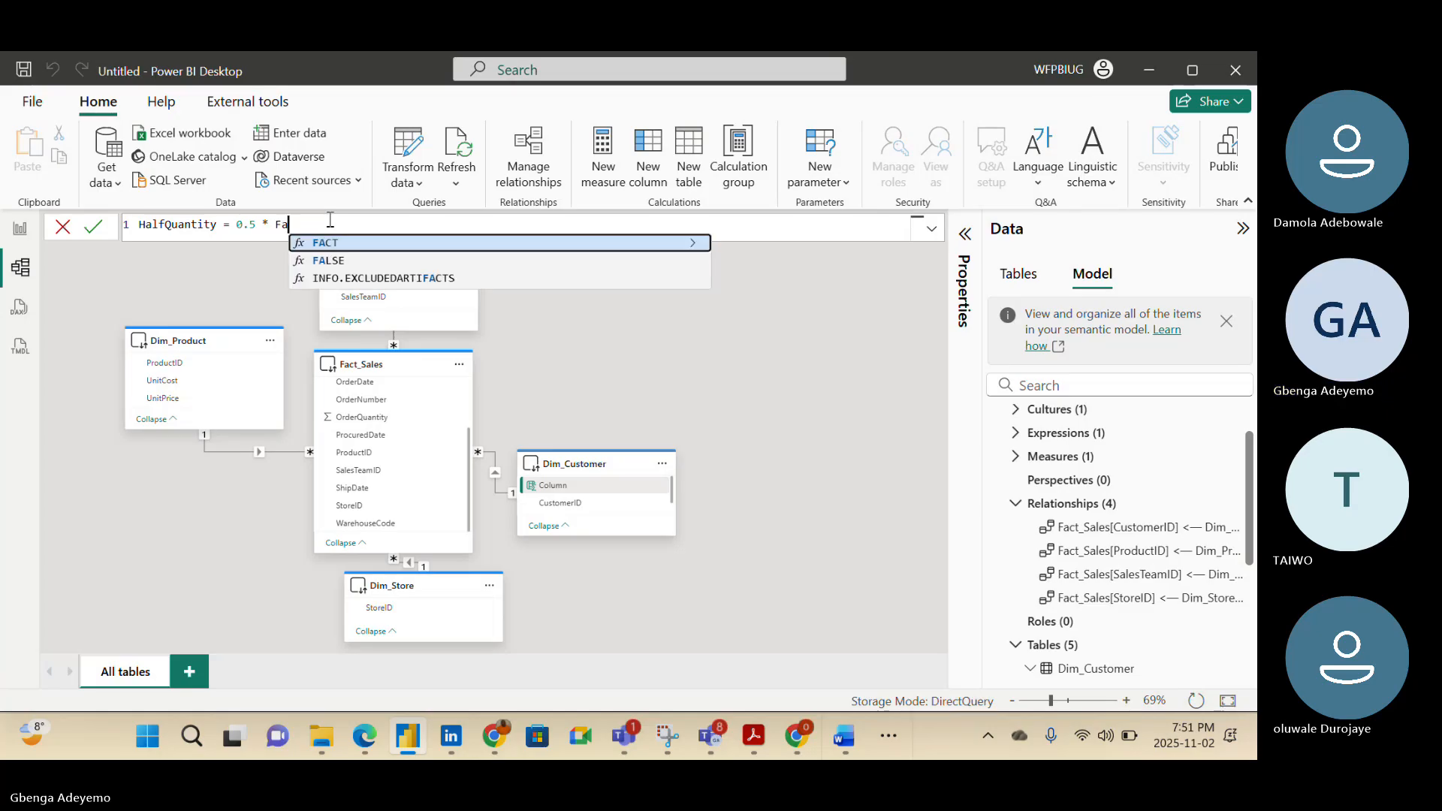
pyautogui.press('BackSpace')
pyautogui.press('BackSpace')
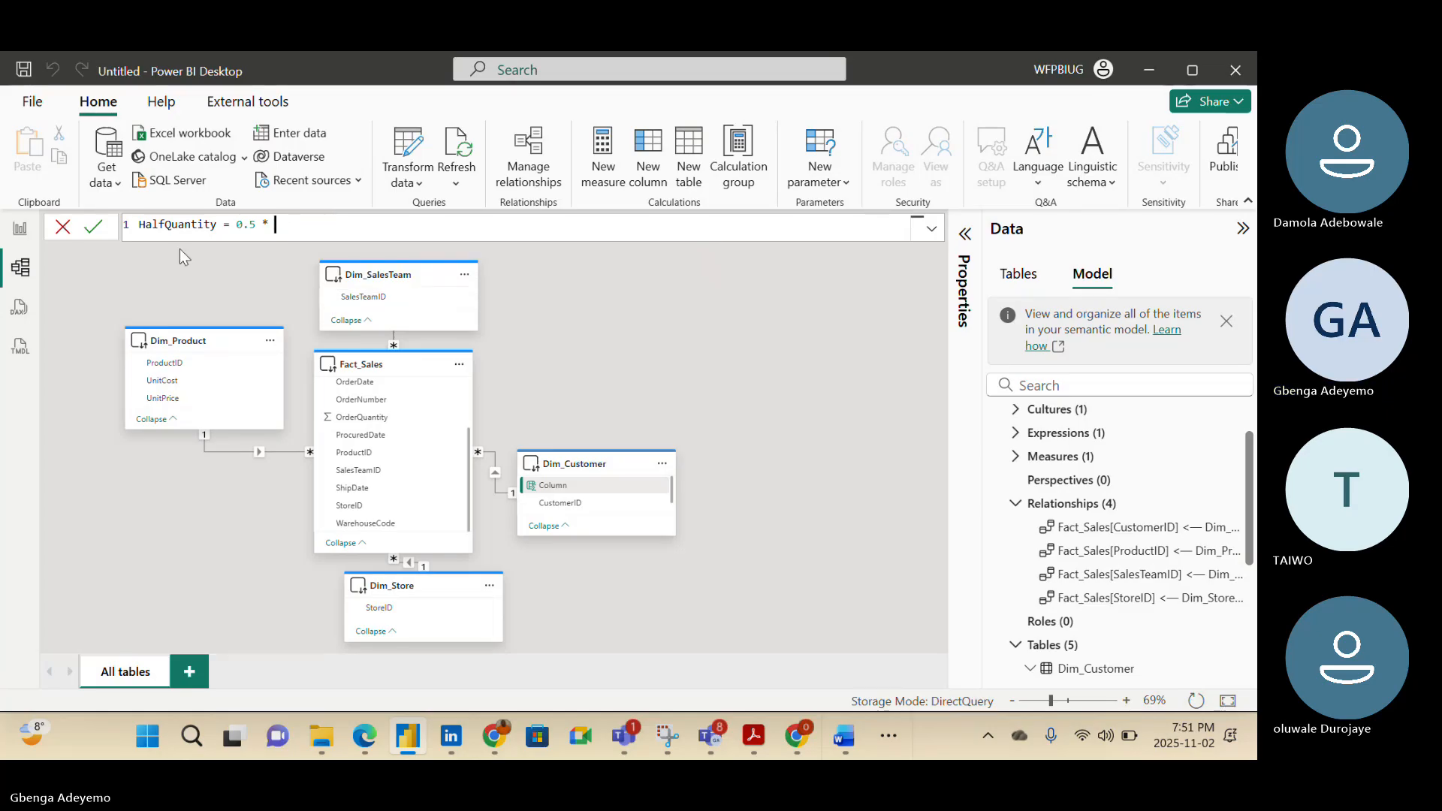
pyautogui.click(61, 232)
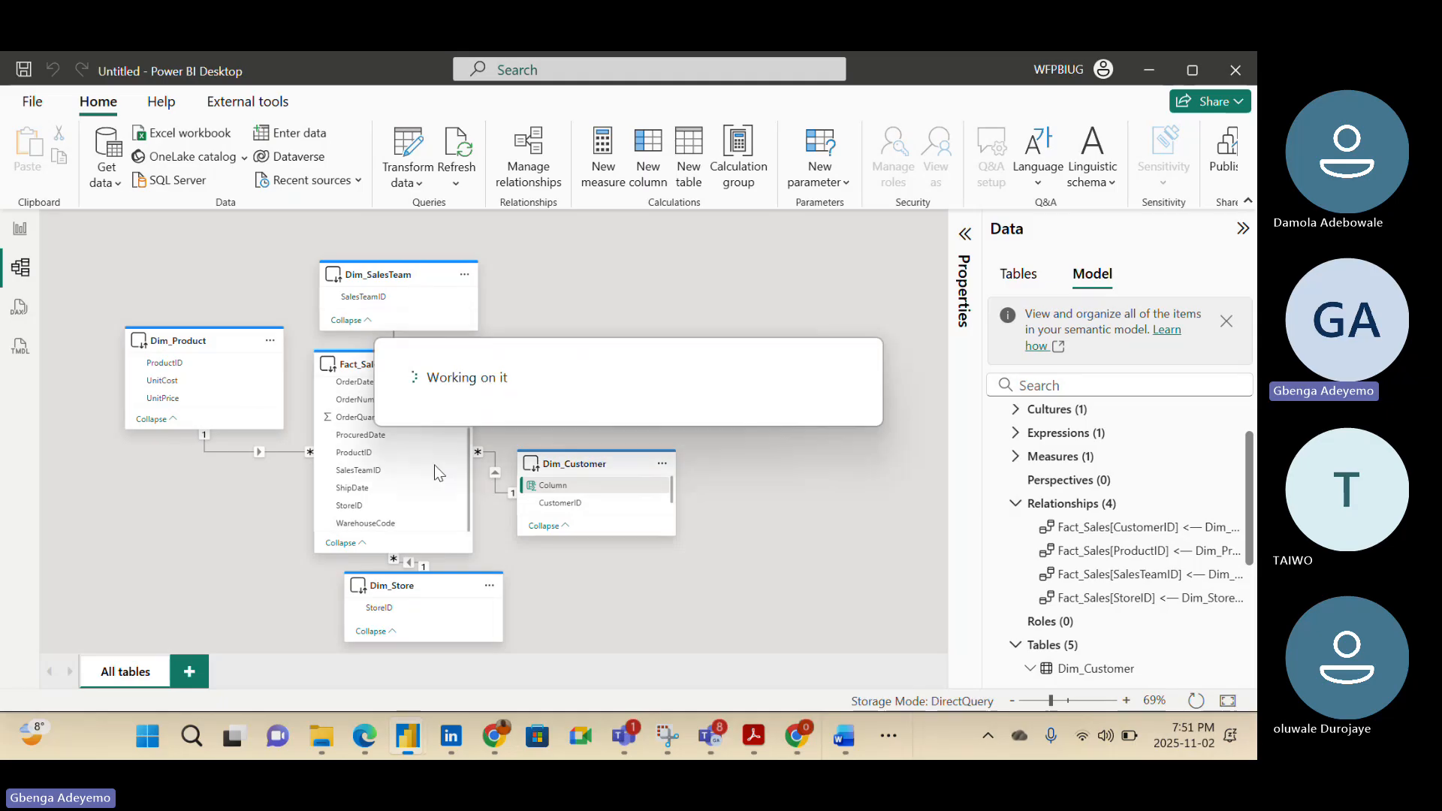
# Add a calculated column to Fact_Sales with the formula HalfQuanity = 0.5 * Fact_Sales[OrderQuantity]
pyautogui.click(349, 364)
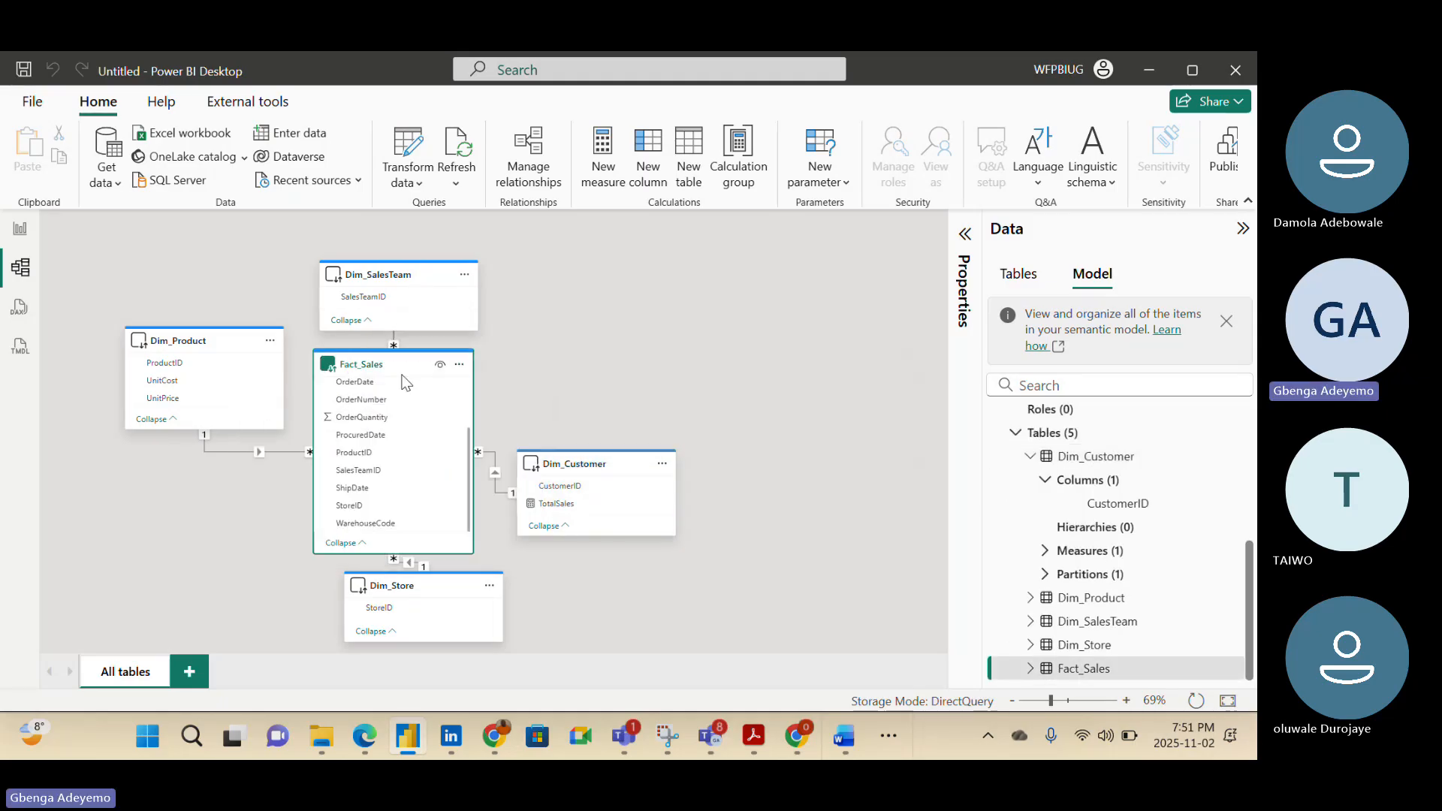
pyautogui.click(650, 167)
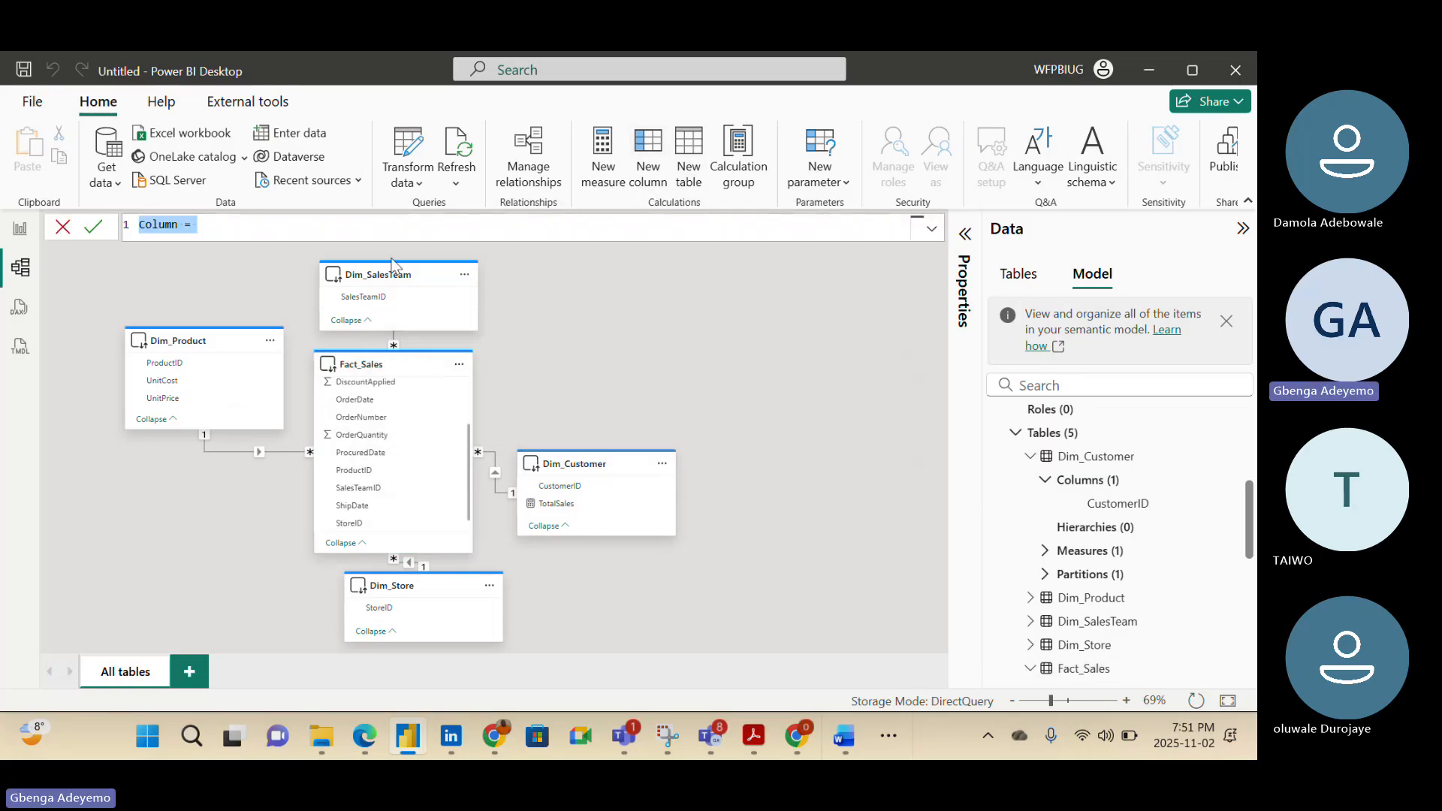
pyautogui.write('Half')
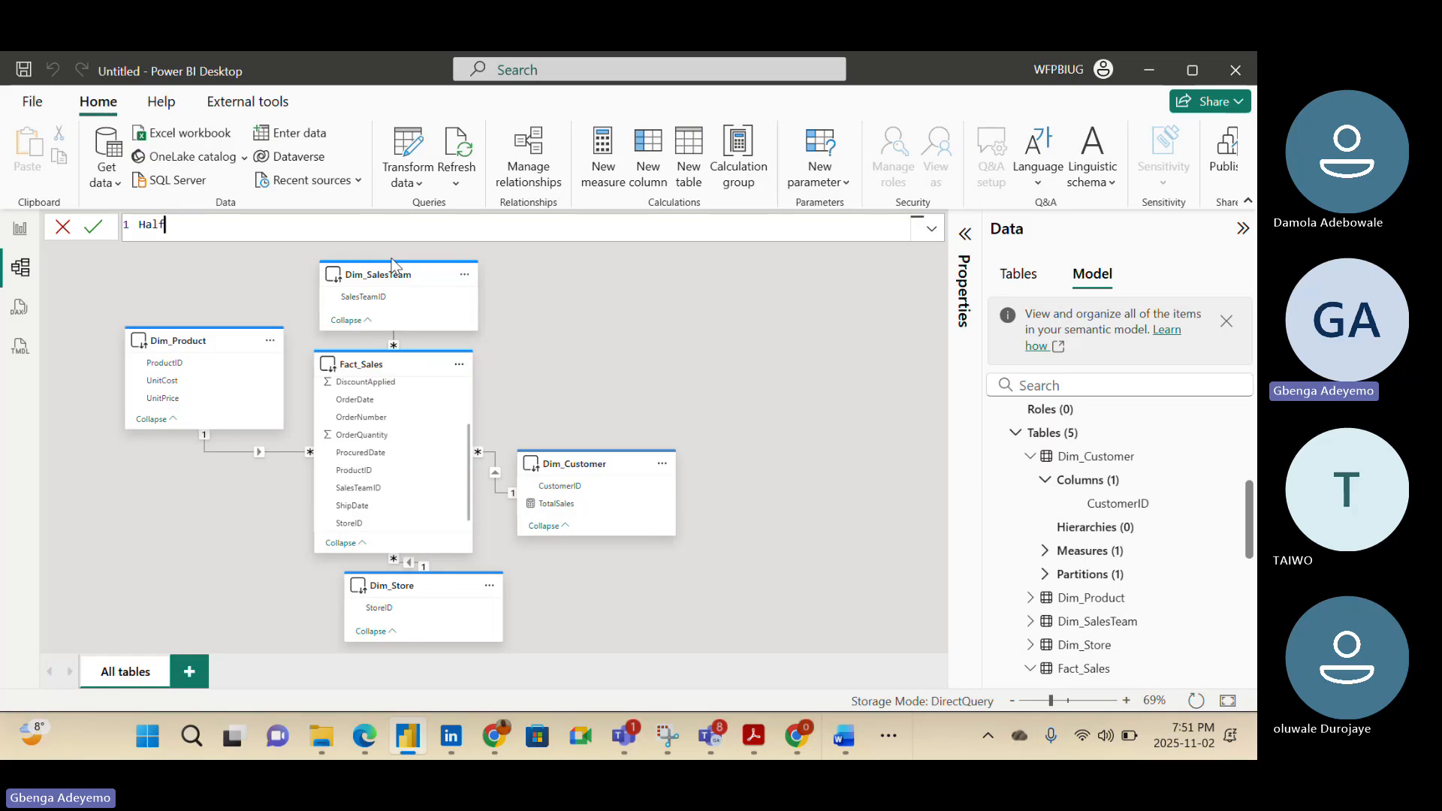
pyautogui.write('Quanity')
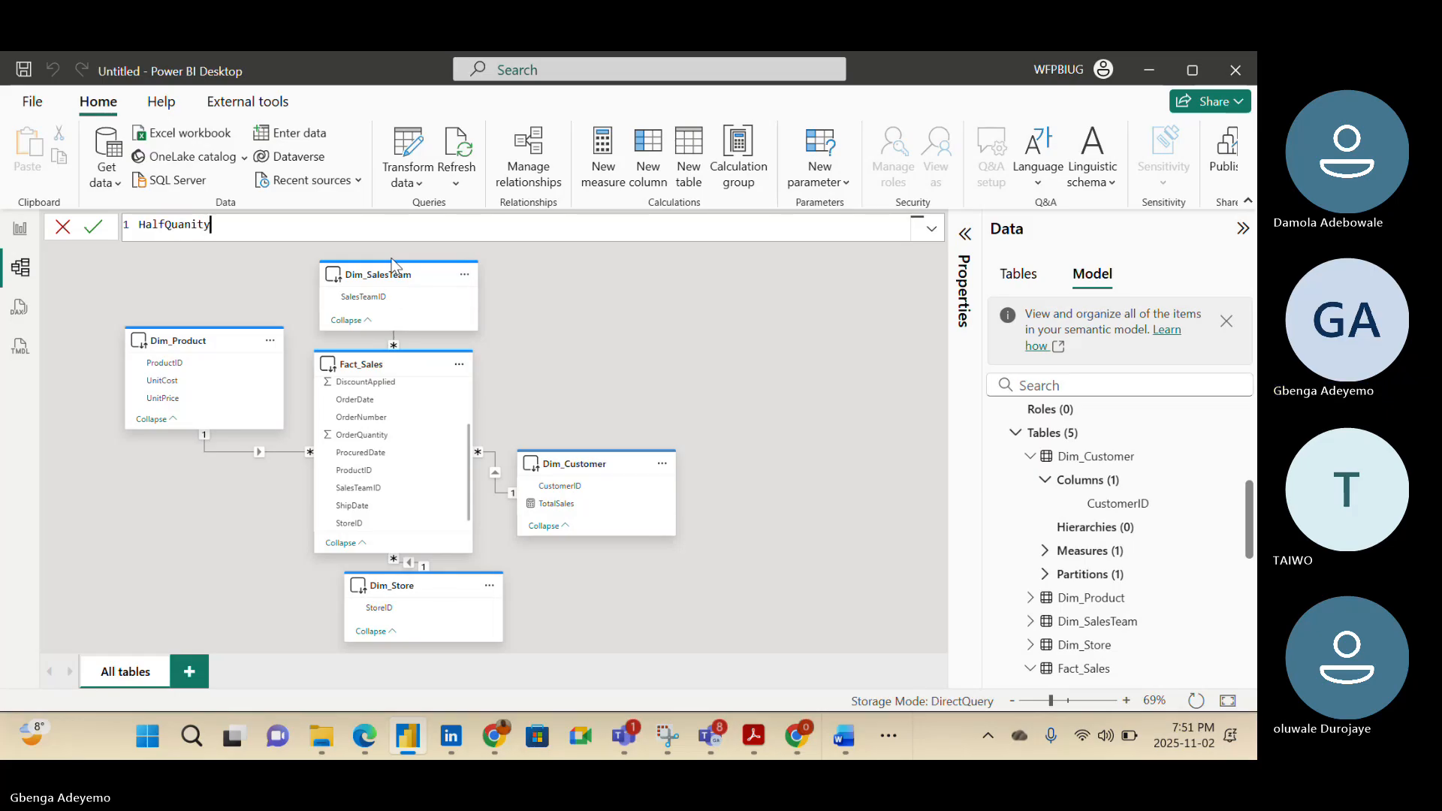
pyautogui.write(' =')
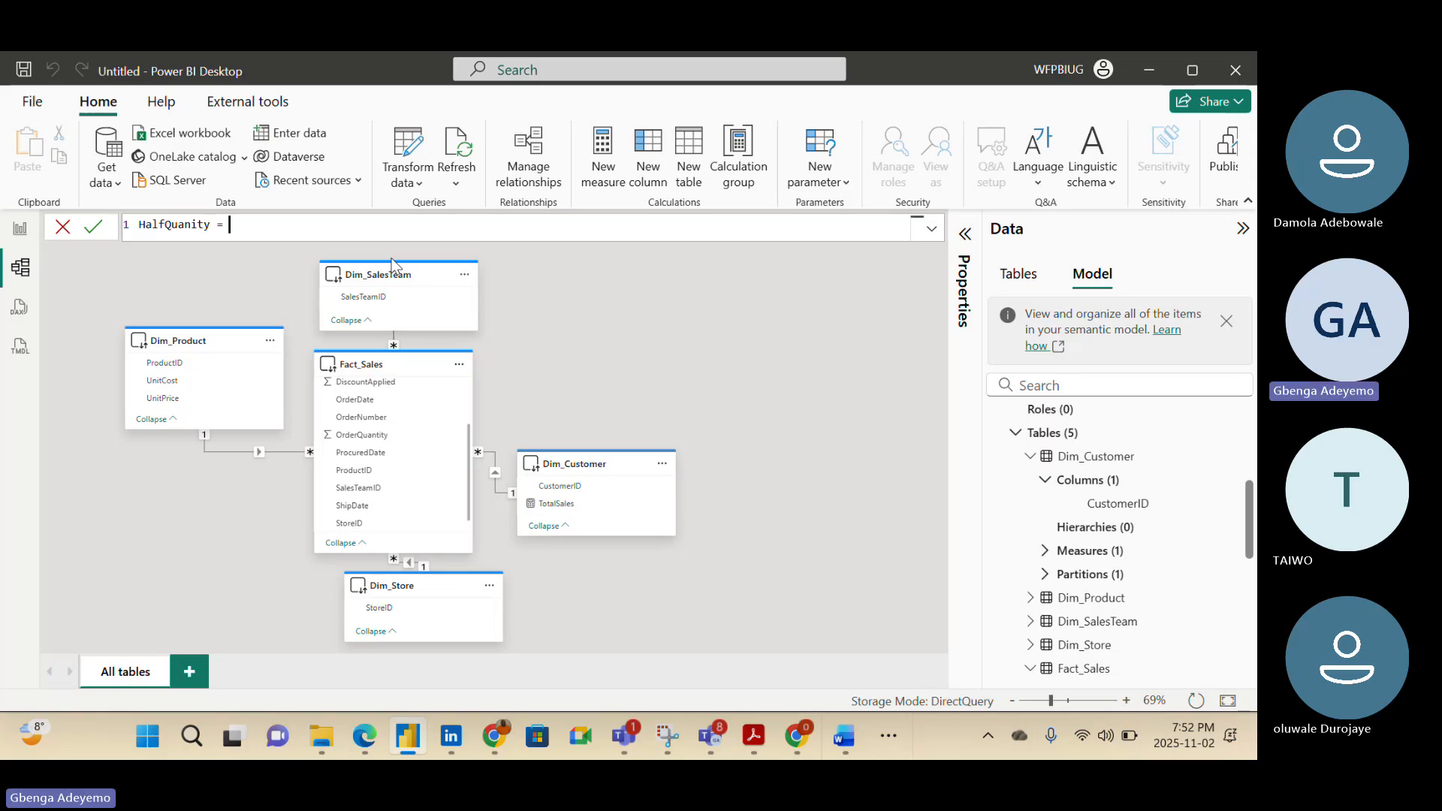
pyautogui.write('(')
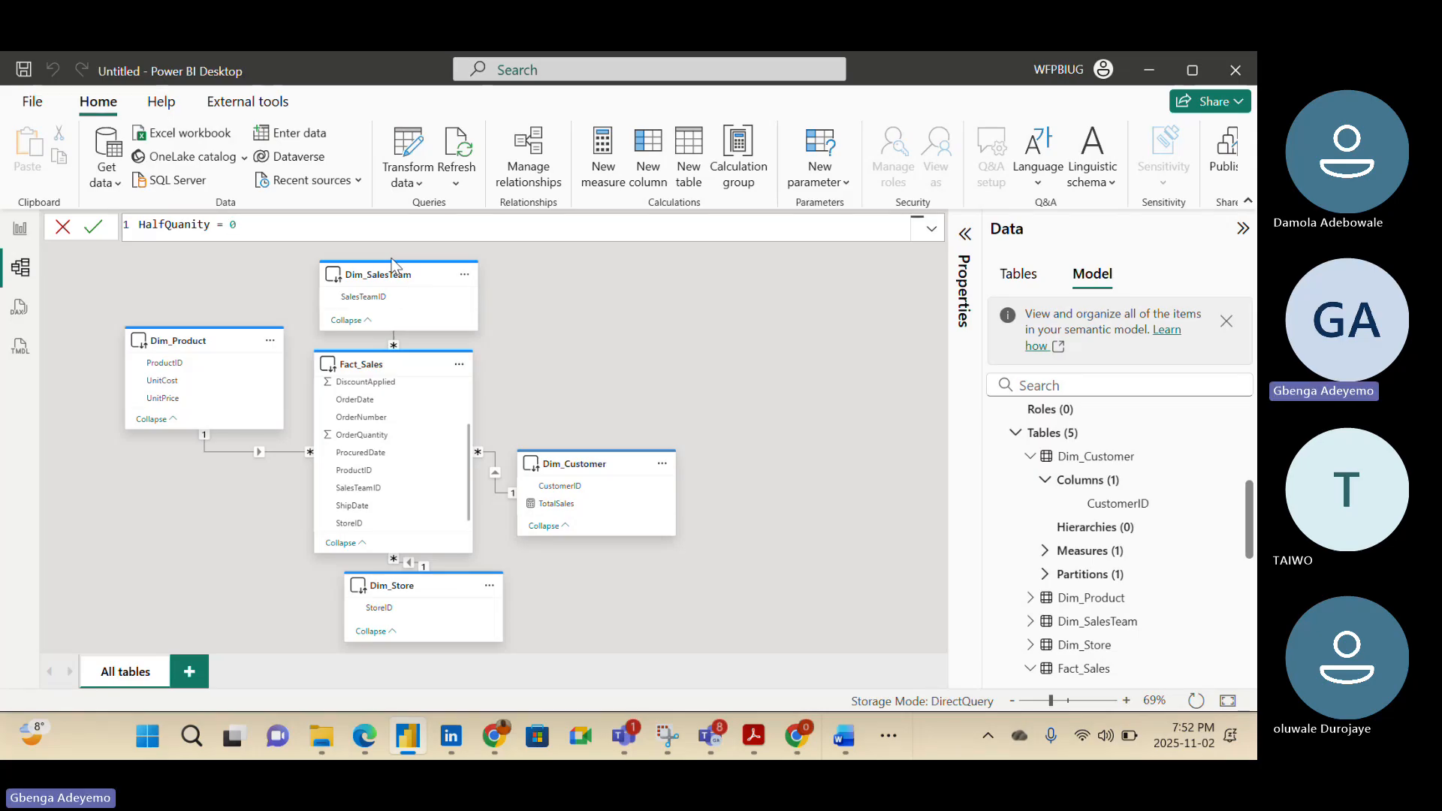
pyautogui.write('.5 * order')
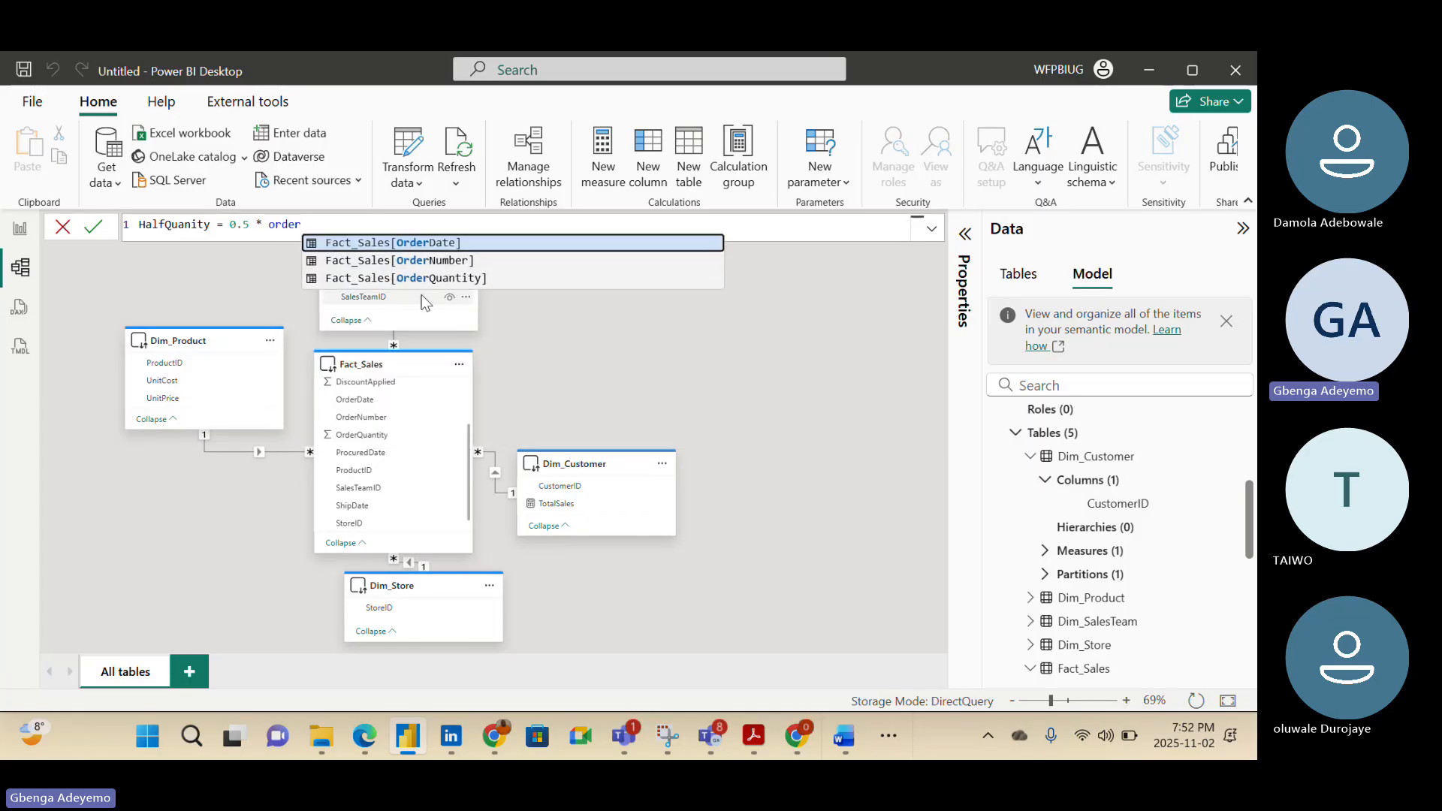
pyautogui.click(420, 278)
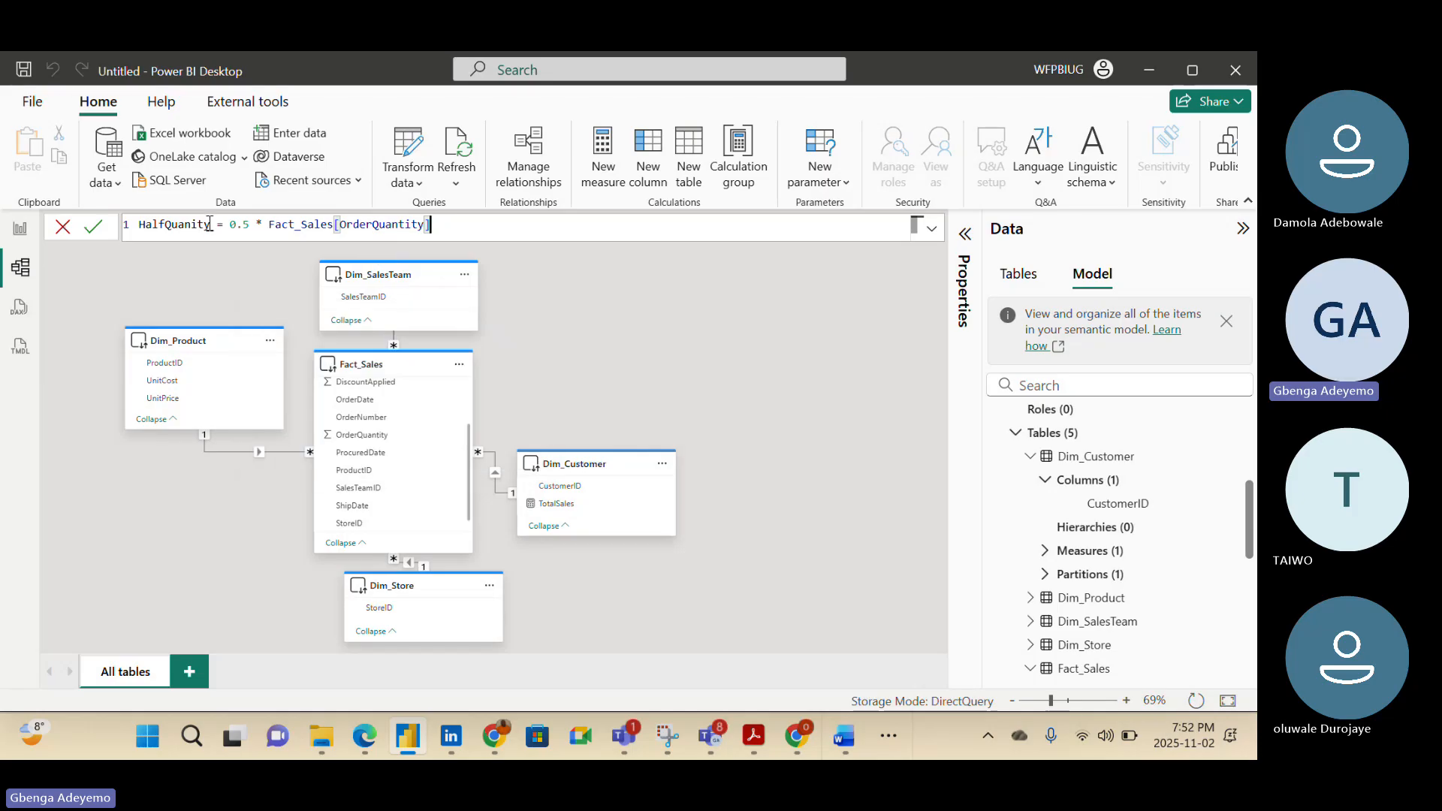
pyautogui.click(95, 227)
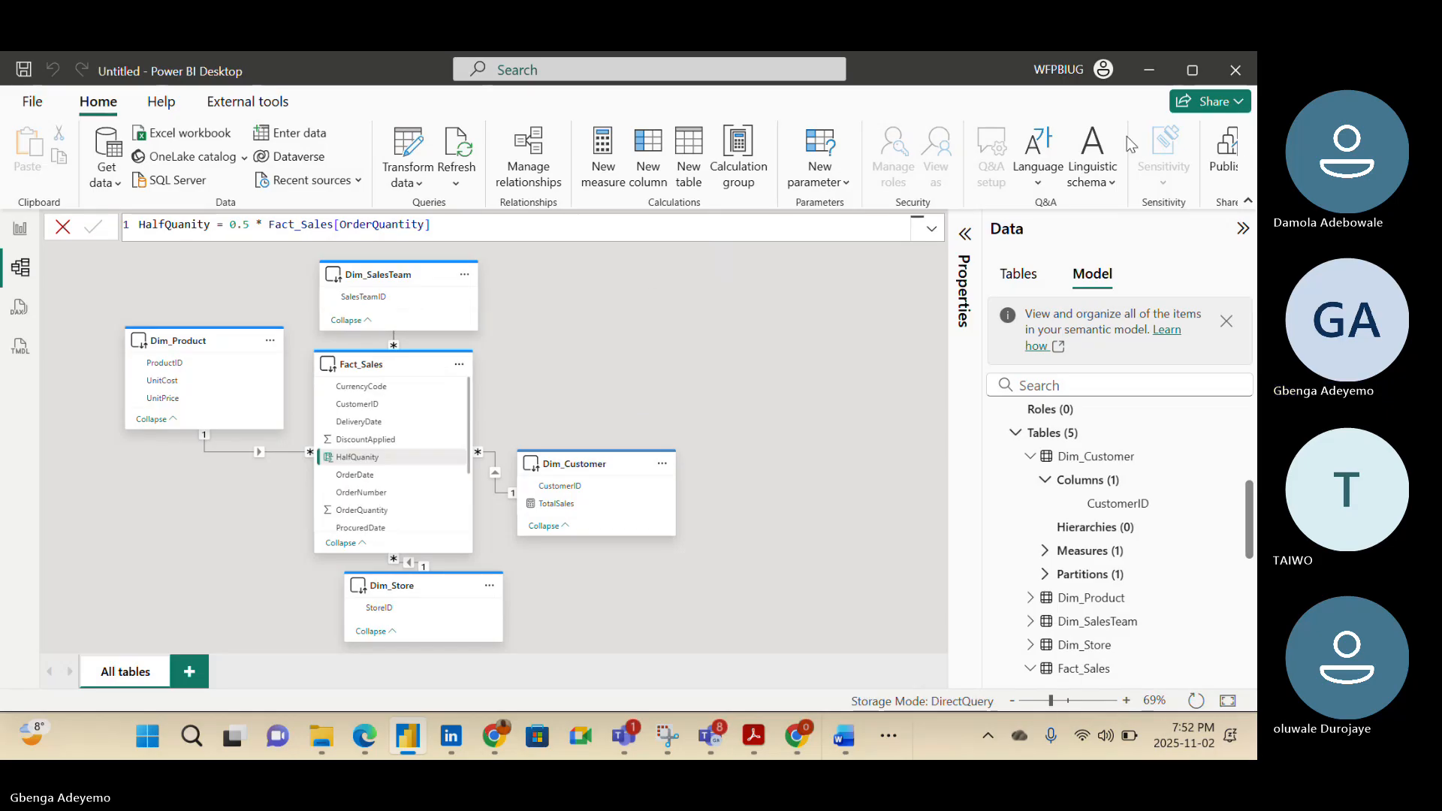
# Start publishing the report and save it as Sales_Core_Model in the POWERBI FILES folder
pyautogui.click(1227, 155)
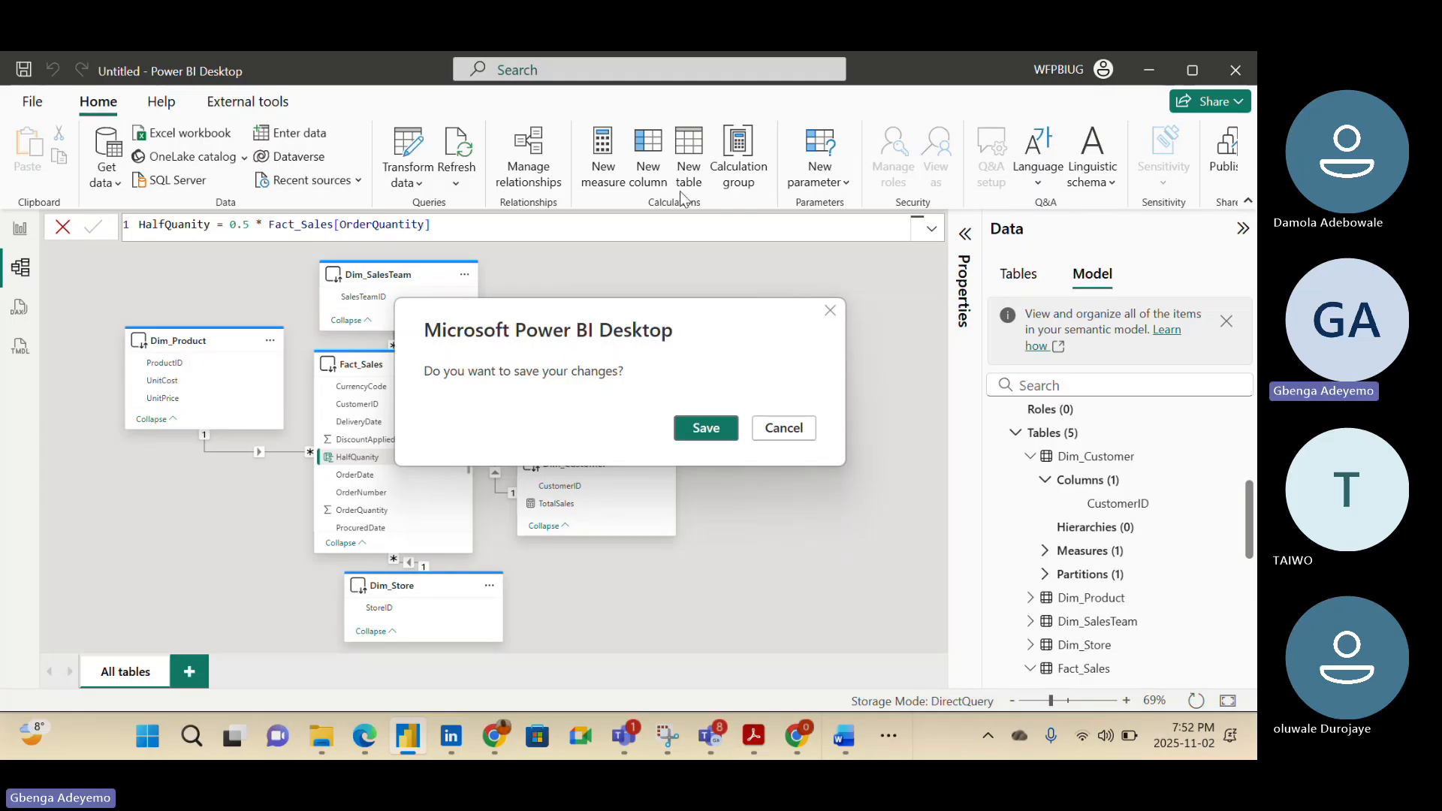
pyautogui.click(709, 428)
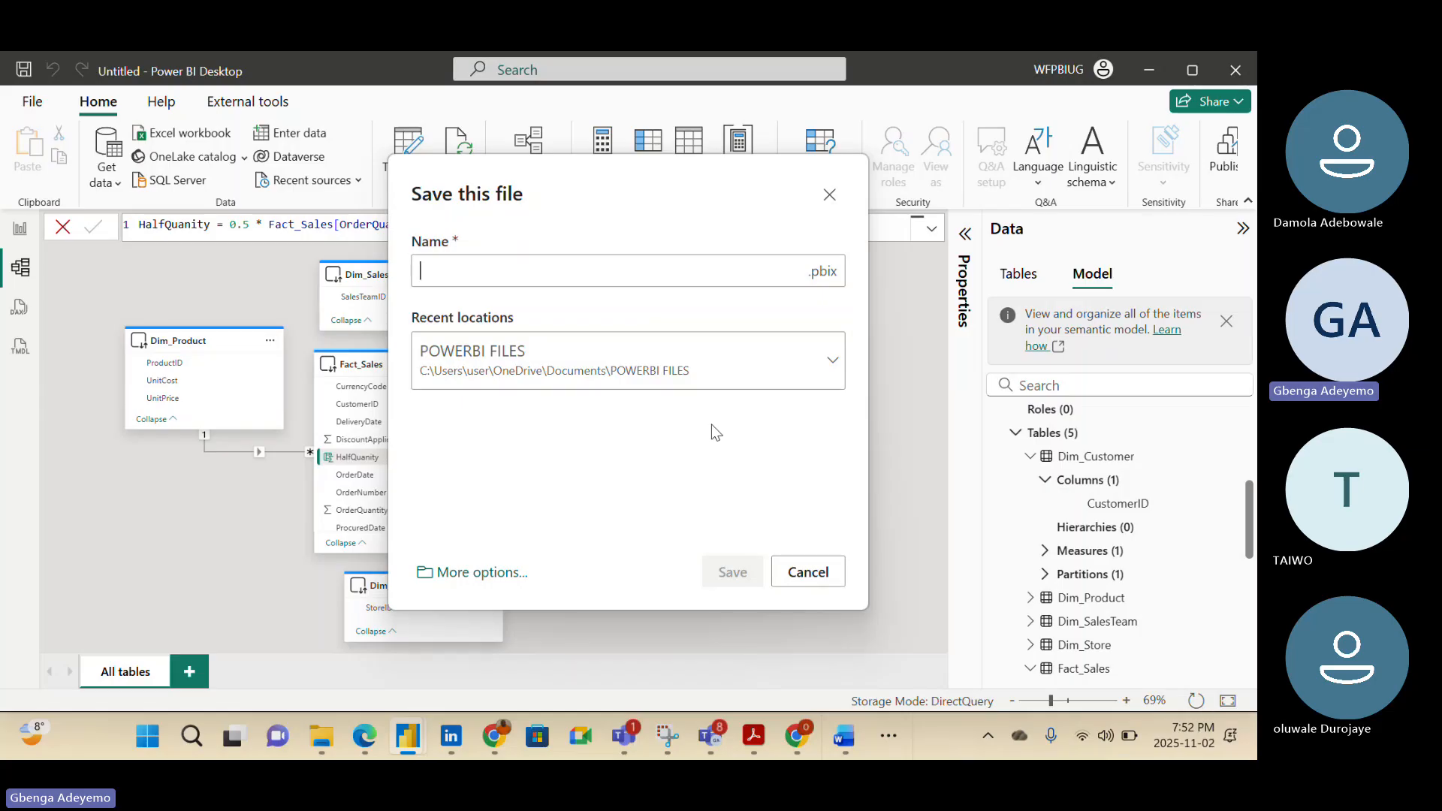
pyautogui.write('Sa')
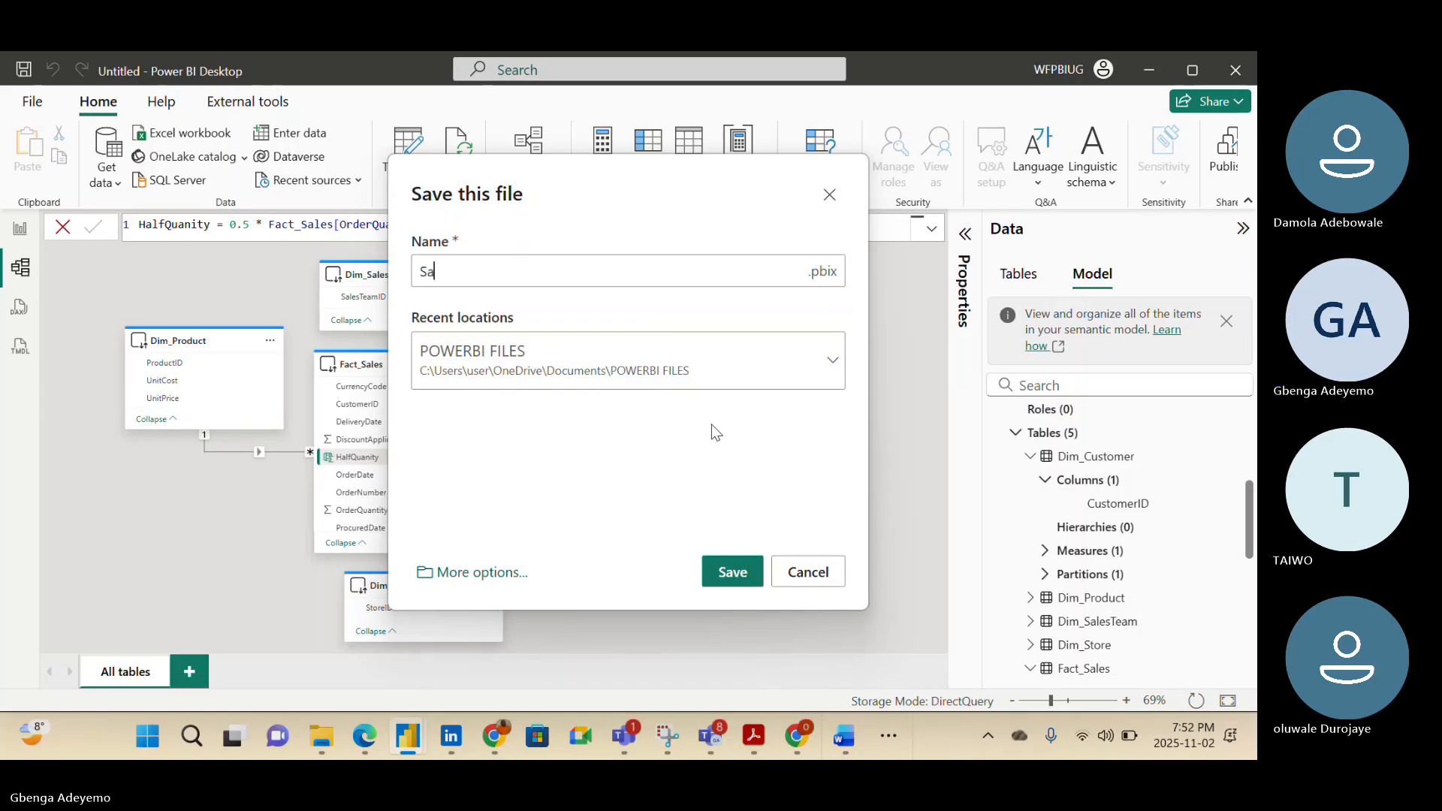
pyautogui.write('les_Core_Moel')
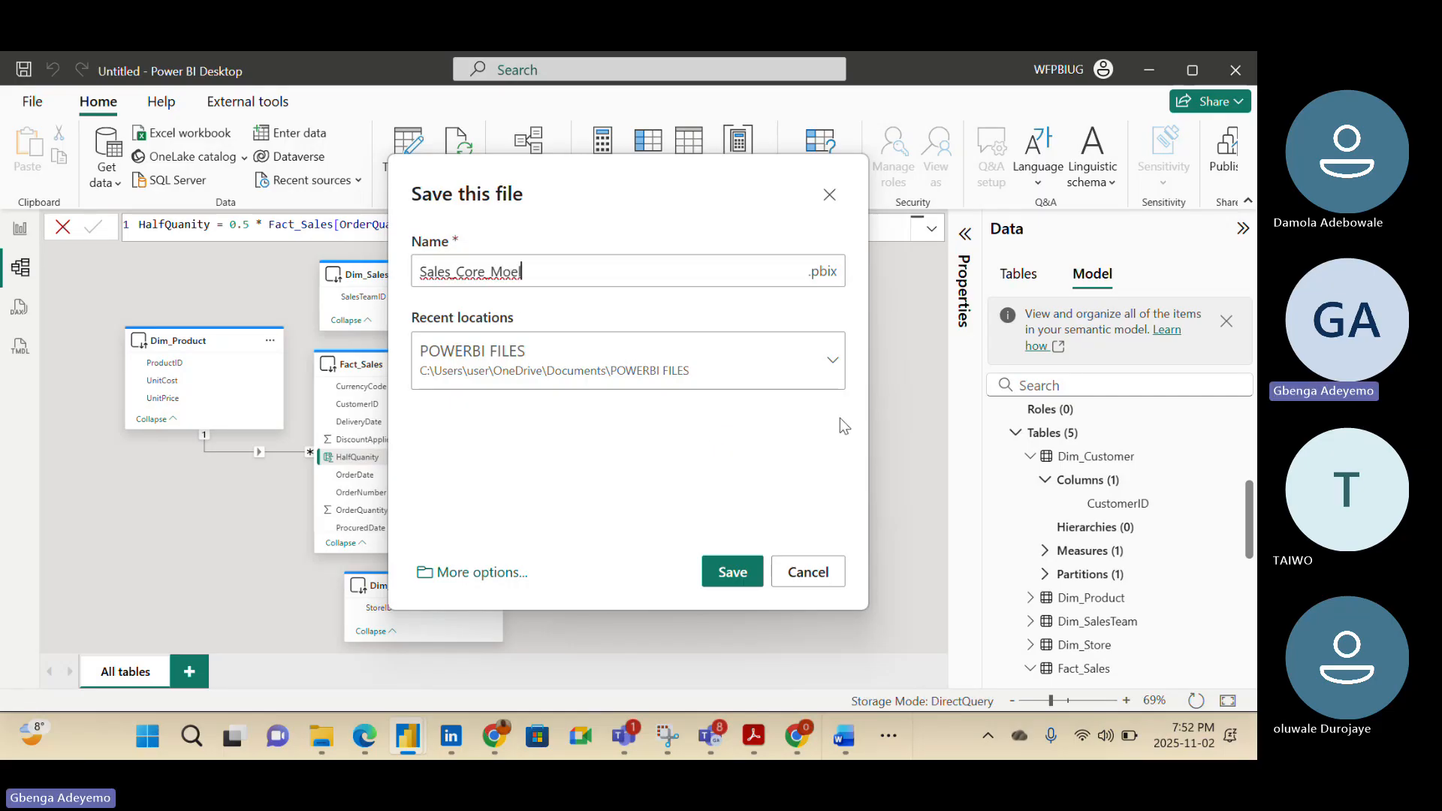
pyautogui.press('BackSpace')
pyautogui.press('BackSpace')
pyautogui.write('de')
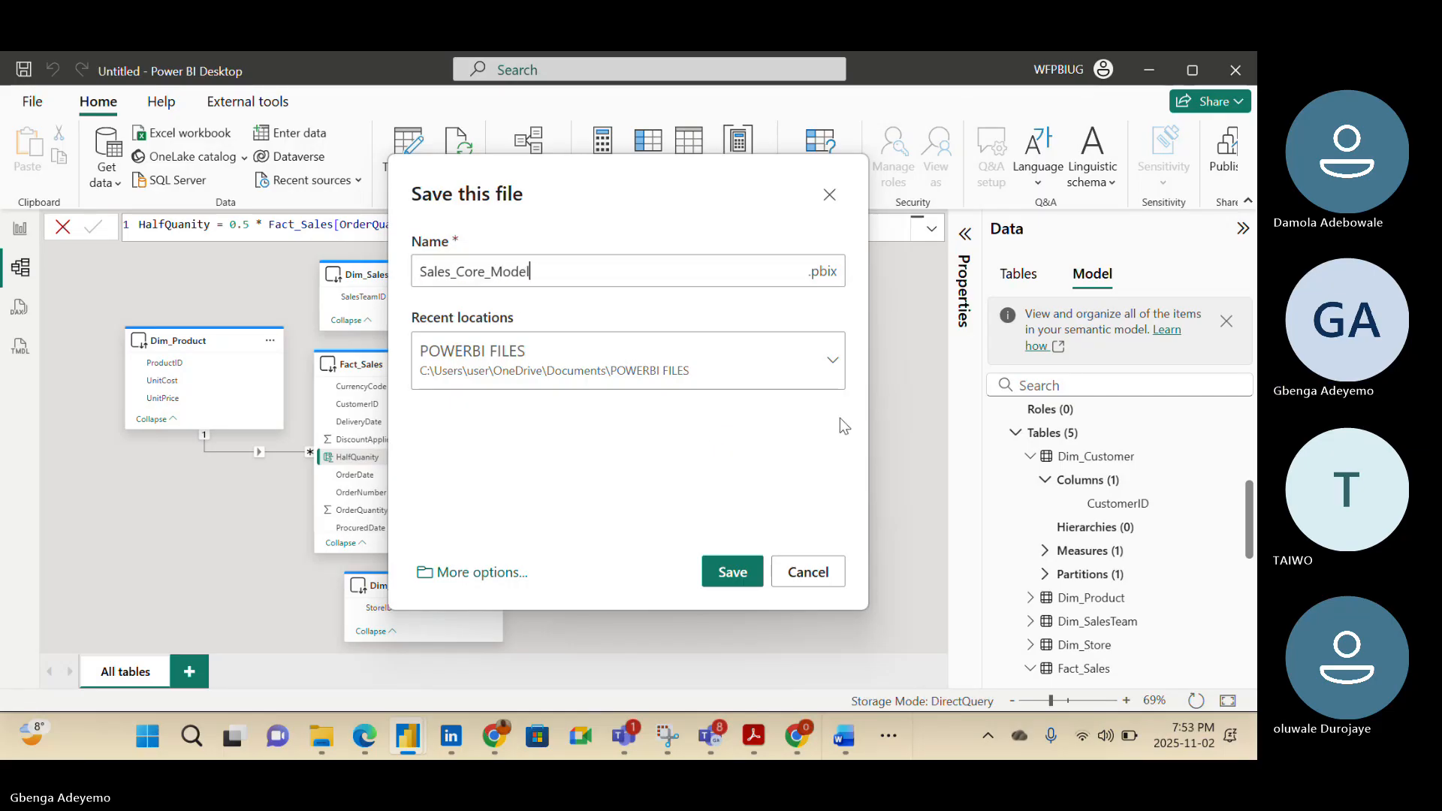
pyautogui.write('l')
pyautogui.click(721, 578)
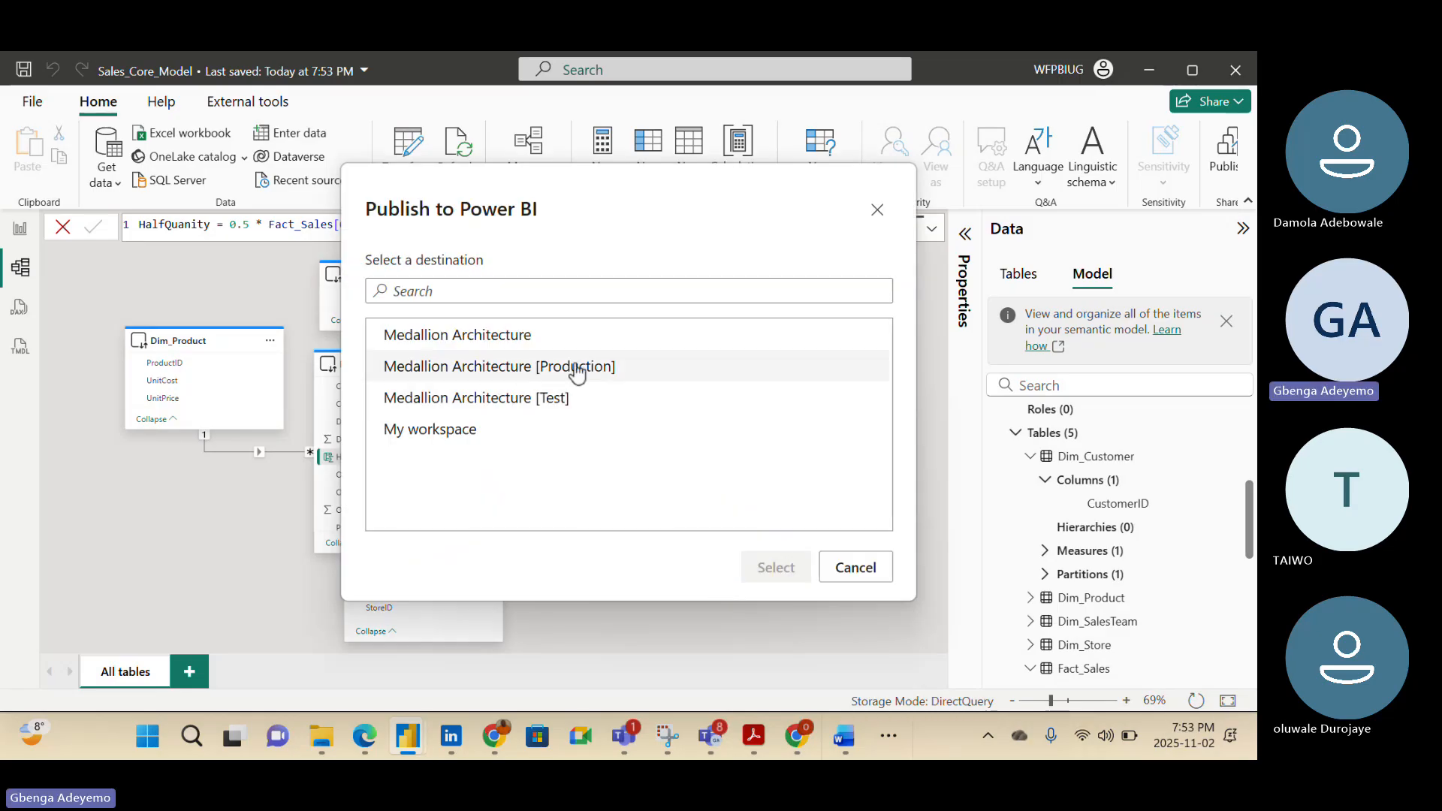
# Publish the report to the Medallion Architecture workspace and dismiss the publishing dialog
pyautogui.click(557, 347)
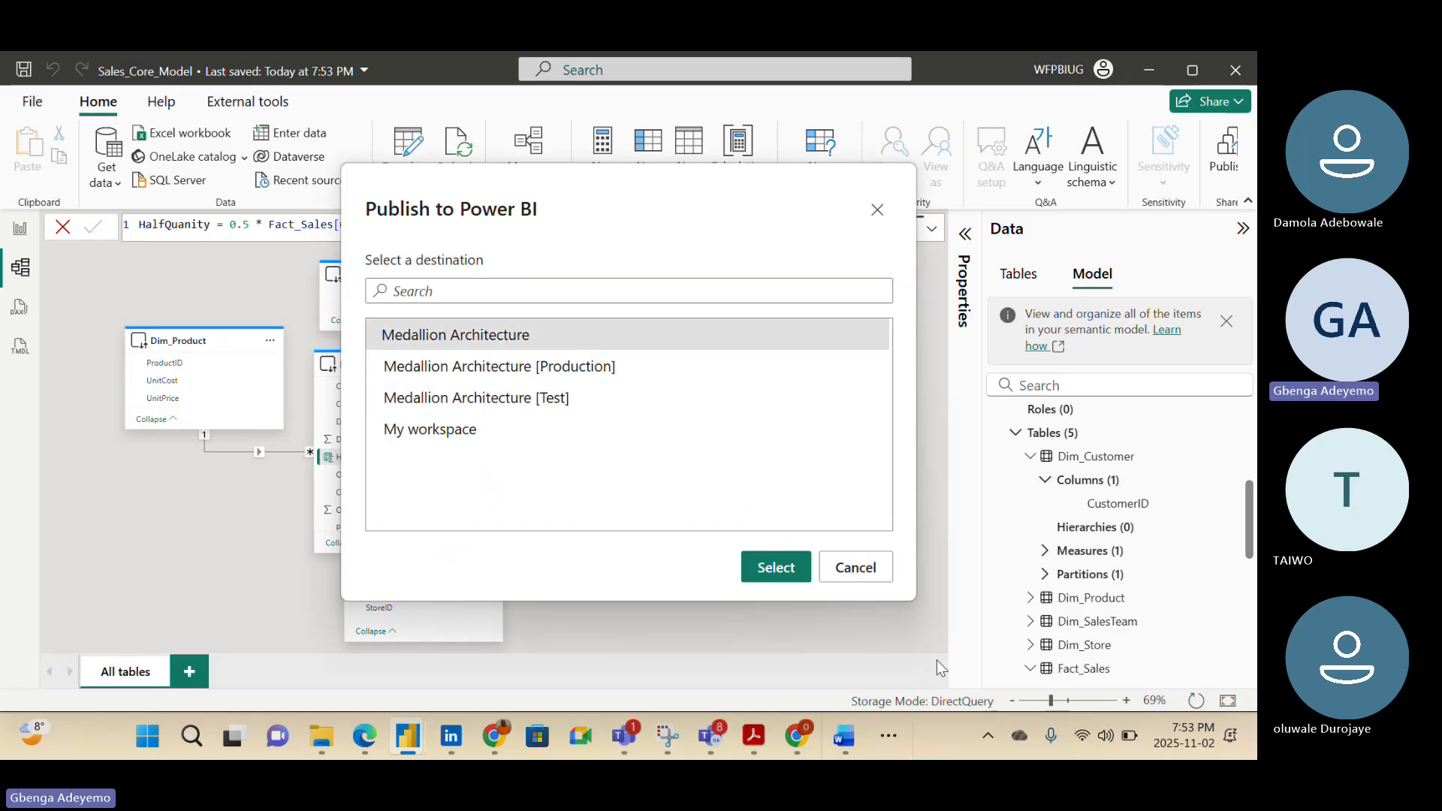
pyautogui.click(767, 565)
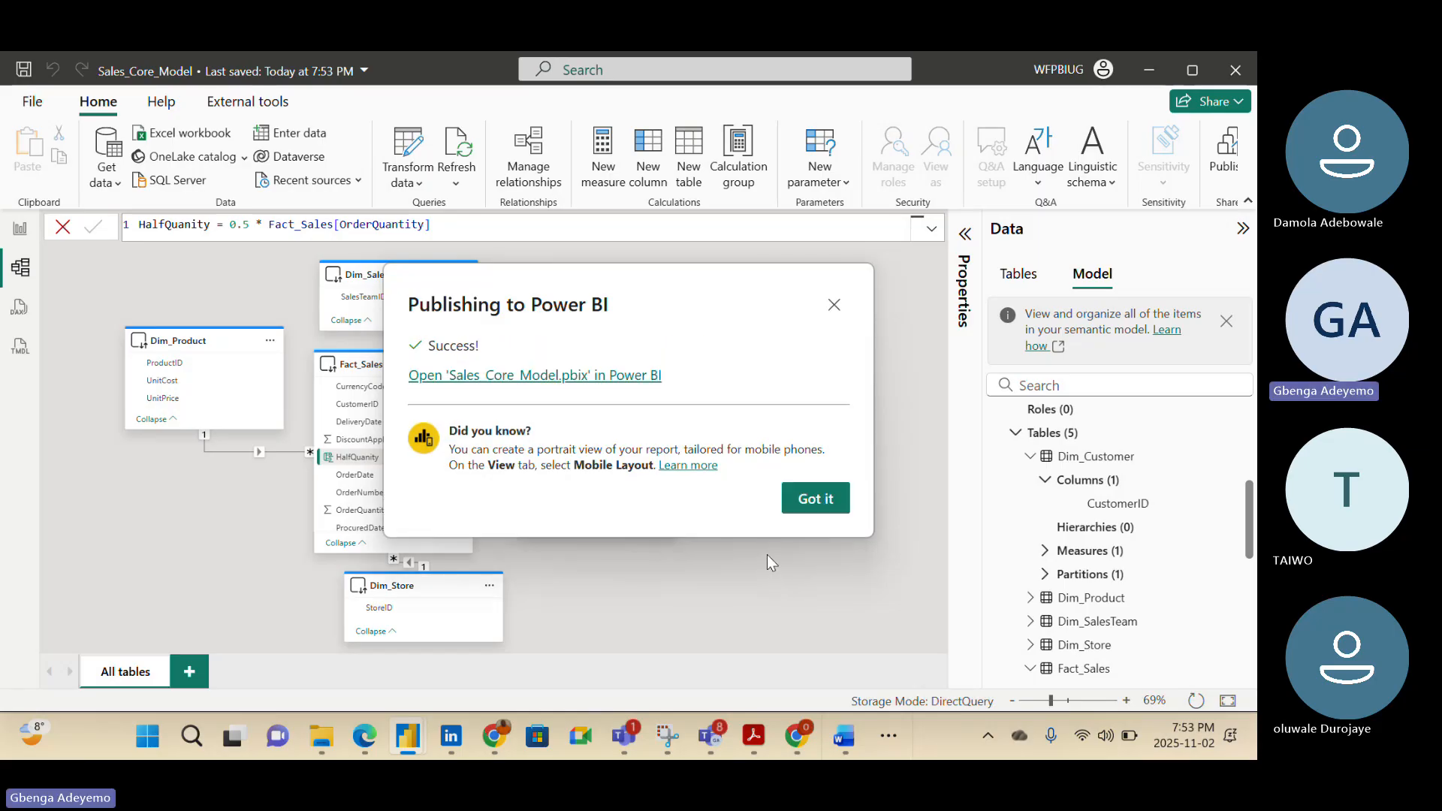
pyautogui.click(839, 503)
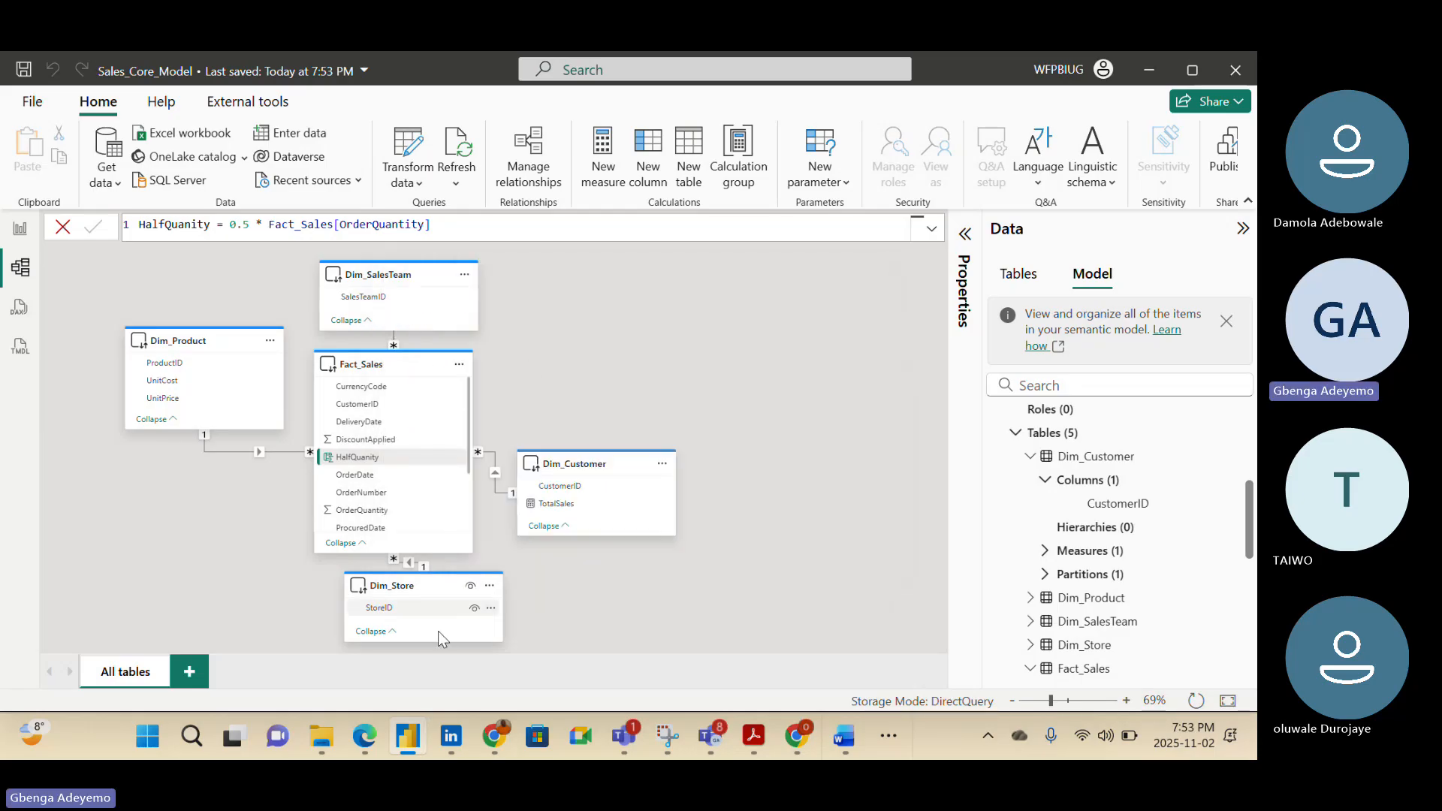
# Switch to the online Sales_Core_Model in Chrome, reload it, and examine the columns of Fact_Sales
pyautogui.moveTo(485, 741)
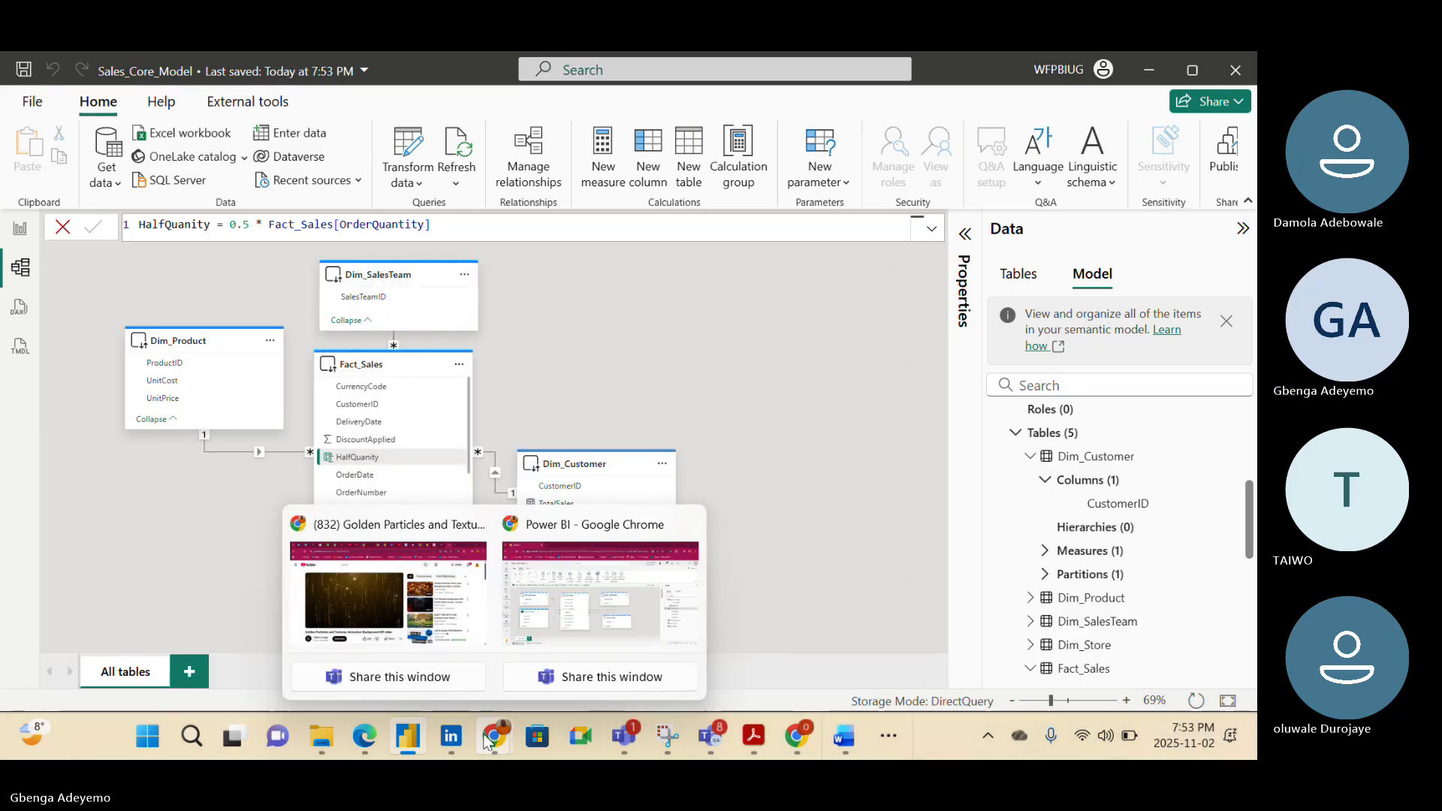
pyautogui.click(561, 624)
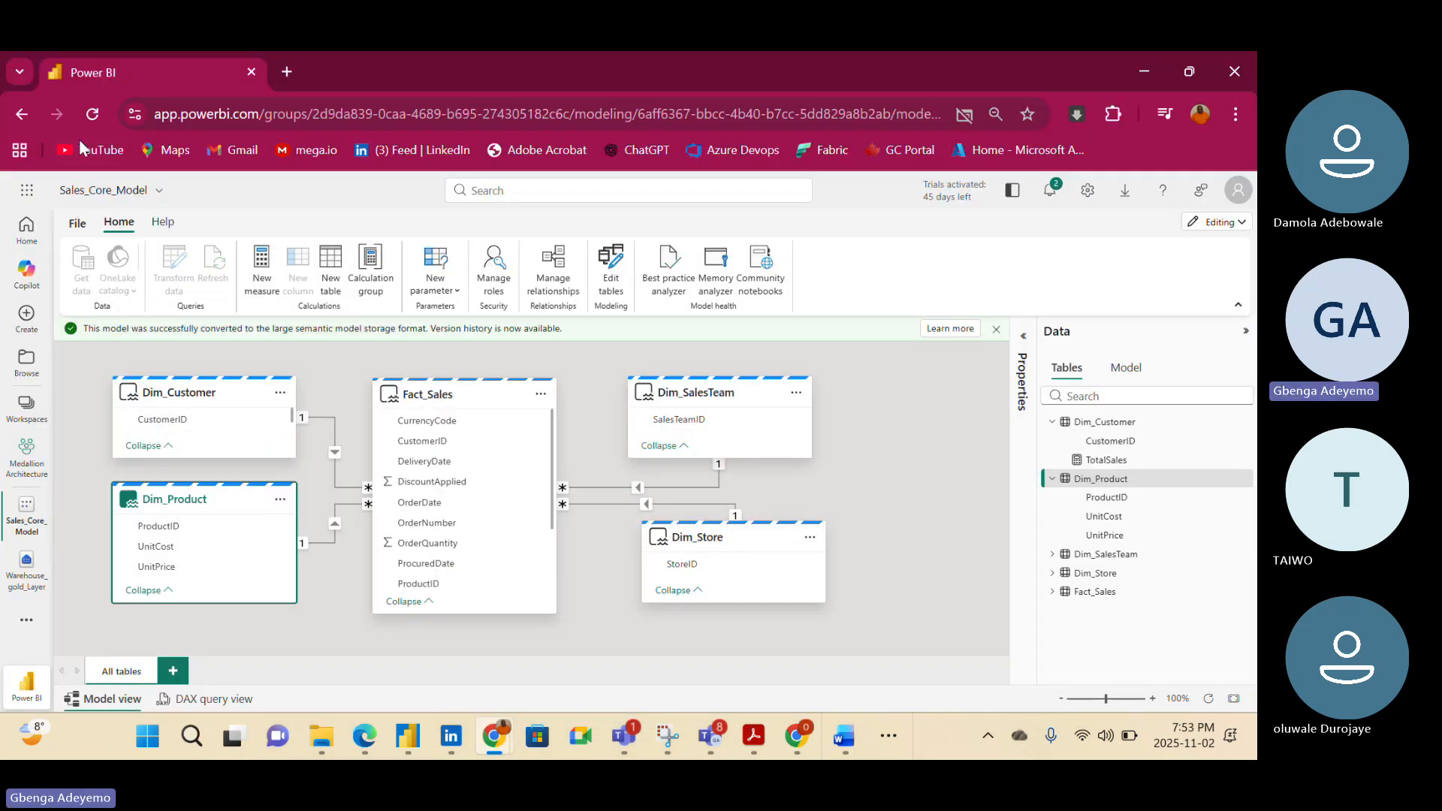
pyautogui.click(91, 118)
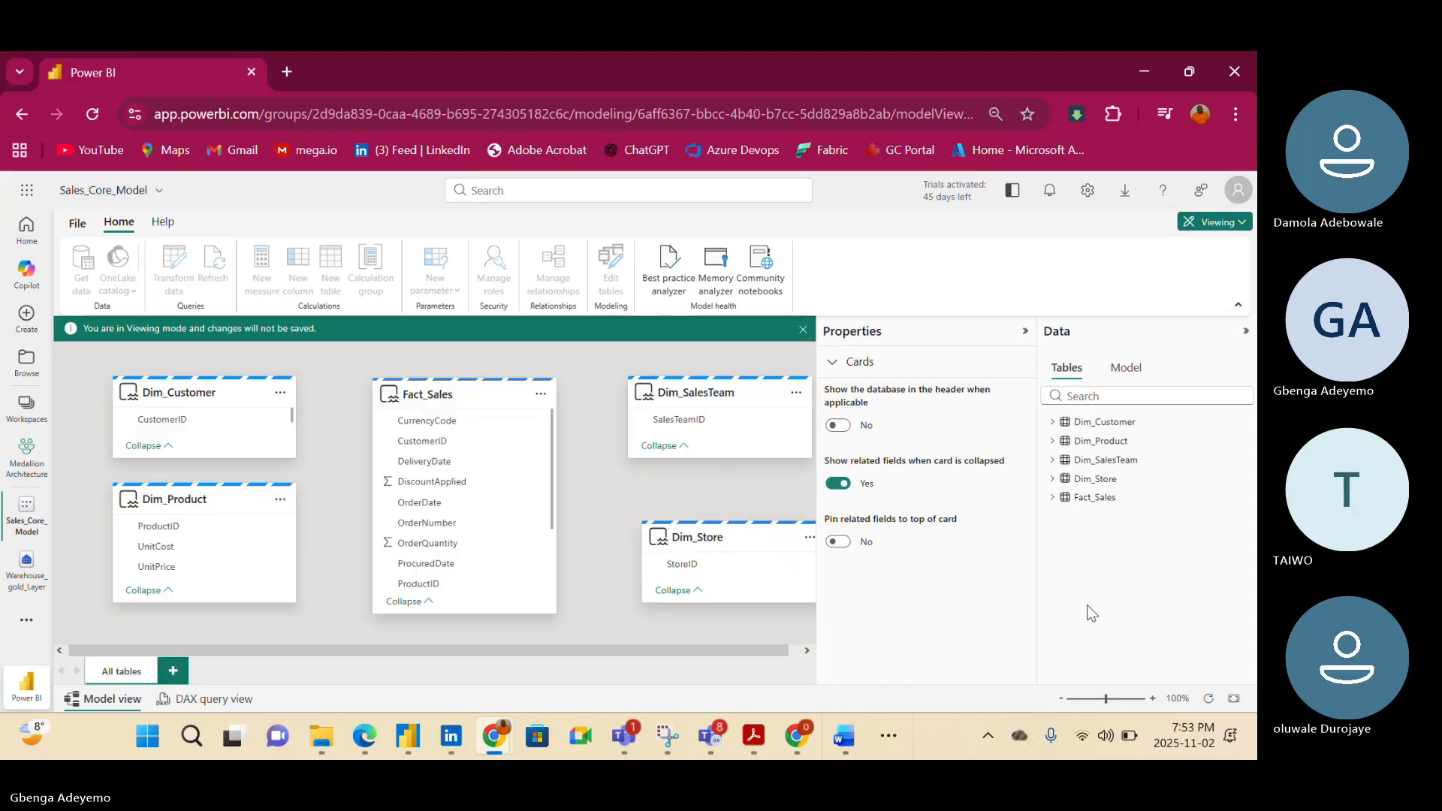
pyautogui.click(1052, 497)
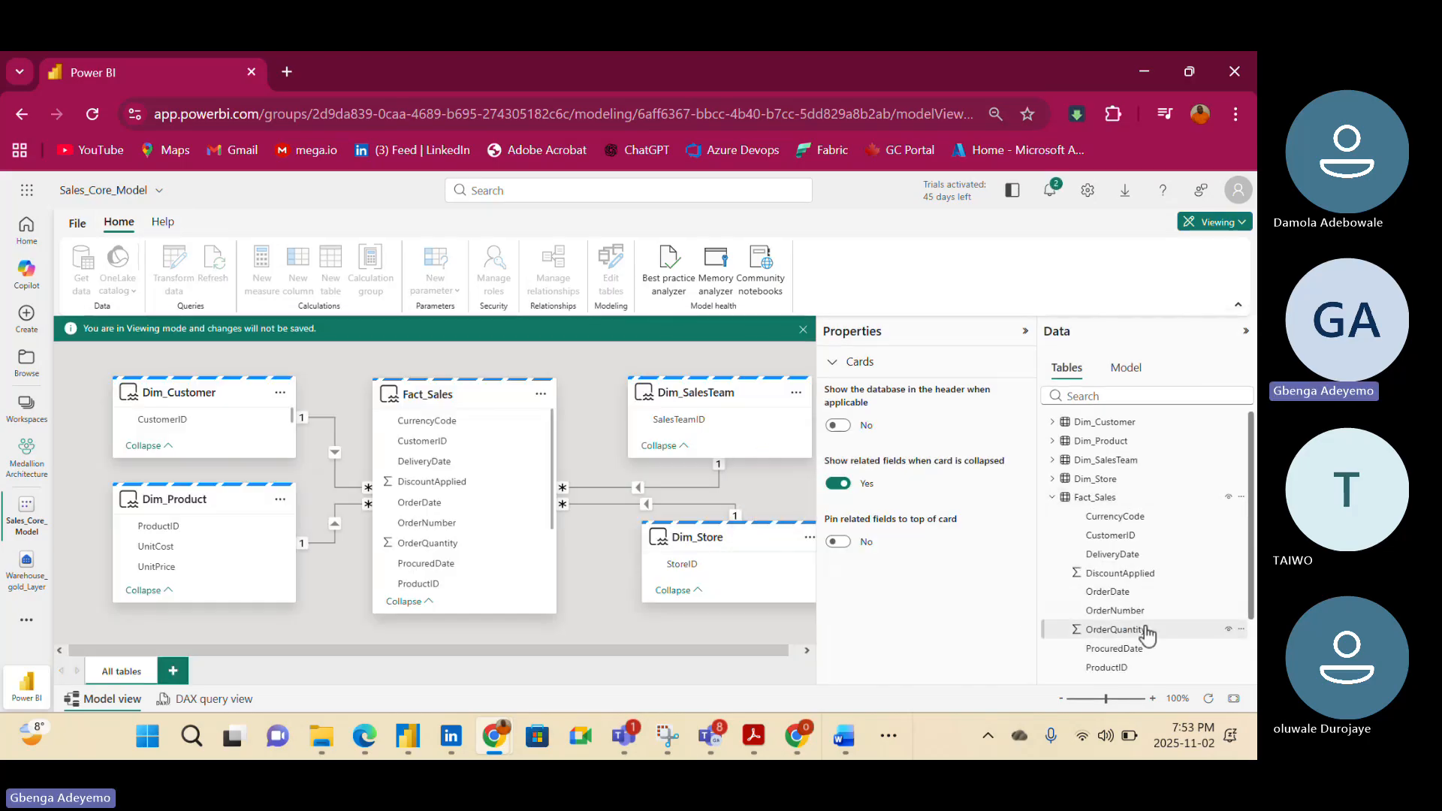
pyautogui.scroll(-1, 1146, 636)
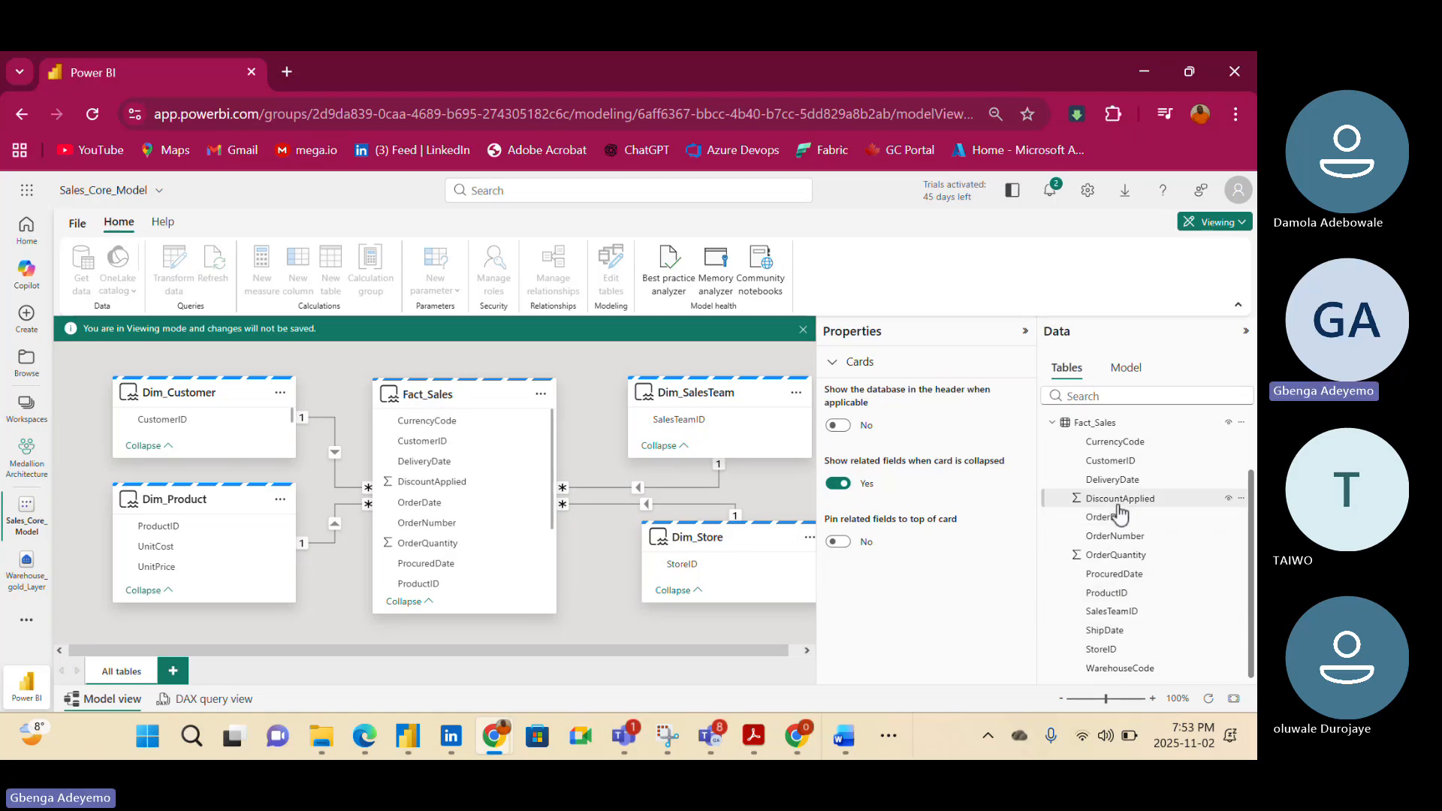
pyautogui.scroll(1, 1123, 563)
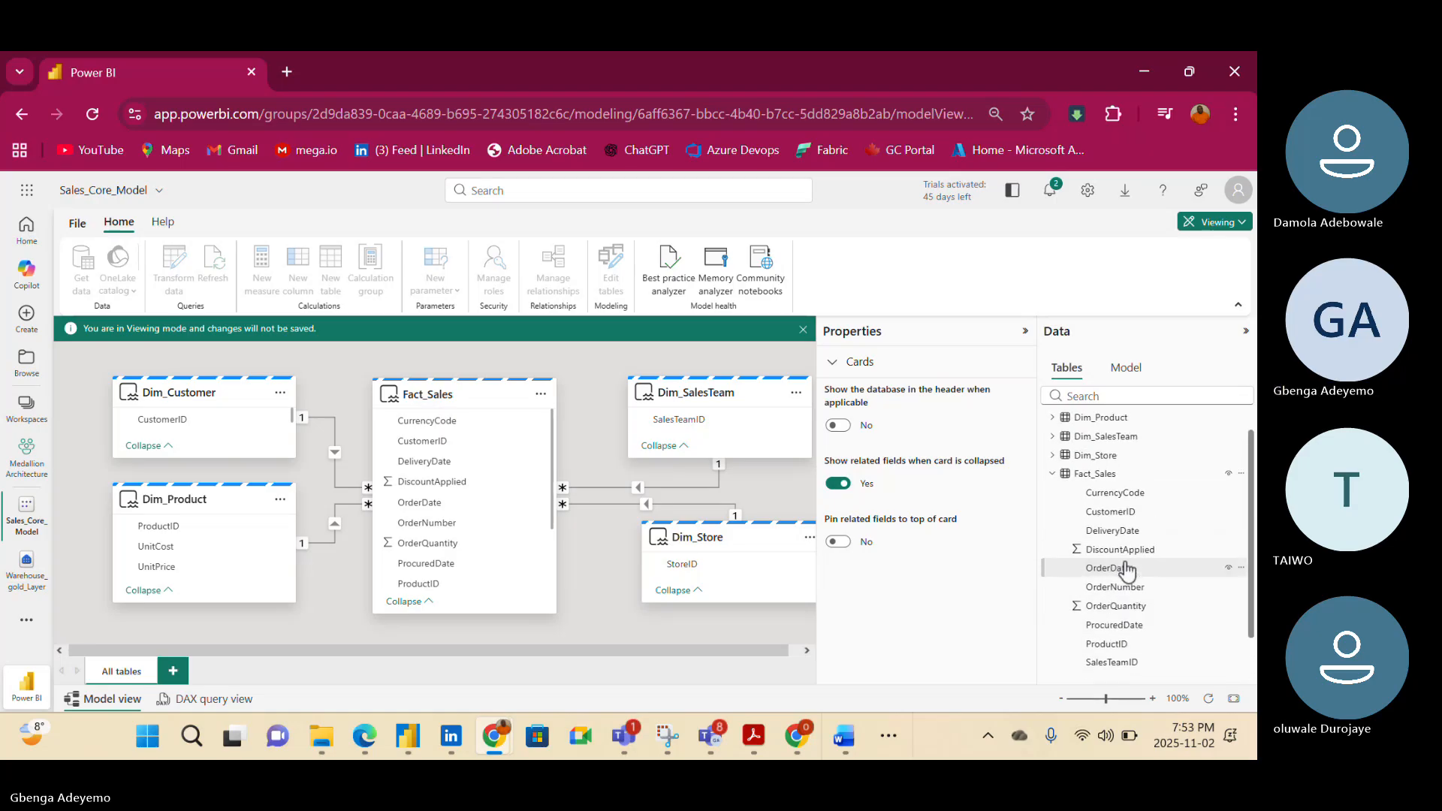
pyautogui.scroll(1, 1126, 571)
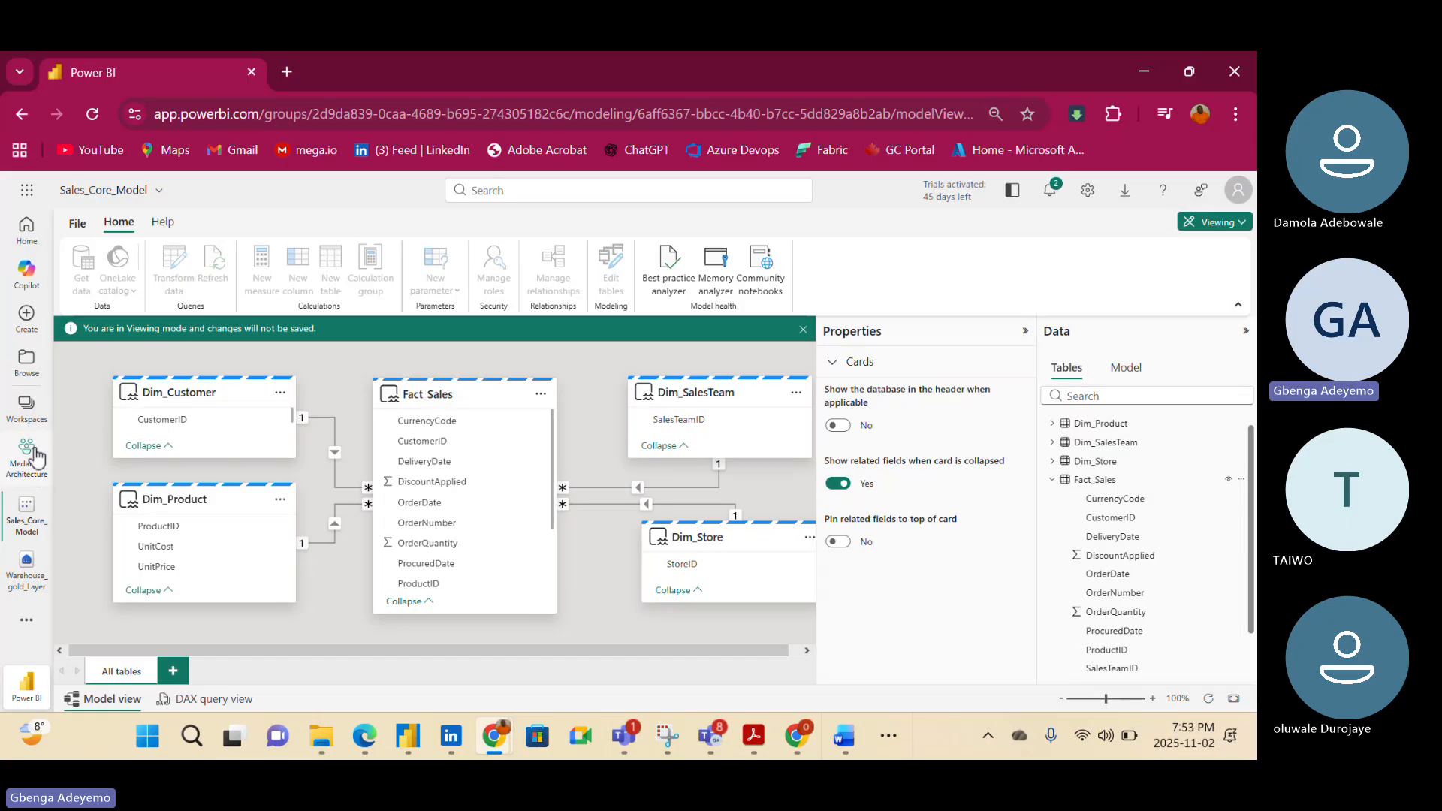
# Open the Power BI service in a new browser tab and go to the Medallion Architecture workspace
pyautogui.click(289, 72)
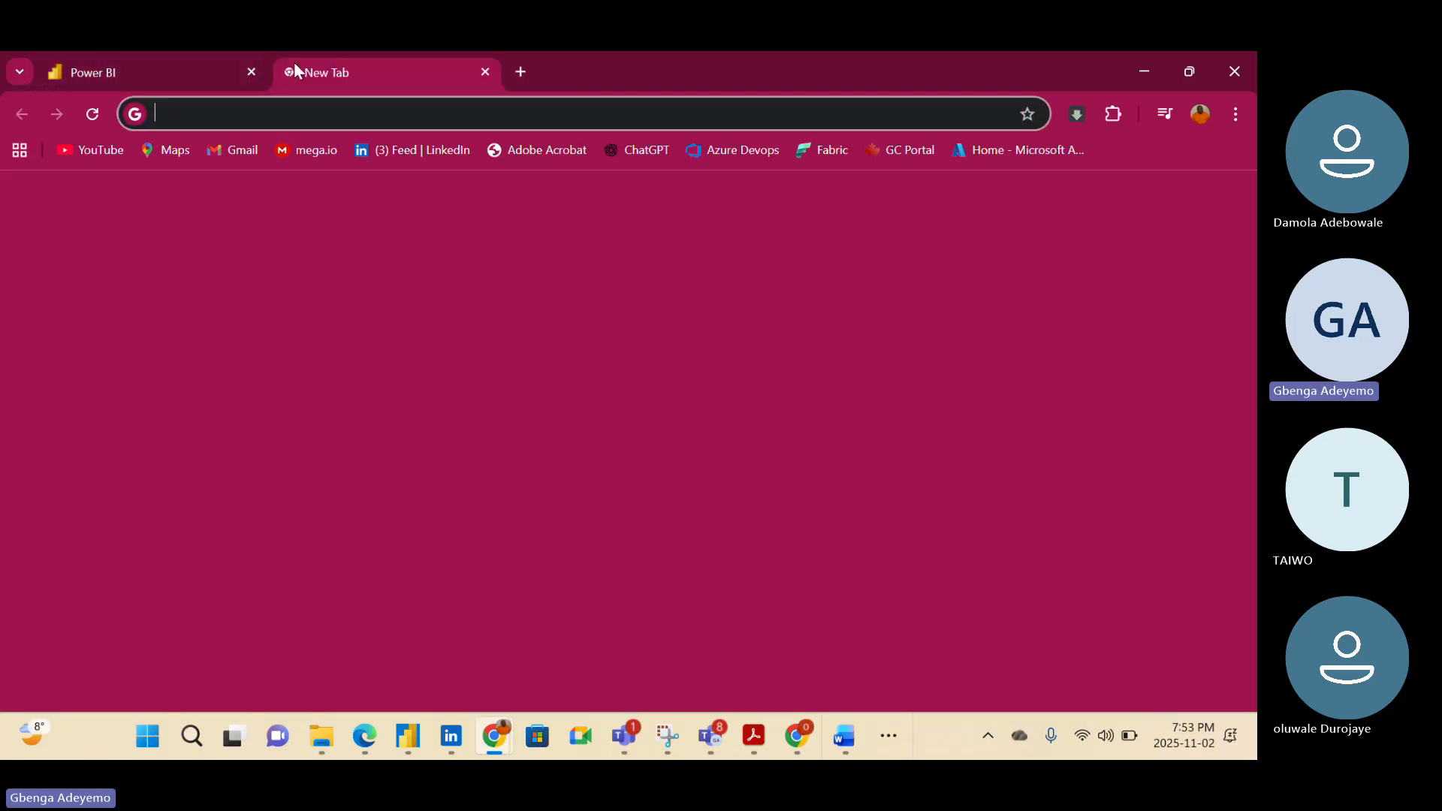
pyautogui.write('app')
pyautogui.press('Return')
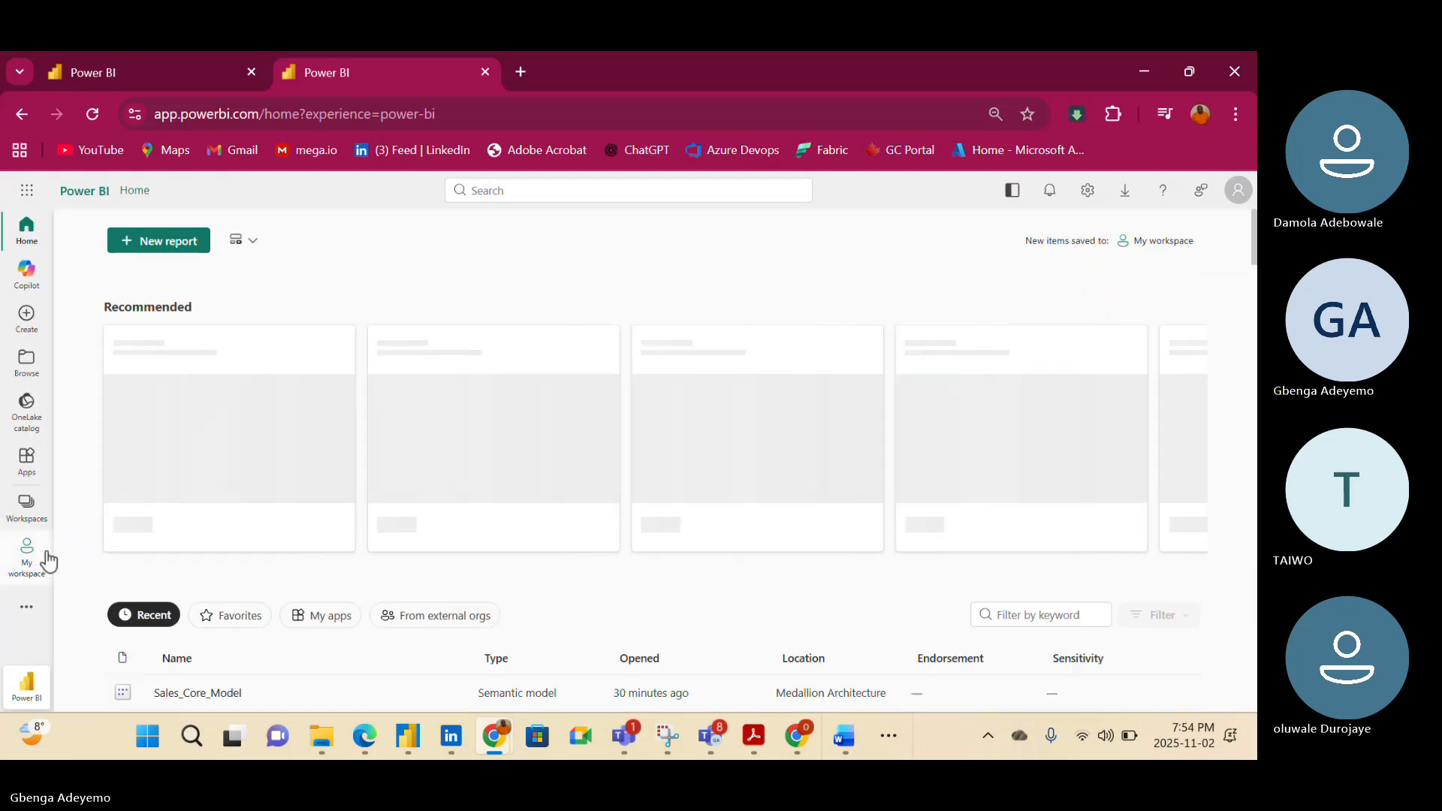
pyautogui.click(26, 504)
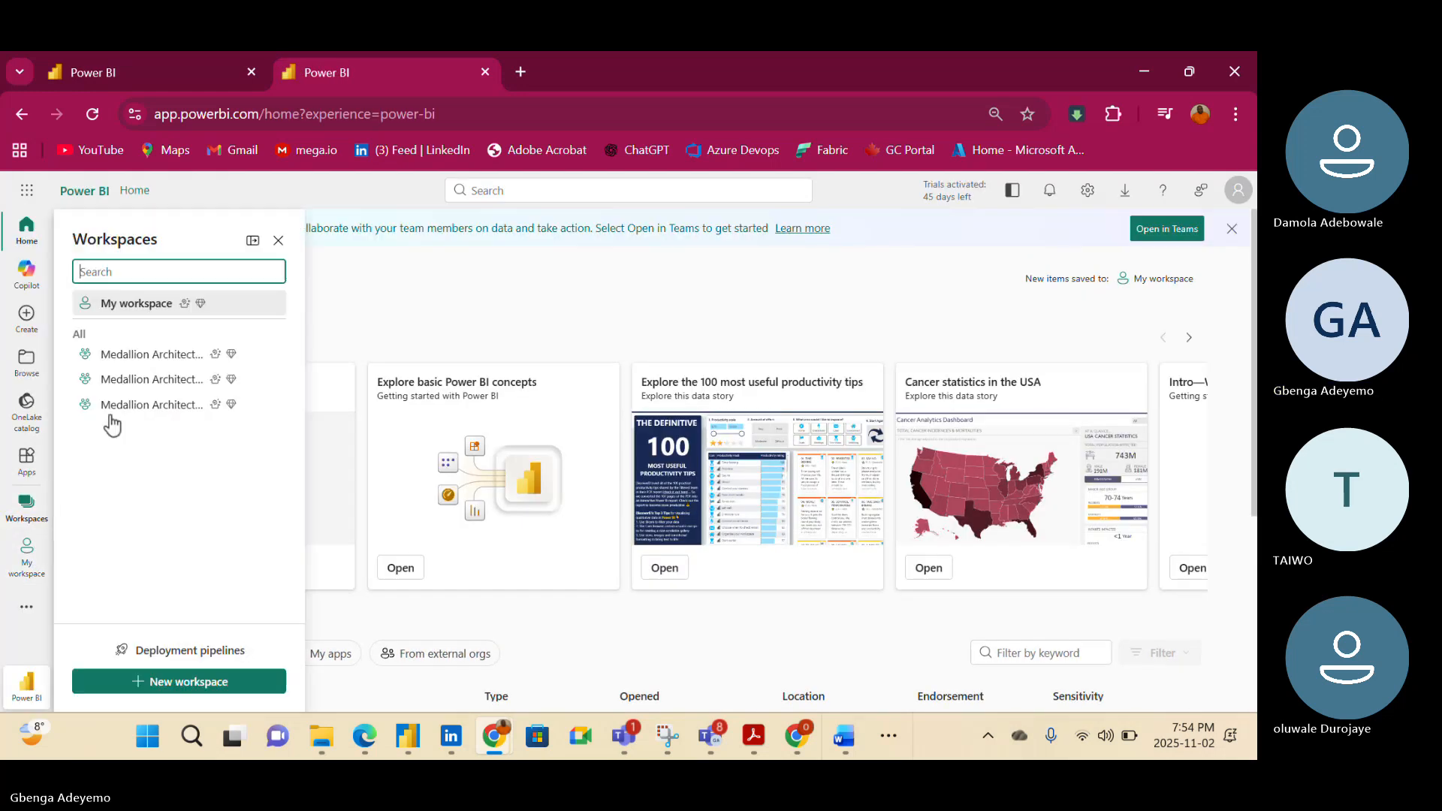
pyautogui.click(139, 359)
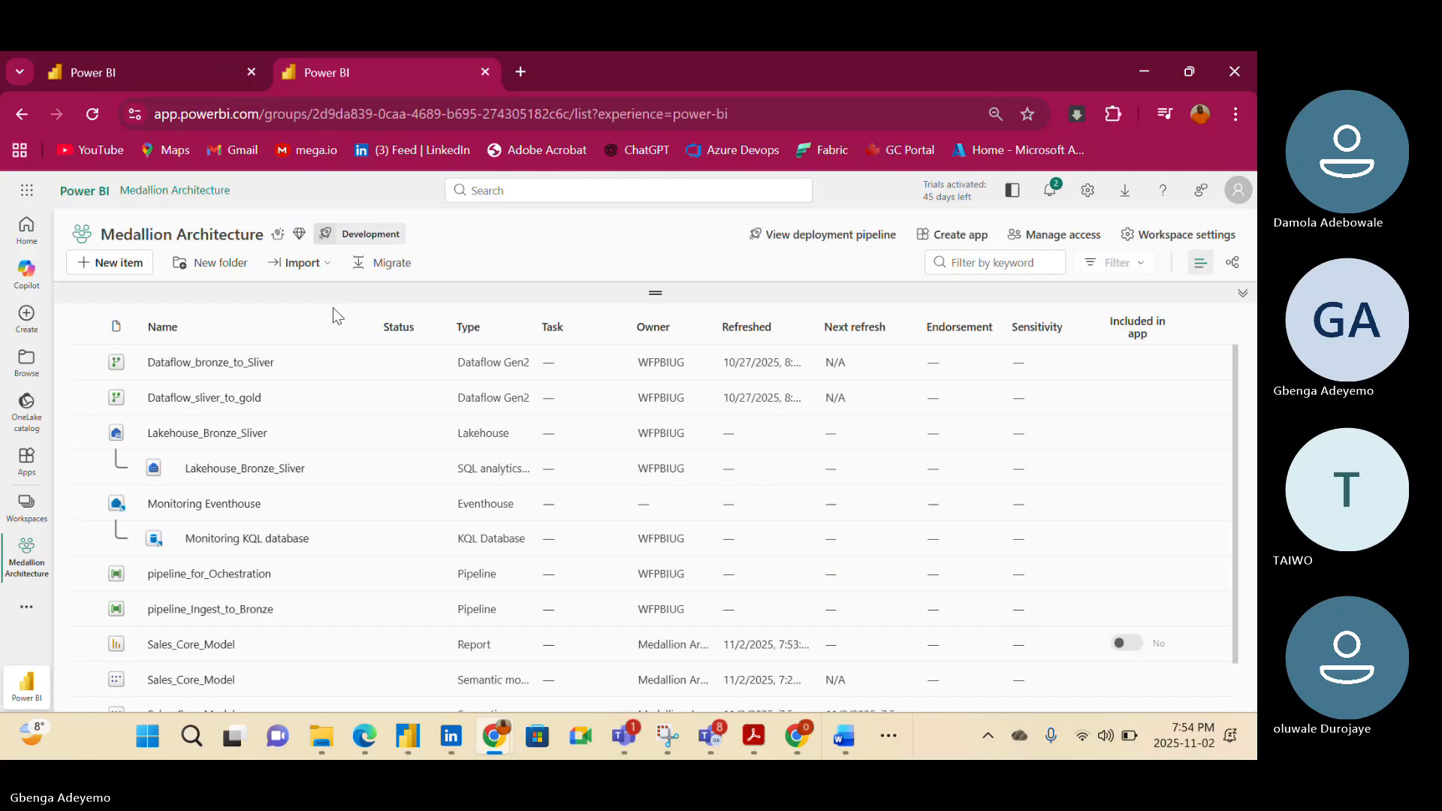
# Widen the Type and Refreshed columns of the workspace item list to show their full values
pyautogui.scroll(-1, 349, 530)
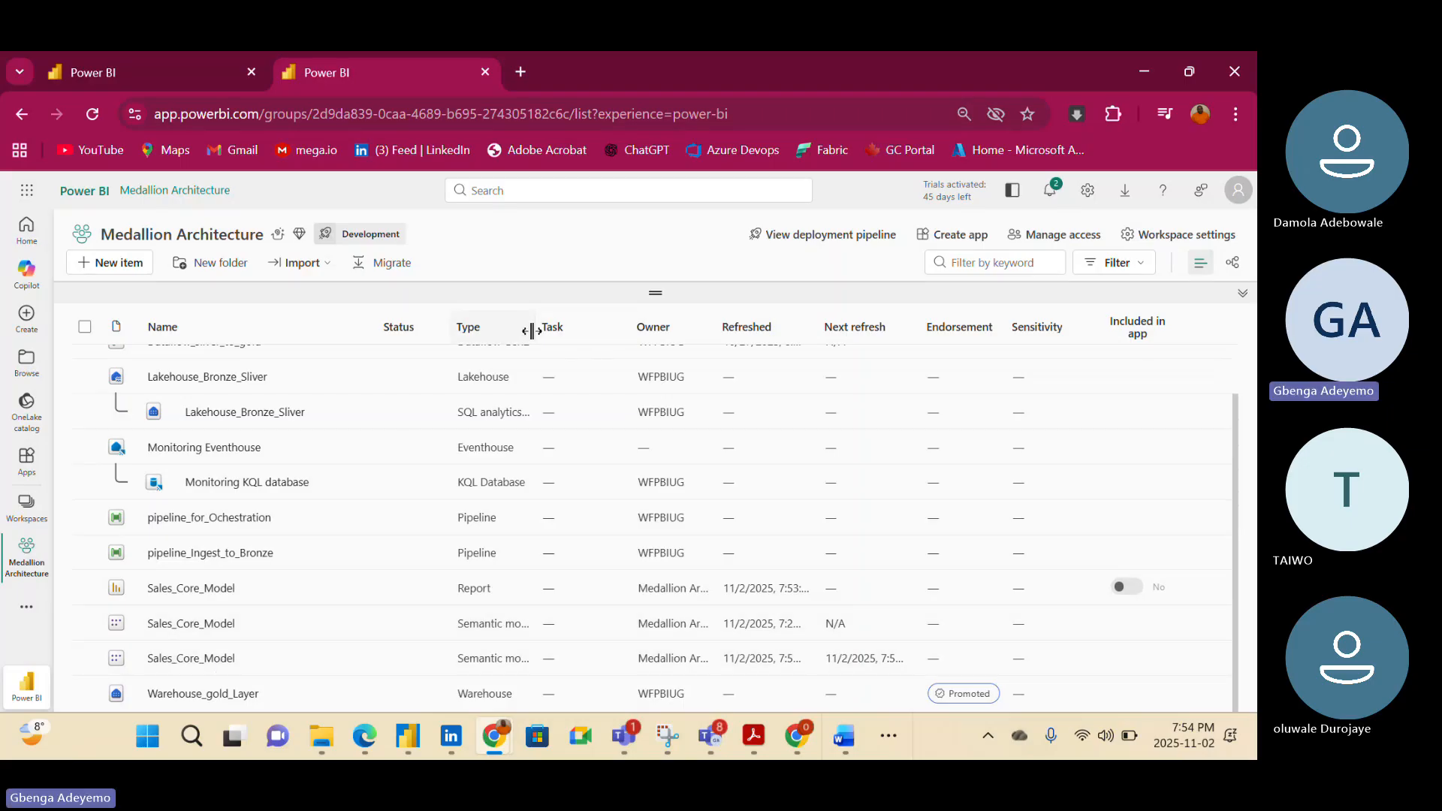
pyautogui.moveTo(531, 331); pyautogui.dragTo(600, 332)
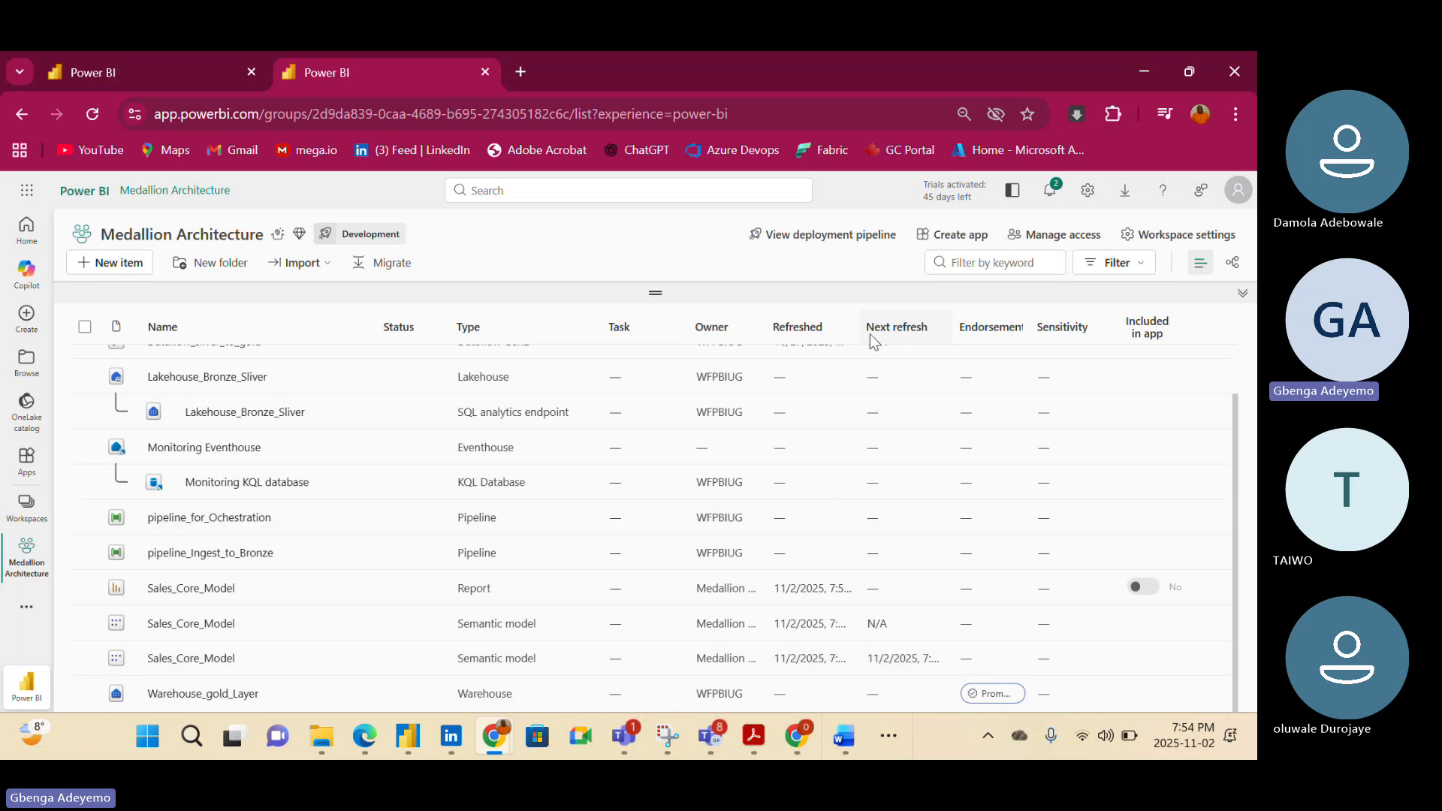
pyautogui.moveTo(856, 331); pyautogui.dragTo(904, 329)
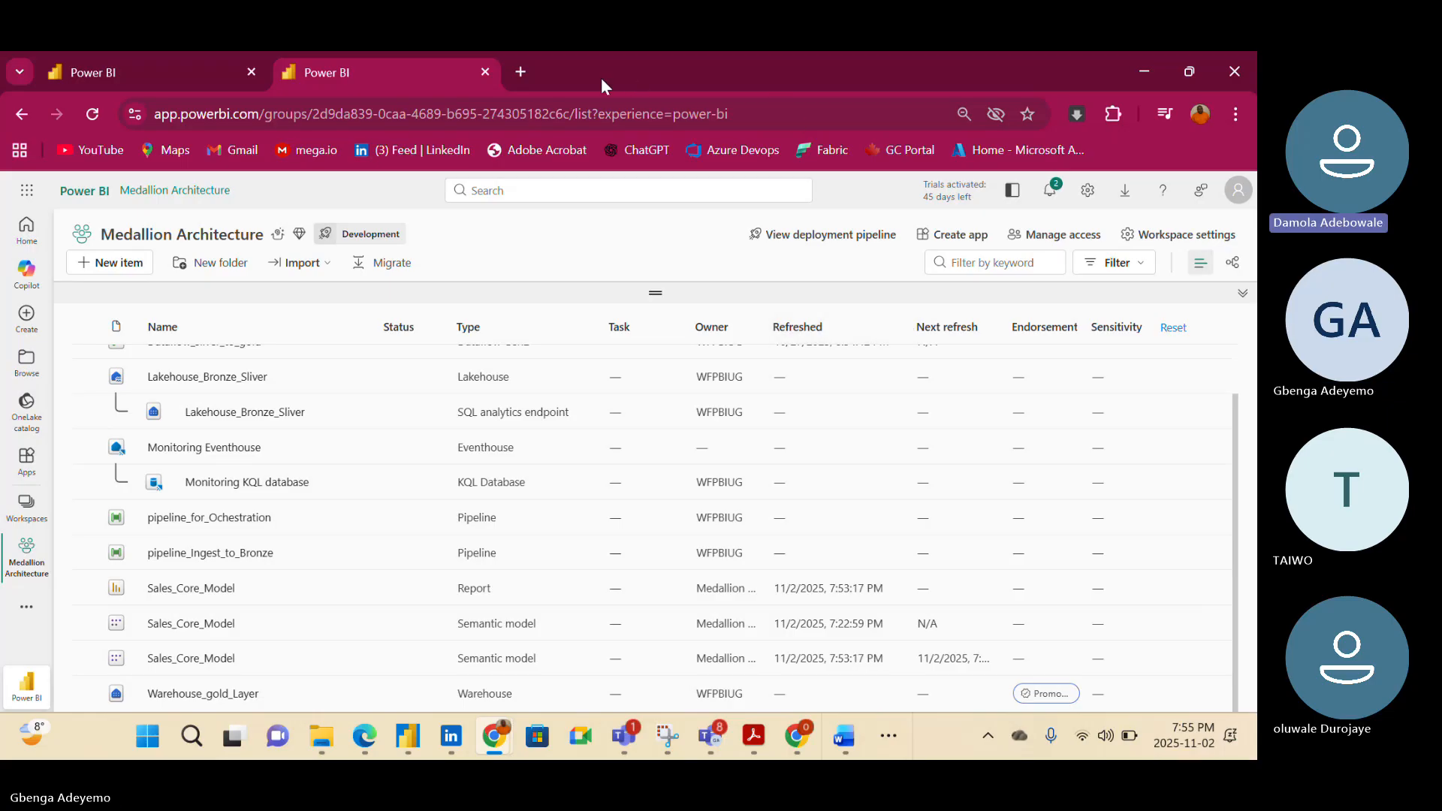
pyautogui.click(457, 71)
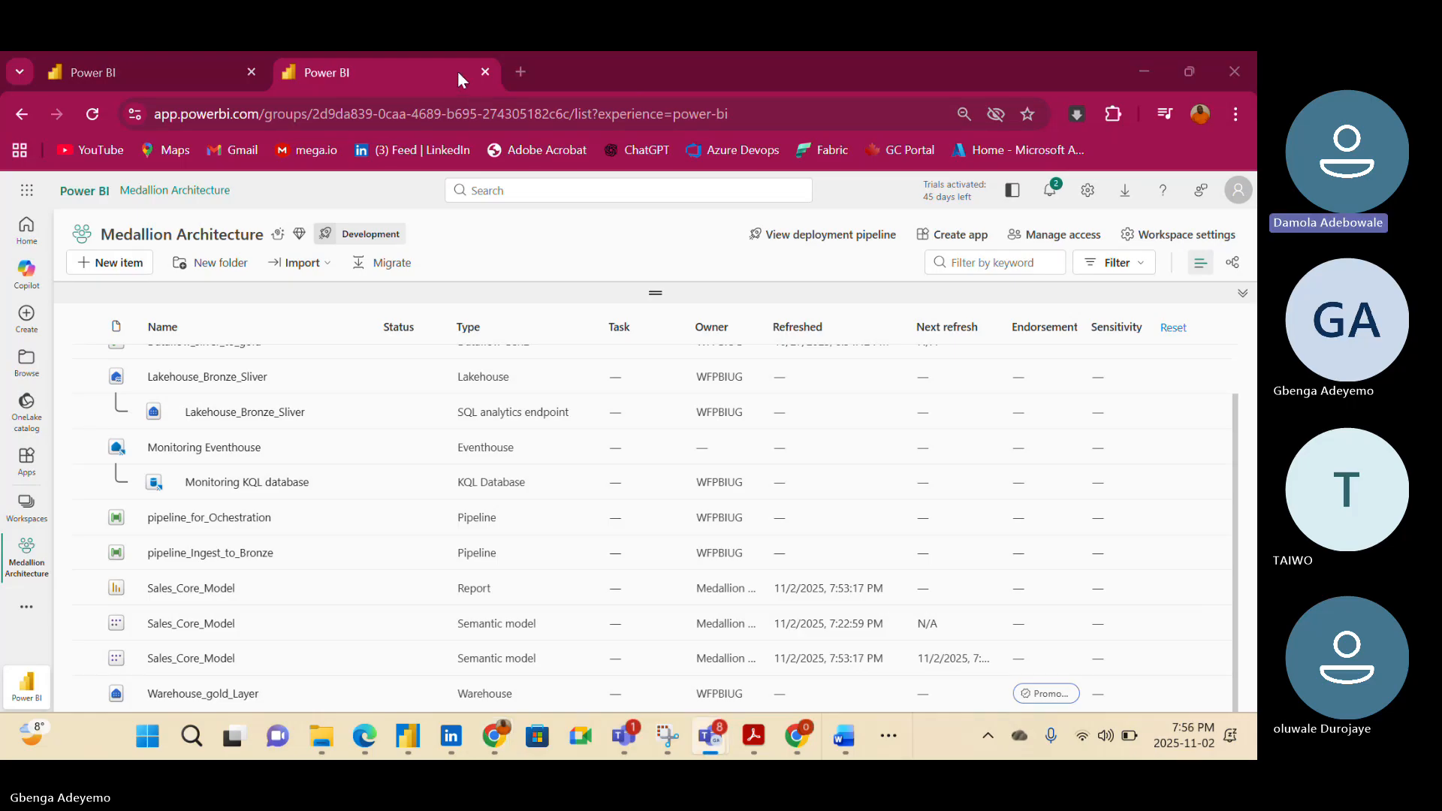
pyautogui.click(862, 96)
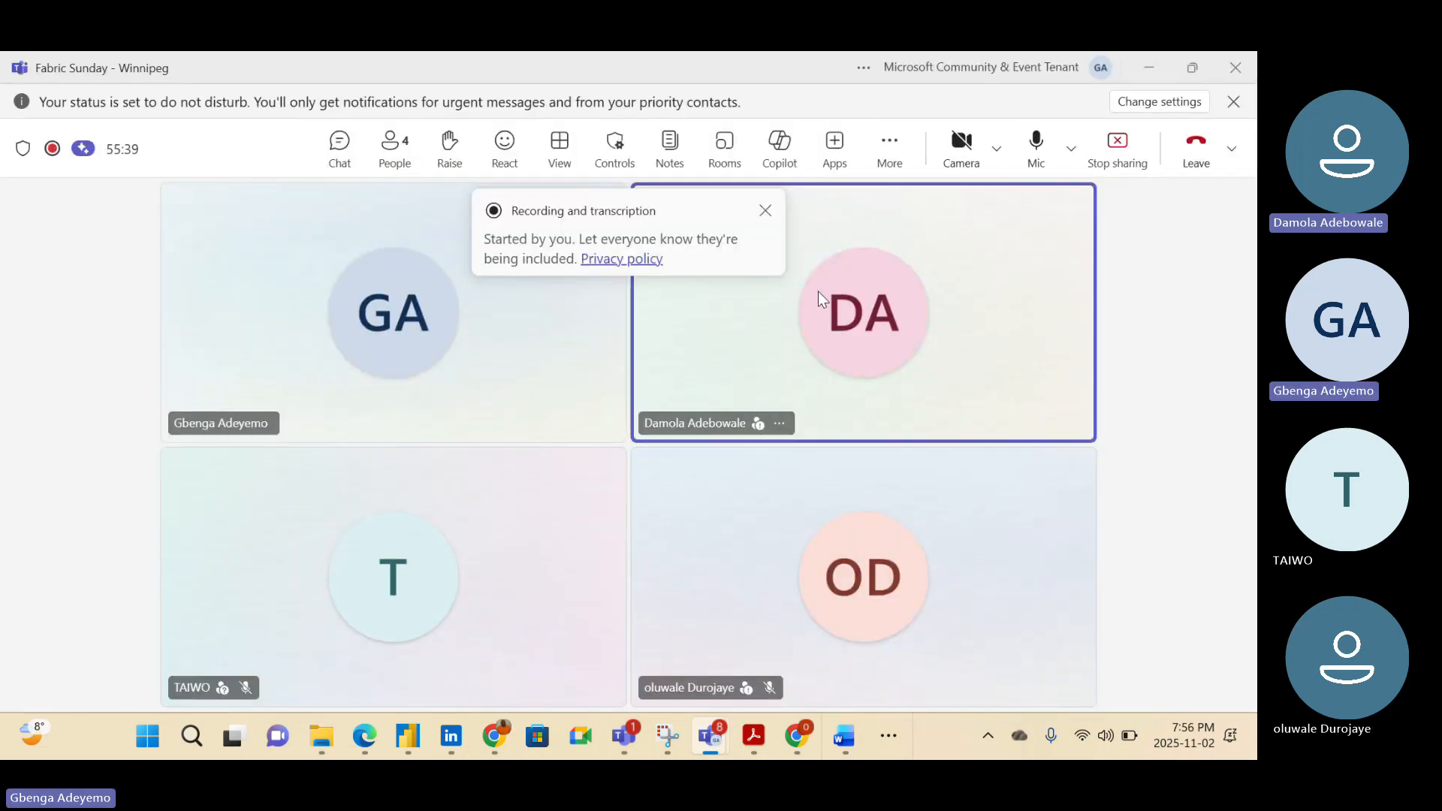
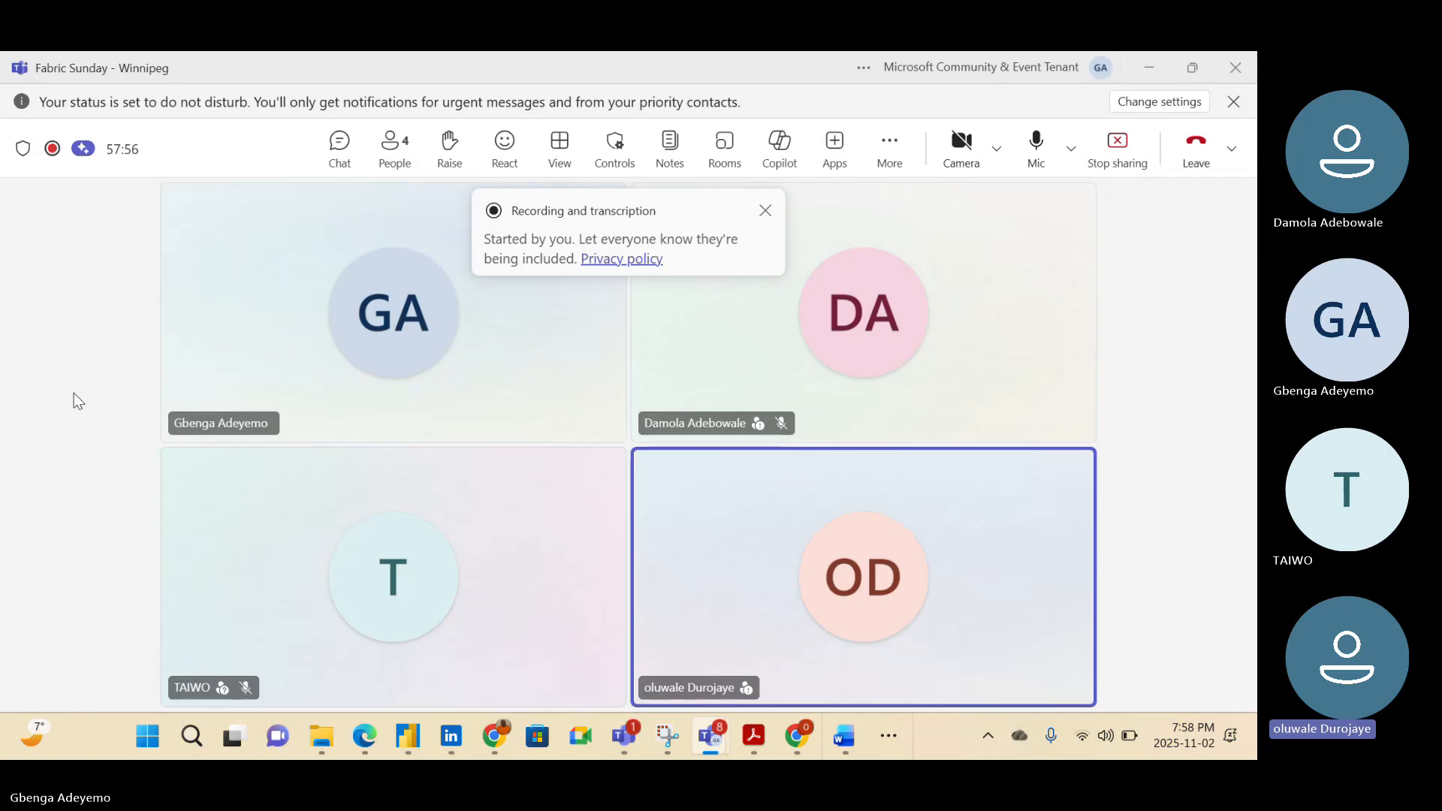
pyautogui.press('XF86AudioRaiseVolume')
pyautogui.click(1156, 79)
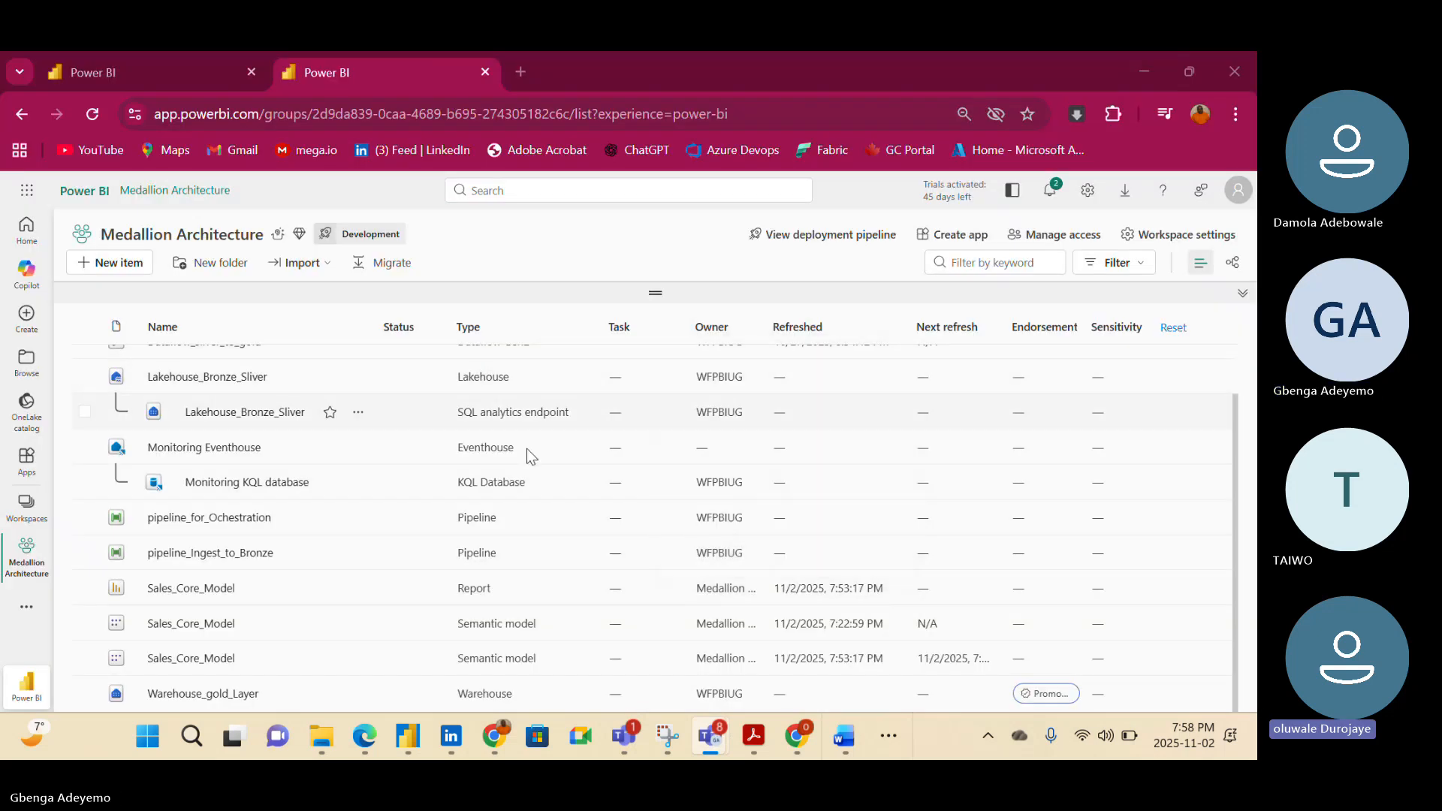
pyautogui.click(579, 259)
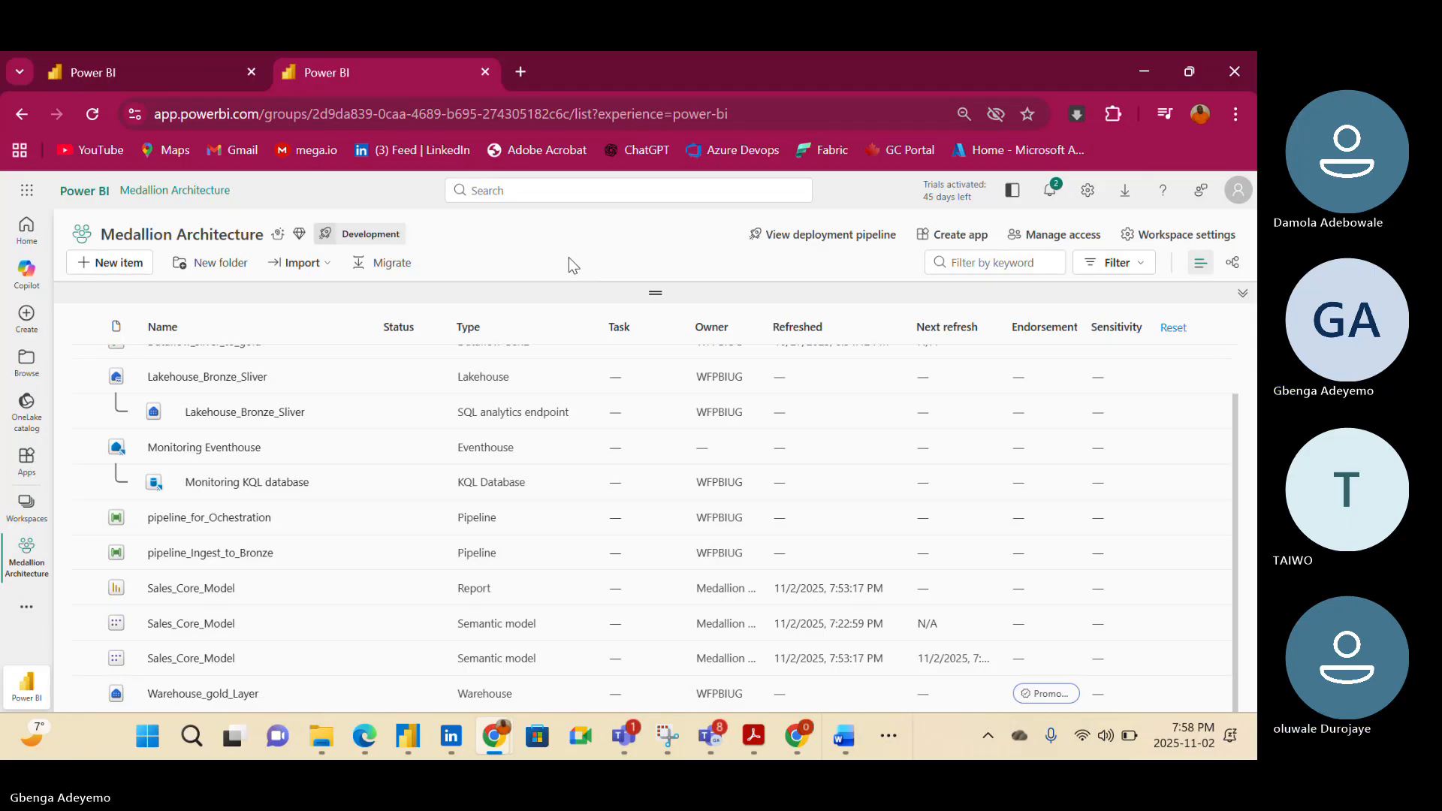
pyautogui.scroll(1, 510, 486)
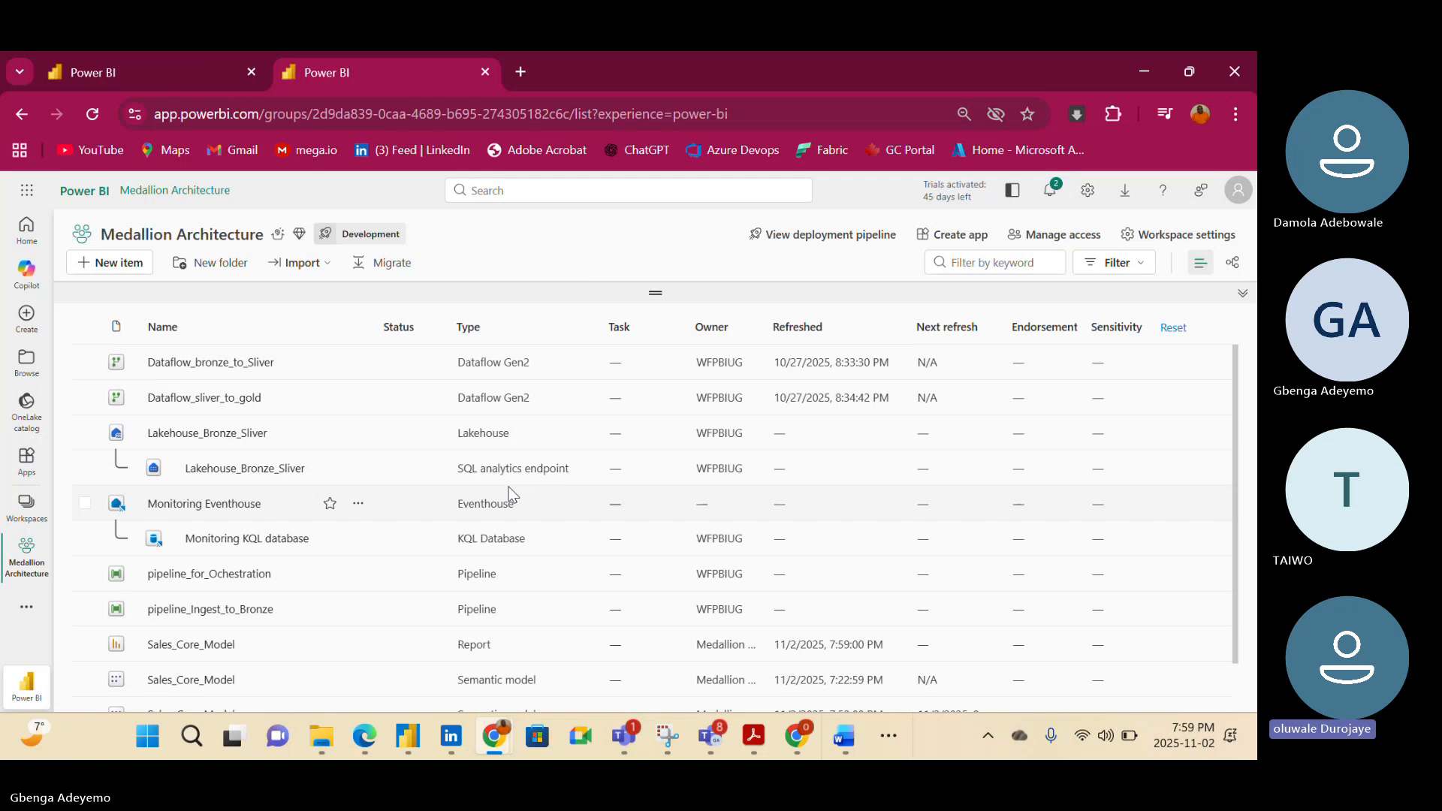
pyautogui.scroll(-1, 510, 495)
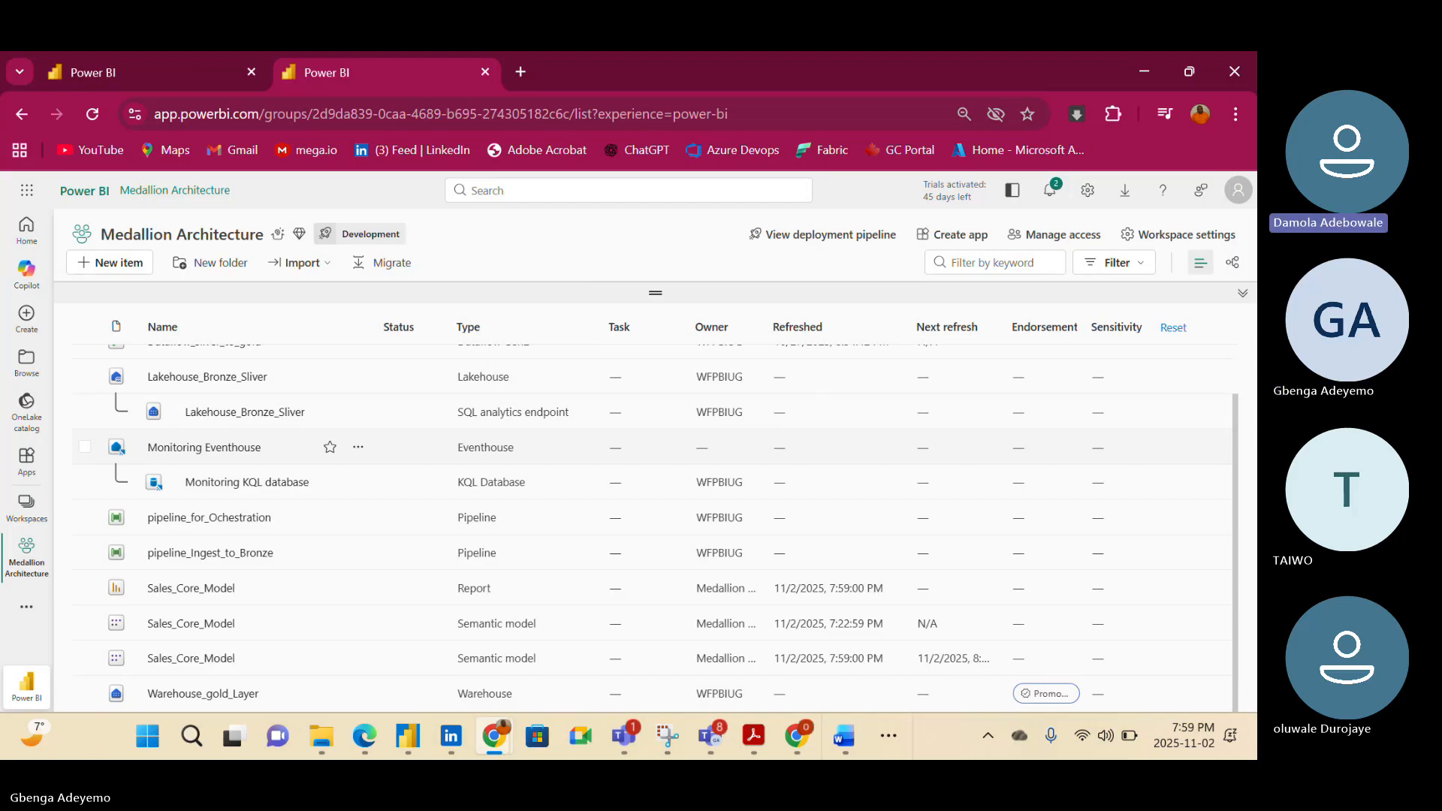
pyautogui.scroll(1, 653, 451)
pyautogui.scroll(-1, 653, 451)
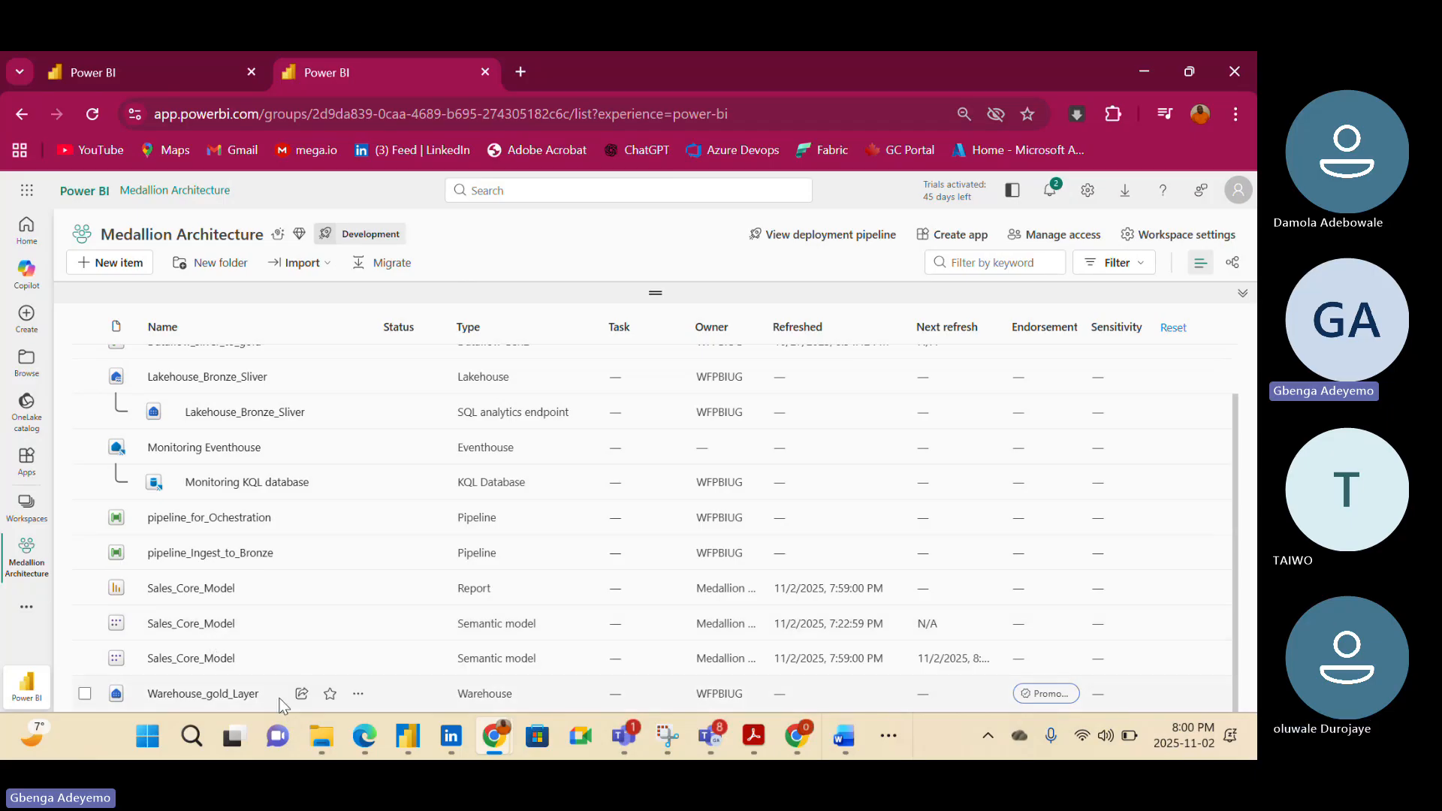
# Open the Sales_Core_Model semantic model refreshed at 7:22:59 PM and show its model diagram
pyautogui.click(210, 637)
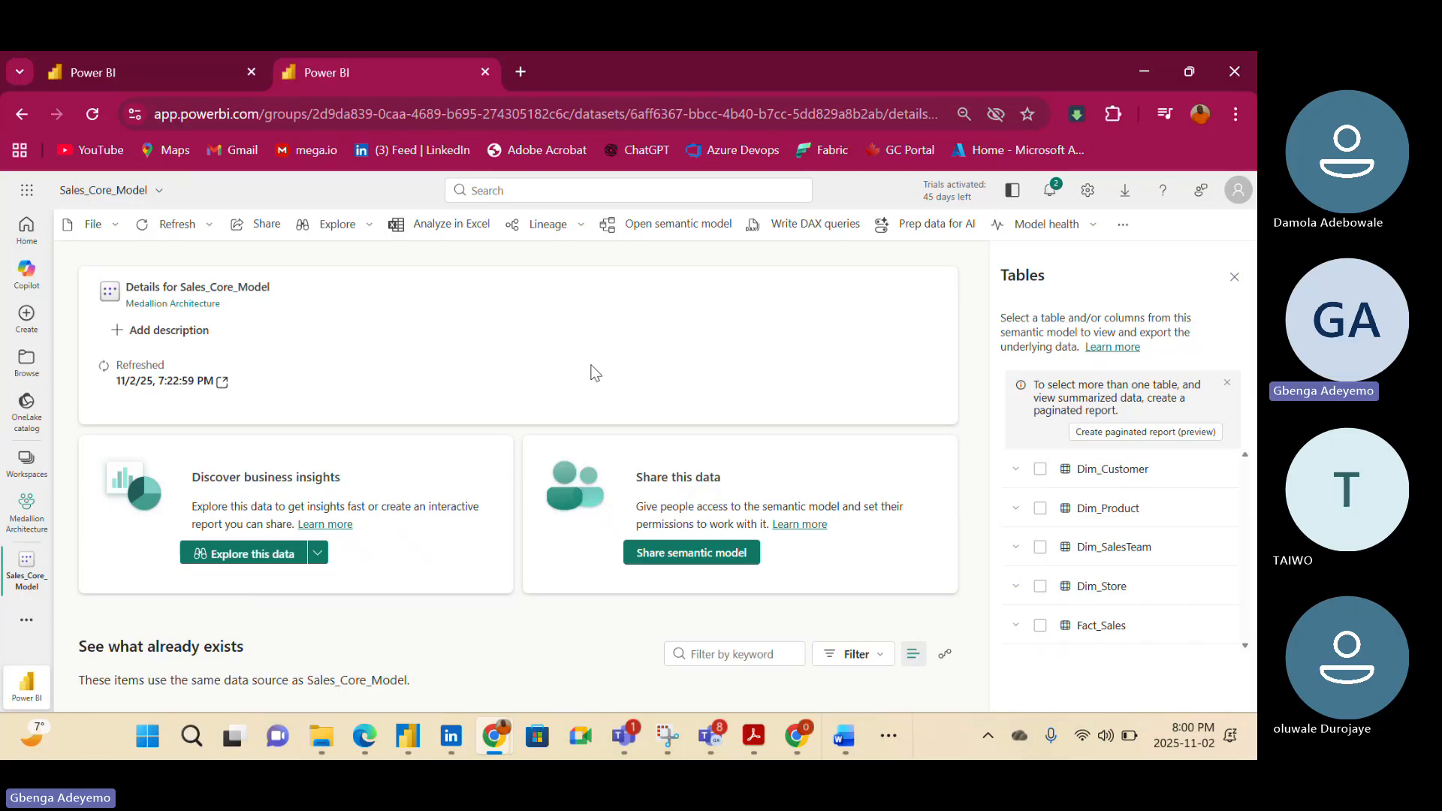
pyautogui.click(845, 92)
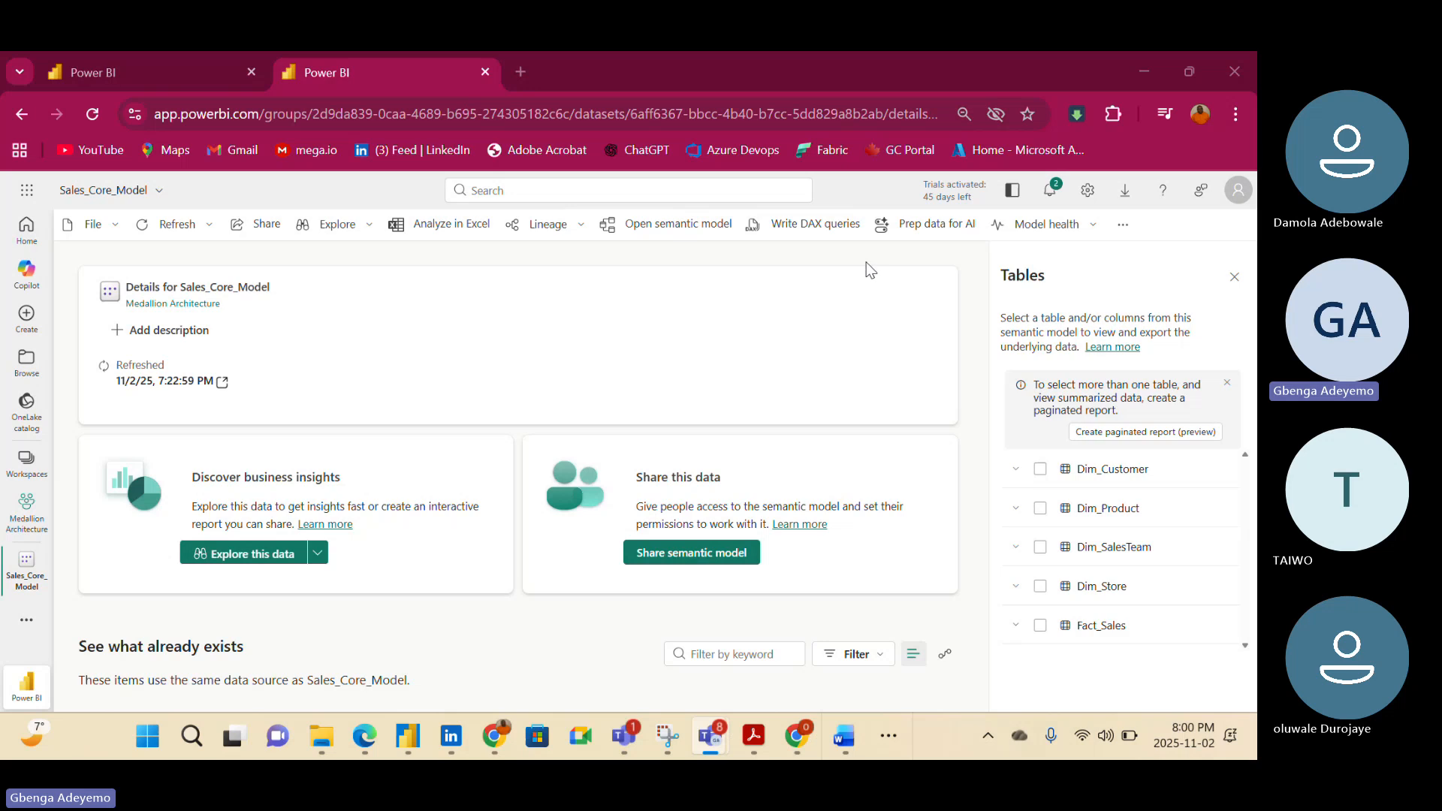
pyautogui.click(650, 225)
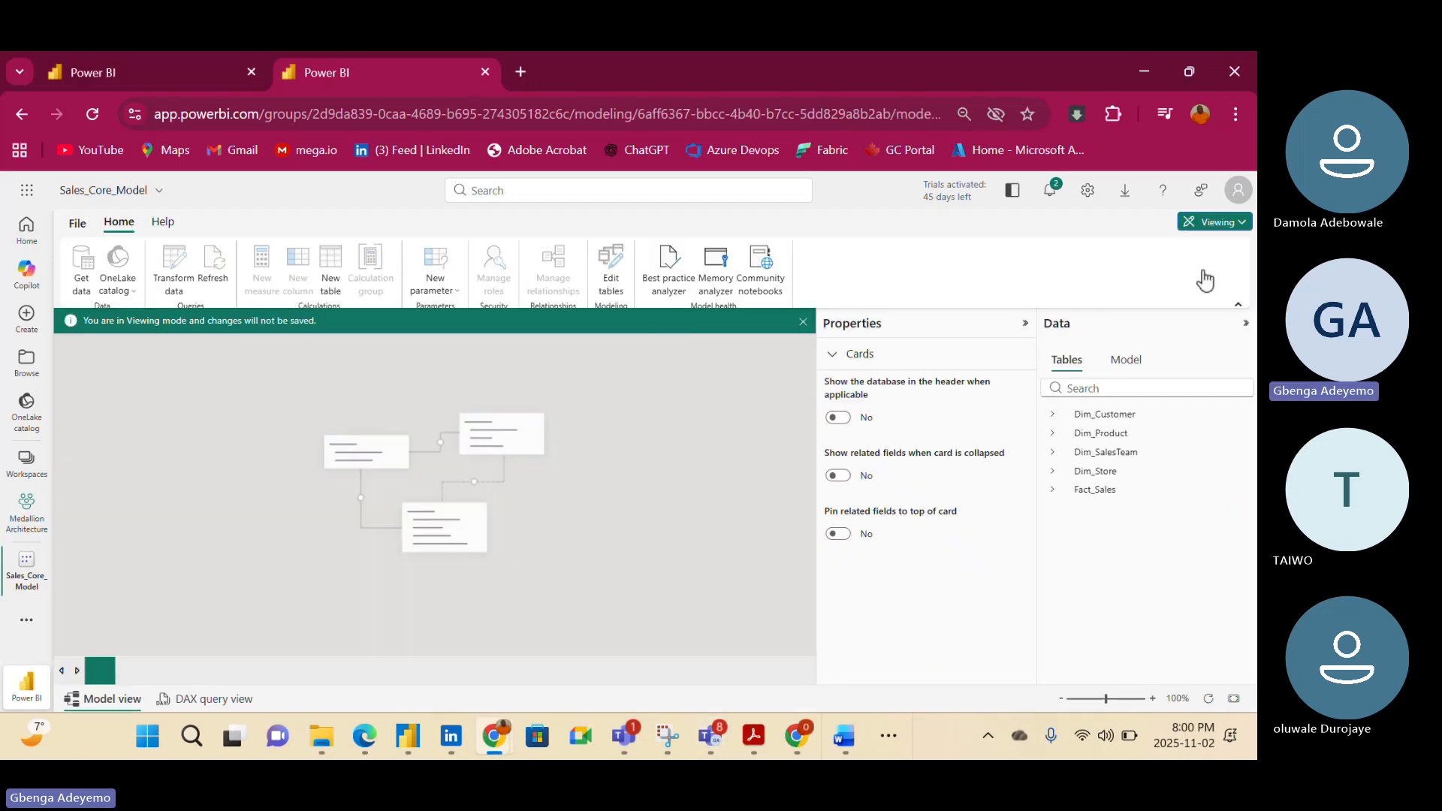
# Try to open the online Sales_Core_Model for editing in Power BI Desktop and dismiss the error dialog
pyautogui.click(1230, 223)
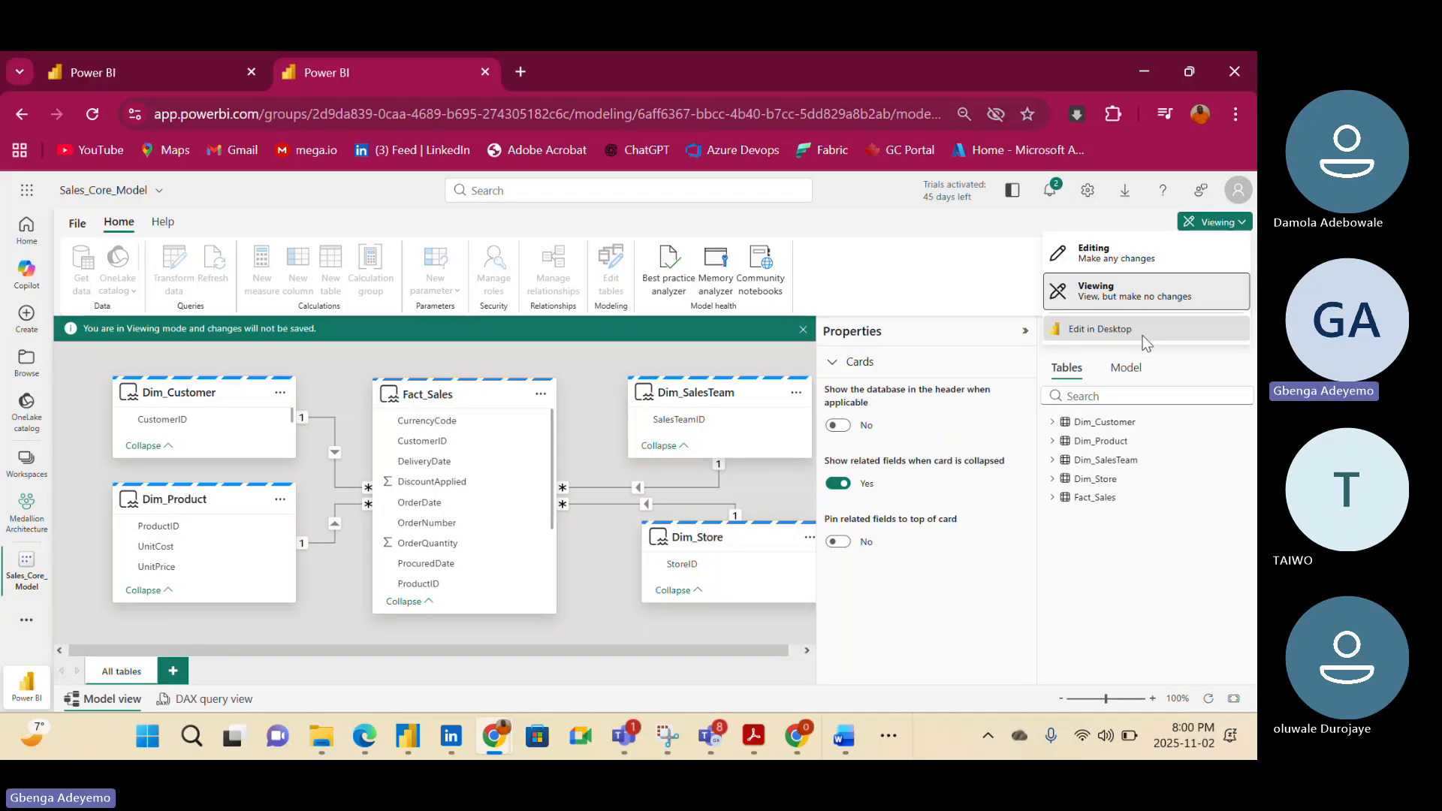
pyautogui.click(1153, 331)
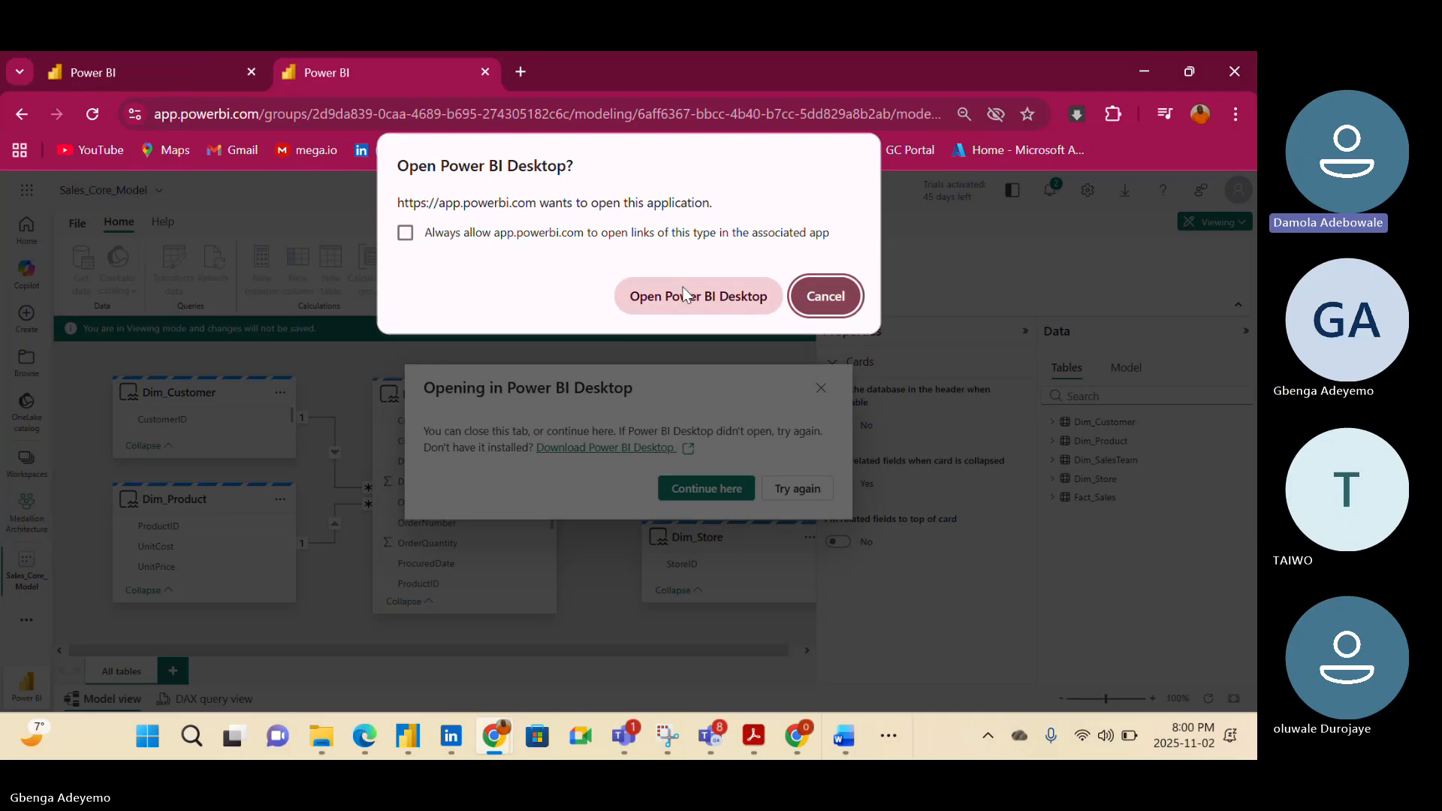
pyautogui.click(685, 295)
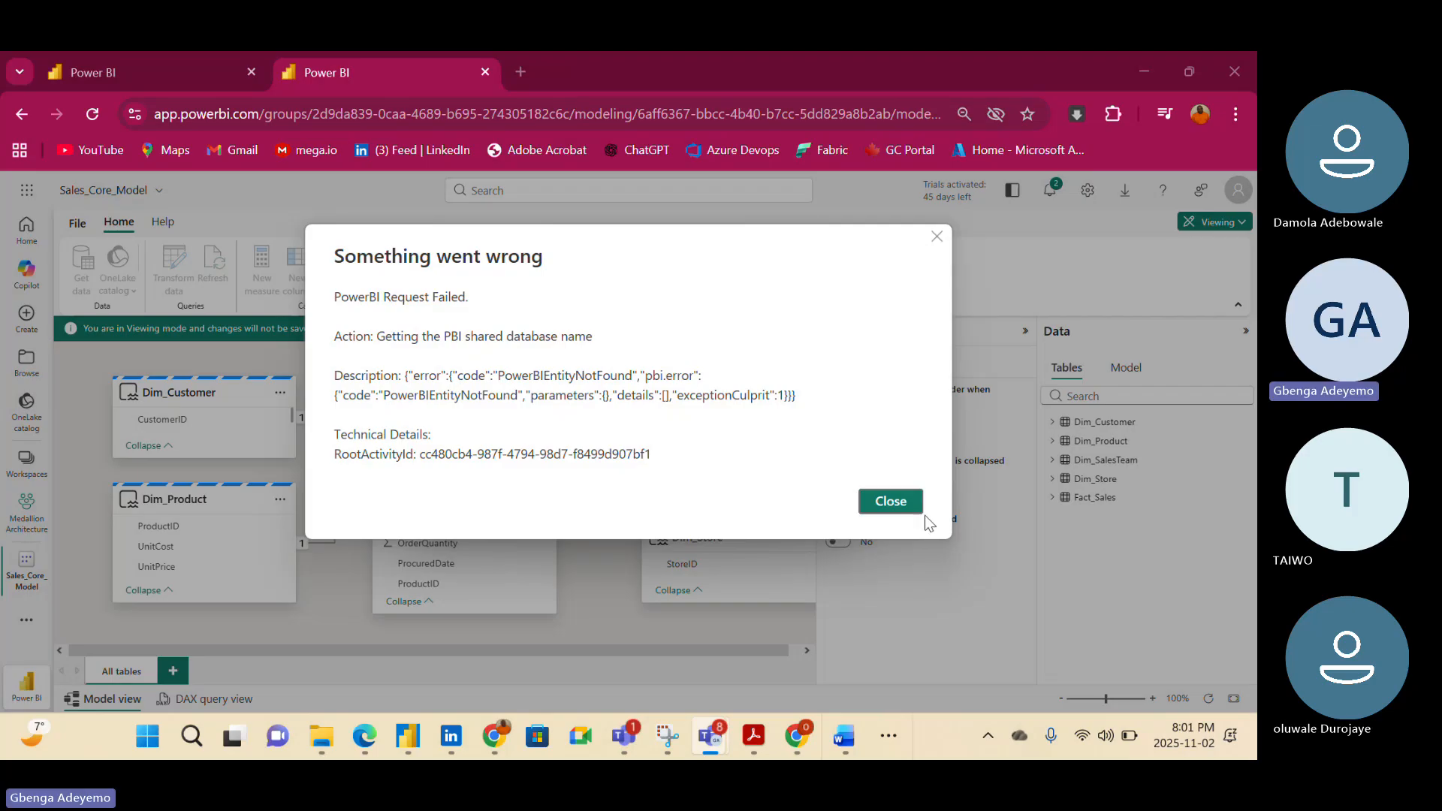
pyautogui.click(891, 502)
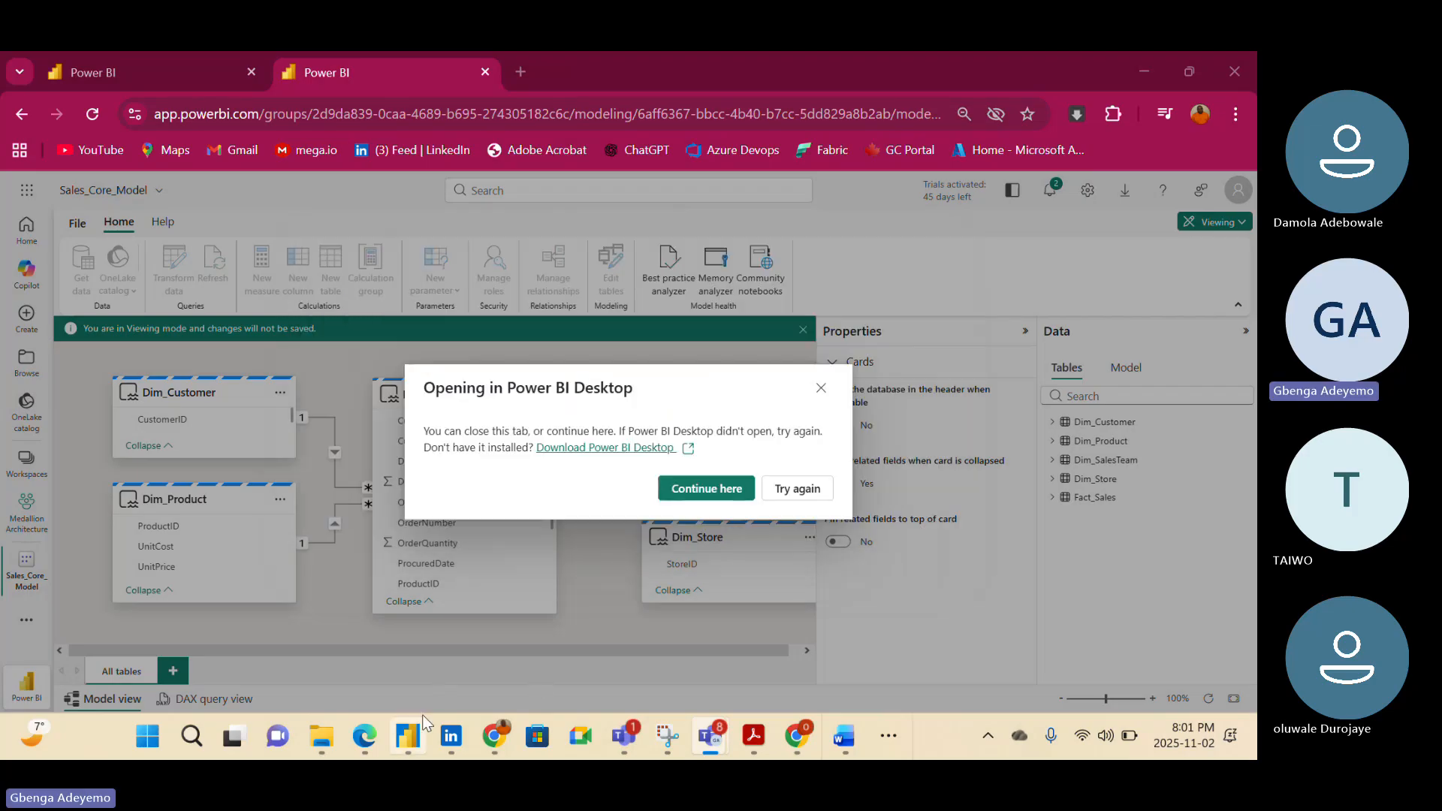
# Switch to Power BI Desktop and close the DirectQuery Sales_Core_Model file without saving its changes
pyautogui.click(405, 738)
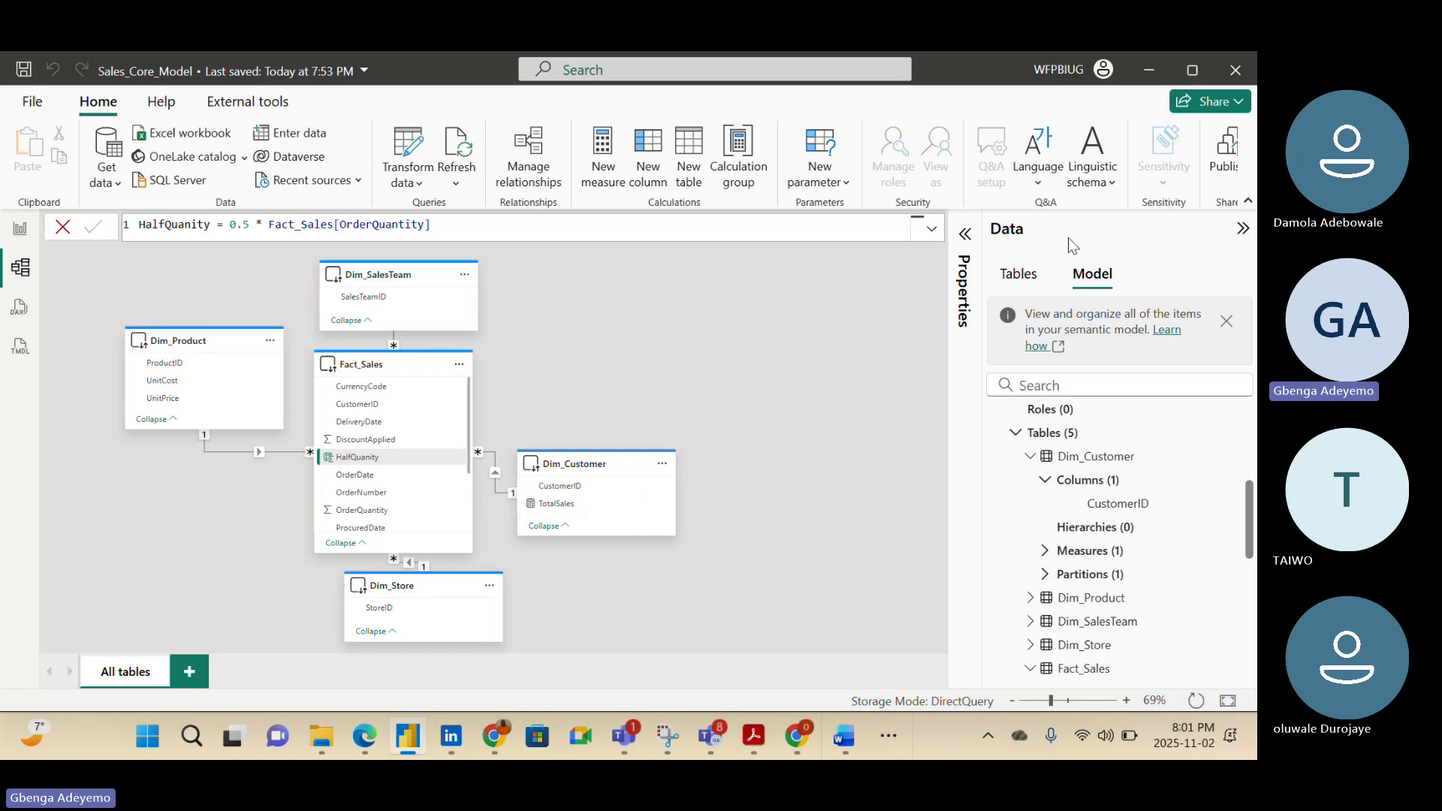
pyautogui.click(1231, 69)
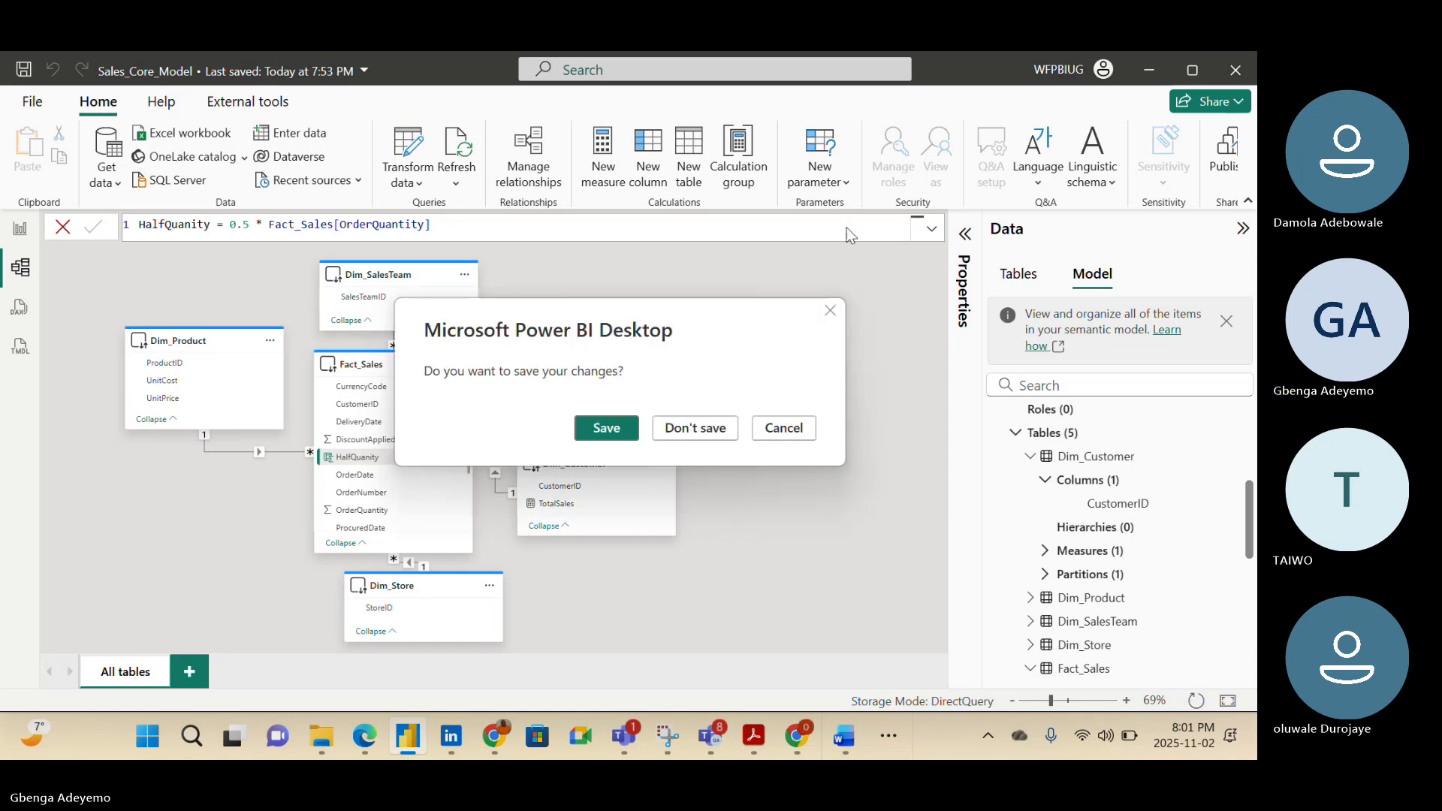
pyautogui.click(687, 434)
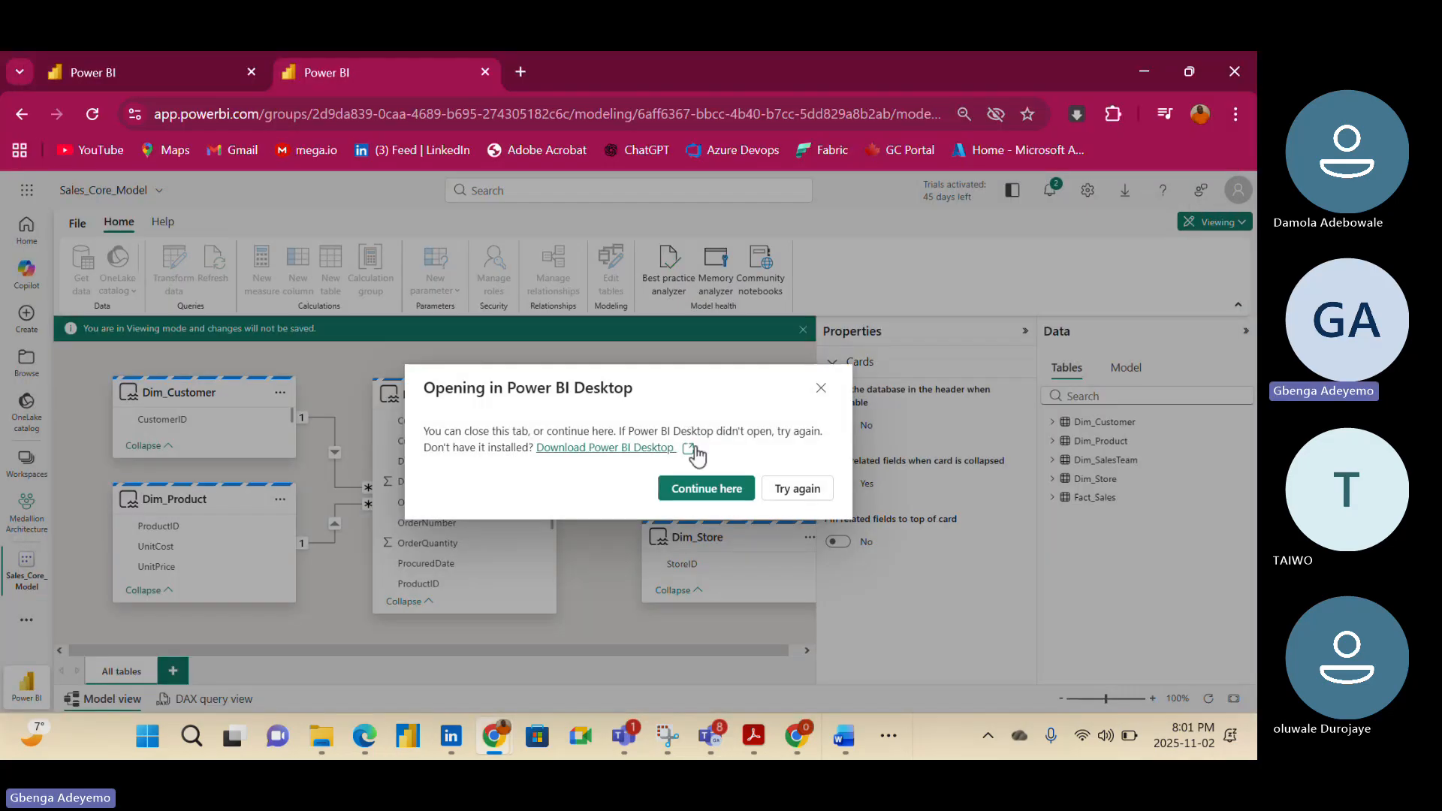
# Retry launching the online Sales_Core_Model in Power BI Desktop from Chrome and dismiss the launch dialog
pyautogui.click(805, 488)
pyautogui.click(673, 307)
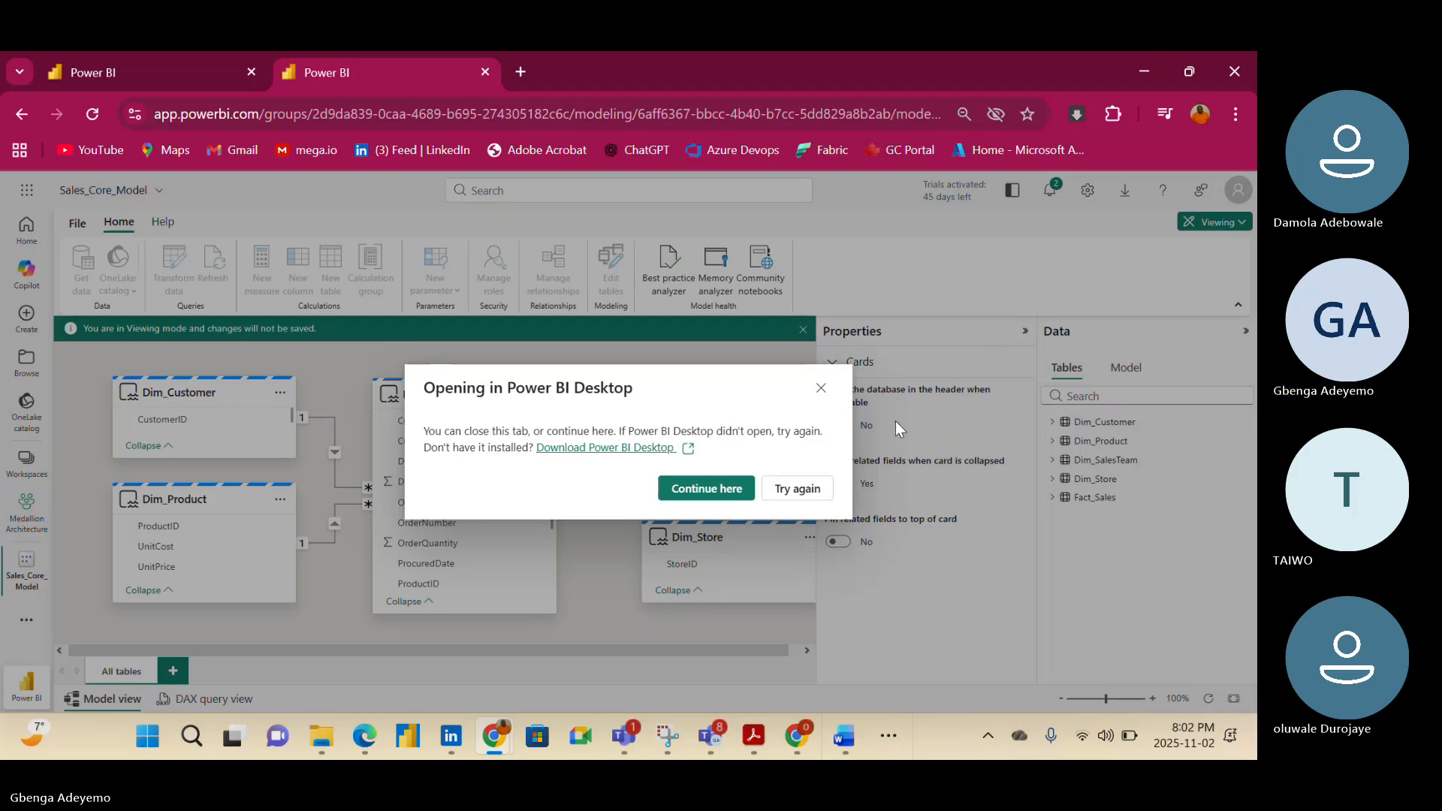
pyautogui.click(395, 742)
pyautogui.rightClick(394, 738)
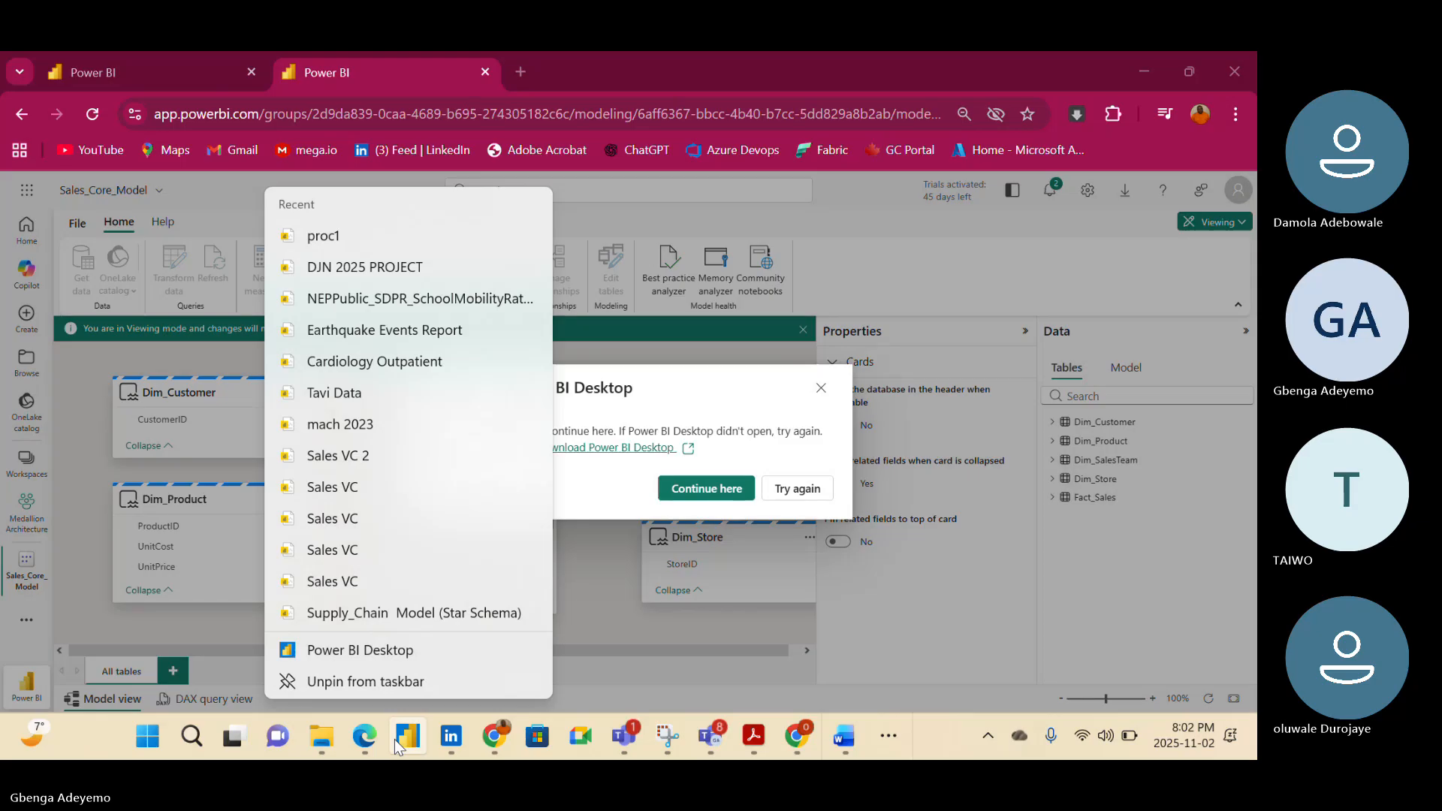
pyautogui.click(233, 201)
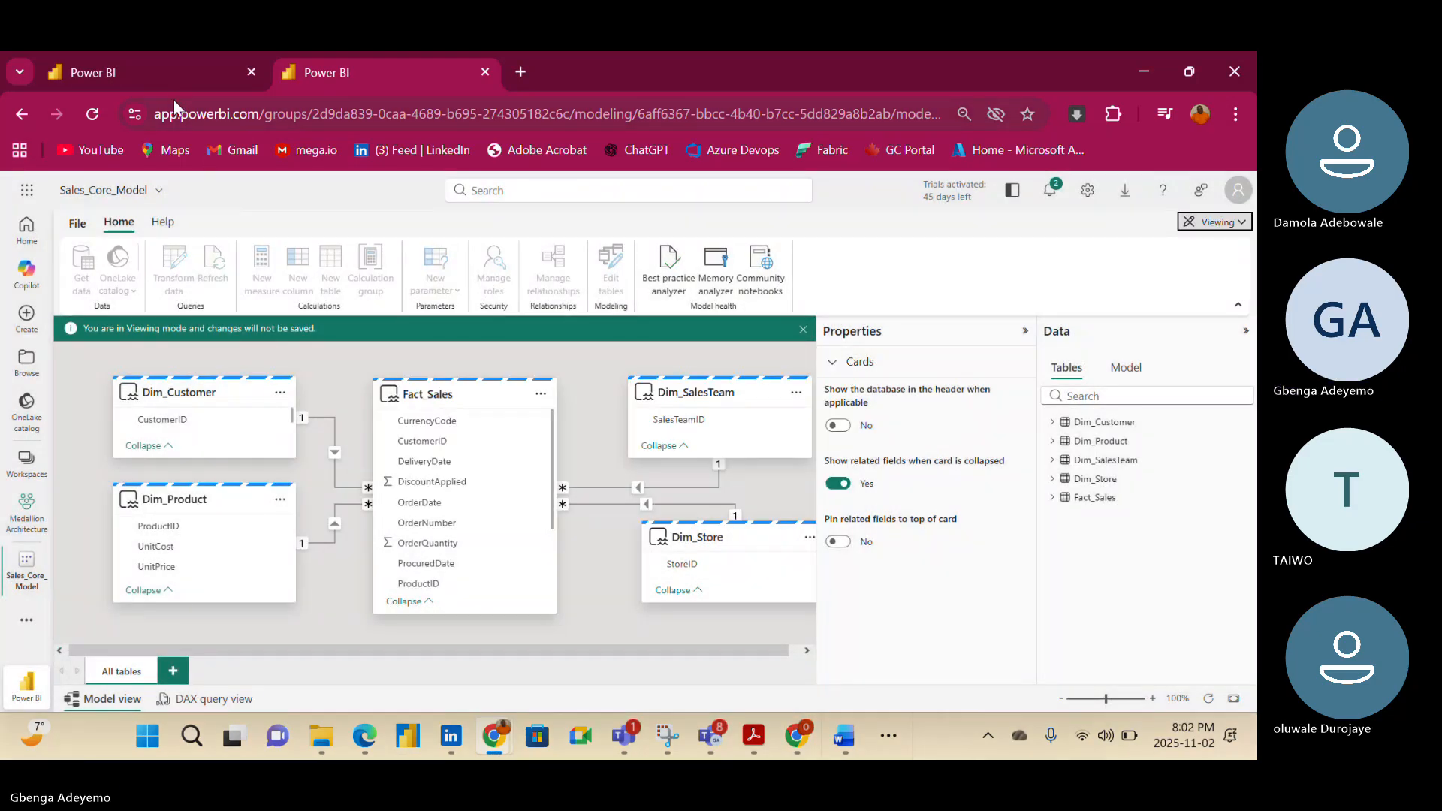
# Return the first Power BI browser tab to the Medallion Architecture workspace's item list
pyautogui.click(155, 71)
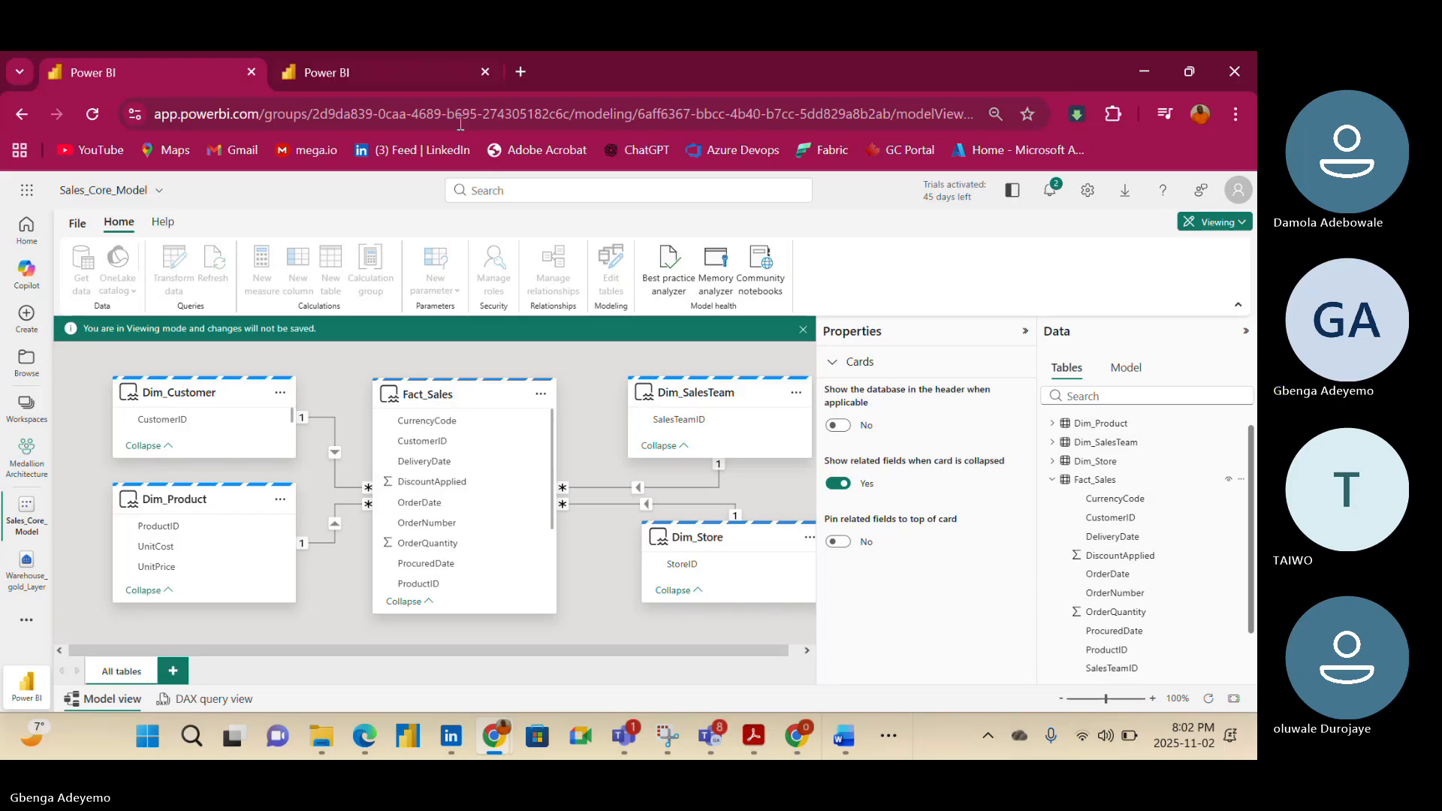
pyautogui.click(1094, 189)
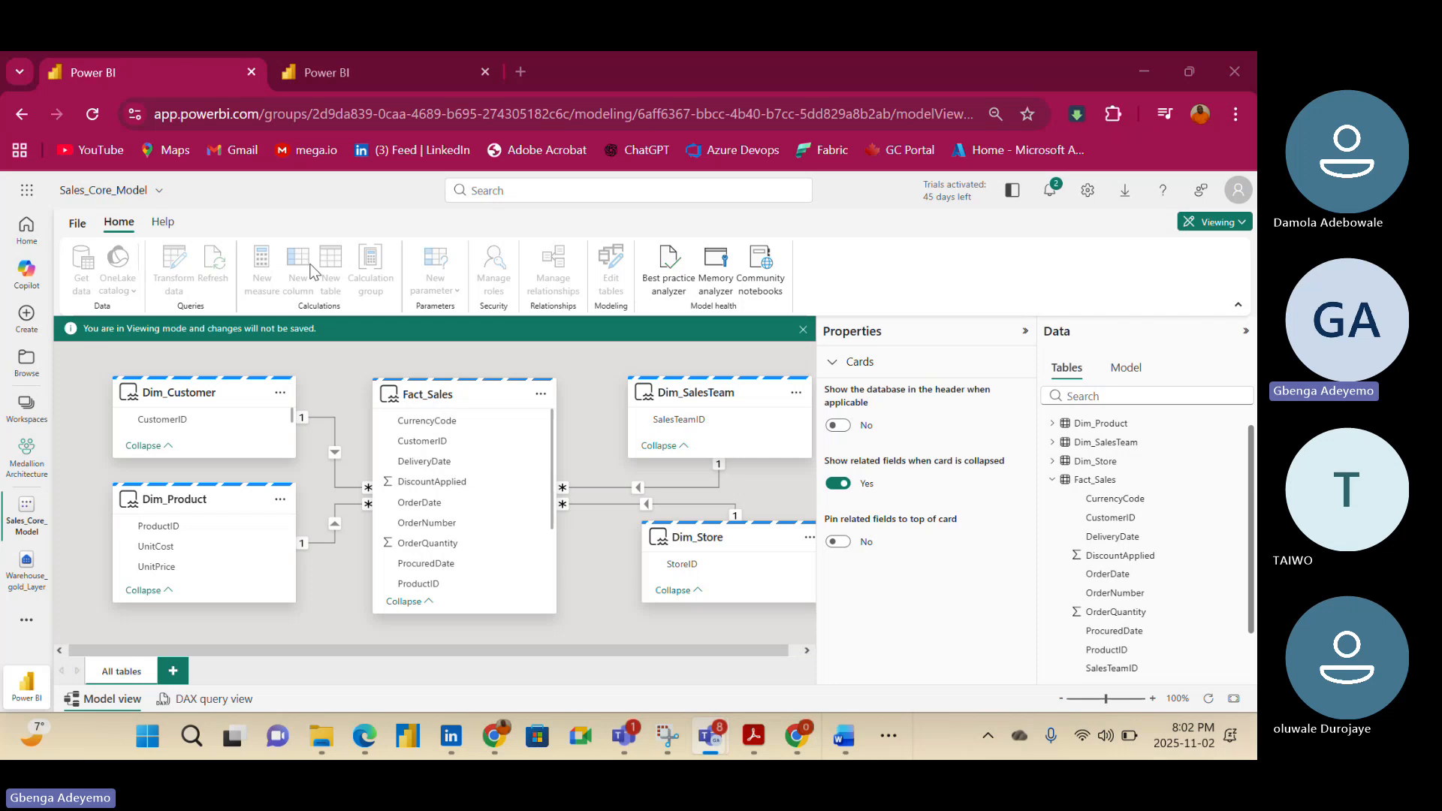
pyautogui.click(328, 74)
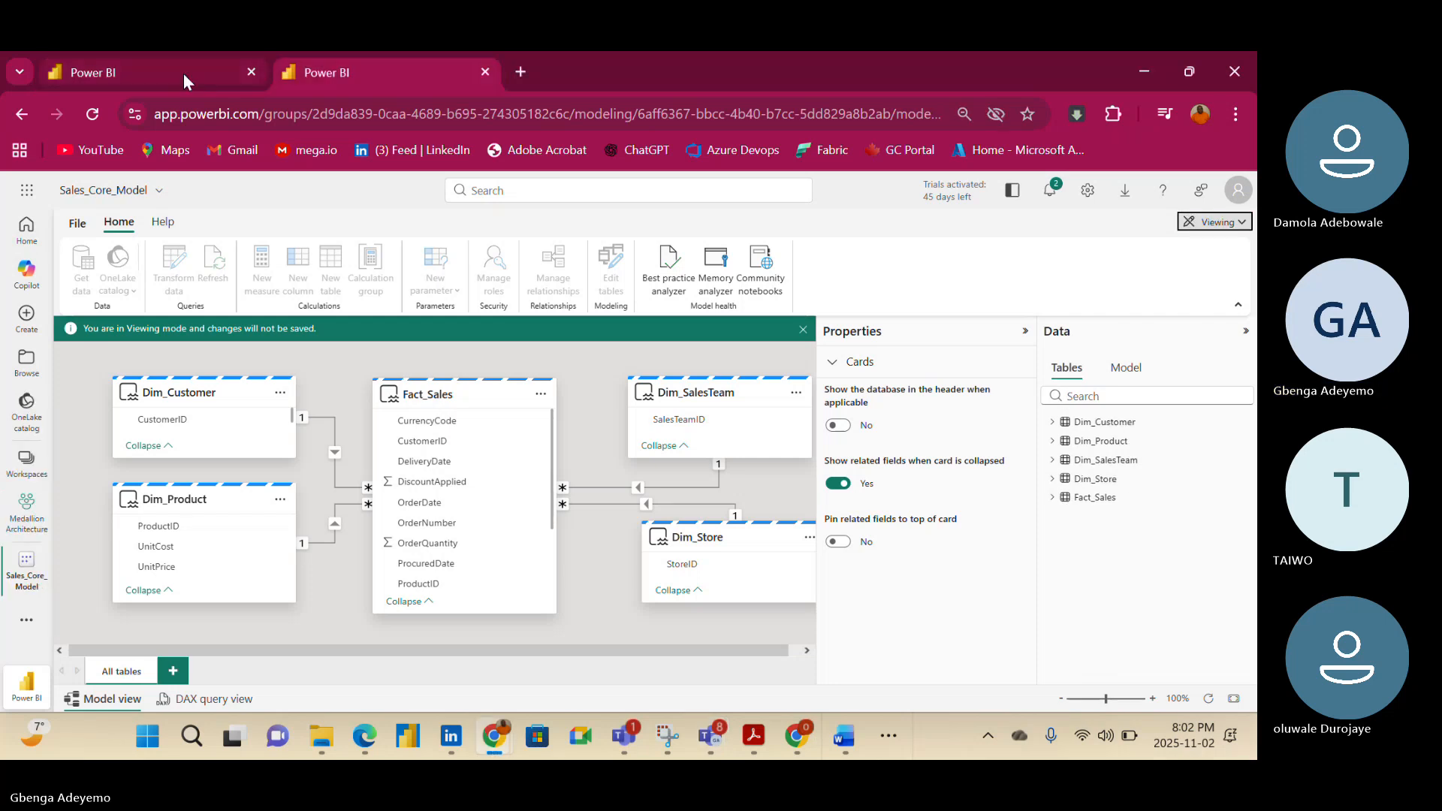
pyautogui.click(183, 73)
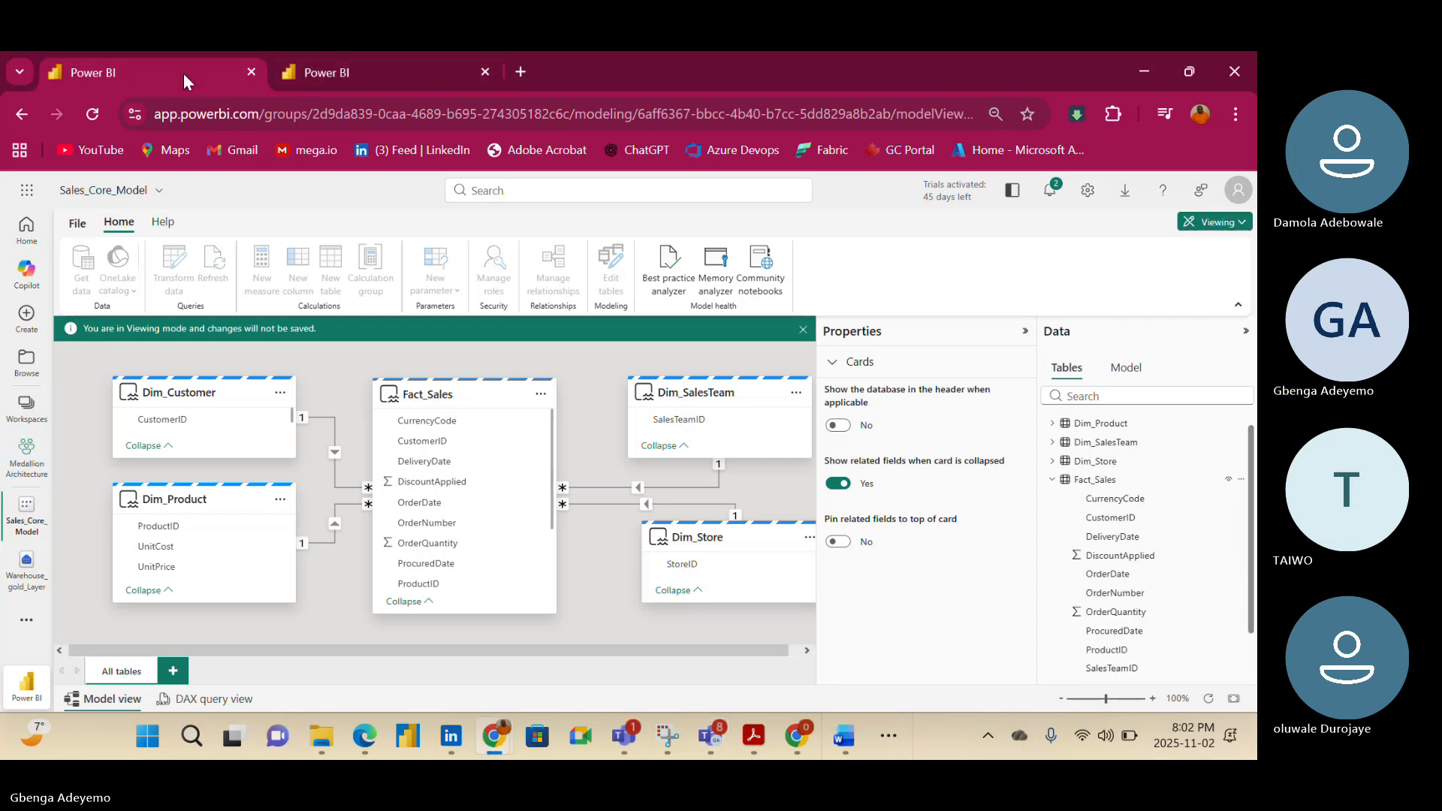
pyautogui.click(21, 114)
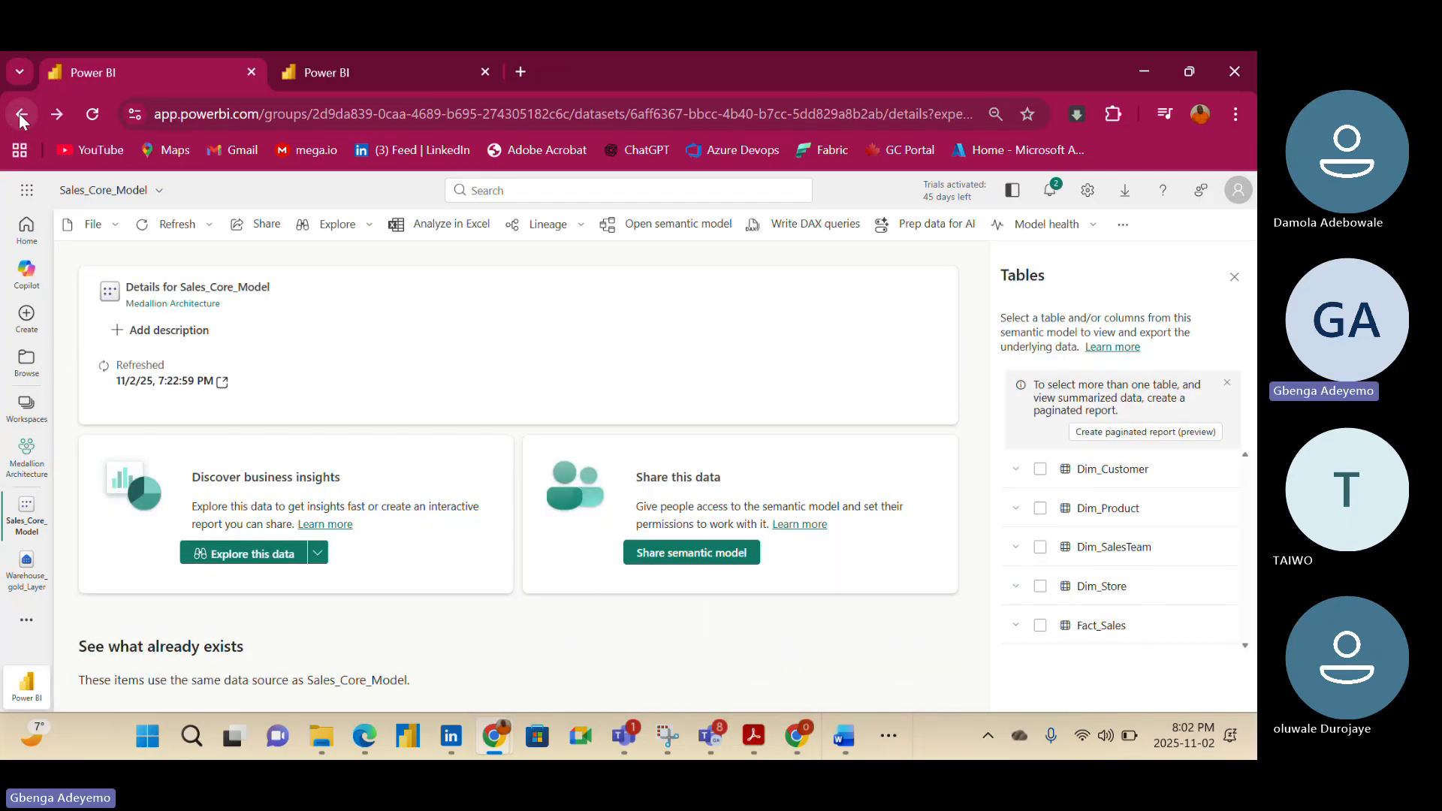
pyautogui.click(21, 114)
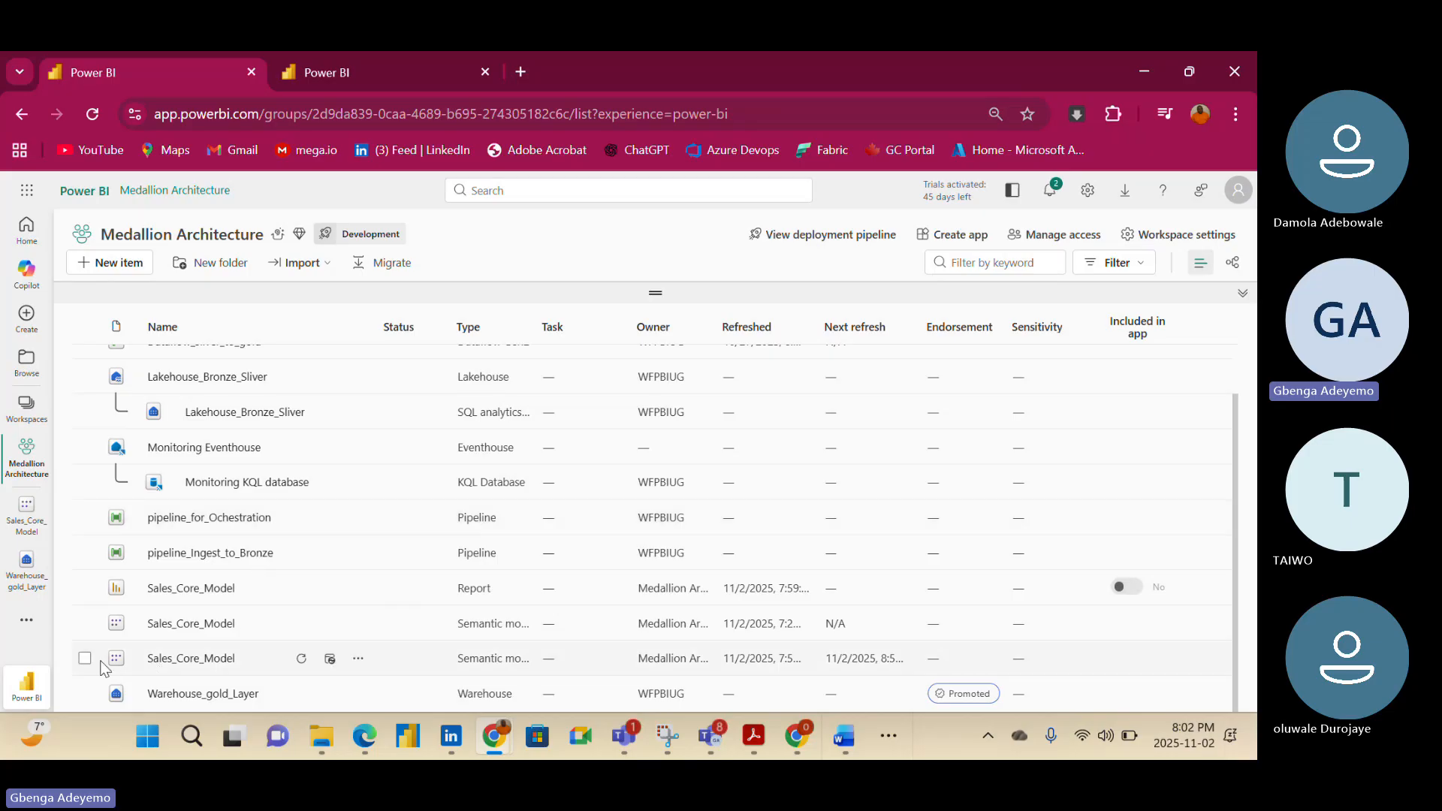
# Permanently delete the newly published Sales_Core_Model semantic model, the lower of the two, from the Medallion Architecture workspace
pyautogui.click(85, 659)
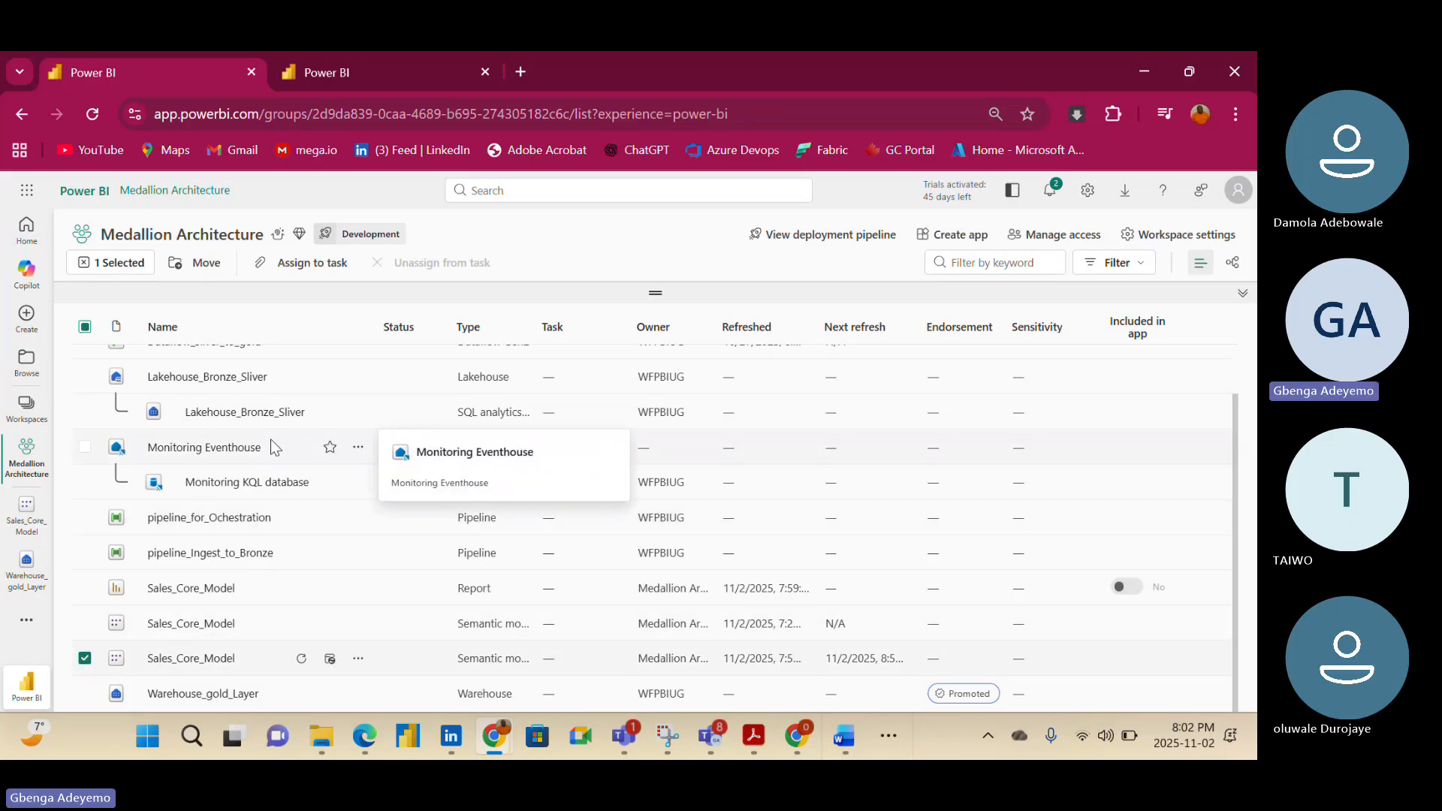
pyautogui.click(359, 658)
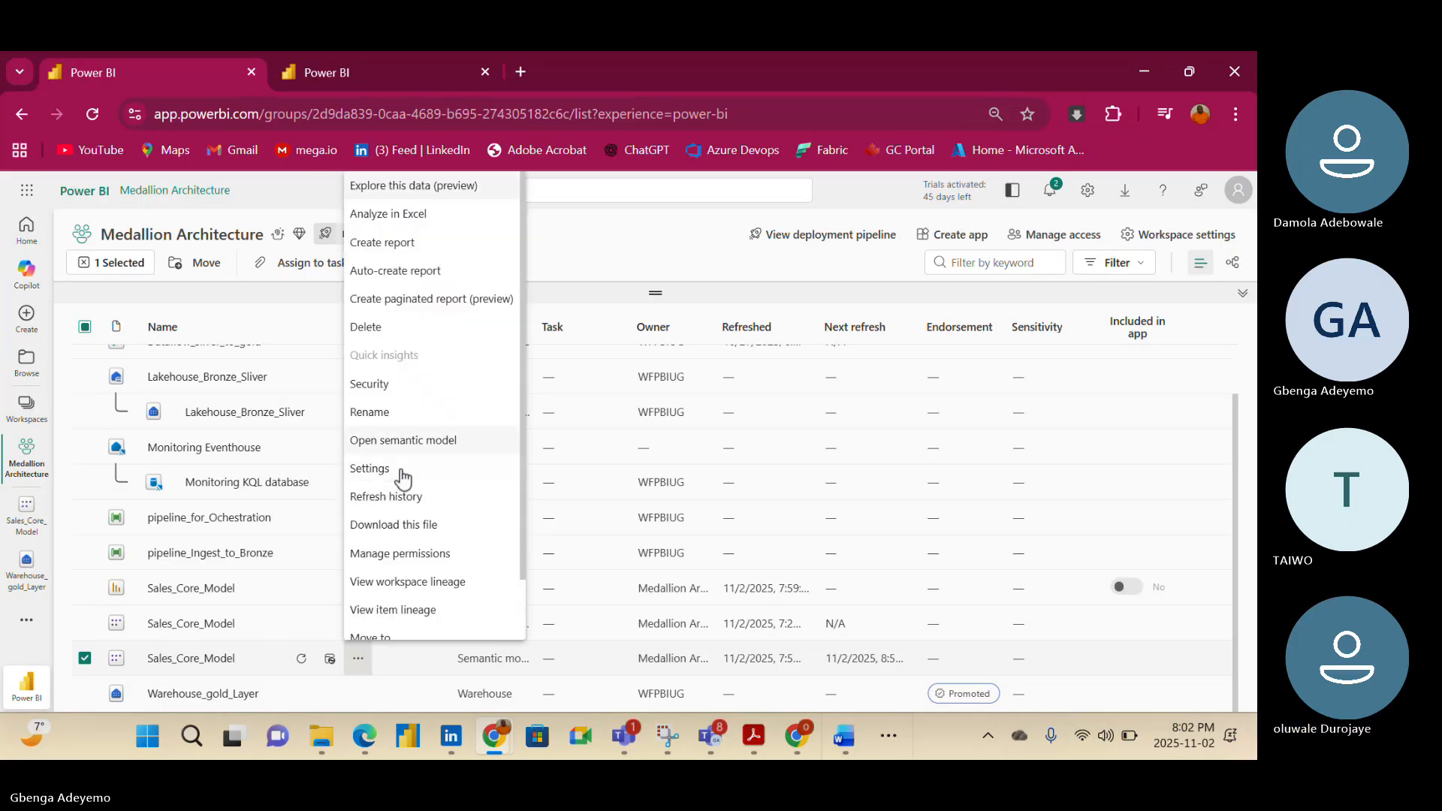
pyautogui.scroll(-1, 405, 539)
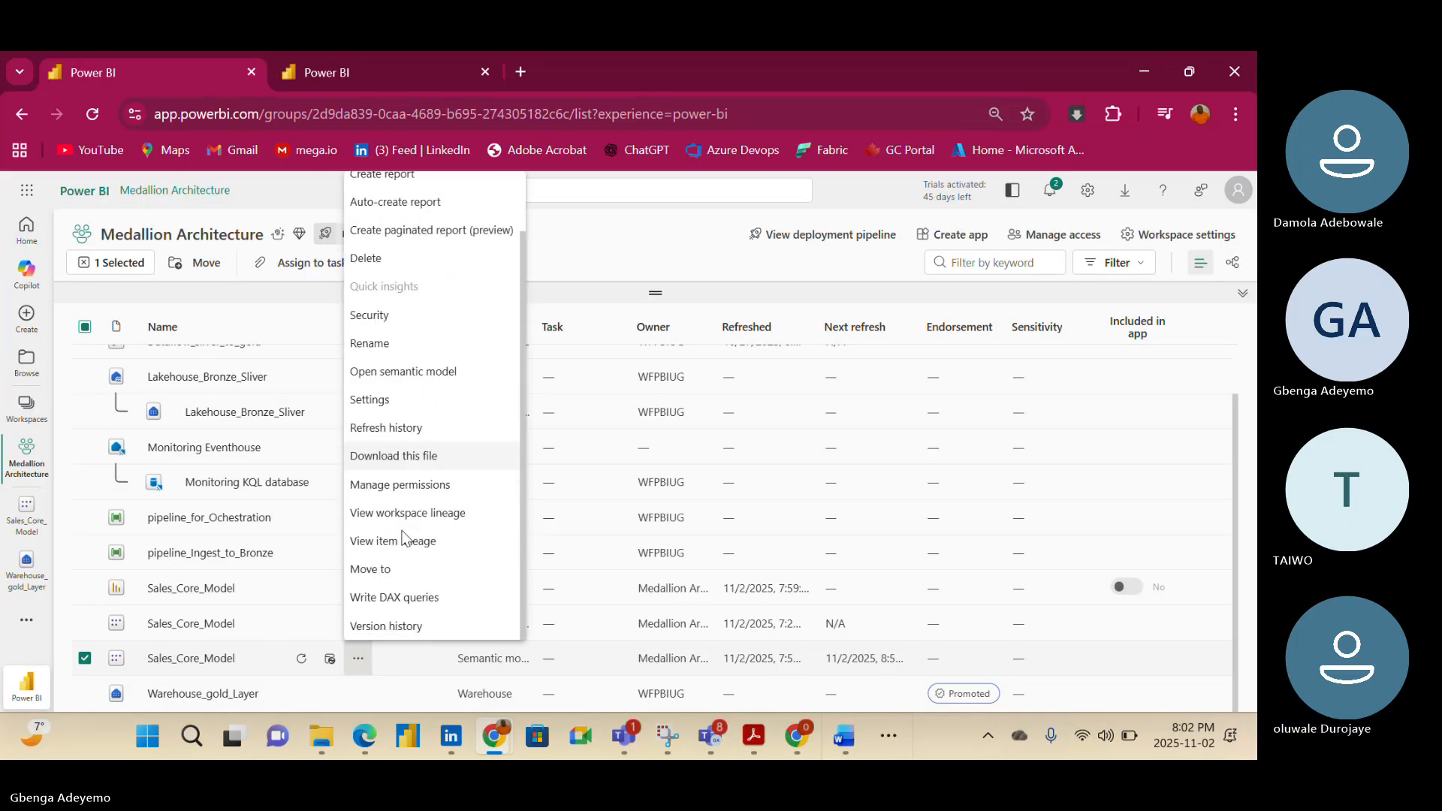
pyautogui.scroll(1, 404, 539)
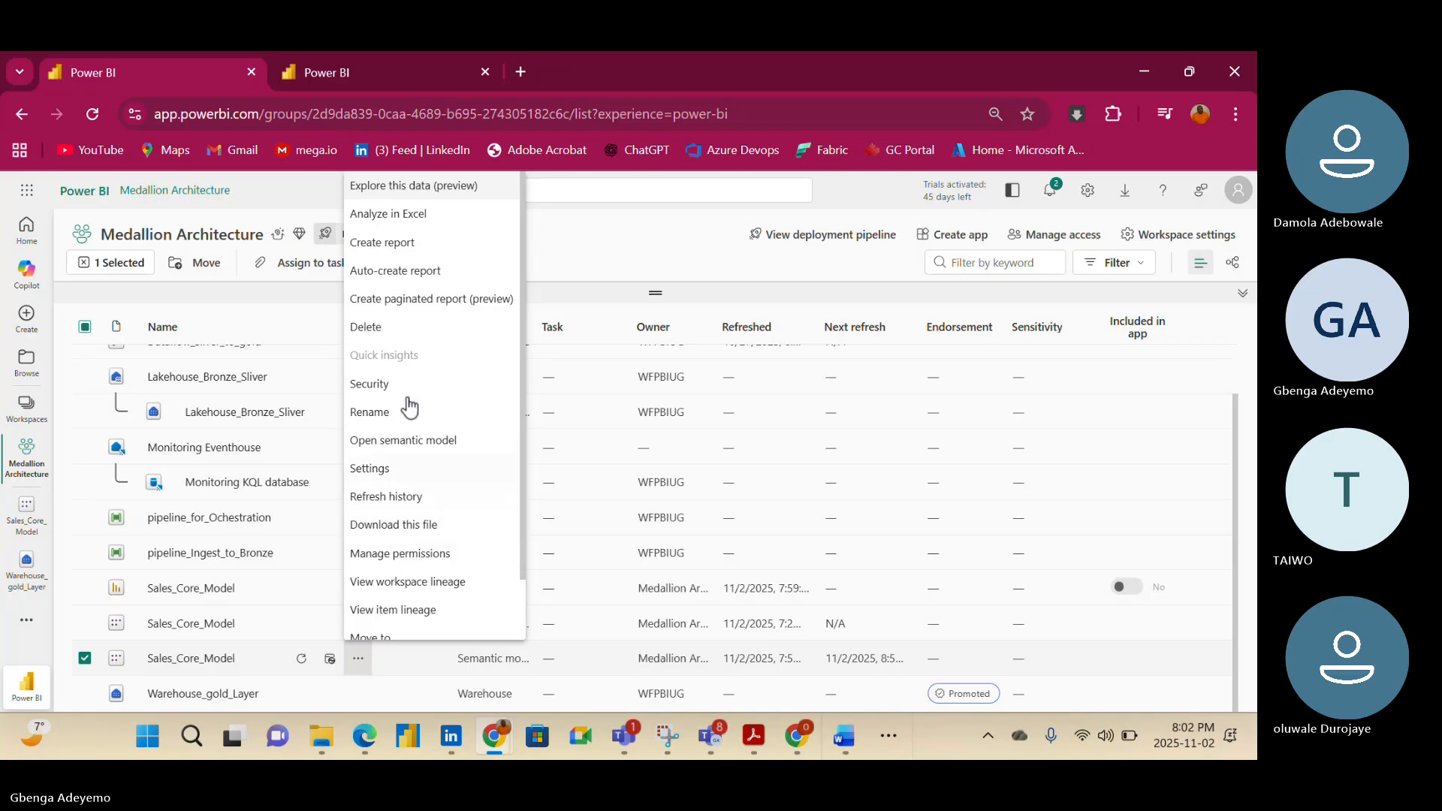
pyautogui.click(406, 328)
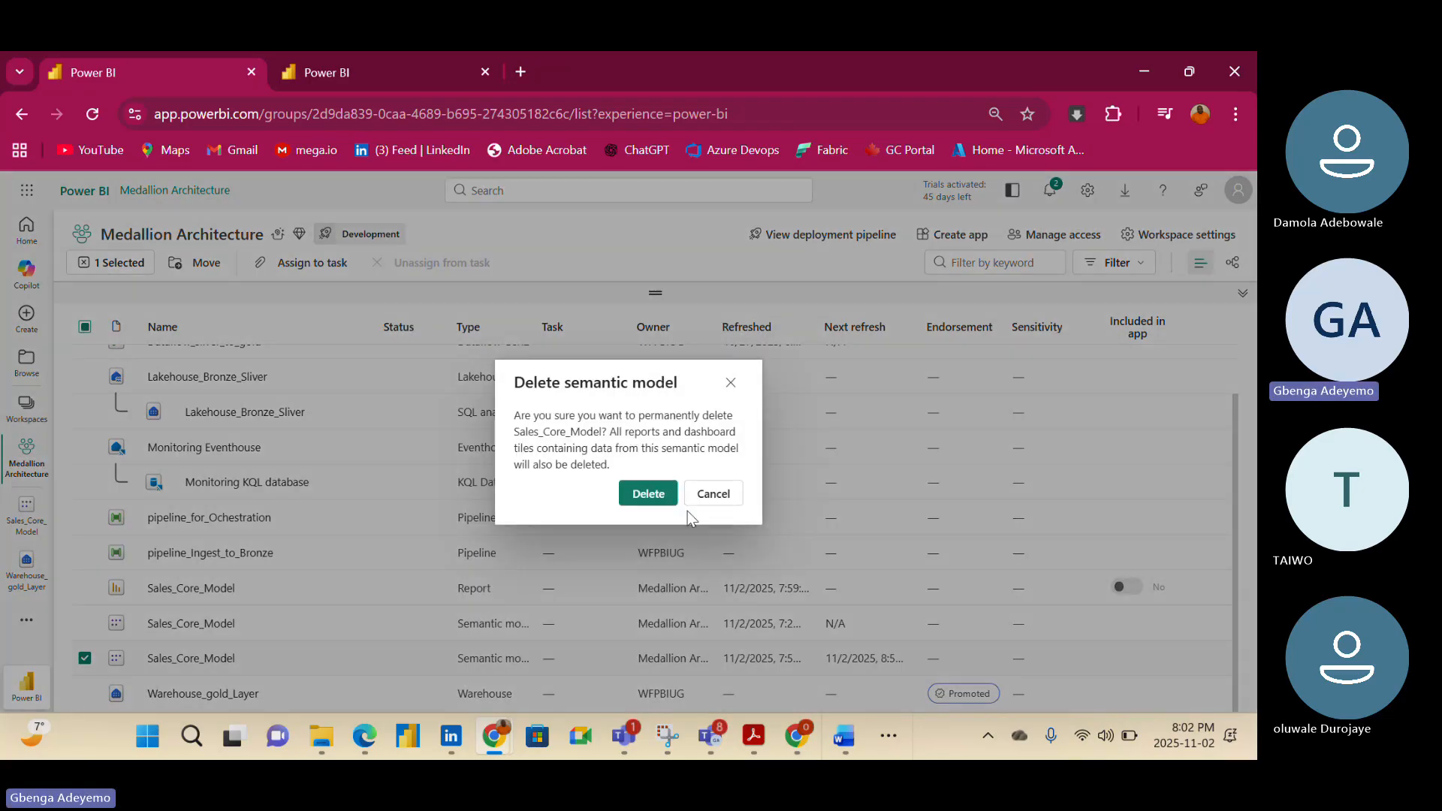
pyautogui.click(650, 492)
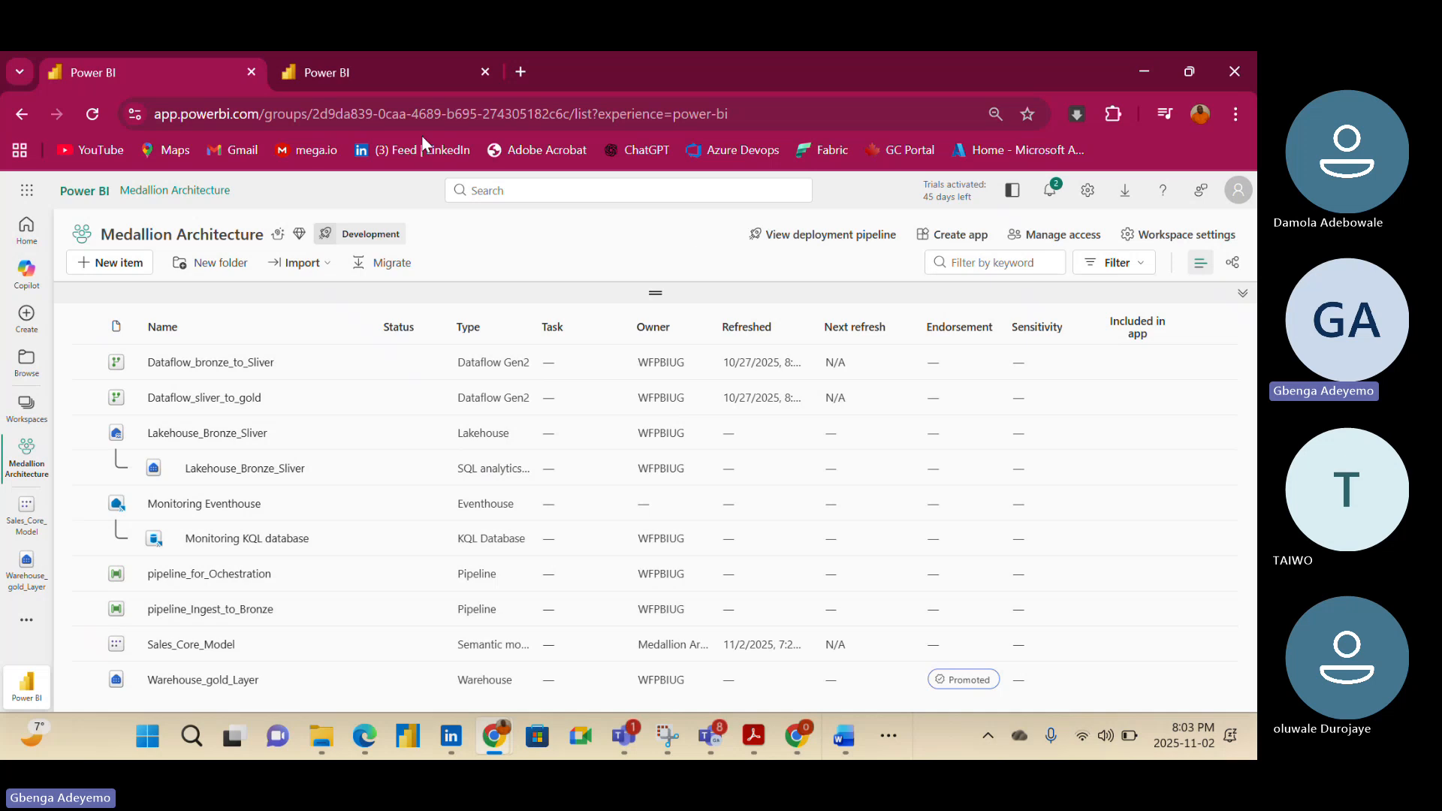
# Reload the remaining Sales_Core_Model in the second browser tab and open it for editing in Power BI Desktop
pyautogui.click(377, 86)
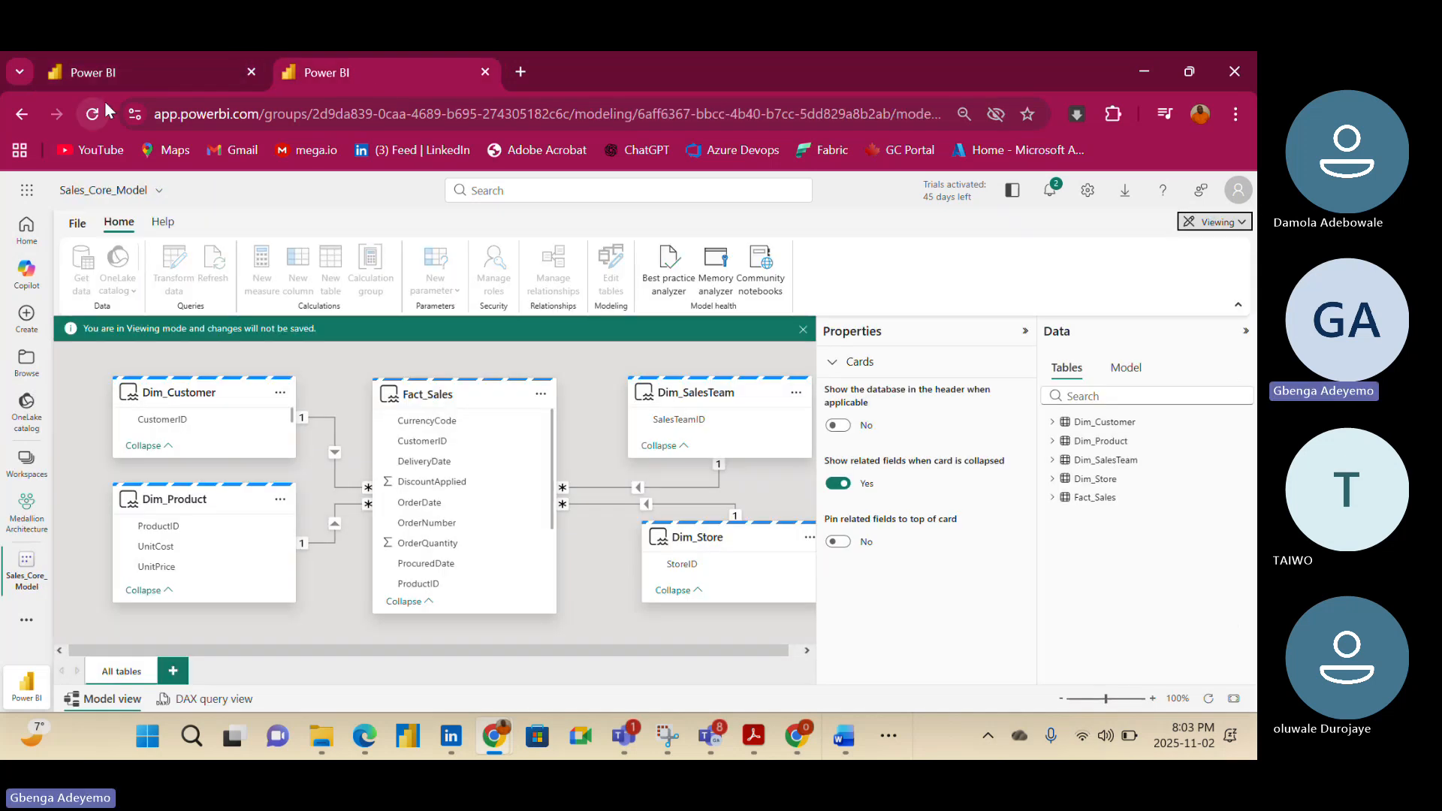
pyautogui.click(93, 114)
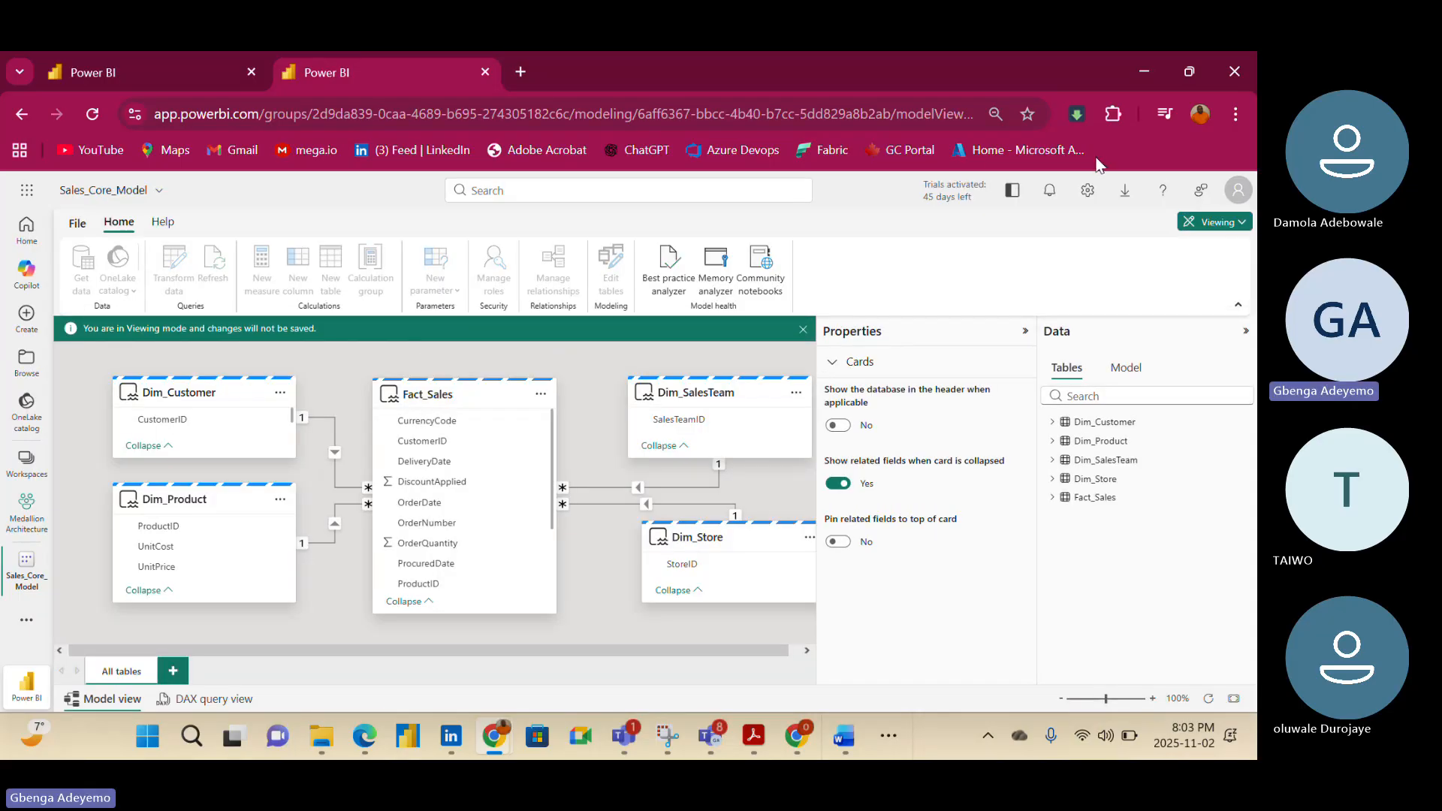
pyautogui.click(966, 161)
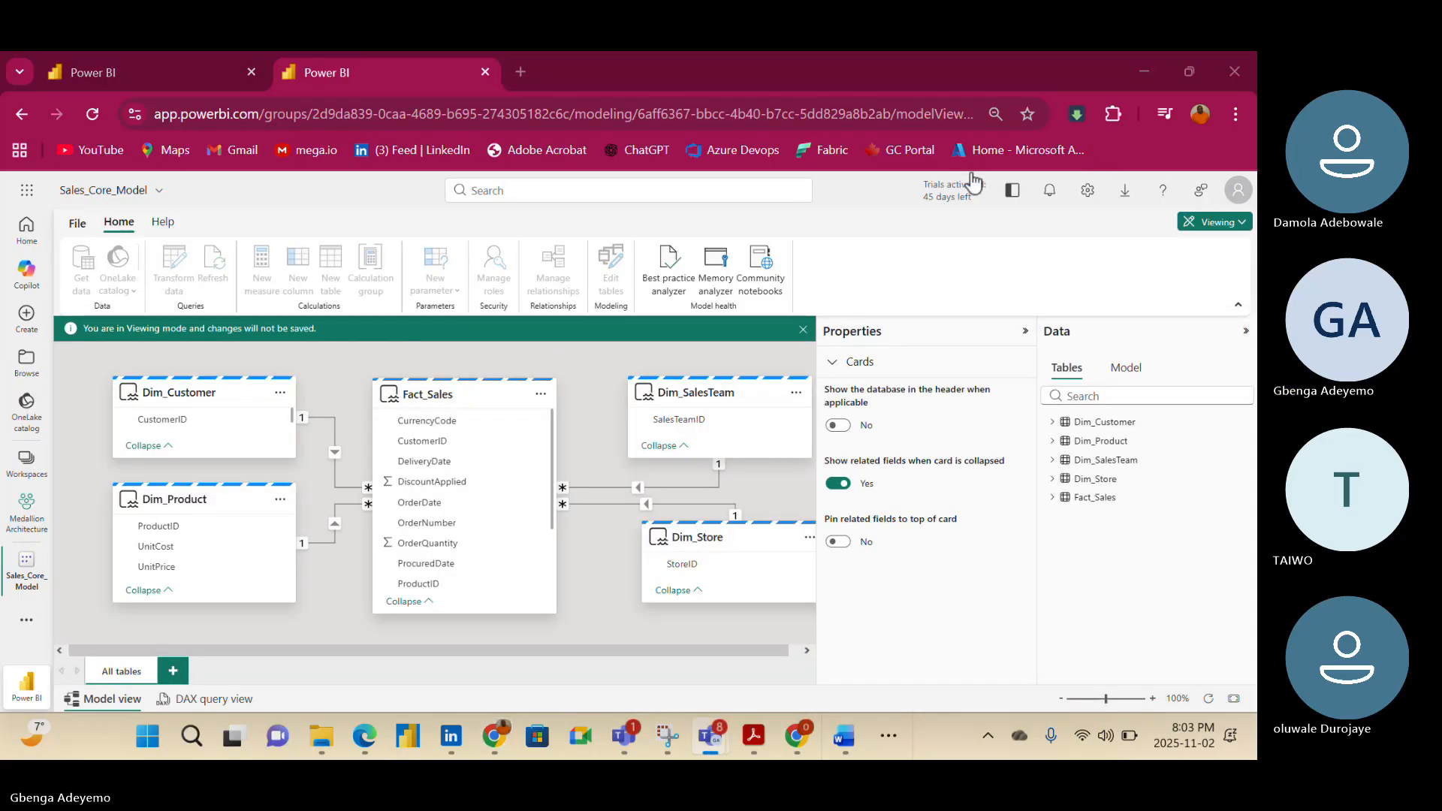
pyautogui.click(1208, 228)
pyautogui.click(1115, 342)
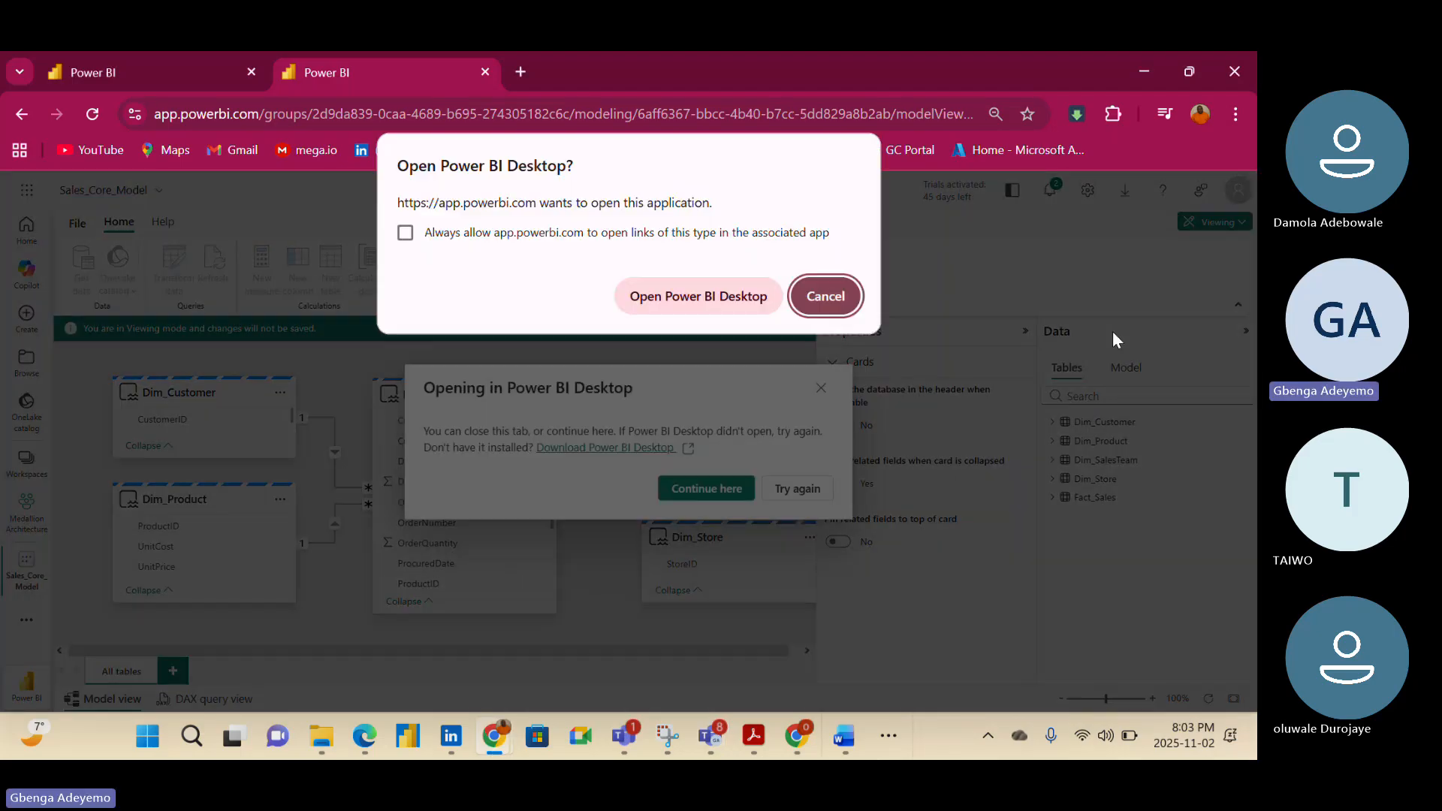
pyautogui.click(687, 298)
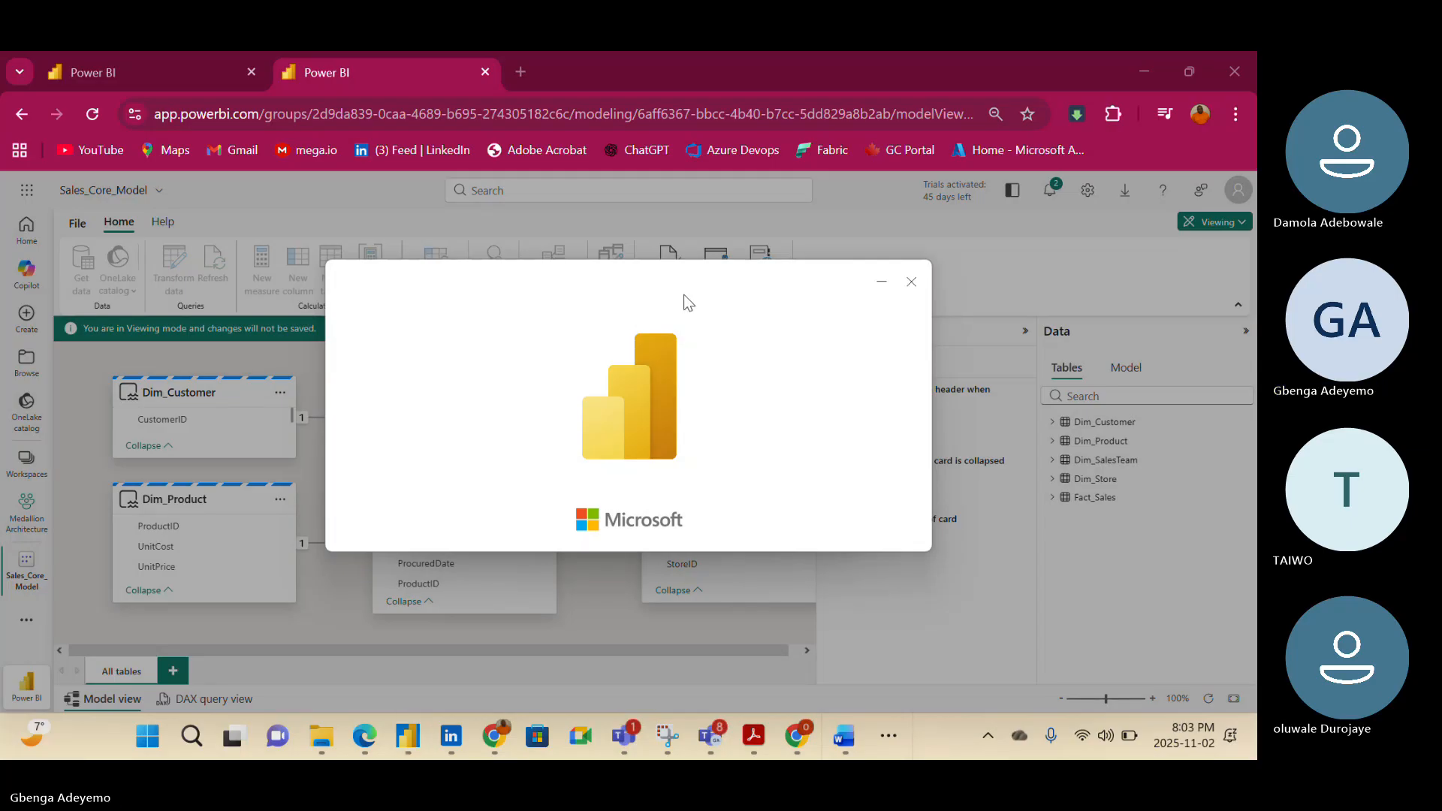
pyautogui.moveTo(687, 302); pyautogui.dragTo(629, 256)
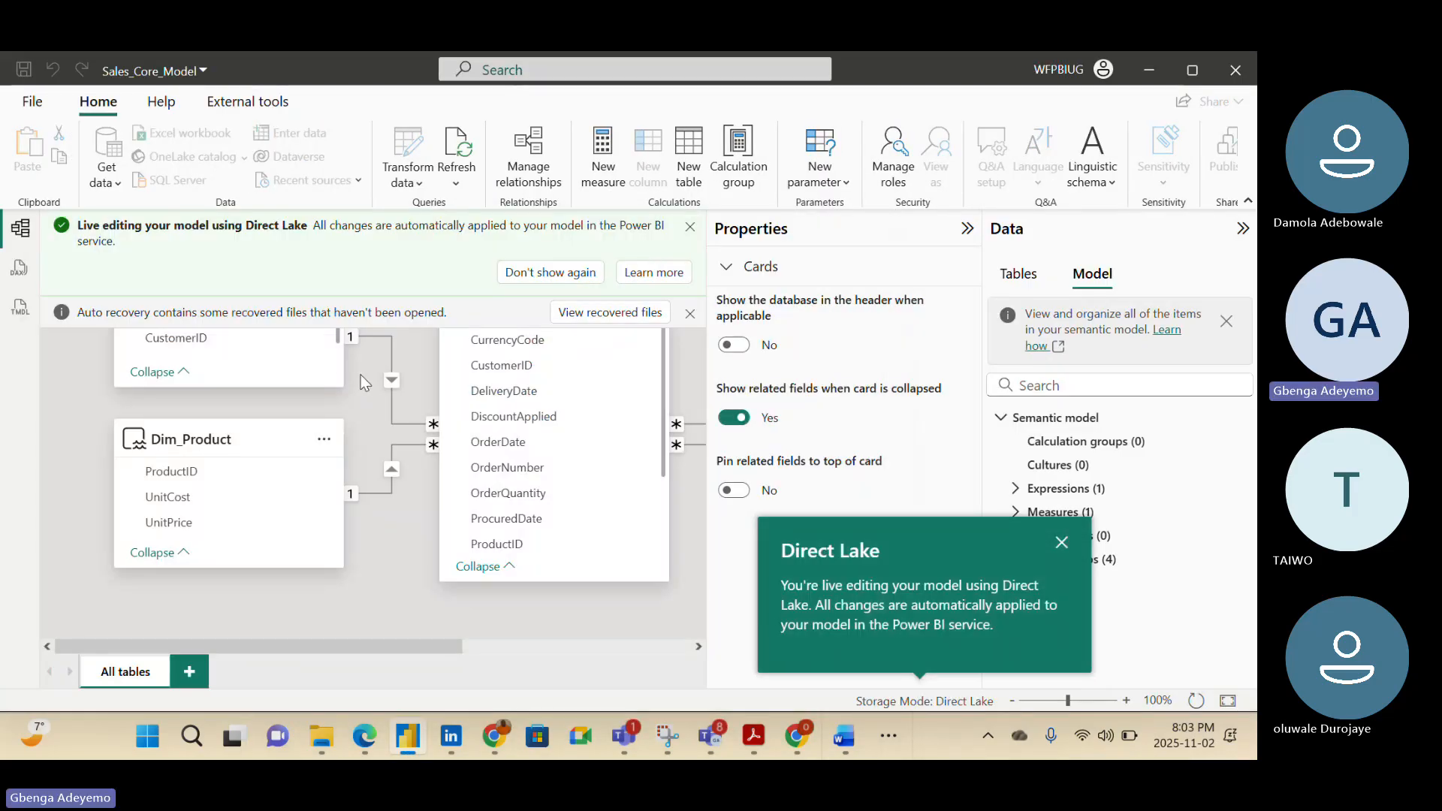
# Clear the Direct Lake tip, recovery notice and Properties pane from around the diagram, and select the Fact_Sales table
pyautogui.click(1062, 545)
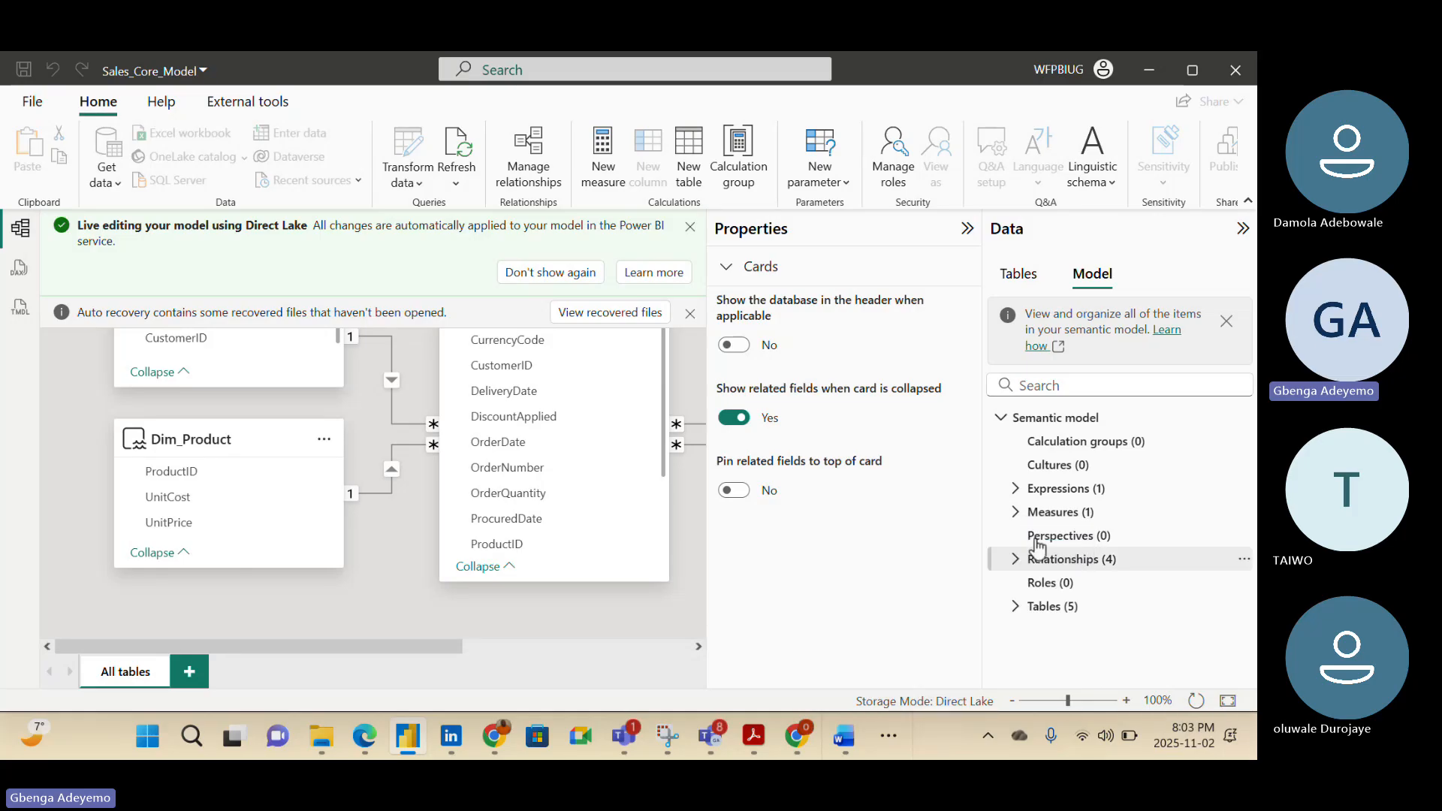
pyautogui.click(968, 230)
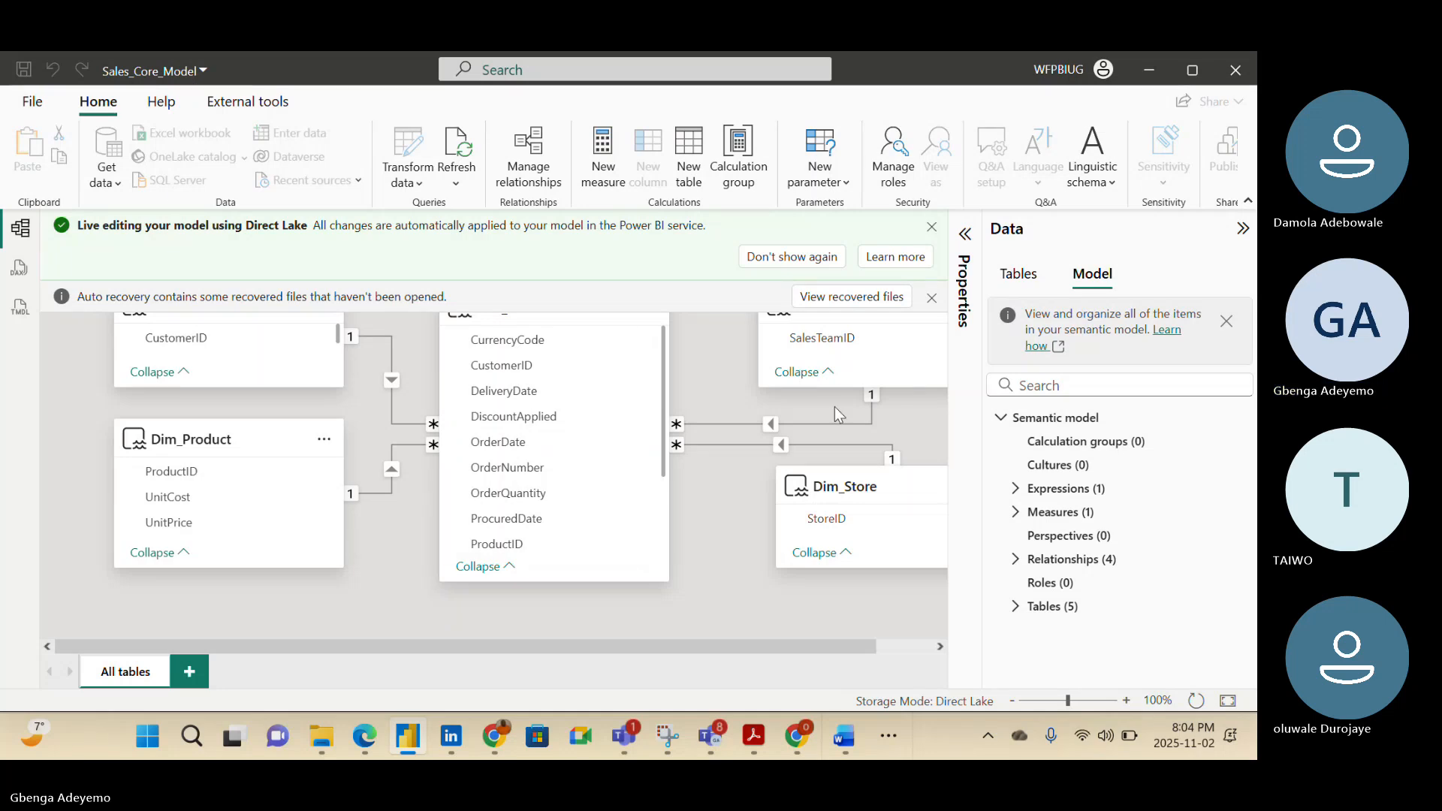
pyautogui.click(931, 297)
pyautogui.click(740, 460)
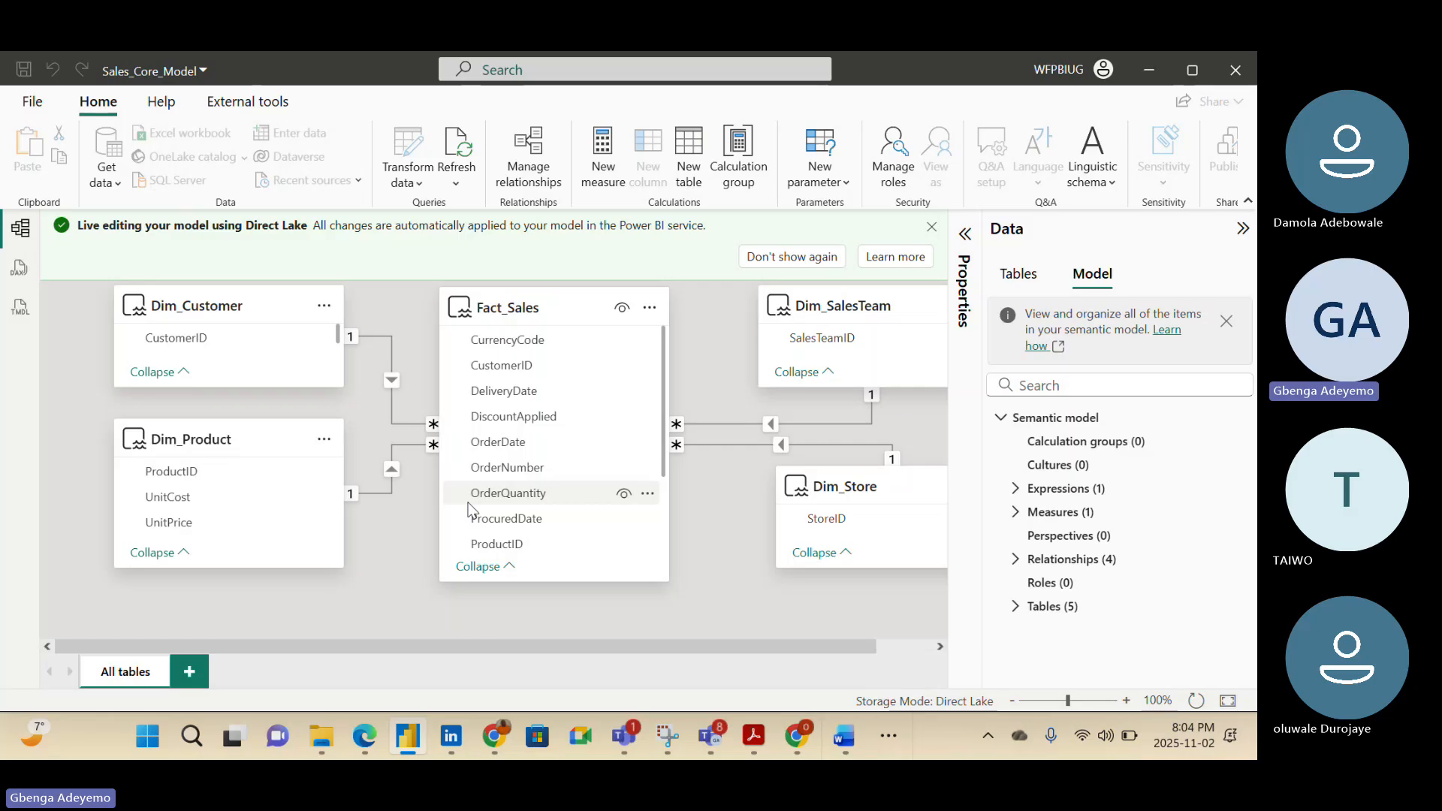
pyautogui.click(524, 305)
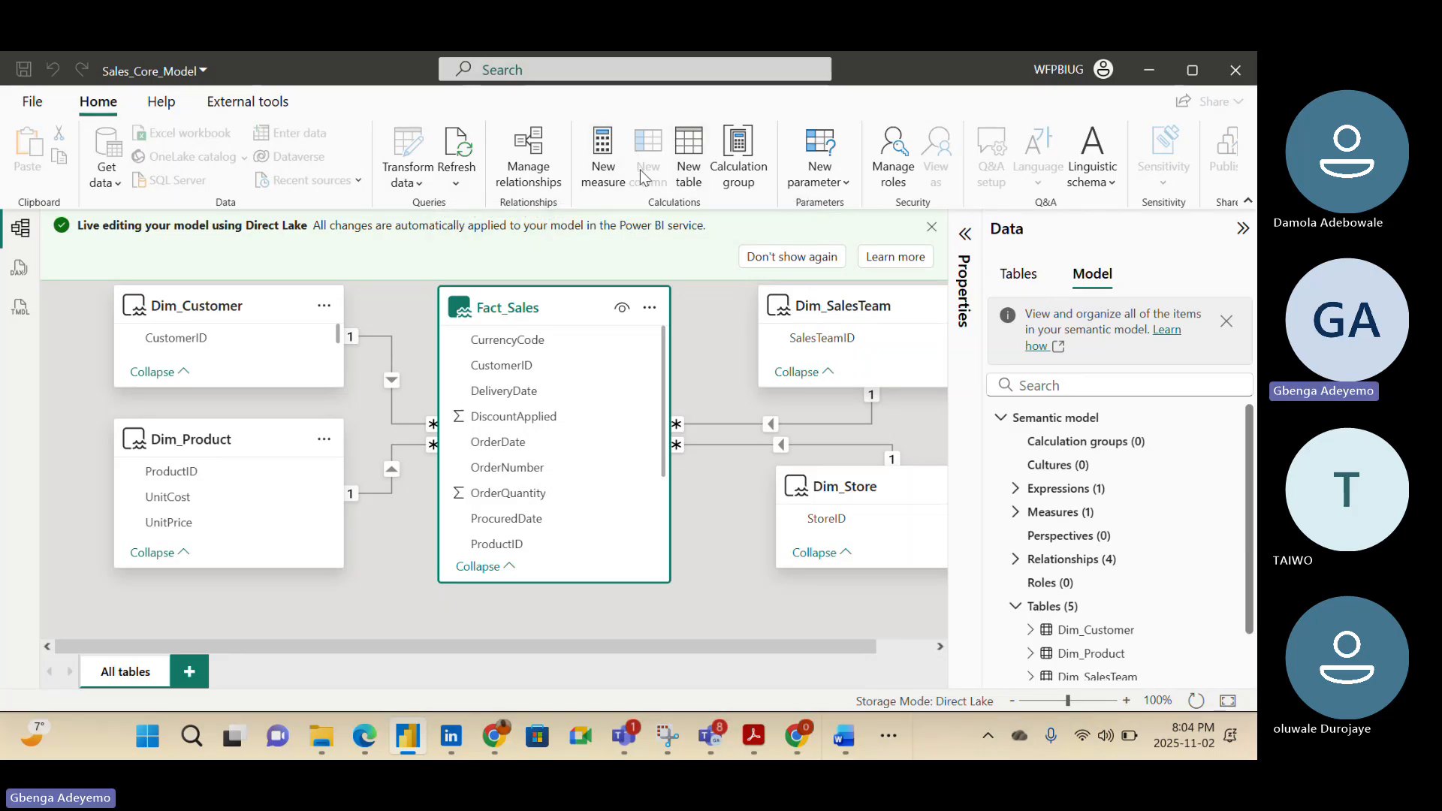
# Delete the relationship between Fact_Sales (StoreID) and Dim_Store (StoreID) from the model's relationships
pyautogui.click(530, 160)
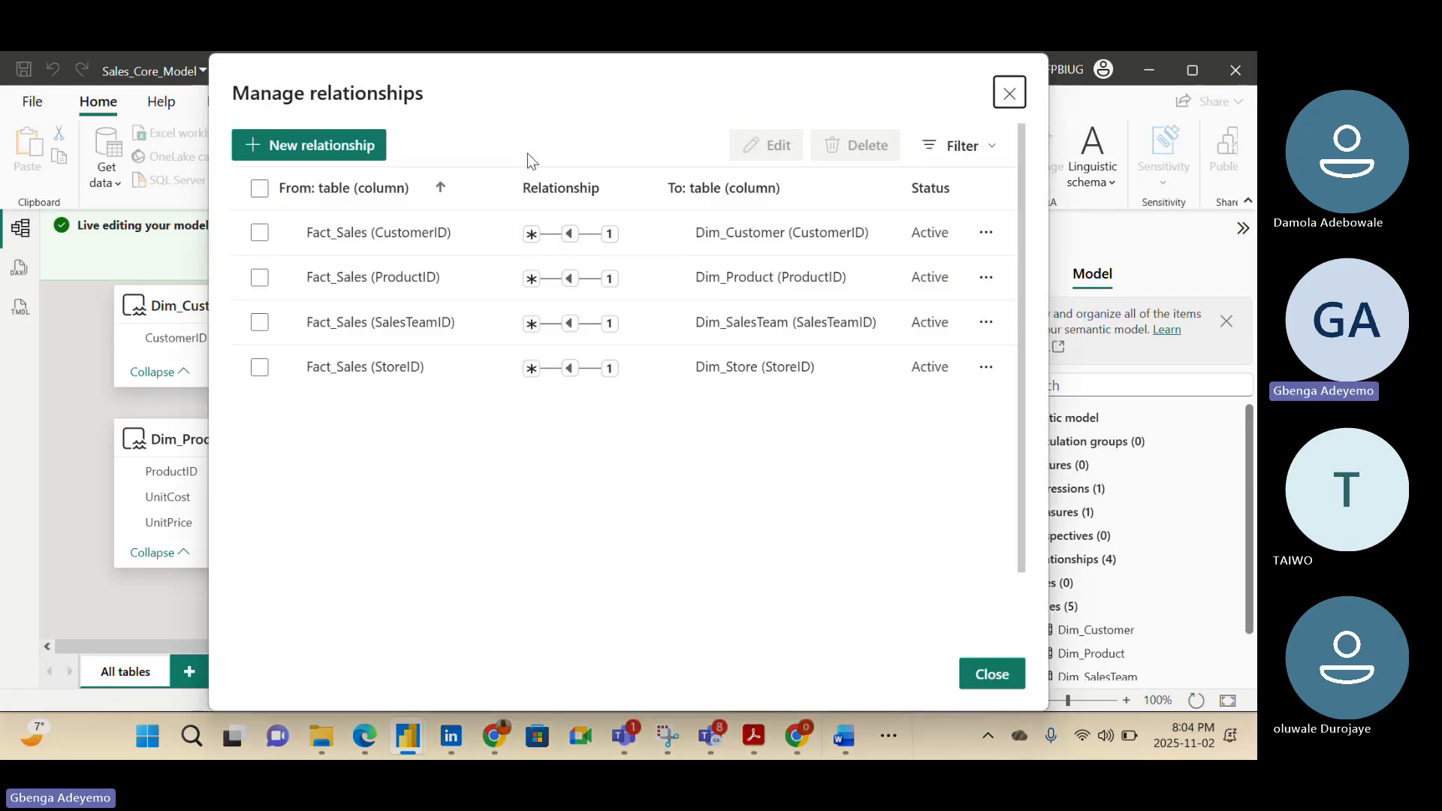
pyautogui.click(986, 232)
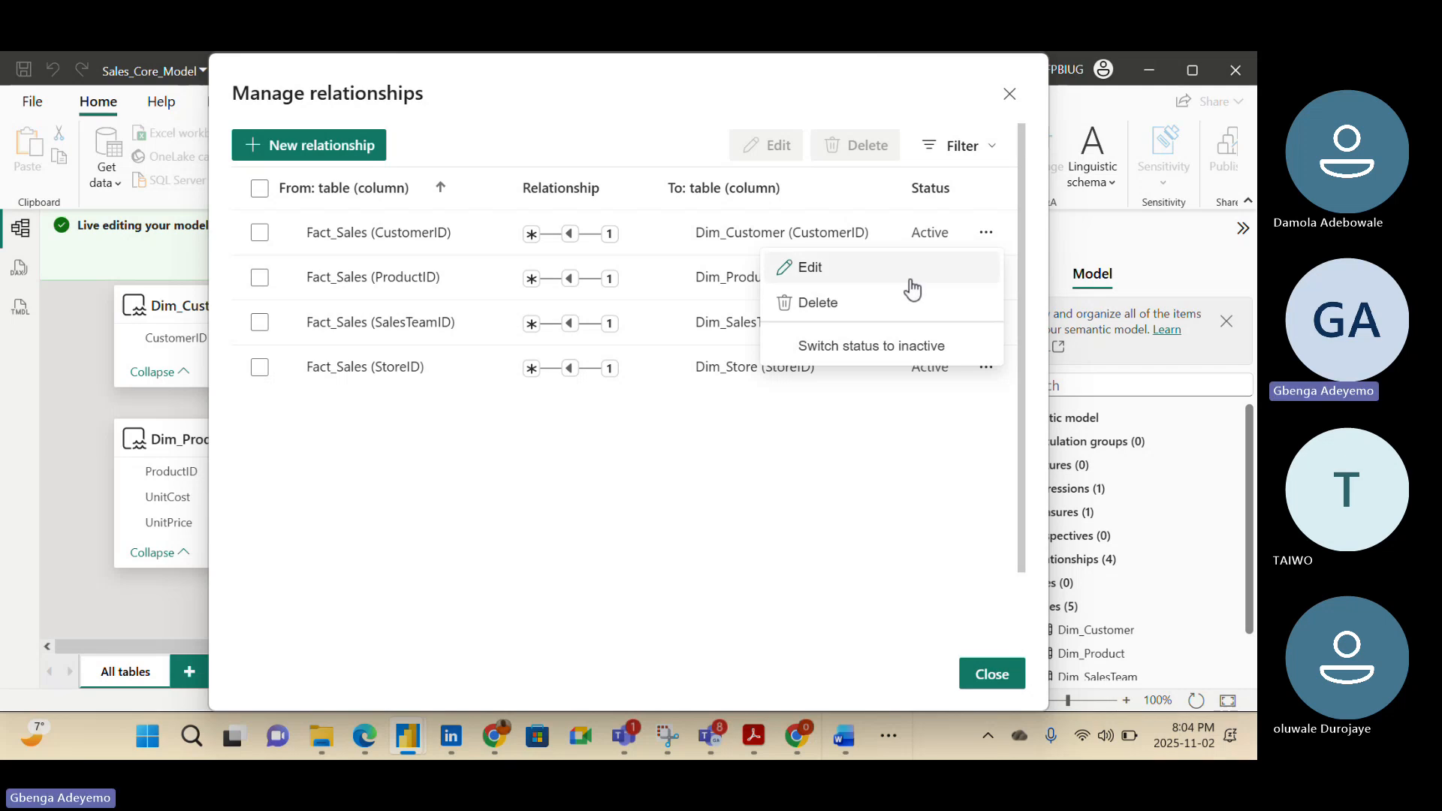
pyautogui.click(635, 492)
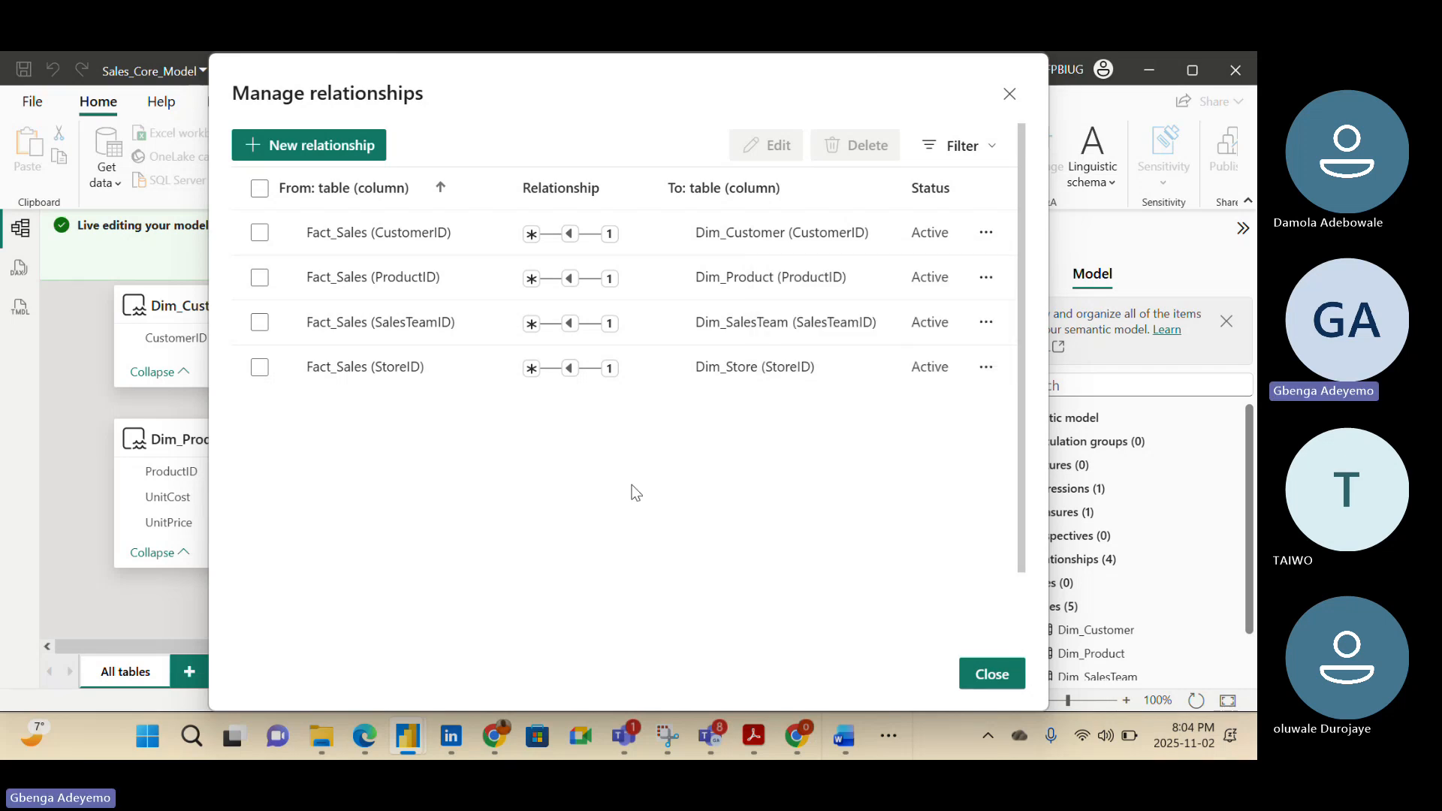
pyautogui.click(985, 367)
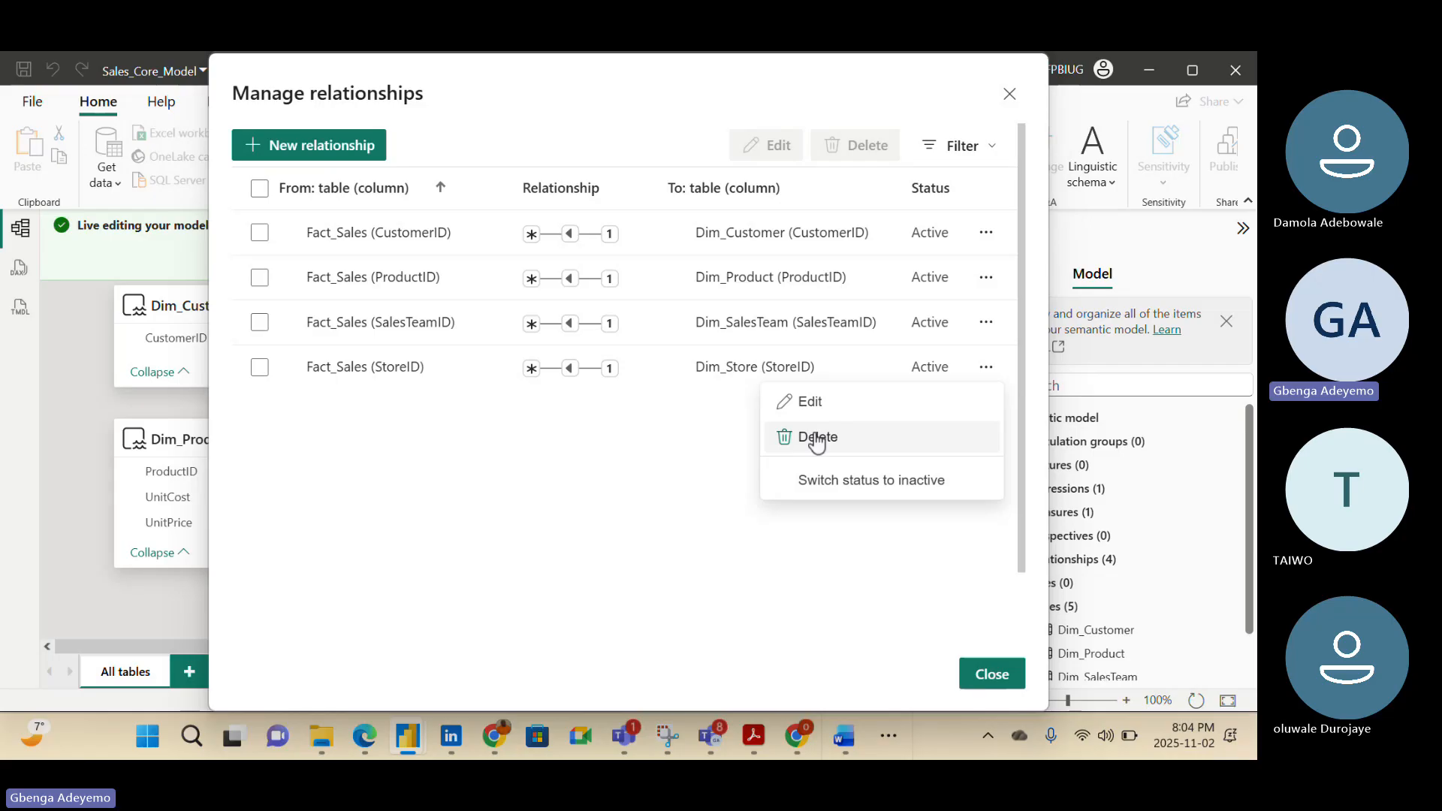
pyautogui.click(878, 447)
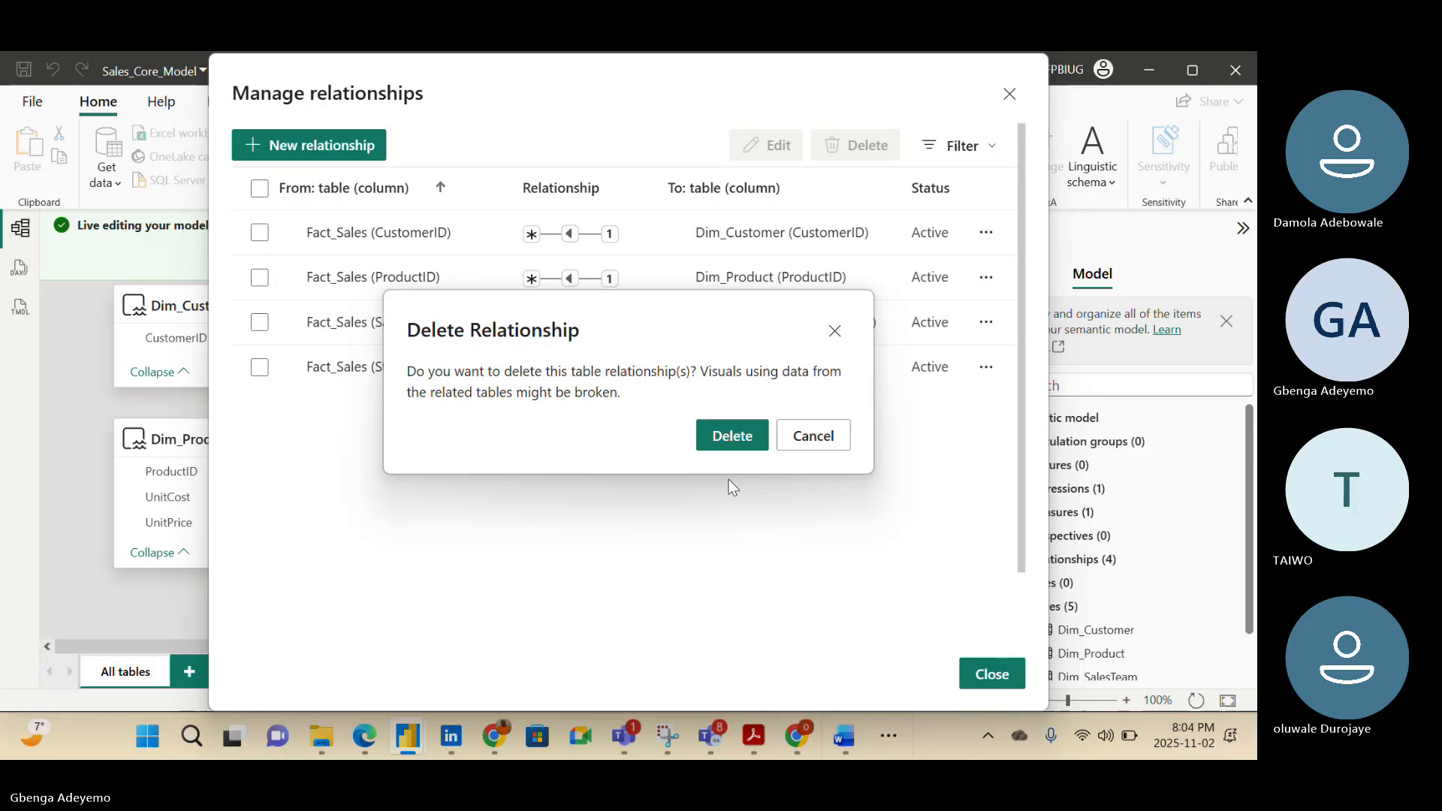
pyautogui.click(726, 437)
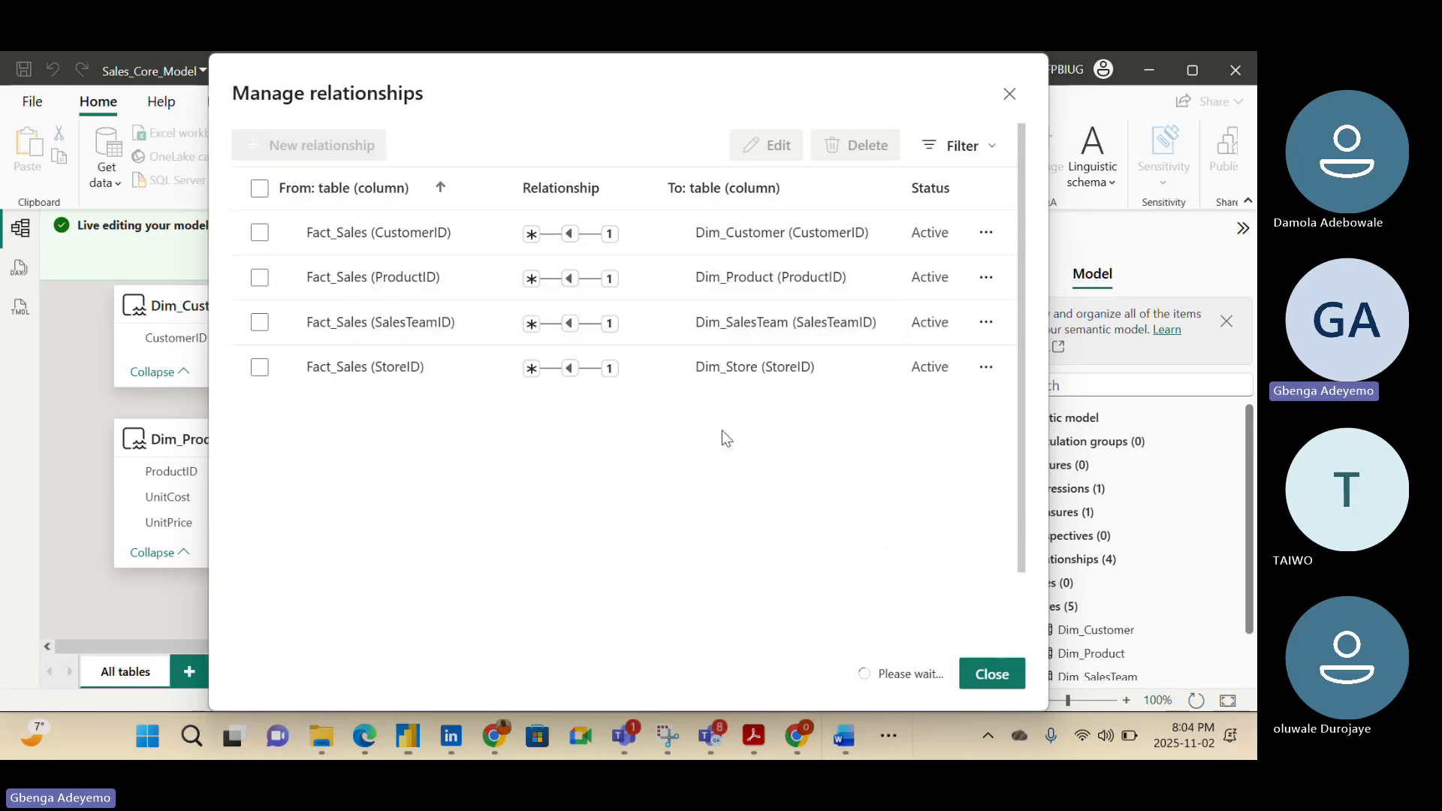
pyautogui.click(992, 670)
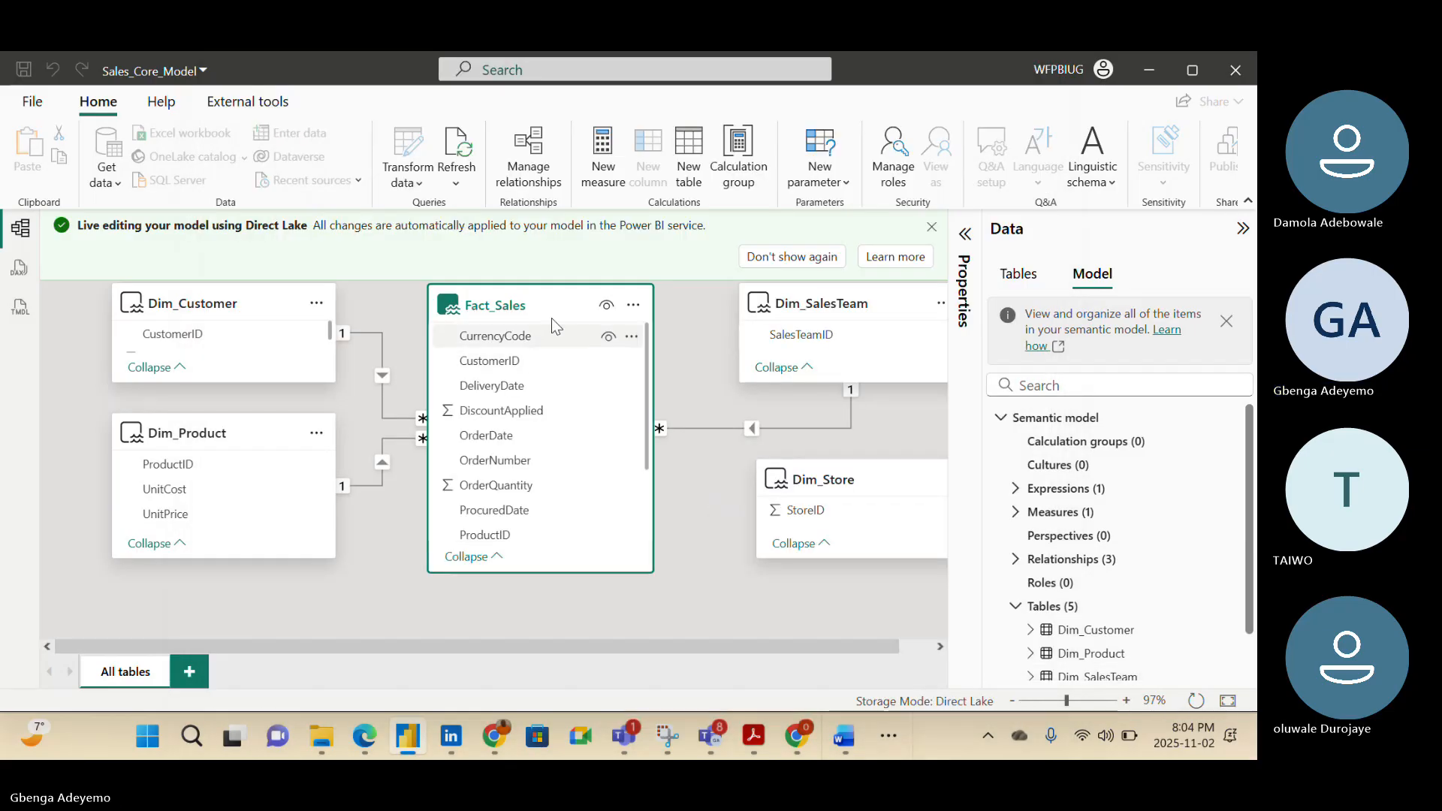
# Rearrange the diagram: shift Fact_Sales lower, heighten the Dim_Customer card to fit TotalSales, and move Dim_Product below it
pyautogui.moveTo(559, 342)
pyautogui.moveTo(537, 306); pyautogui.dragTo(553, 335)
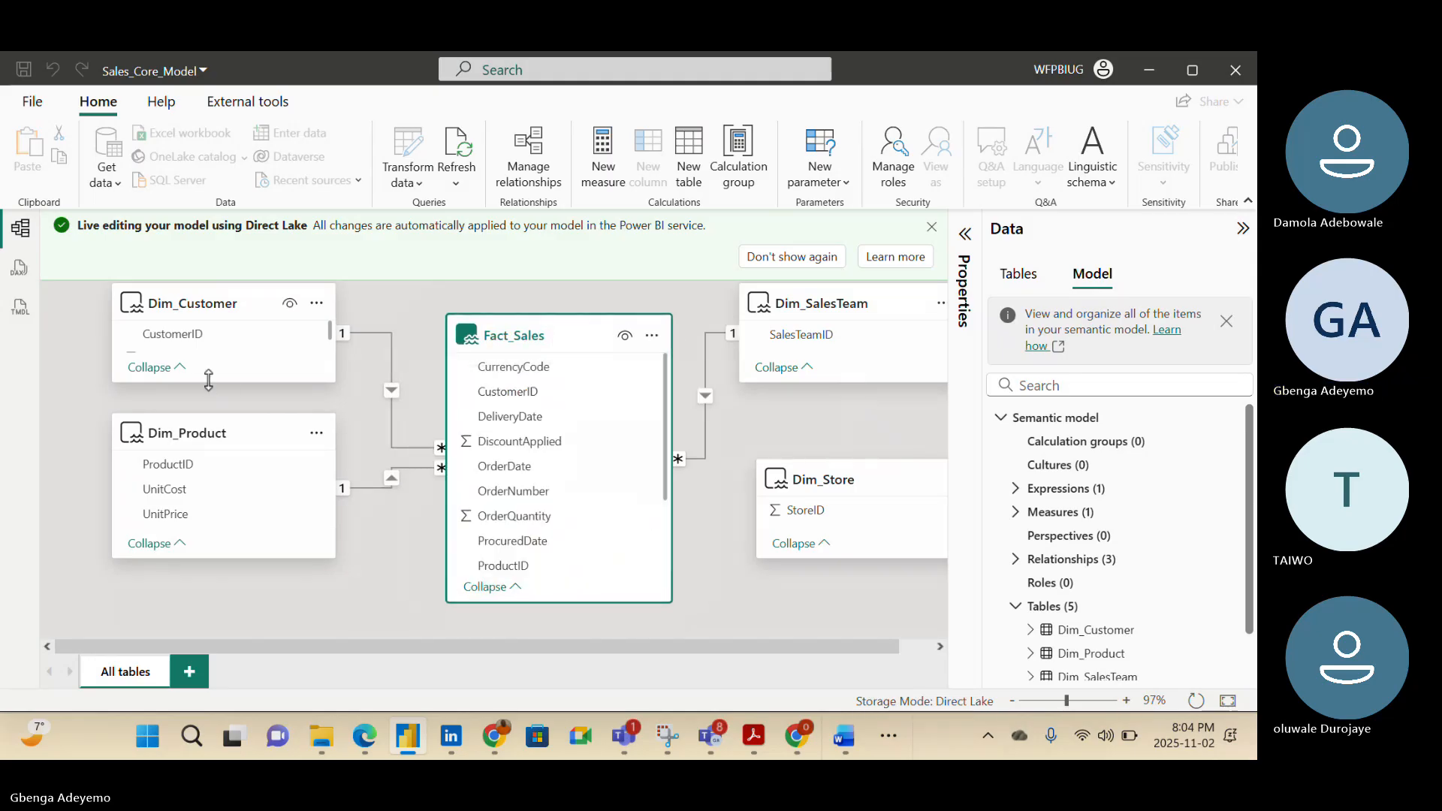
pyautogui.moveTo(210, 381); pyautogui.dragTo(213, 389)
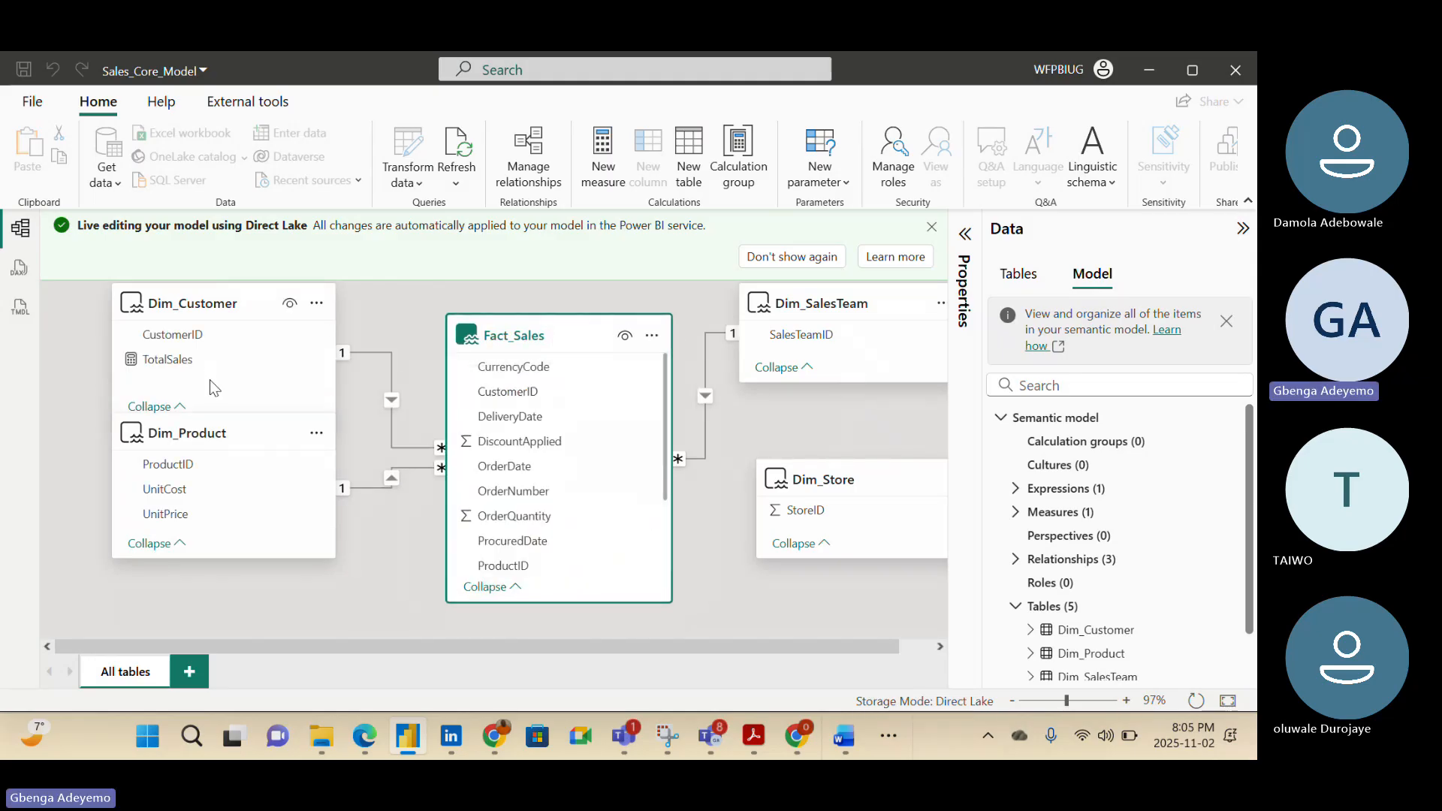
pyautogui.moveTo(242, 440)
pyautogui.moveTo(242, 440)
pyautogui.mouseDown()
pyautogui.moveTo(237, 471)
pyautogui.moveTo(237, 458)
pyautogui.mouseUp()
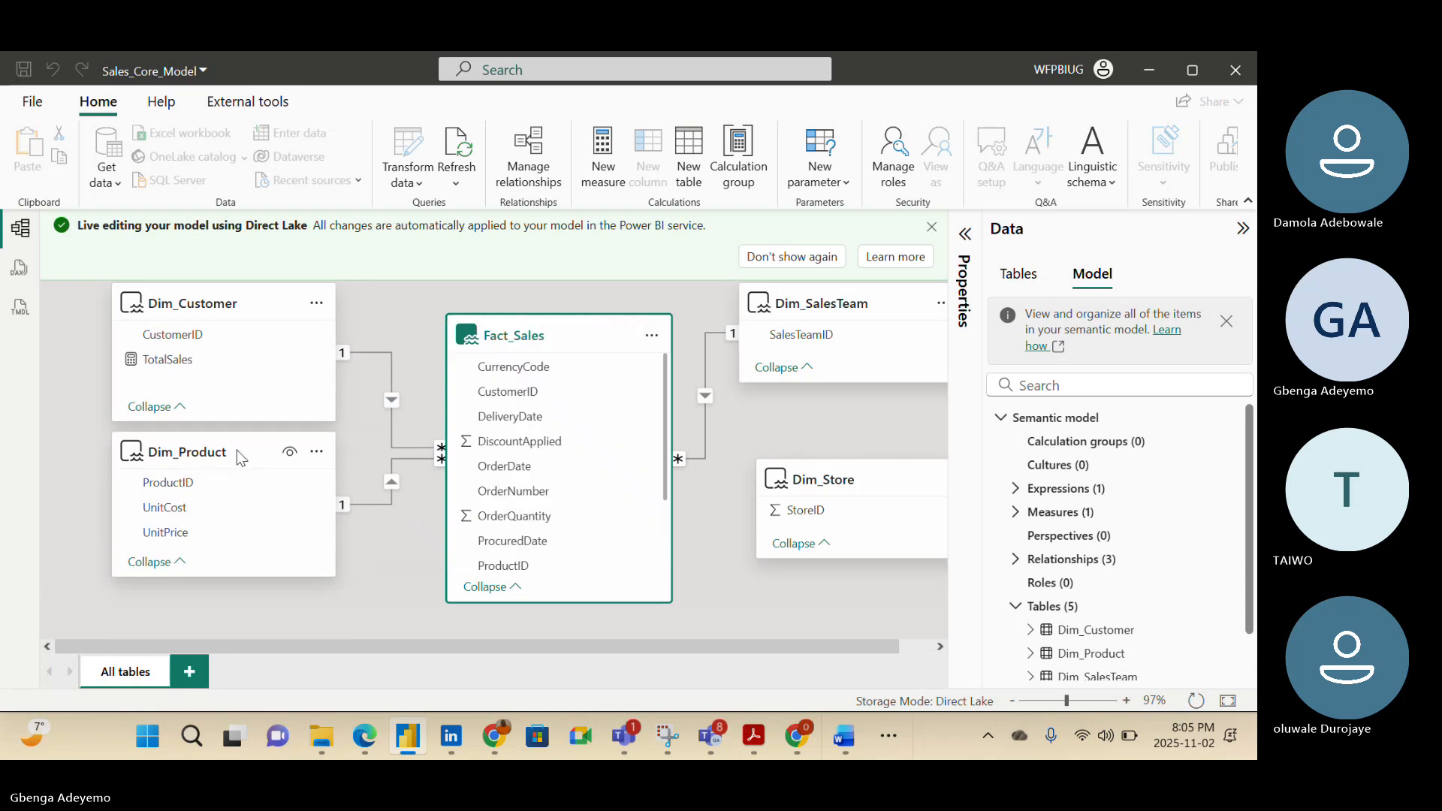
pyautogui.click(217, 303)
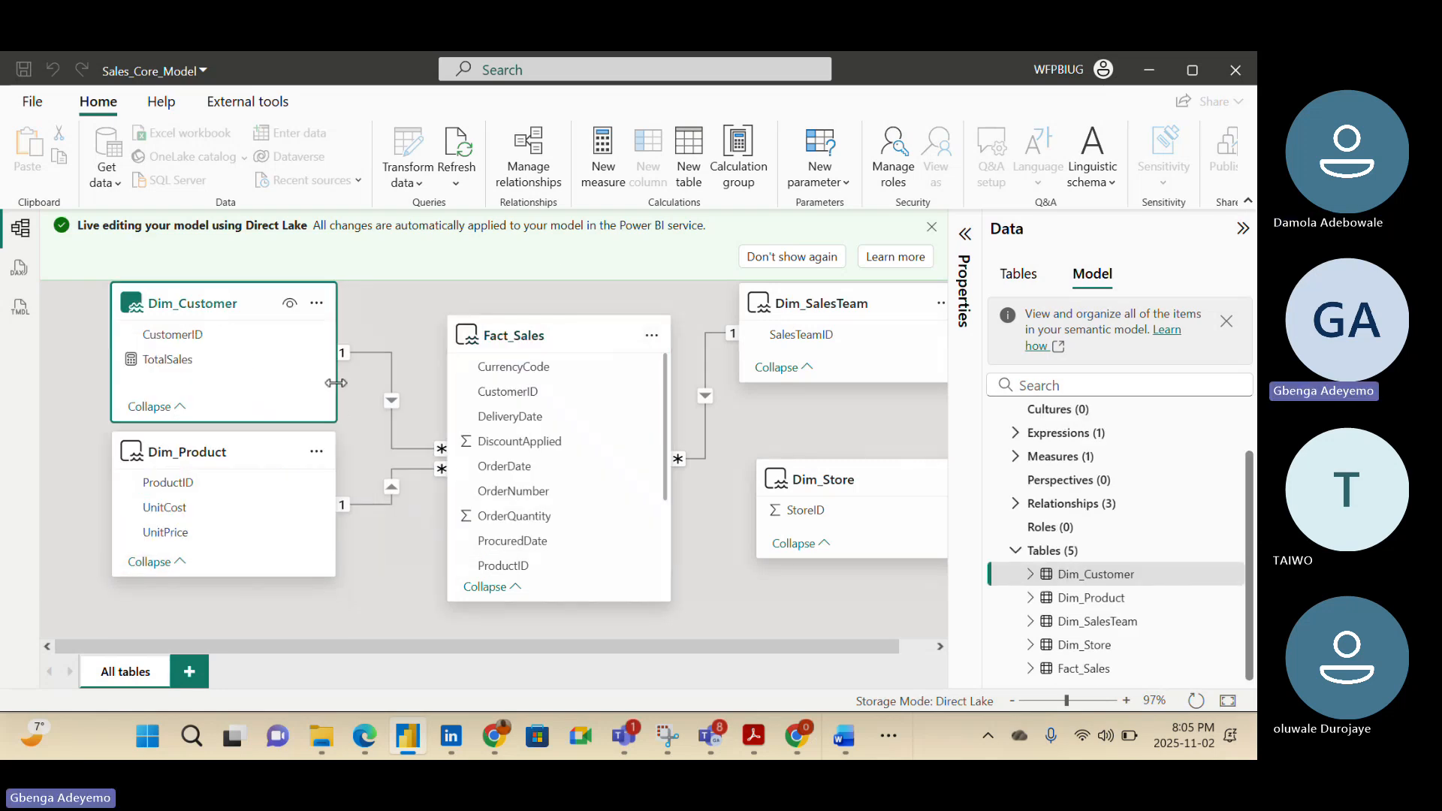
pyautogui.click(557, 330)
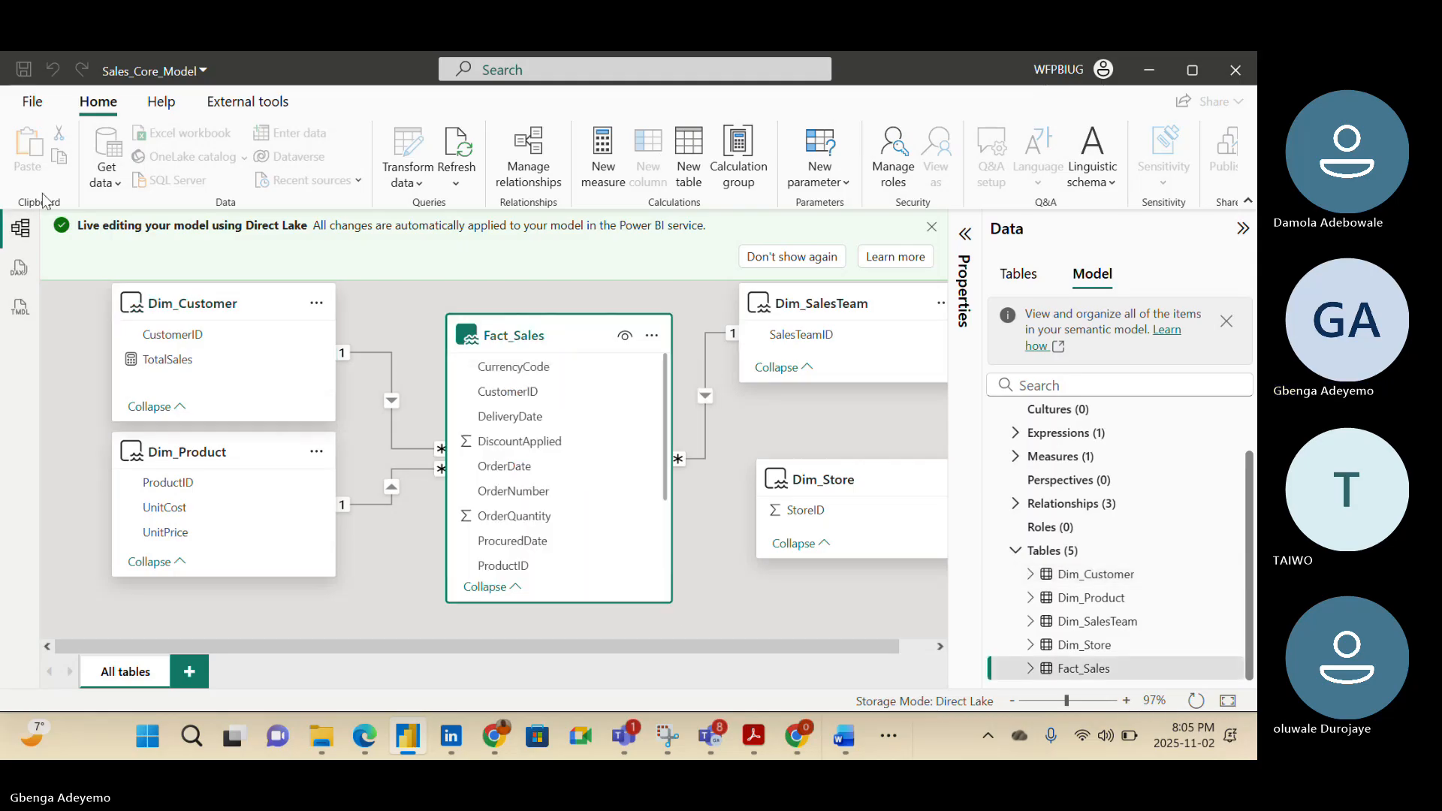
# Examine which Get data sources, Transform data options and external tools are available while live editing the Direct Lake model
pyautogui.click(108, 177)
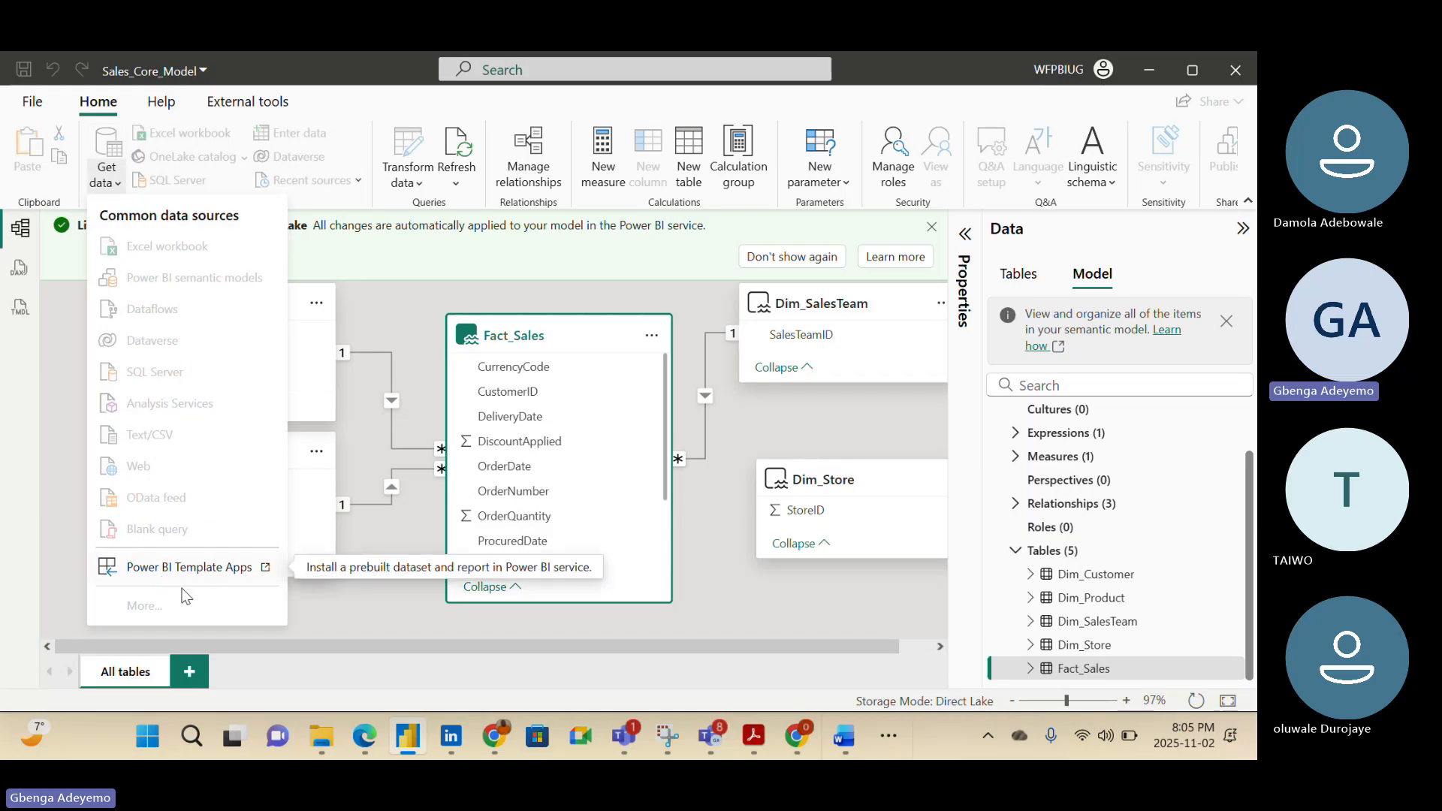
pyautogui.click(515, 335)
pyautogui.click(382, 309)
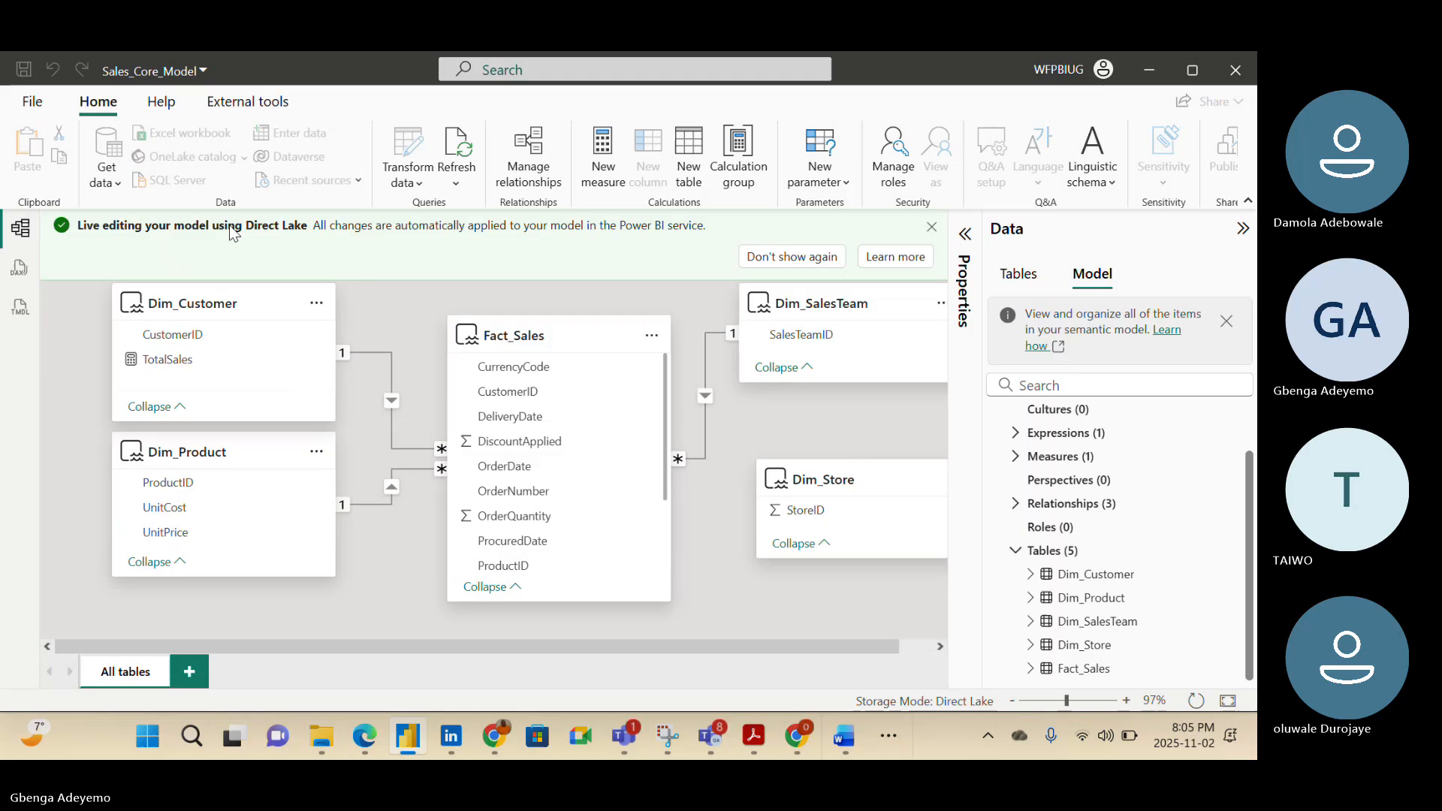
pyautogui.click(108, 180)
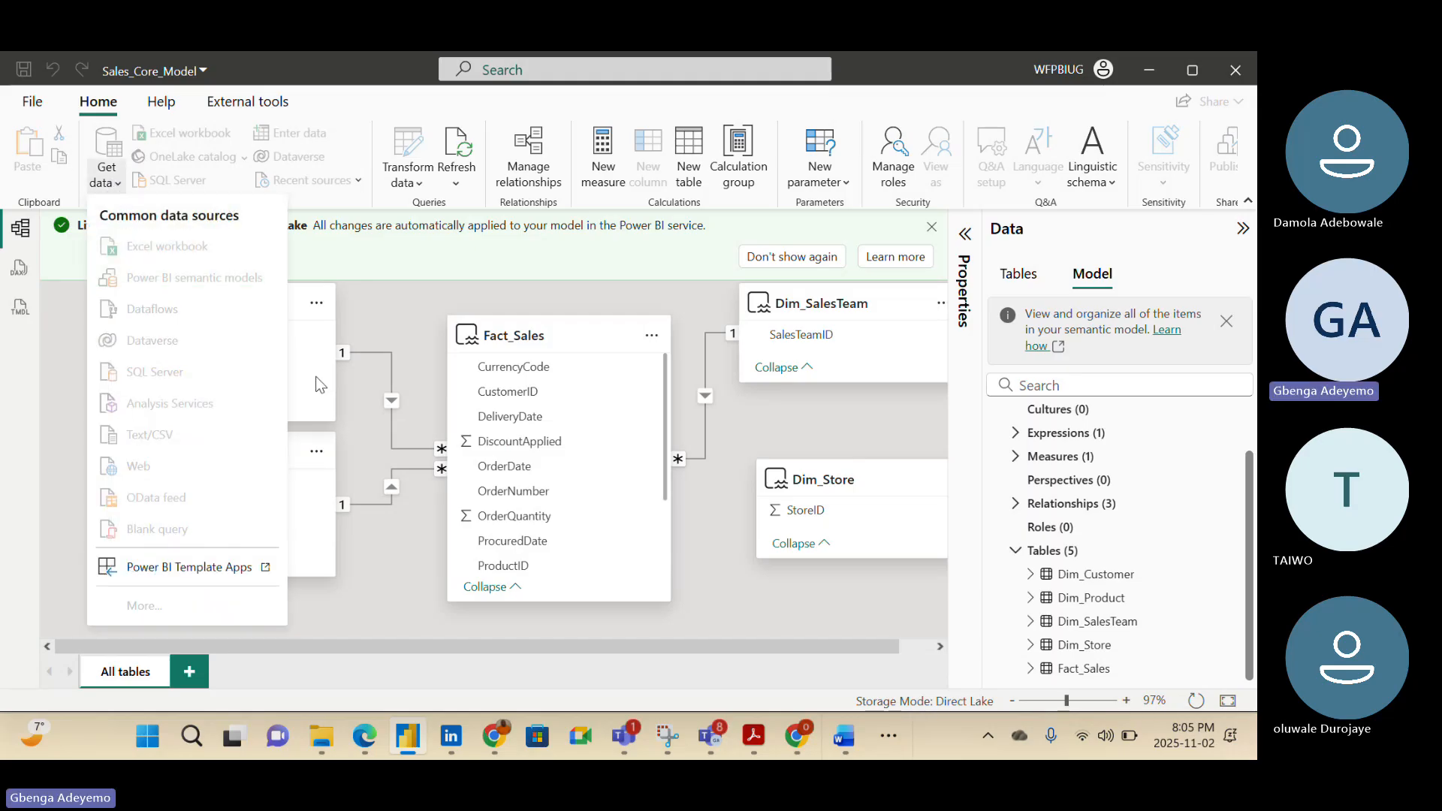
pyautogui.click(410, 321)
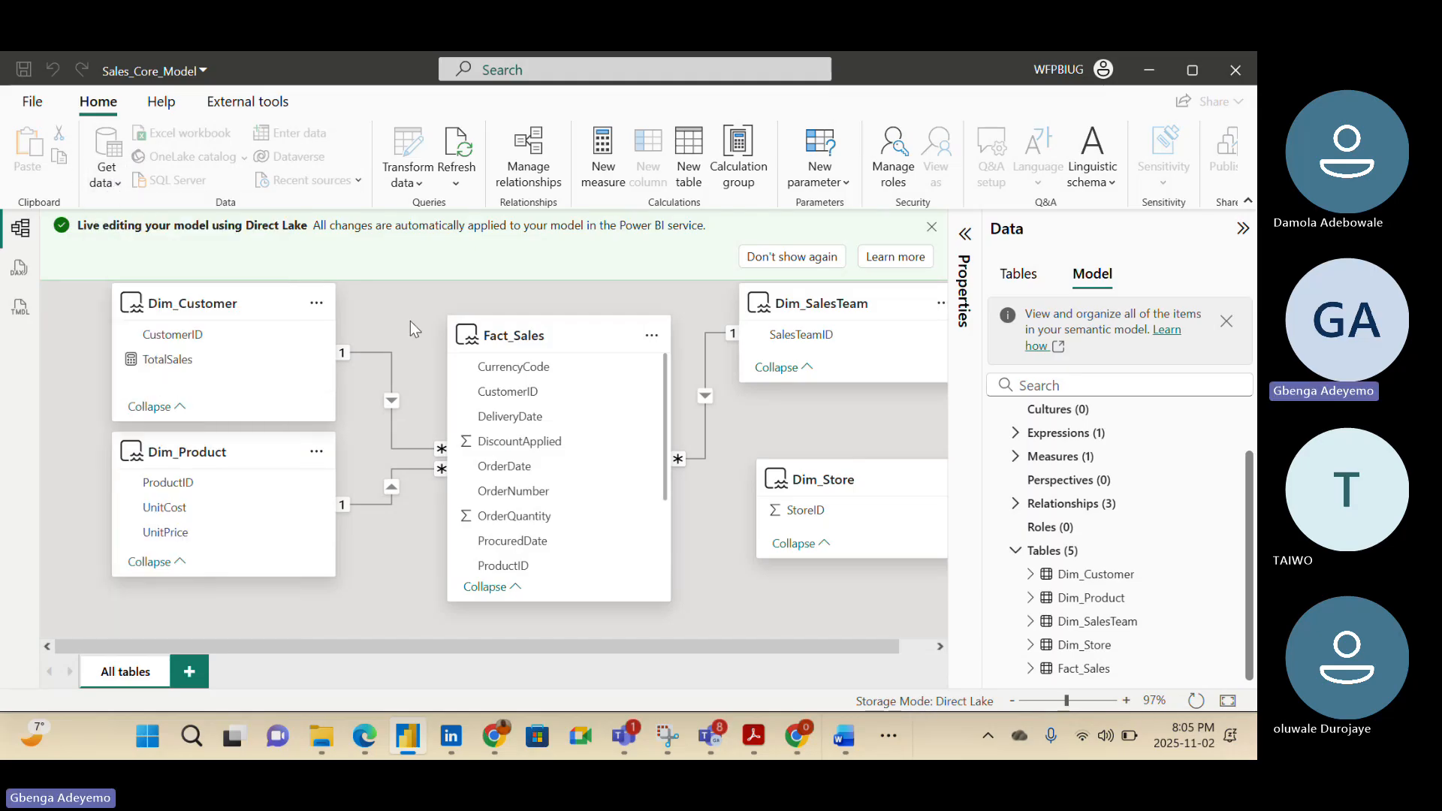
pyautogui.click(413, 178)
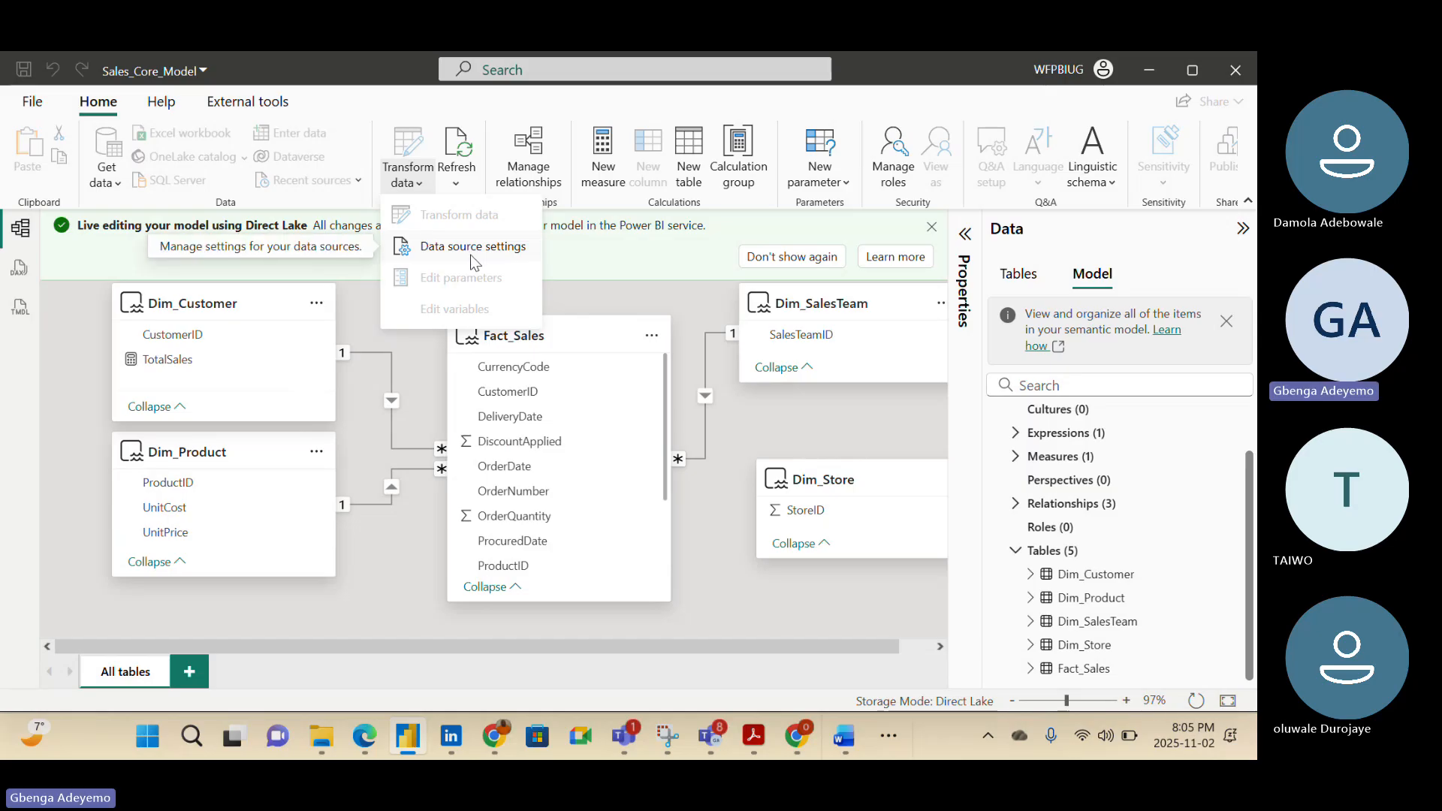
pyautogui.click(578, 295)
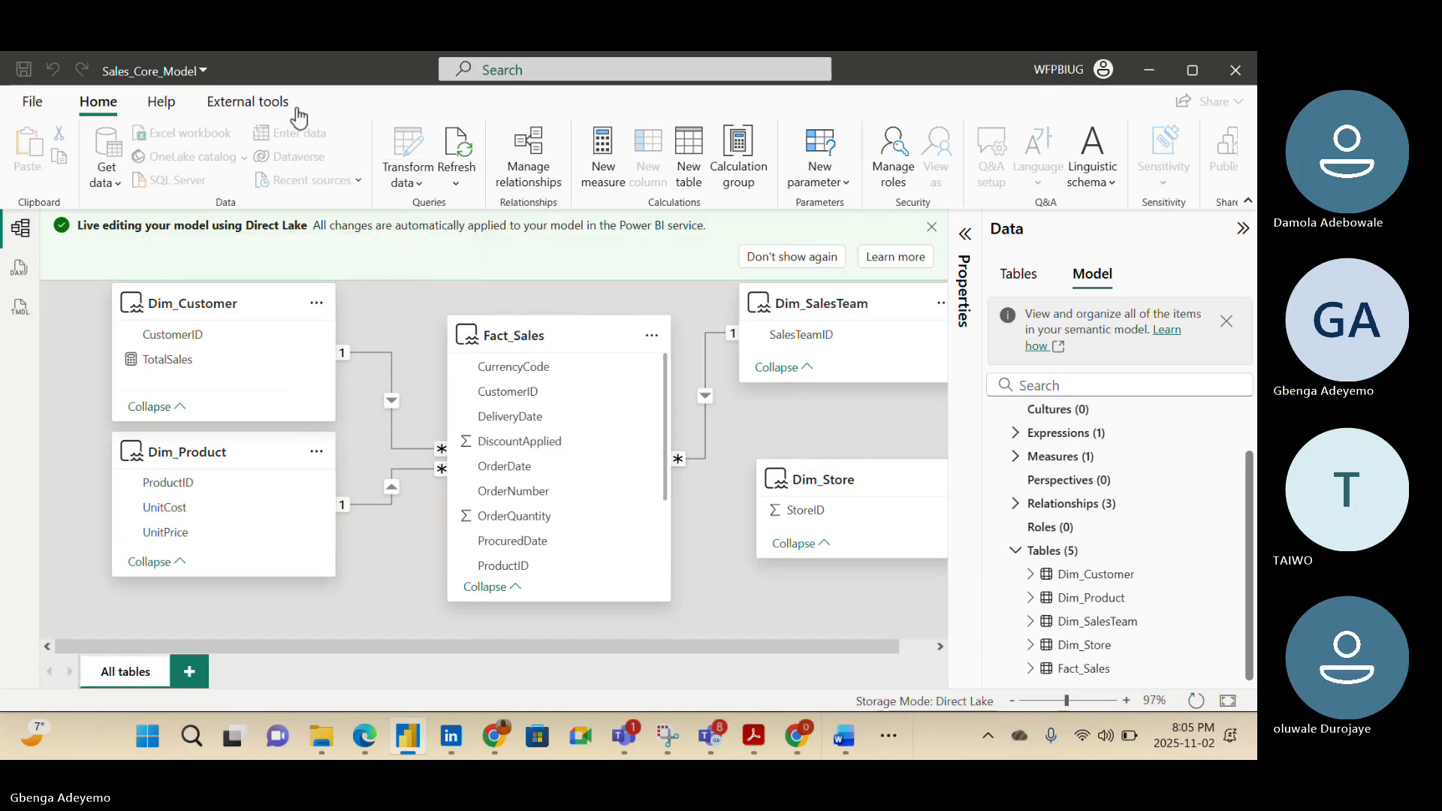
pyautogui.click(242, 104)
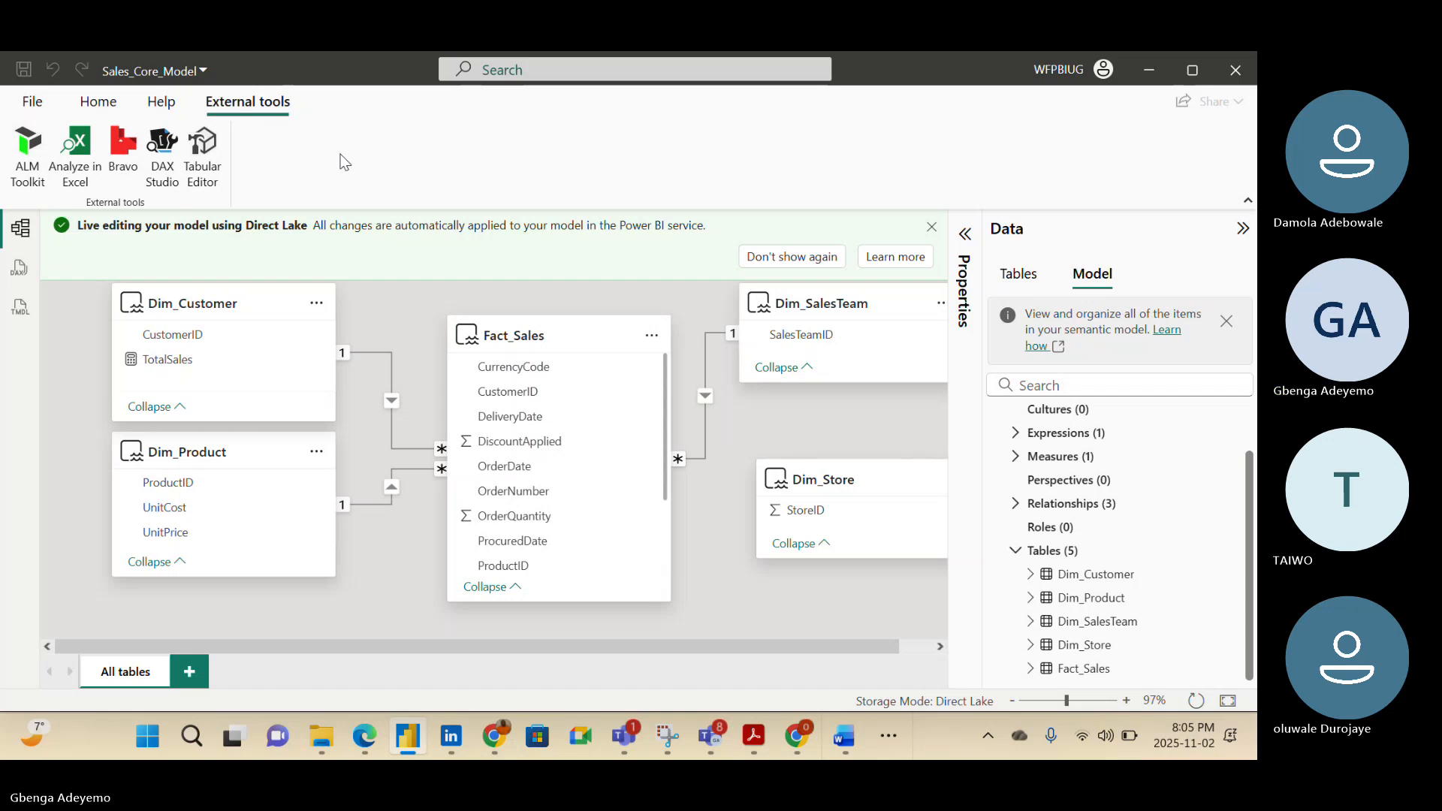
pyautogui.click(98, 102)
# Examine the model's Refresh choices, Schema and data, Schema, and Data, alongside the Fact_Sales column list
pyautogui.click(456, 184)
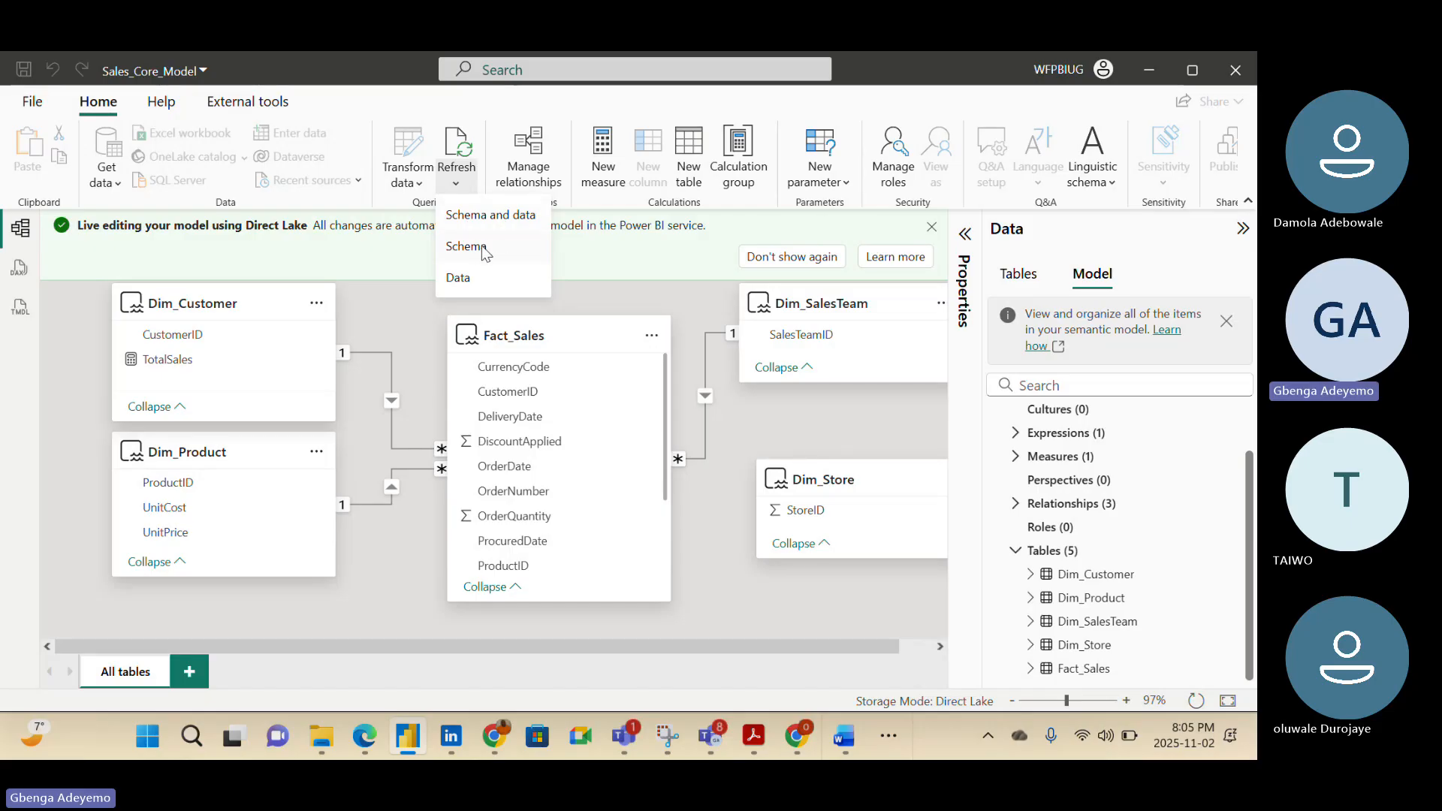
pyautogui.click(436, 108)
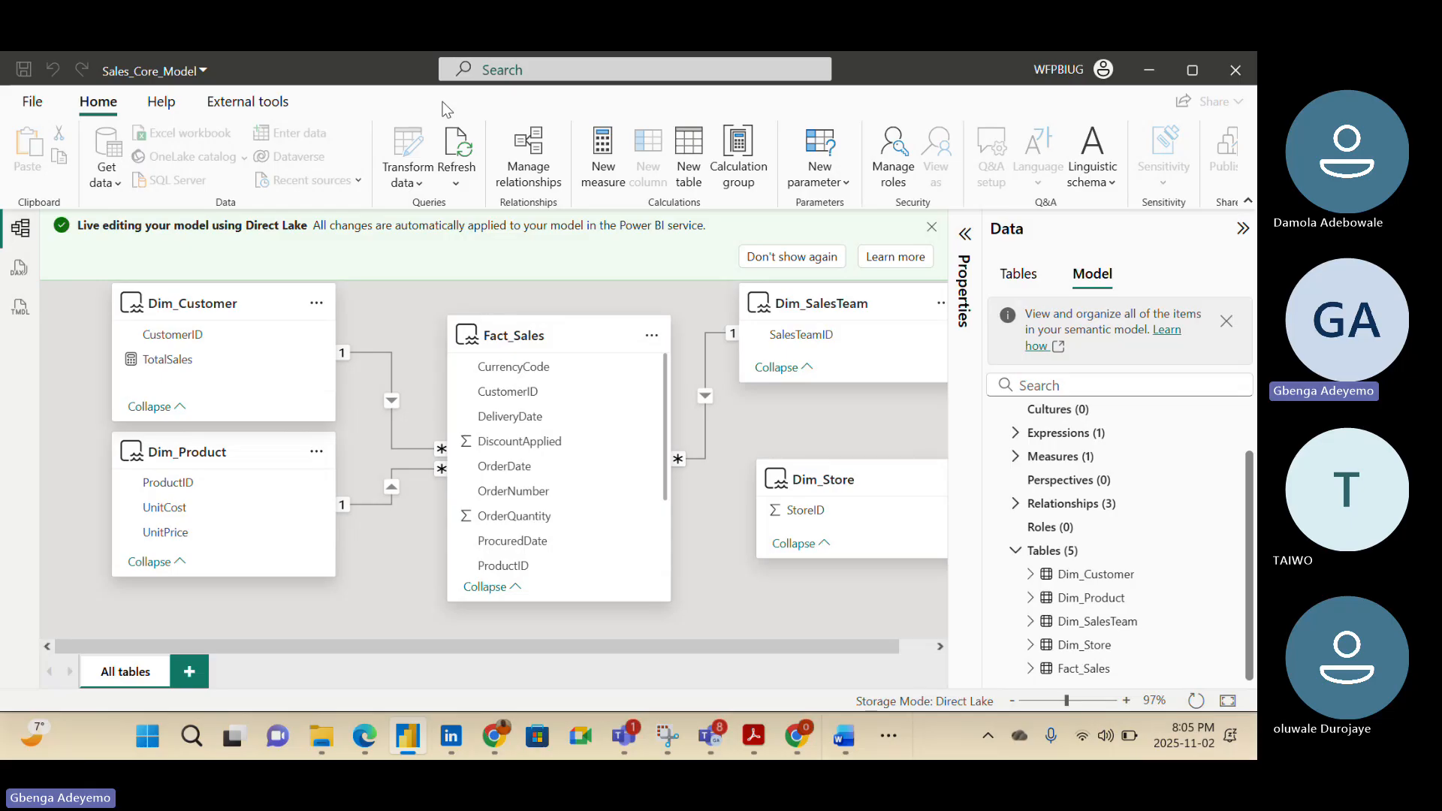
pyautogui.click(455, 183)
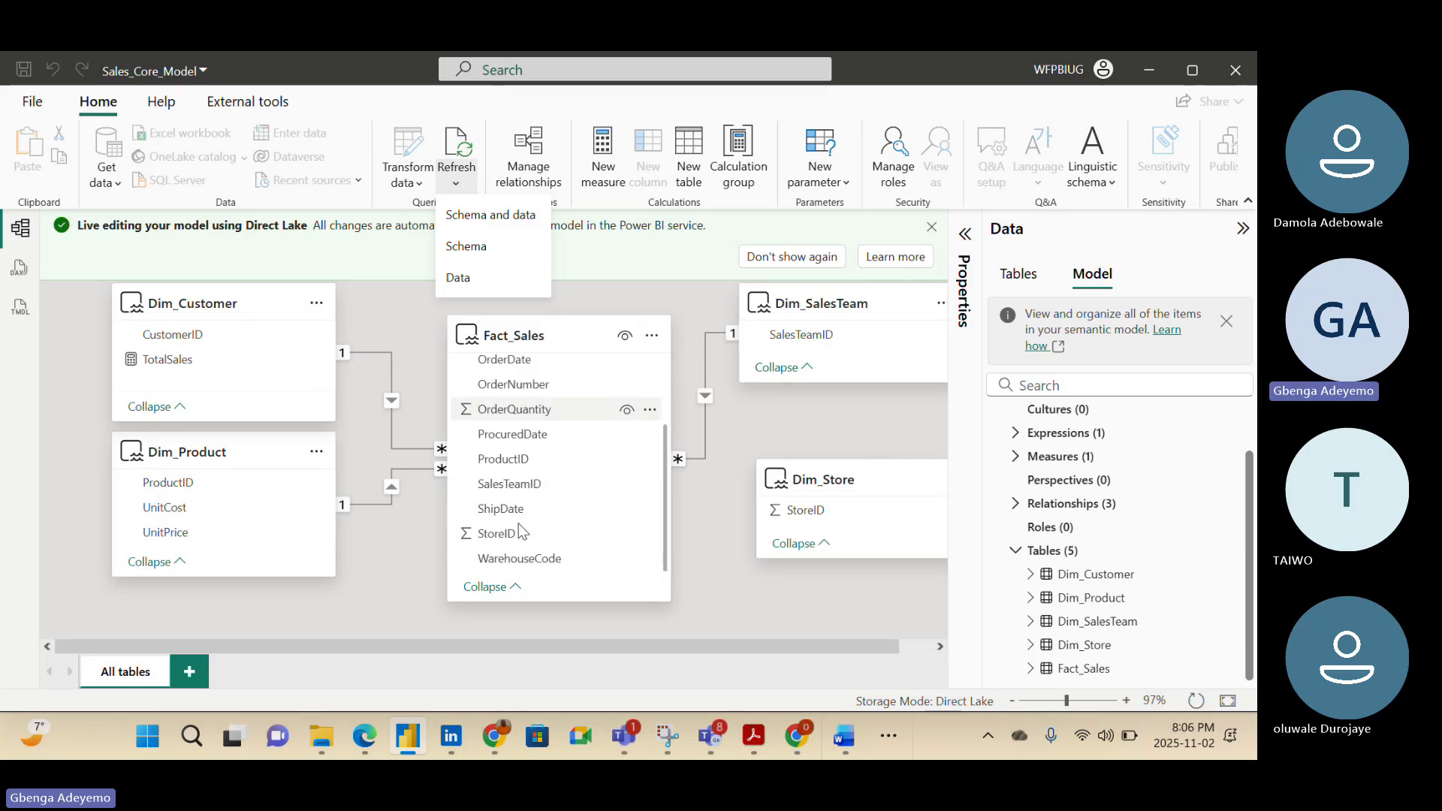
pyautogui.scroll(-3, 526, 526)
pyautogui.scroll(3, 519, 529)
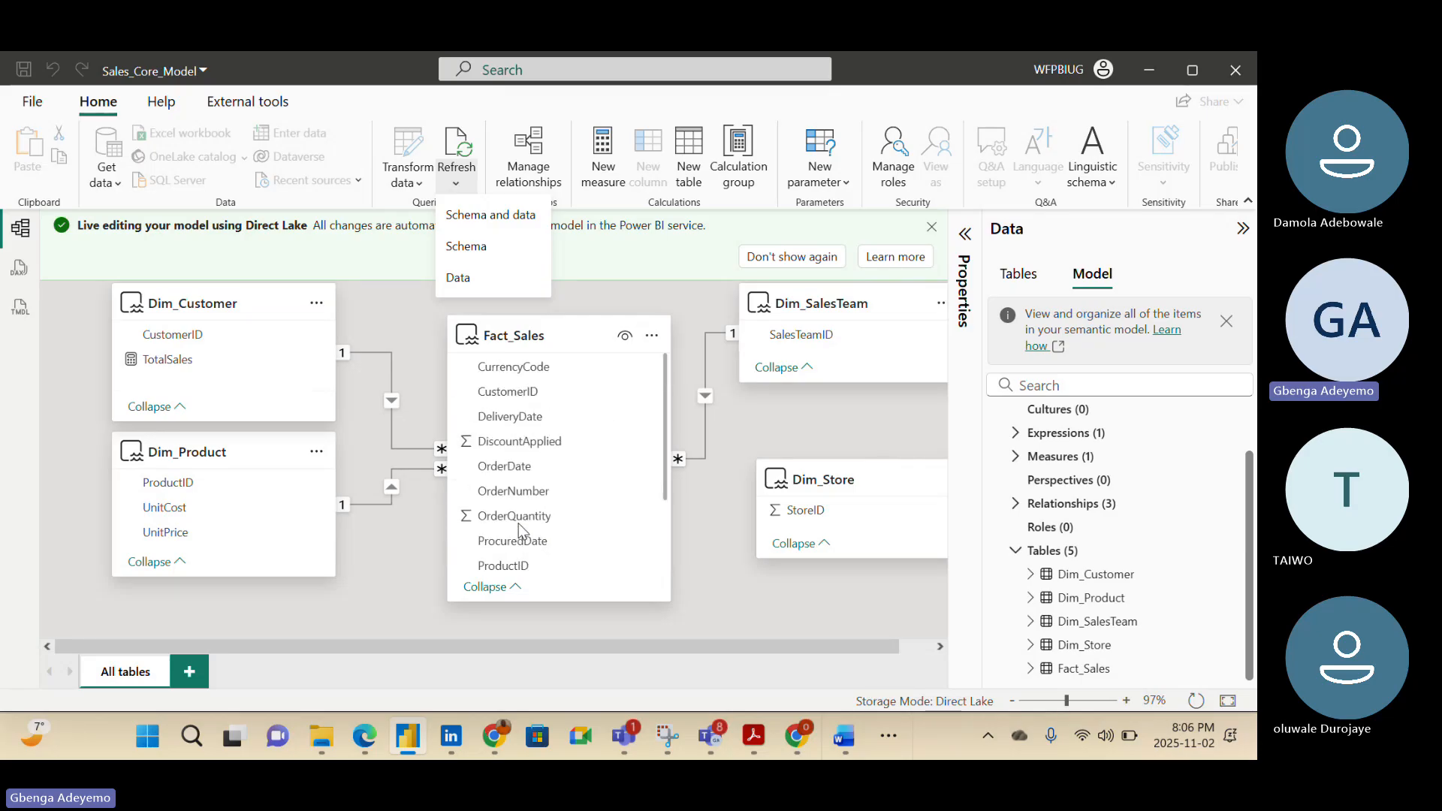
pyautogui.moveTo(566, 323)
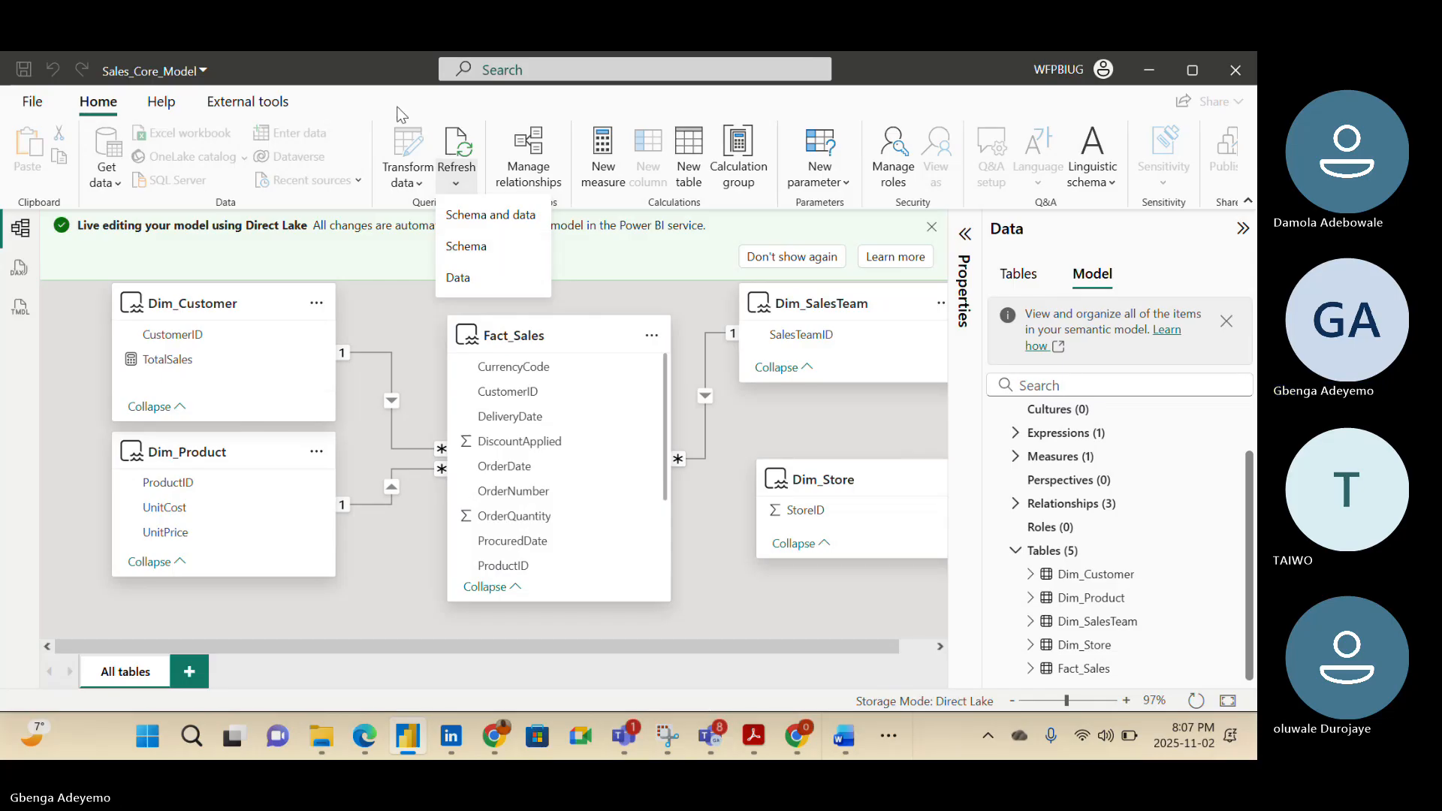
pyautogui.click(470, 102)
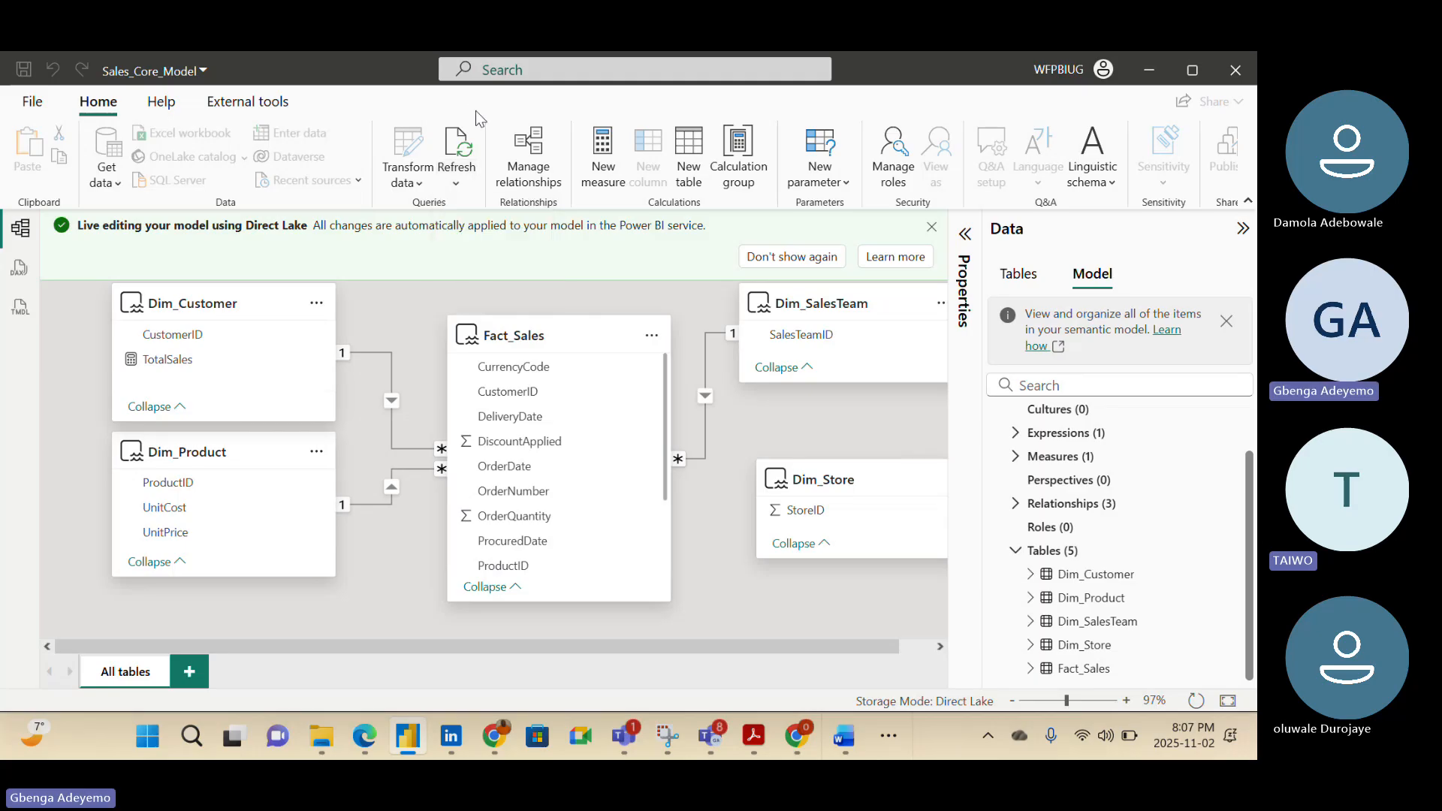
pyautogui.click(456, 184)
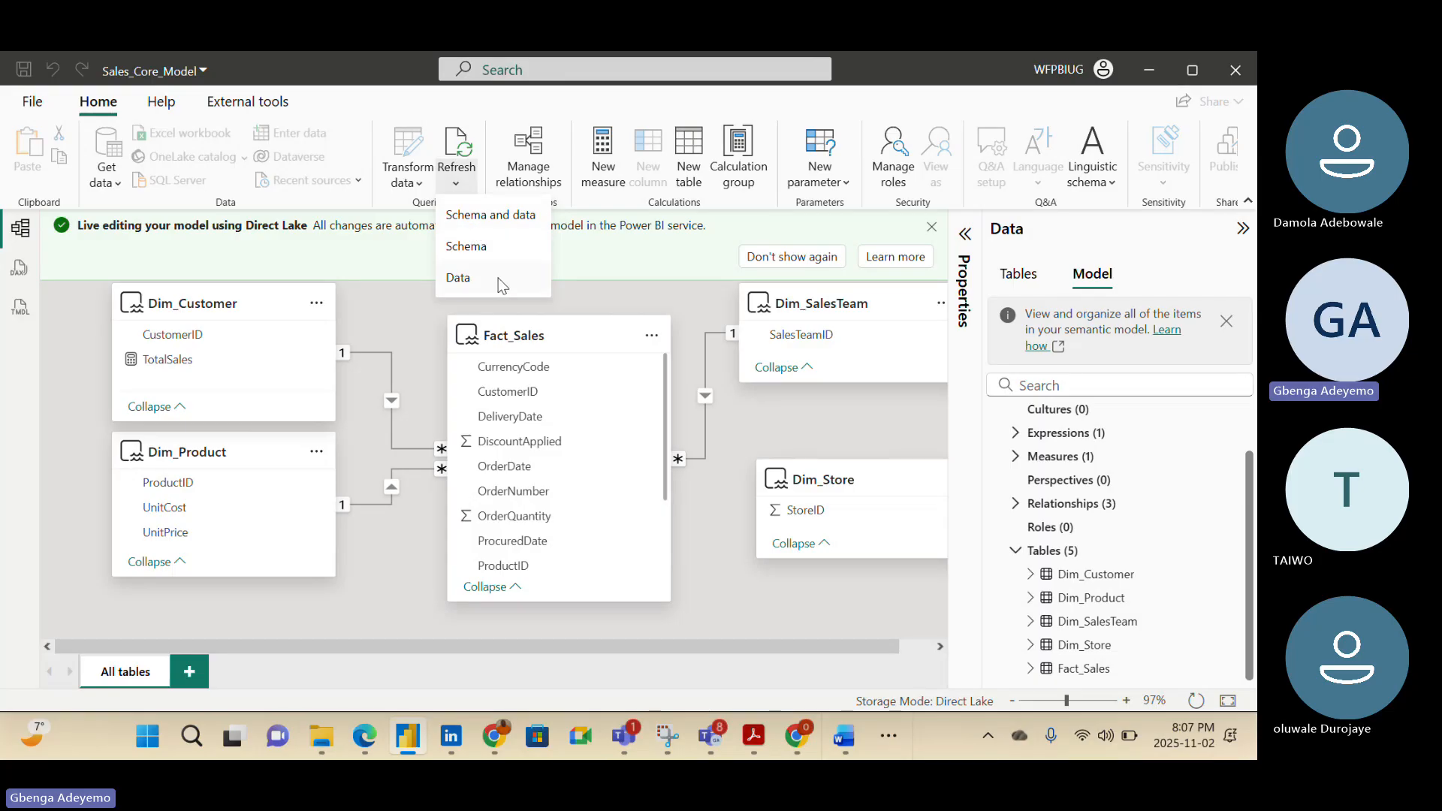
pyautogui.click(493, 217)
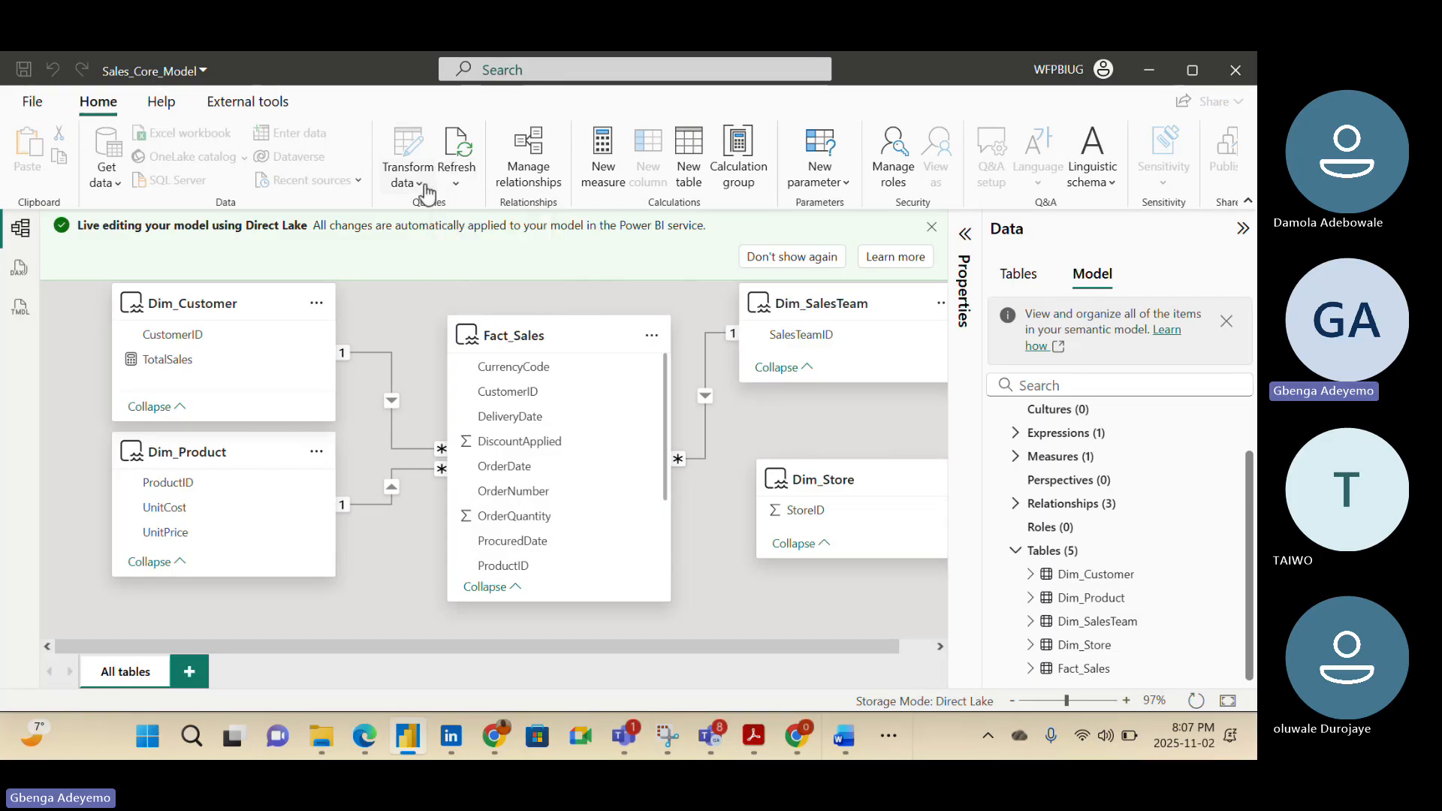
# View the security roles editor without adding a role, and look over the Help and external tools commands
pyautogui.click(889, 162)
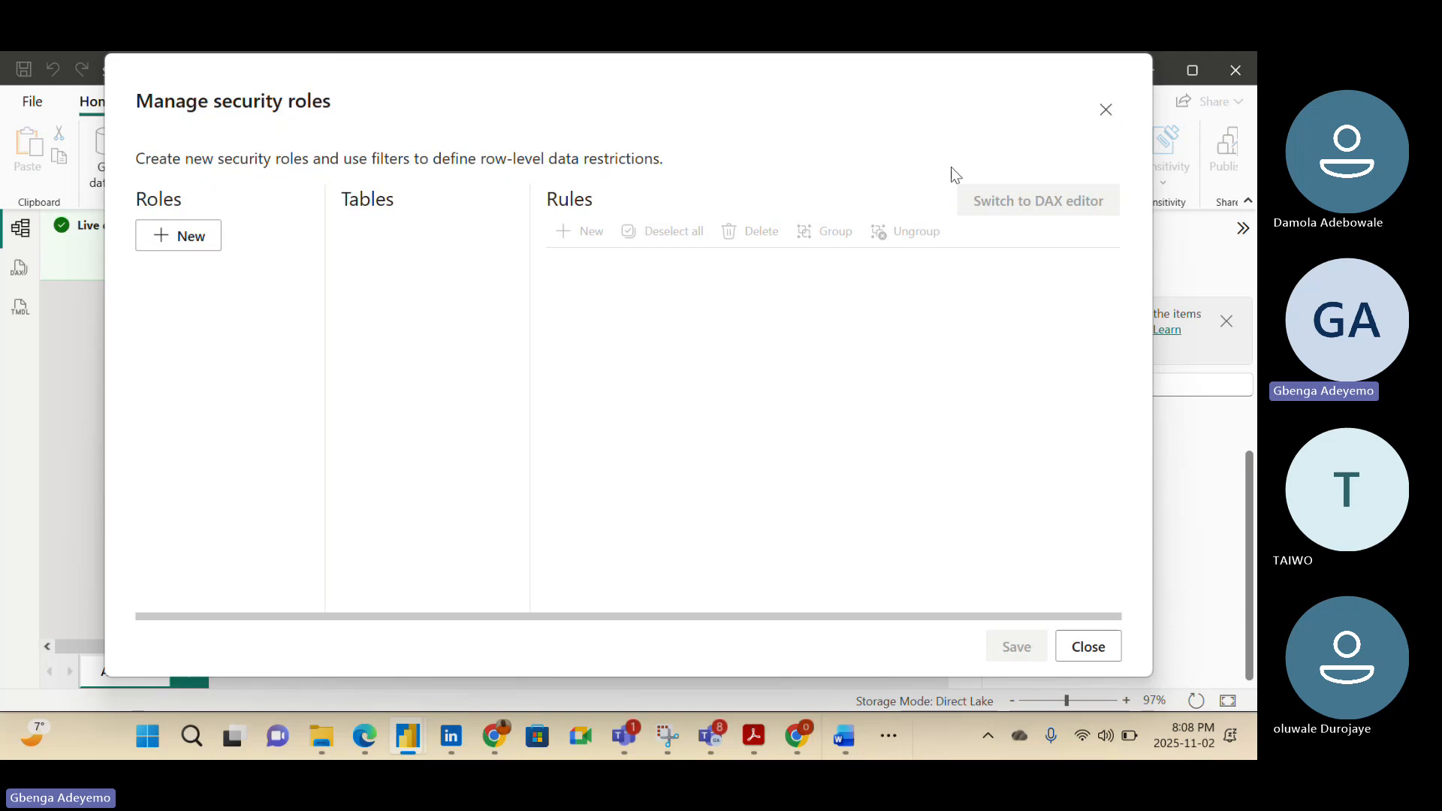
pyautogui.click(1106, 111)
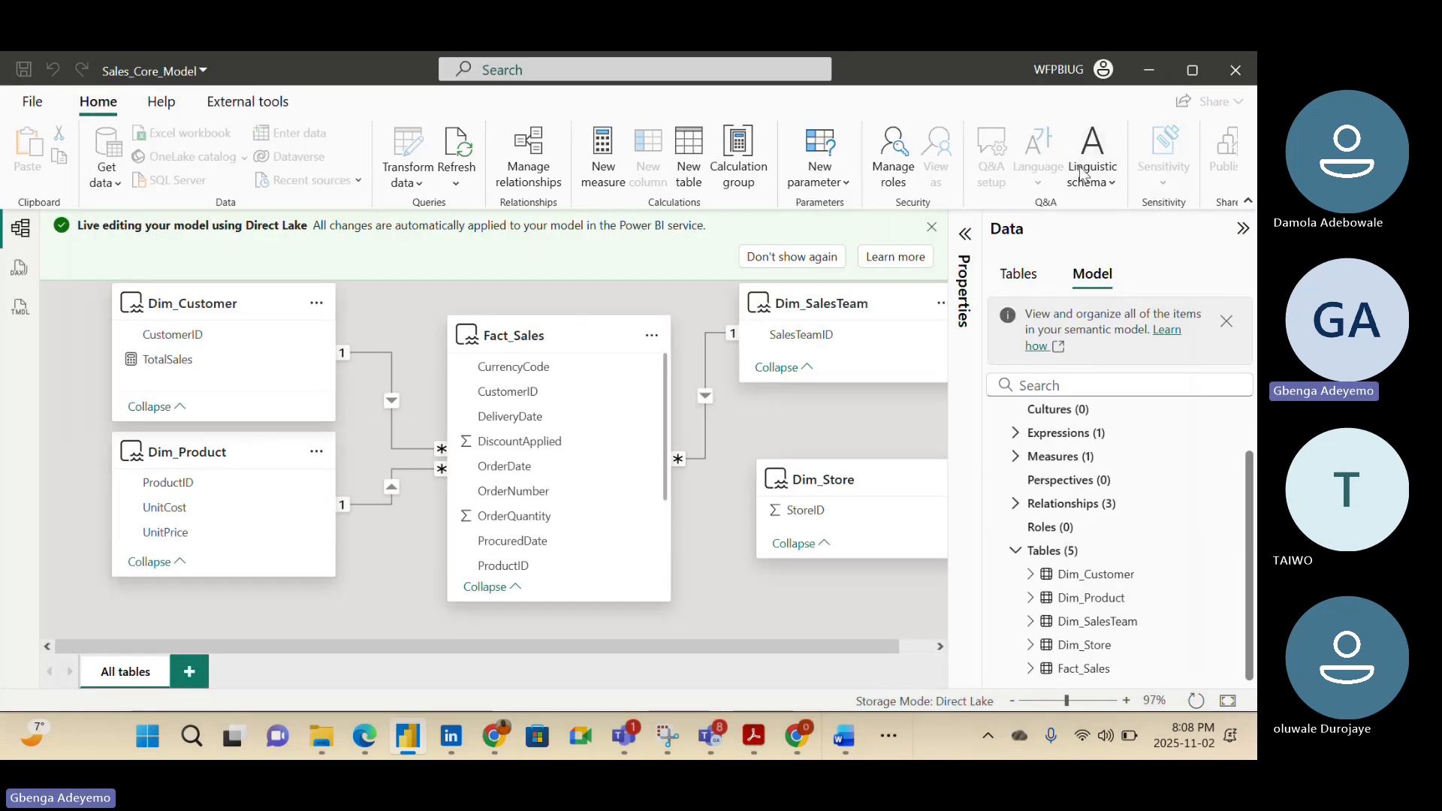
pyautogui.click(160, 102)
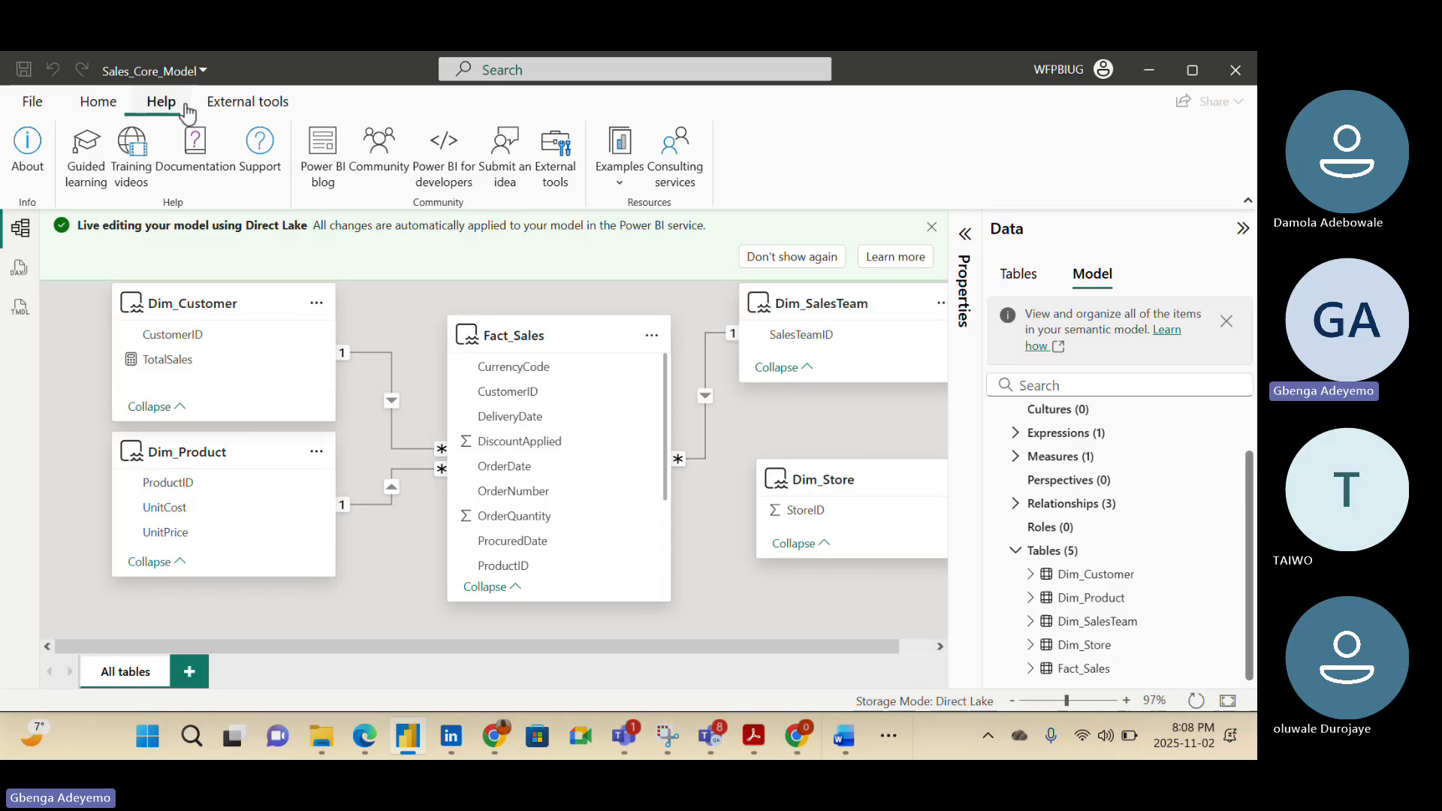
pyautogui.click(225, 103)
pyautogui.click(99, 103)
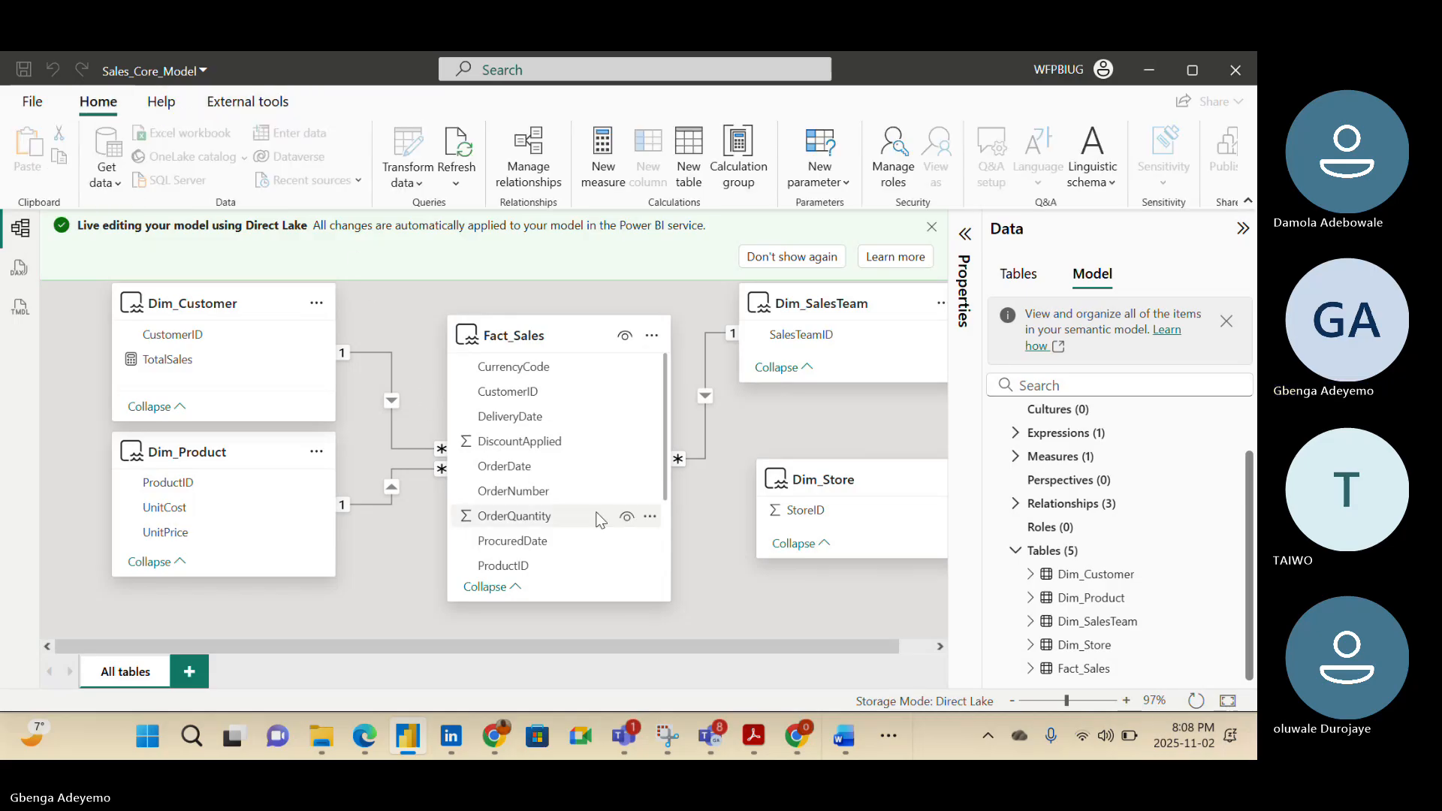
pyautogui.scroll(-3, 600, 511)
pyautogui.scroll(3, 631, 510)
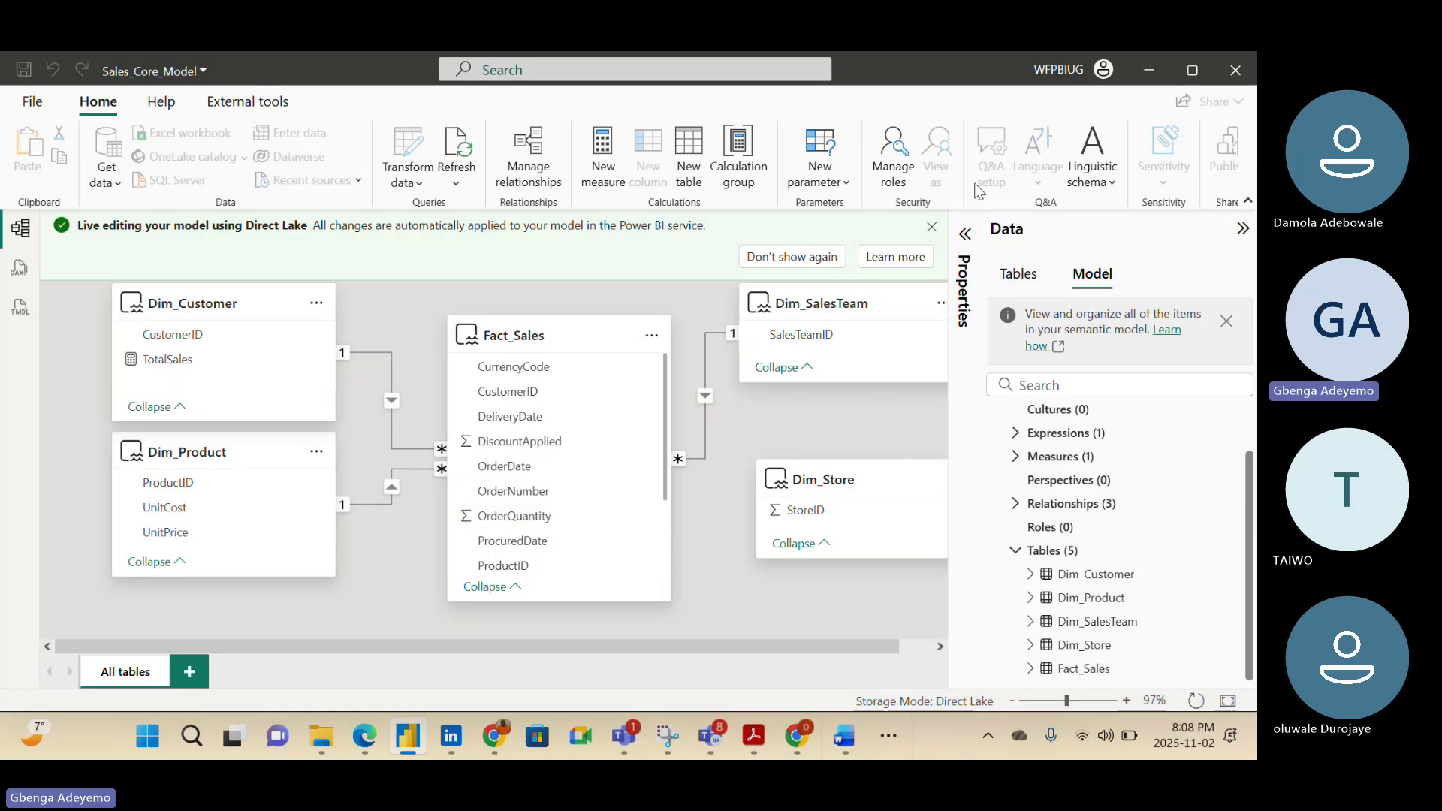
# Switch to the browser, reload Sales_Core_Model to check the live edits in its diagram, and return to Power BI Desktop
pyautogui.click(1146, 75)
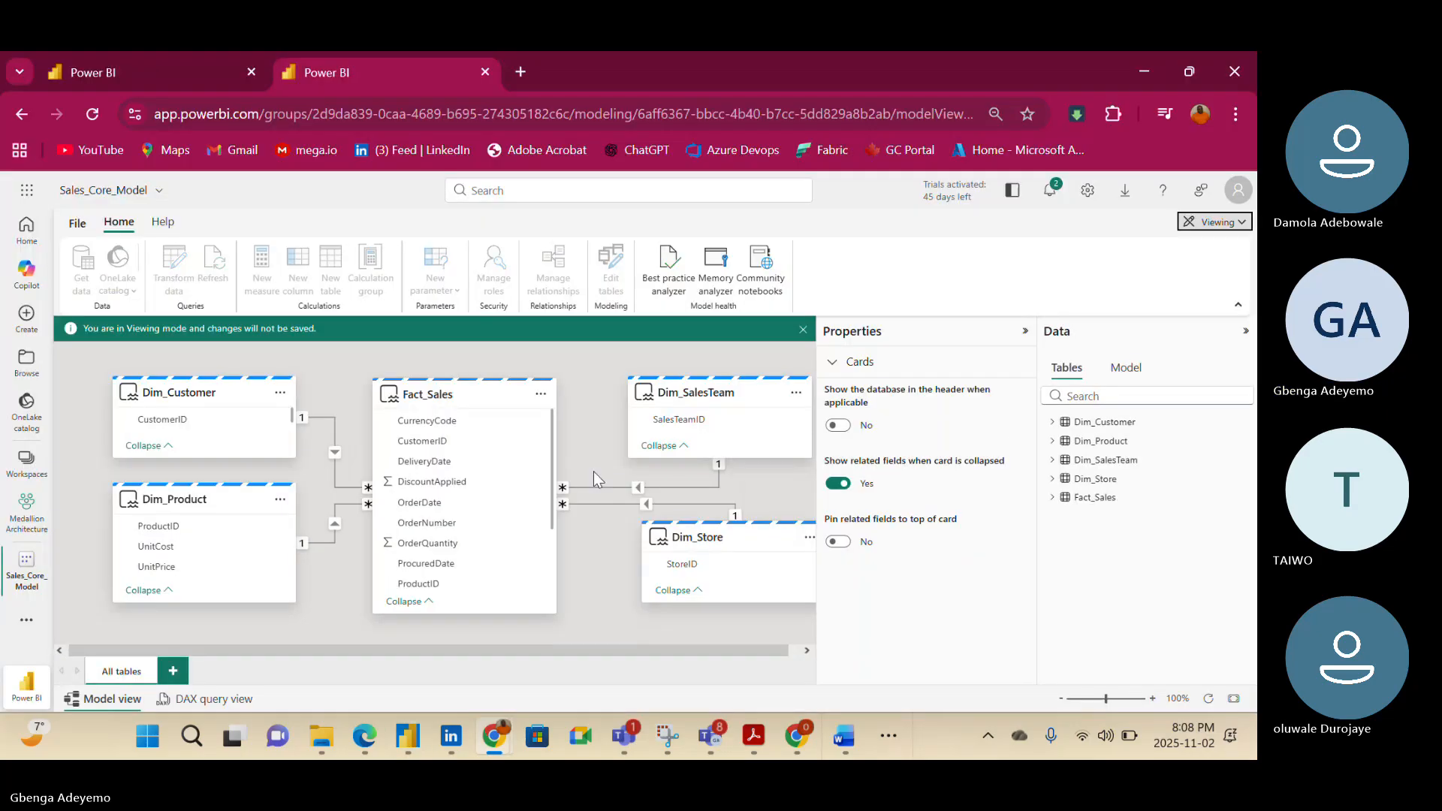
pyautogui.click(88, 118)
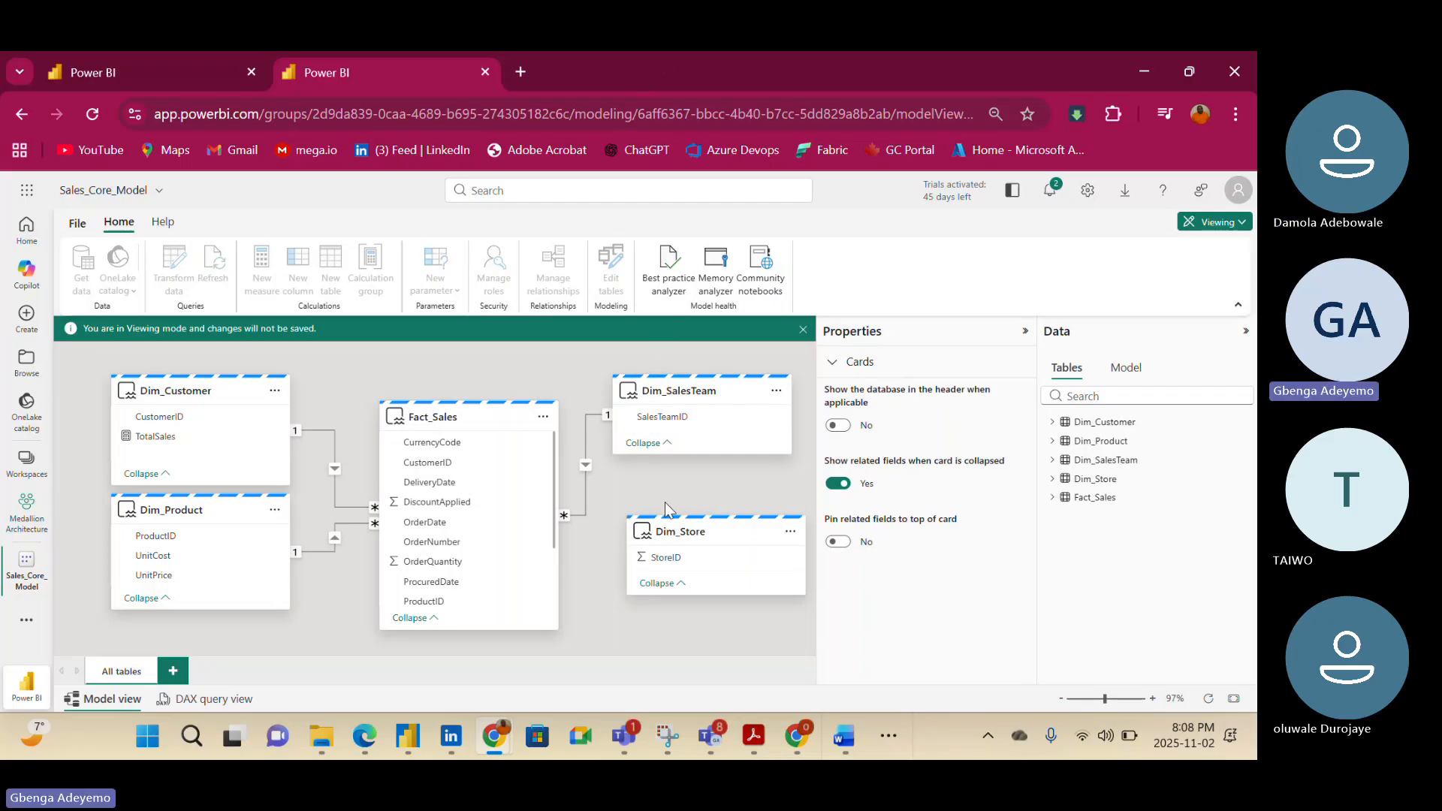
pyautogui.moveTo(686, 533)
pyautogui.click(407, 736)
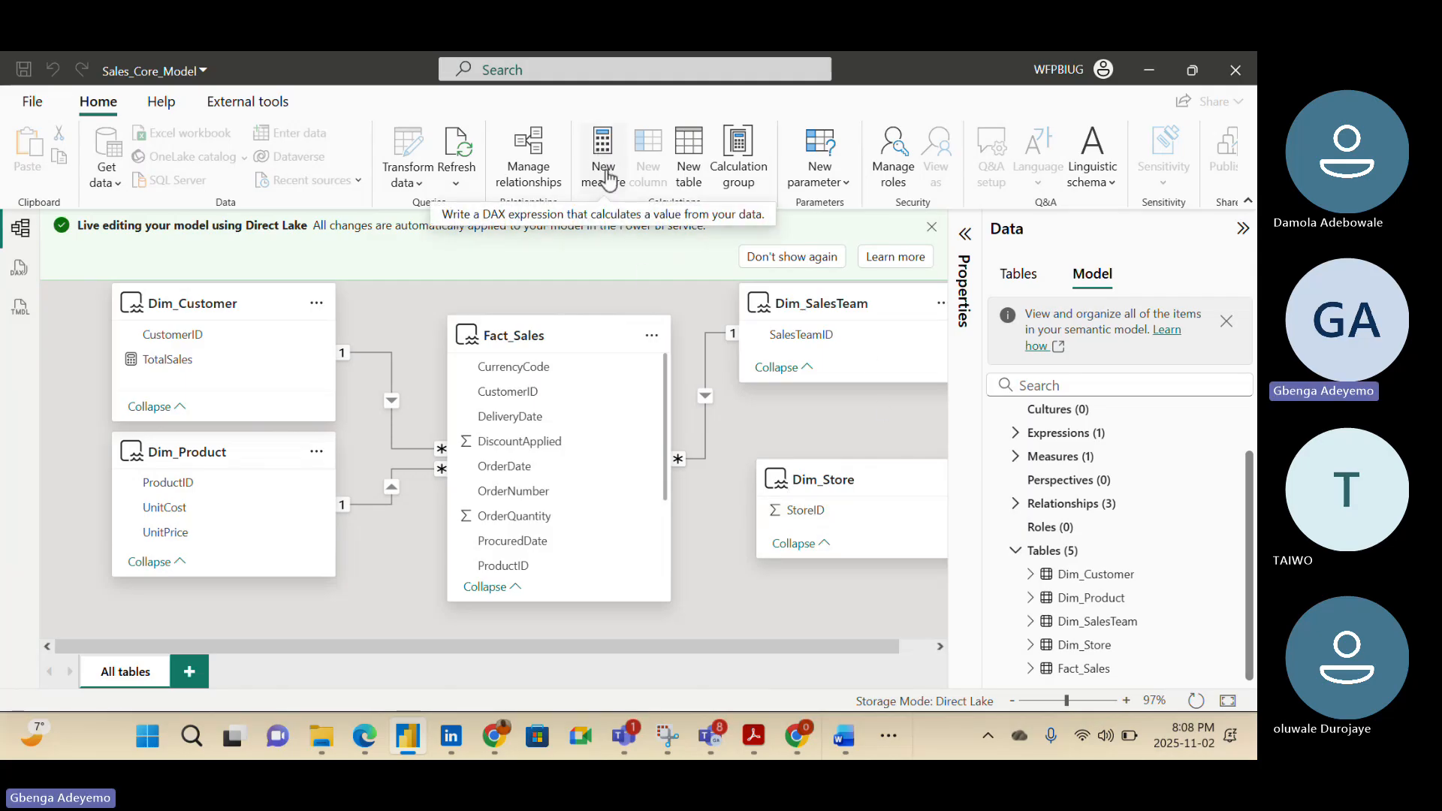
pyautogui.click(524, 335)
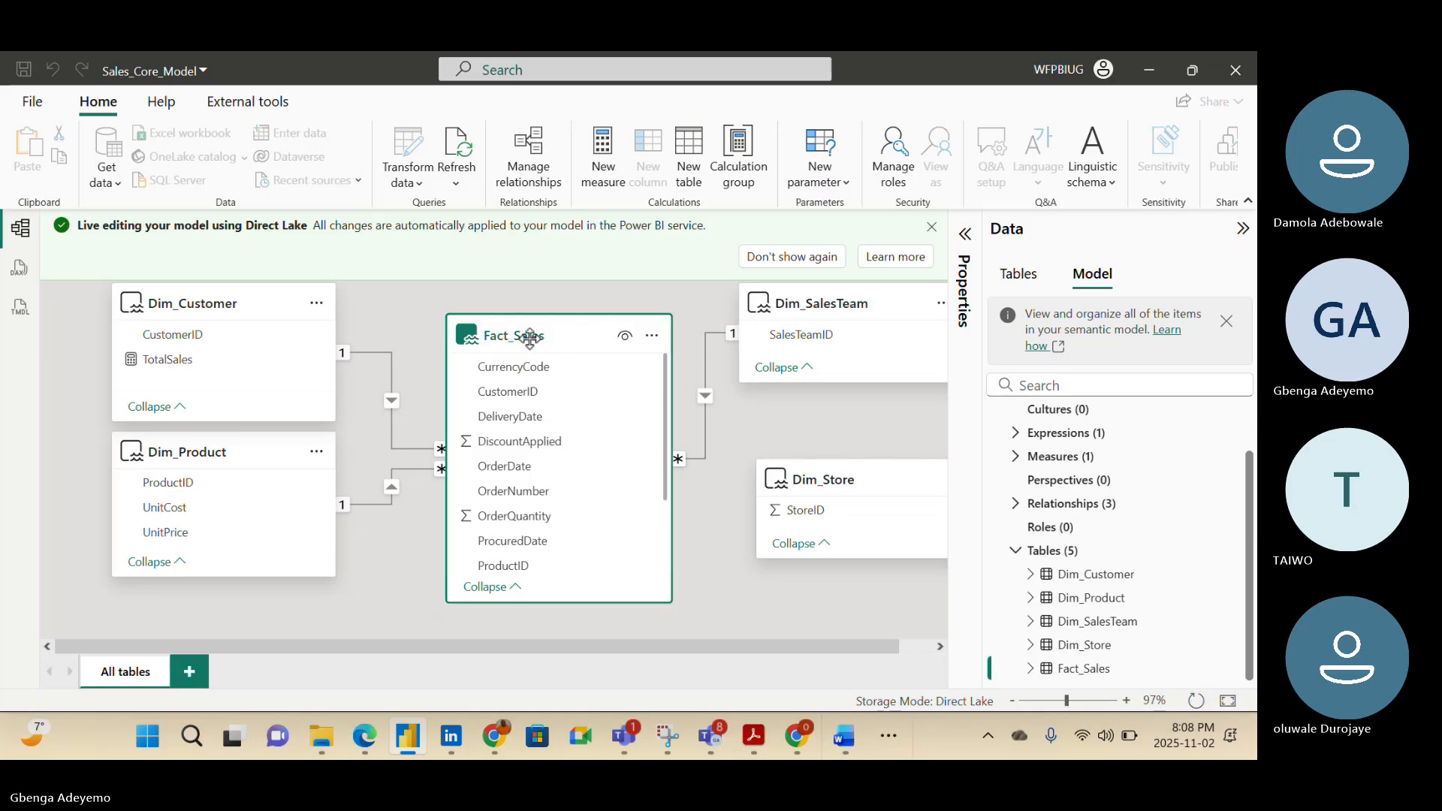
pyautogui.click(603, 179)
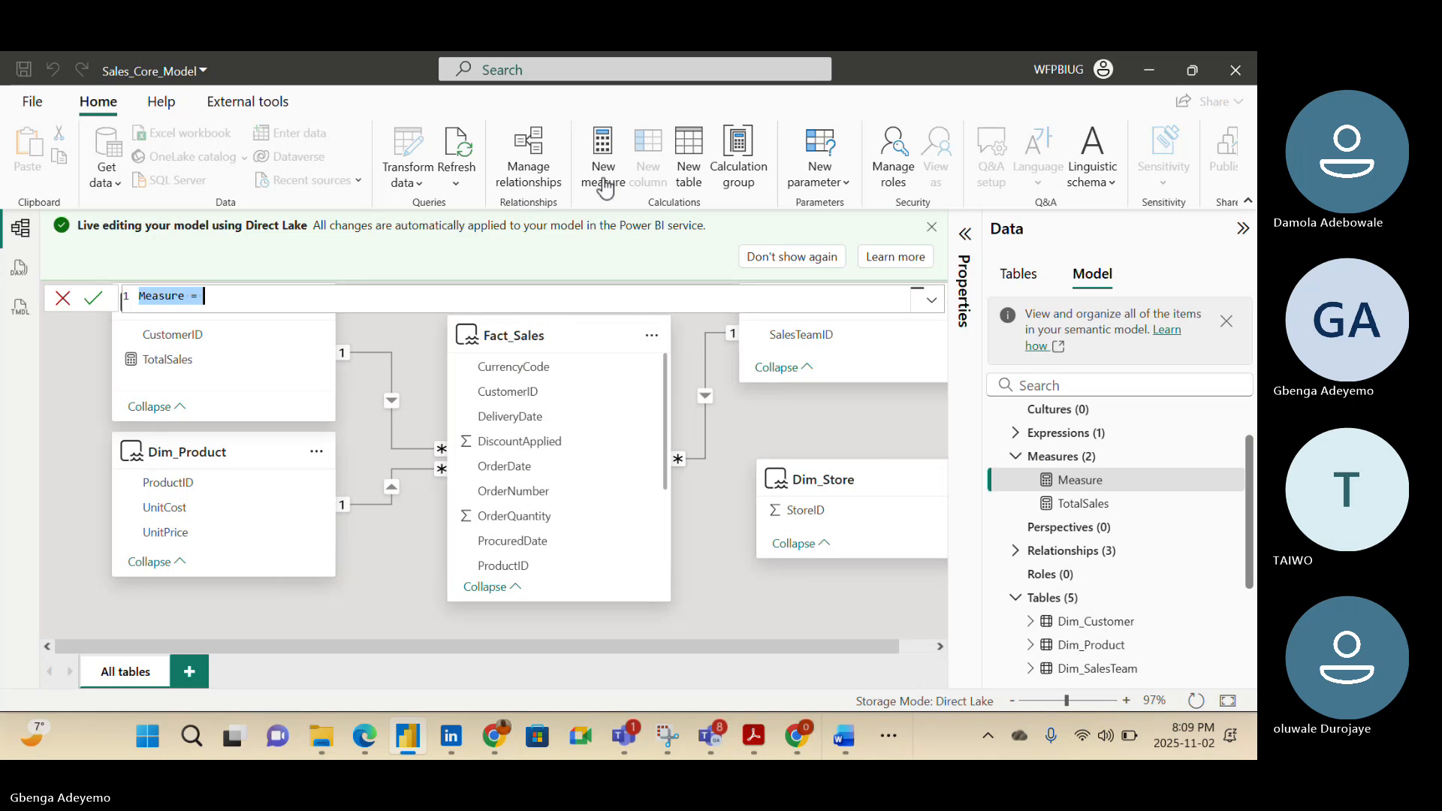
pyautogui.scroll(-3, 567, 493)
pyautogui.scroll(3, 567, 492)
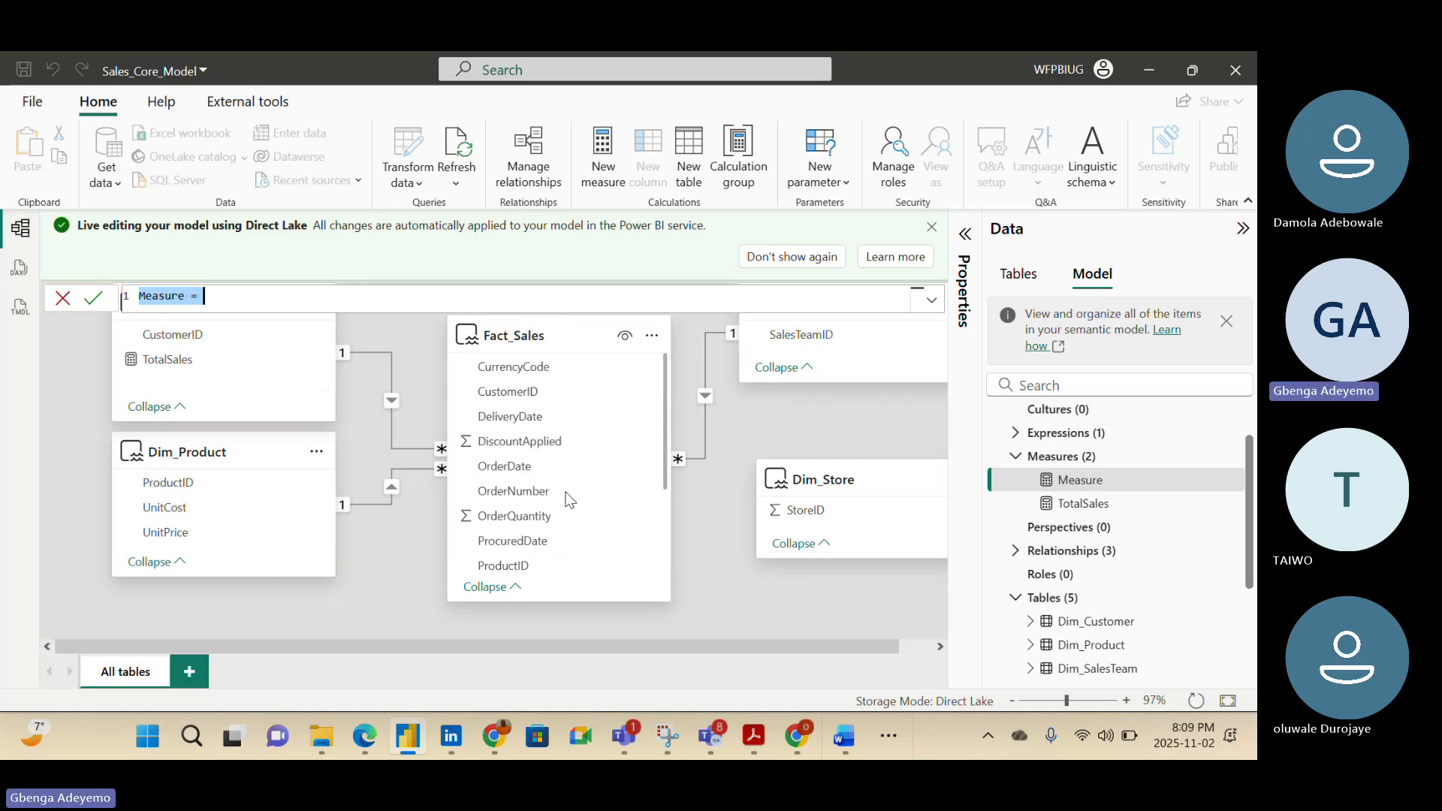
pyautogui.press('BackSpace')
pyautogui.write('Ha')
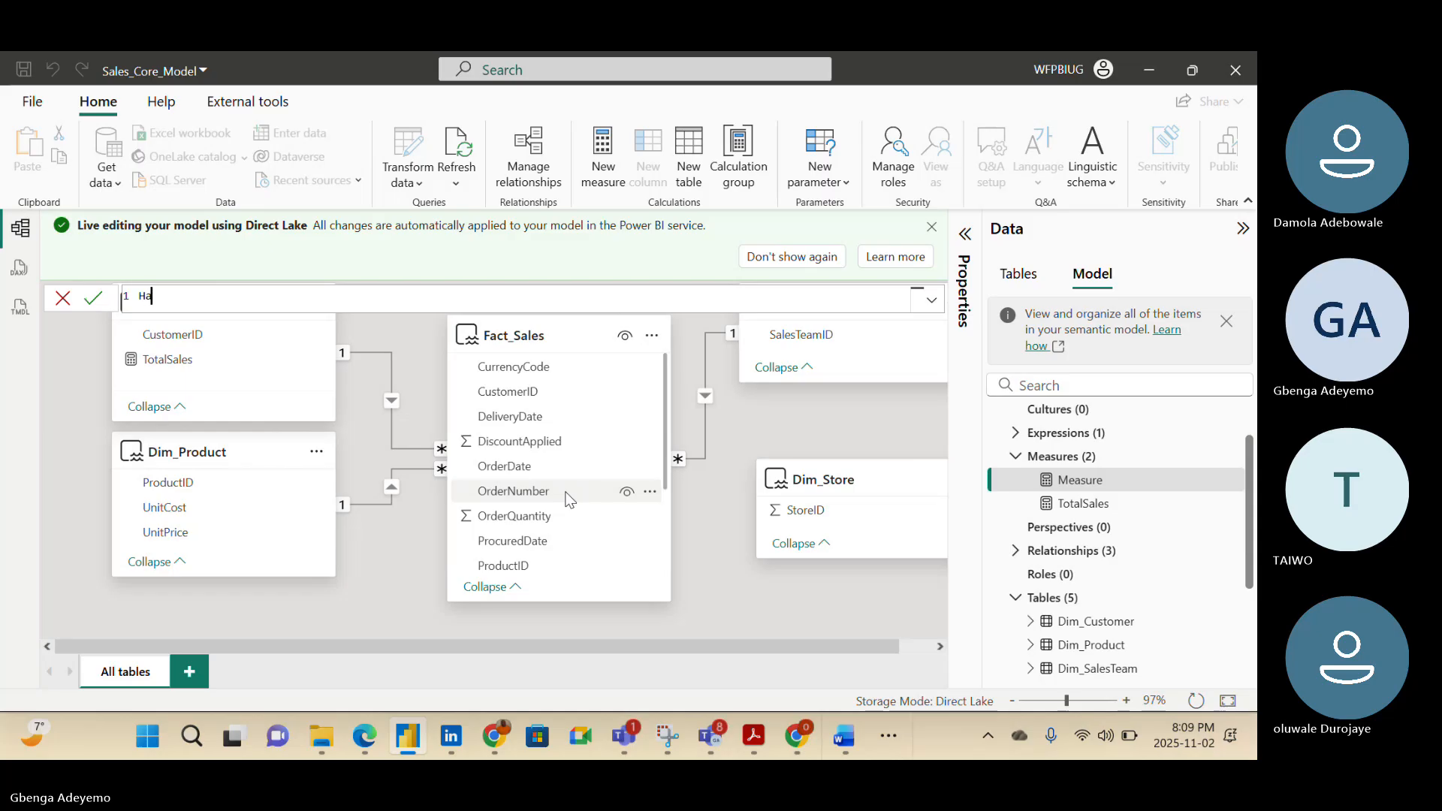
pyautogui.write('lfQ')
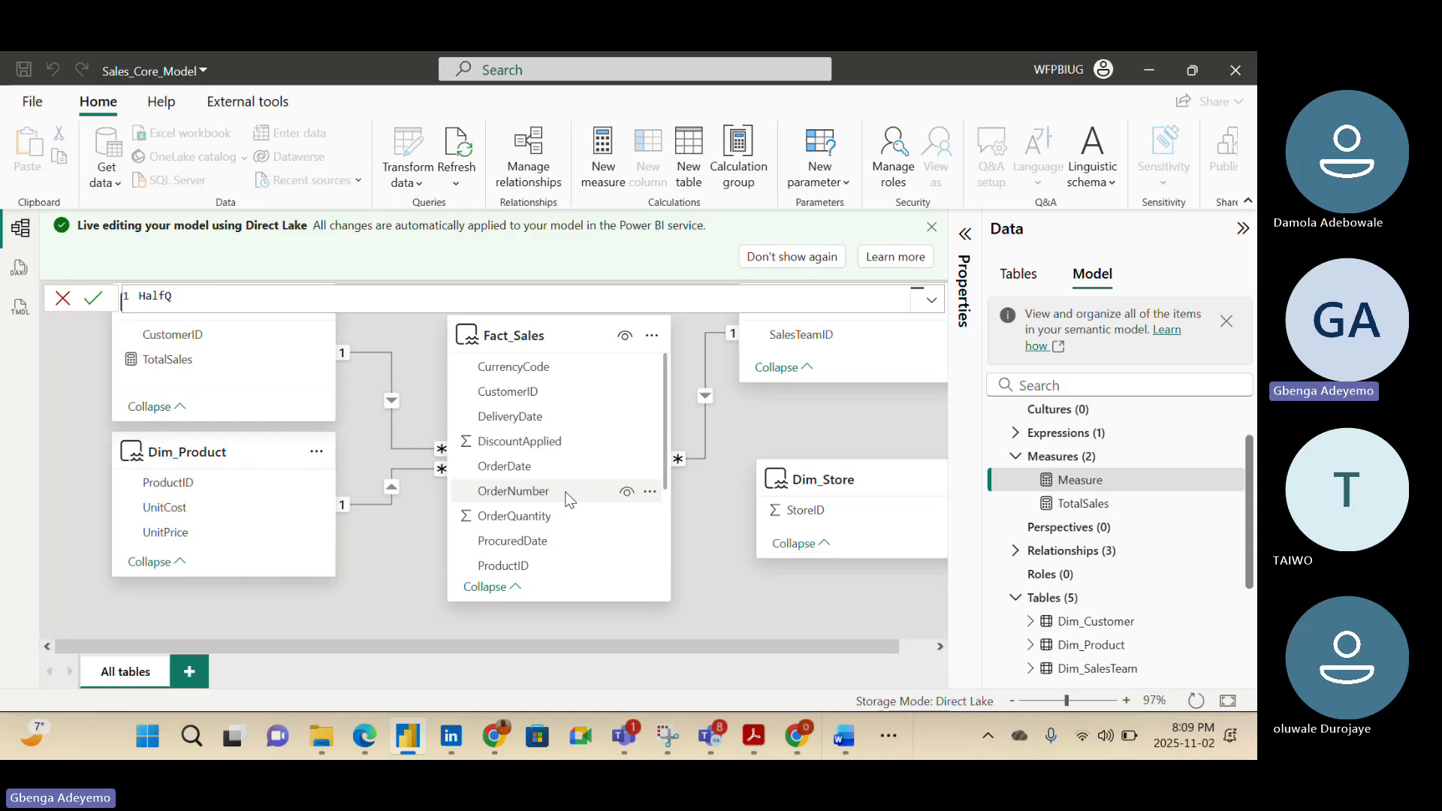
pyautogui.write('ty = 0.5 * order')
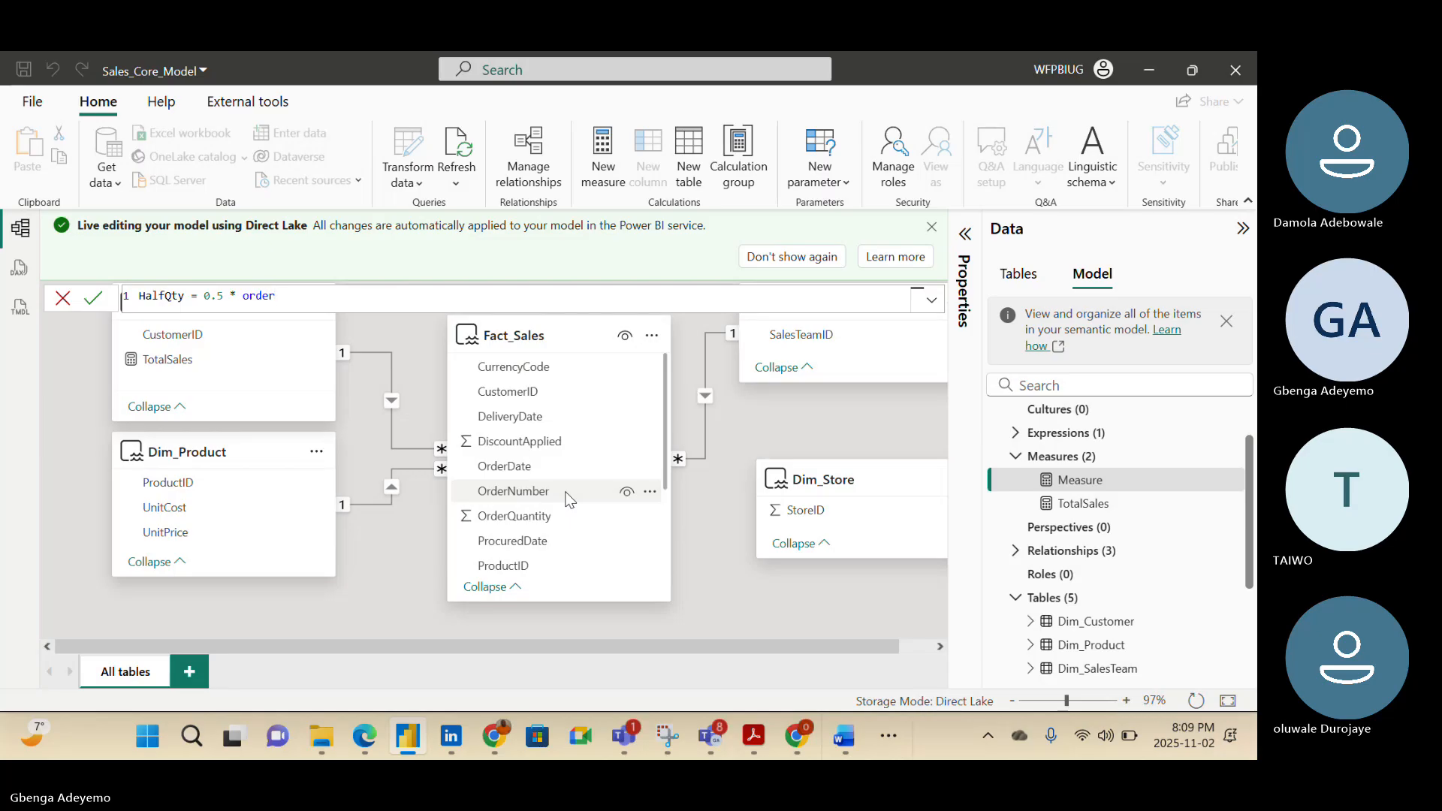
pyautogui.press('BackSpace')
pyautogui.press('BackSpace')
pyautogui.press('BackSpace')
pyautogui.press('BackSpace')
pyautogui.press('BackSpace')
pyautogui.press('BackSpace')
pyautogui.press('BackSpace')
pyautogui.press('BackSpace')
pyautogui.press('BackSpace')
pyautogui.press('BackSpace')
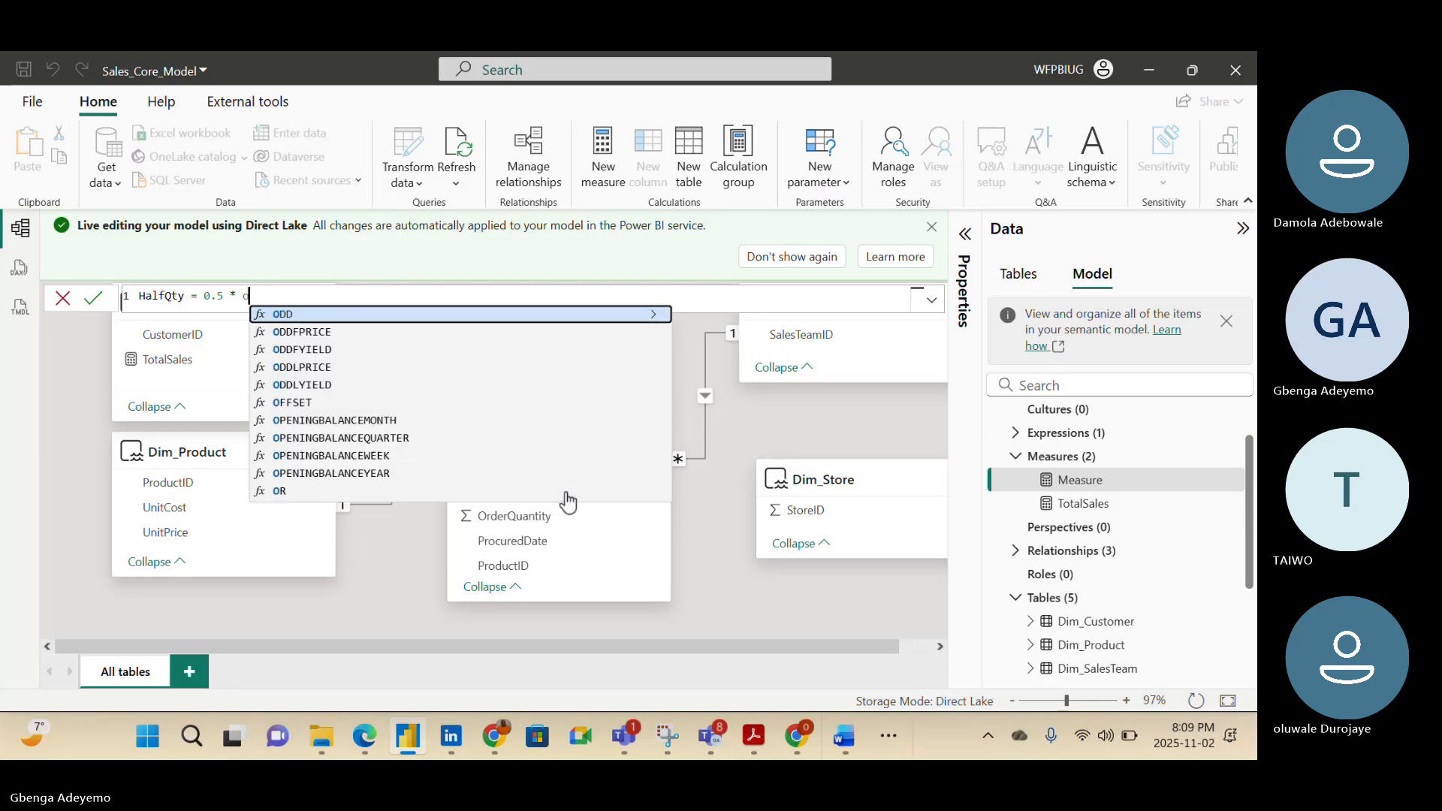
pyautogui.press('BackSpace')
pyautogui.press('BackSpace')
pyautogui.press('BackSpace')
pyautogui.press('BackSpace')
pyautogui.press('BackSpace')
pyautogui.press('BackSpace')
pyautogui.press('BackSpace')
pyautogui.press('BackSpace')
pyautogui.press('BackSpace')
pyautogui.press('BackSpace')
pyautogui.press('BackSpace')
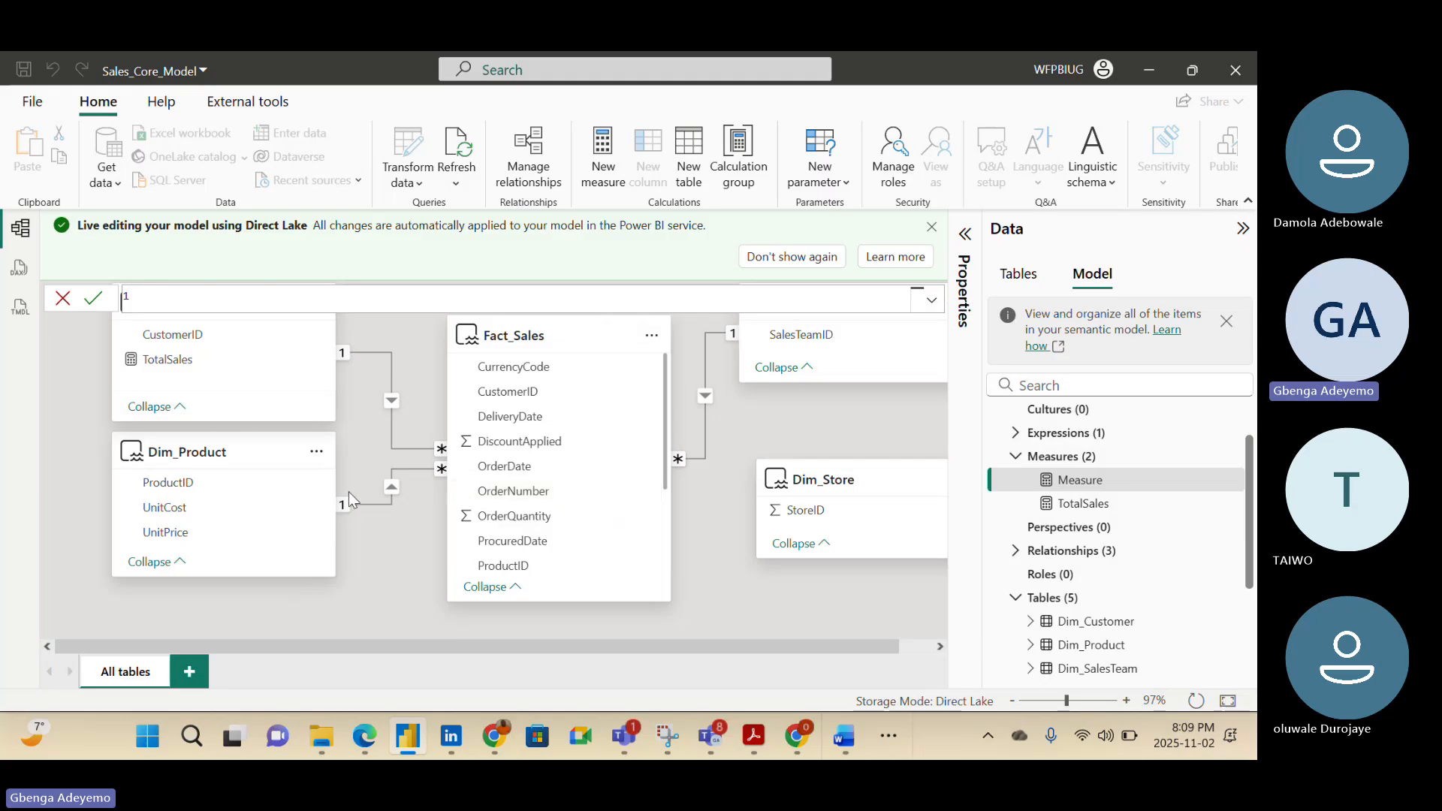
pyautogui.click(63, 298)
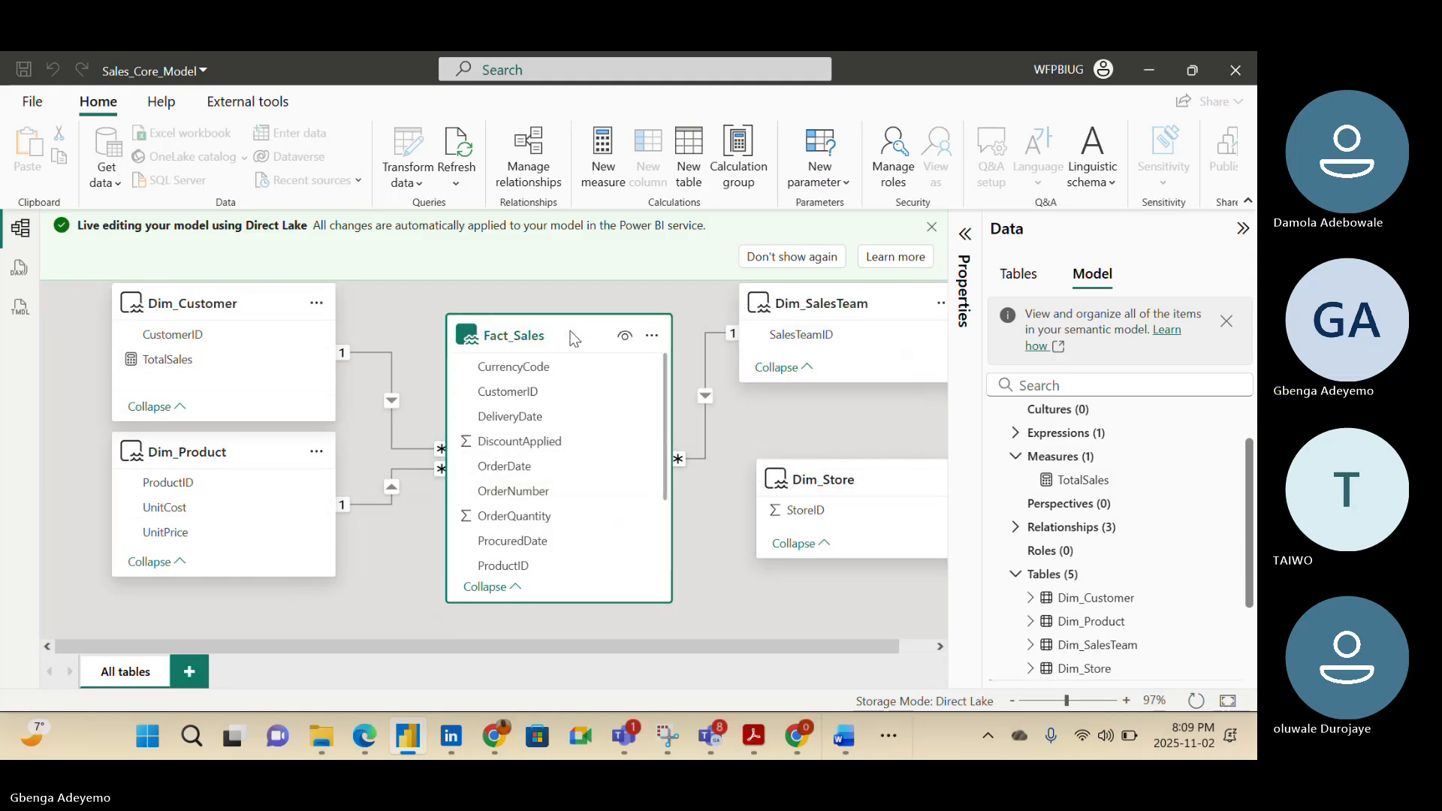
# Create a new measure from the Fact_Sales table and begin its formula as HalfQty = 0.5 *
pyautogui.moveTo(574, 339)
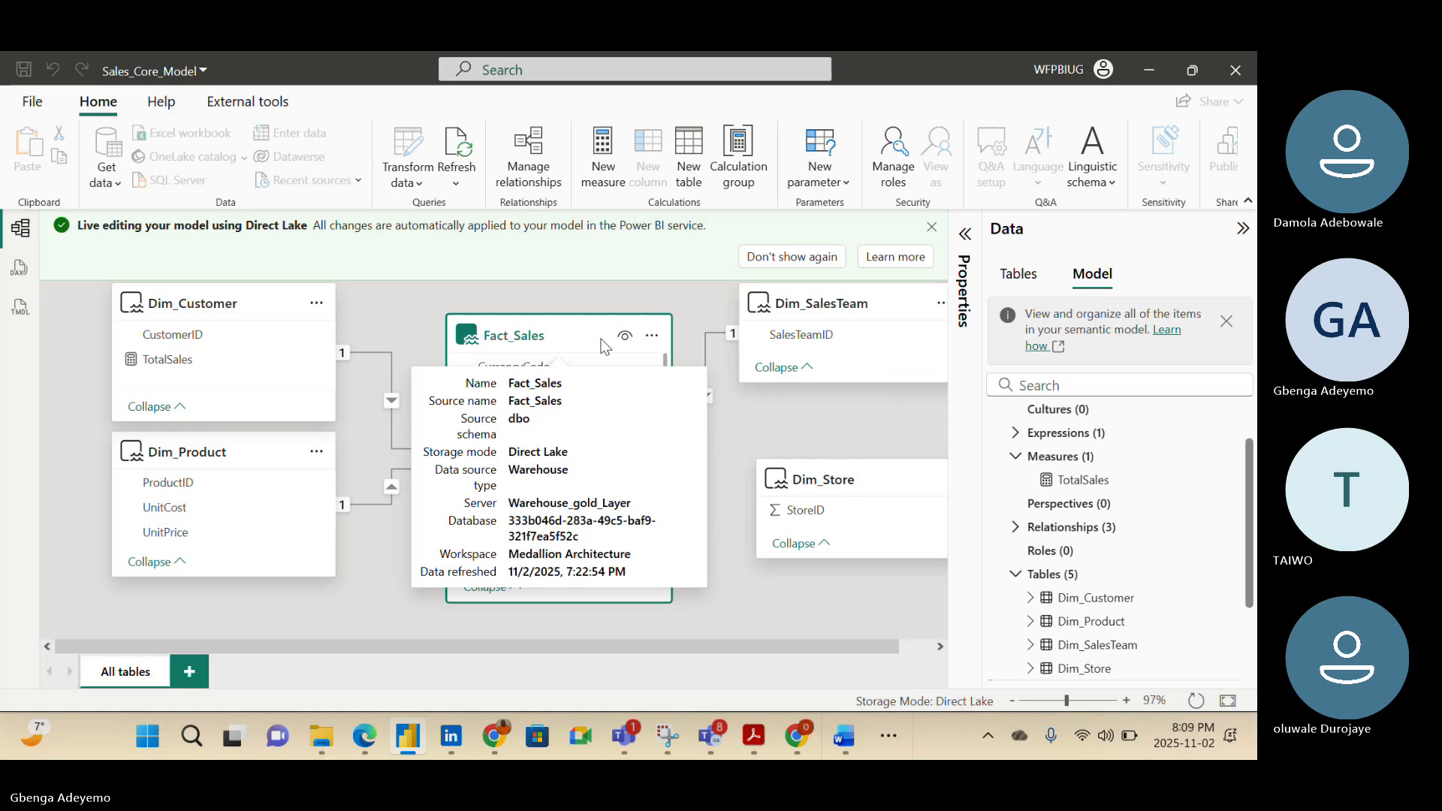
pyautogui.click(652, 337)
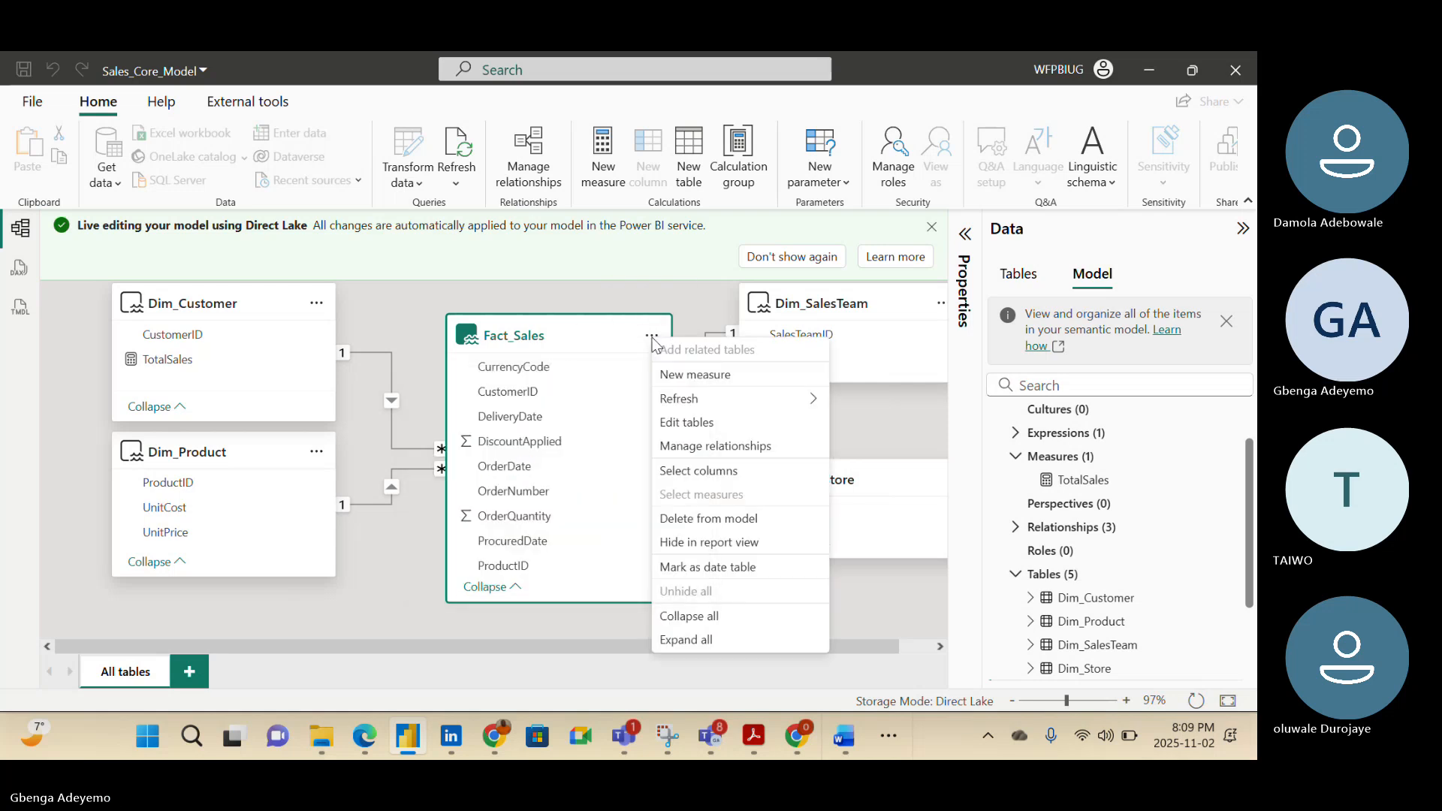
pyautogui.press('Escape')
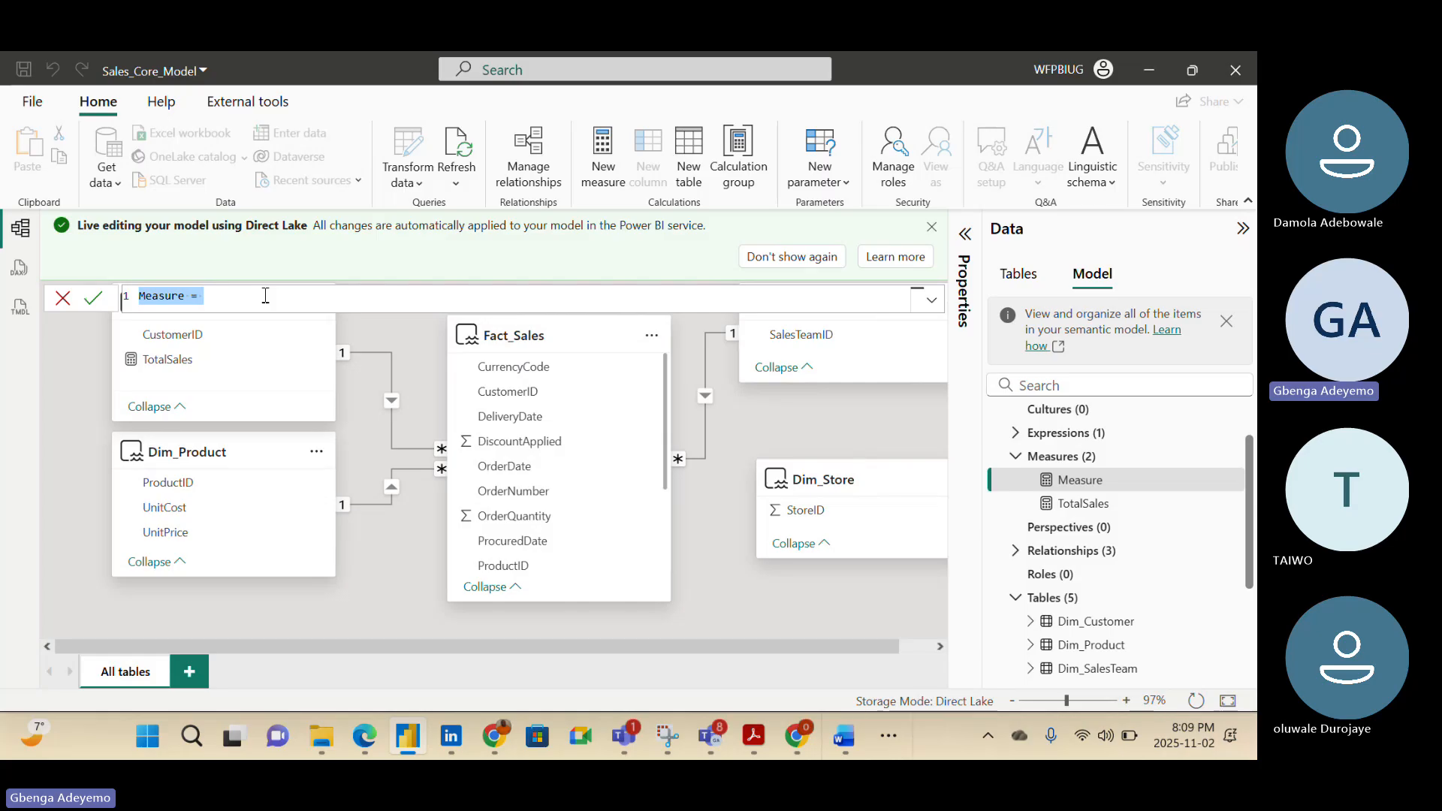
pyautogui.press('BackSpace')
pyautogui.write('Half')
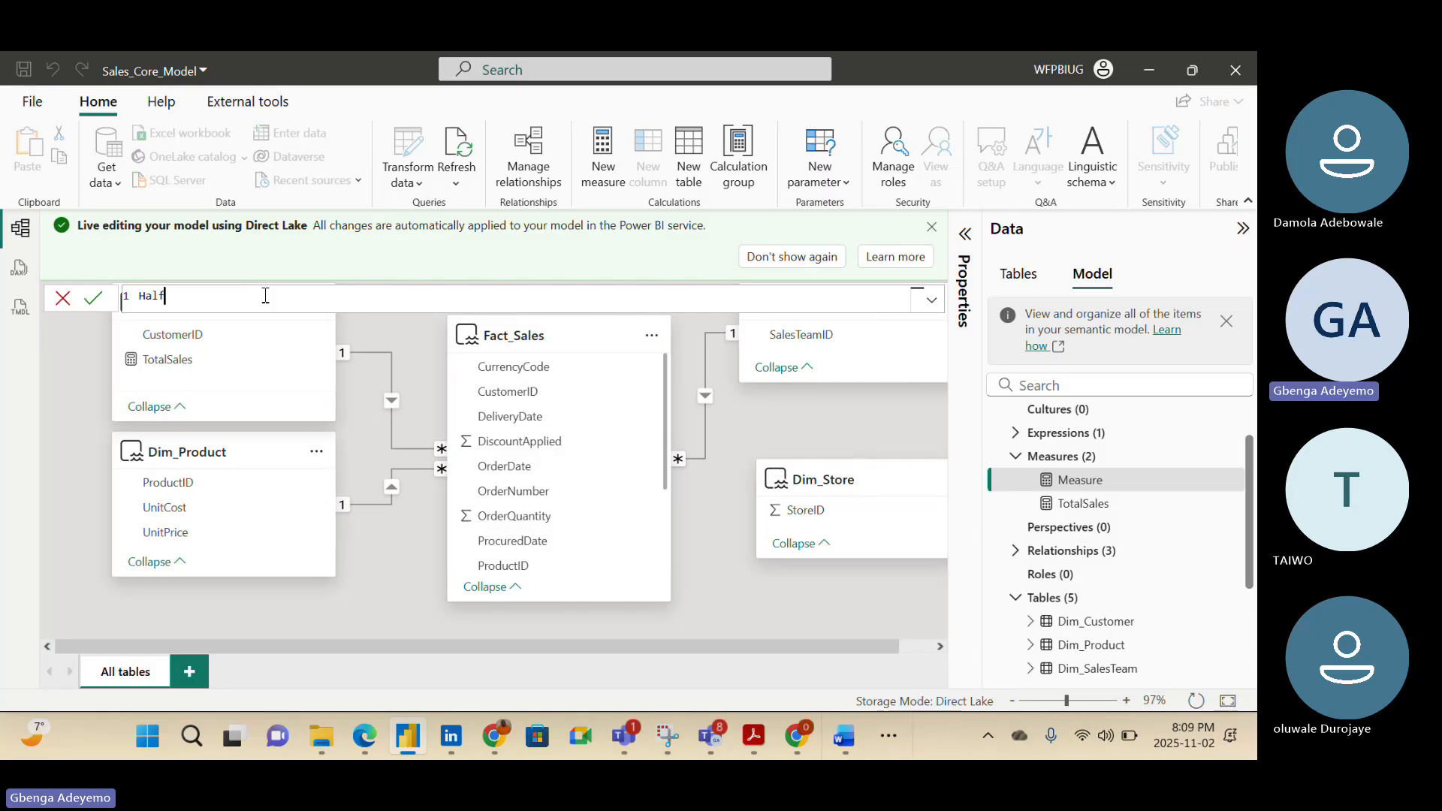
pyautogui.write('Qty =')
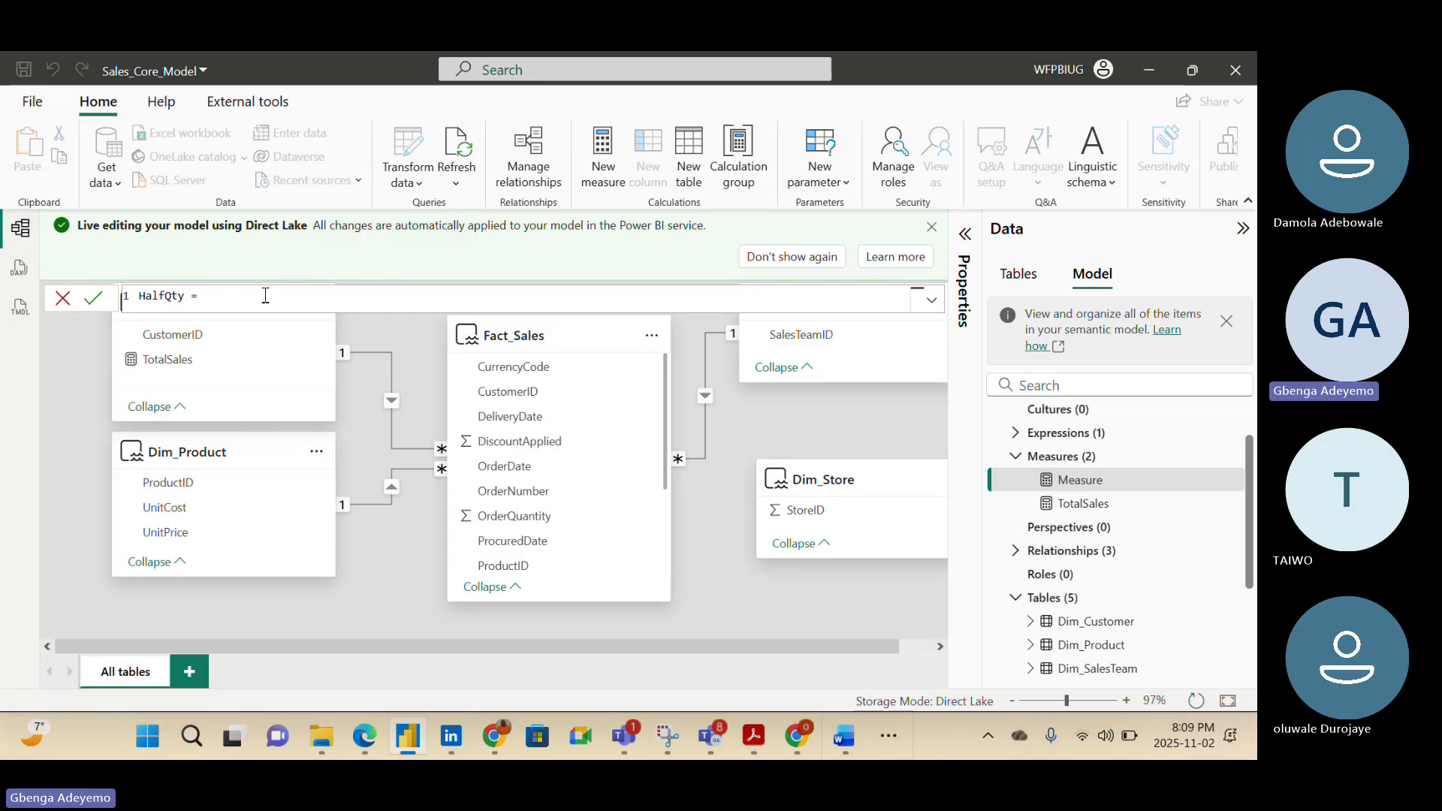
pyautogui.write('0.5 * ')
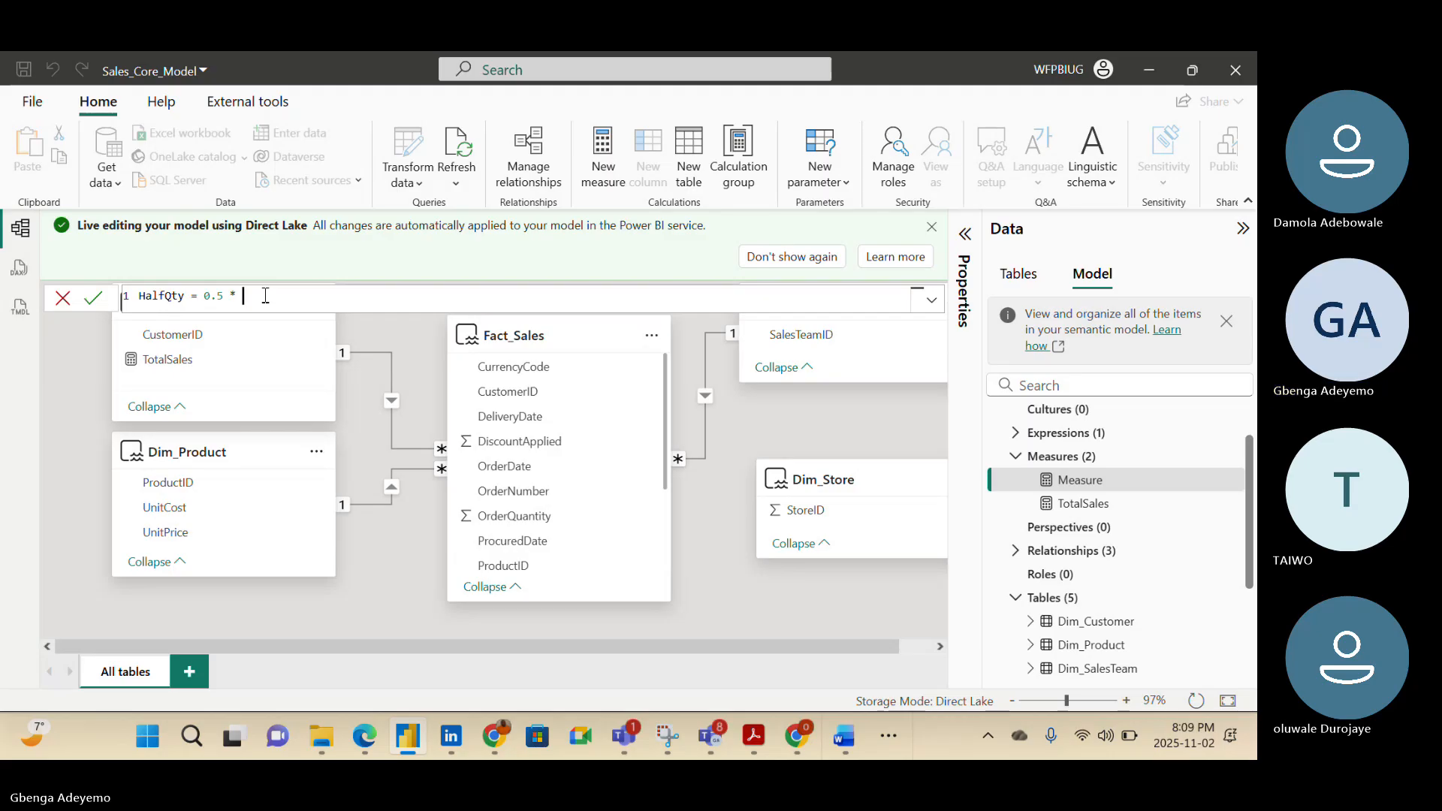
pyautogui.write('order')
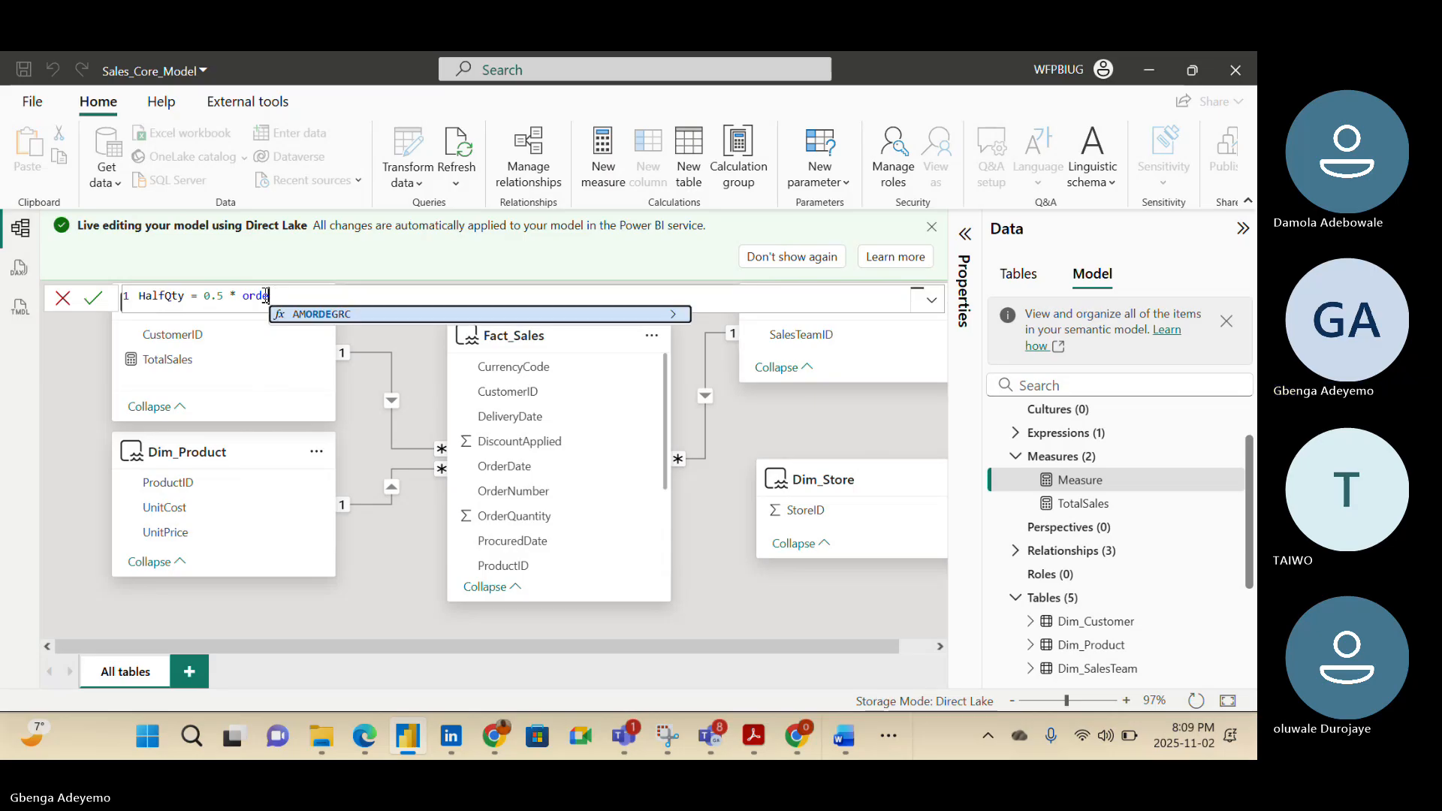
pyautogui.press('BackSpace')
pyautogui.press('BackSpace')
pyautogui.press('BackSpace')
pyautogui.press('BackSpace')
pyautogui.press('BackSpace')
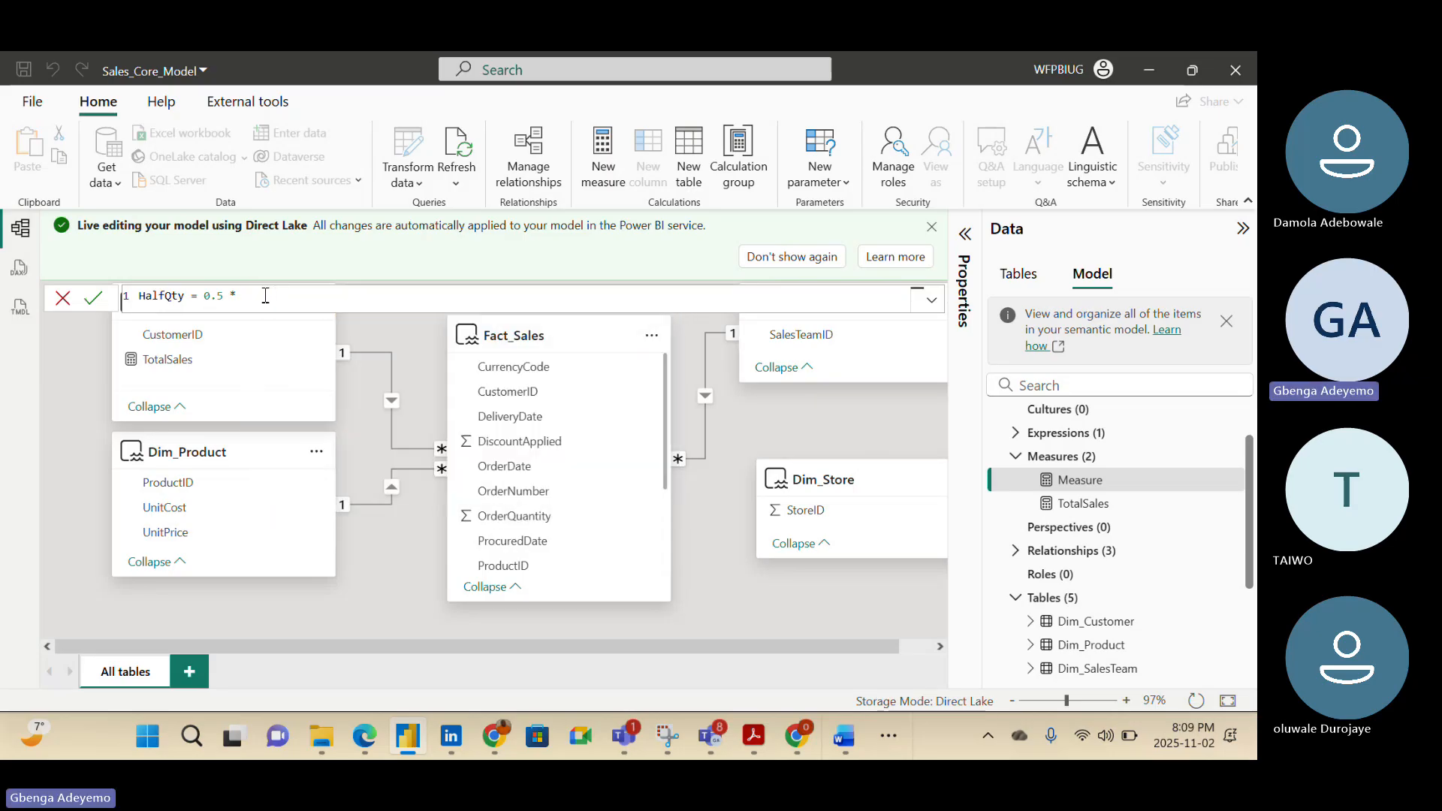
pyautogui.write('Ord')
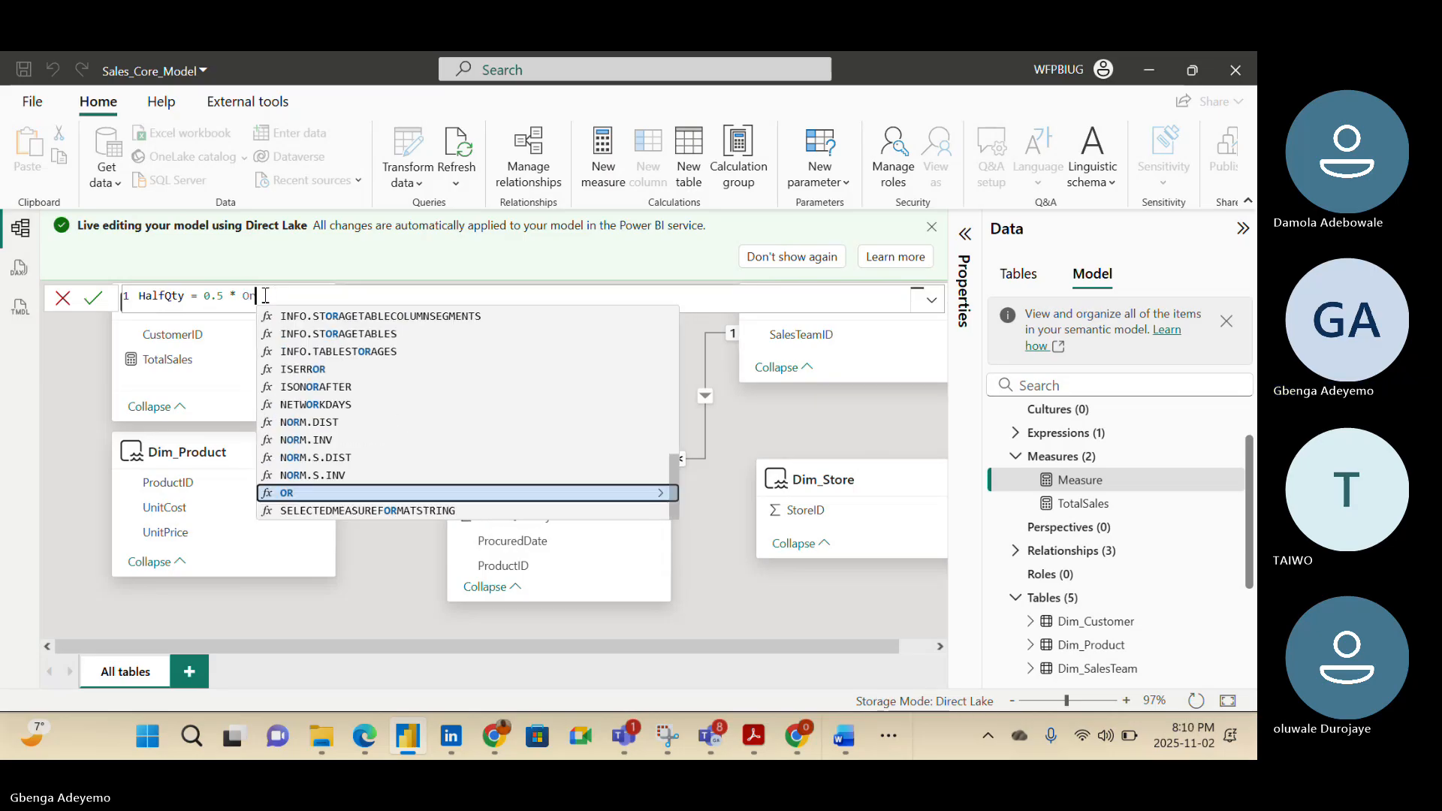
pyautogui.press('BackSpace')
pyautogui.press('BackSpace')
pyautogui.press('BackSpace')
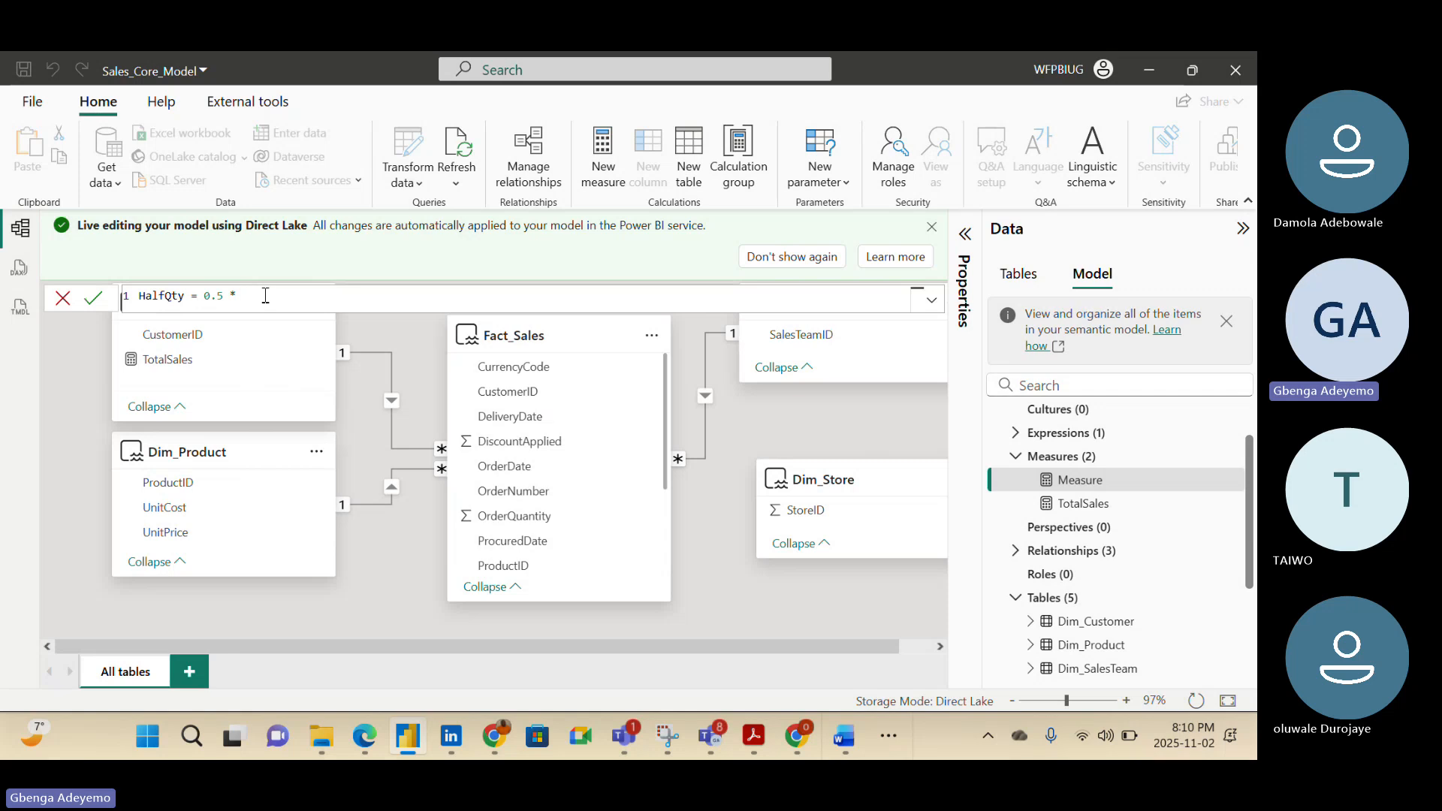
# Complete the HalfQty formula with the Fact_Sales[OrderQuantity] column reference and commit the measure
pyautogui.write('Fa')
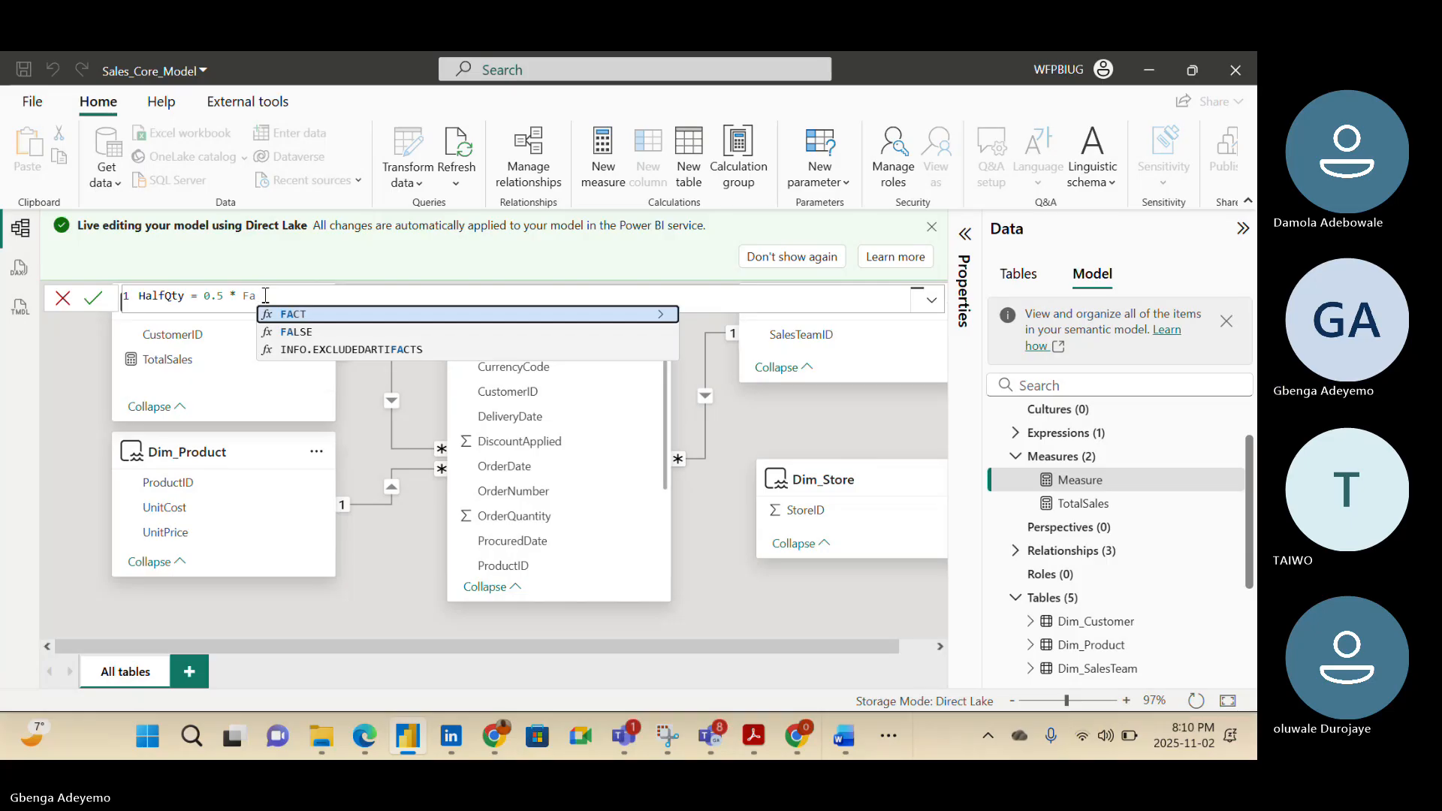
pyautogui.write('c')
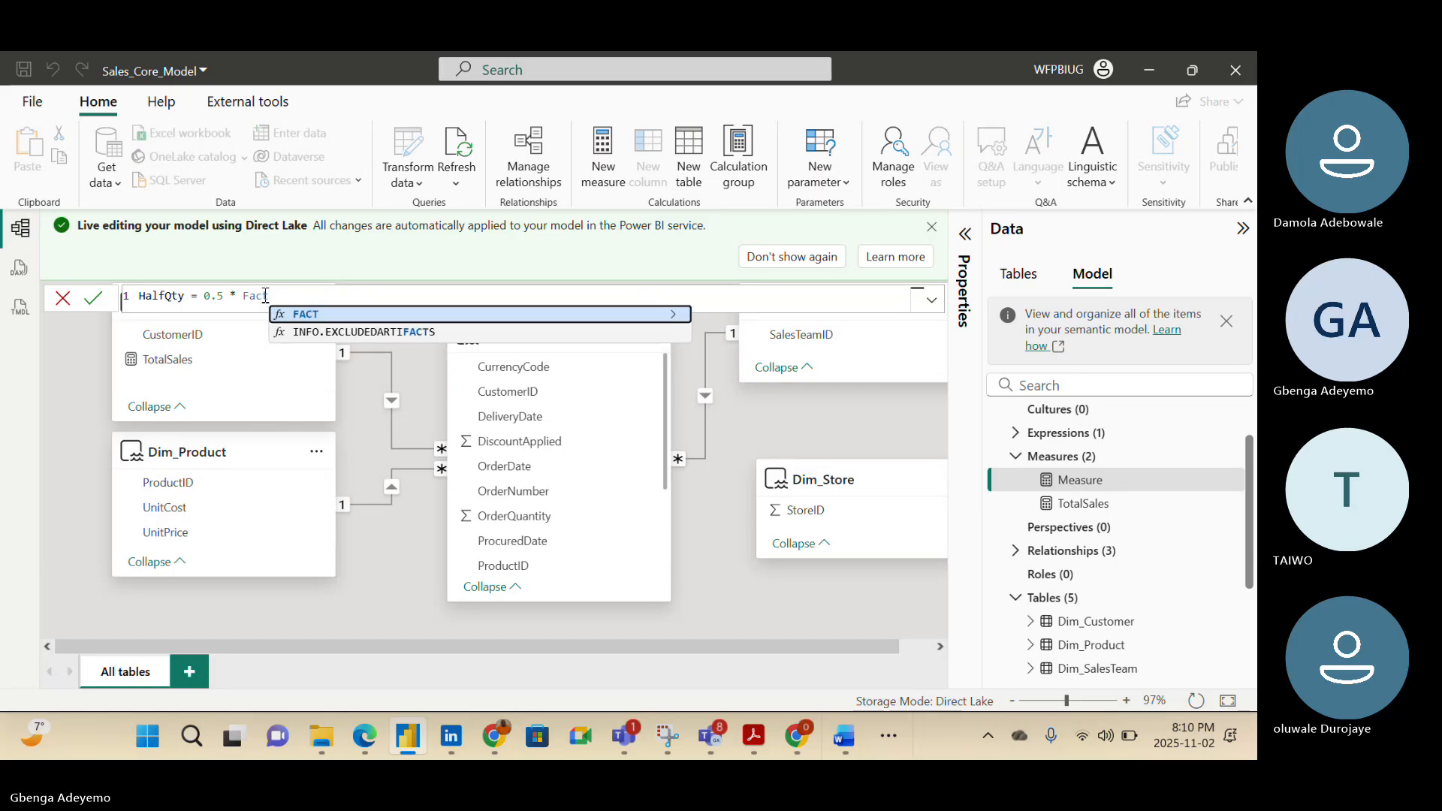
pyautogui.press('Escape')
pyautogui.write('t_Sales')
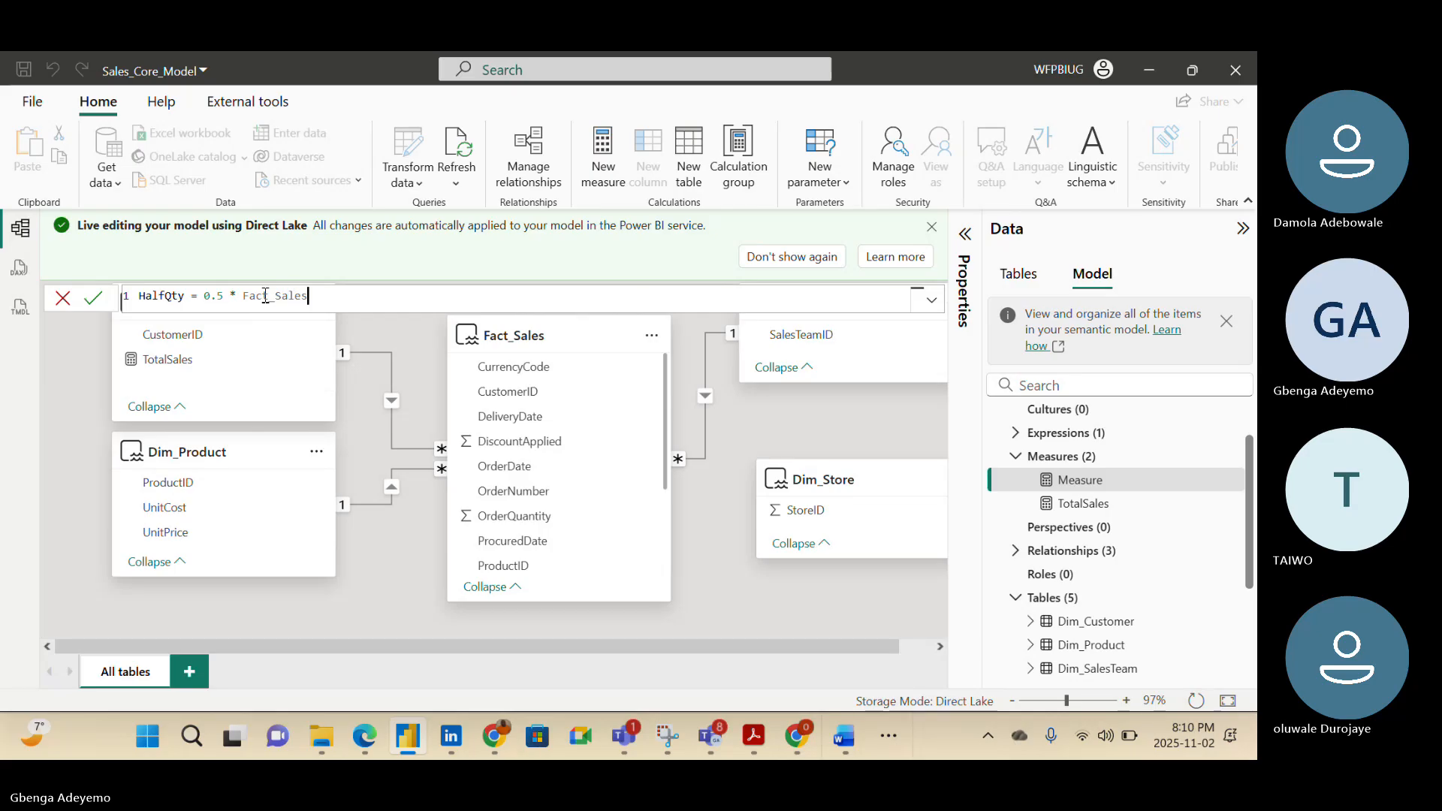
pyautogui.write('[OrderQuanit')
pyautogui.press('BackSpace')
pyautogui.press('BackSpace')
pyautogui.press('BackSpace')
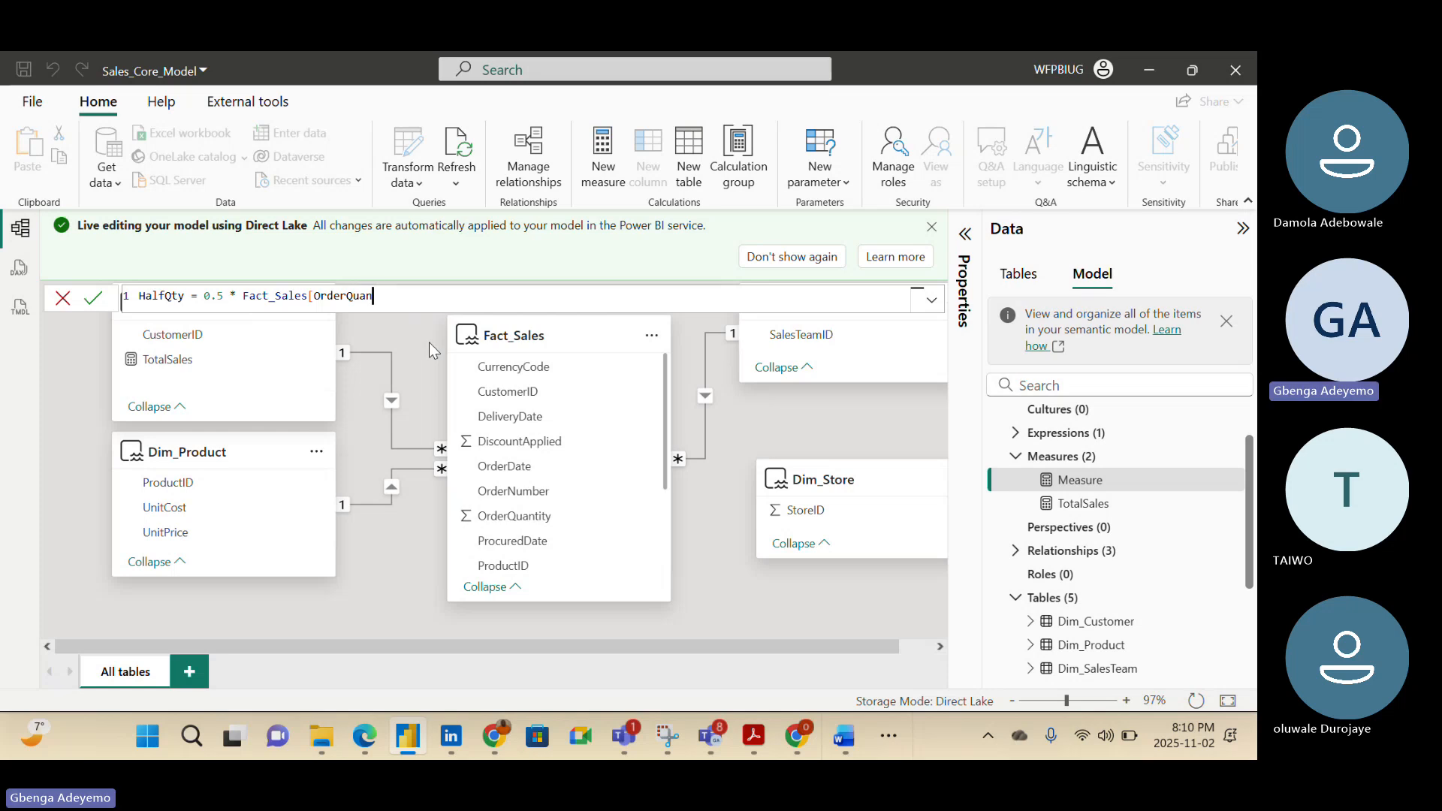
pyautogui.write('tity')
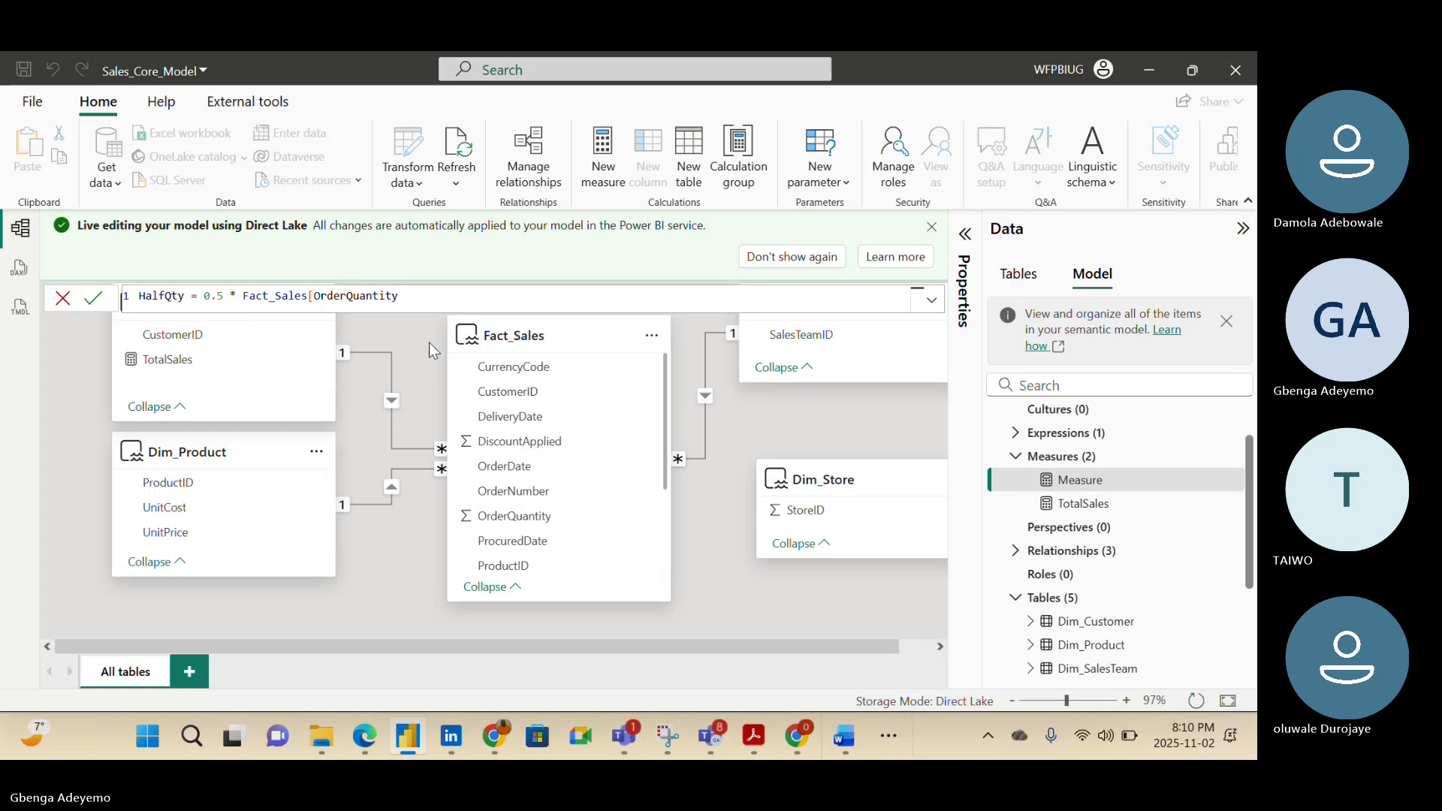
pyautogui.write('])')
pyautogui.press('BackSpace')
pyautogui.click(95, 299)
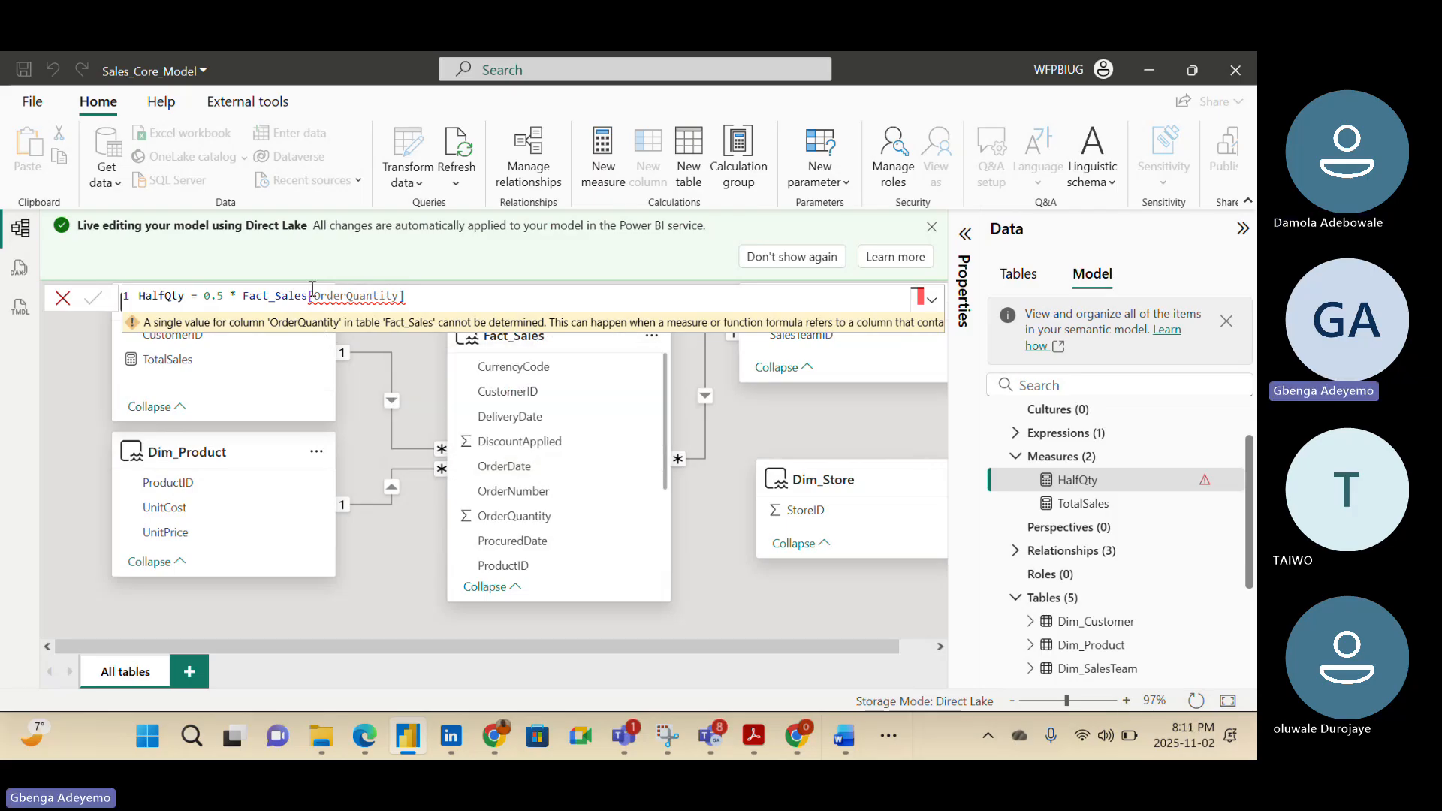
# Insert the Sum function with its opening parenthesis before Fact_Sales[OrderQuantity] in the HalfQty formula
pyautogui.moveTo(314, 293)
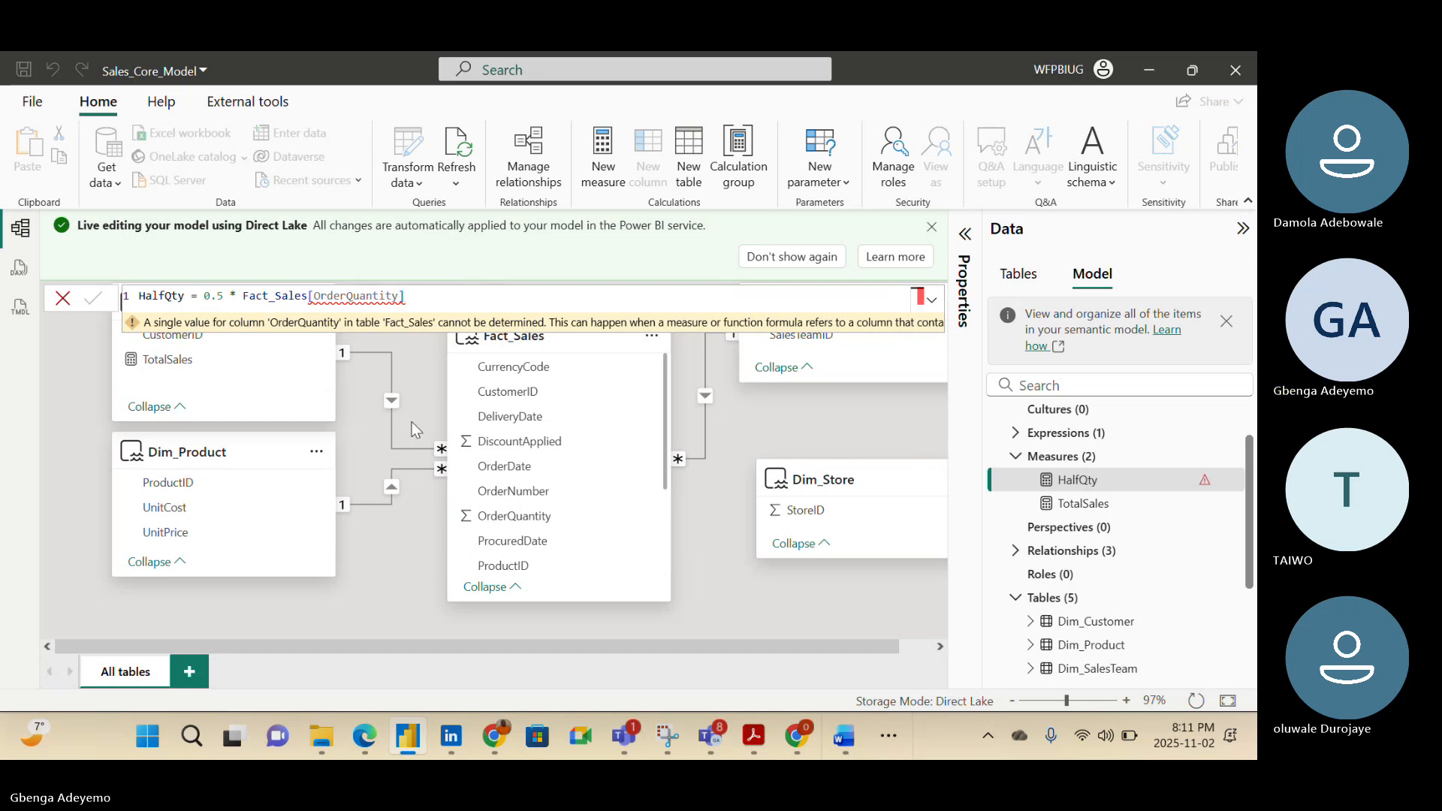
pyautogui.scroll(-2, 548, 517)
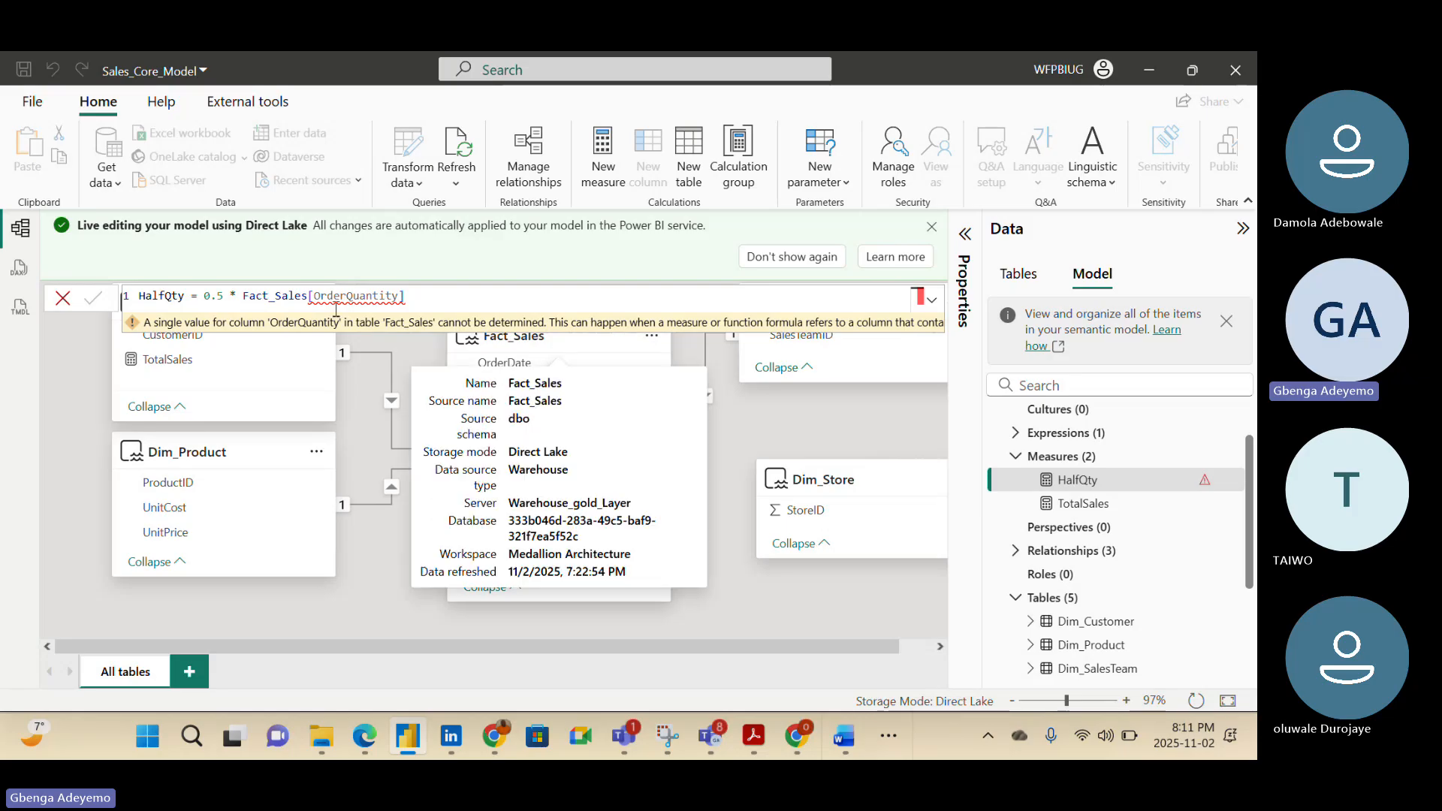
pyautogui.click(236, 298)
pyautogui.press('Right')
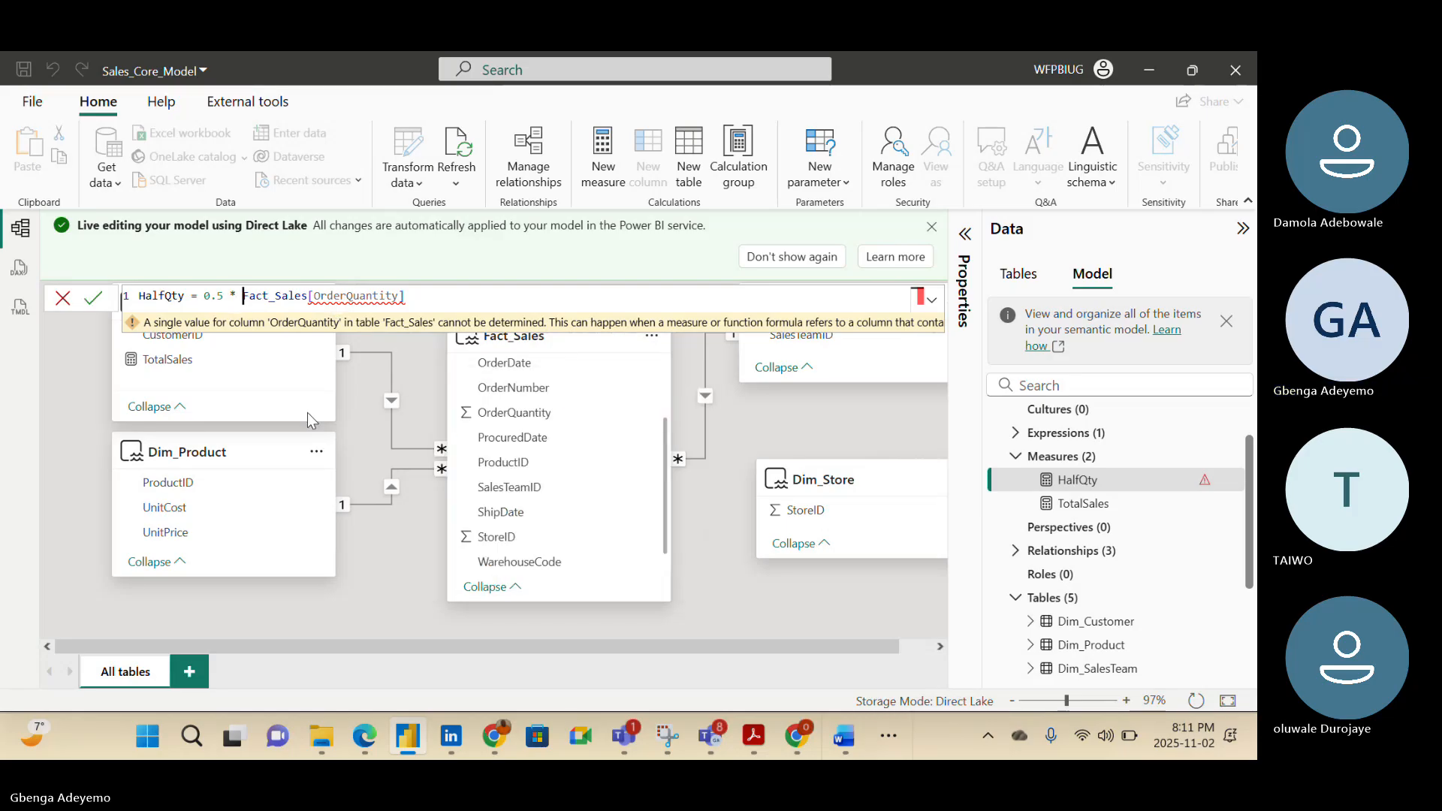
pyautogui.hotkey('ctrl', 'shift', 'Right')
pyautogui.write('Su')
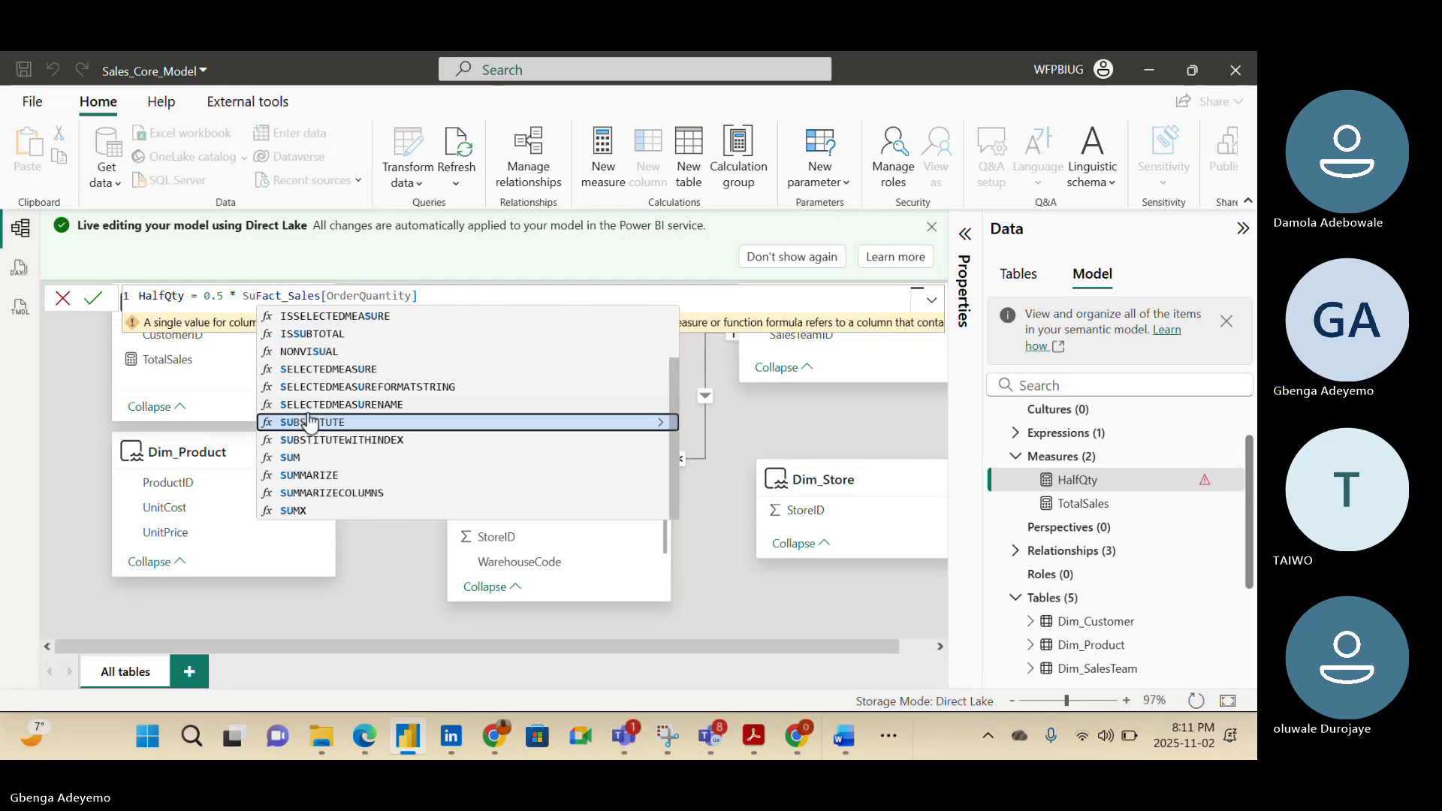
pyautogui.write('m')
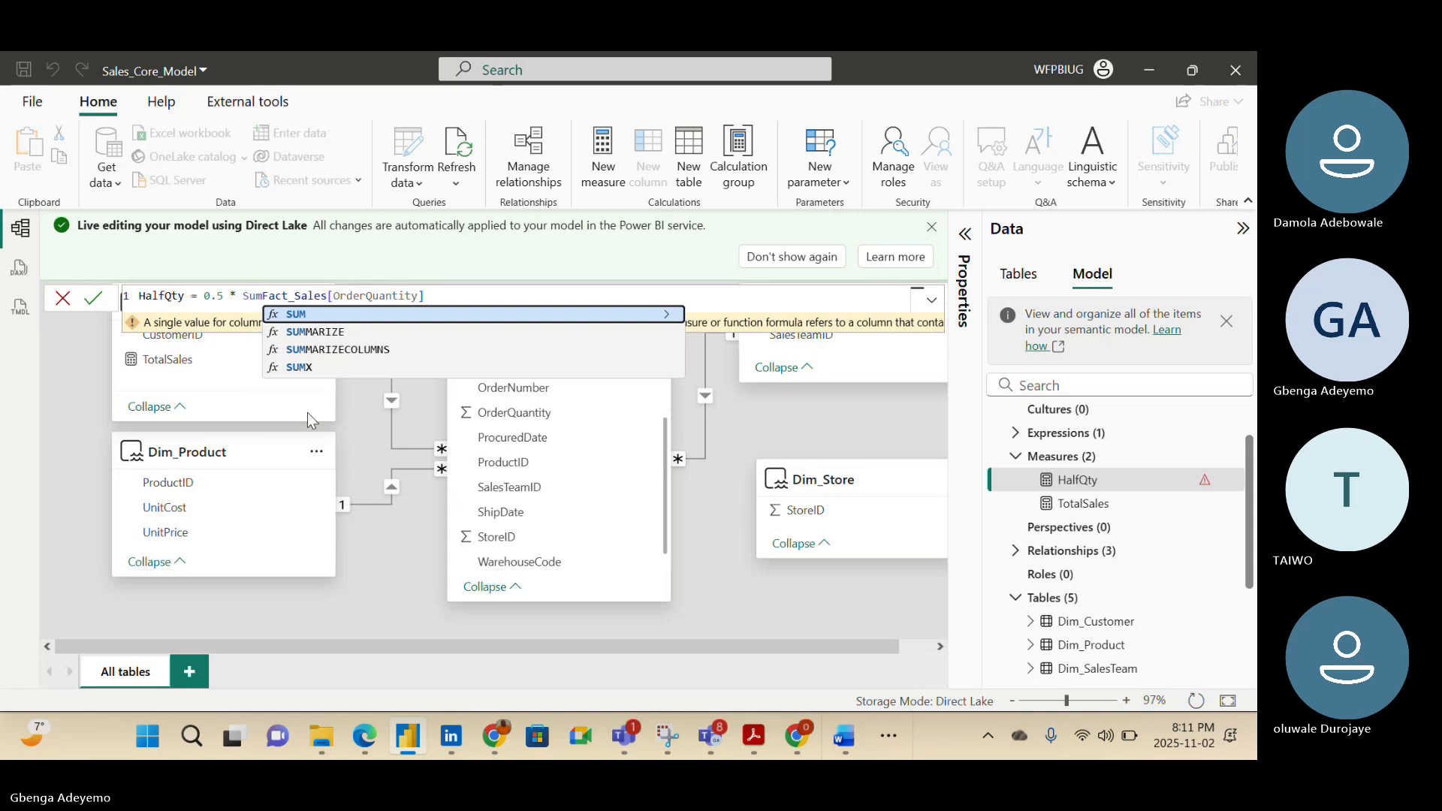
pyautogui.write('(')
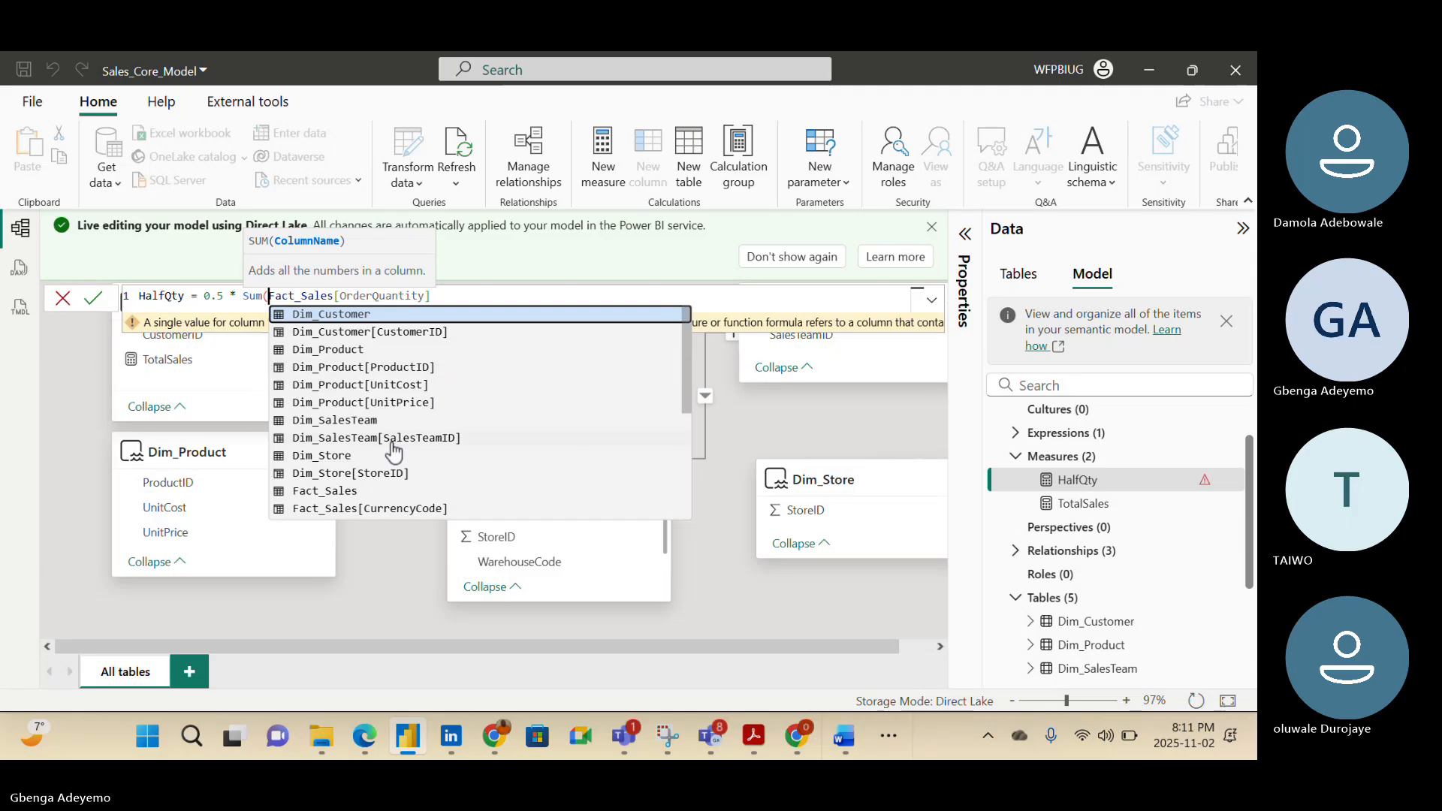
# Correct the measure formula to HalfQty = 0.5 * Sum(Fact_Sales[OrderQuantity]), remove the duplicate column reference, commit it and close the formula editor
pyautogui.scroll(-1, 392, 451)
pyautogui.scroll(-3, 392, 452)
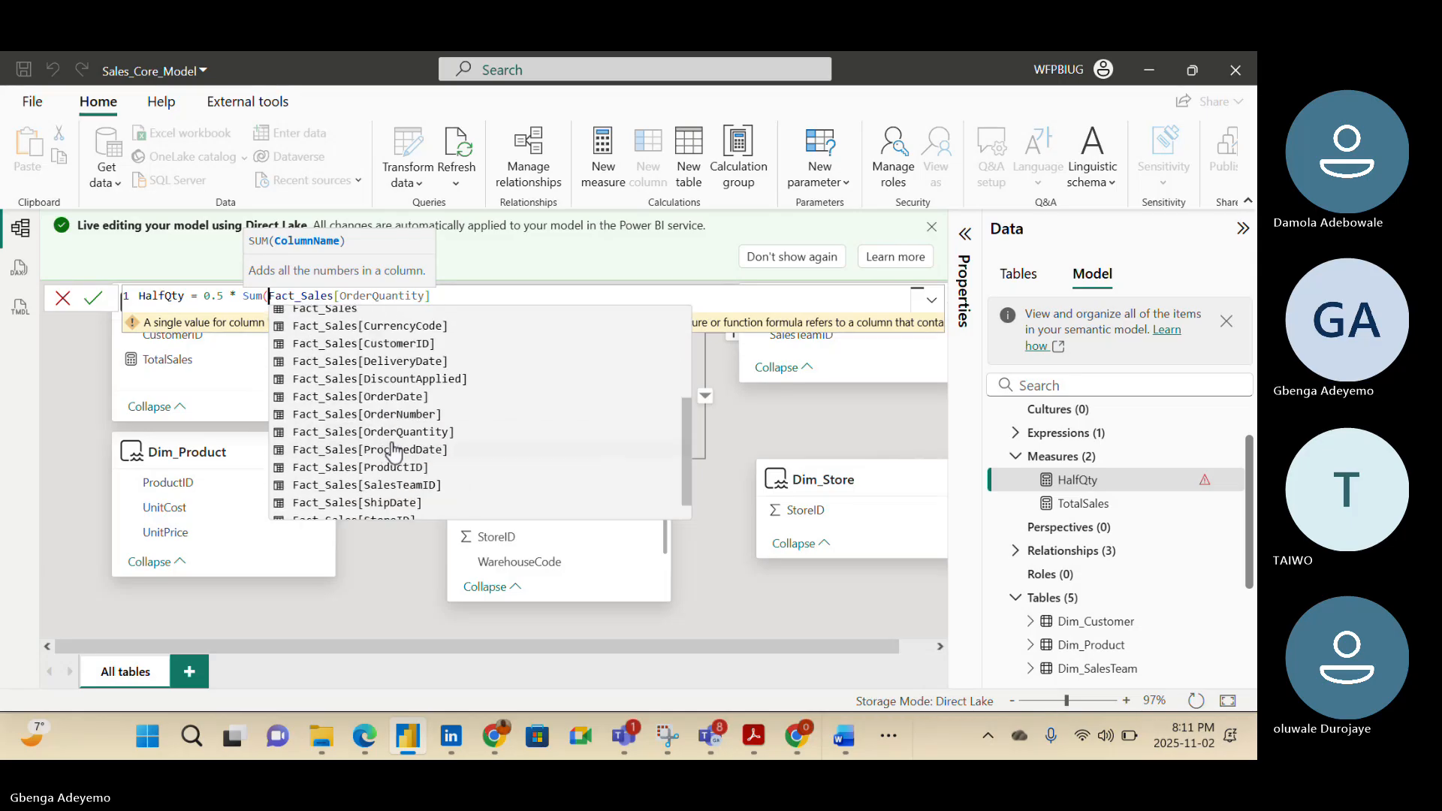
pyautogui.click(394, 411)
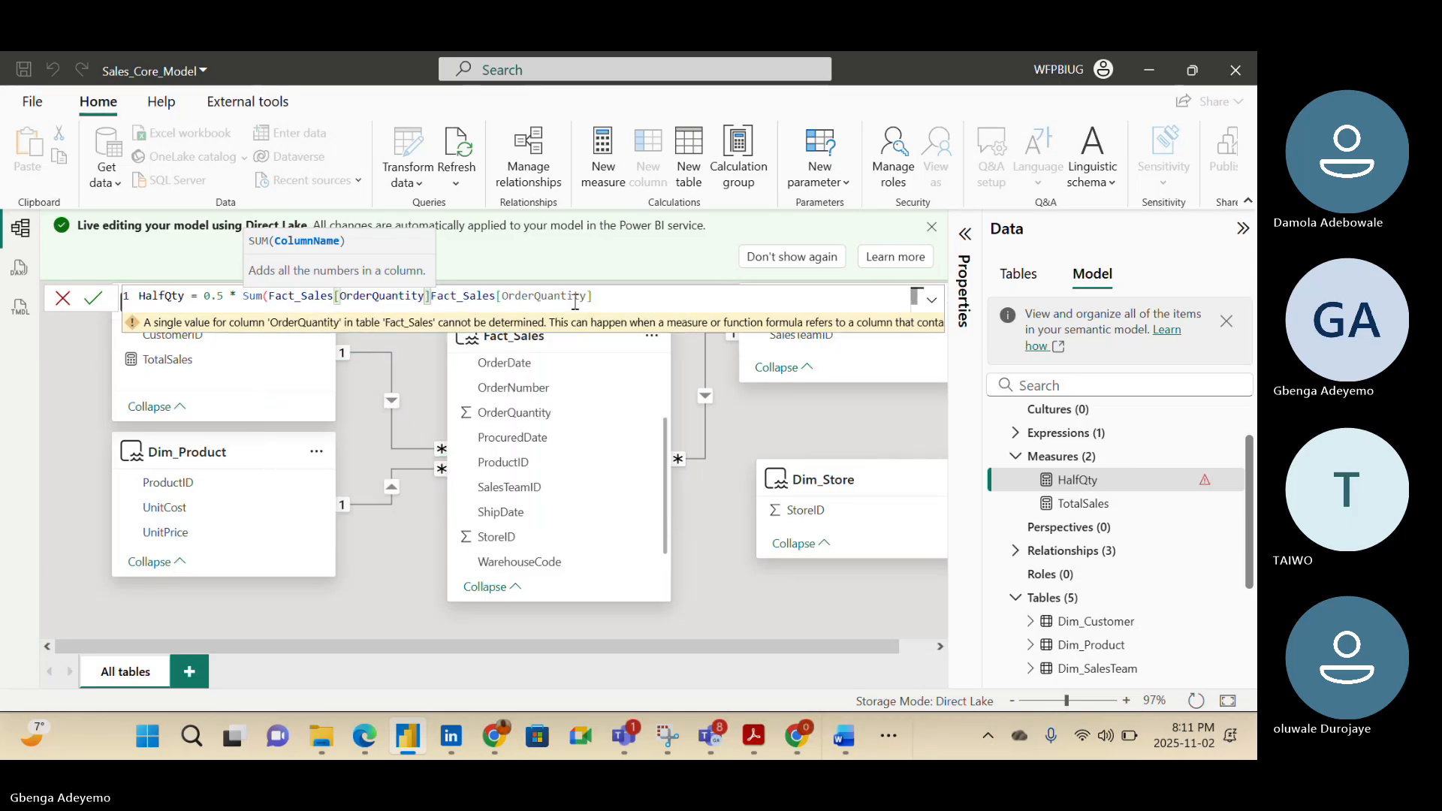
pyautogui.moveTo(603, 298); pyautogui.dragTo(434, 295)
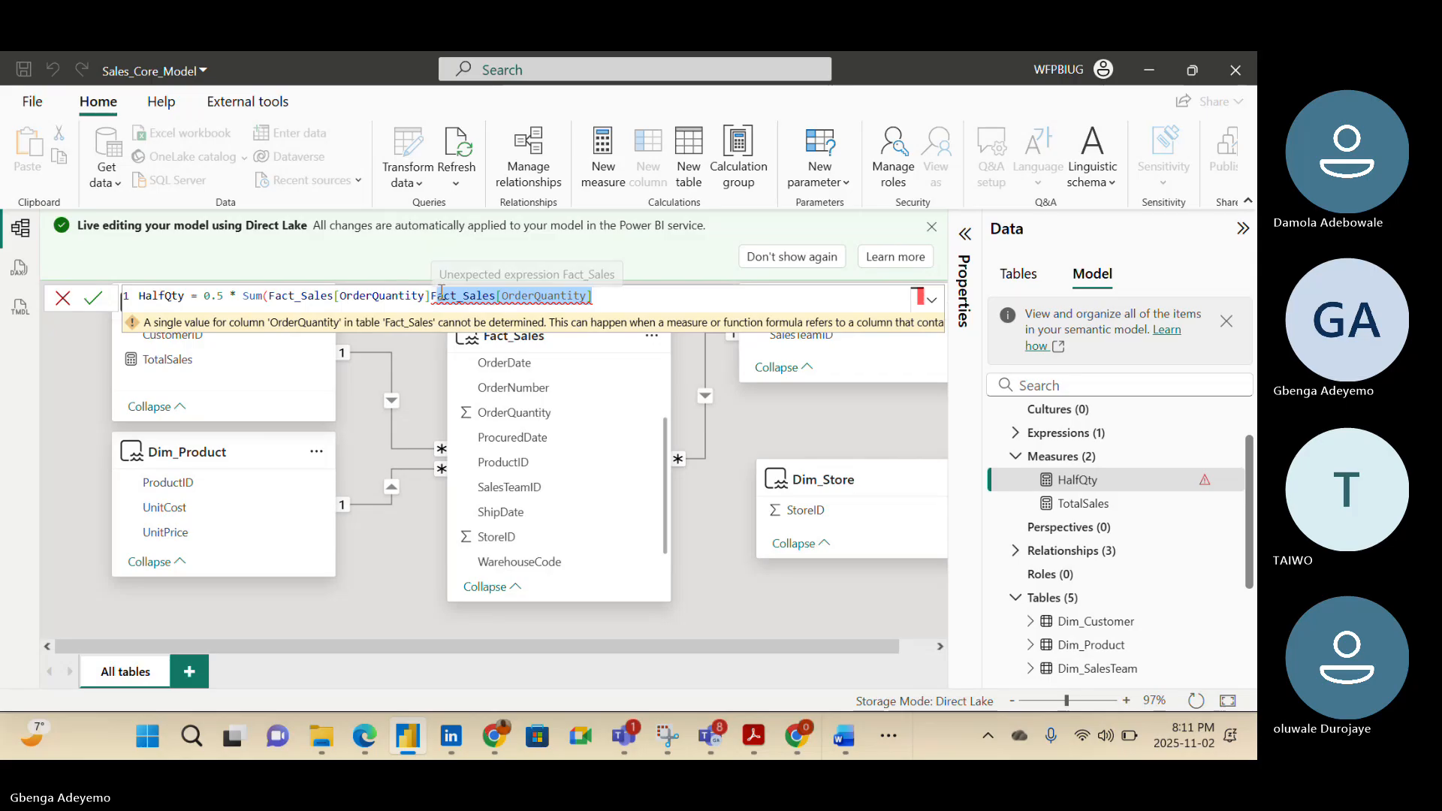
pyautogui.press('BackSpace')
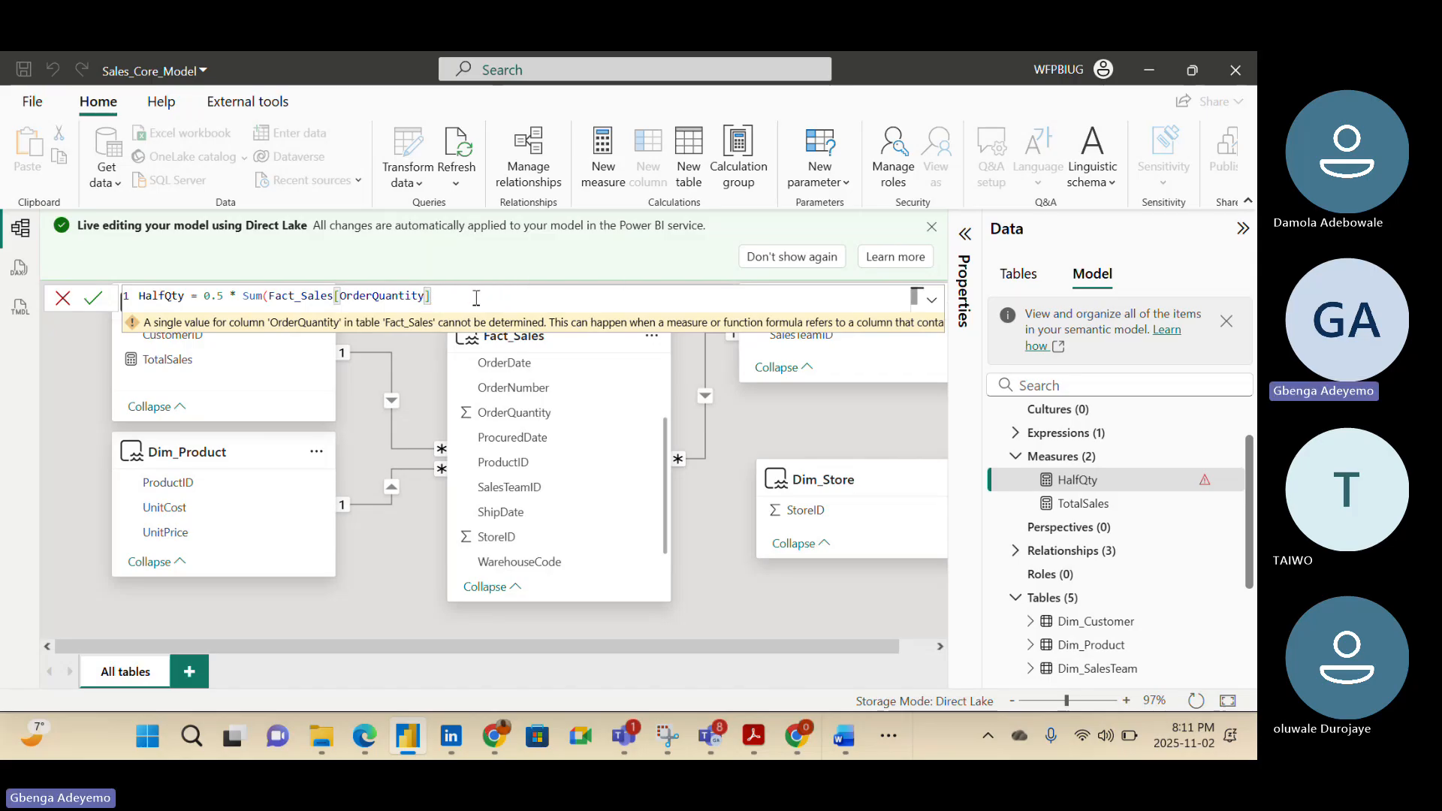
pyautogui.write(')')
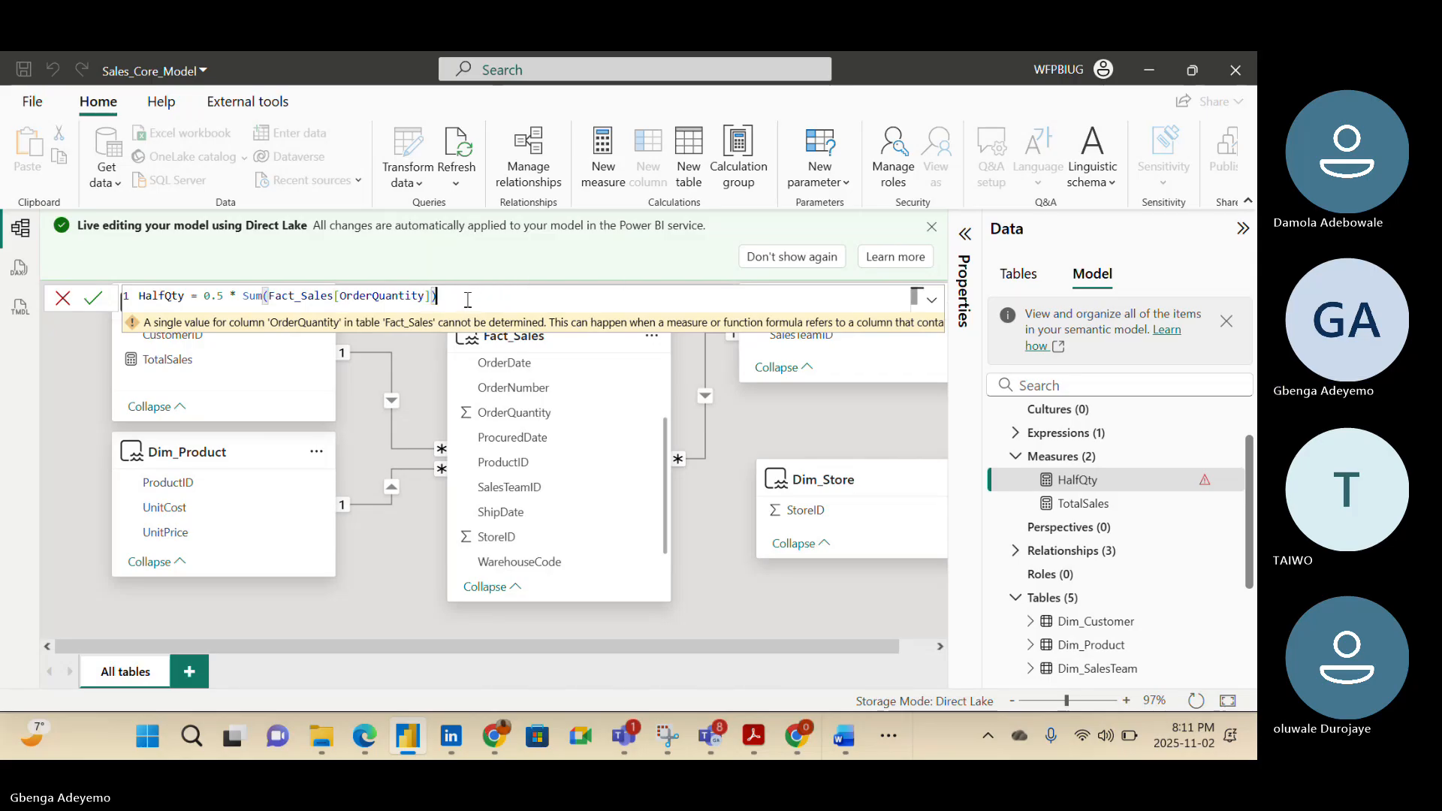
pyautogui.click(91, 299)
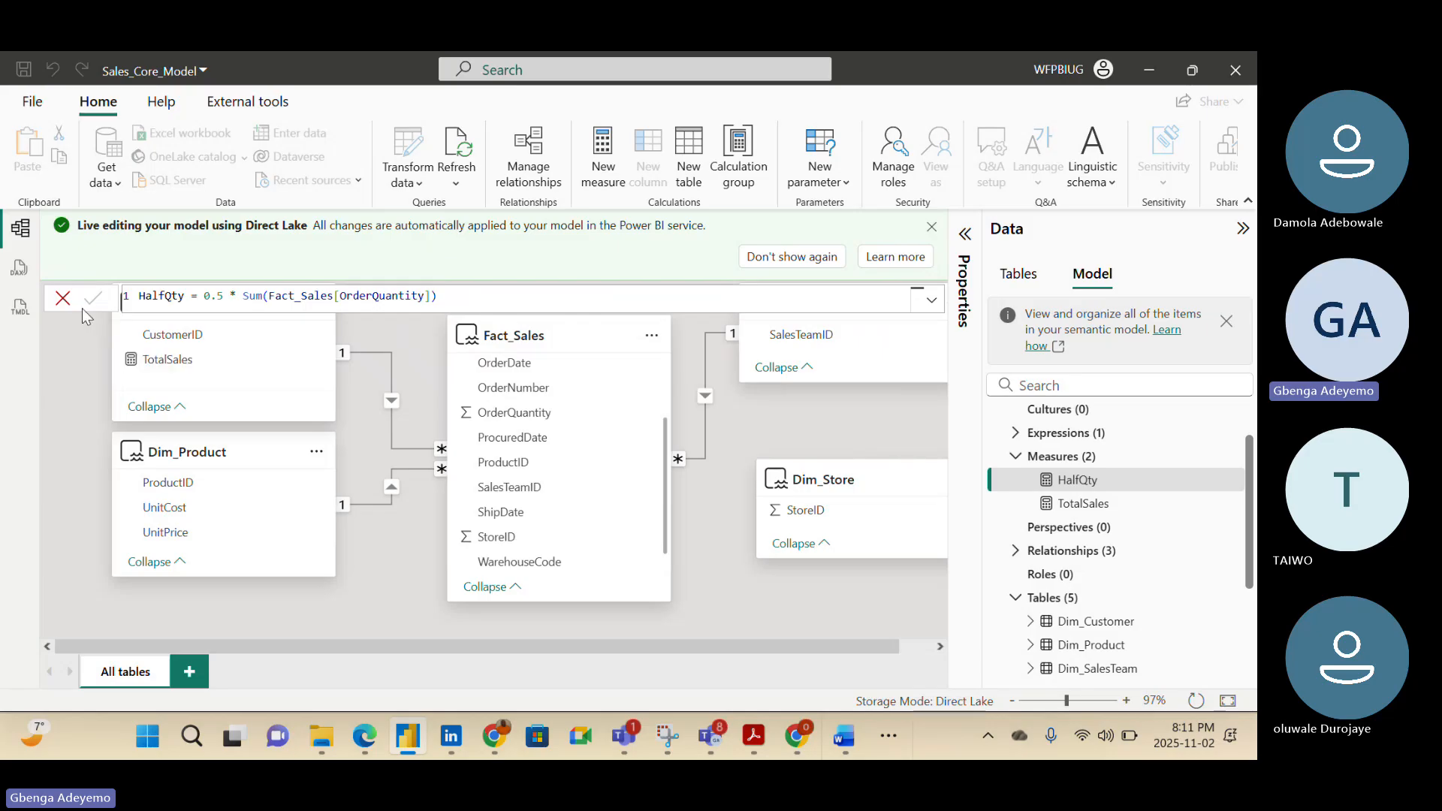
pyautogui.click(63, 298)
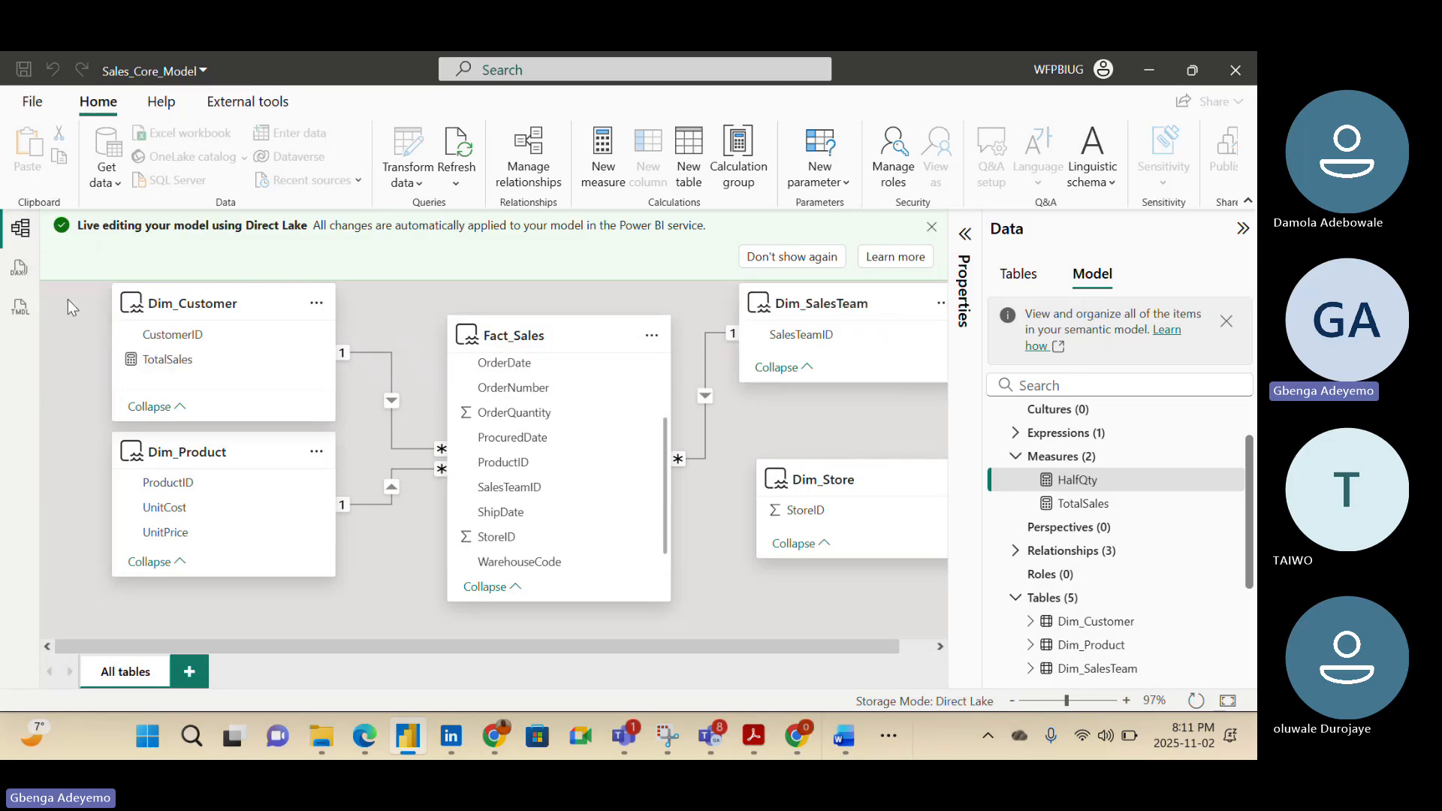
# Close Power BI Desktop, reload Sales_Core_Model in the browser and expand Fact_Sales to check for the HalfQty measure
pyautogui.click(1235, 71)
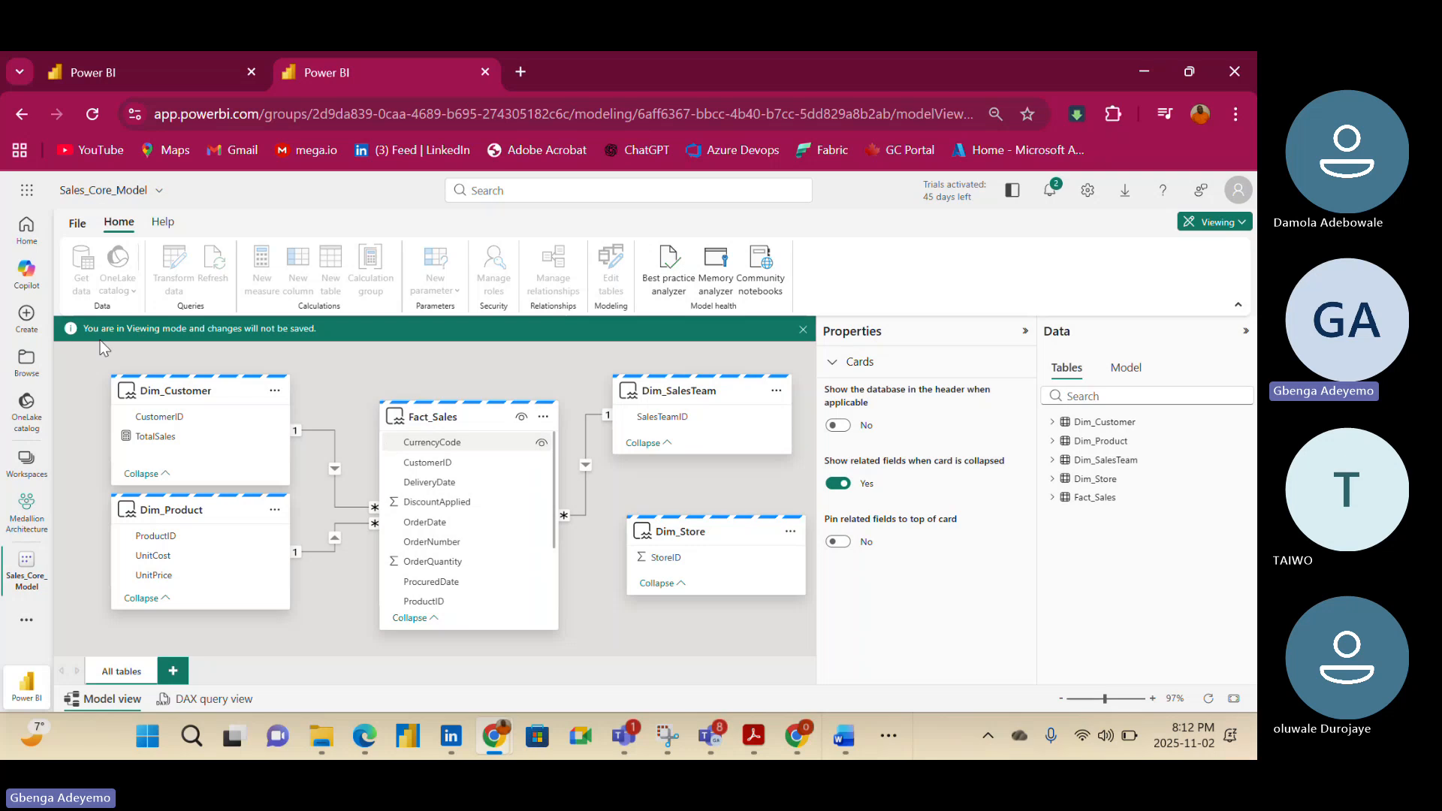
pyautogui.click(96, 114)
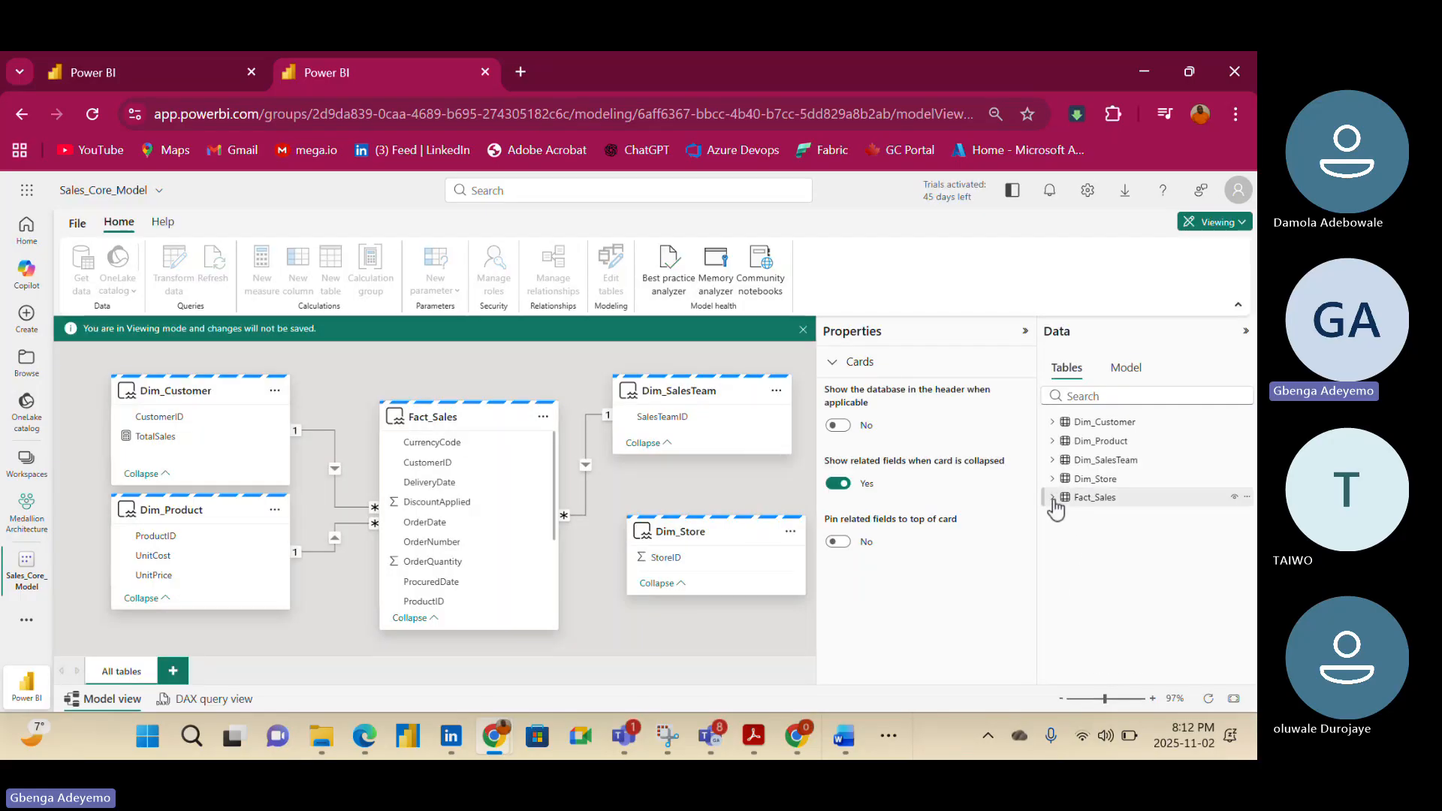
pyautogui.click(1053, 499)
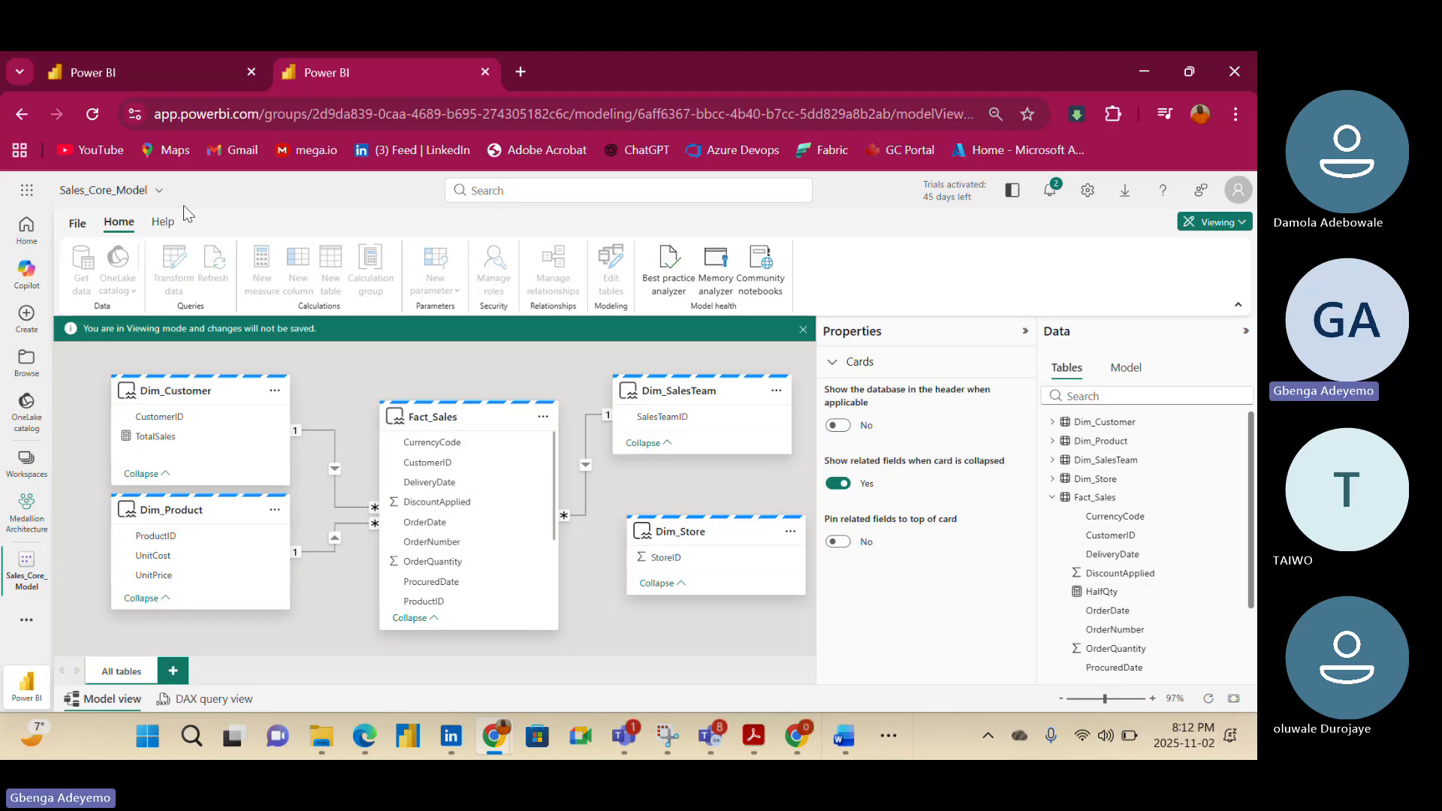
# Create a new report from Sales_Core_Model and dismiss the Copilot suggestion
pyautogui.click(78, 224)
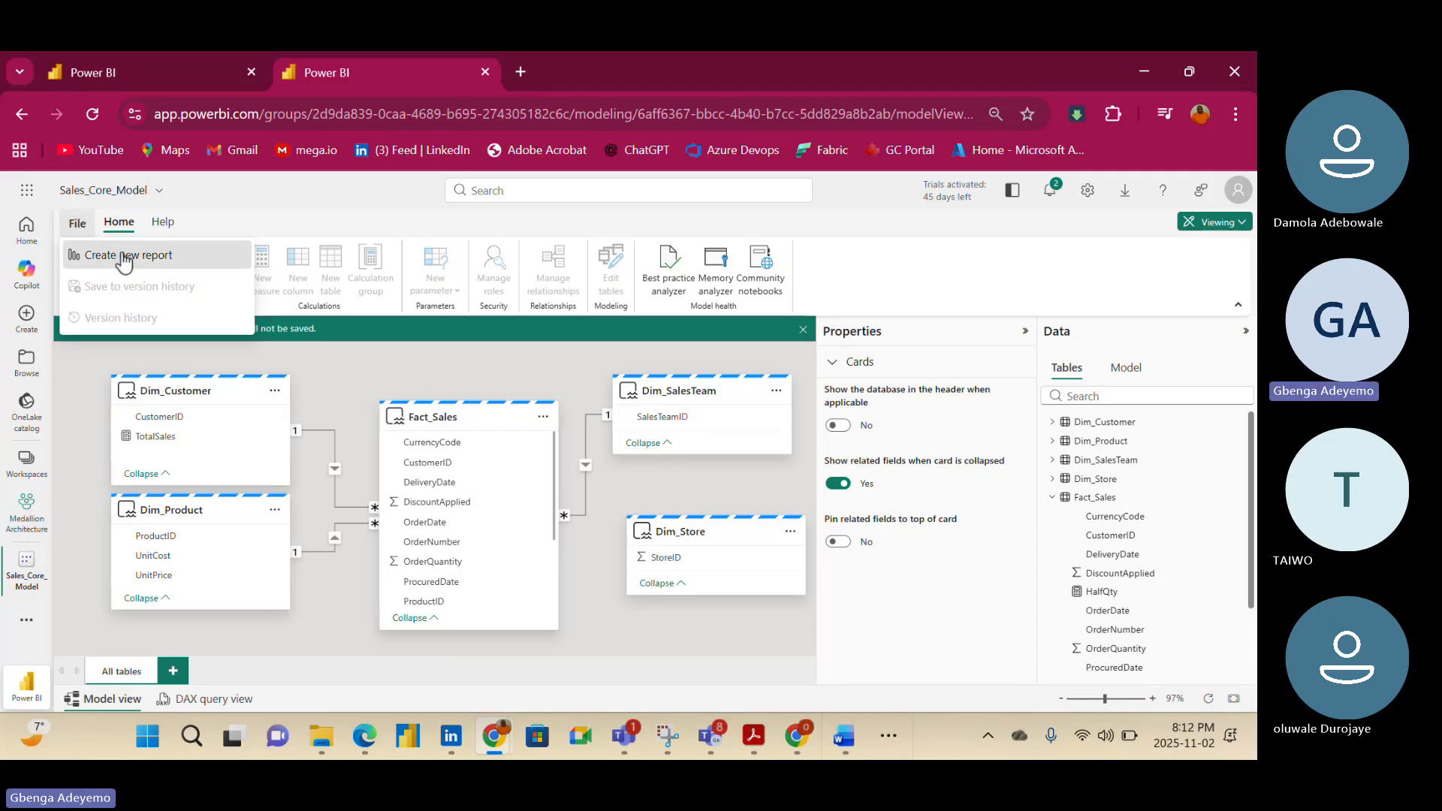
pyautogui.click(180, 259)
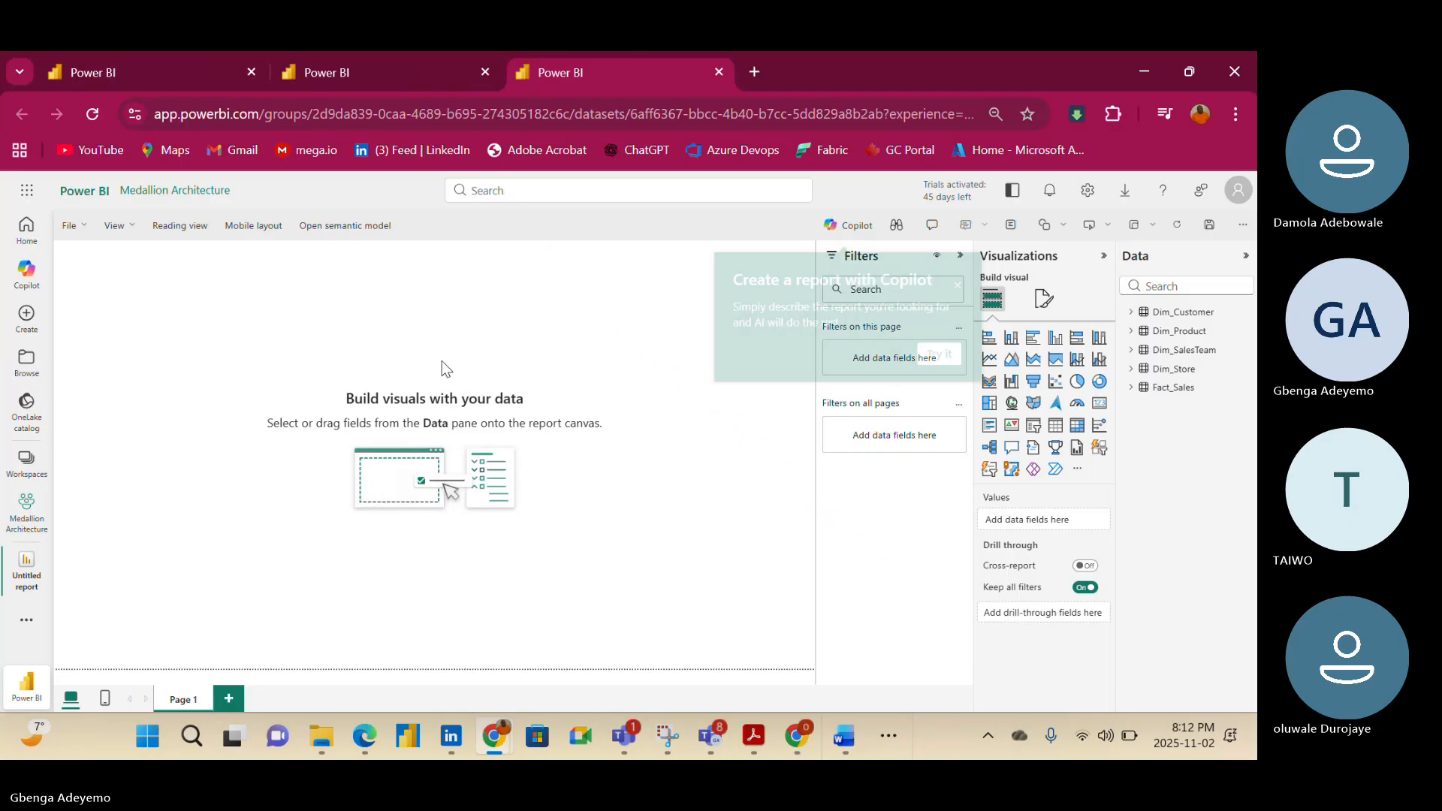
pyautogui.click(956, 285)
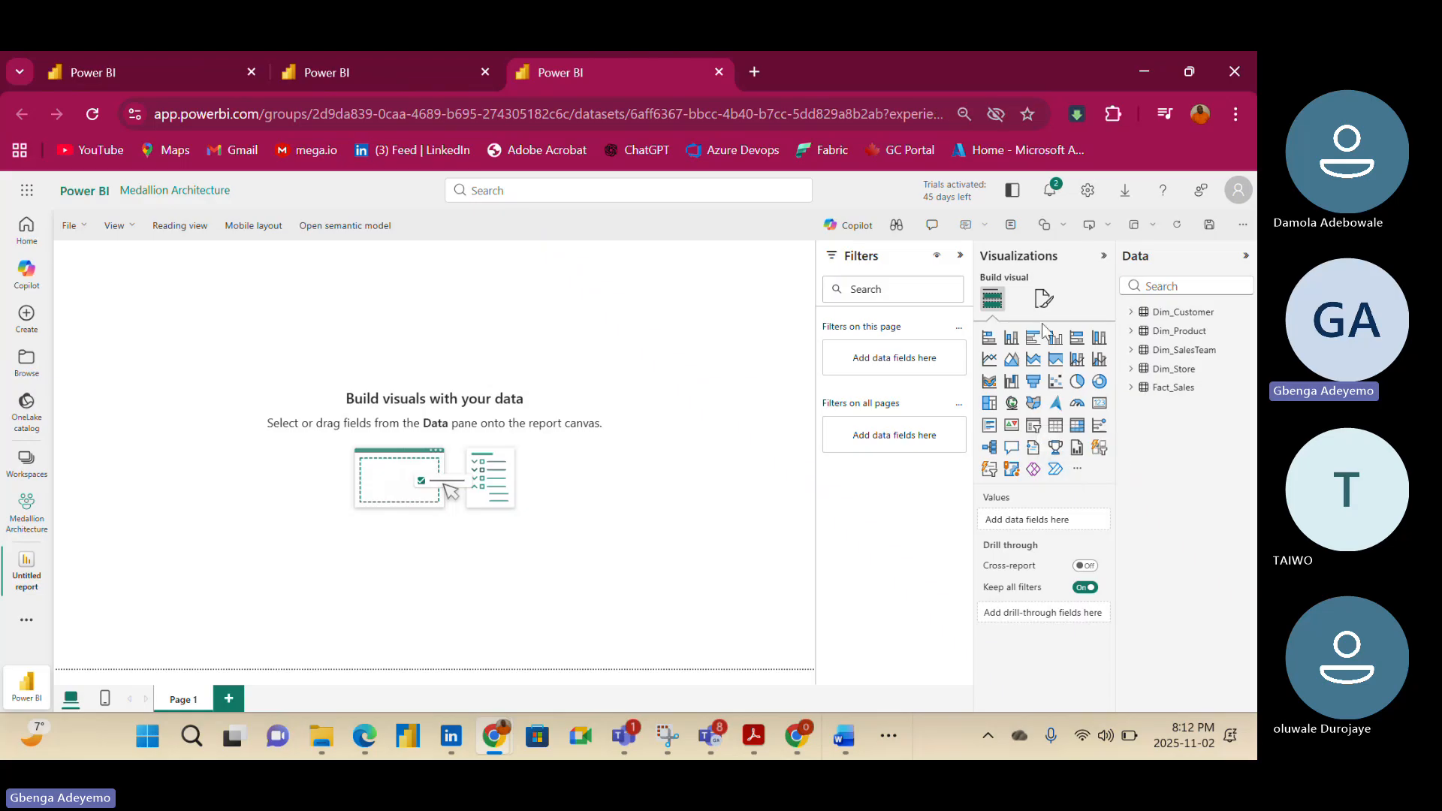
# Add a matrix visual to the blank report page, enlarge it and reposition it on the canvas
pyautogui.click(1071, 428)
pyautogui.moveTo(187, 344); pyautogui.dragTo(397, 381)
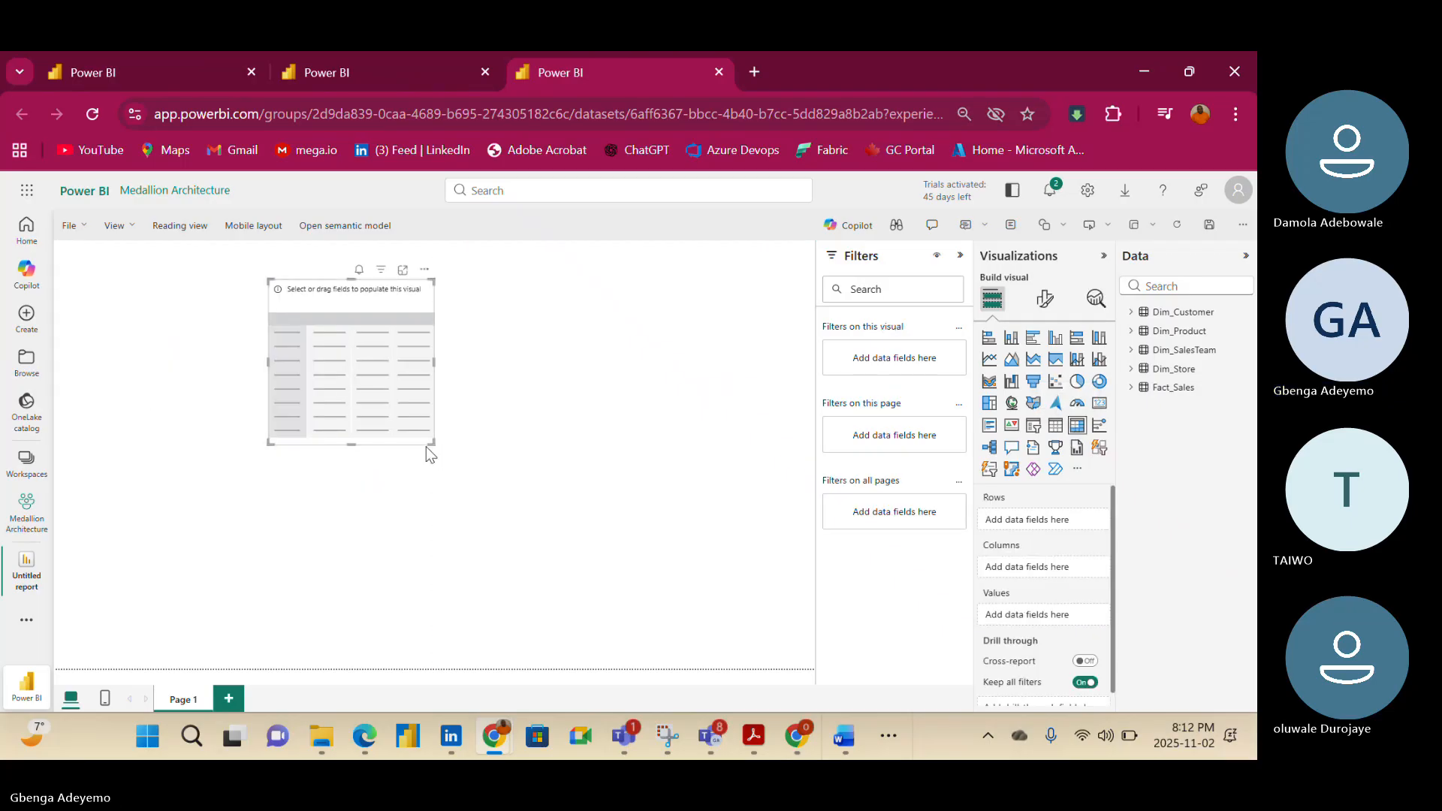
pyautogui.moveTo(430, 444); pyautogui.dragTo(687, 558)
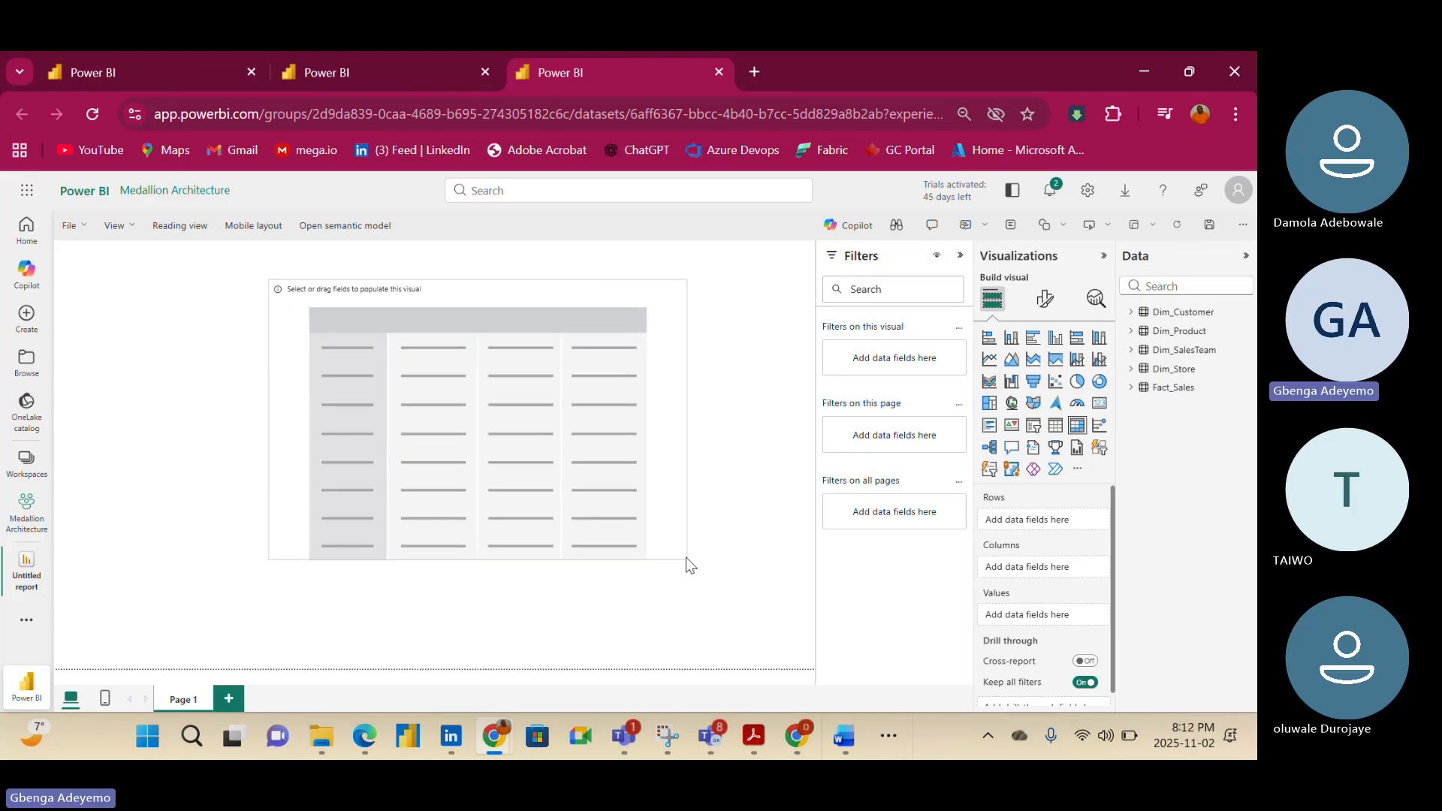
pyautogui.moveTo(521, 476); pyautogui.dragTo(457, 481)
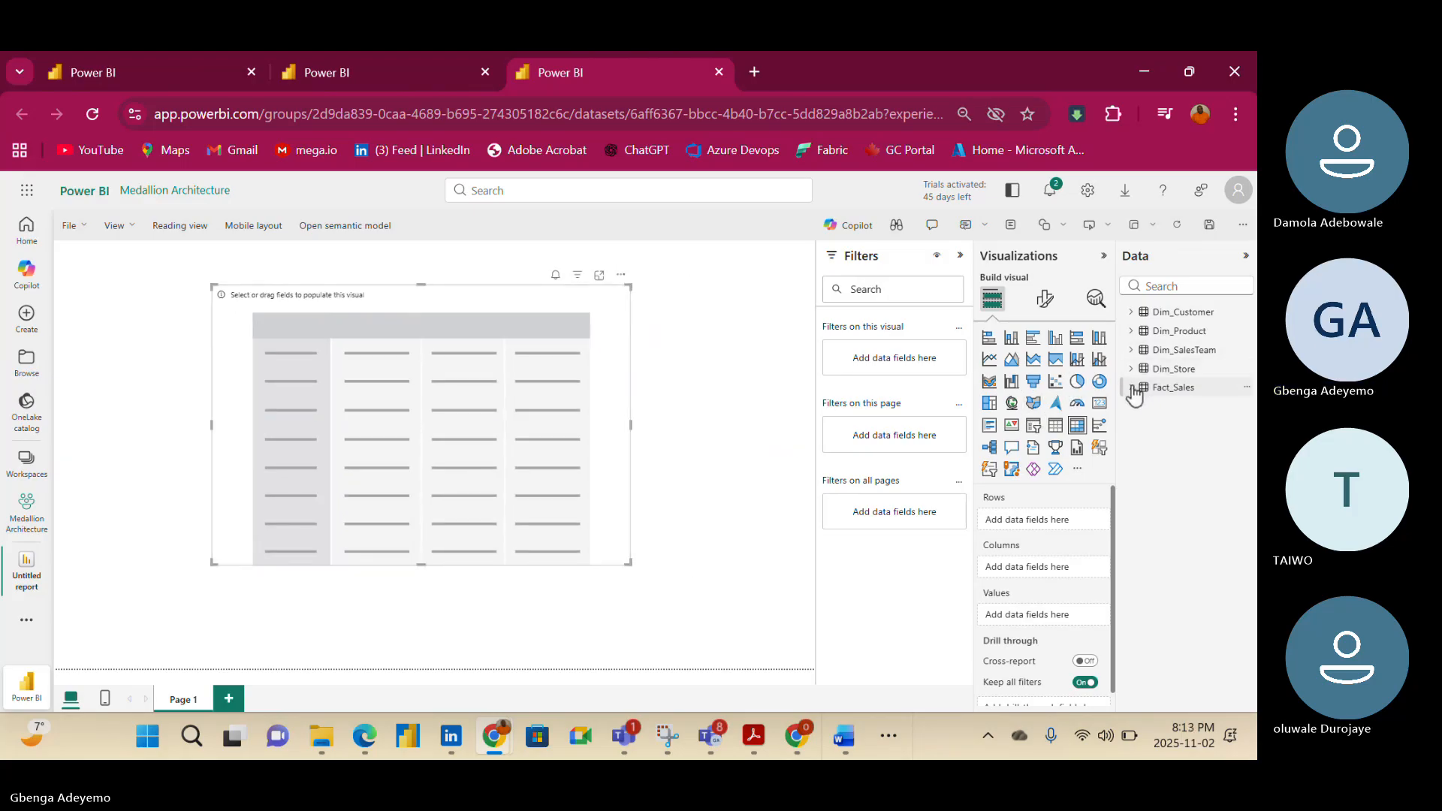
# Fill the matrix with SalesTeamID from Dim_SalesTeam as rows and OrderQuantity from Fact_Sales as values
pyautogui.click(1132, 387)
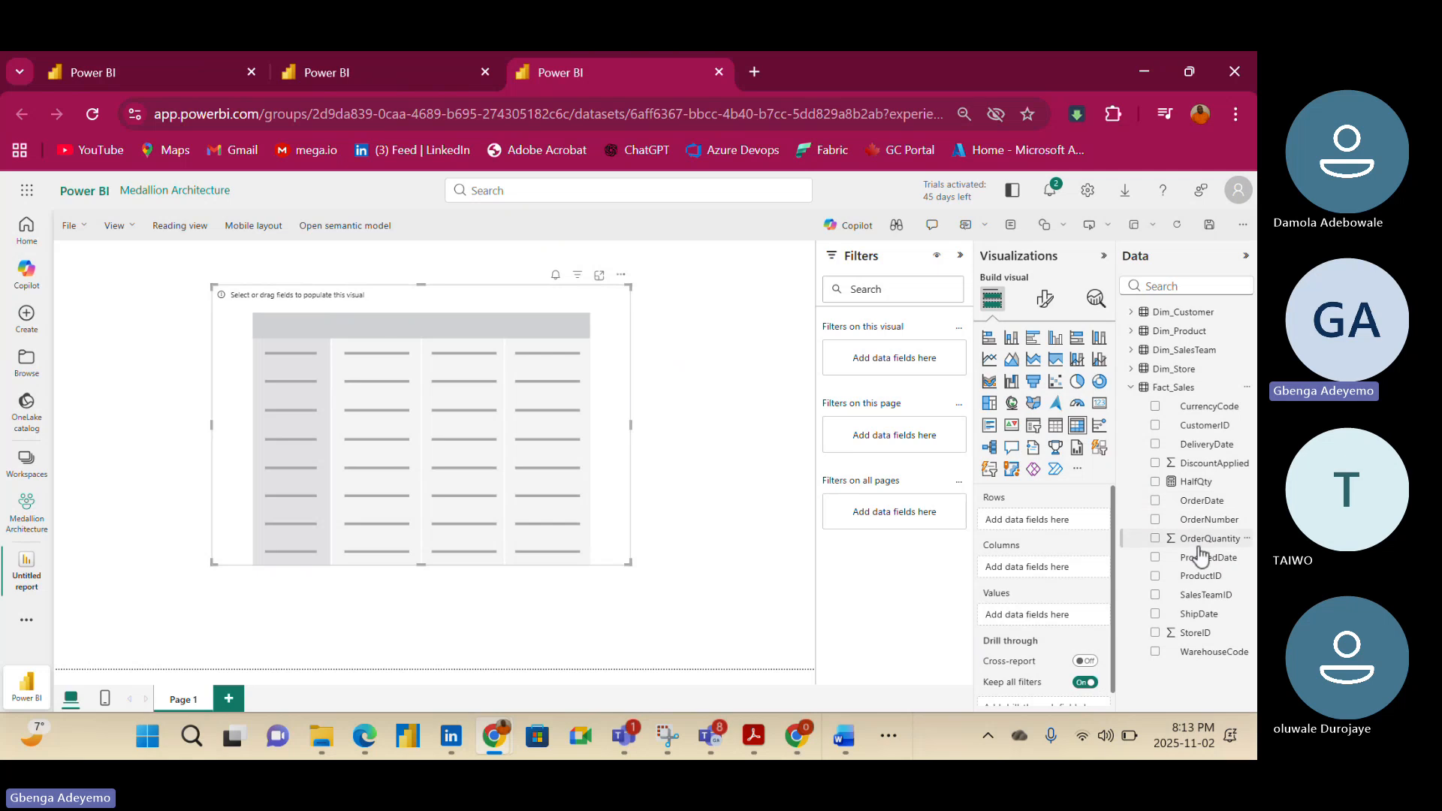
pyautogui.click(1131, 350)
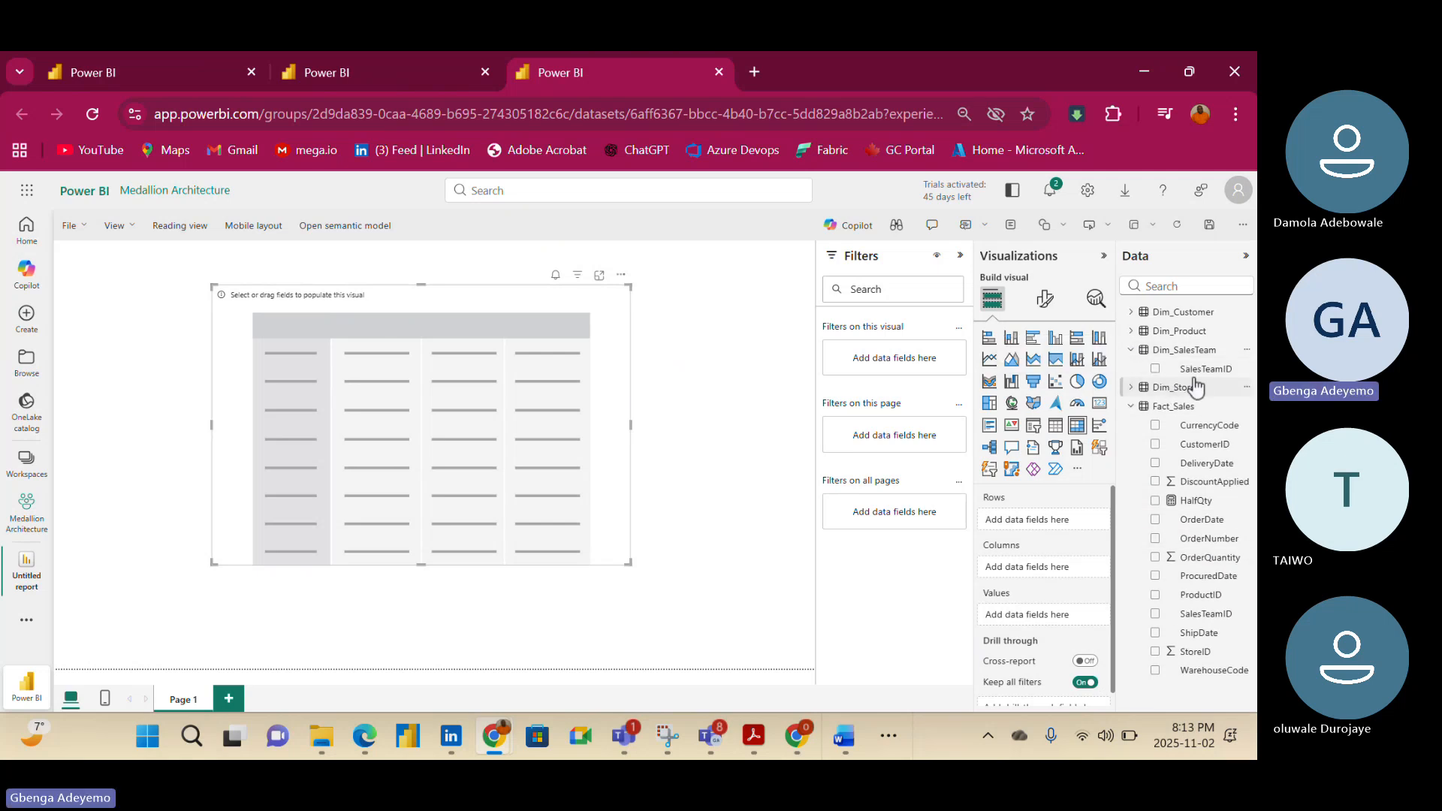
pyautogui.moveTo(1204, 369); pyautogui.dragTo(344, 404)
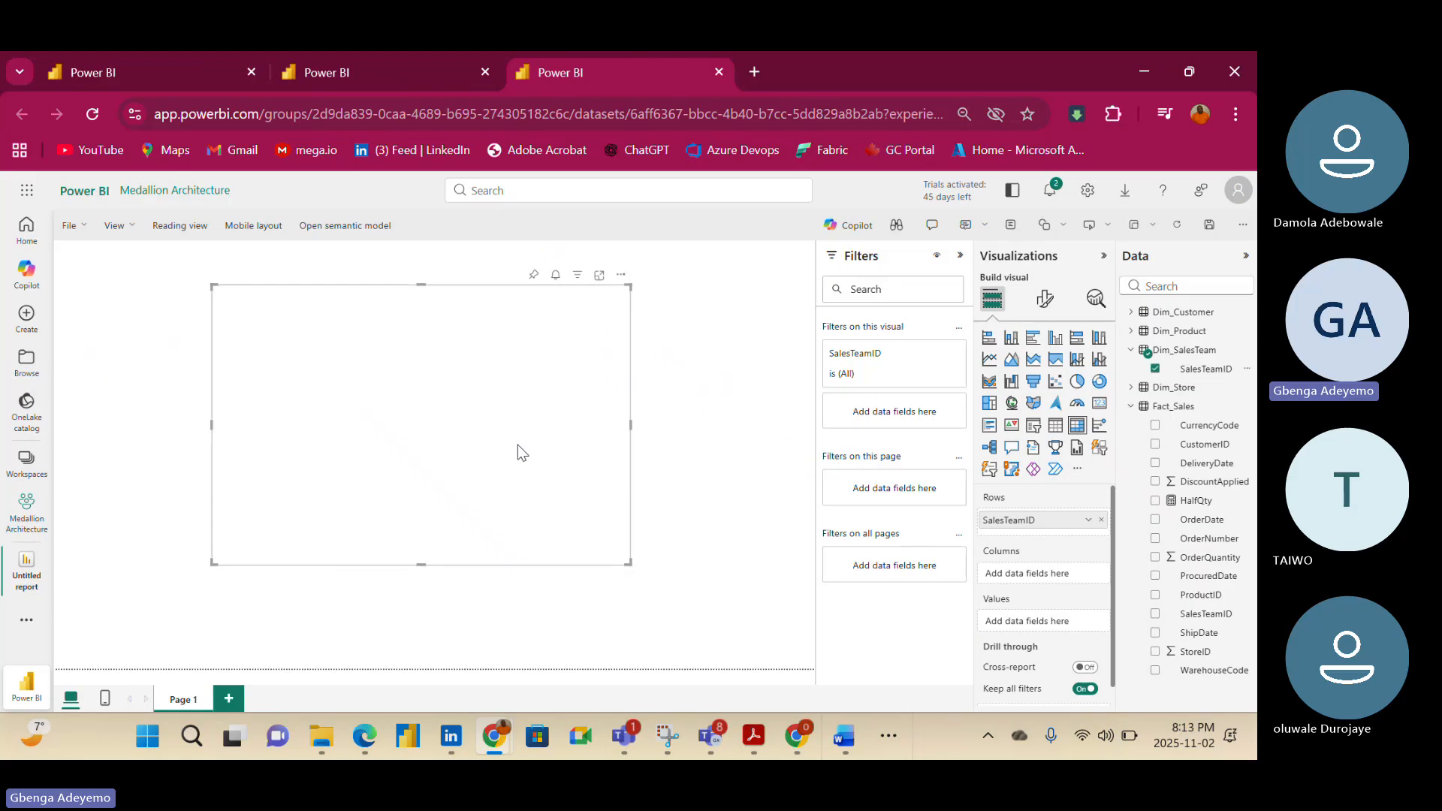
pyautogui.click(1131, 407)
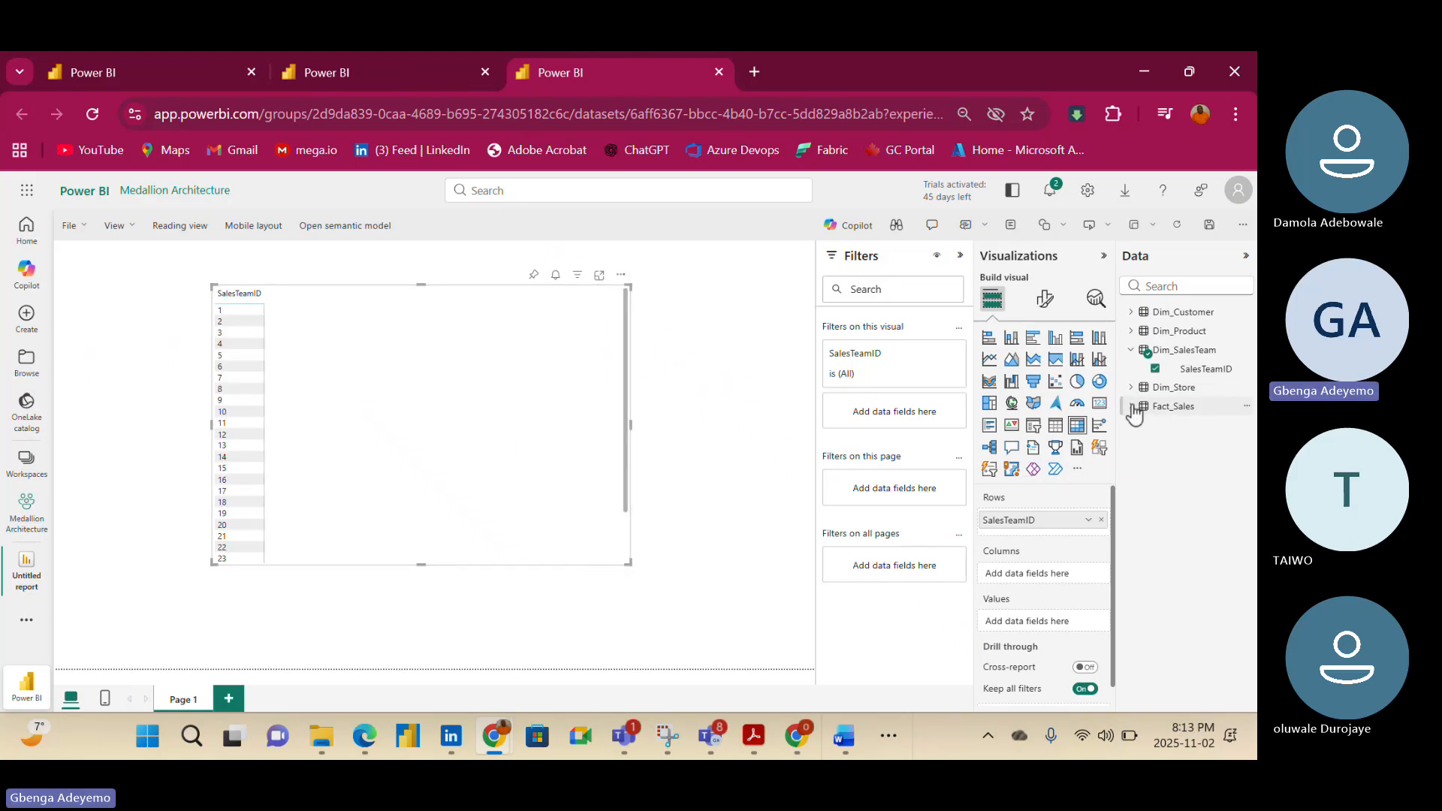
pyautogui.click(1132, 407)
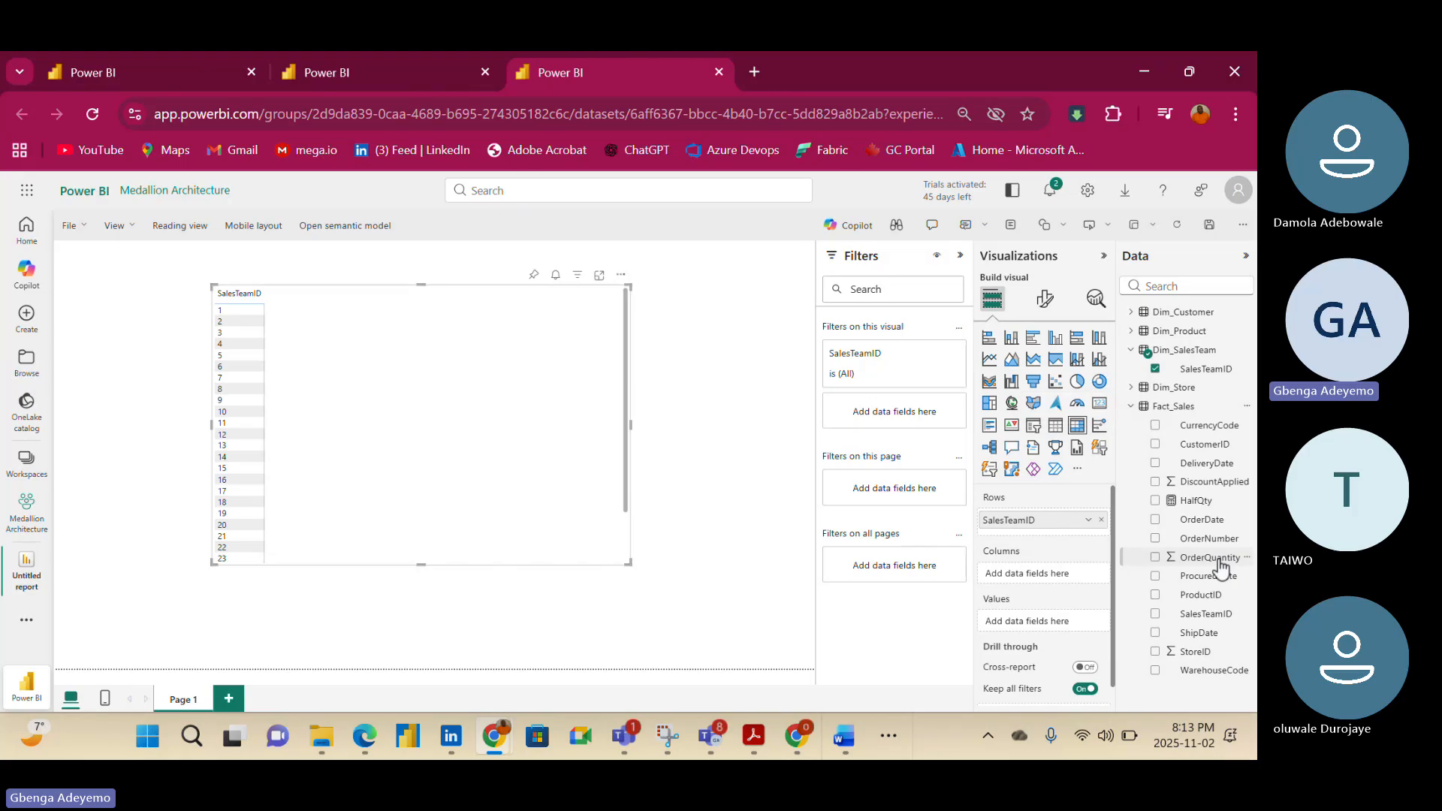
pyautogui.moveTo(1220, 568); pyautogui.dragTo(380, 378)
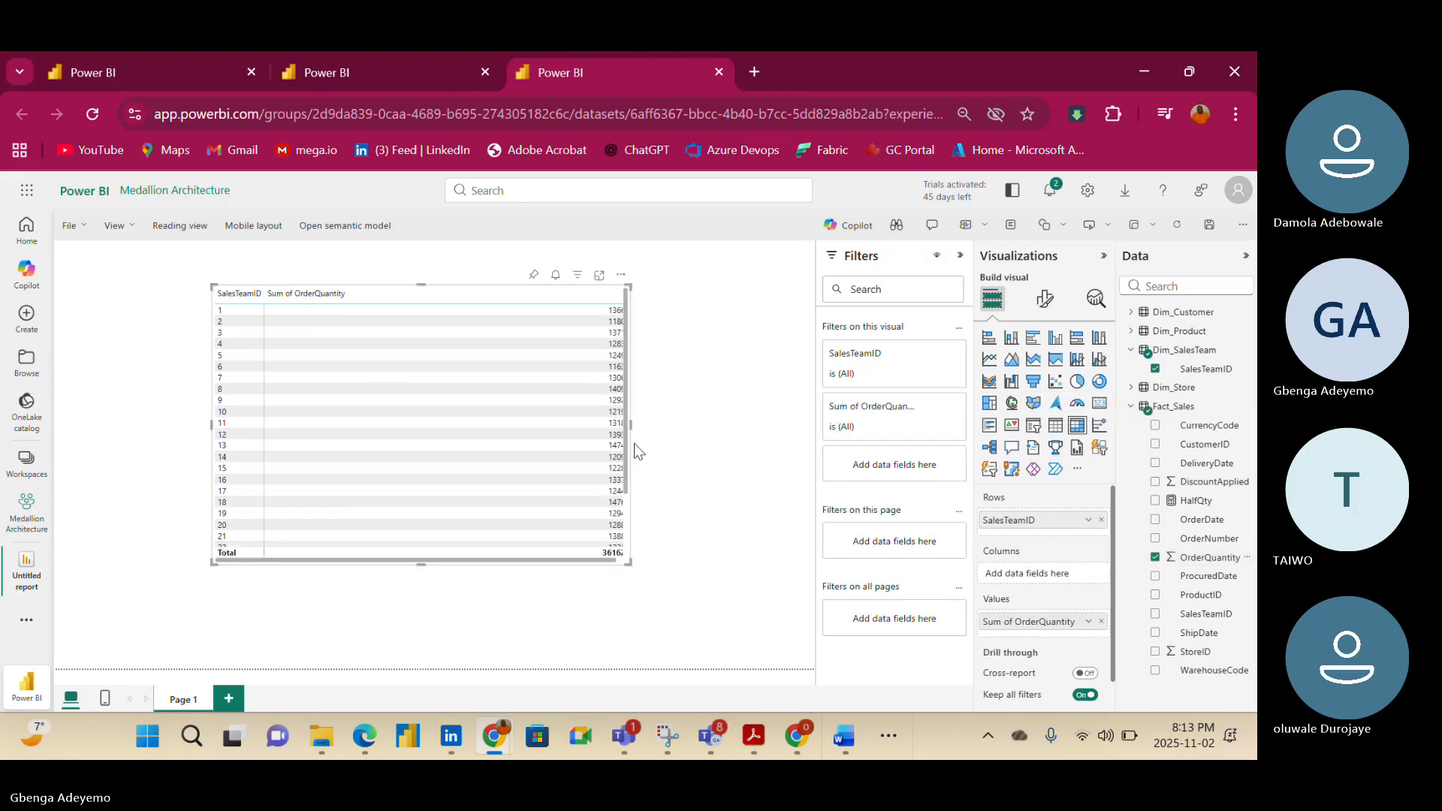
# Enlarge the matrix to fit all its rows, re-add OrderQuantity and narrow the Sum of OrderQuantity column
pyautogui.moveTo(630, 562); pyautogui.dragTo(791, 651)
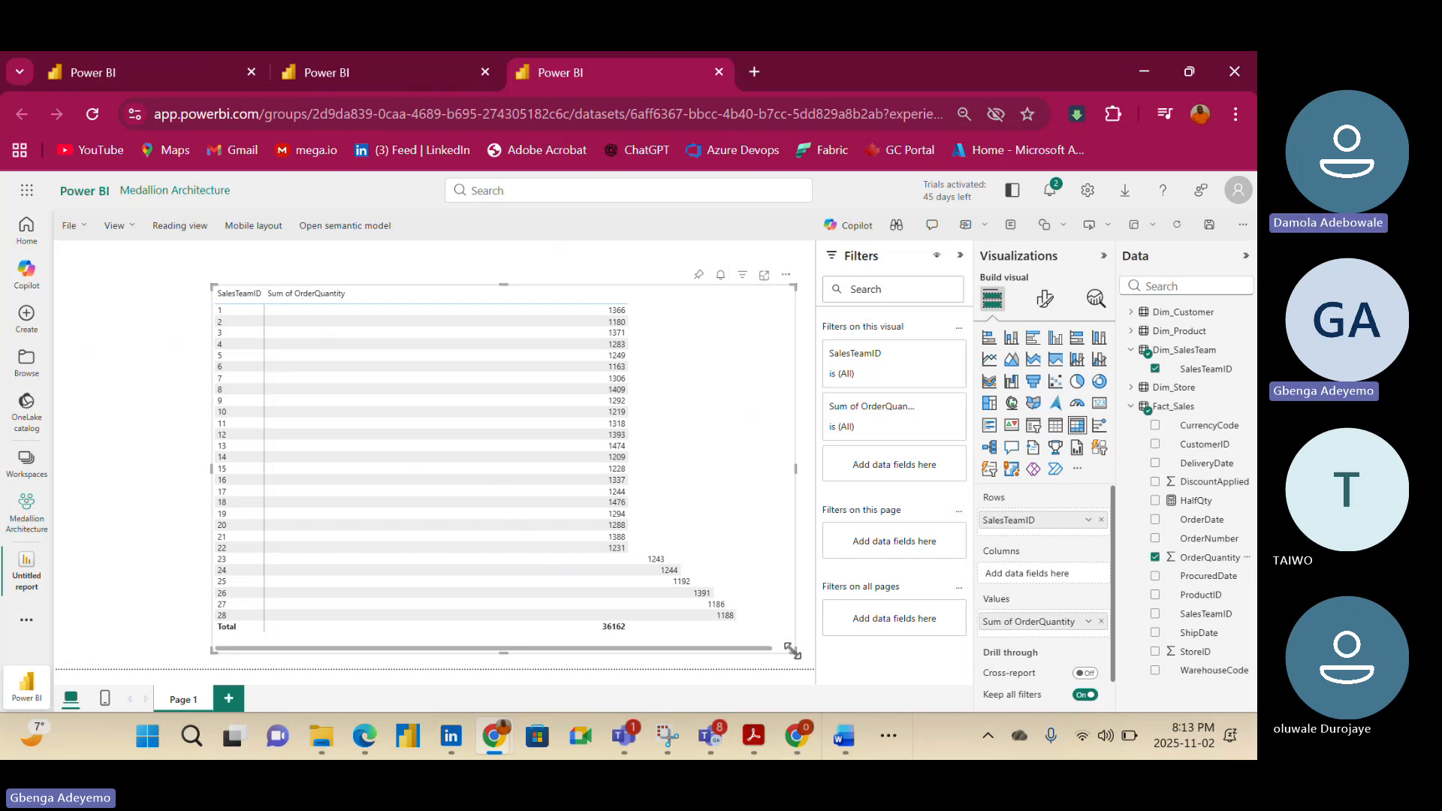
pyautogui.moveTo(795, 471); pyautogui.dragTo(700, 473)
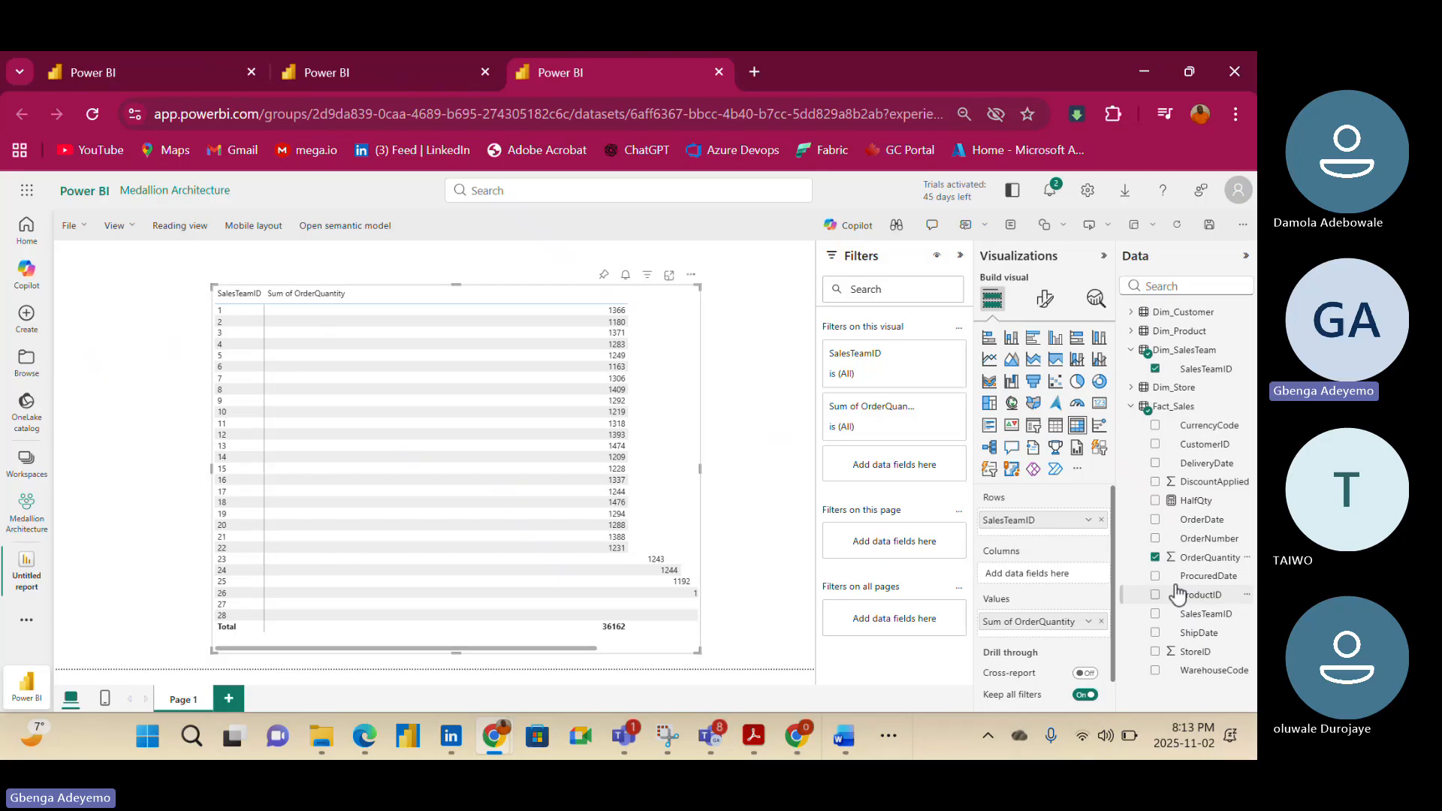
pyautogui.click(1157, 557)
pyautogui.click(1156, 558)
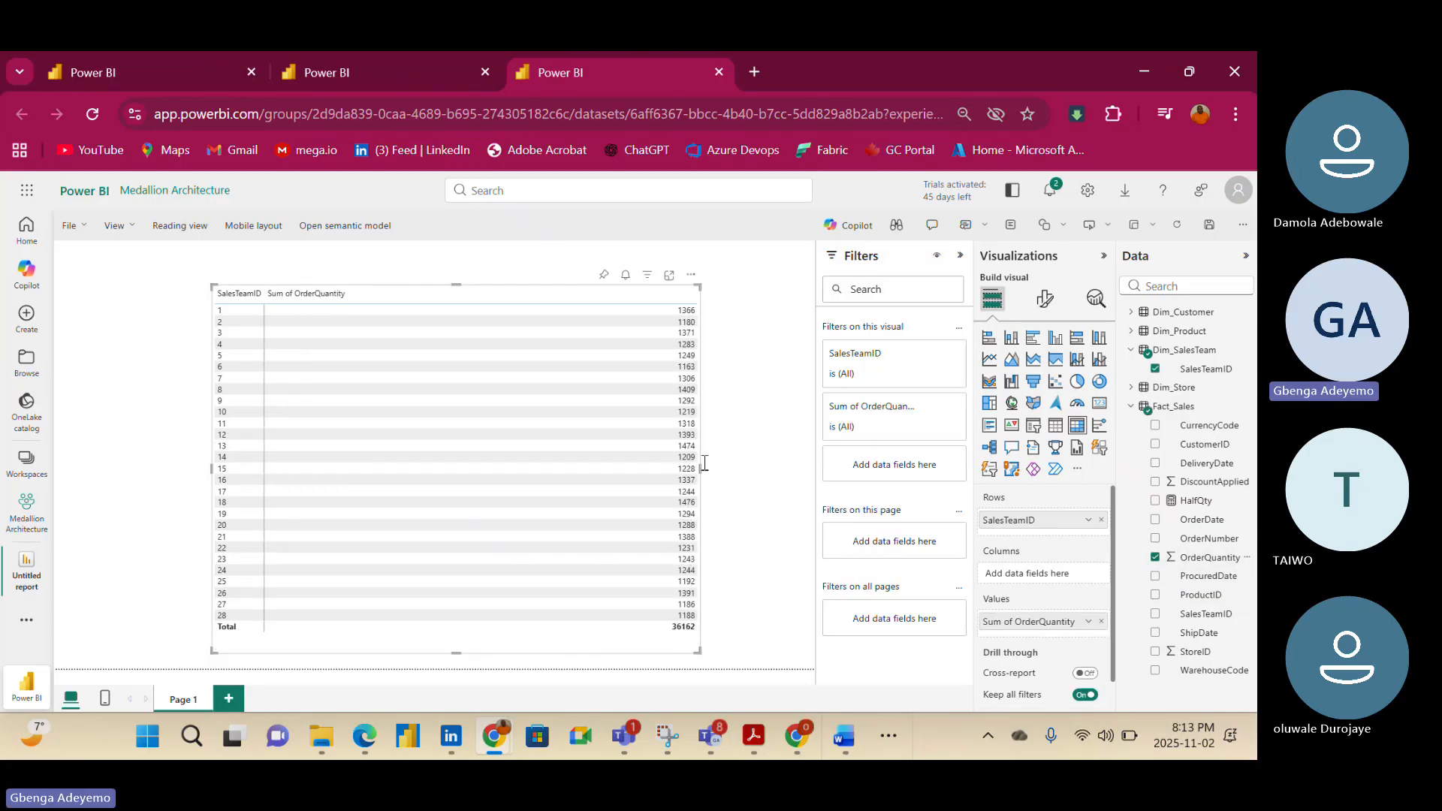
pyautogui.moveTo(701, 470); pyautogui.dragTo(742, 464)
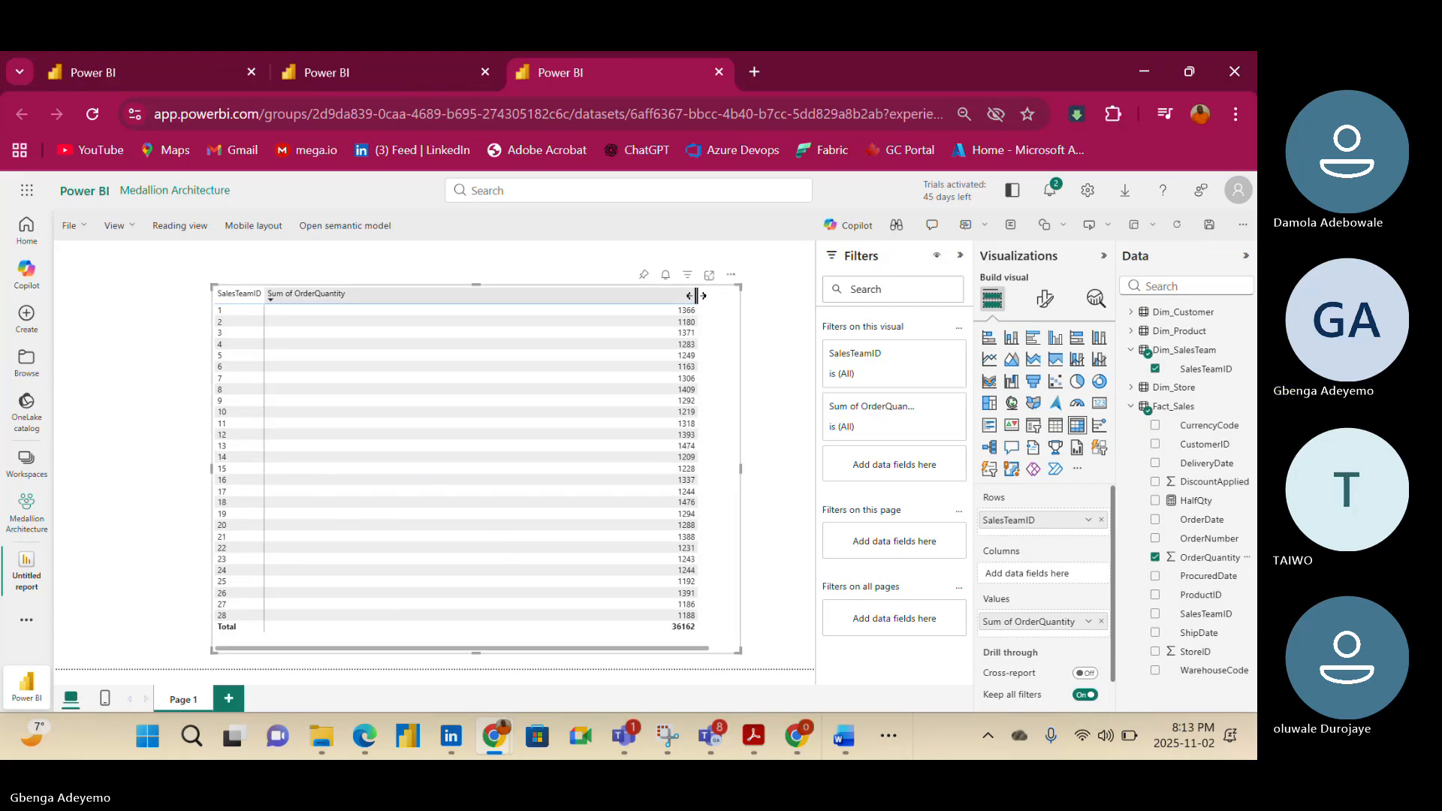
pyautogui.moveTo(696, 295); pyautogui.dragTo(324, 290)
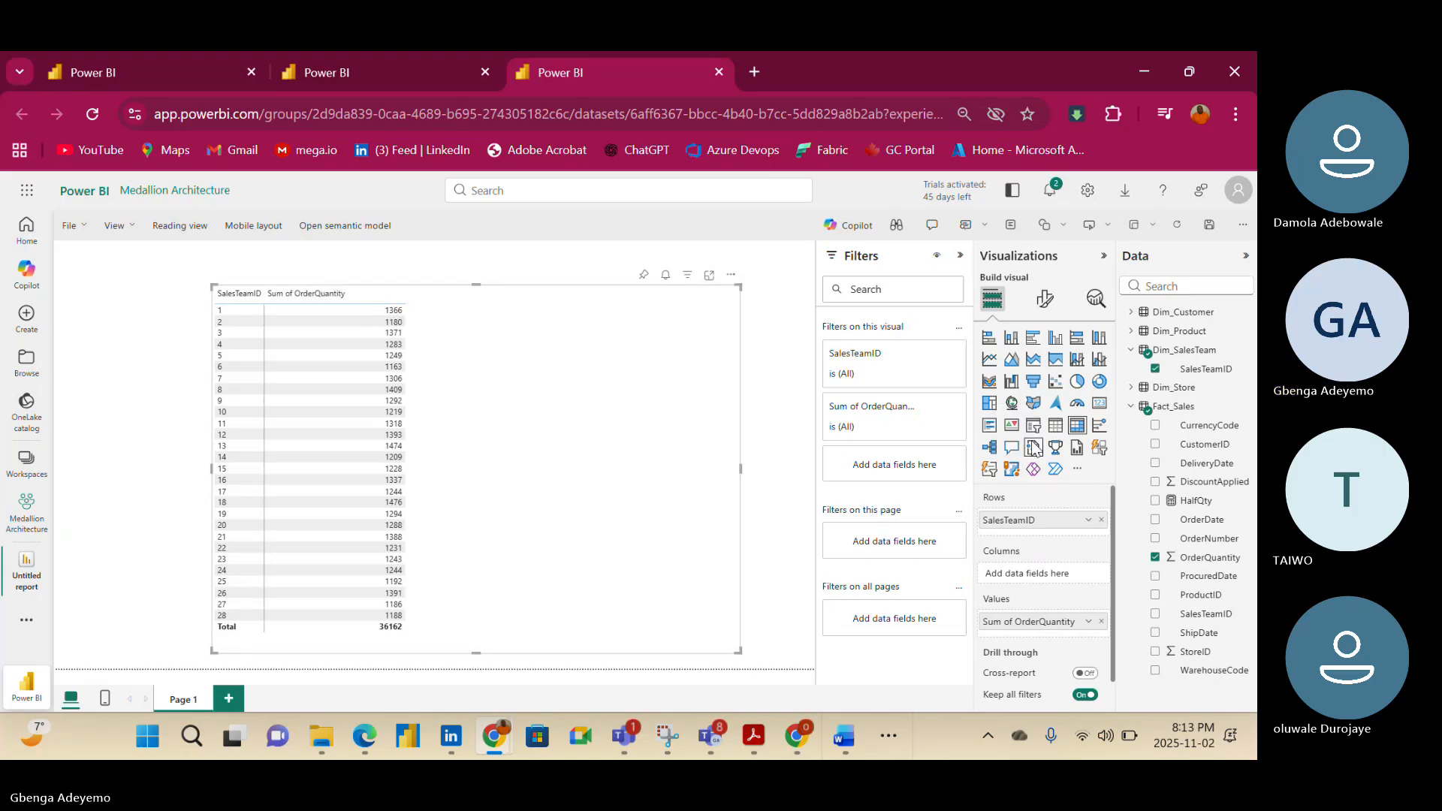
# Convert the matrix to a clustered column chart, move it to the page's upper-left corner and shrink it
pyautogui.click(1053, 343)
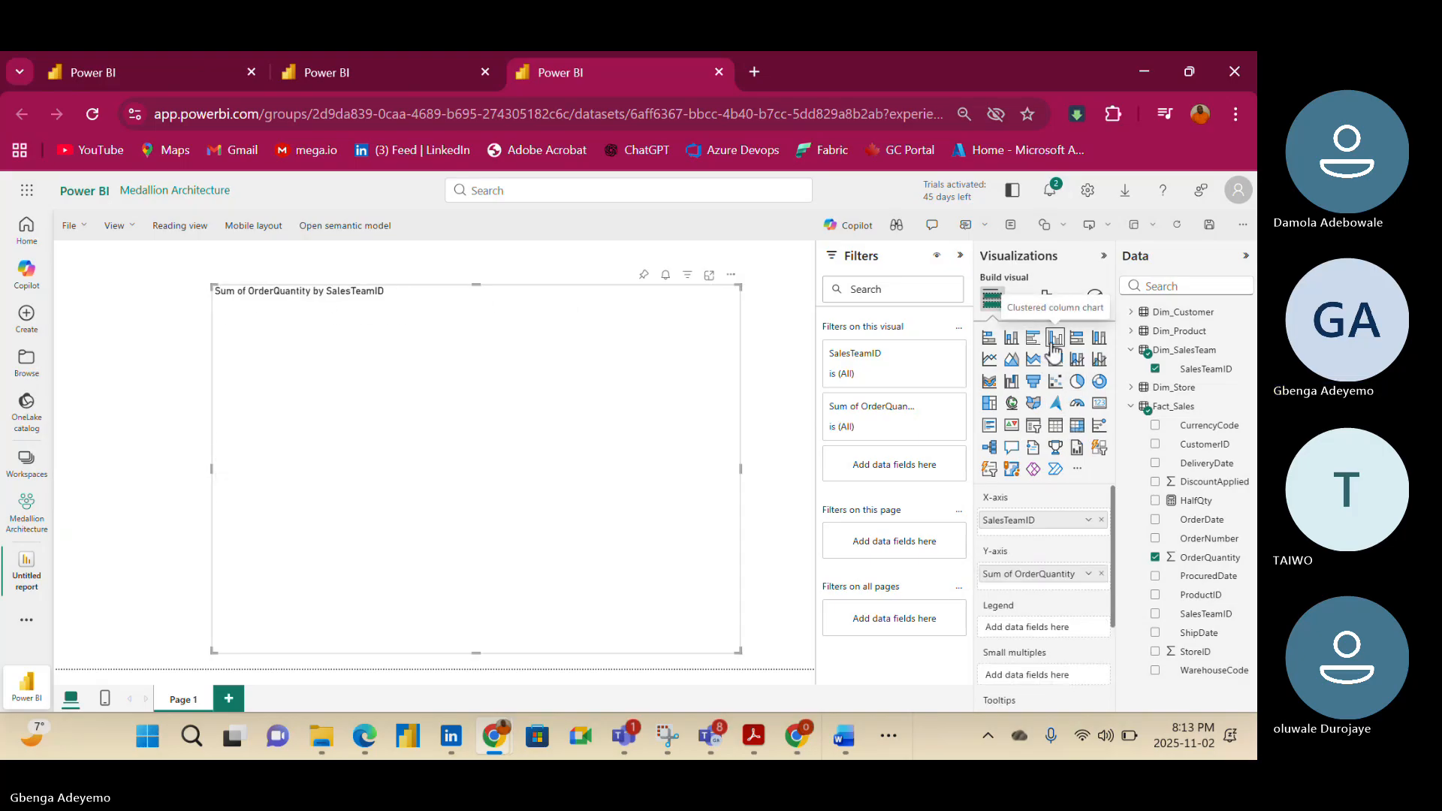
pyautogui.moveTo(691, 335); pyautogui.dragTo(561, 304)
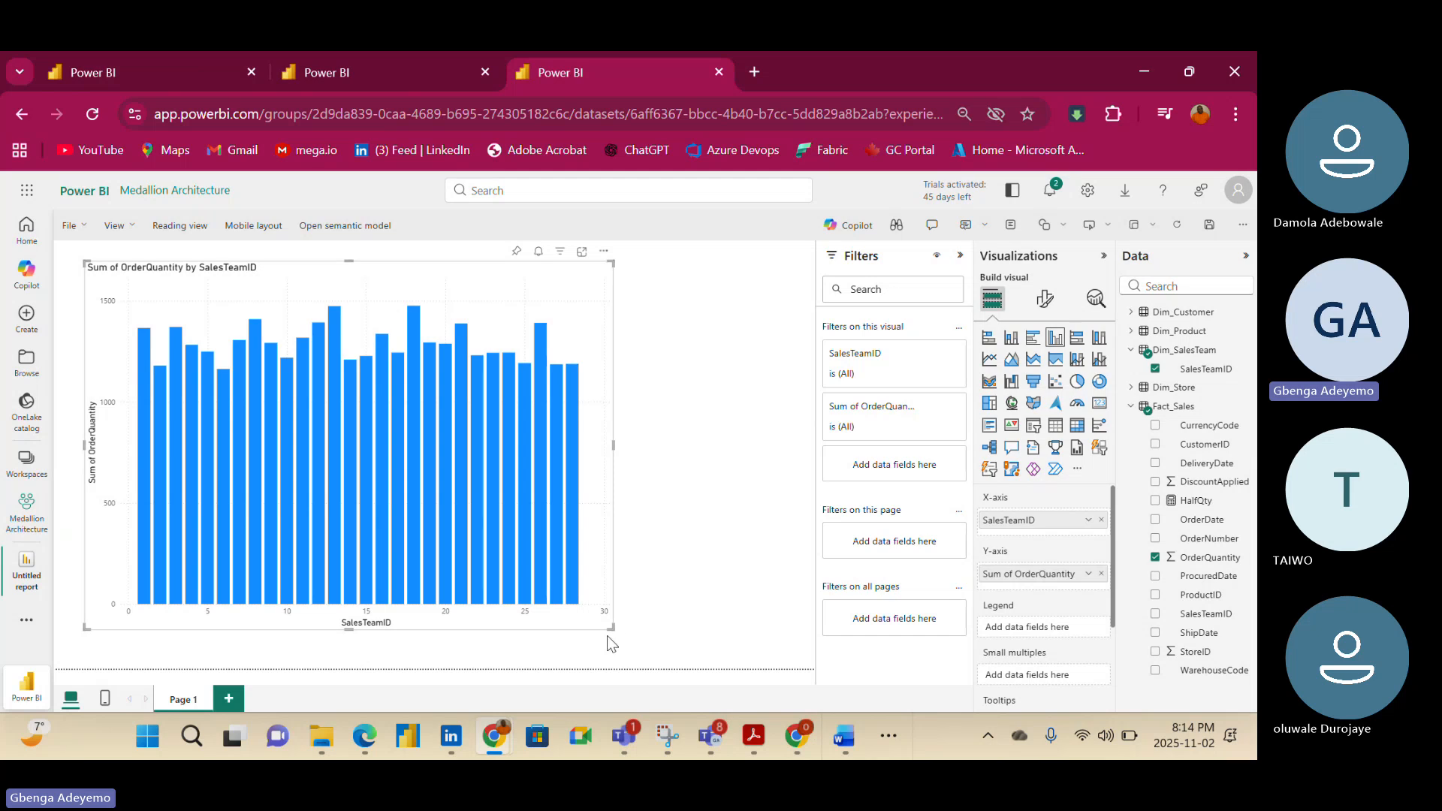
pyautogui.moveTo(613, 626); pyautogui.dragTo(536, 521)
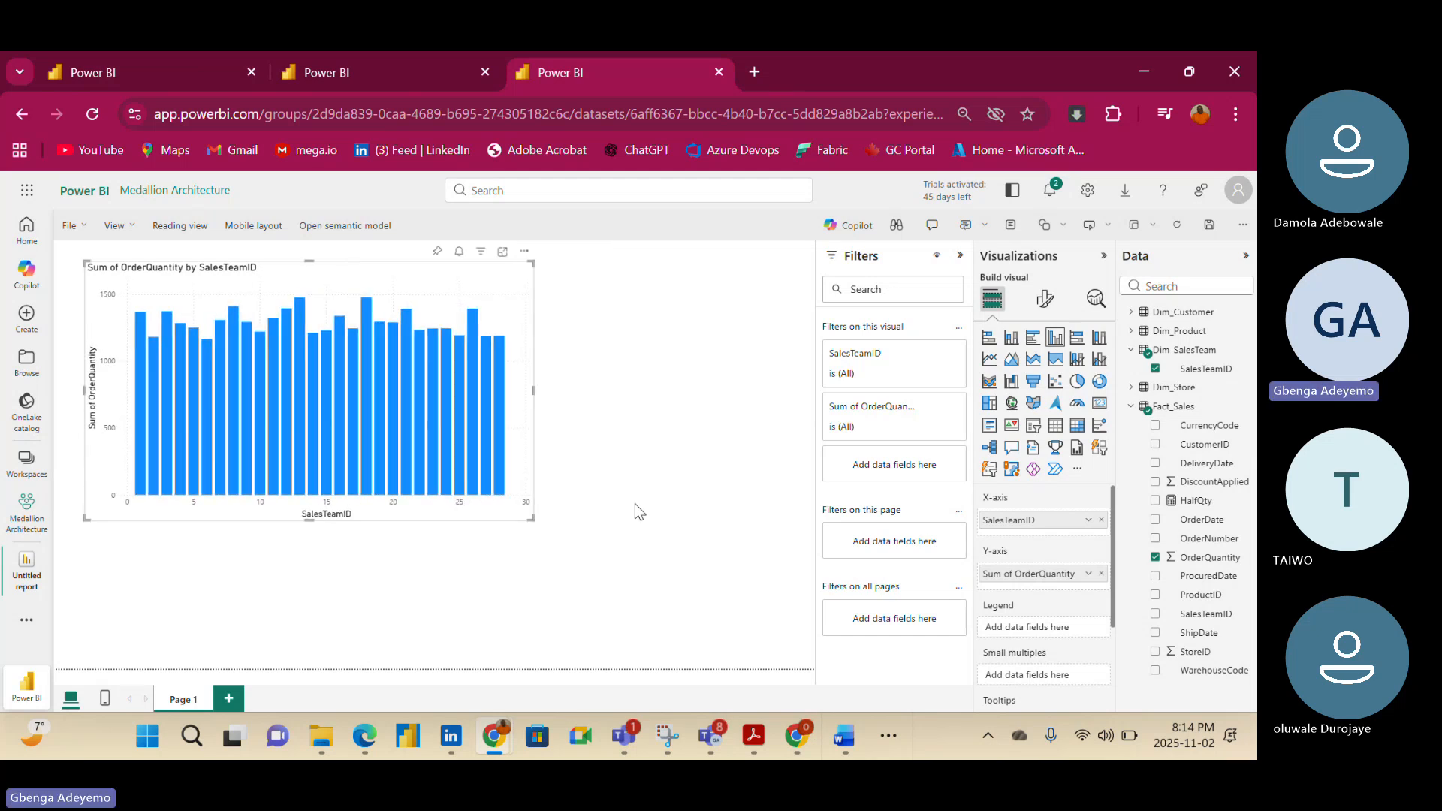
pyautogui.click(634, 505)
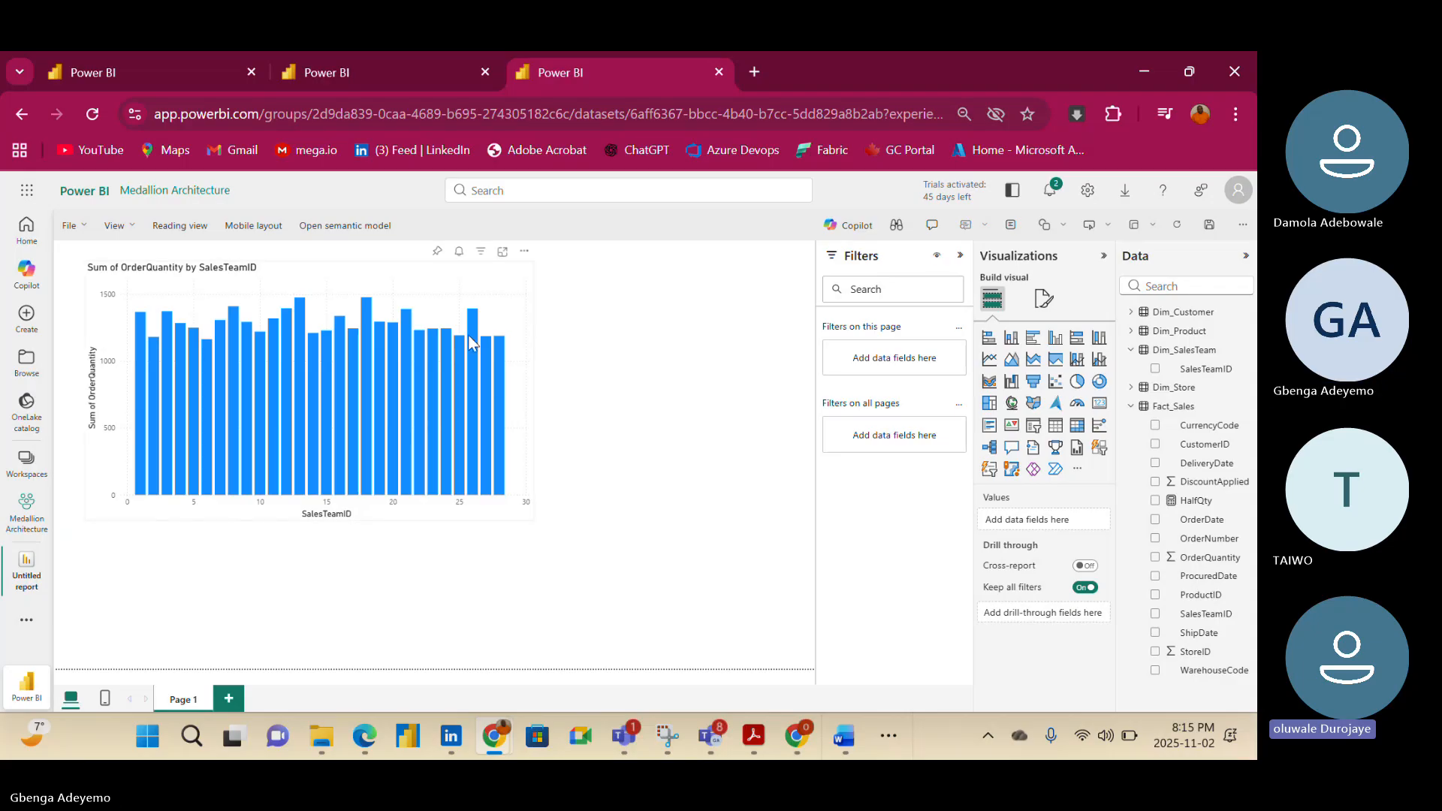
pyautogui.click(437, 287)
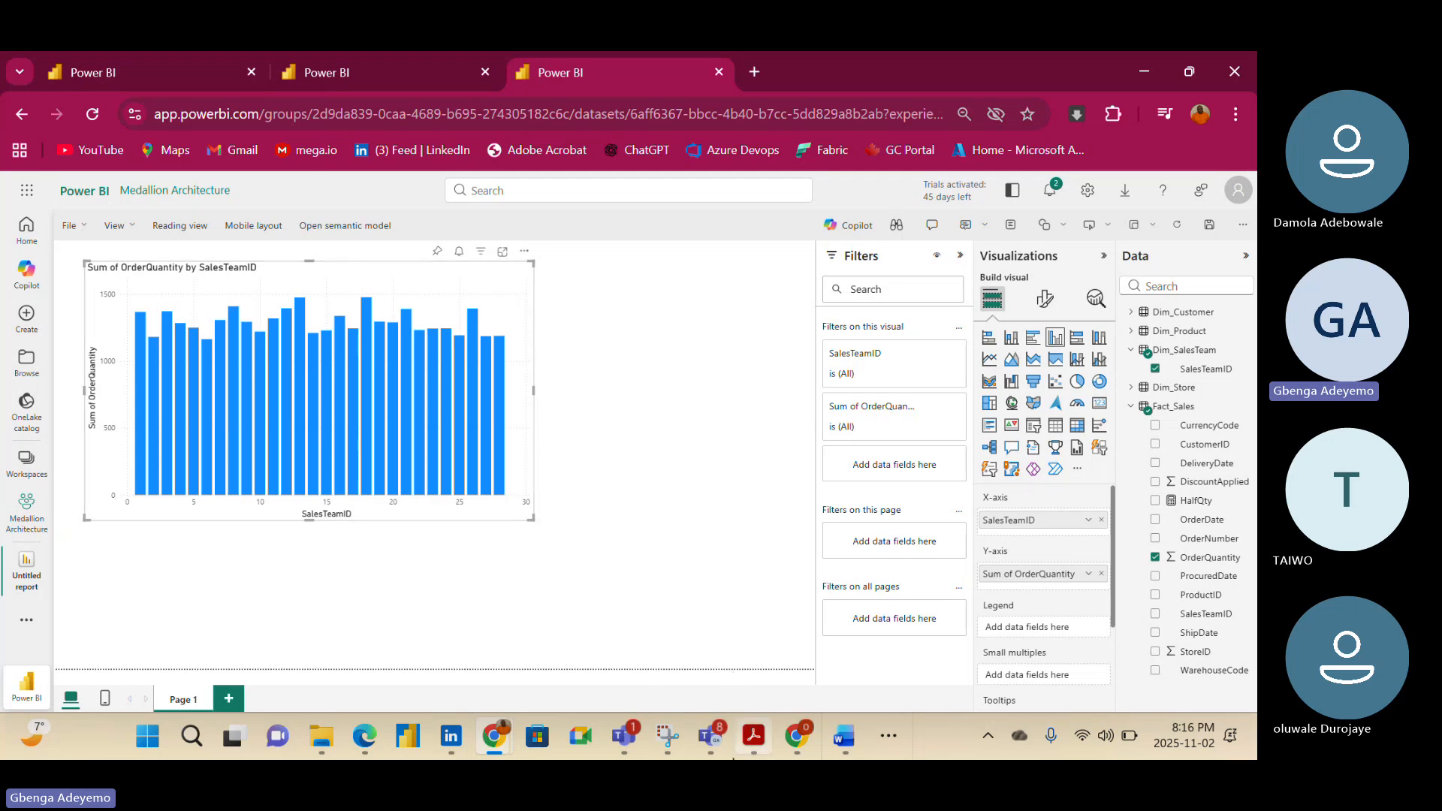
# Switch to the Fabric Sunday - Winnipeg meeting in Microsoft Teams and dismiss the recording and transcription notice
pyautogui.moveTo(718, 742)
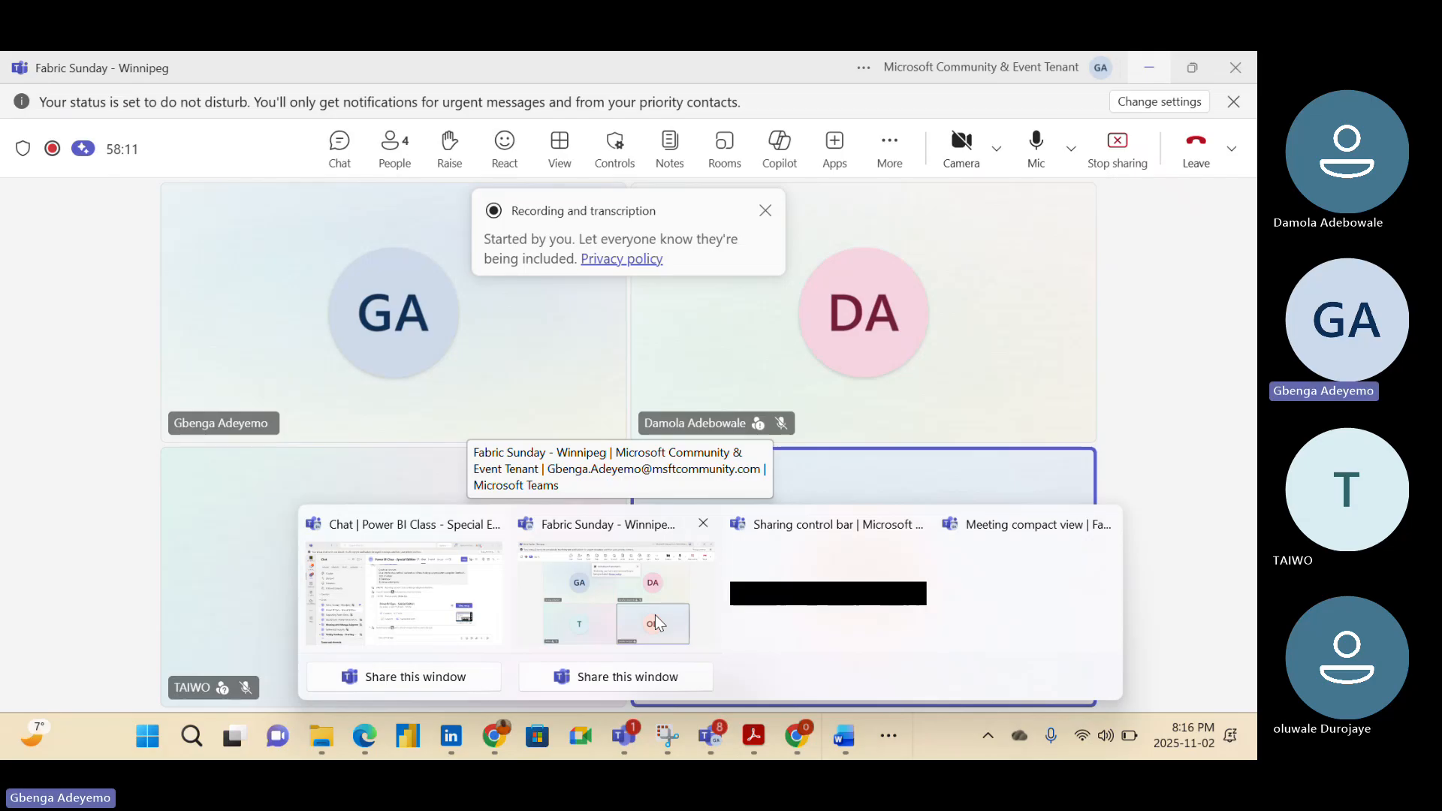
pyautogui.click(655, 614)
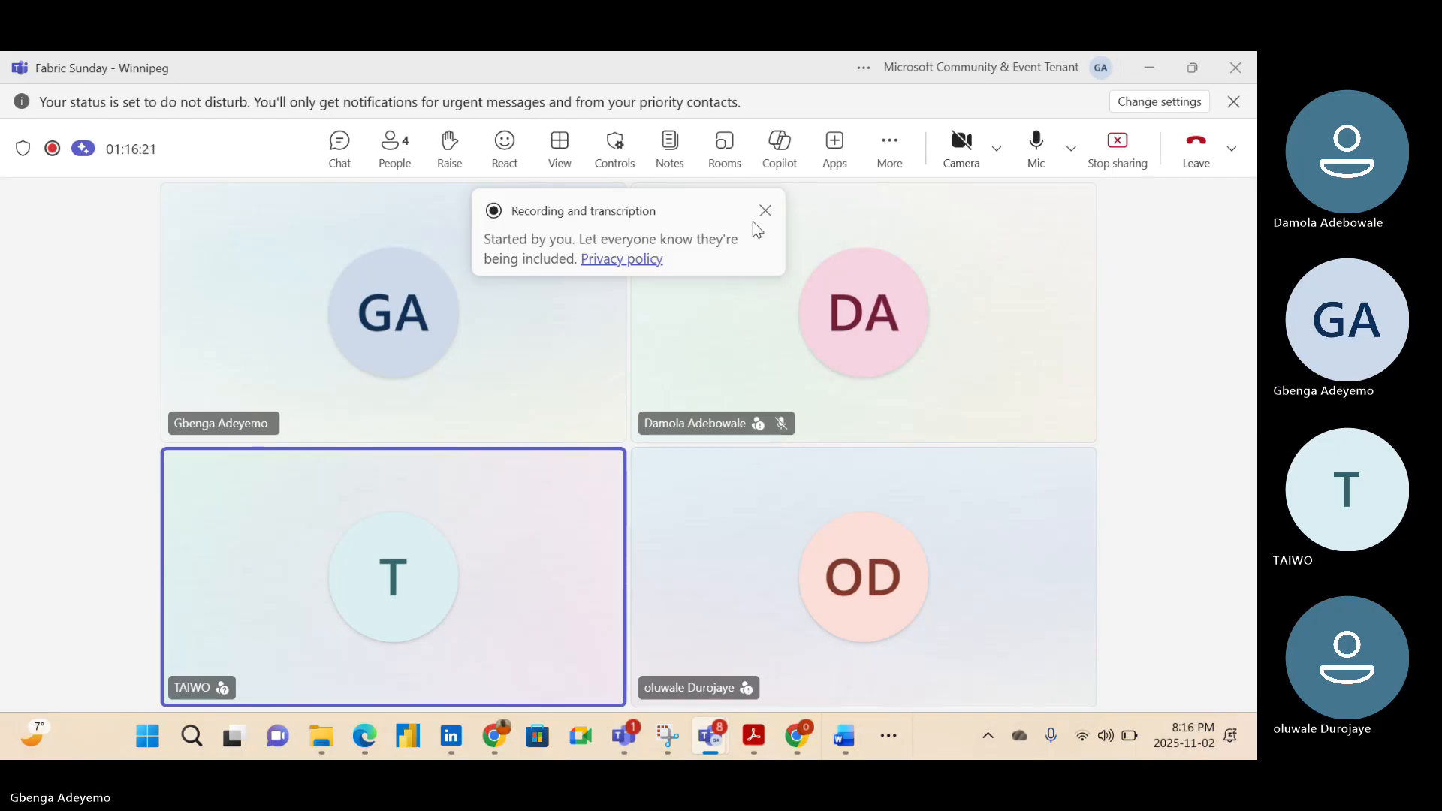
pyautogui.click(772, 210)
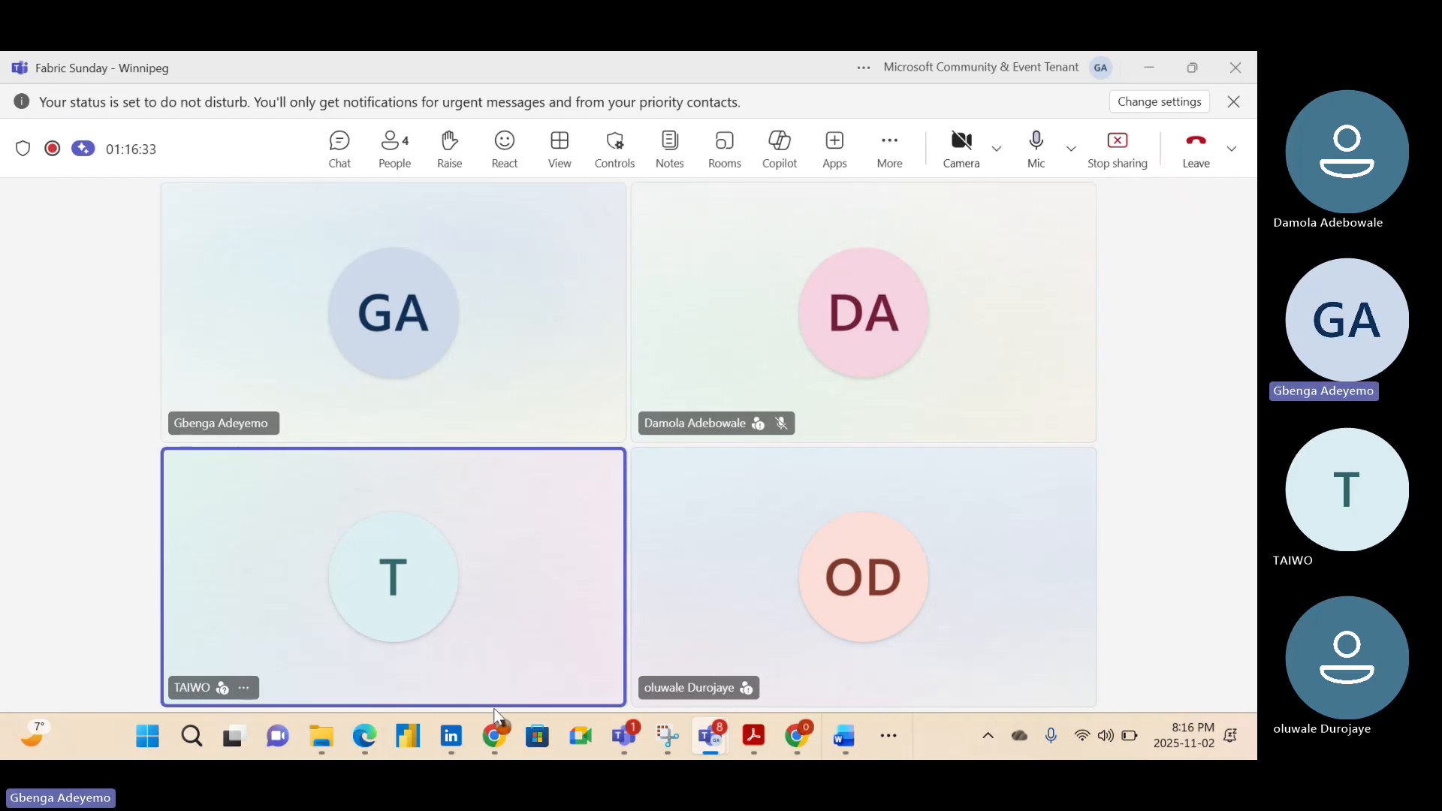
# Switch to the Power BI window in Google Chrome, open YouTube in a new tab and search for "winnipeg fabric"
pyautogui.moveTo(497, 736)
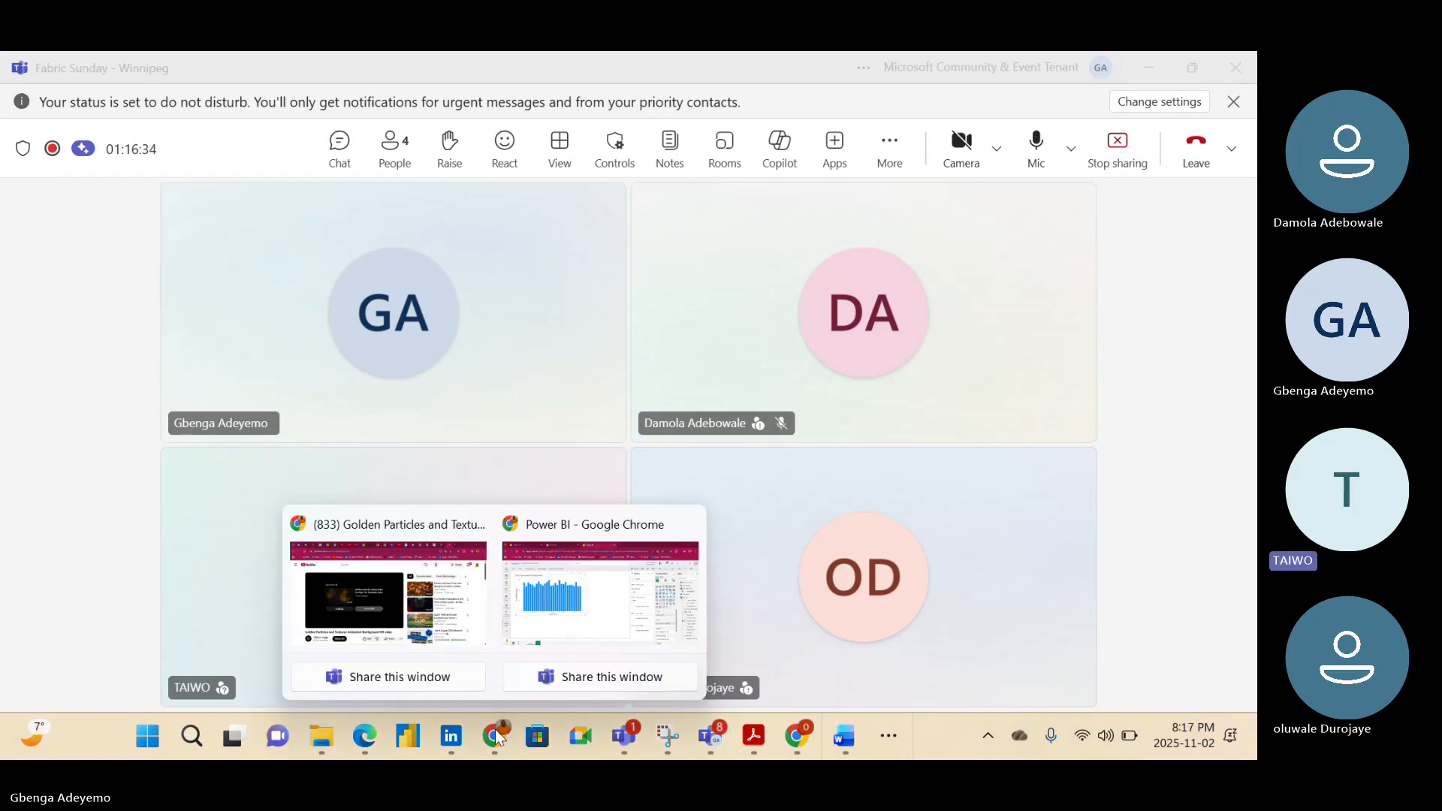
pyautogui.click(600, 618)
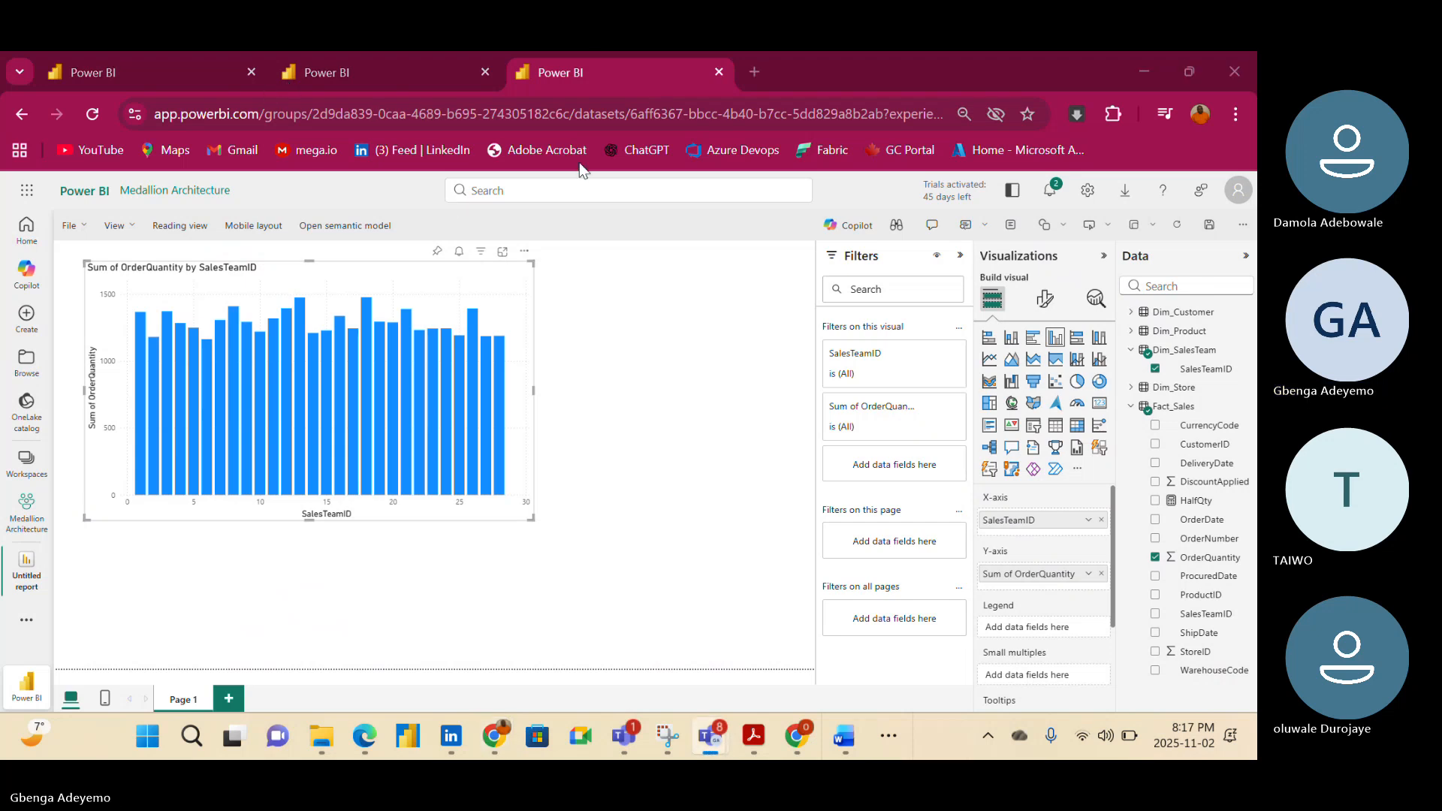
pyautogui.click(753, 80)
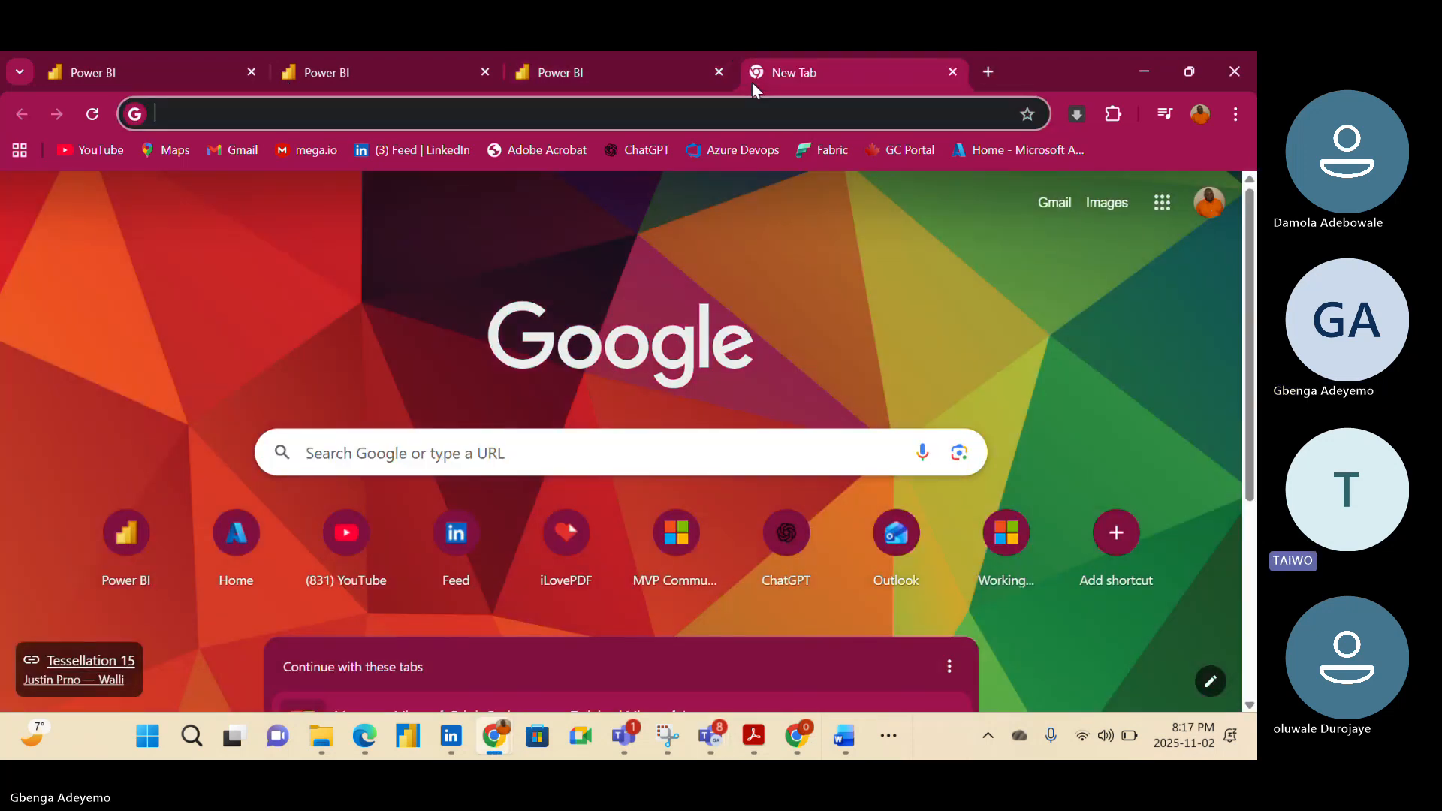
pyautogui.click(88, 150)
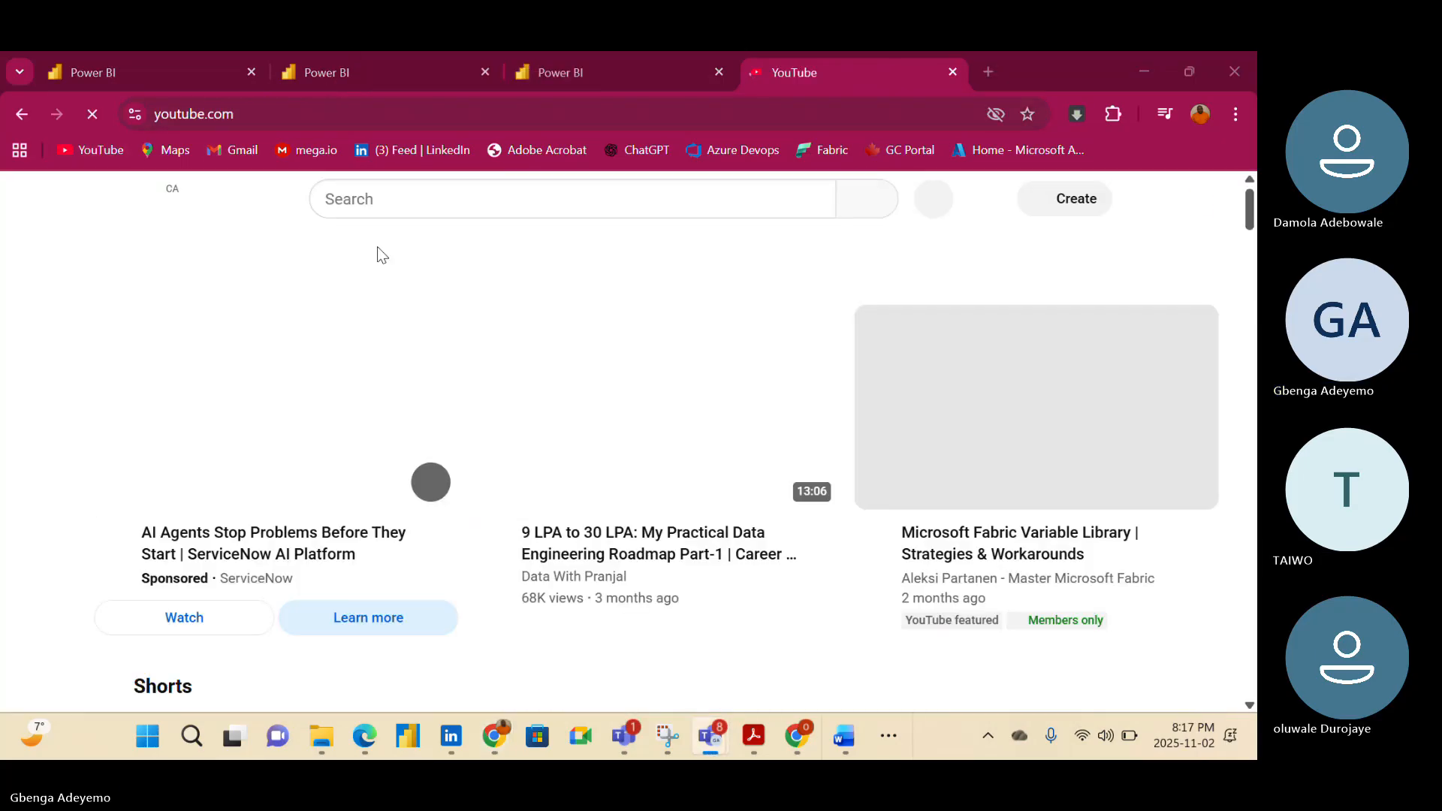
pyautogui.click(475, 201)
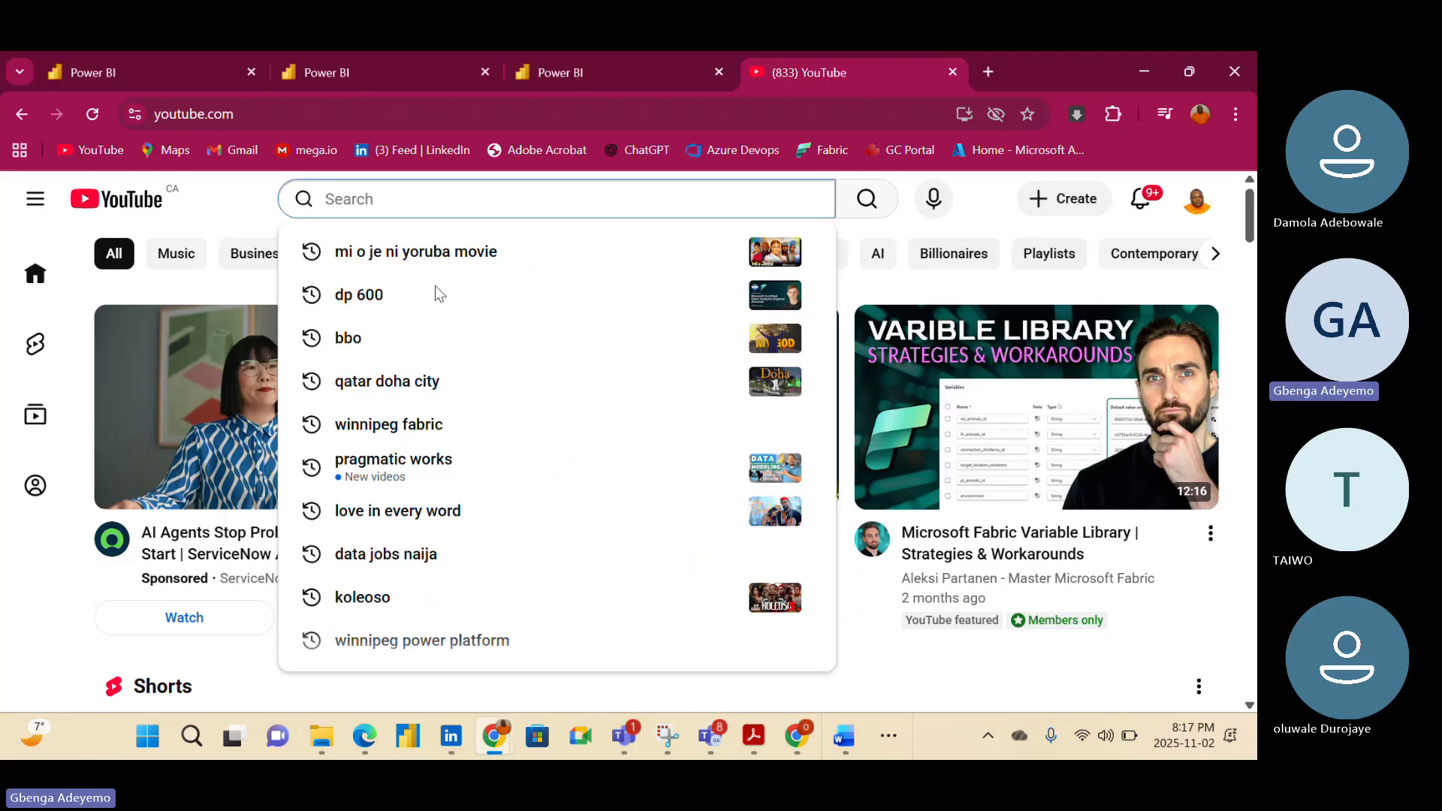
pyautogui.click(427, 425)
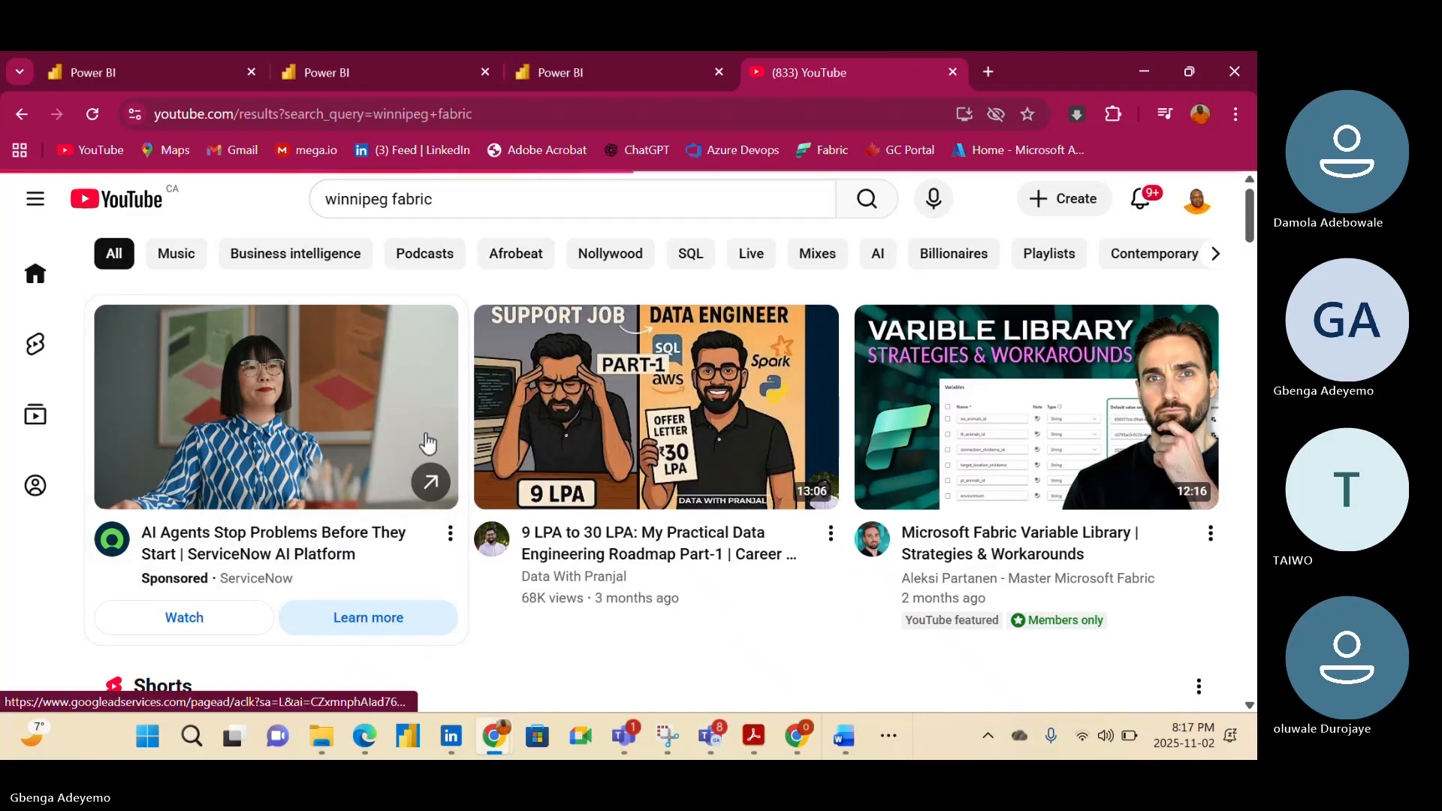
# Open the Winnipeg Fabric & Power BI User Group channel and look through its home page and videos
pyautogui.scroll(-3, 531, 443)
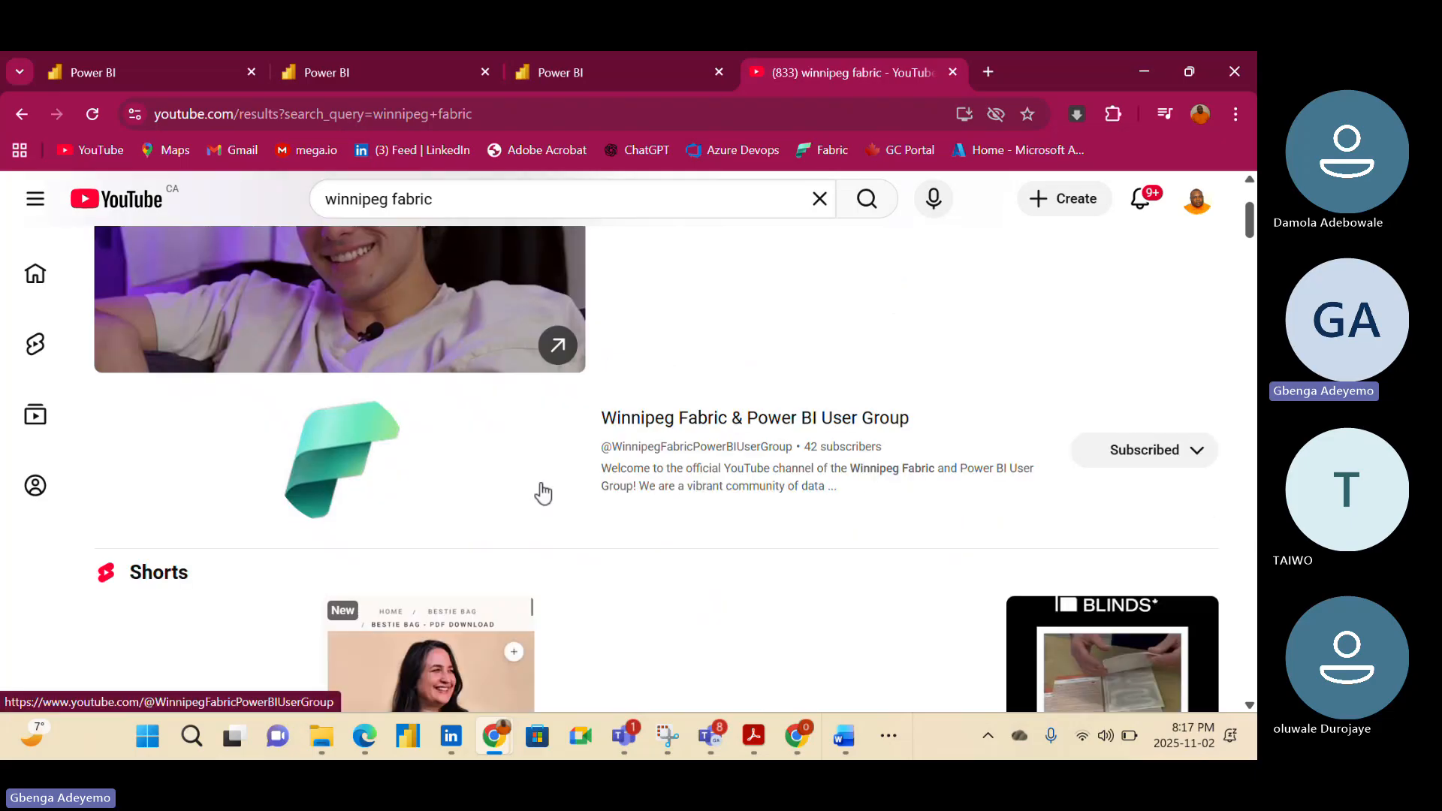
pyautogui.click(362, 461)
pyautogui.scroll(-3, 591, 476)
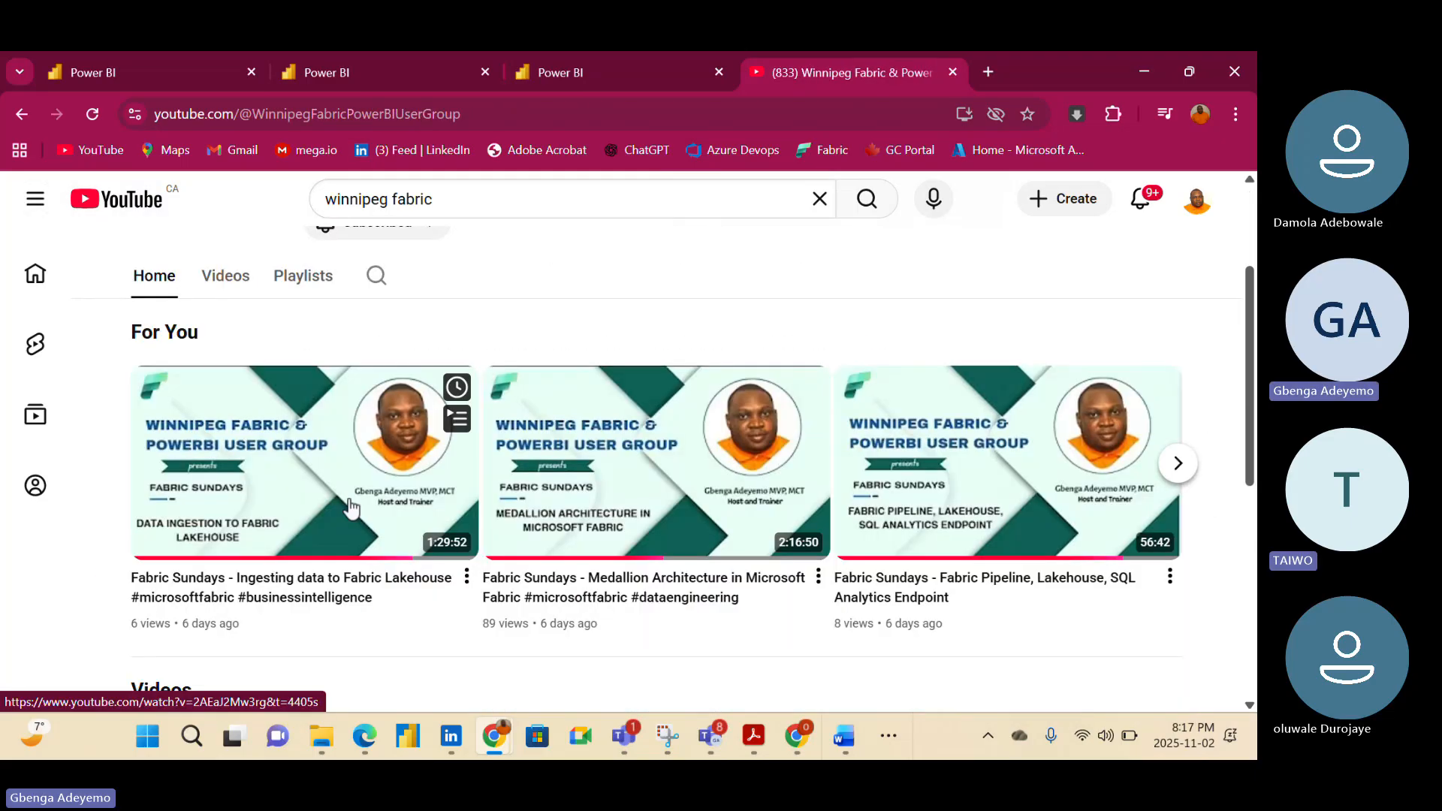
pyautogui.scroll(-2, 793, 617)
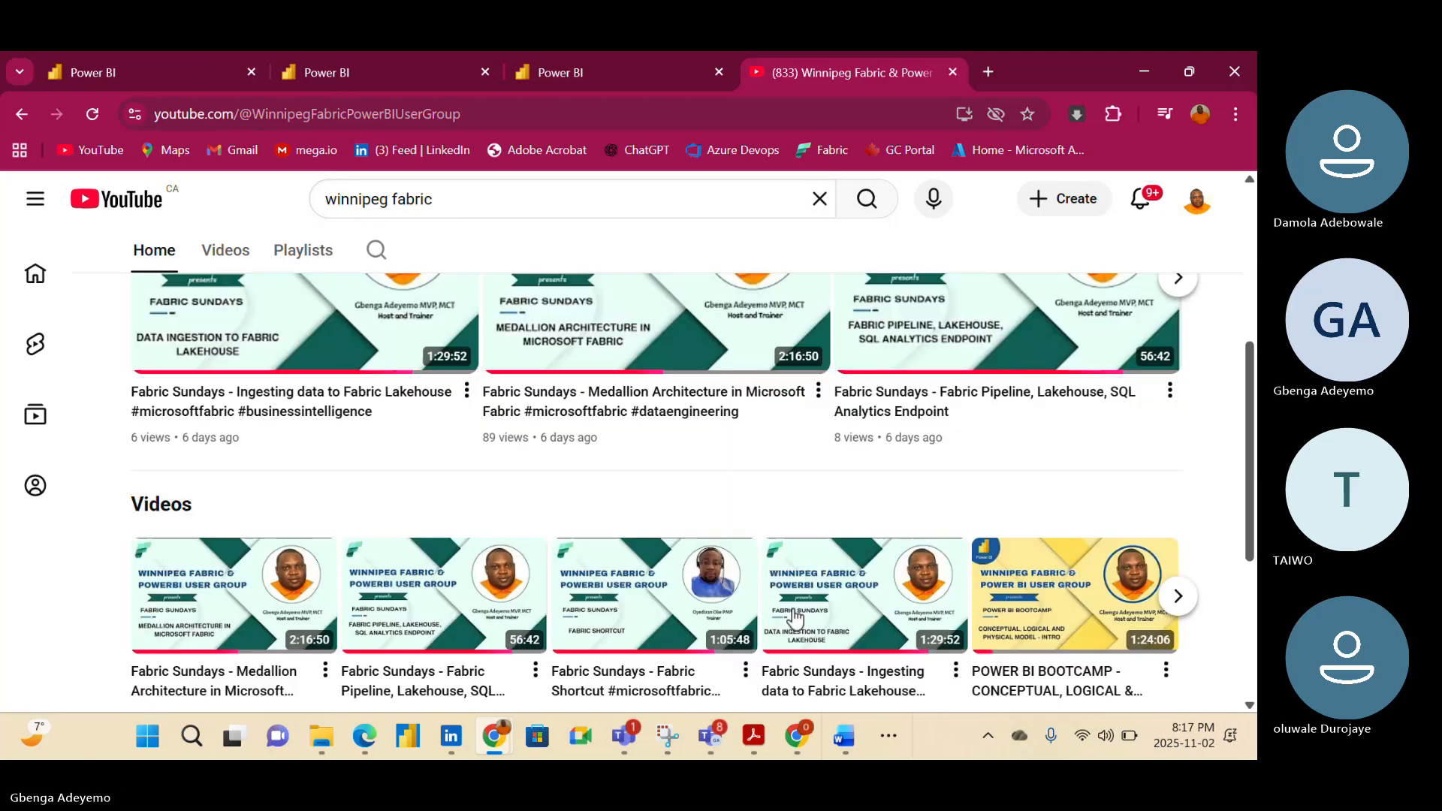
pyautogui.scroll(3, 454, 425)
pyautogui.click(224, 300)
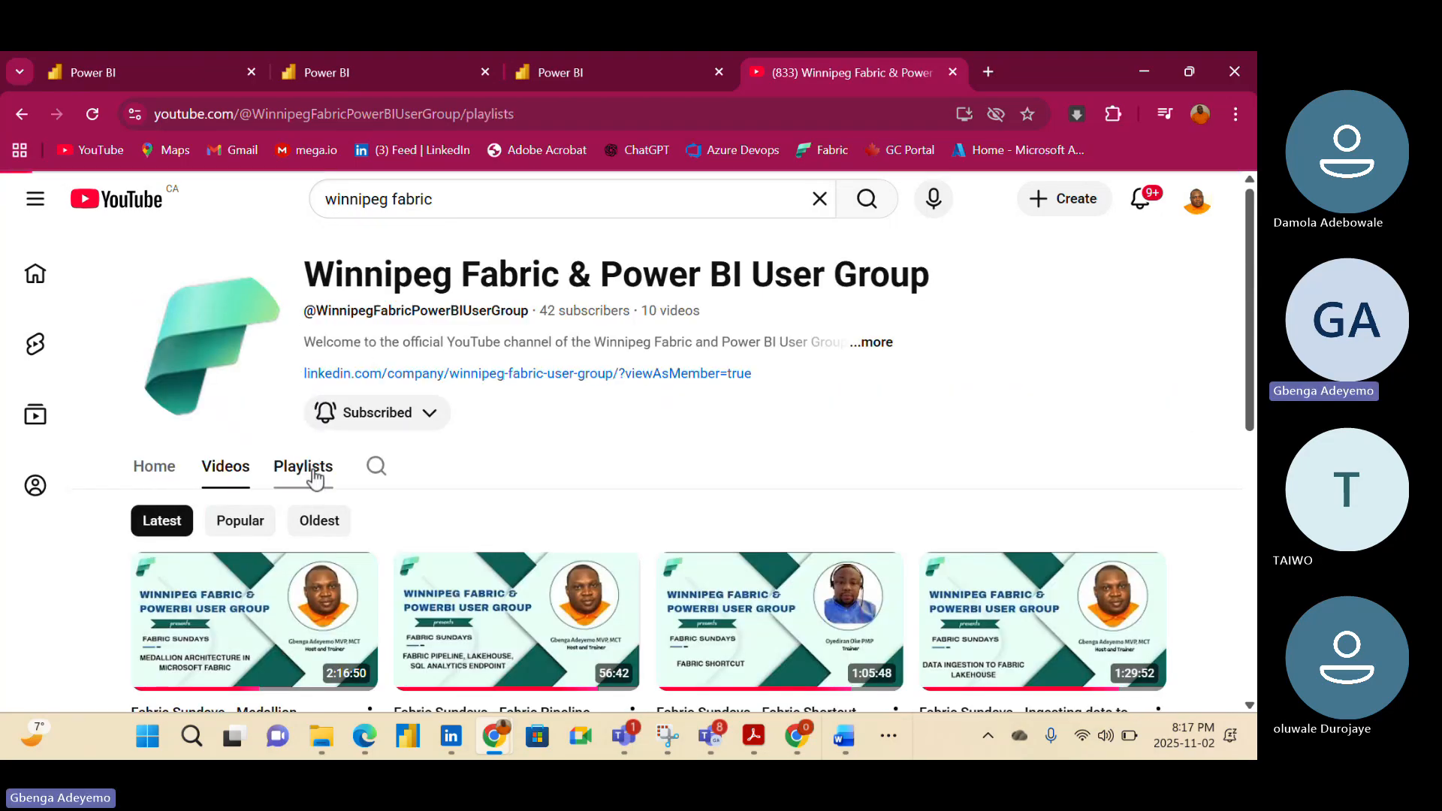
# Open the full Fabric Sundays playlist from the channel's playlists and review its list of session videos
pyautogui.scroll(-3, 608, 485)
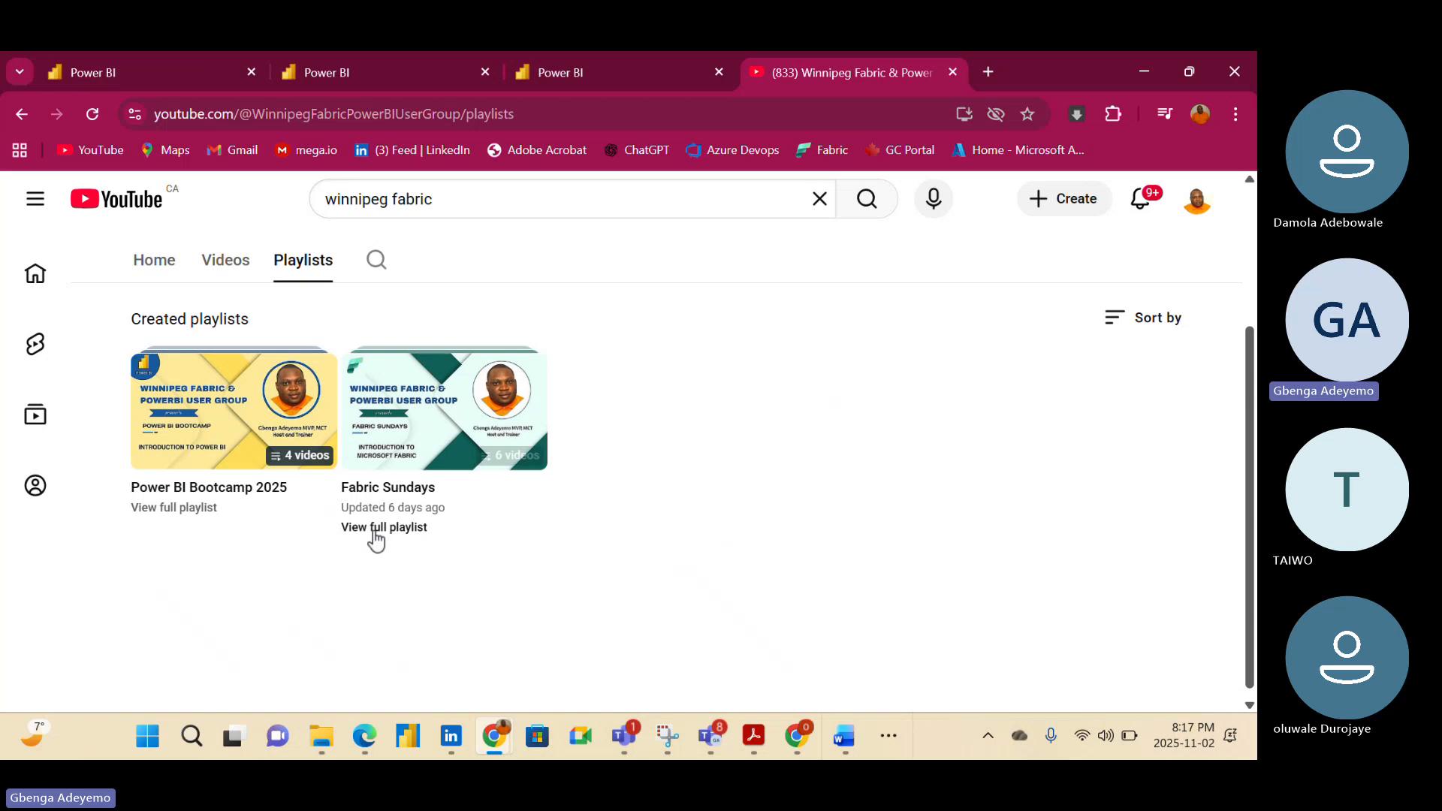
pyautogui.click(373, 530)
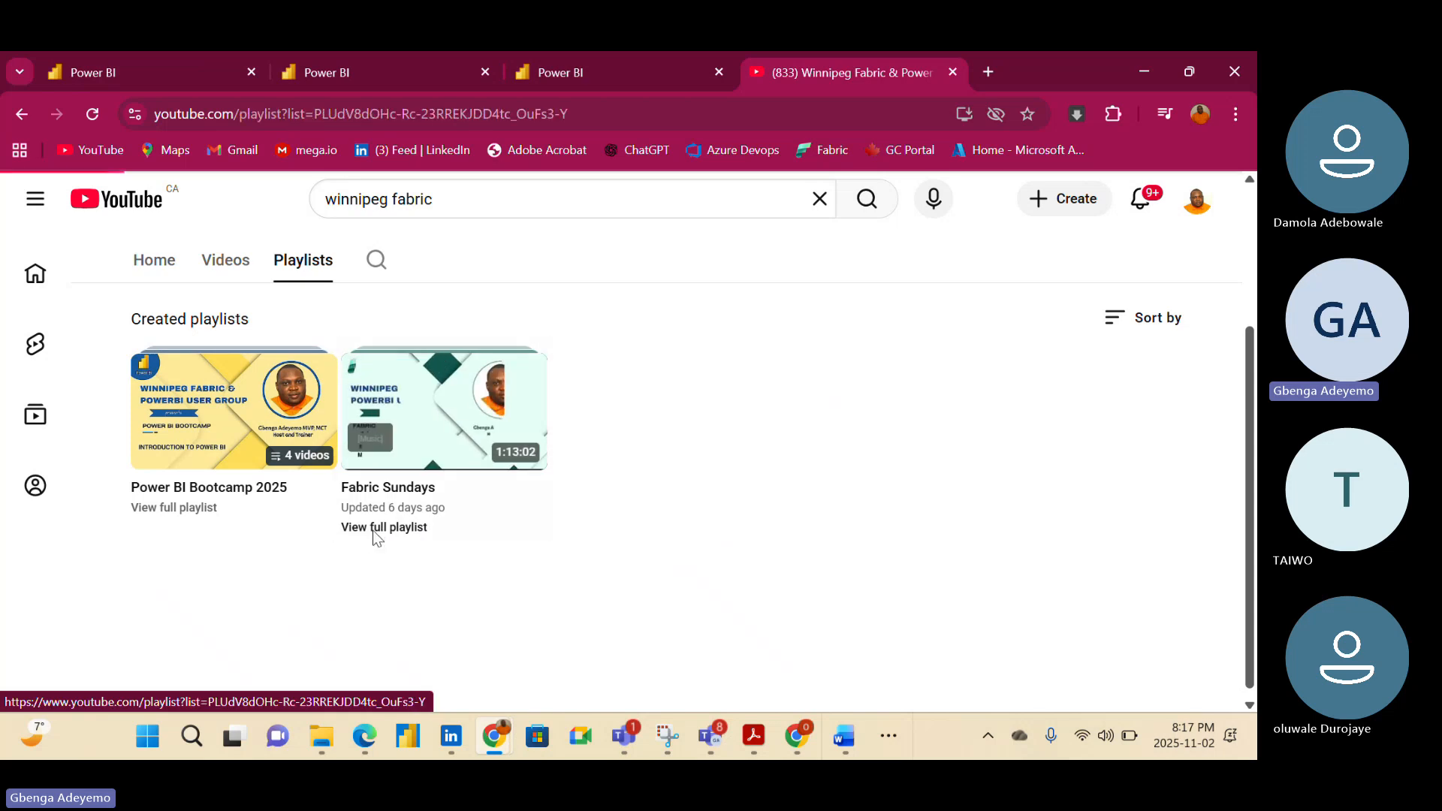
pyautogui.scroll(-2, 640, 567)
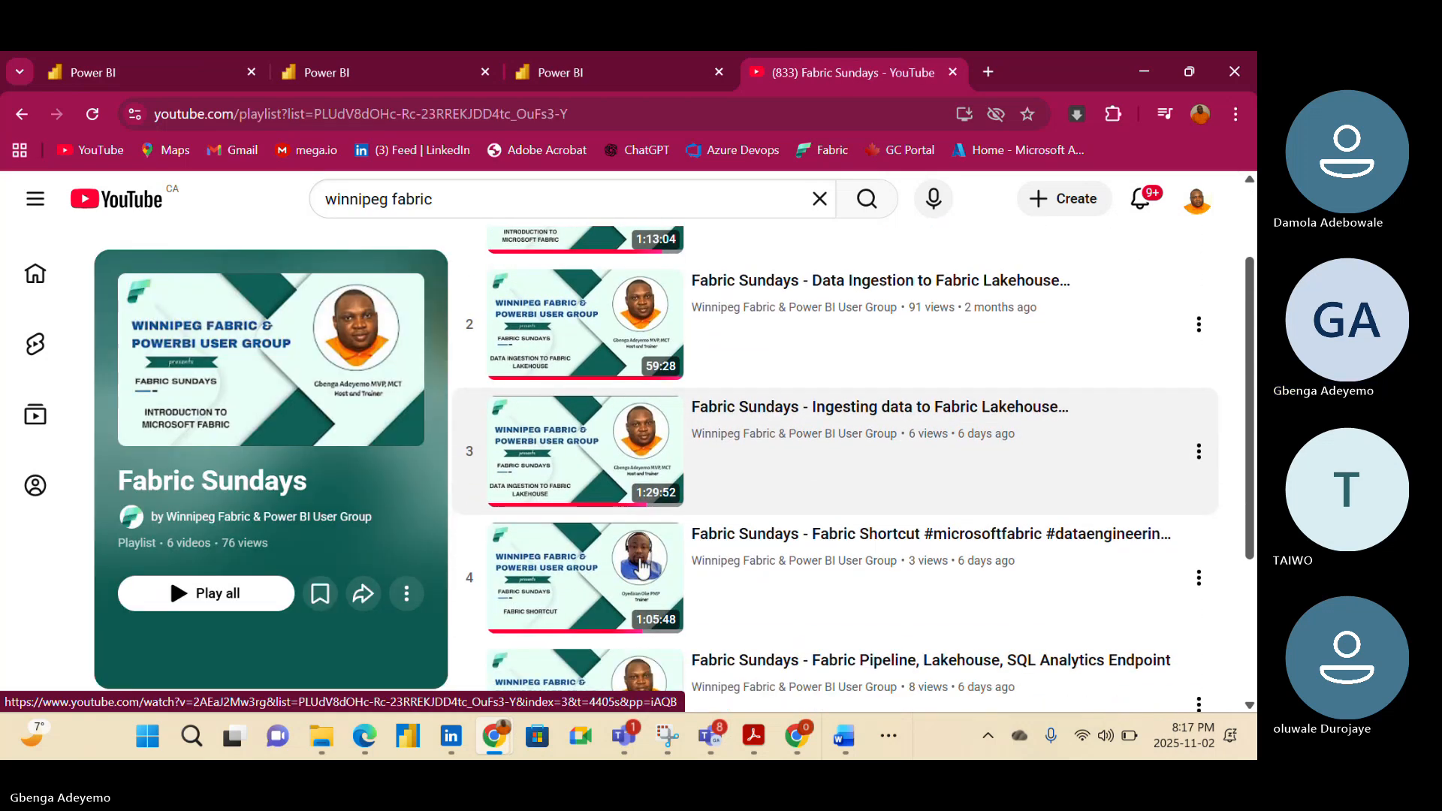
pyautogui.scroll(-4, 640, 567)
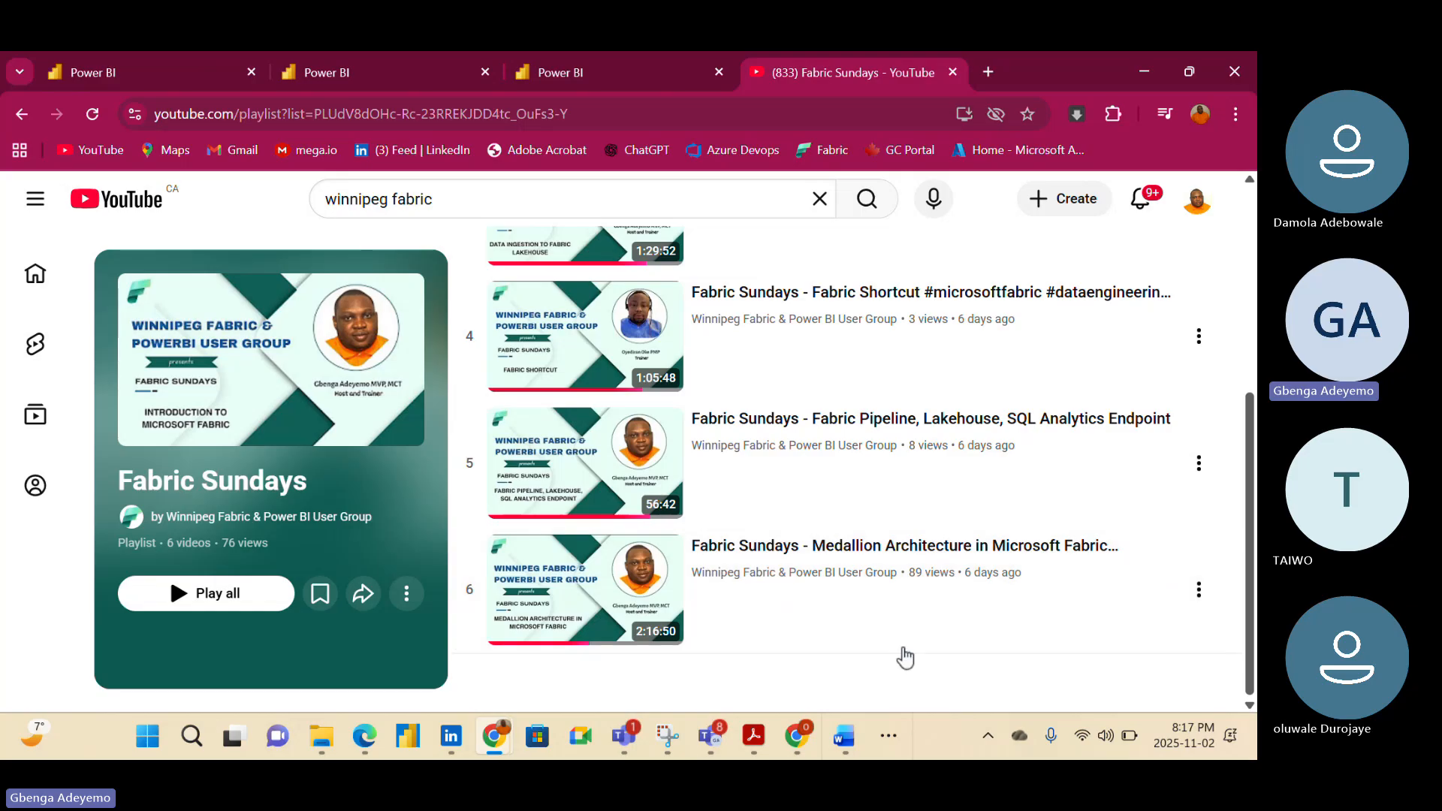
pyautogui.scroll(5, 745, 420)
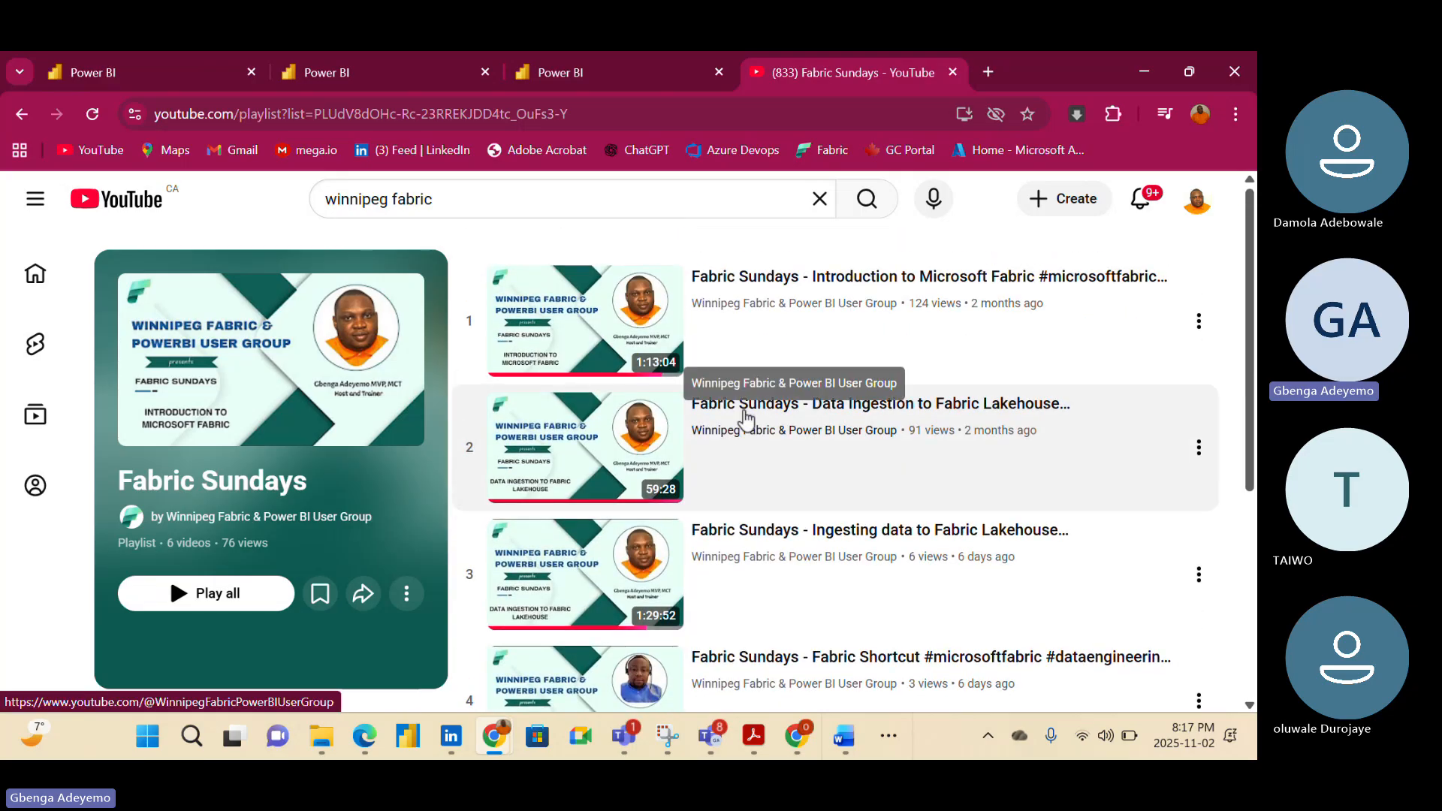
pyautogui.scroll(-5, 746, 421)
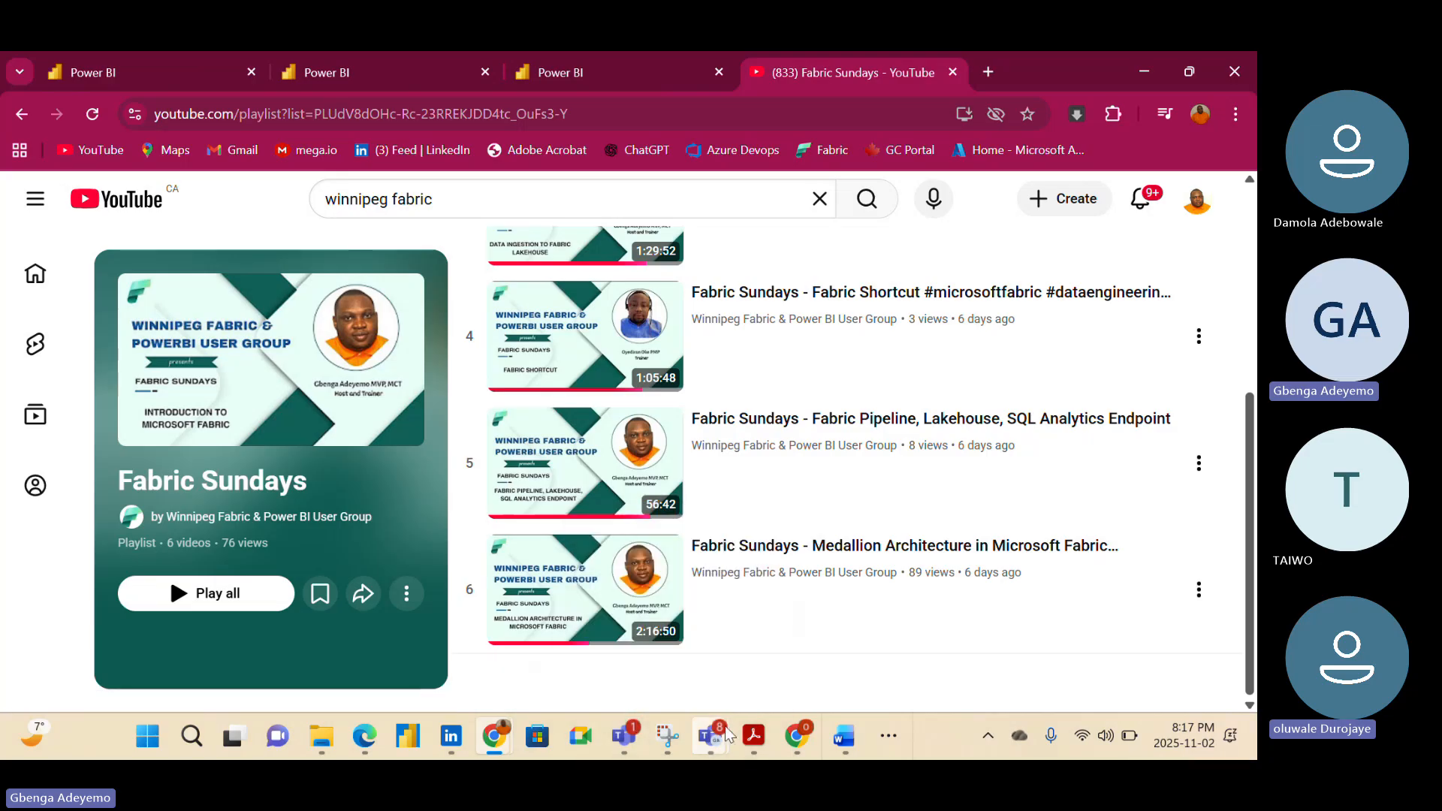
# Switch to the Fabric Sunday - Winnipeg meeting in Microsoft Teams and stop the meeting recording, confirming the stop
pyautogui.moveTo(727, 734)
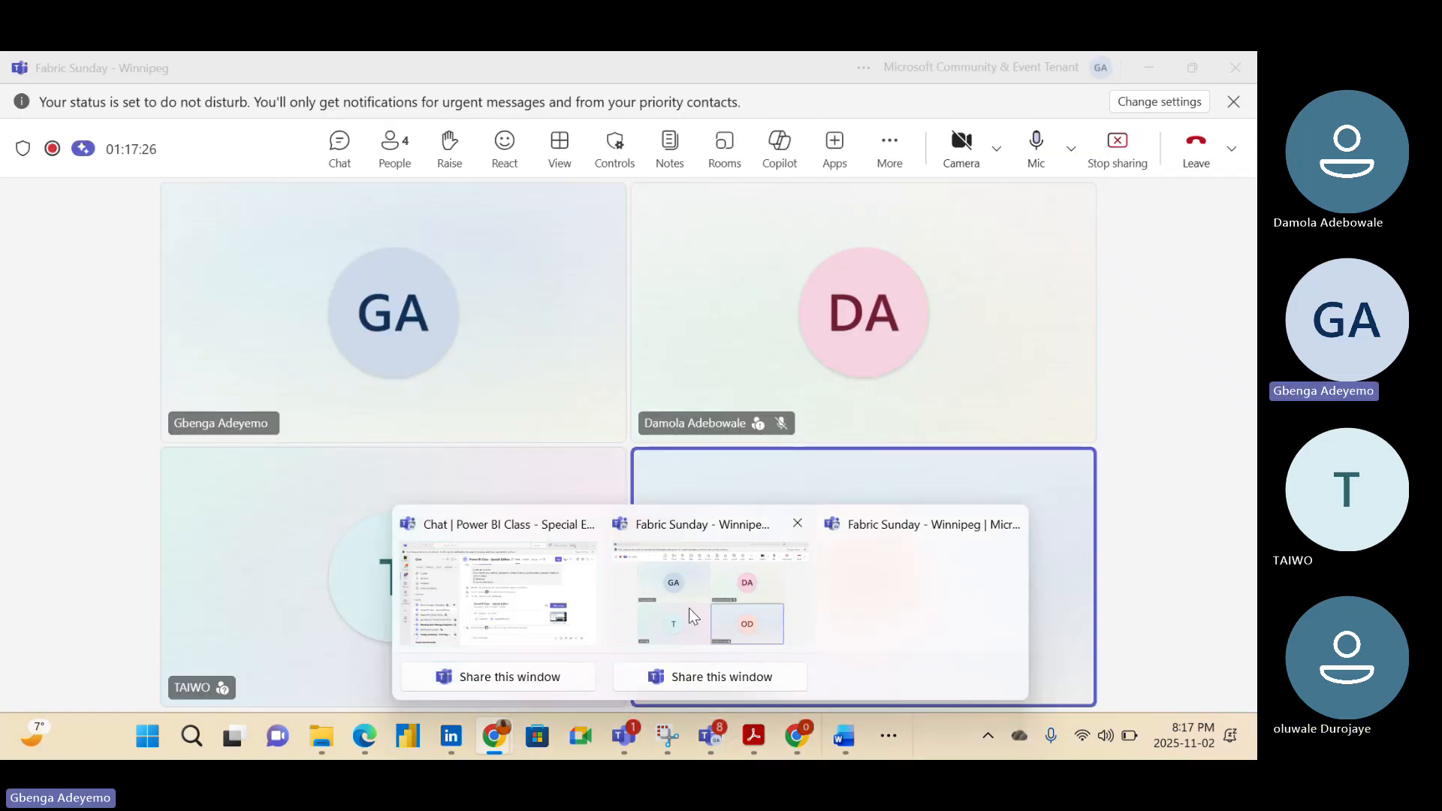
pyautogui.click(688, 607)
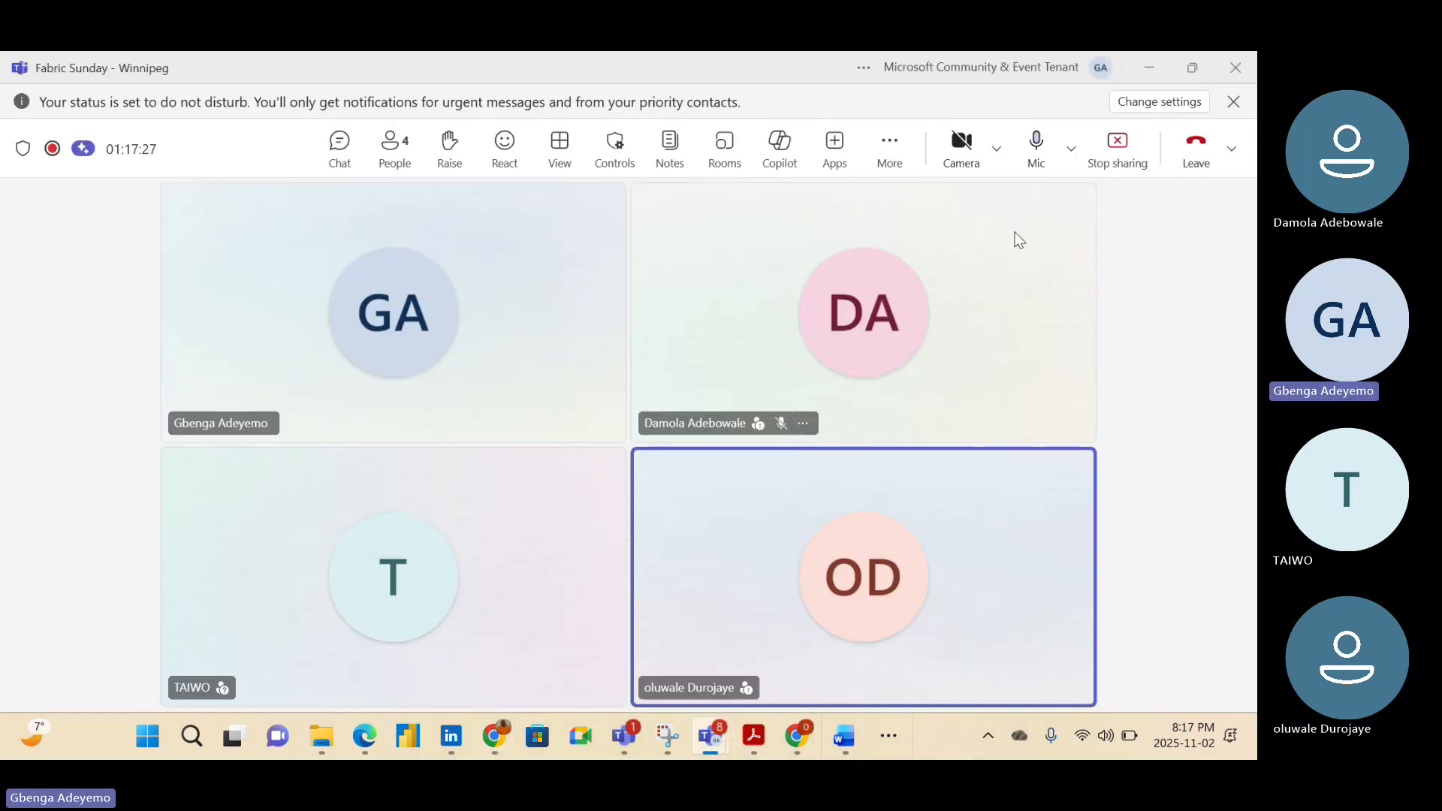
pyautogui.click(889, 147)
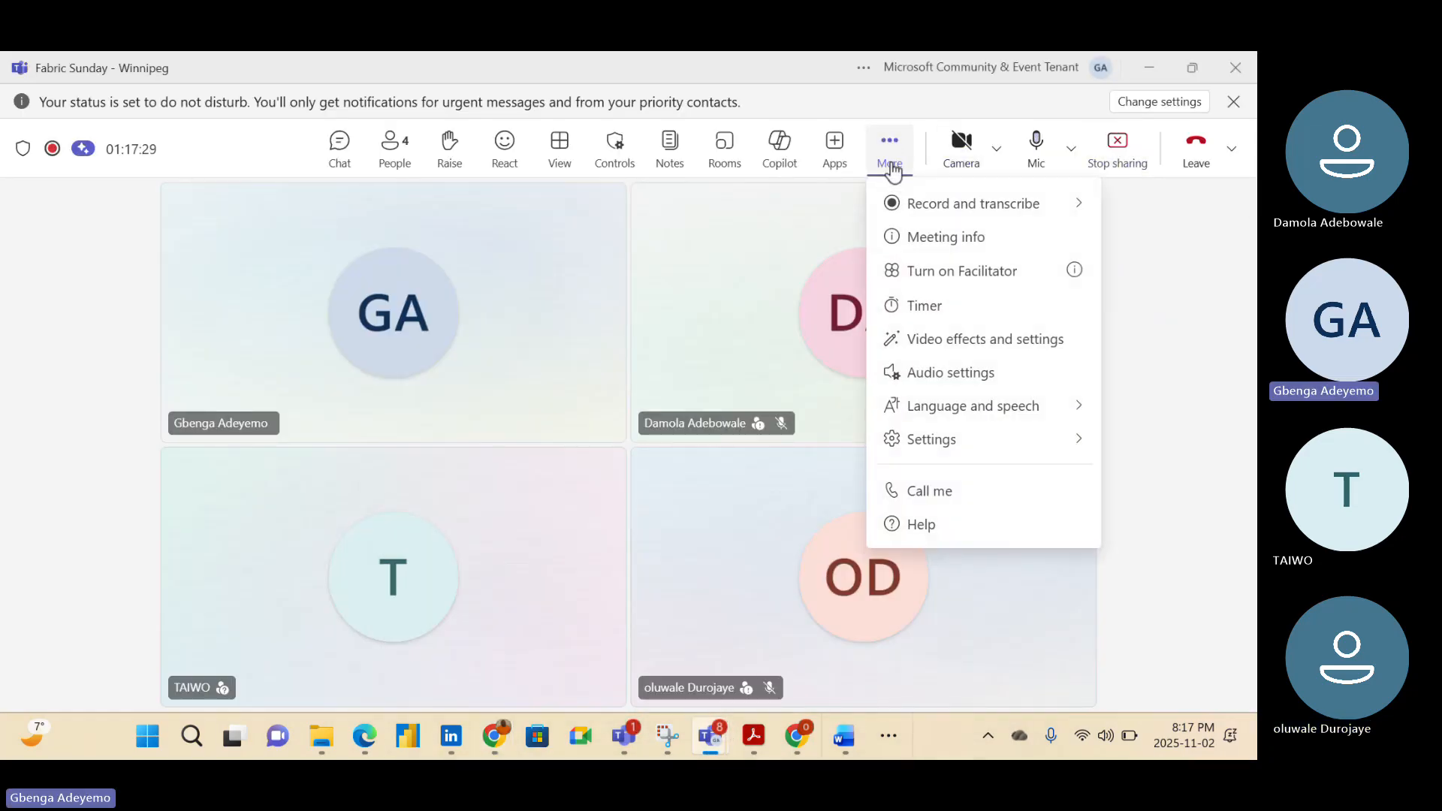
pyautogui.moveTo(933, 214)
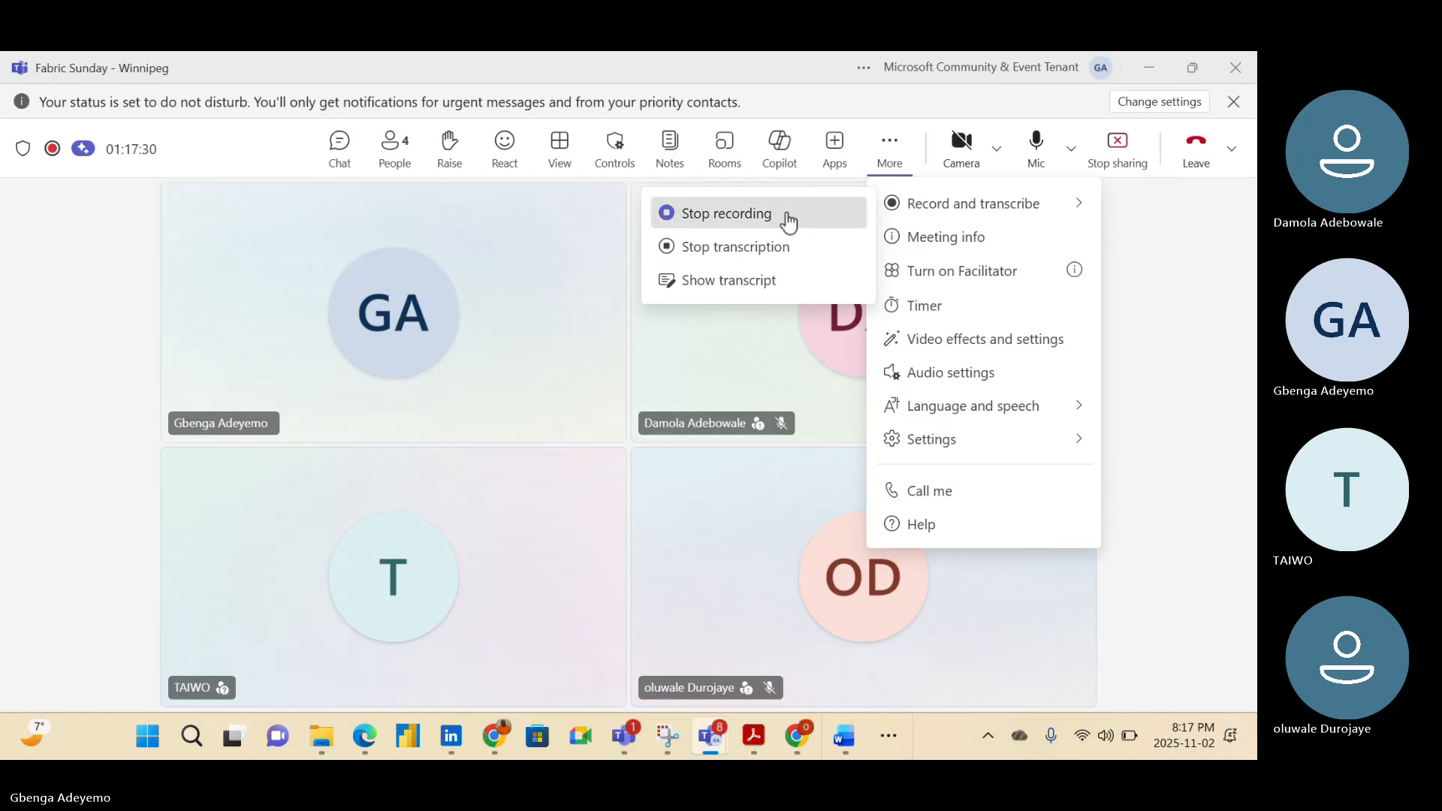
pyautogui.click(787, 219)
pyautogui.click(767, 419)
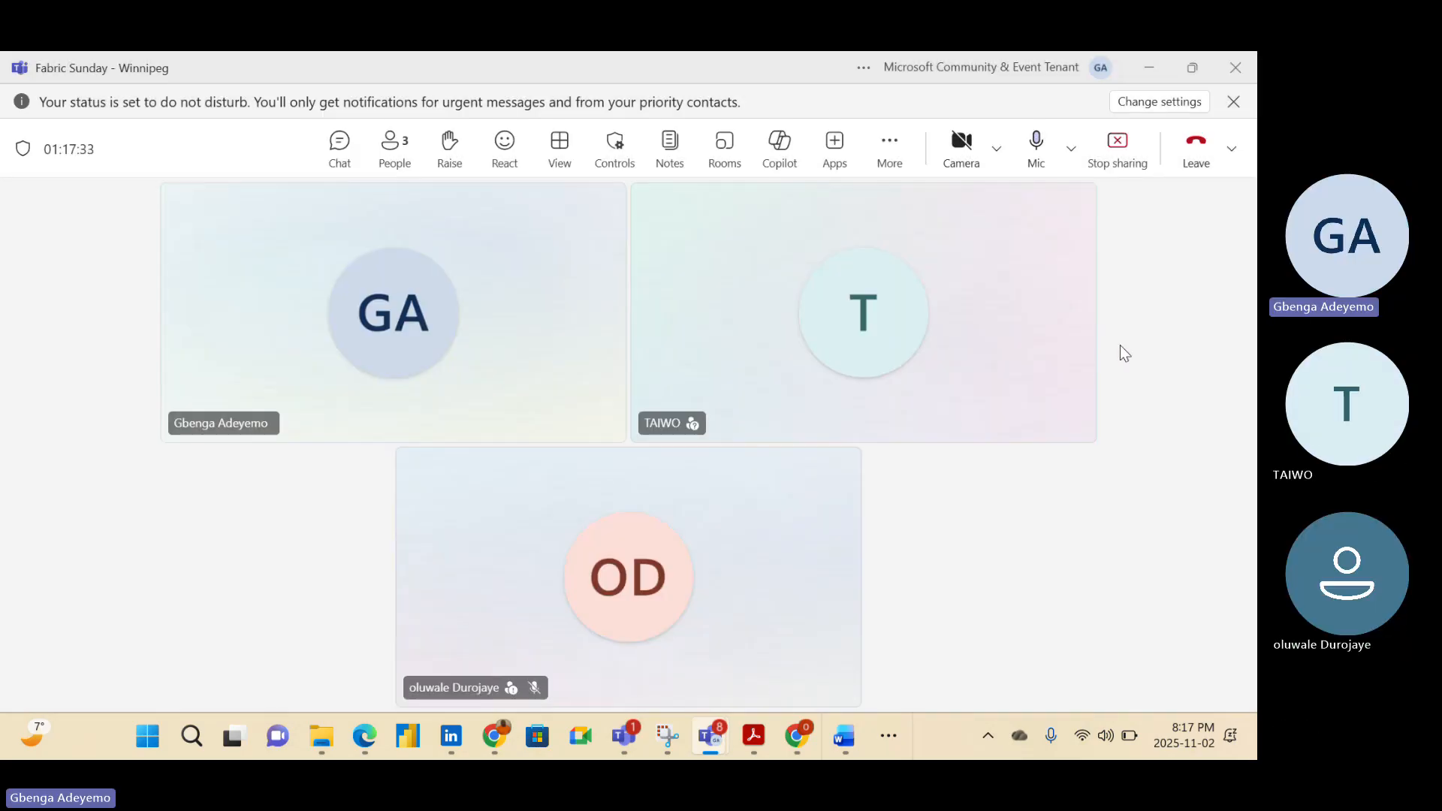